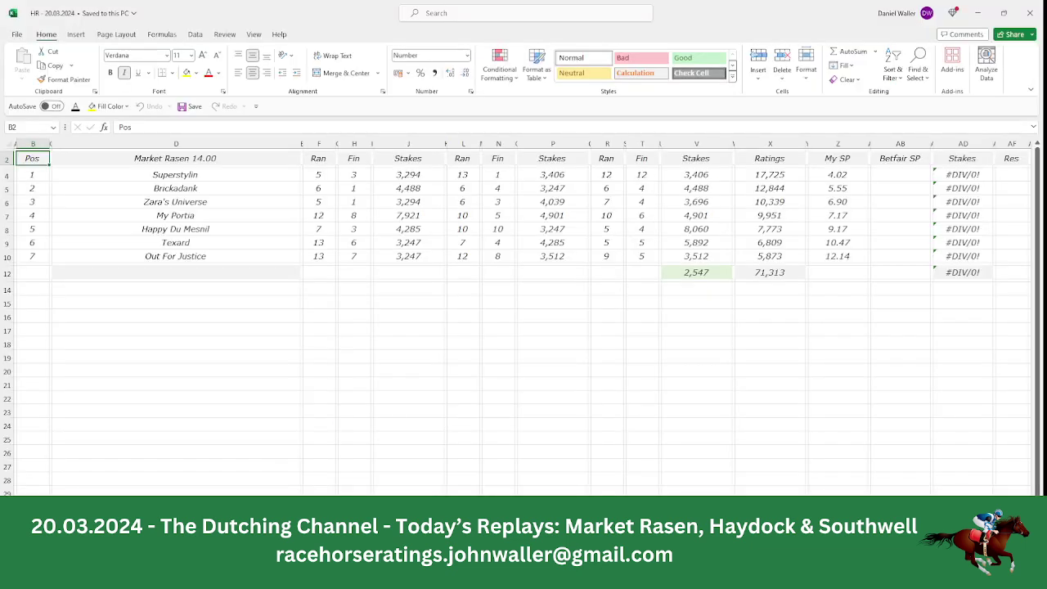
Look up Superstylin's back odds for the 14:00 Market Rasen race on Matchbook and enter 2.98 as its Betfair SP in Excel.
click(230, 178)
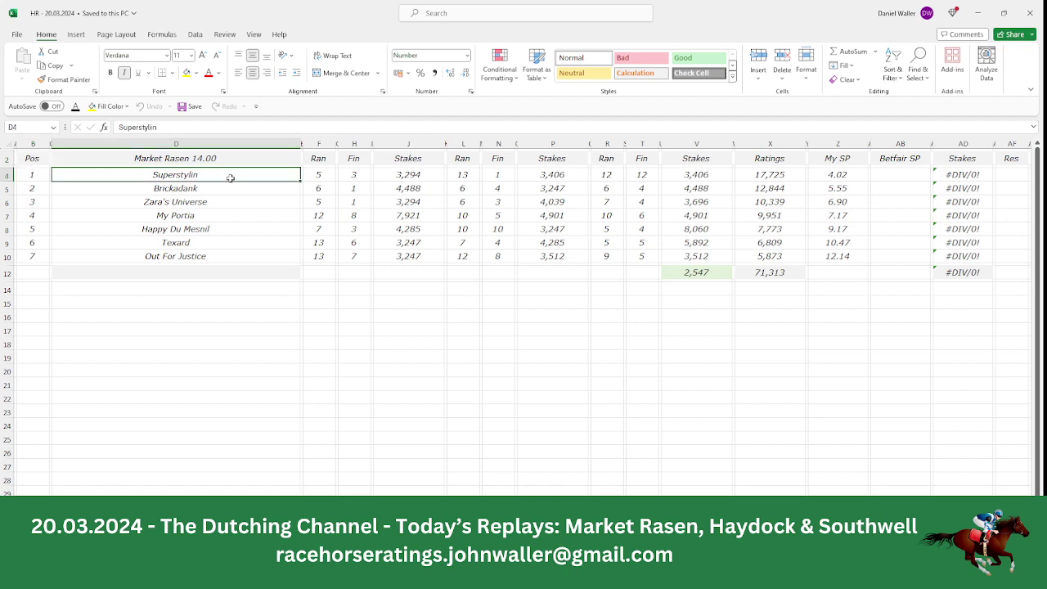
click(896, 177)
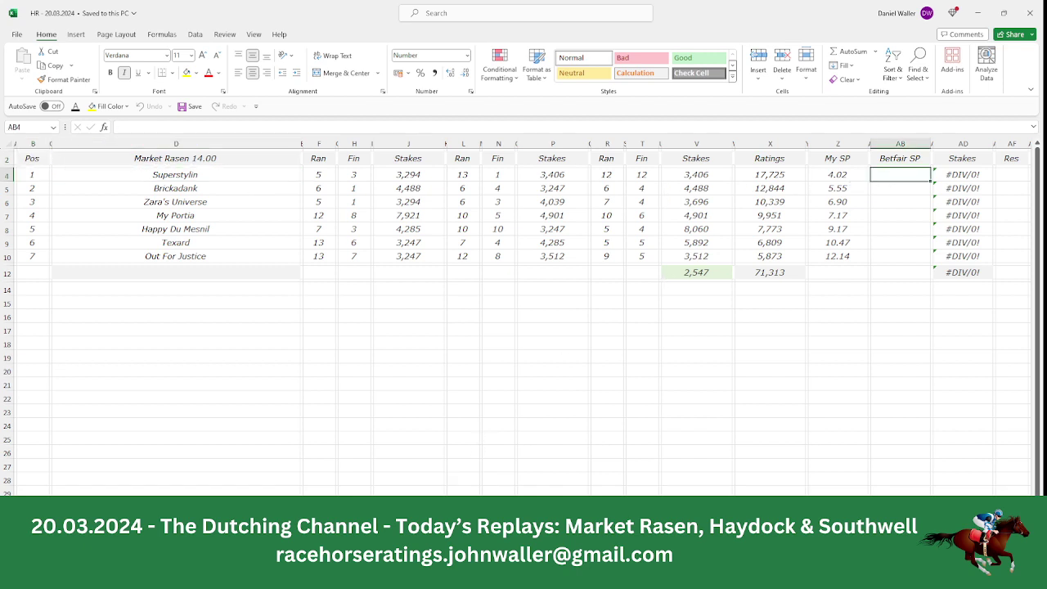
key(alt+Tab)
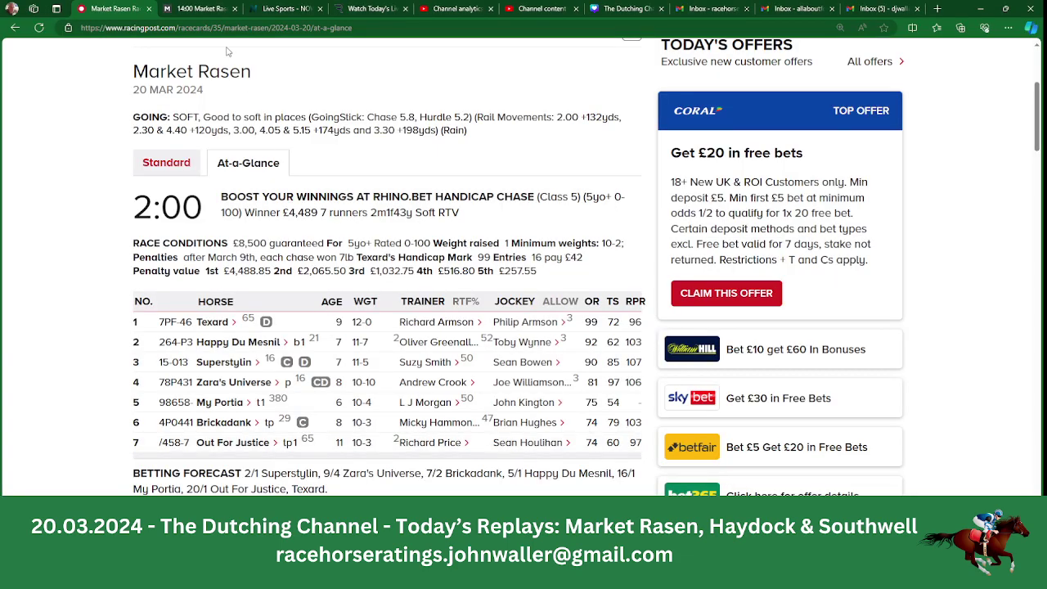
click(198, 10)
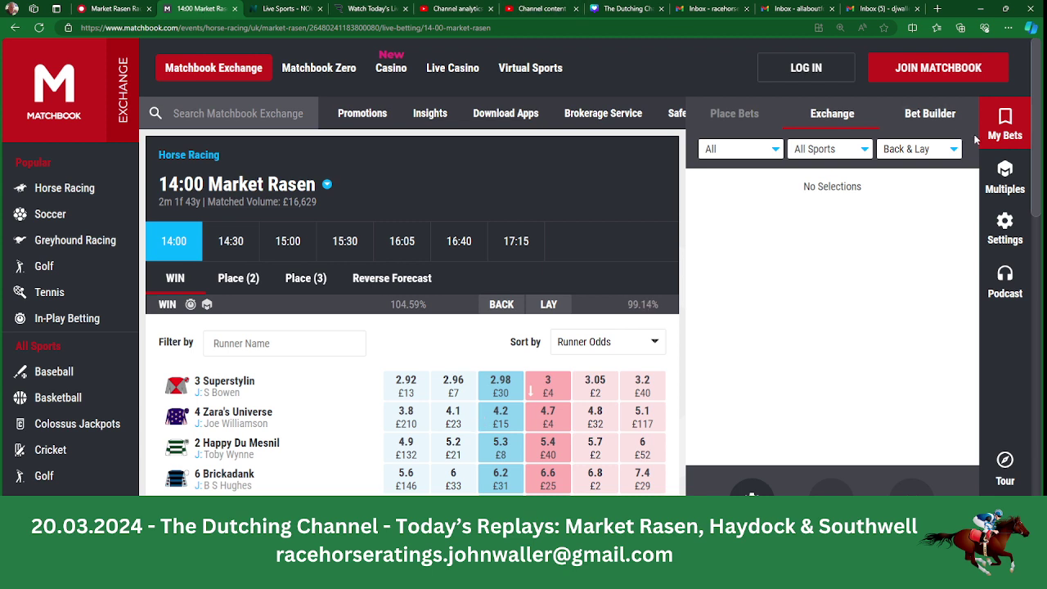
drag(1041, 165, 1041, 226)
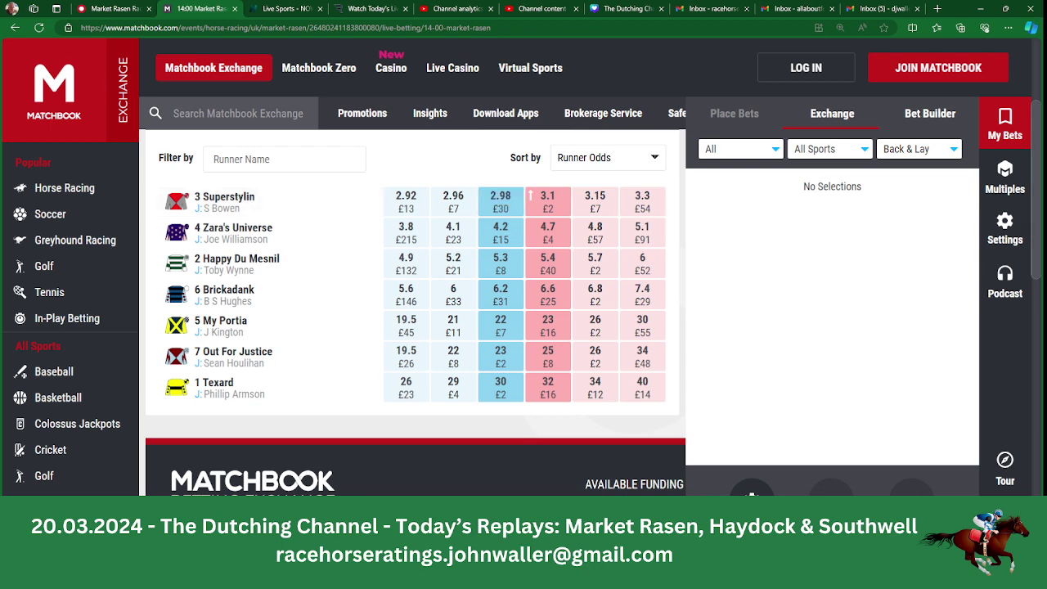
key(alt+Tab)
text(2.98)
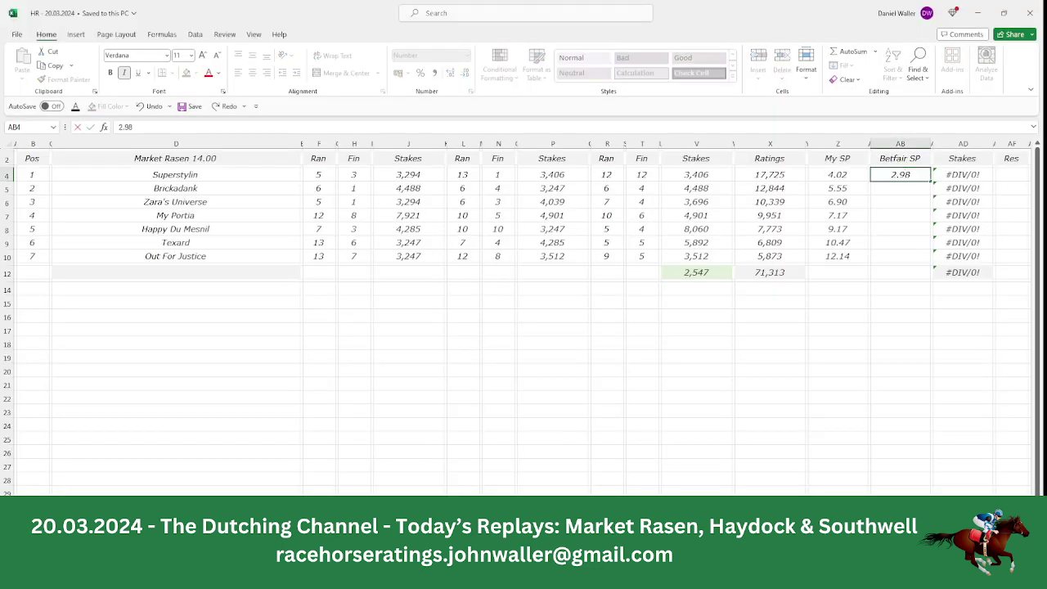
key(Tab)
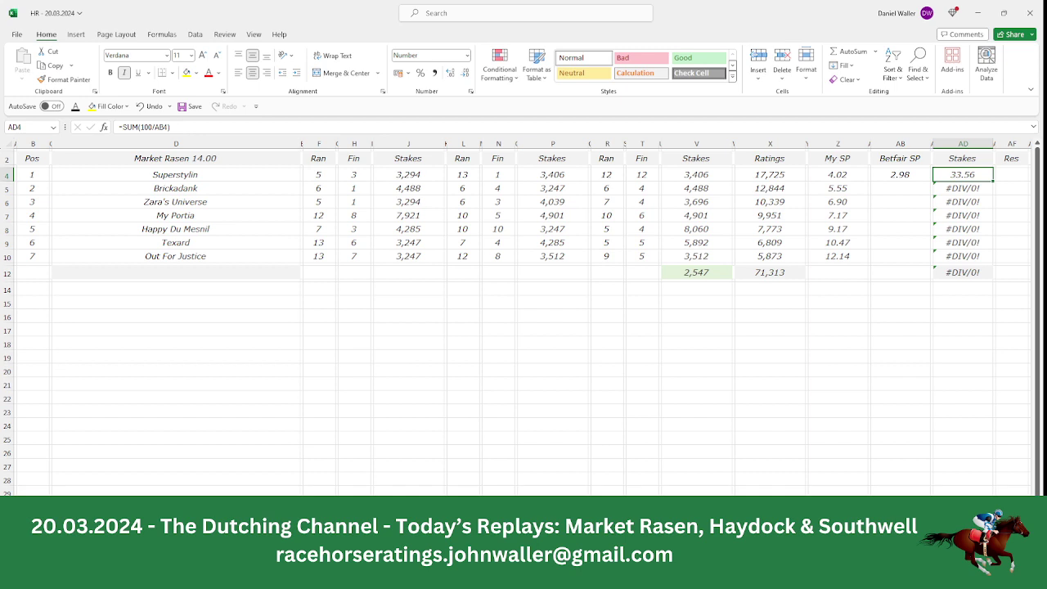
Check Brickadank's back odds on Matchbook in the browser and enter 6.4 as its Betfair SP in the Excel sheet.
key(Down)
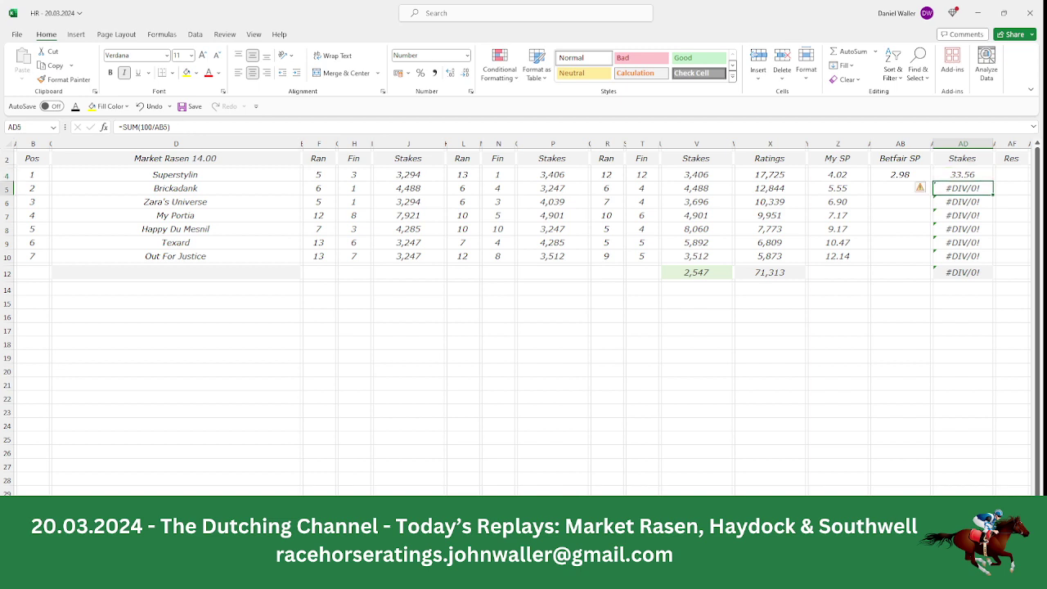
key(Left)
key(Left)
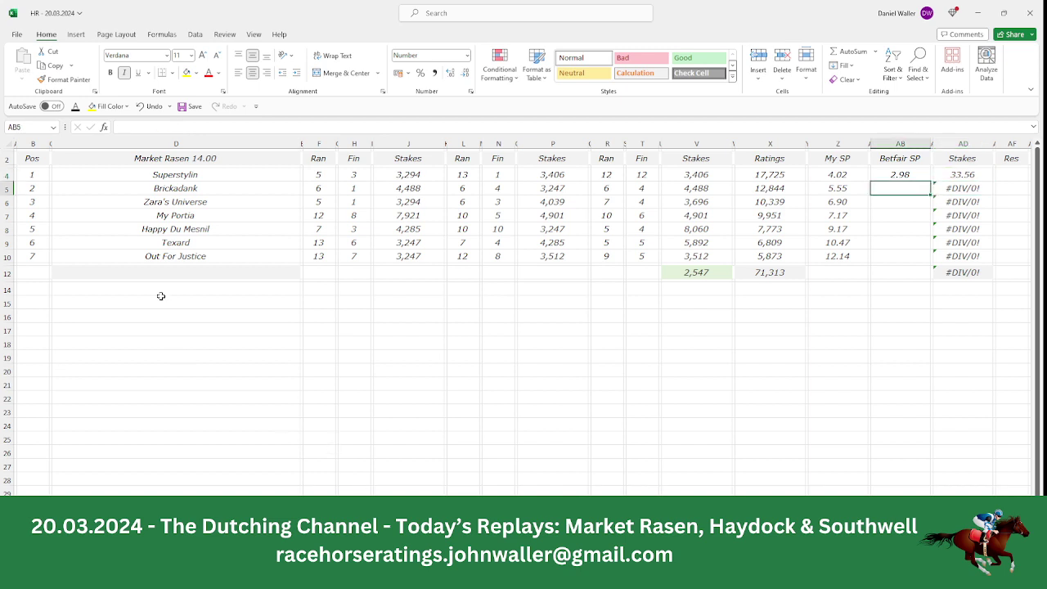
click(162, 192)
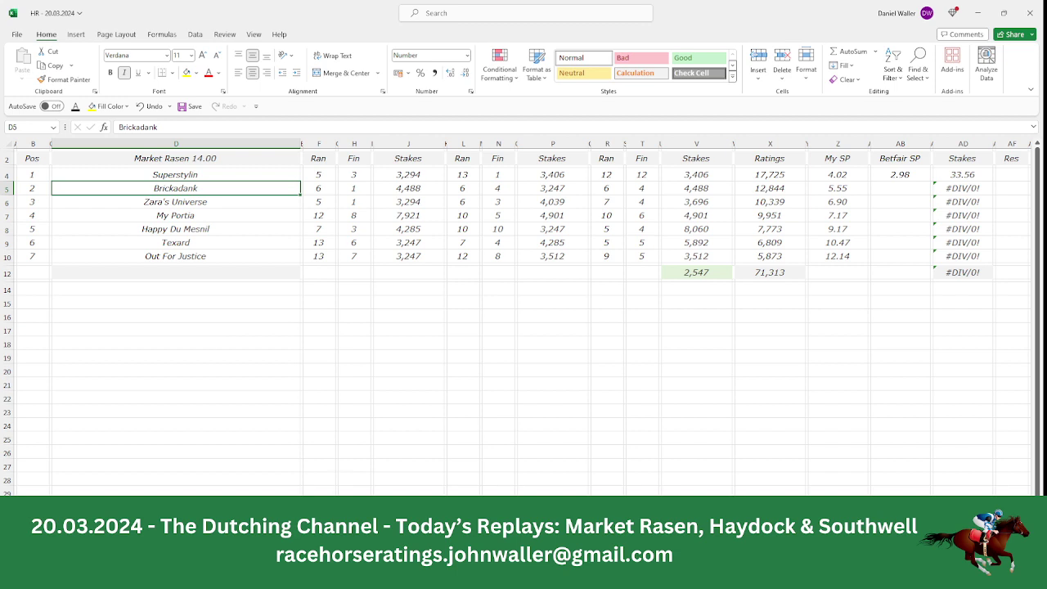
key(alt+Tab)
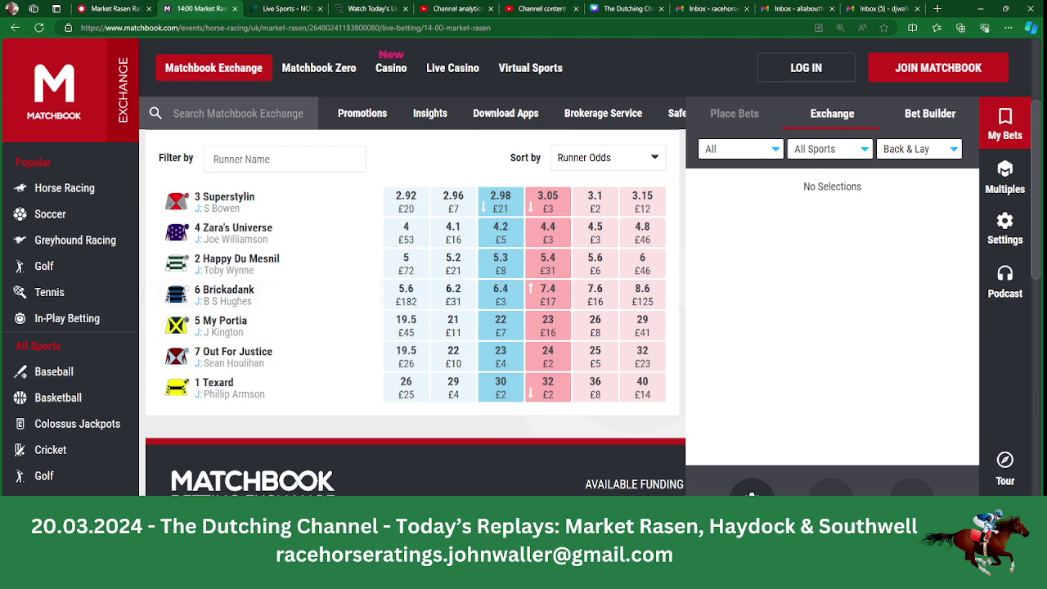
key(alt+Tab)
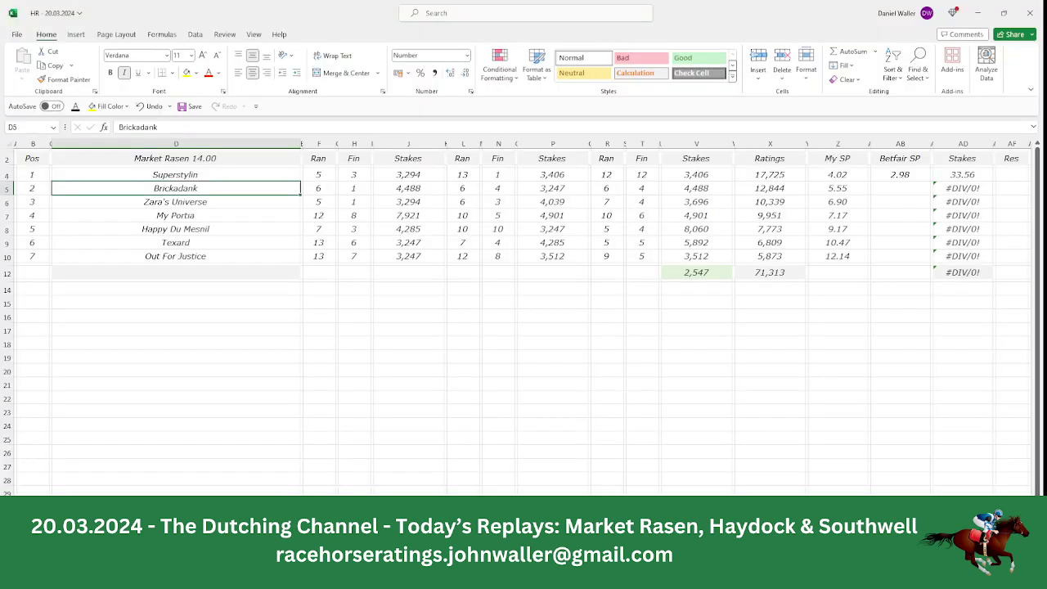
double_click(901, 189)
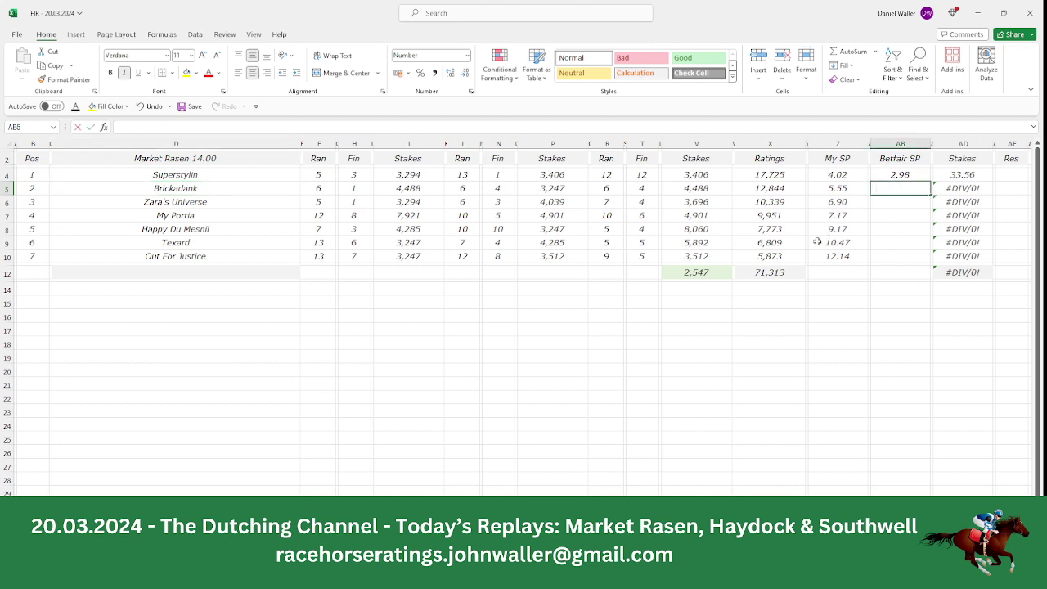
text(6.4)
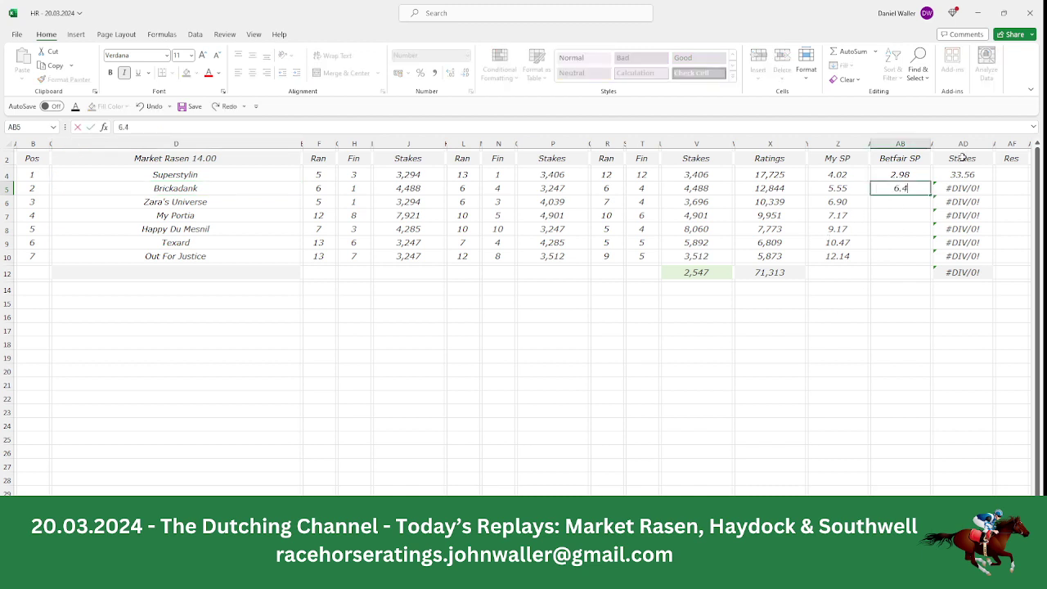
click(918, 218)
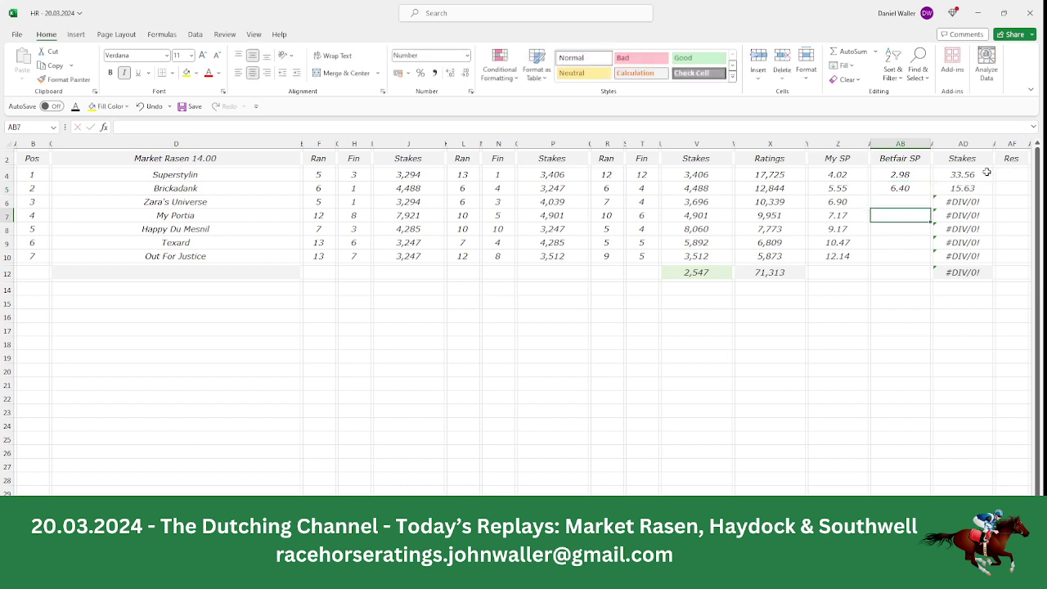
Replace the stake formula for Zara's Universe in AD6 with a fixed stake of 0.82.
drag(956, 174, 957, 188)
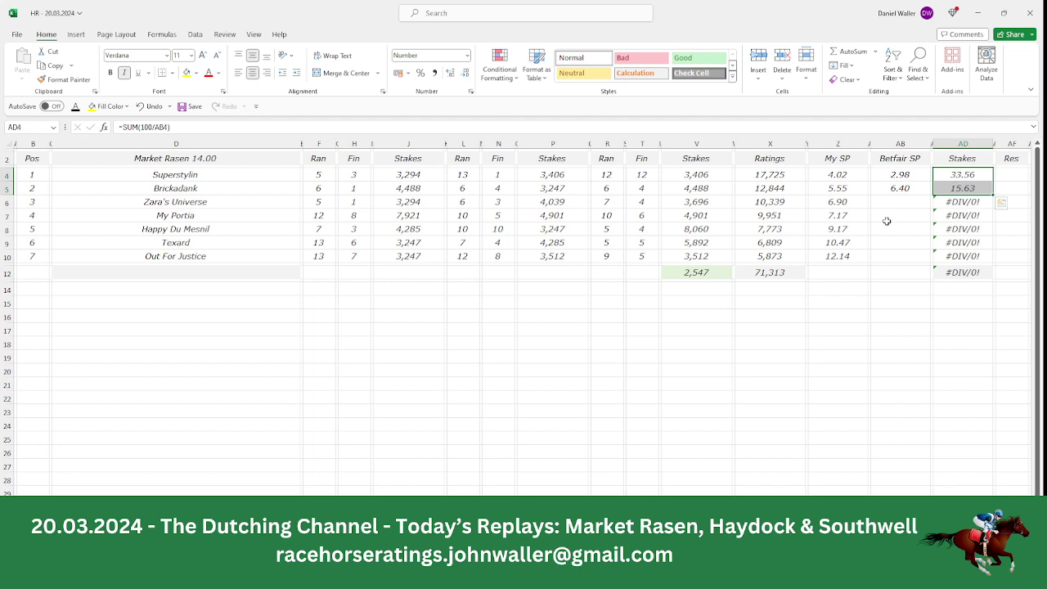
click(949, 204)
text(.82)
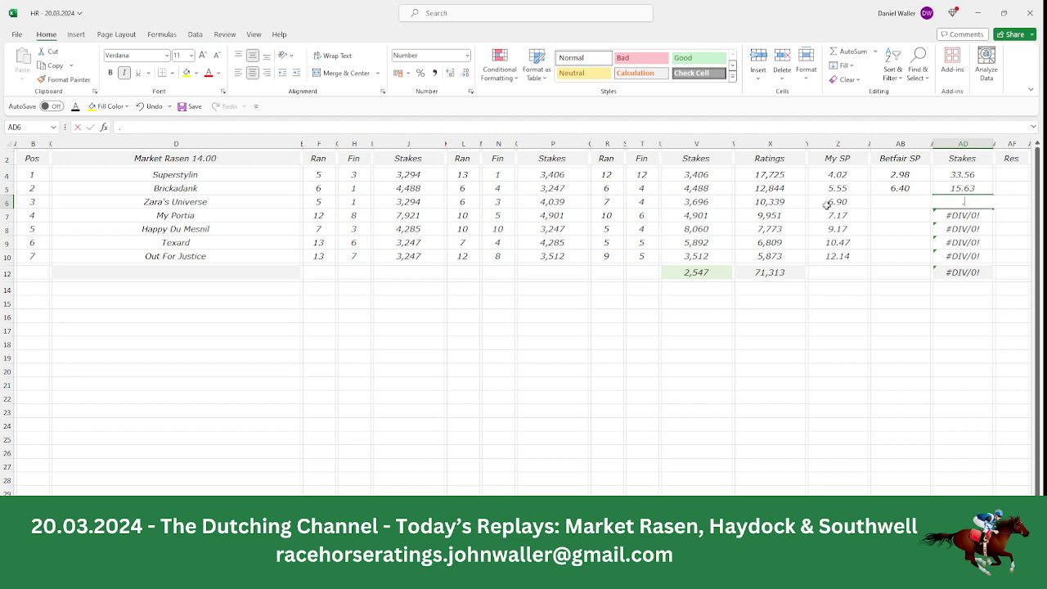
key(Left)
key(Left)
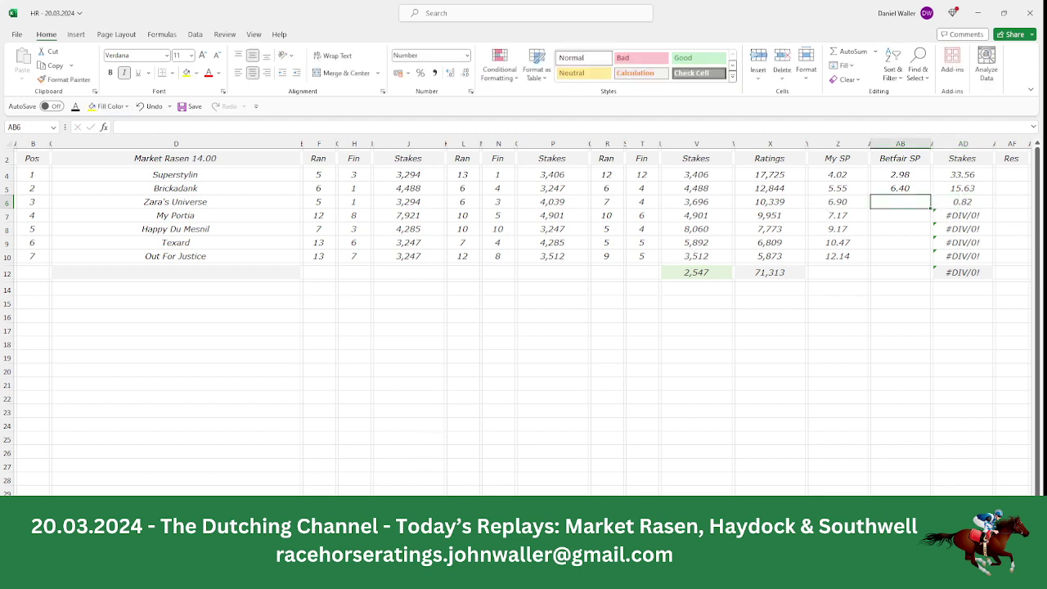
Check the back odds of Zara's Universe on Matchbook and enter 4.3 as its Betfair SP in Excel.
key(alt+Tab)
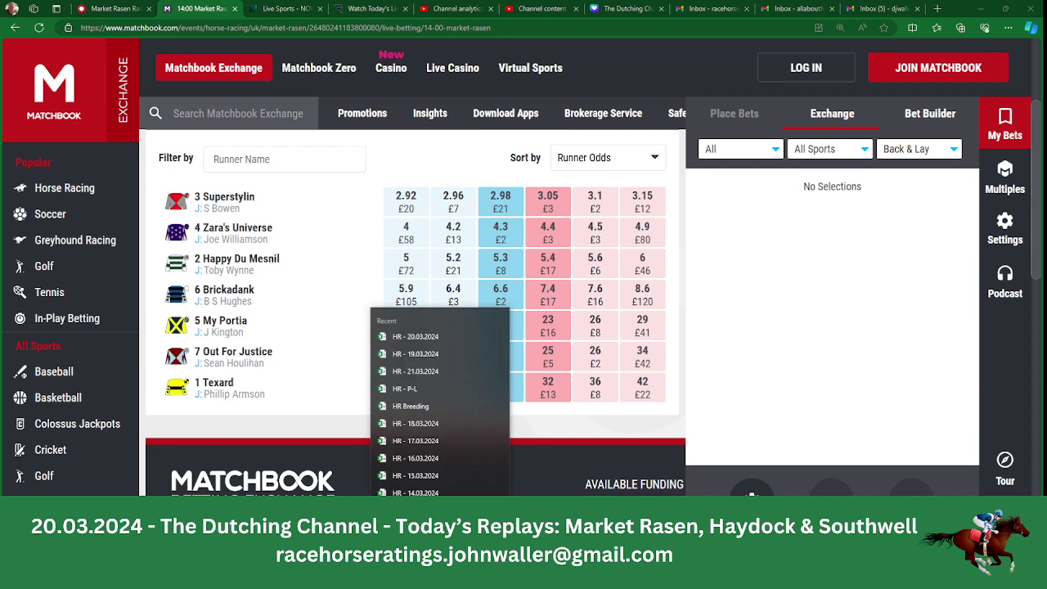
key(alt+Tab)
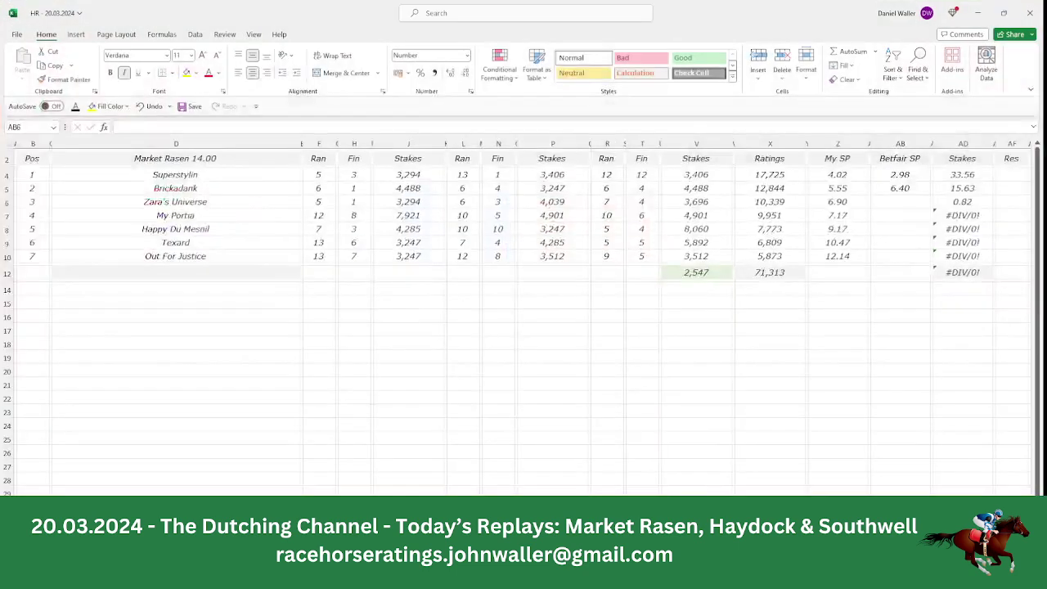
click(896, 205)
text(4.)
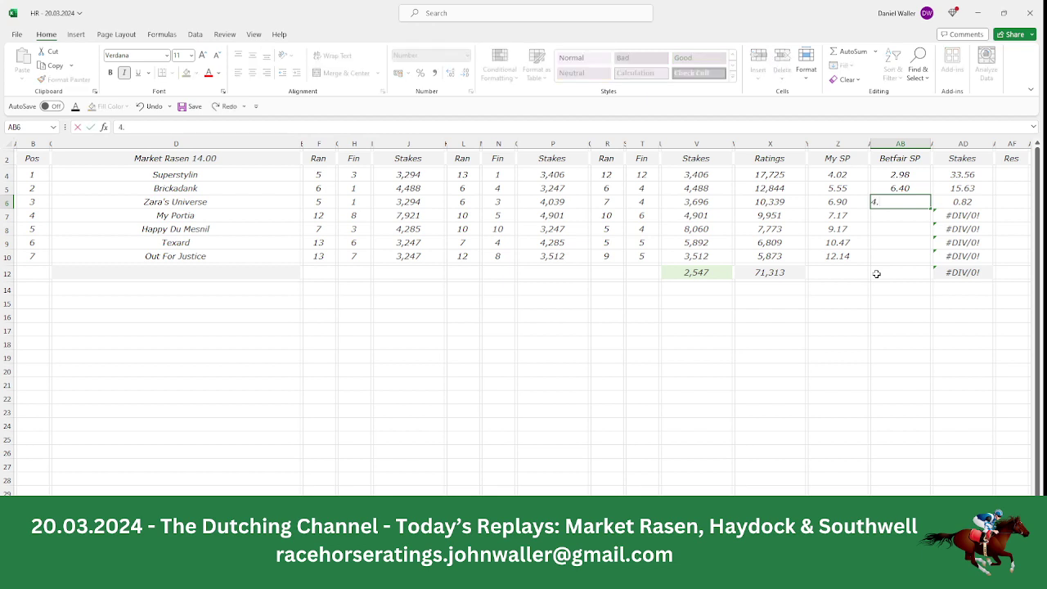
text(3)
key(Return)
Delete the stake formulas of the four unbacked horses, My Portia, Happy Du Mesnil, Texard and Out For Justice.
key(Right)
key(Right)
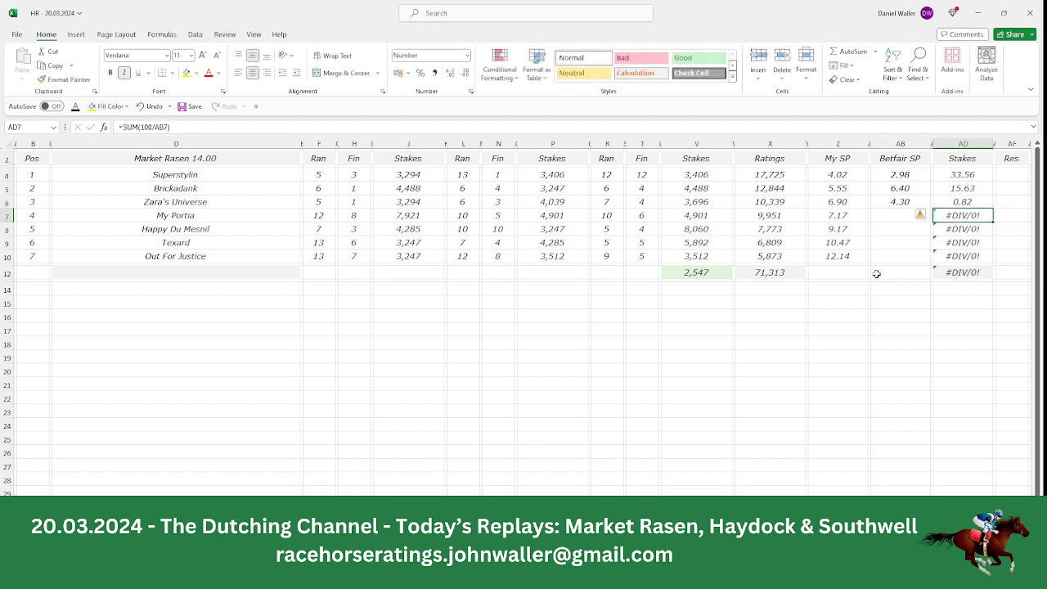
key(Delete)
key(Down)
key(Delete)
key(Down)
key(Delete)
key(Down)
key(Delete)
key(Down)
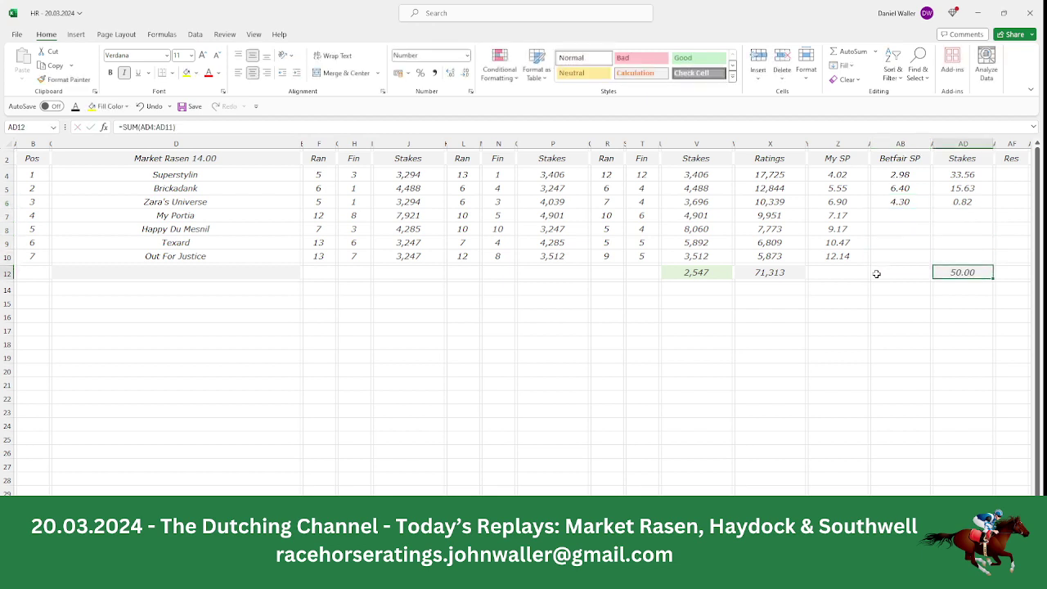
Review the stakes and the top-rated horses, Superstylin and Brickadank, on the Market Rasen 14.00 sheet.
key(Down)
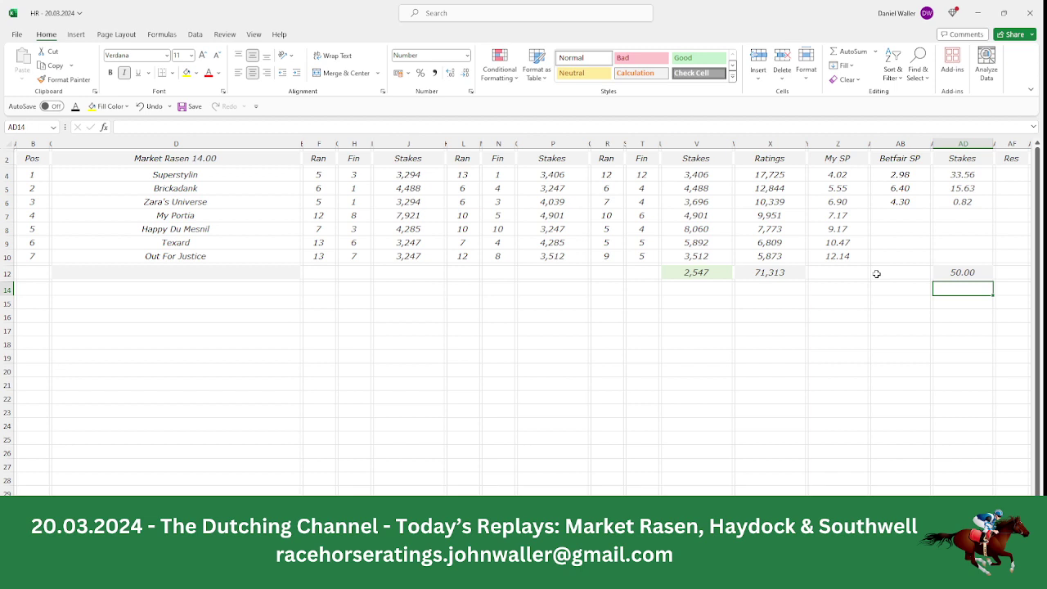
key(Up)
key(Up)
key(Up)
key(Up)
key(Up)
key(Up)
key(Up)
key(Up)
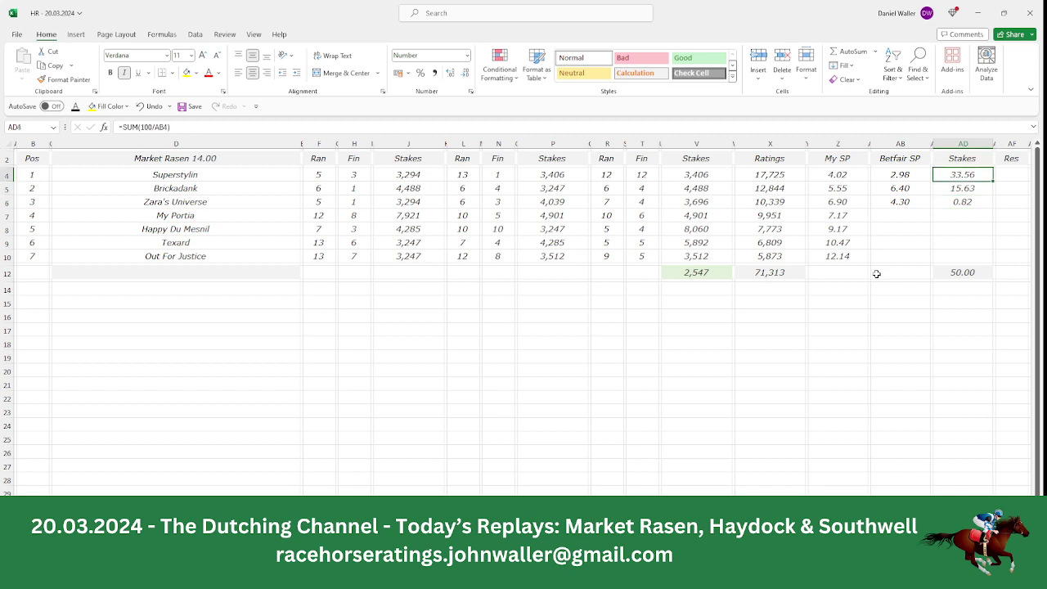
click(209, 178)
click(209, 189)
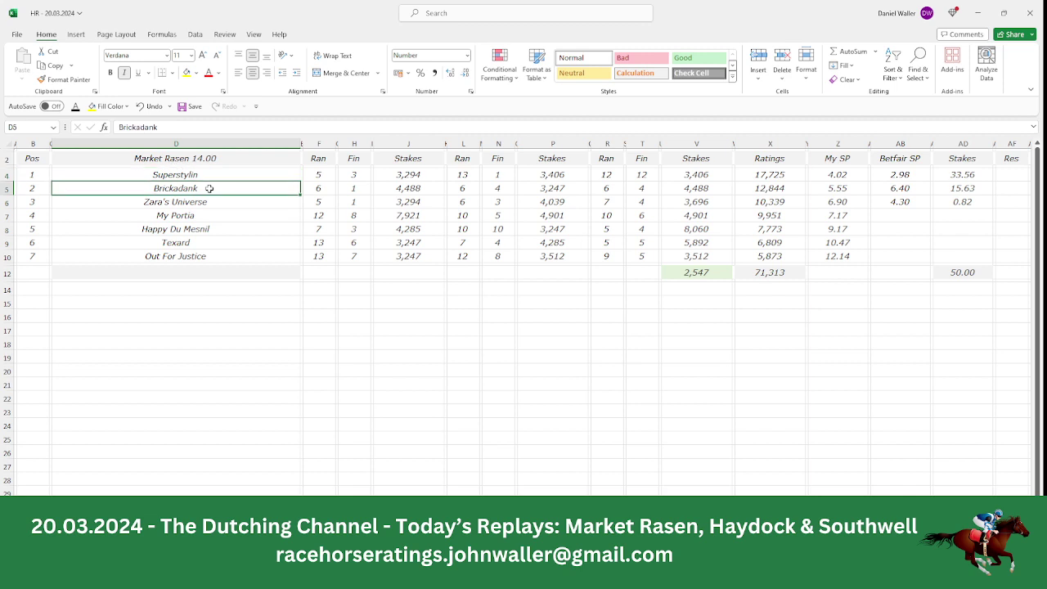
click(32, 158)
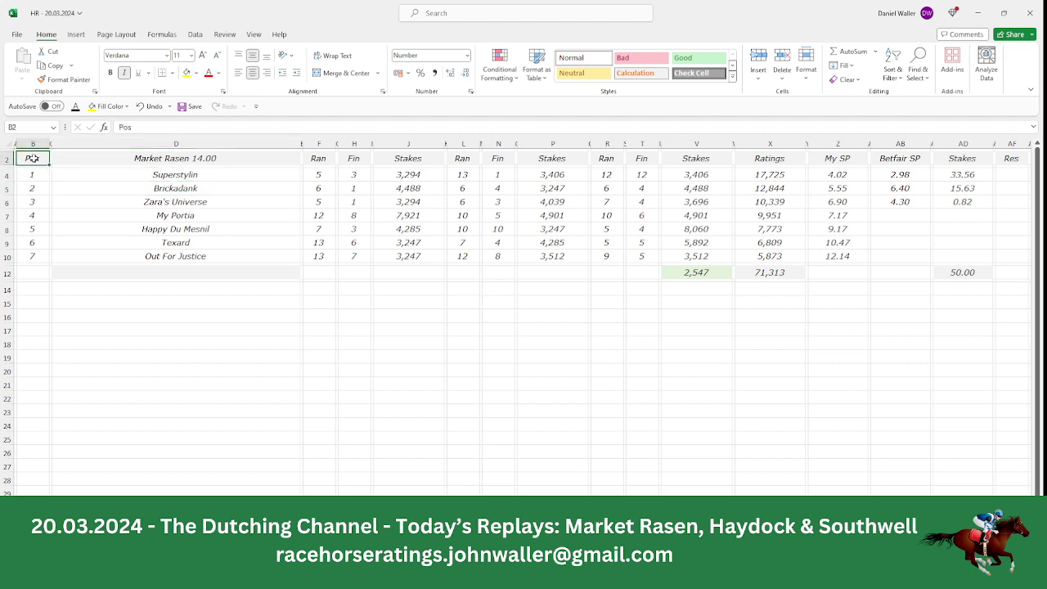
Switch to the browser, check the 14:00 odds on Matchbook and view the 2:30 Market Rasen racecard on Racing Post.
click(436, 572)
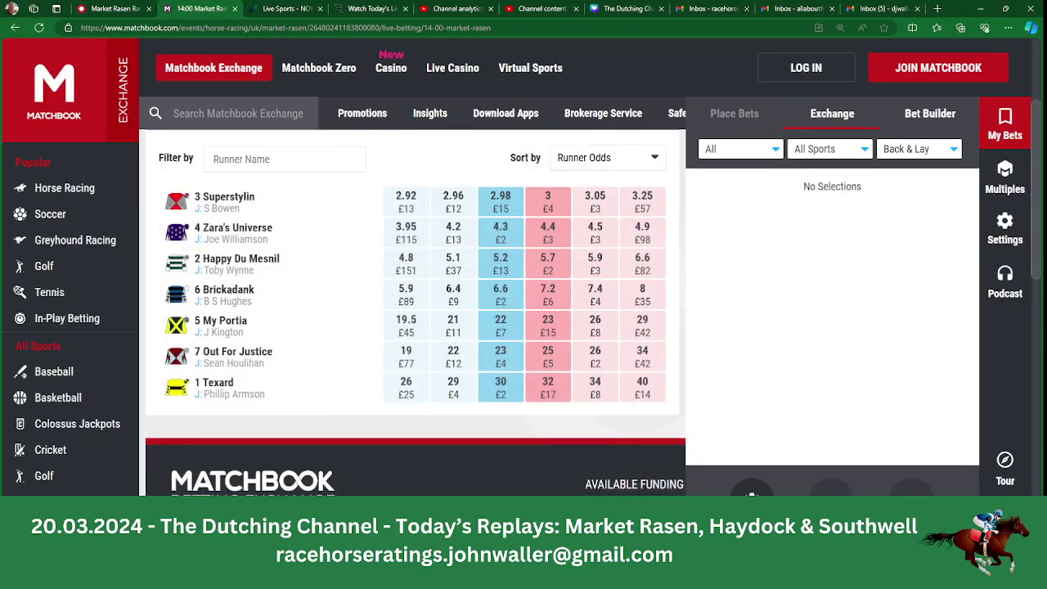
drag(1037, 251, 1037, 242)
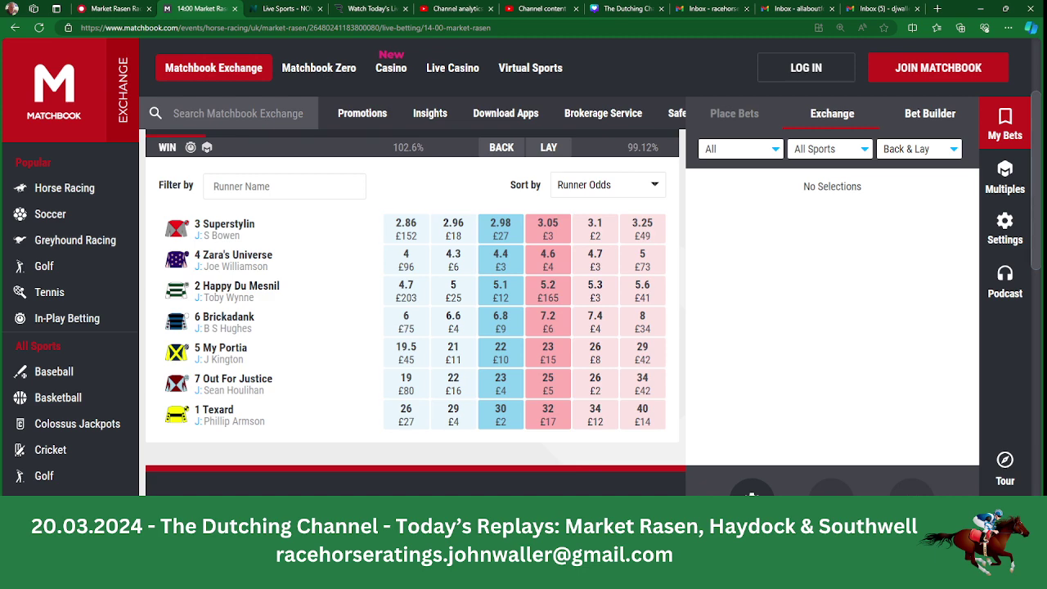
click(116, 9)
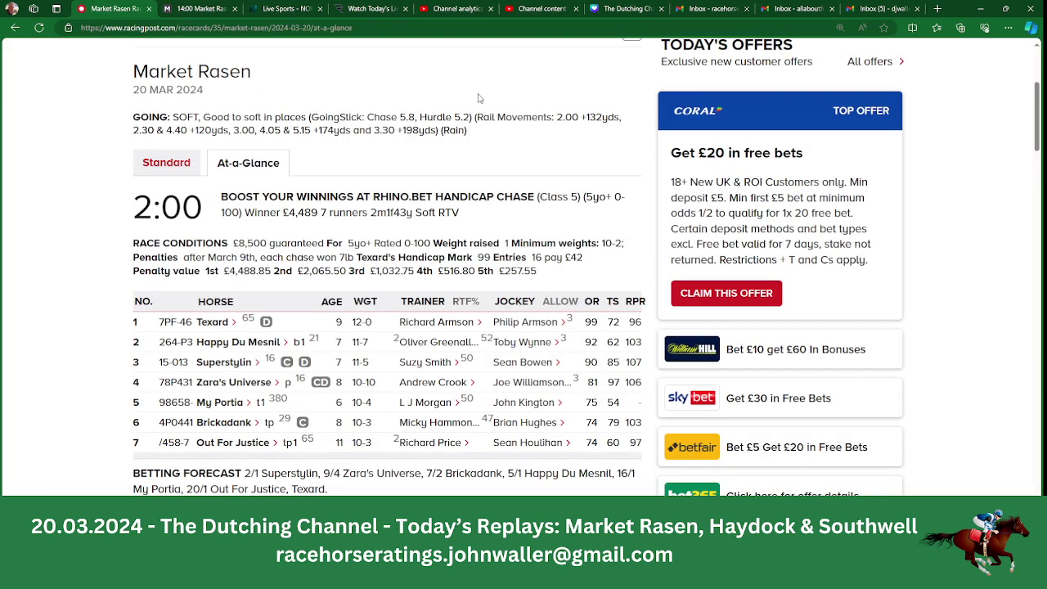
scroll(1039, 129, down, 4)
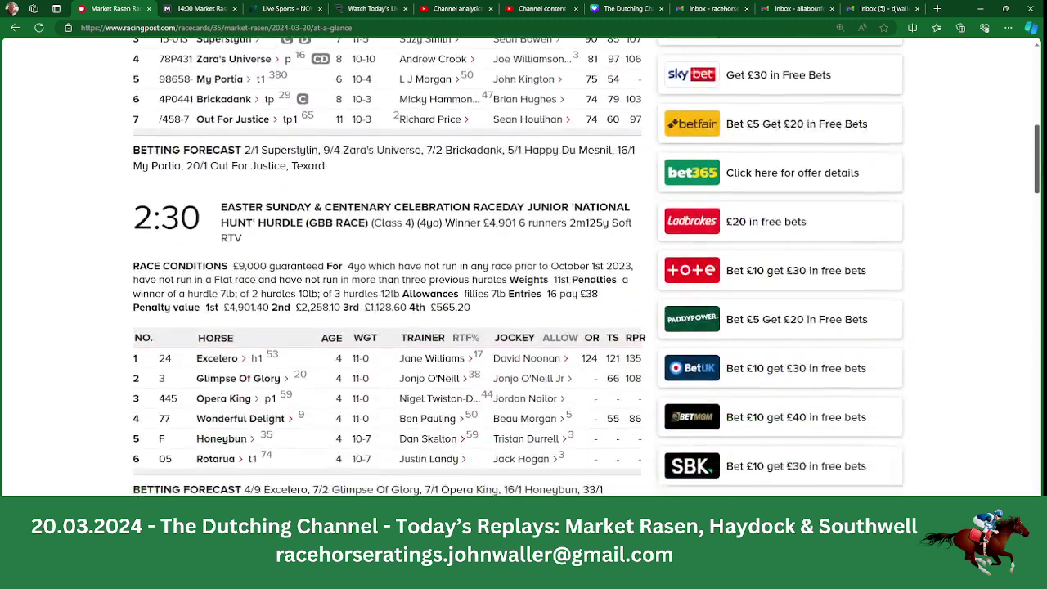
scroll(586, 266, down, 1)
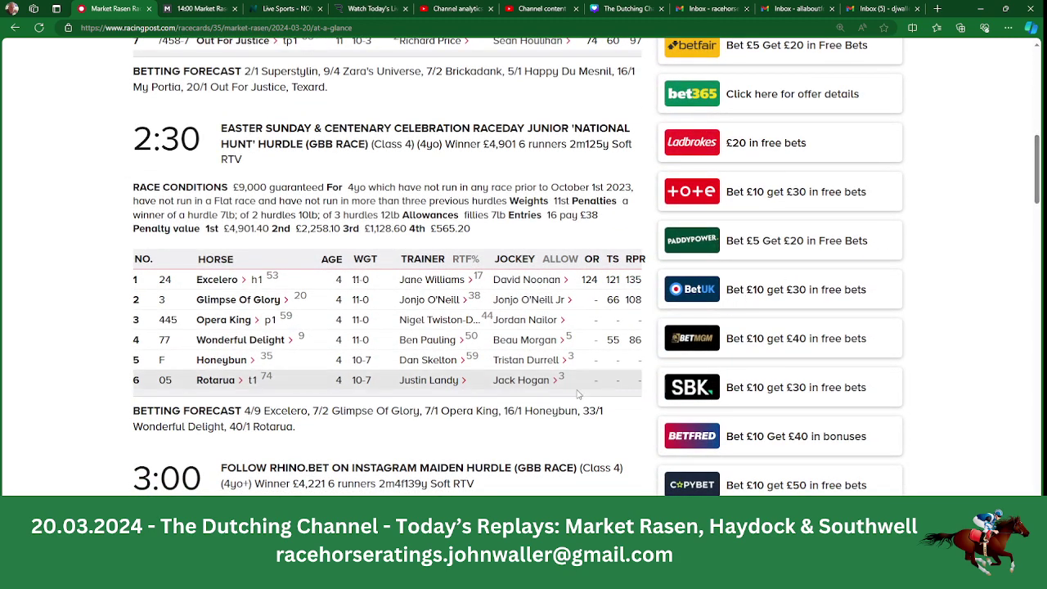
Switch to Excel, open the Market Rasen 14.30 sheet to check top-rated Excelero, and compare with the 2:30 racecard on Racing Post.
key(alt+Tab)
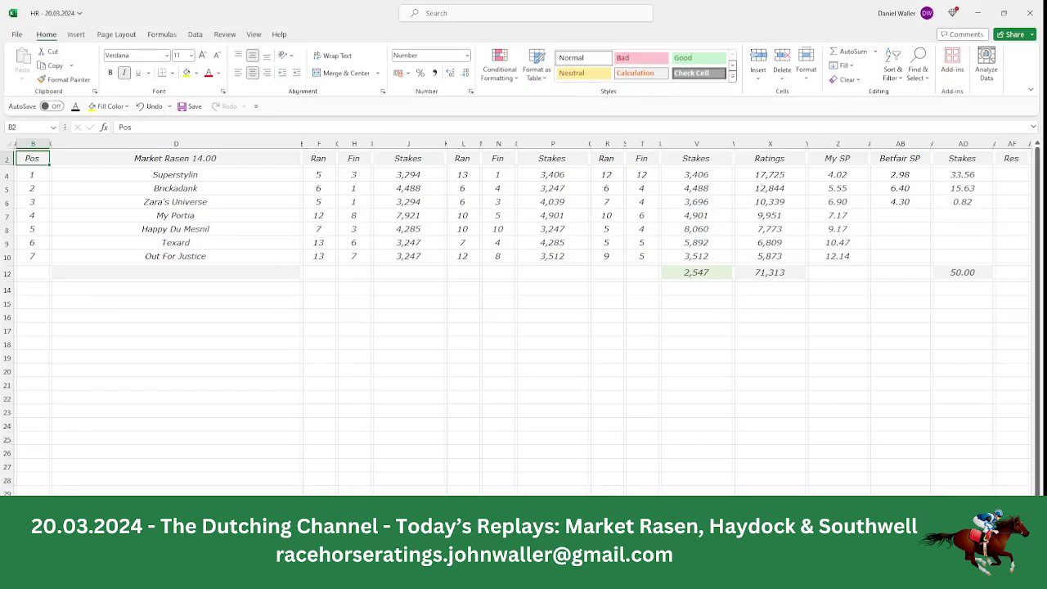
key(ctrl+Page_Down)
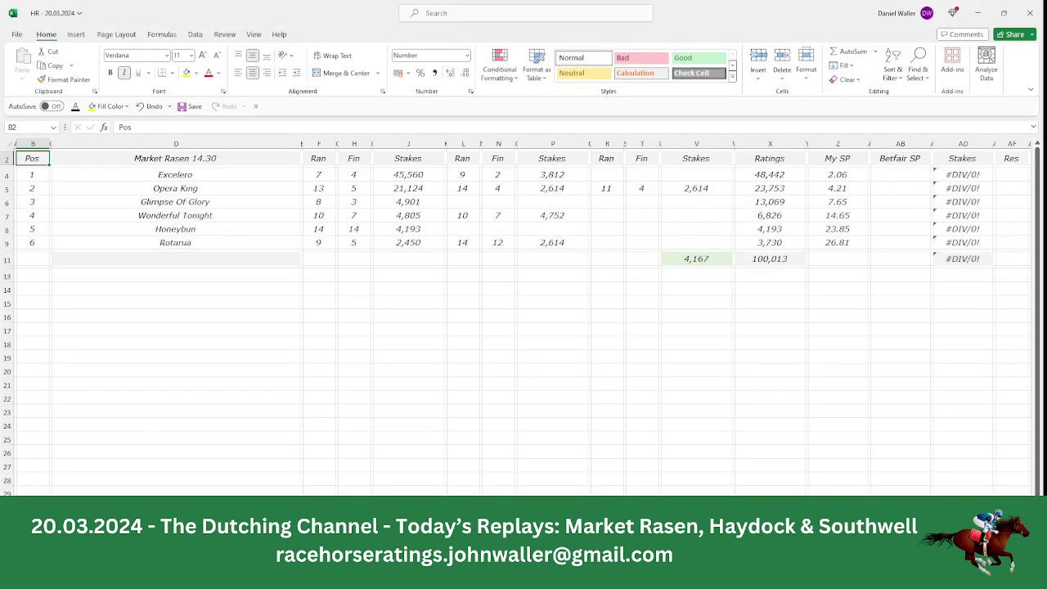
click(248, 174)
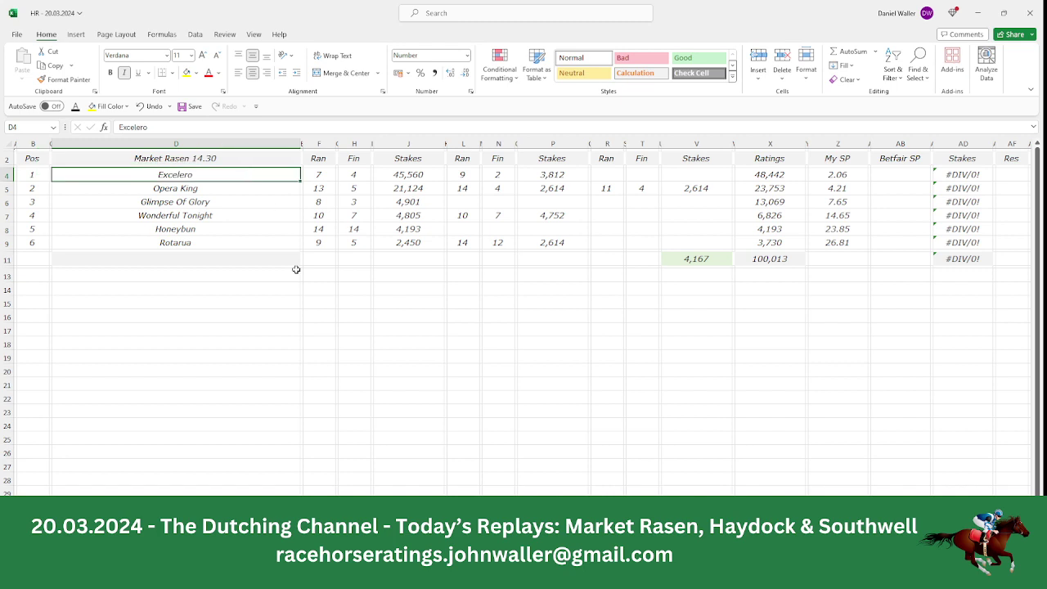
key(alt+Tab)
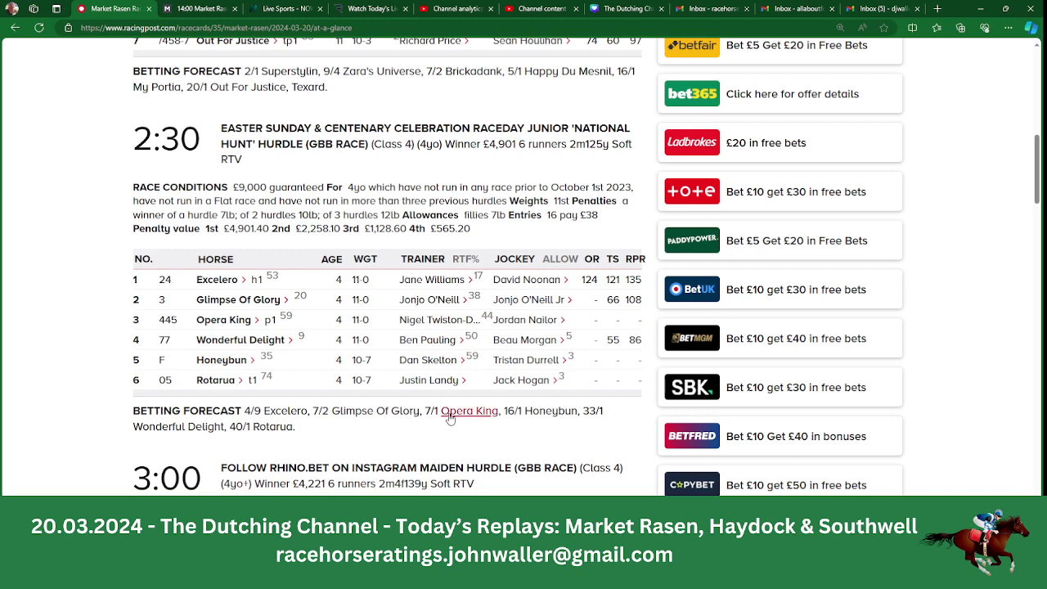
Open the 14:30 Market Rasen win market on Matchbook and check the runners' back odds.
click(201, 10)
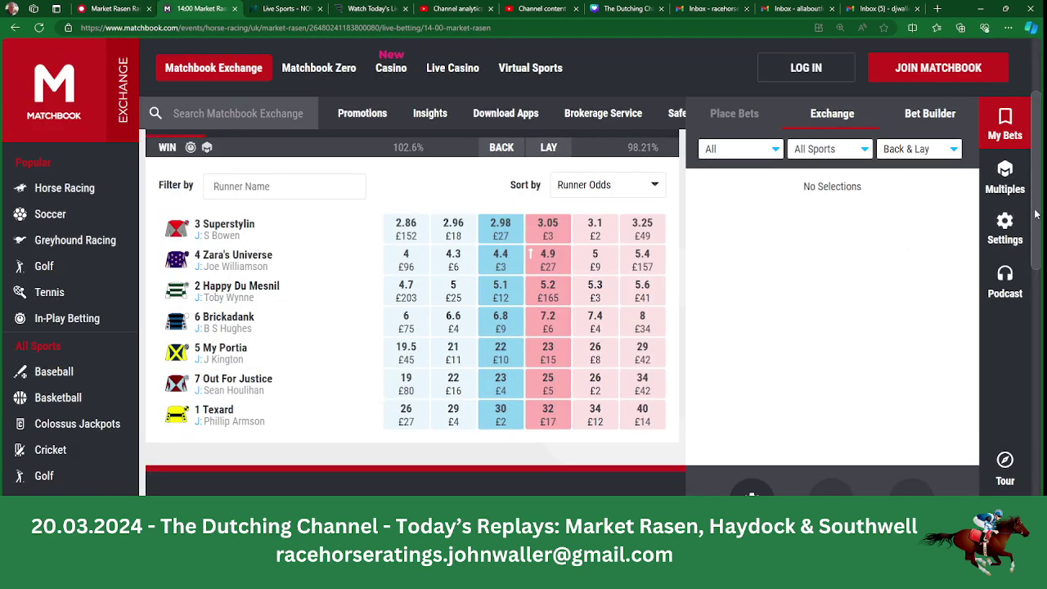
scroll(406, 205, up, 2)
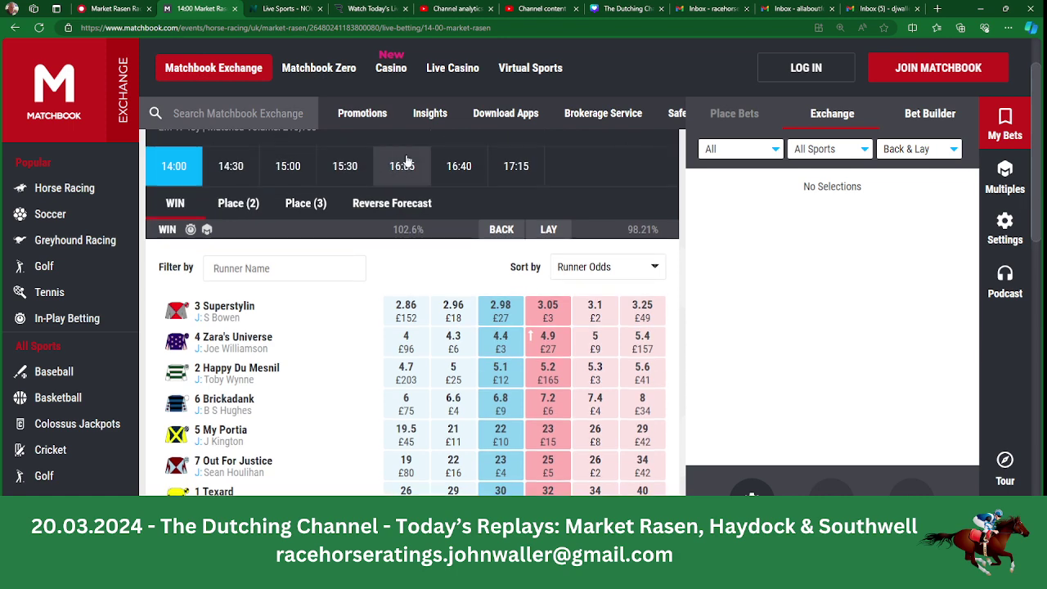
click(230, 166)
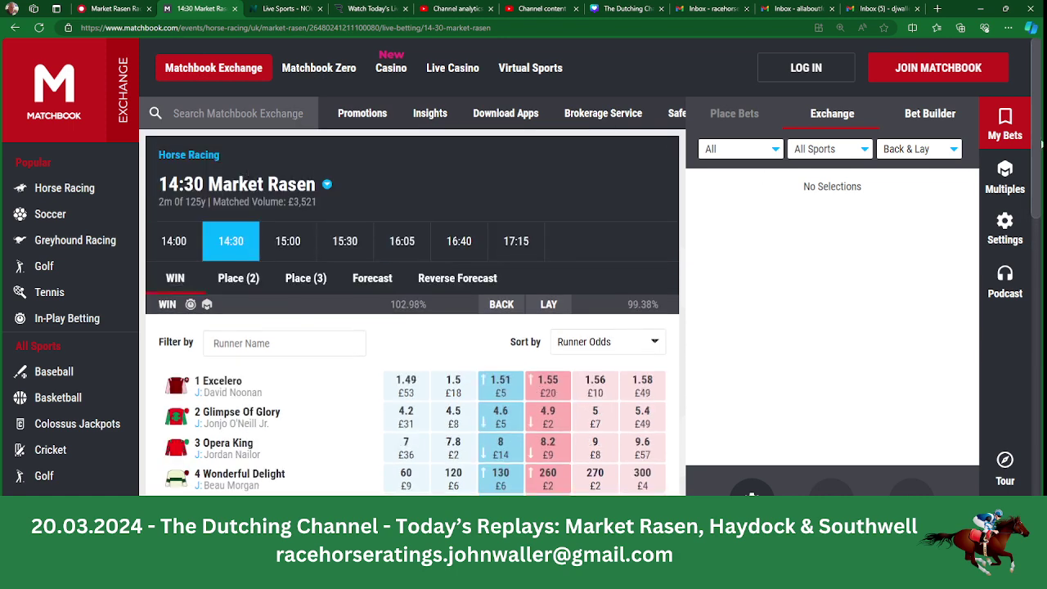
scroll(1042, 144, down, 2)
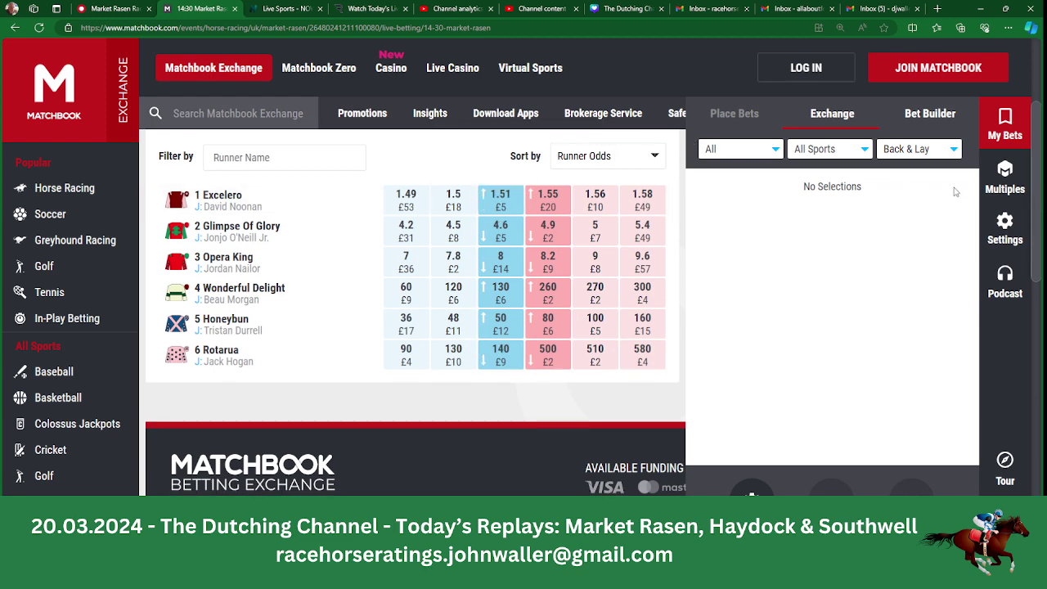
scroll(1039, 205, up, 1)
scroll(617, 200, up, 1)
scroll(618, 200, down, 1)
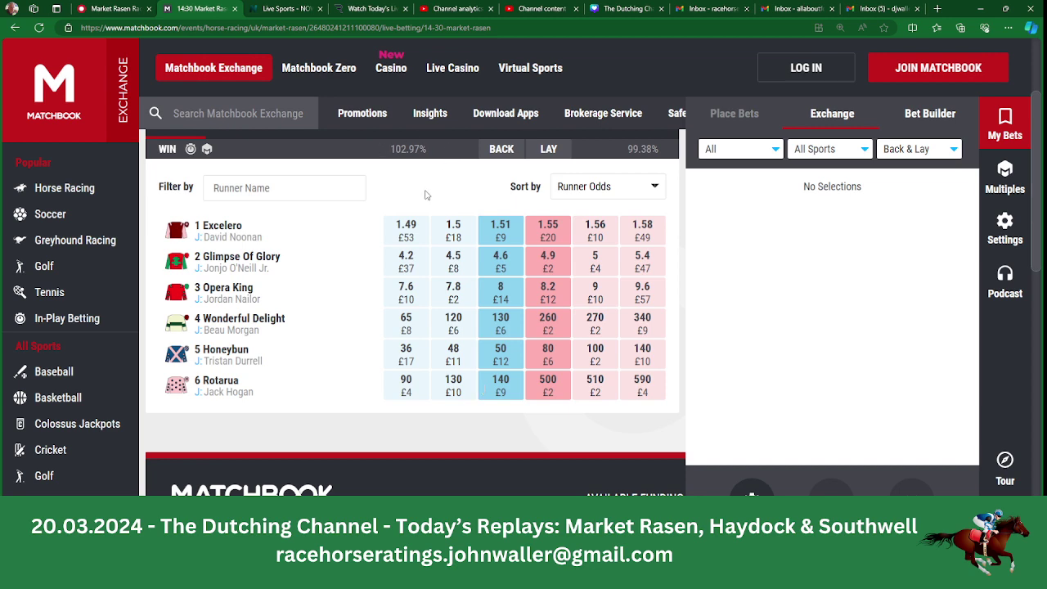
Switch to Excel and enter 1.51 as Excelero's Betfair SP on the Market Rasen 14.30 sheet.
click(548, 574)
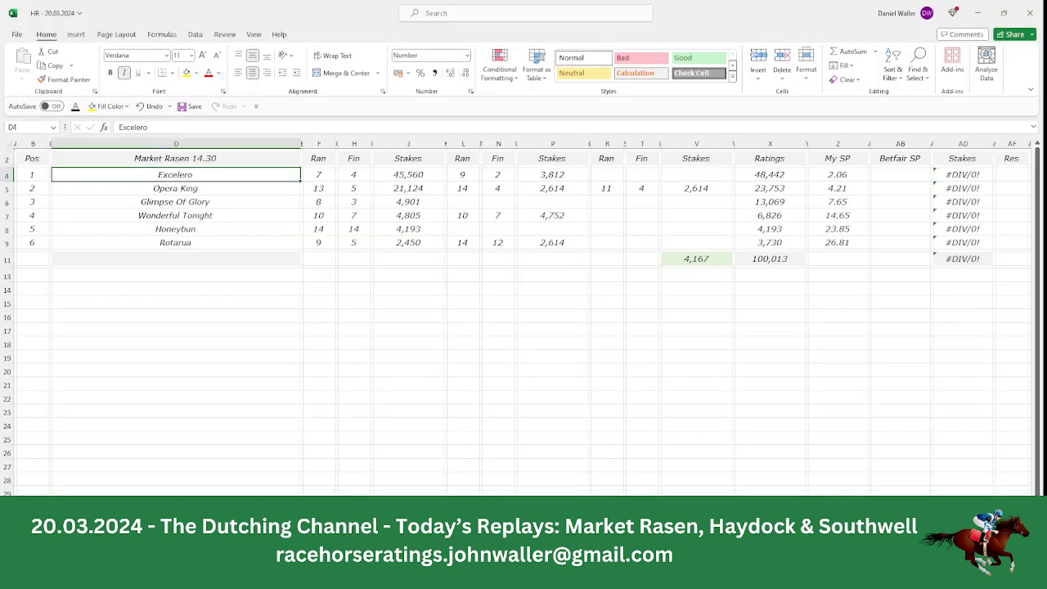
click(902, 175)
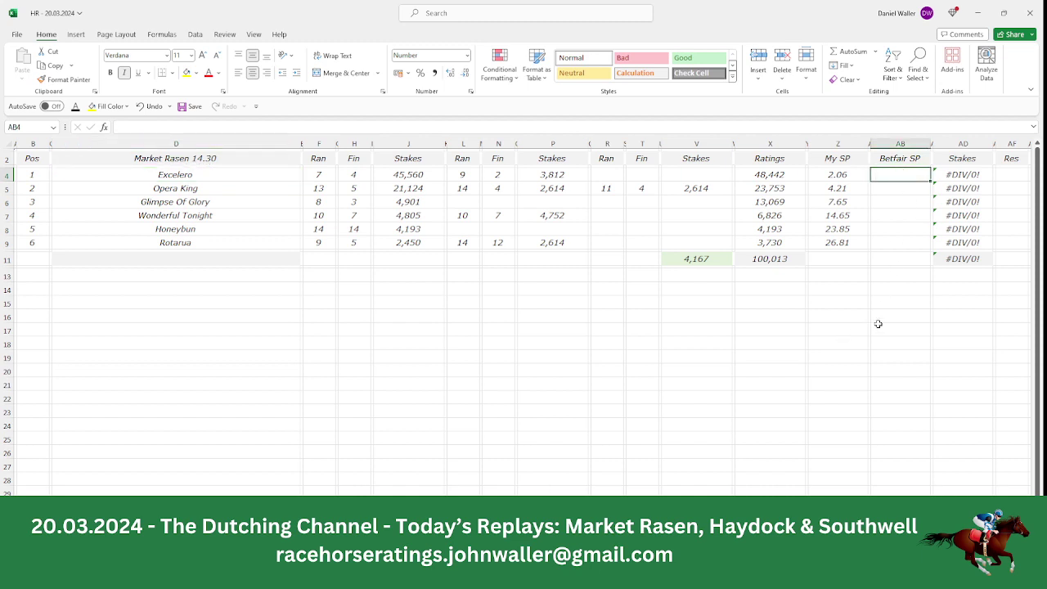
text(1.)
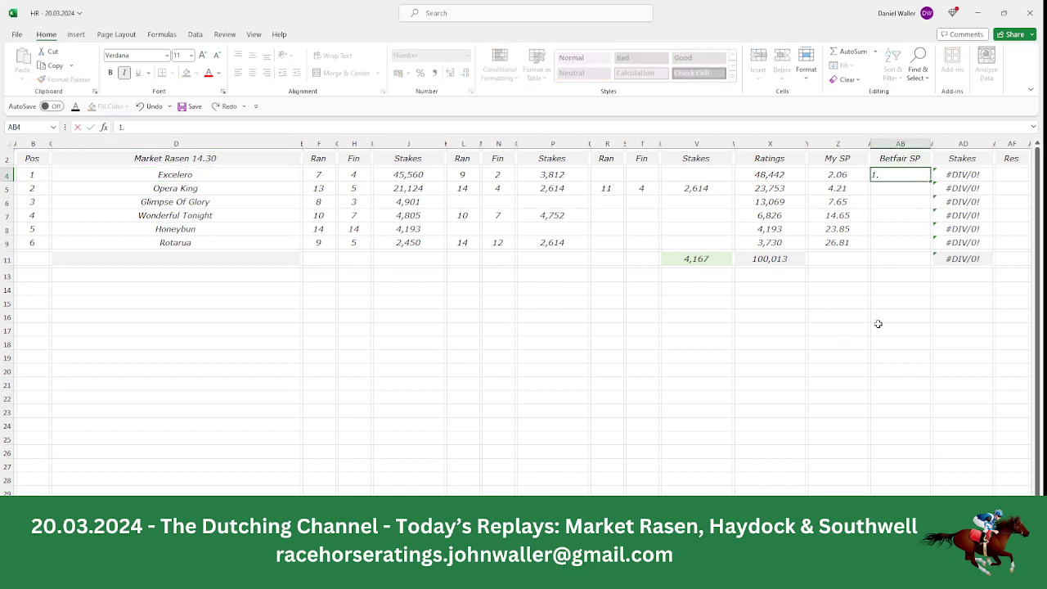
text(51)
key(Tab)
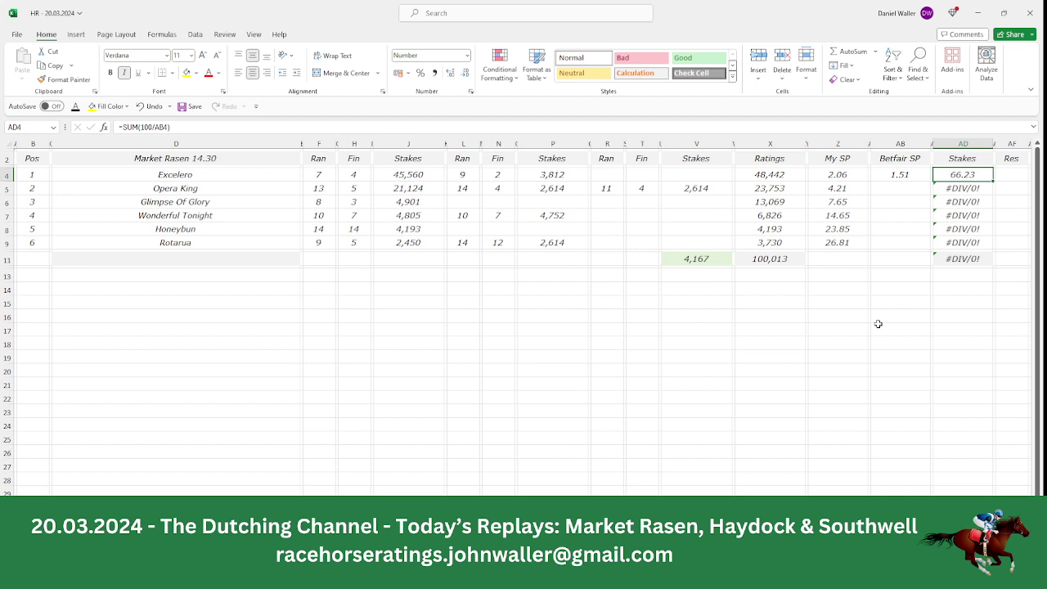
Replace Excelero's stake formula with 5 and delete the stake formulas of the five horses below it.
text(50)
key(BackSpace)
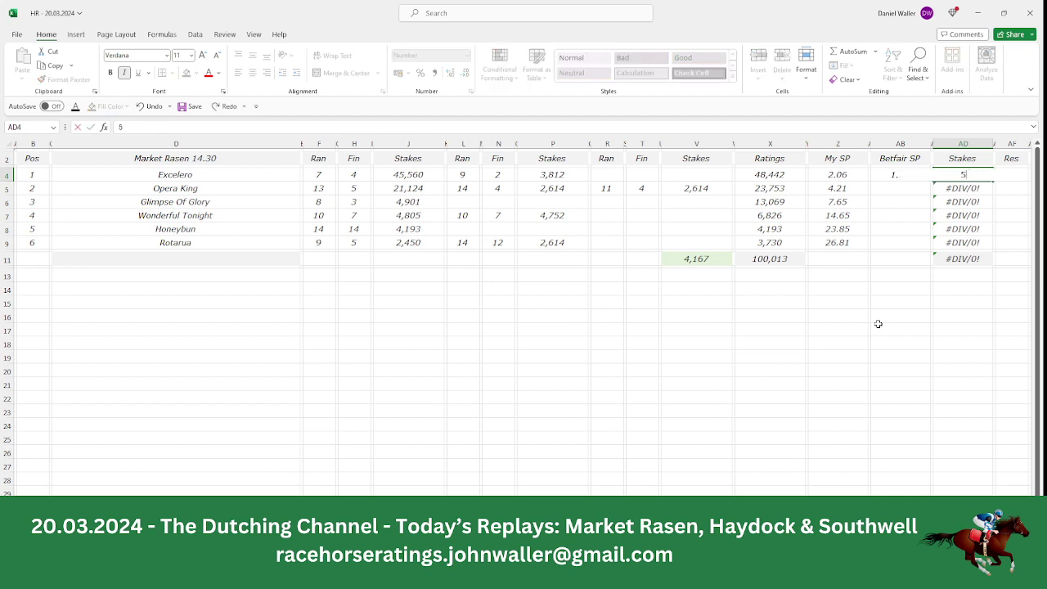
key(Down)
key(BackSpace)
key(Down)
key(BackSpace)
key(Down)
key(BackSpace)
key(Down)
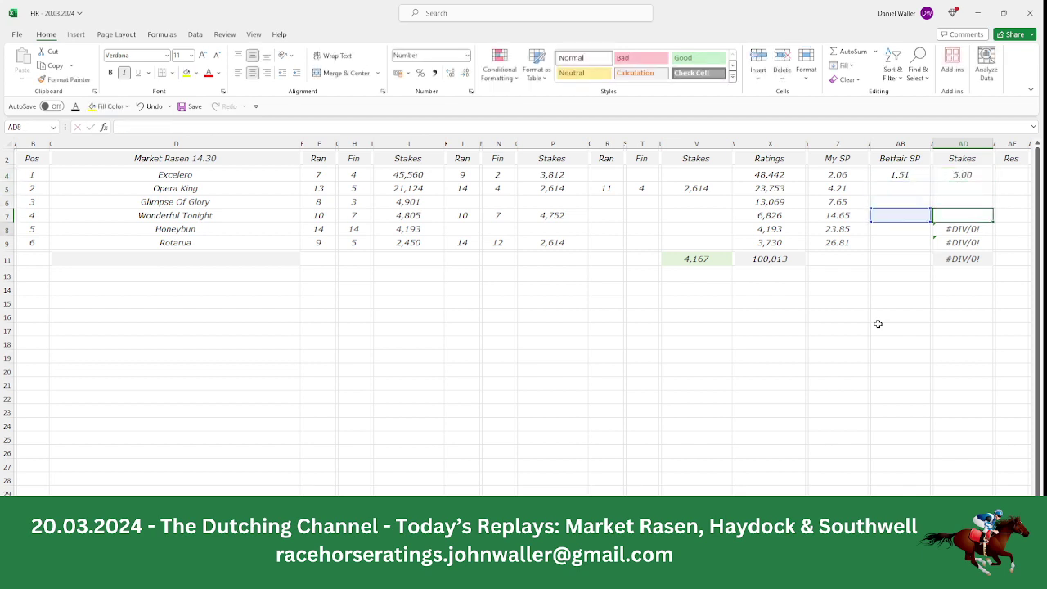
key(BackSpace)
key(Down)
key(BackSpace)
key(Down)
key(Delete)
Set Excelero's stake to 50 on the Market Rasen 14.30 sheet.
key(Up)
key(Up)
key(Up)
key(Up)
key(Up)
key(Up)
key(Up)
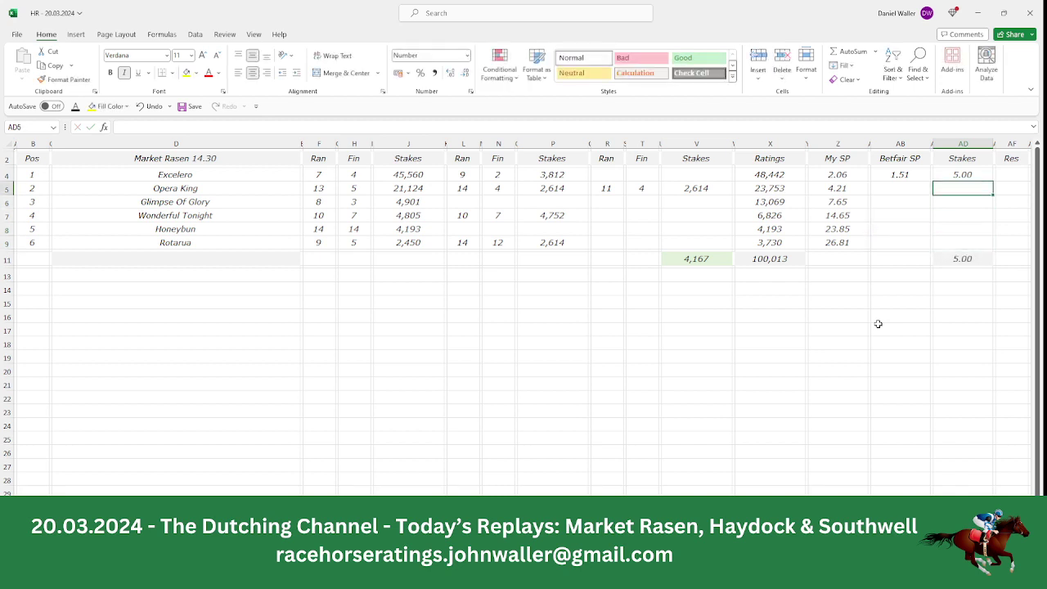
text(50)
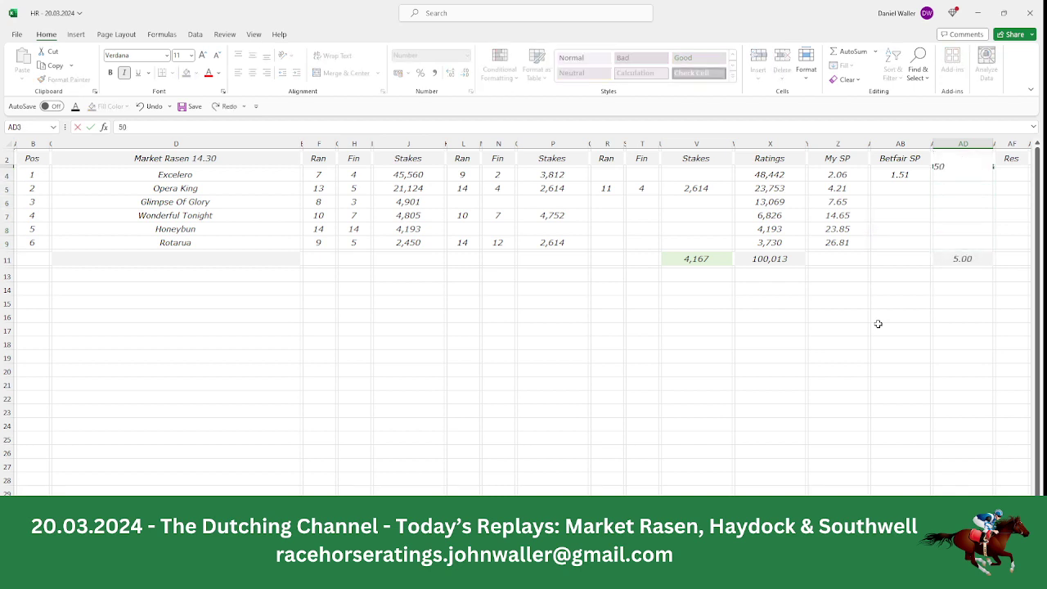
key(Return)
key(Down)
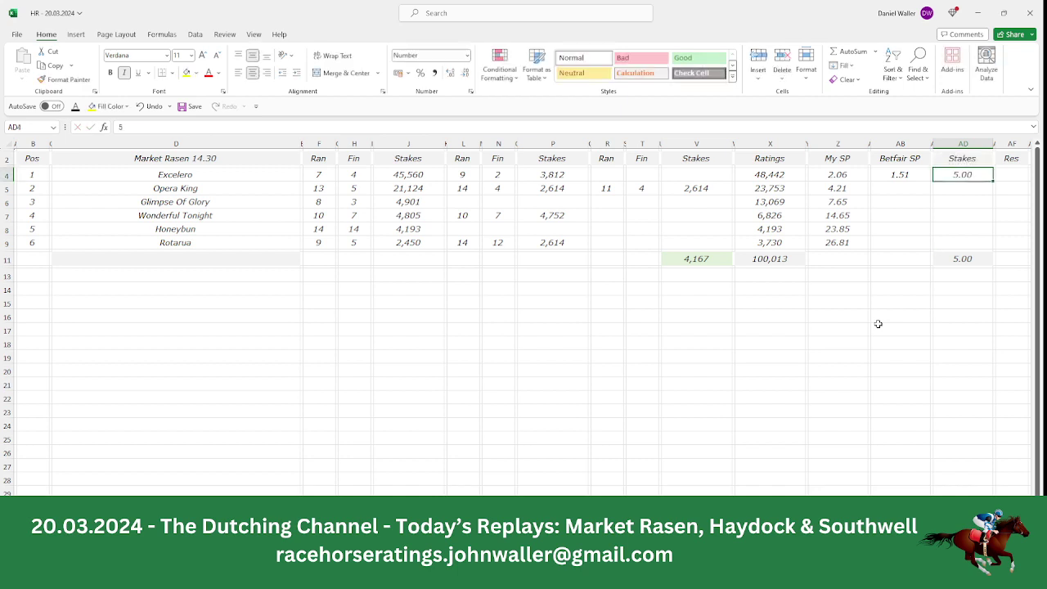
text(50)
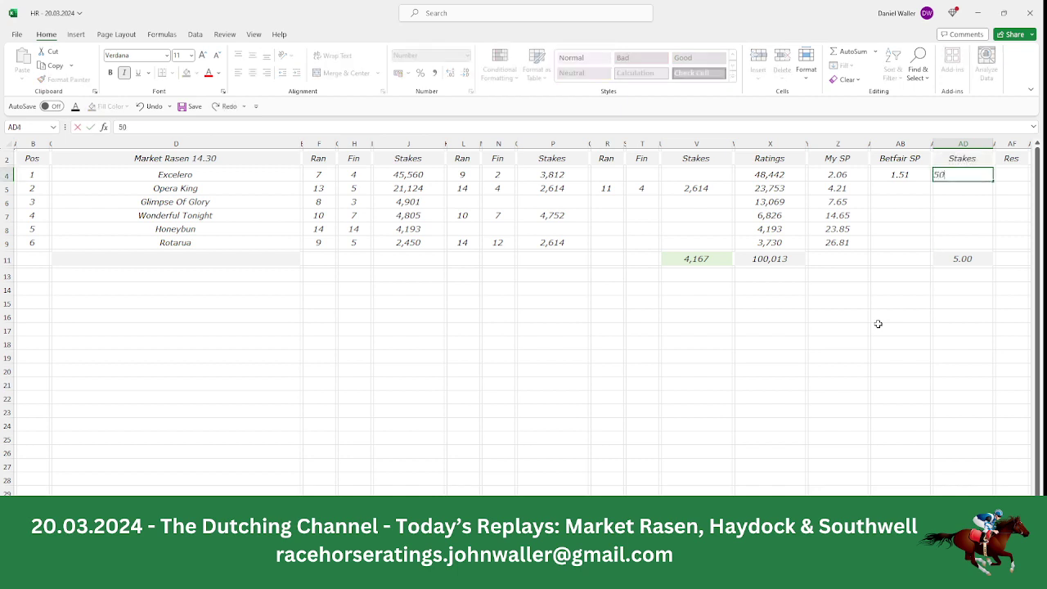
key(Return)
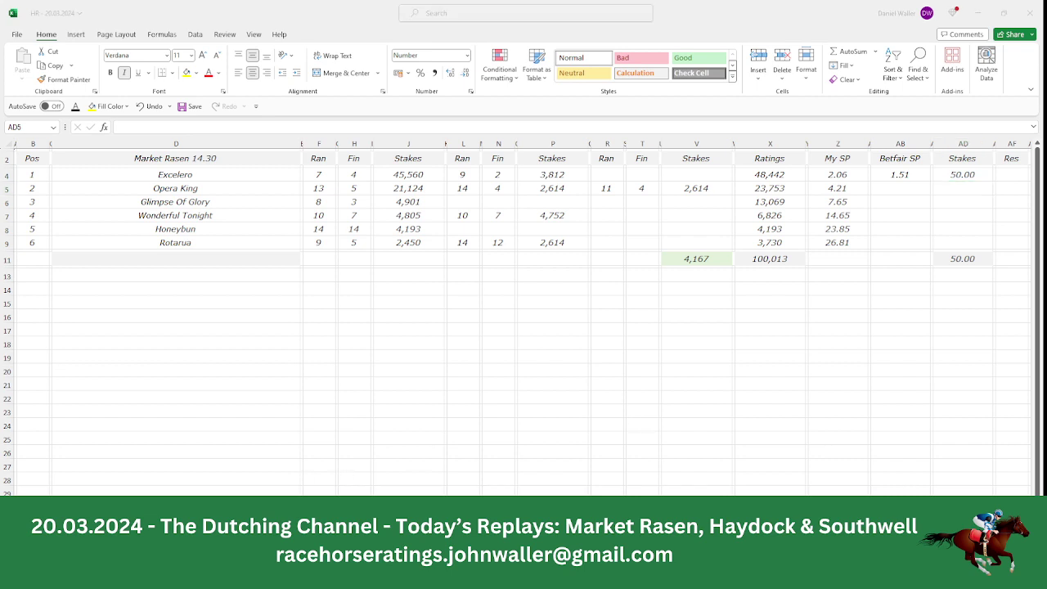
Open Calculator and multiply Excelero's odds of 1.51 by the stake of 50 to work out the return.
key(super)
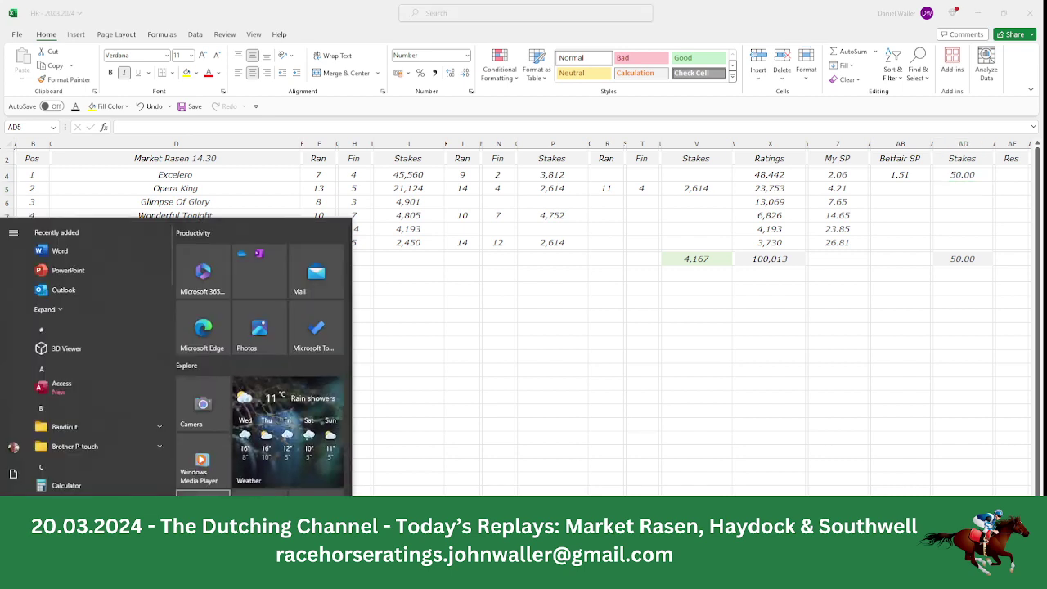
click(315, 508)
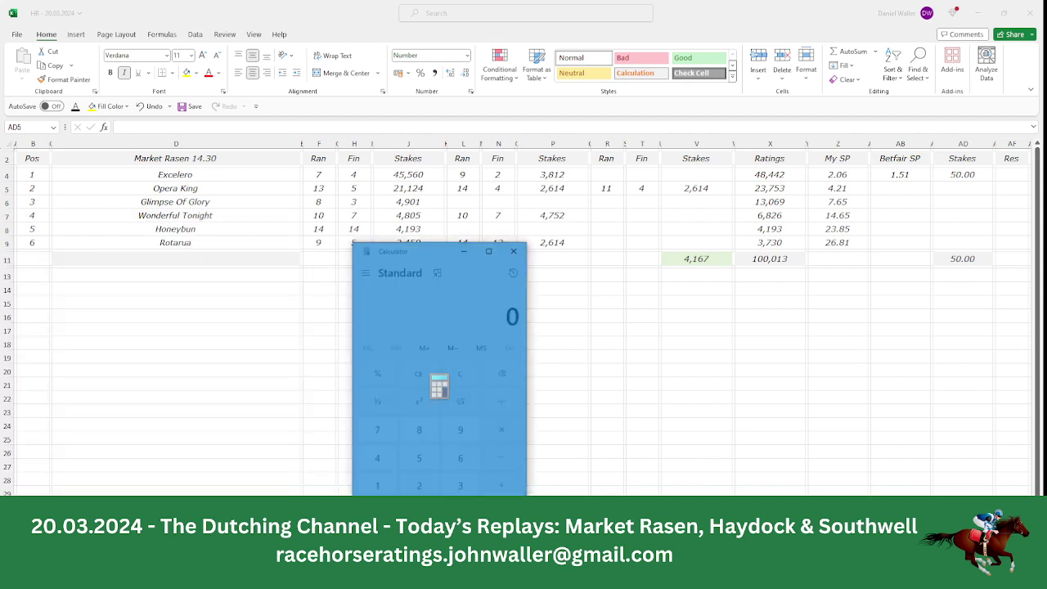
click(376, 488)
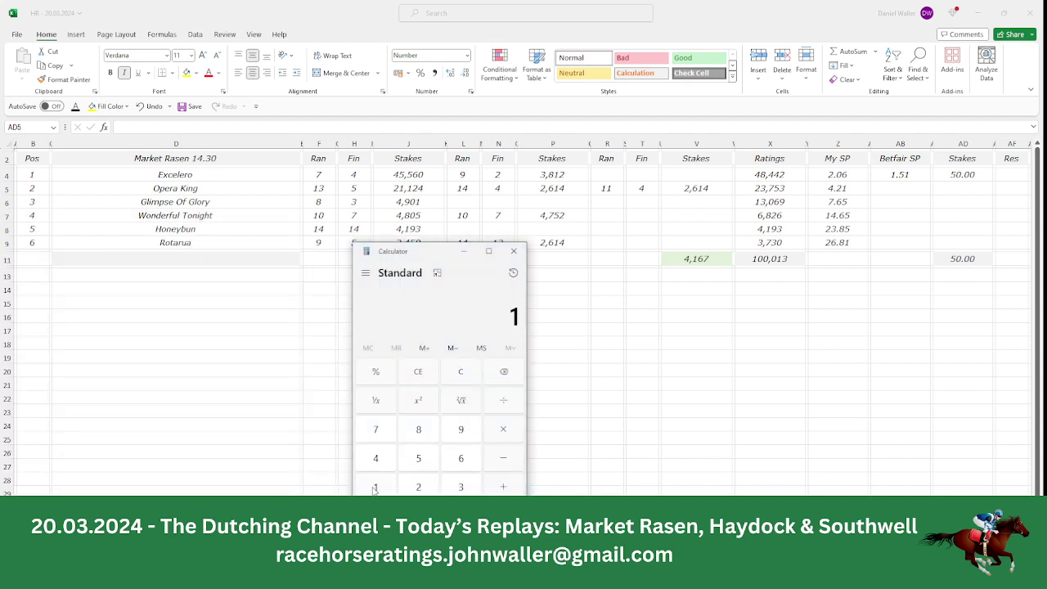
click(461, 516)
click(419, 467)
click(419, 467)
click(383, 484)
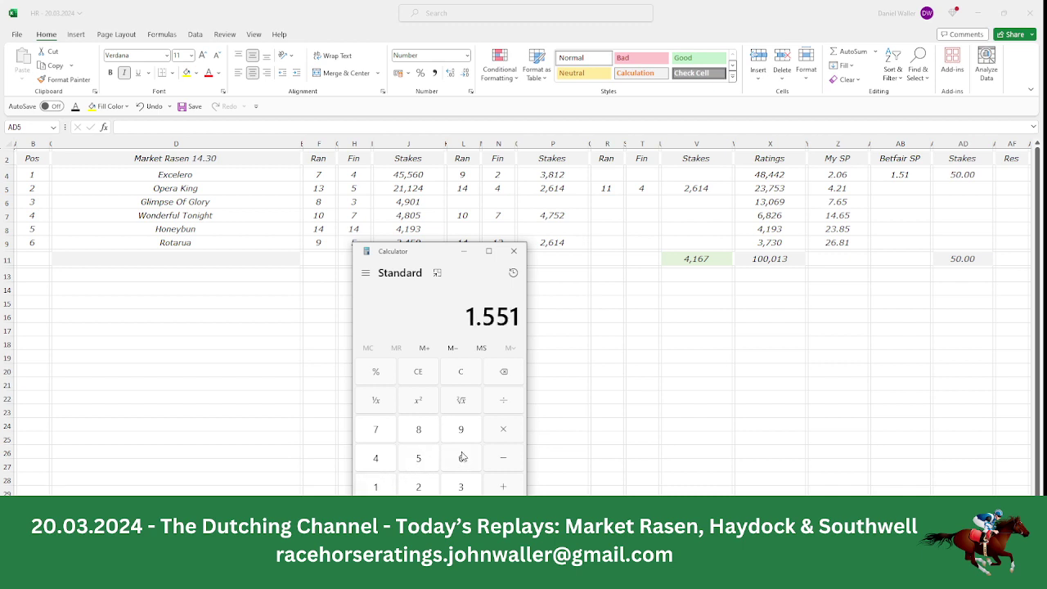
click(503, 372)
click(504, 371)
click(381, 485)
click(492, 436)
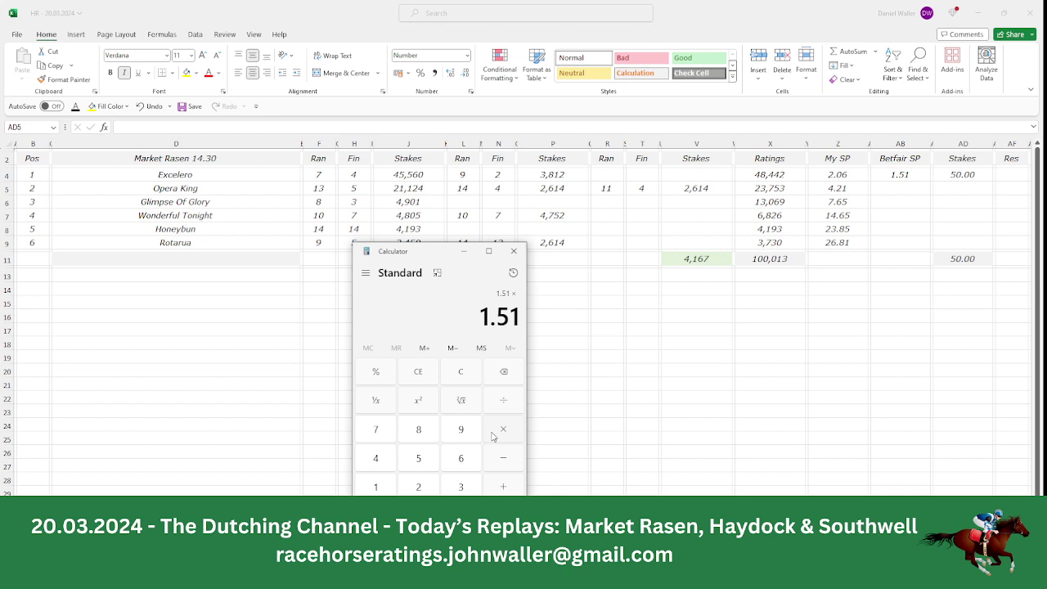
click(425, 465)
click(419, 513)
click(503, 514)
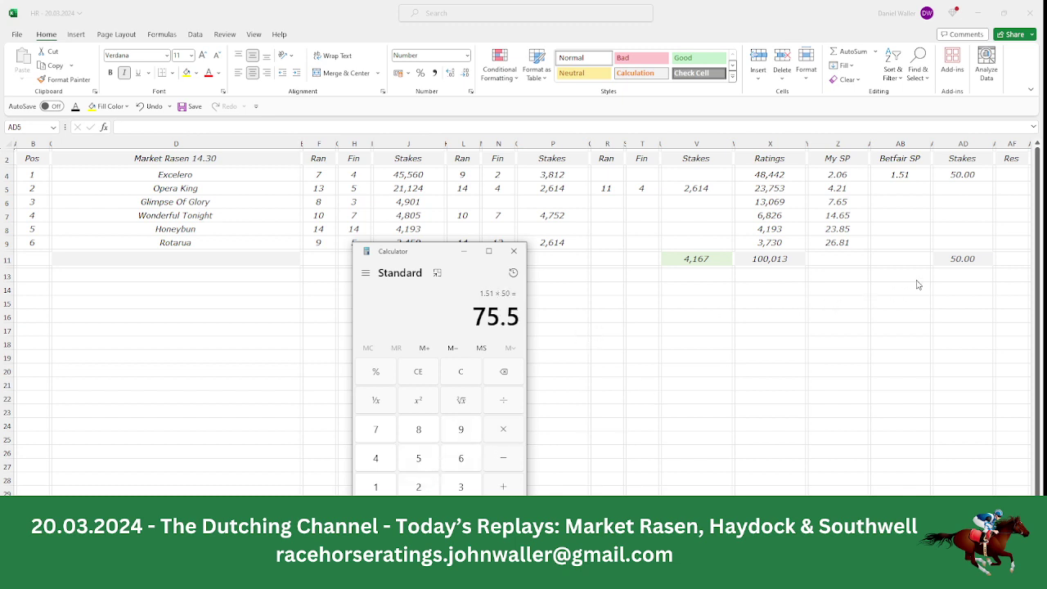
Return to the Market Rasen 14.30 sheet, select the Pos header cell and save the workbook.
click(951, 256)
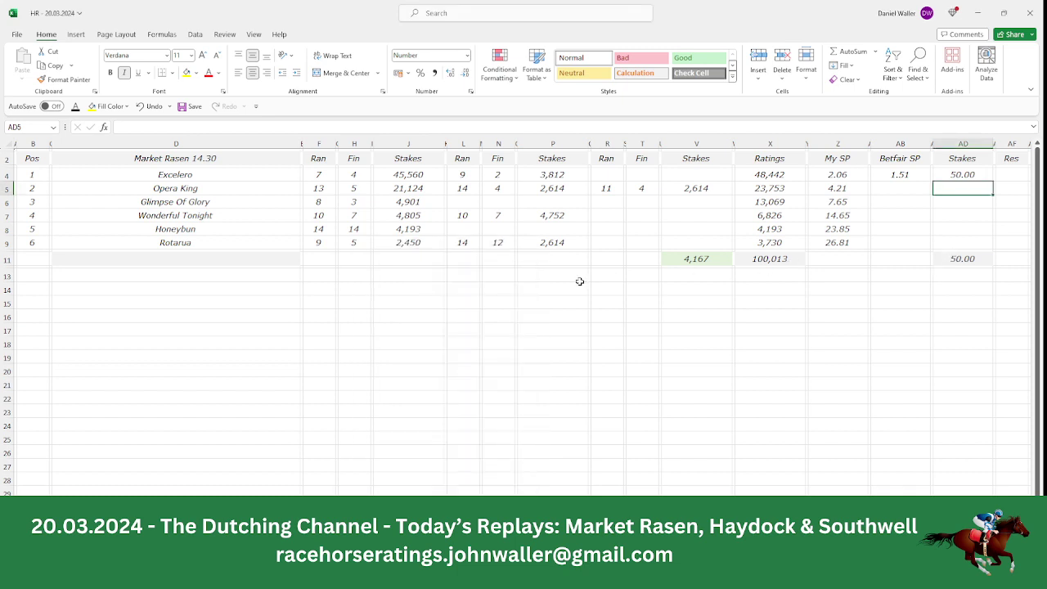
click(39, 159)
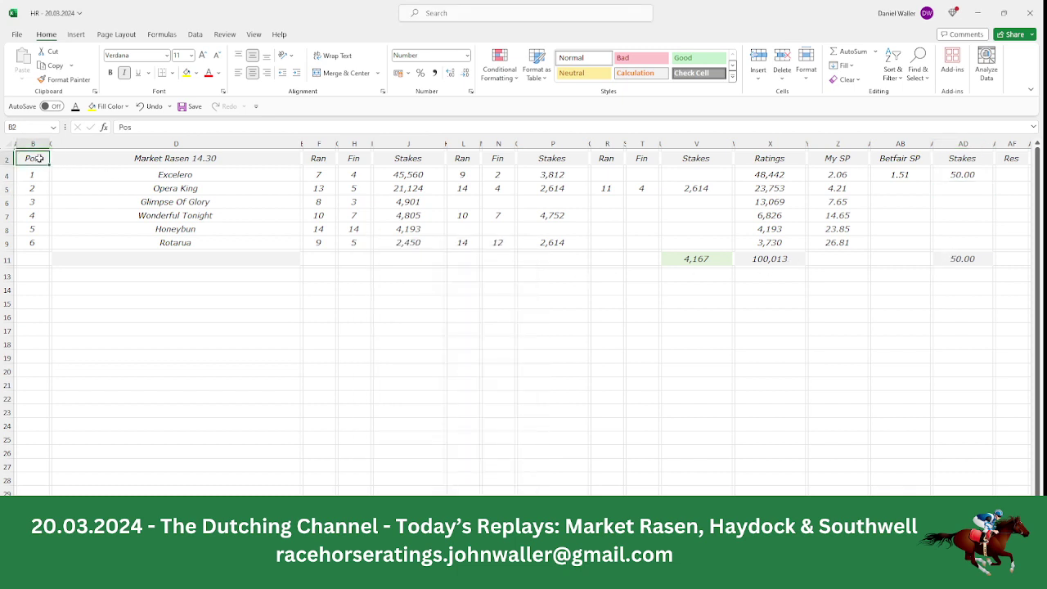
click(188, 106)
Switch to the browser, glance at the 14:30 Matchbook odds and view the 3:00 Market Rasen racecard on Racing Post.
click(416, 573)
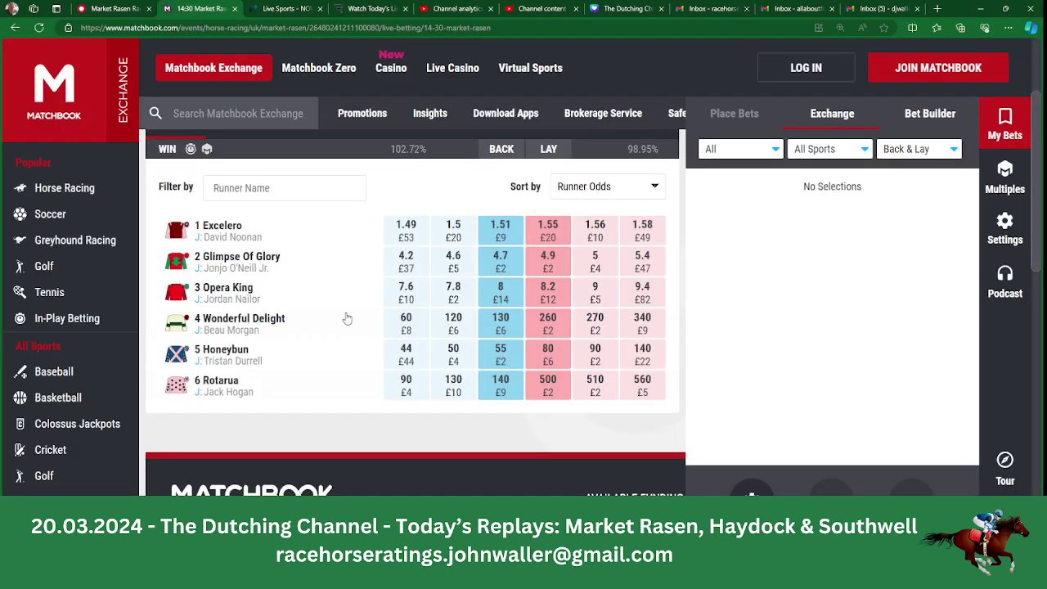
click(109, 10)
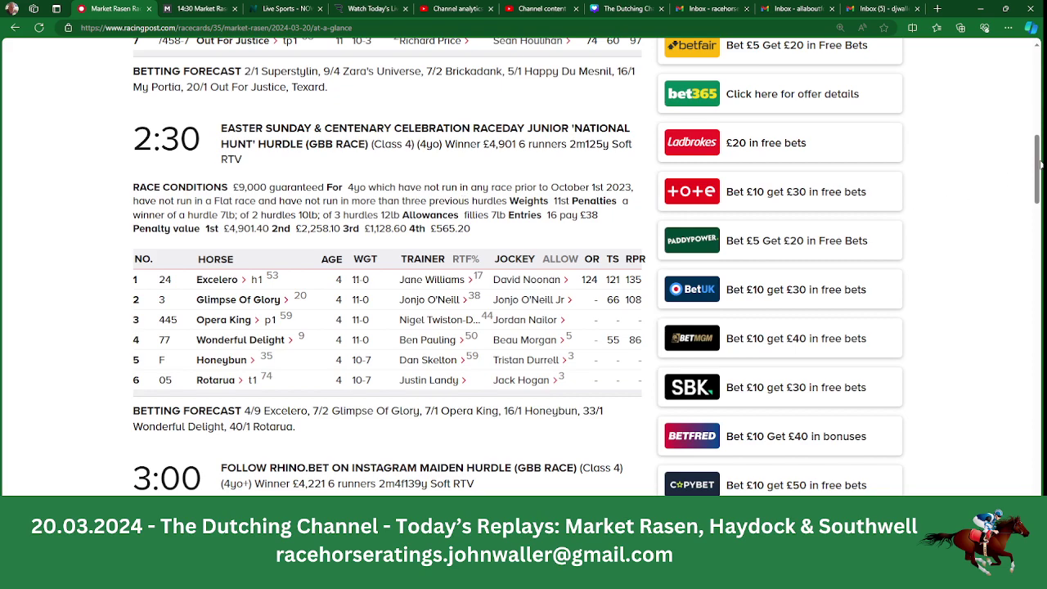
scroll(1041, 163, down, 5)
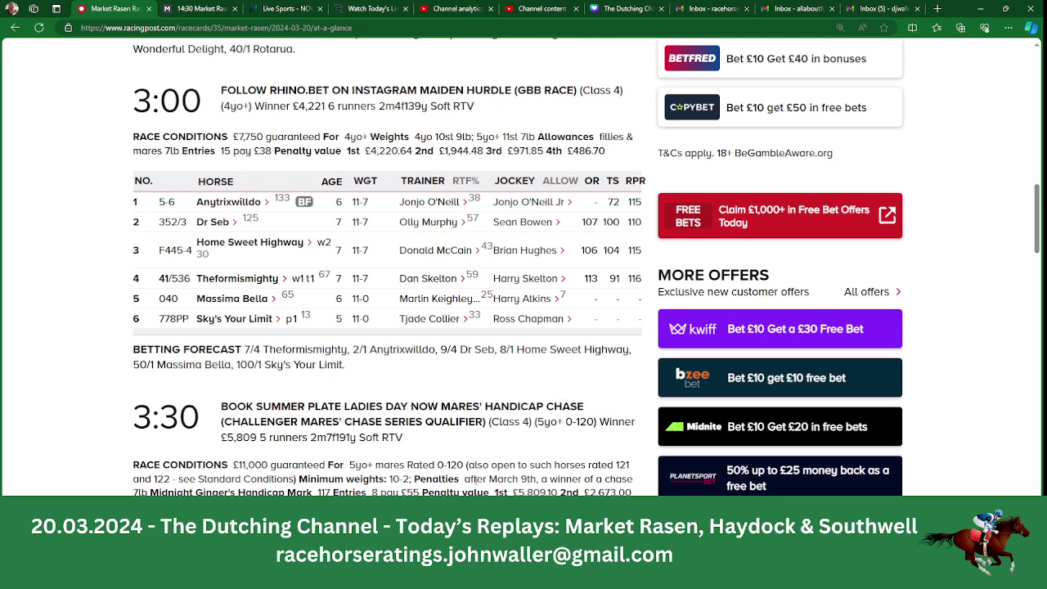
Return to the Excel ratings workbook, open the Market Rasen 15.00 sheet and select Theformismighty's Betfair SP cell.
key(alt+Tab)
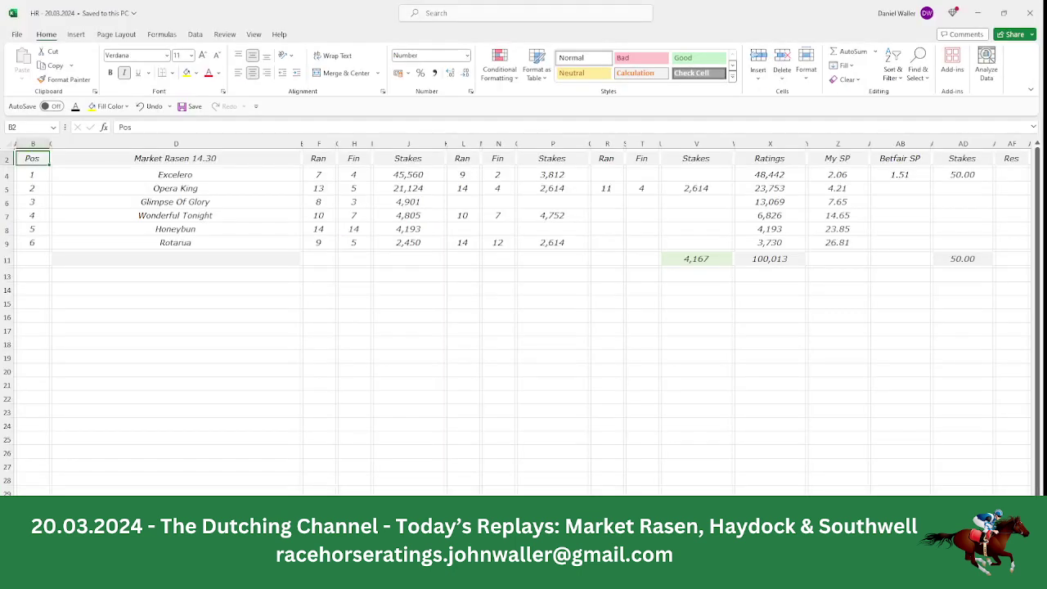
key(ctrl+Page_Down)
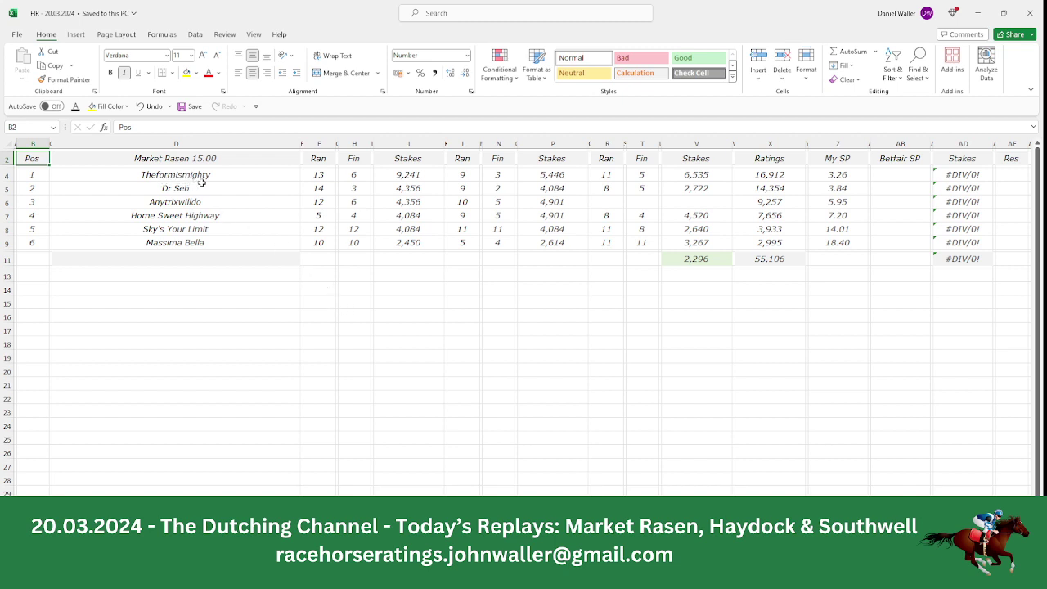
click(889, 170)
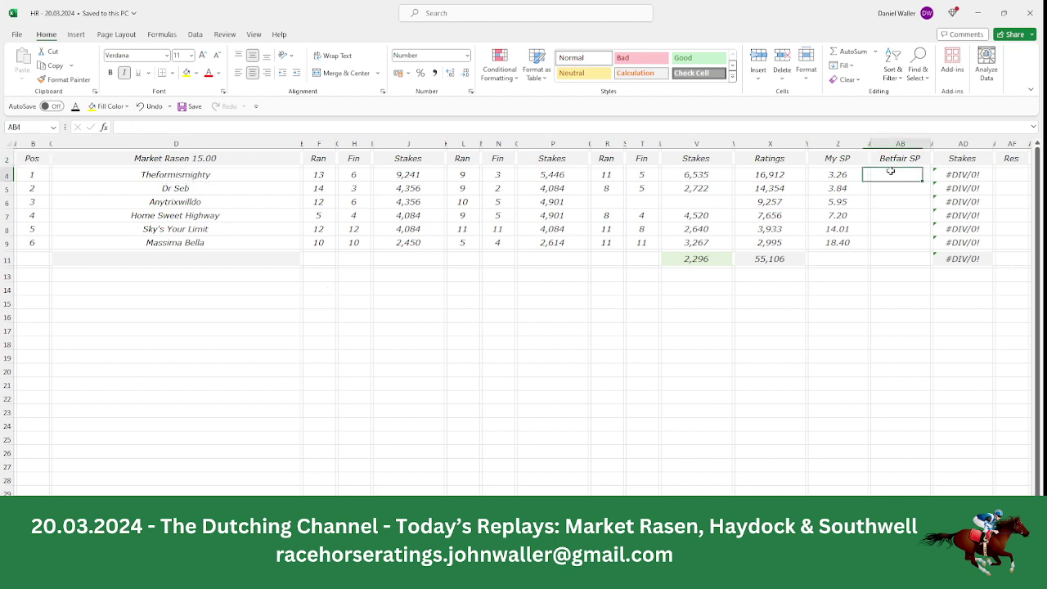
Switch to the browser and bring up the Matchbook win odds for every runner in the 15:00 Market Rasen race.
key(alt+Tab)
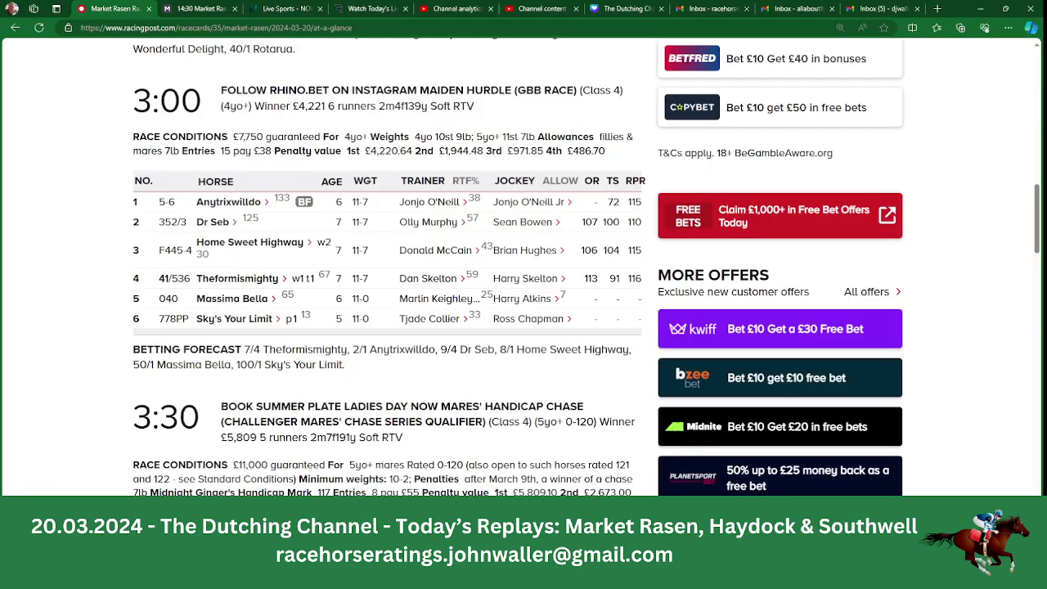
click(205, 11)
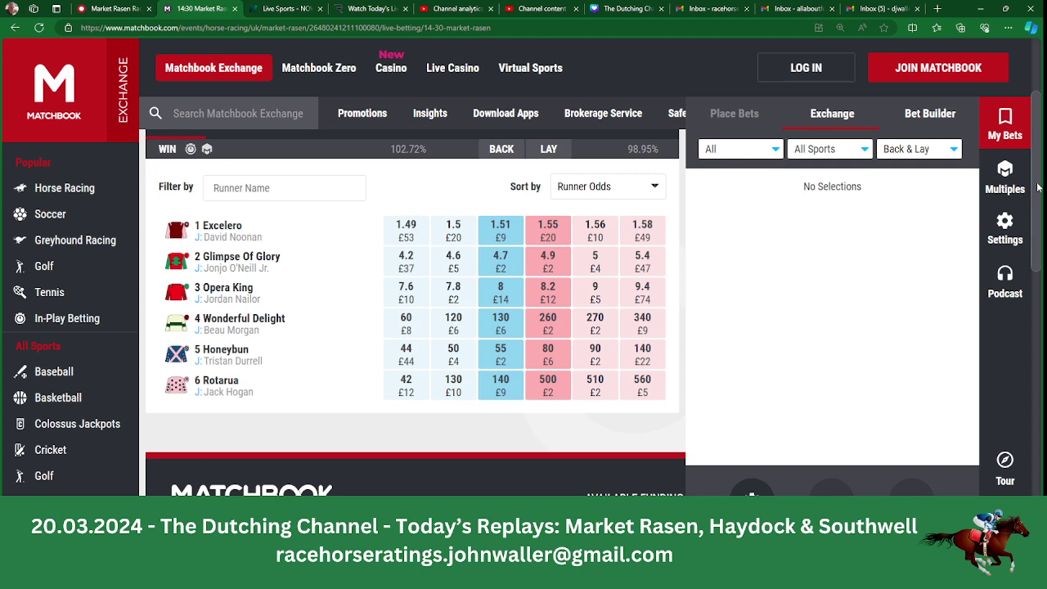
drag(1038, 183, 1037, 175)
scroll(1038, 174, up, 2)
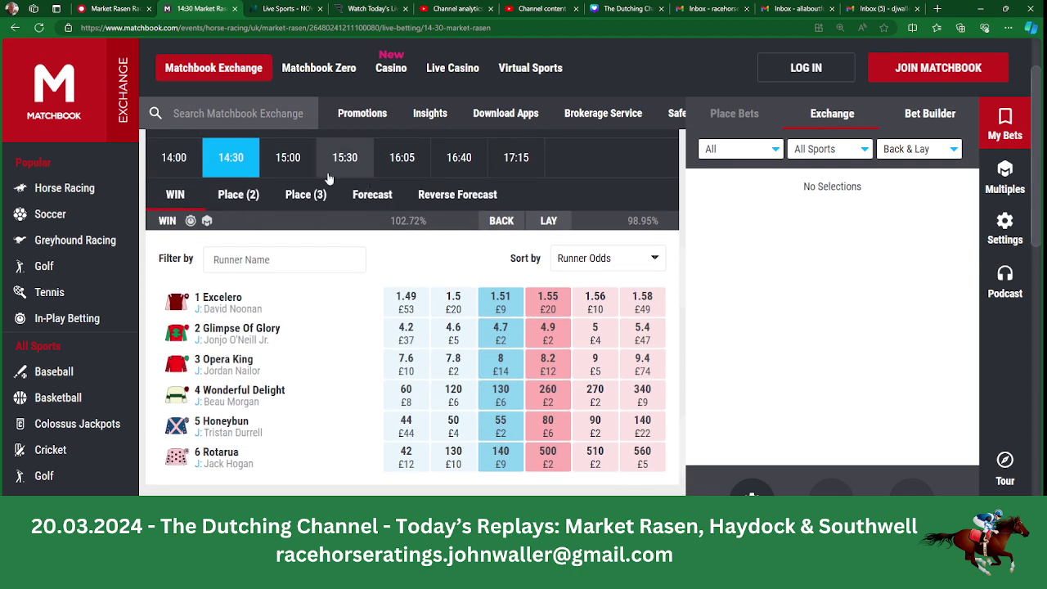
click(287, 158)
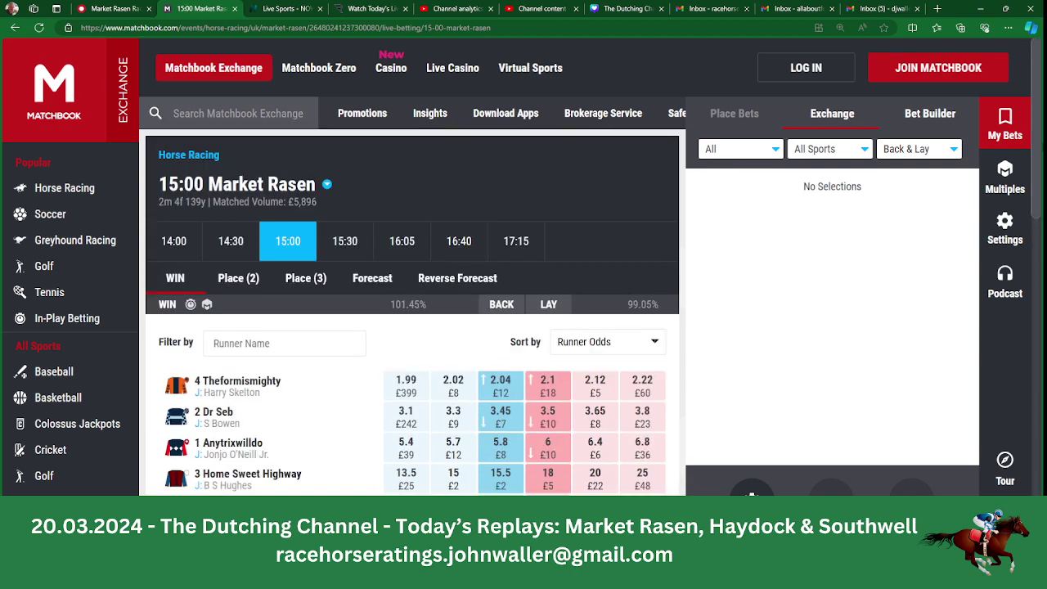
drag(1040, 156, 1043, 209)
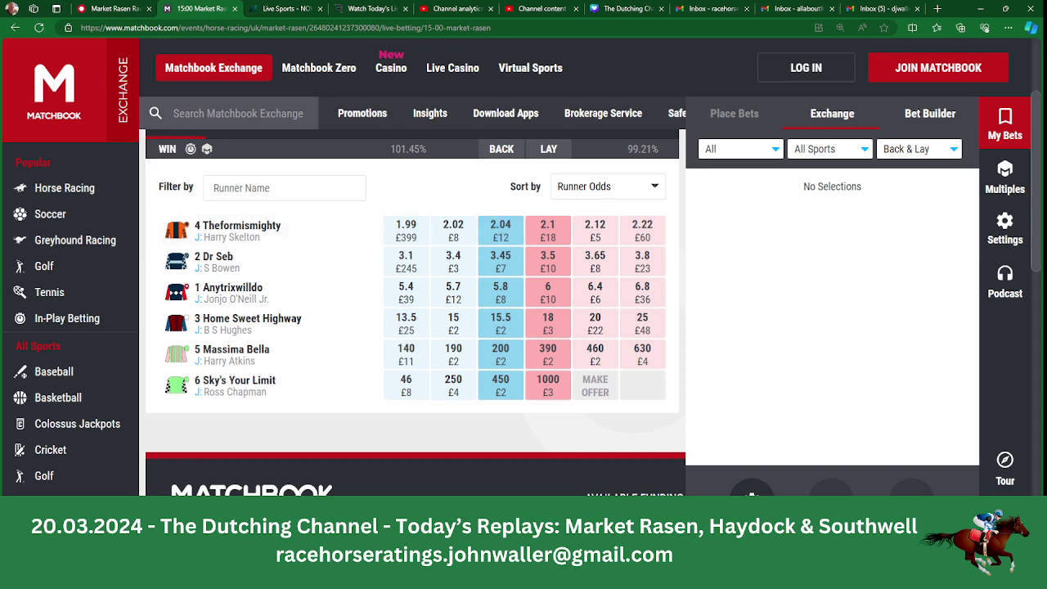
Return to the workbook and enter 2.04 as Theformismighty's Betfair SP on the Market Rasen 15.00 sheet.
key(alt+Tab)
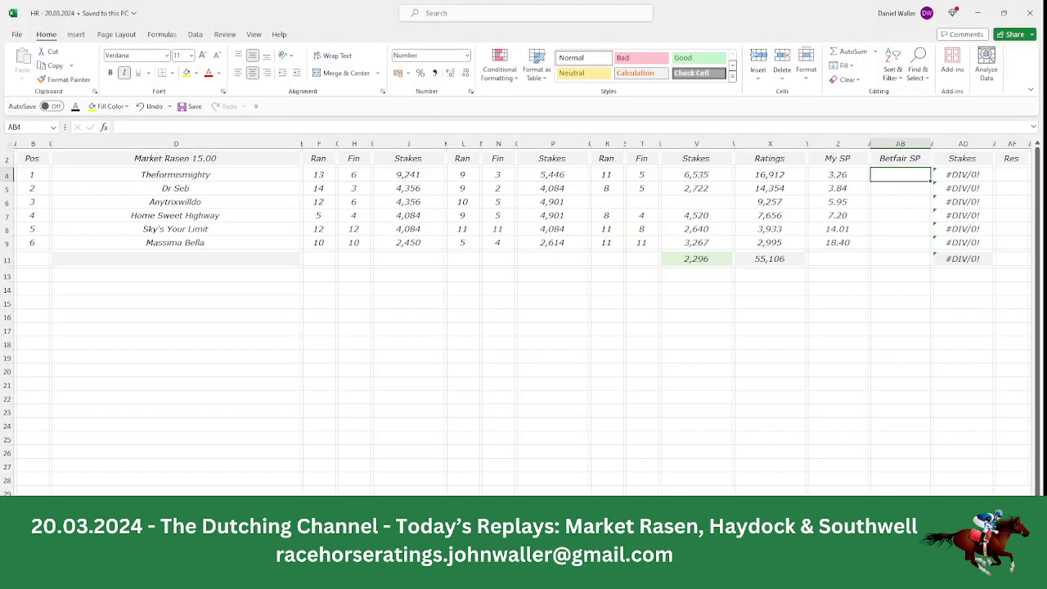
text(2.04)
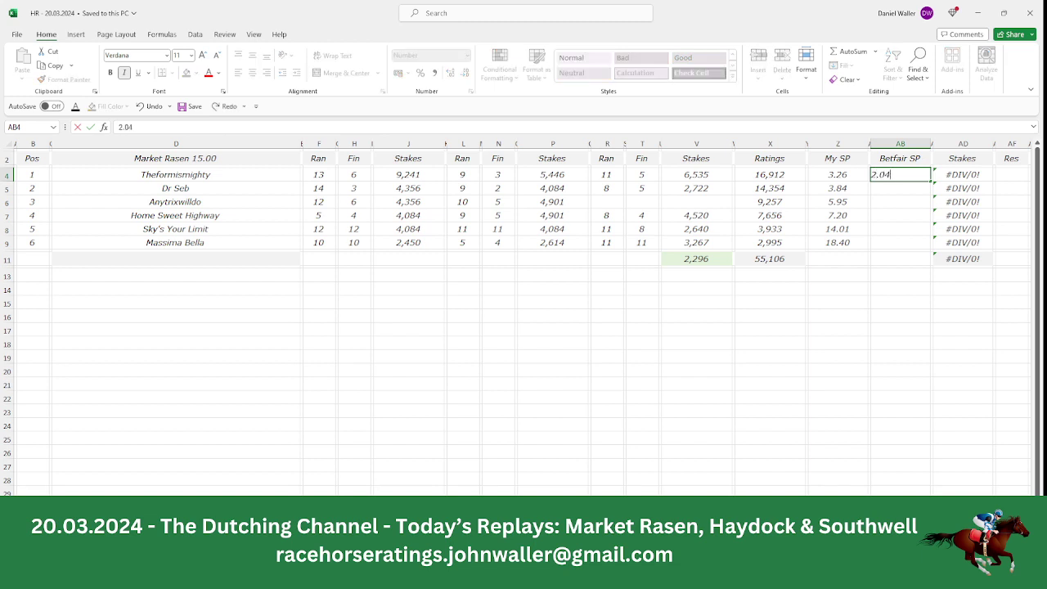
key(Tab)
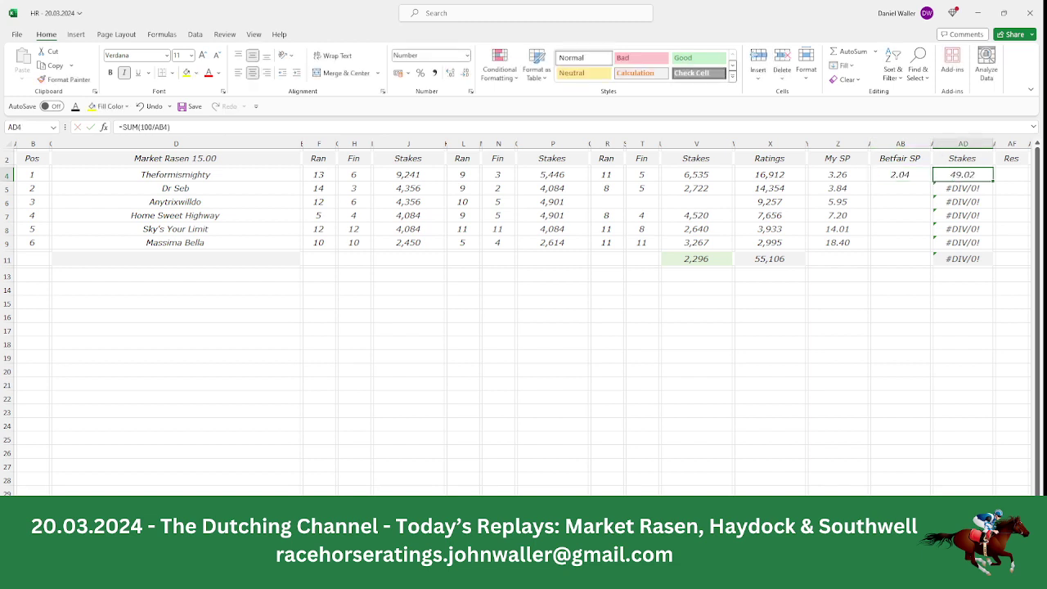
Replace the stake formula for Dr Seb with a fixed stake of 0.98.
click(962, 188)
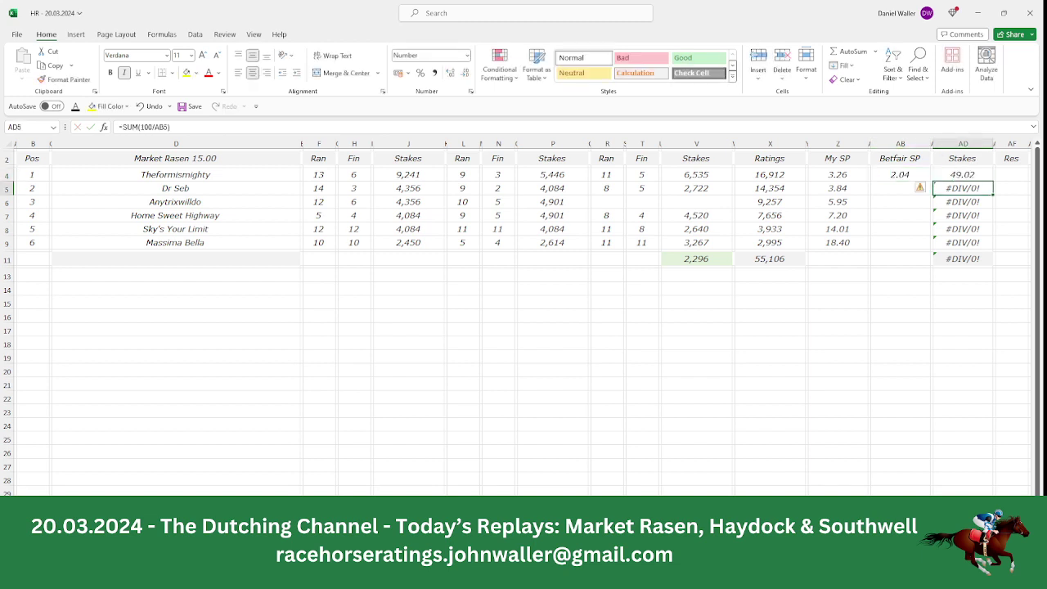
text(.98)
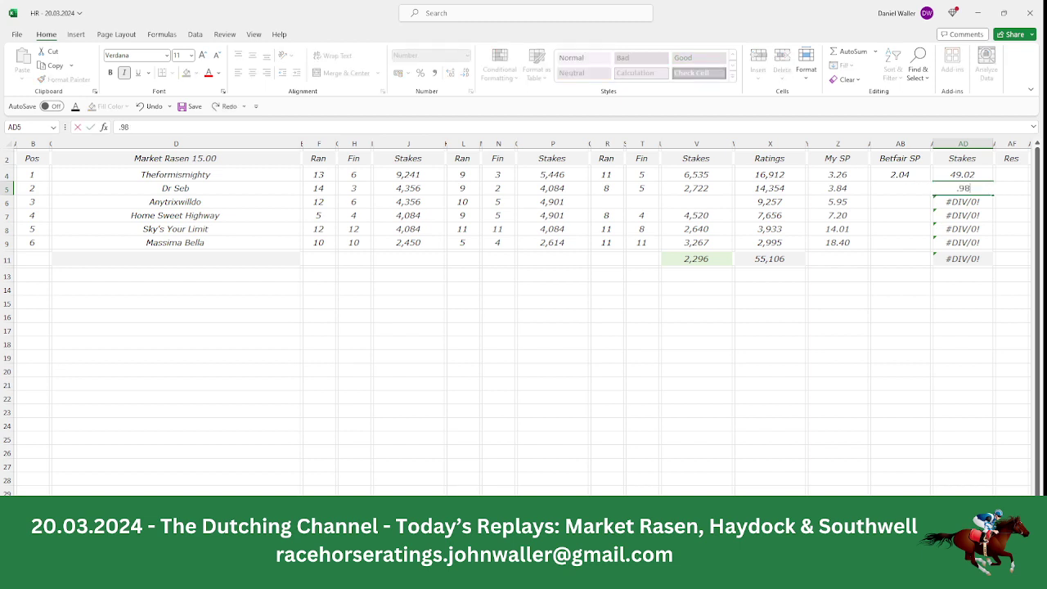
click(900, 188)
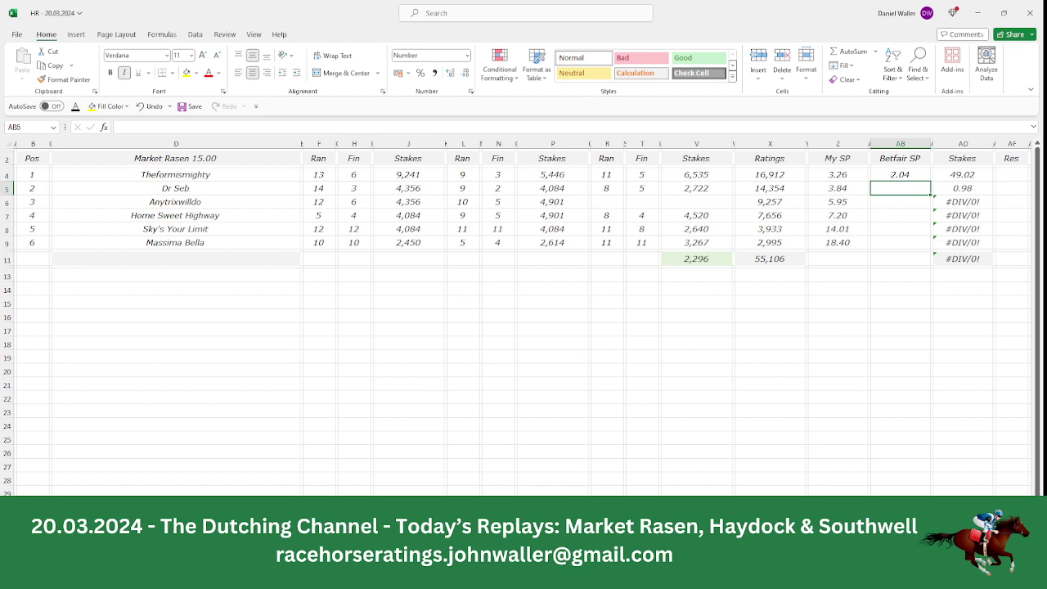
Check Dr Seb's back odds on Matchbook and enter 3.45 as the horse's Betfair SP in the workbook.
key(alt+Tab)
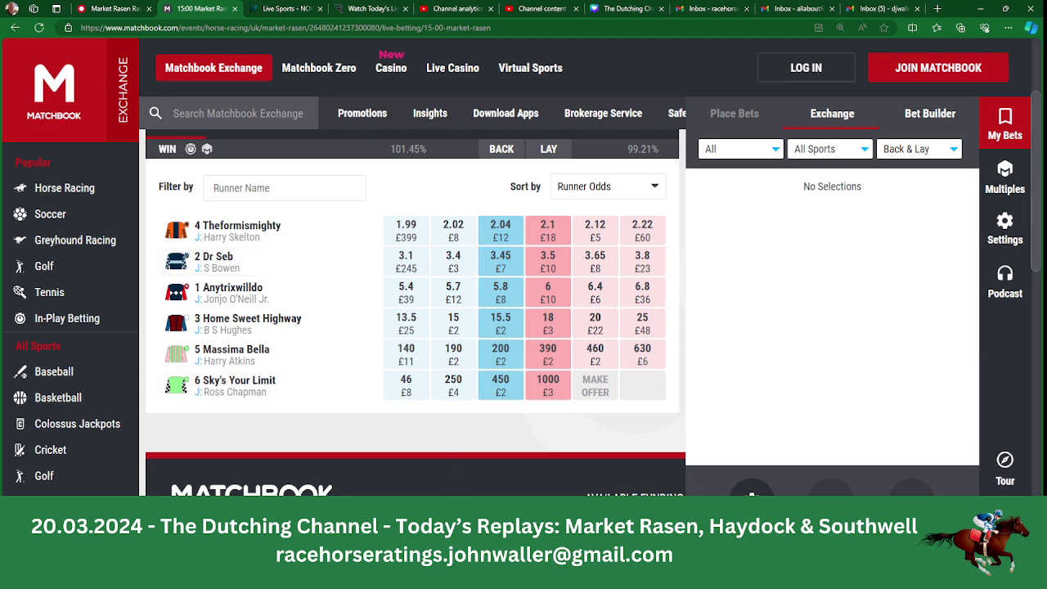
key(alt+Tab)
text(3.4)
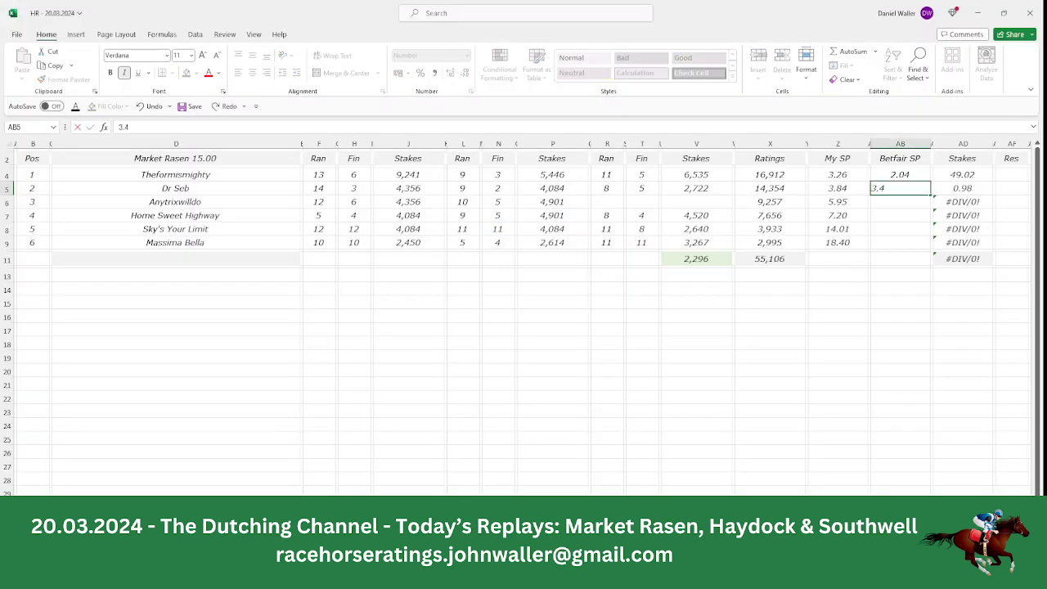
key(Return)
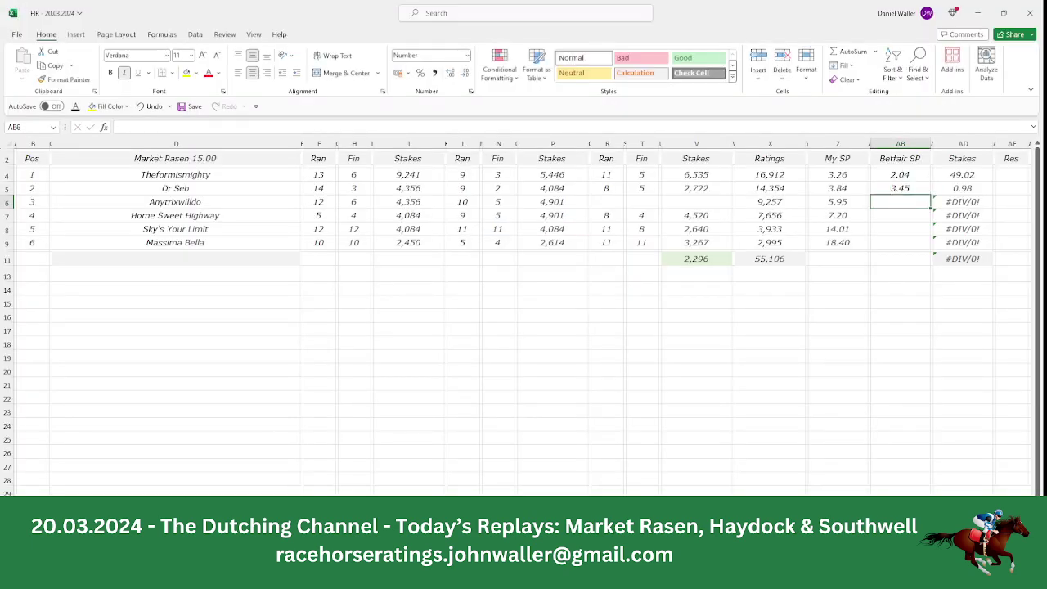
click(900, 189)
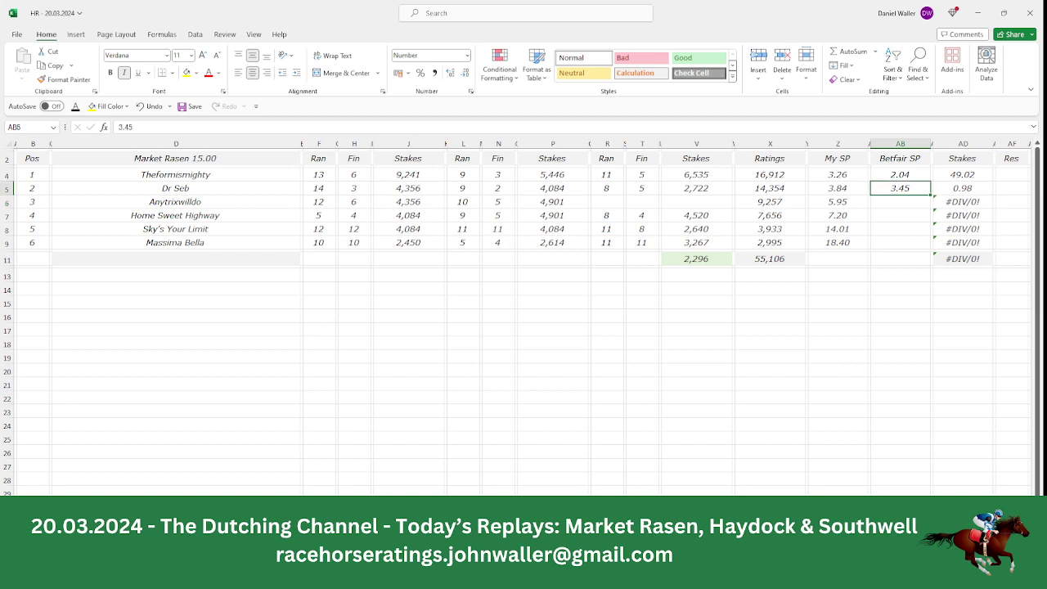
Clear the stake formulas for Anytrixwilldo, Home Sweet Highway, Sky's Your Limit and Massima Bella.
key(Right)
key(Right)
key(Down)
key(BackSpace)
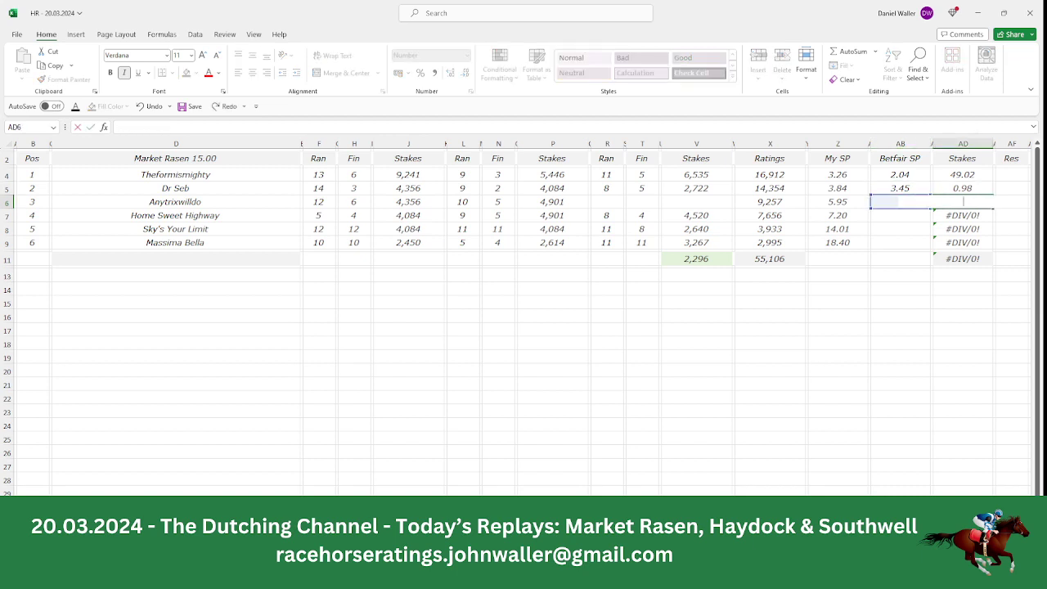
key(Return)
key(BackSpace)
key(Return)
key(BackSpace)
key(Return)
key(BackSpace)
key(Up)
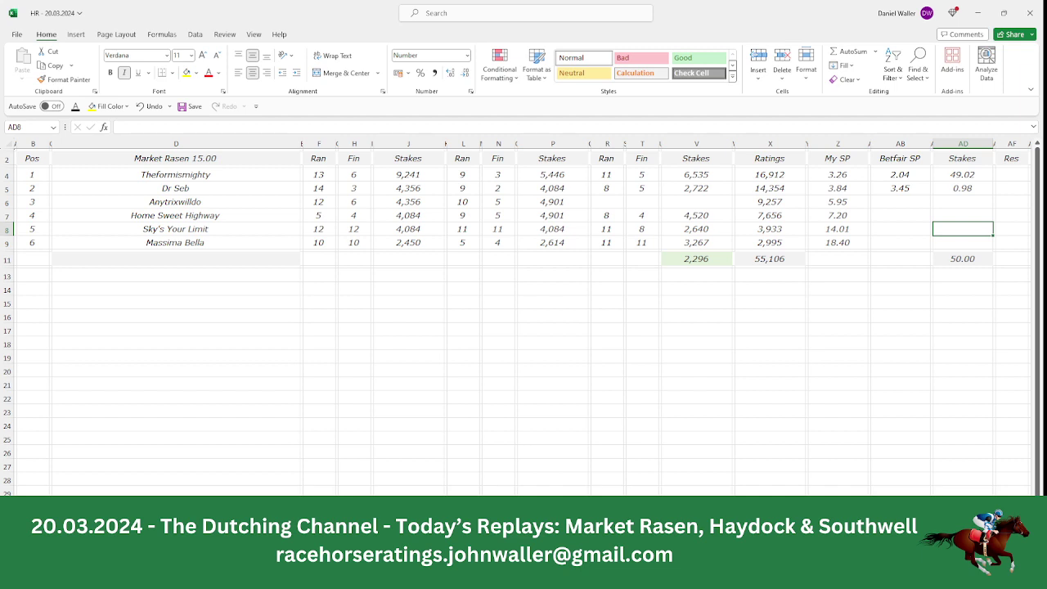
Select the Pos header cell on the Market Rasen 15.00 sheet and save the workbook.
key(Up)
key(Up)
key(Up)
key(Up)
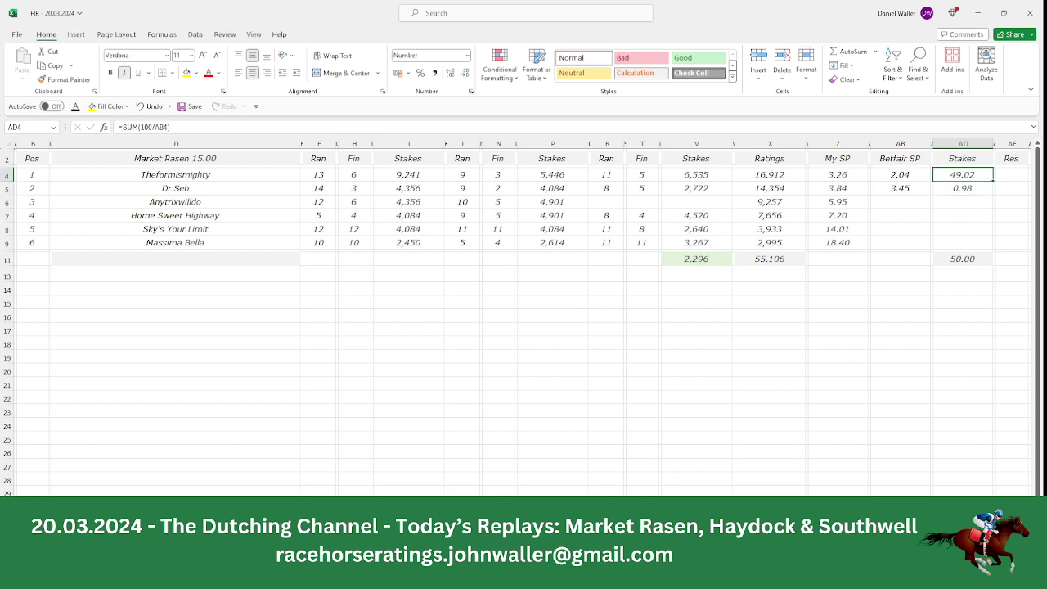
key(Left)
key(Left)
key(Left)
key(Left)
key(Left)
key(Left)
key(Left)
key(Left)
key(Left)
key(Left)
key(Left)
key(Left)
key(Left)
key(Left)
key(Left)
key(Left)
key(Left)
key(Left)
key(Left)
key(Left)
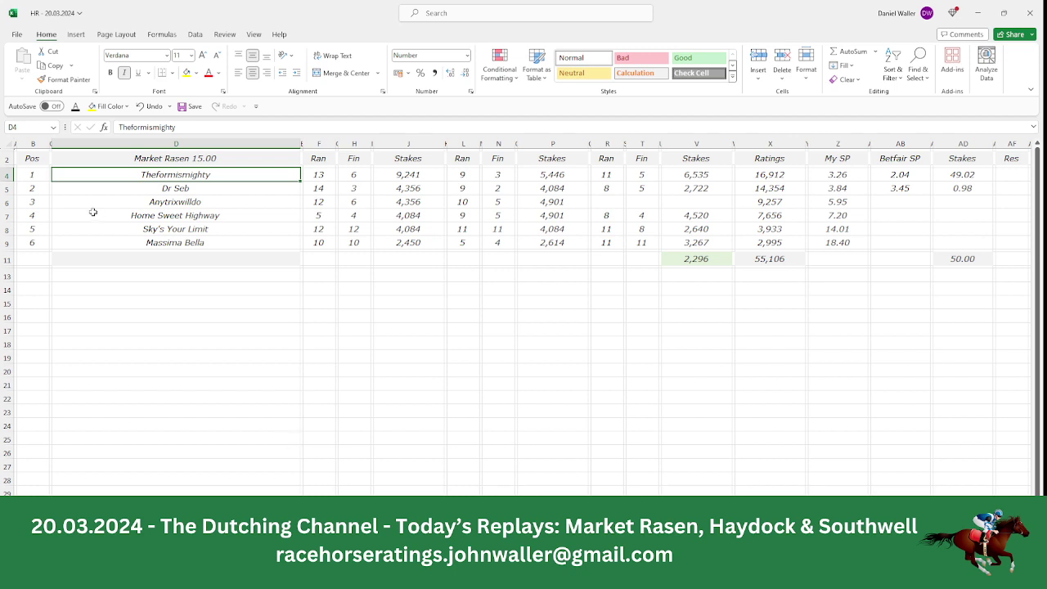
click(41, 161)
click(190, 106)
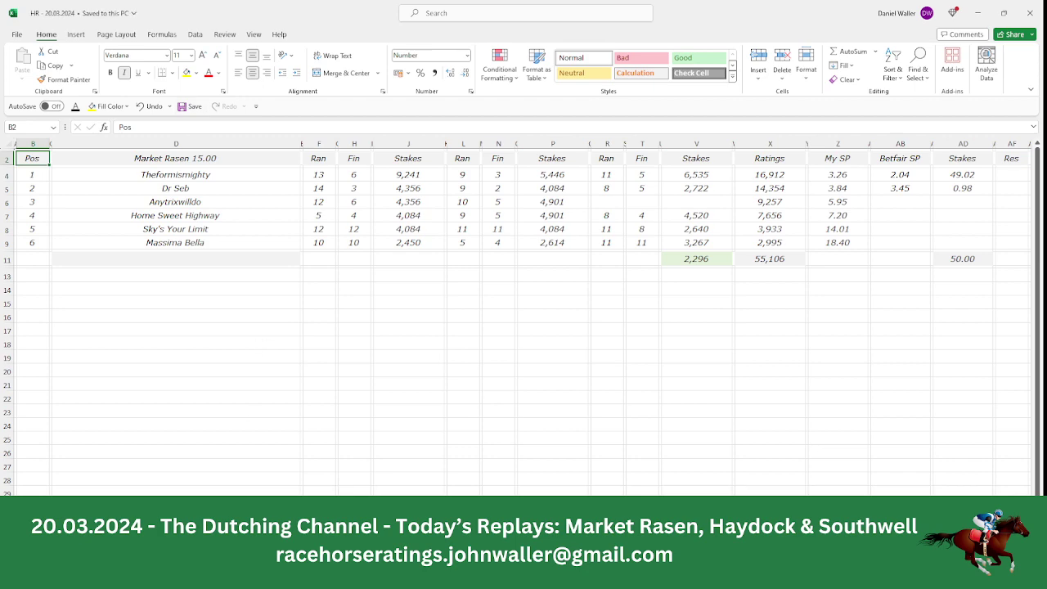
Switch to the browser, view the 3:30 Market Rasen racecard on Racing Post and go back to the Matchbook odds.
key(alt+Tab)
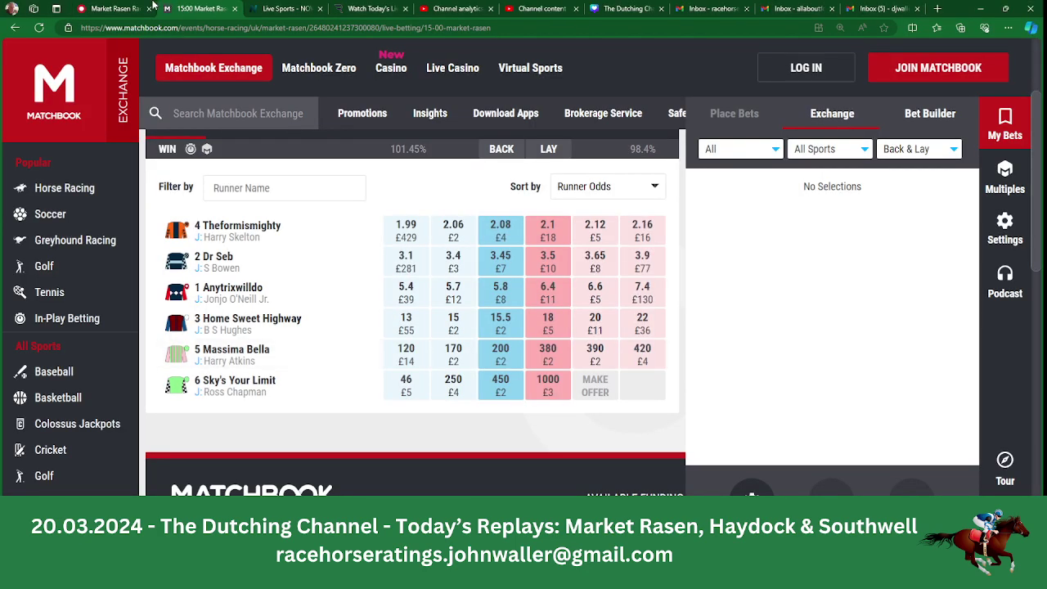
click(121, 10)
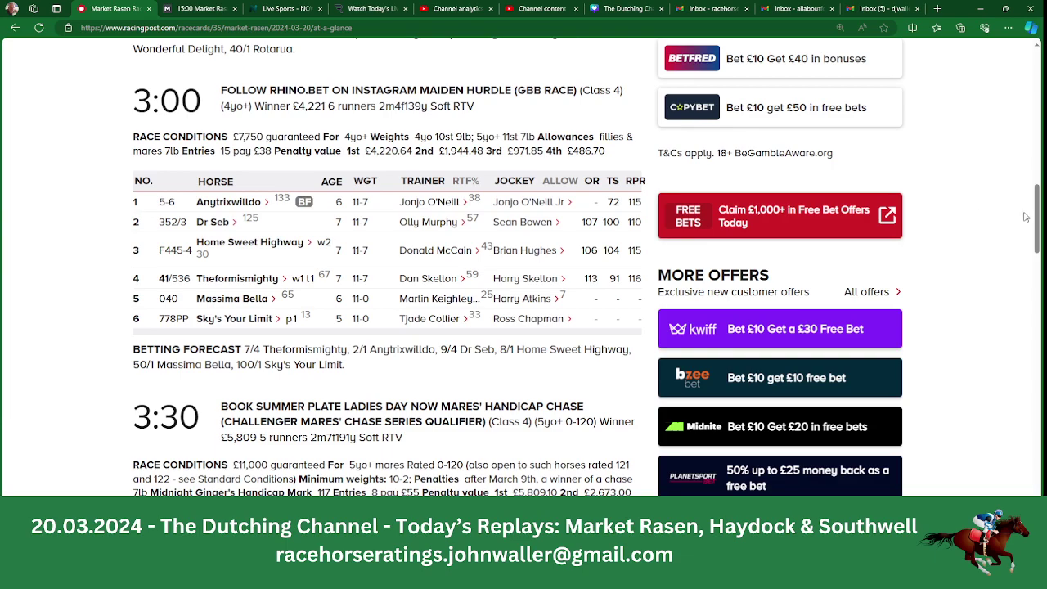
drag(1036, 220, 1040, 257)
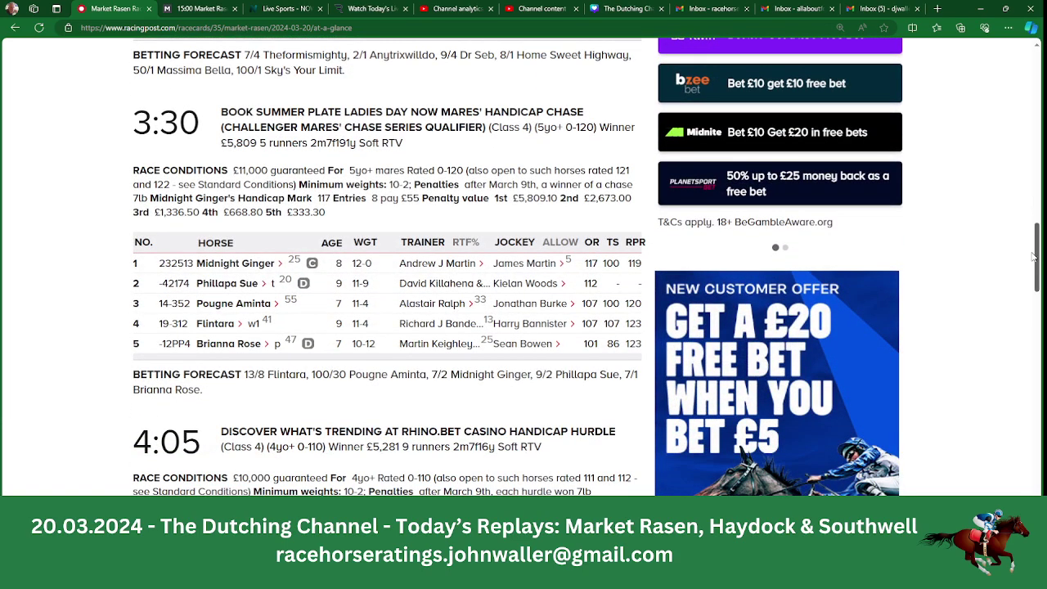
click(197, 9)
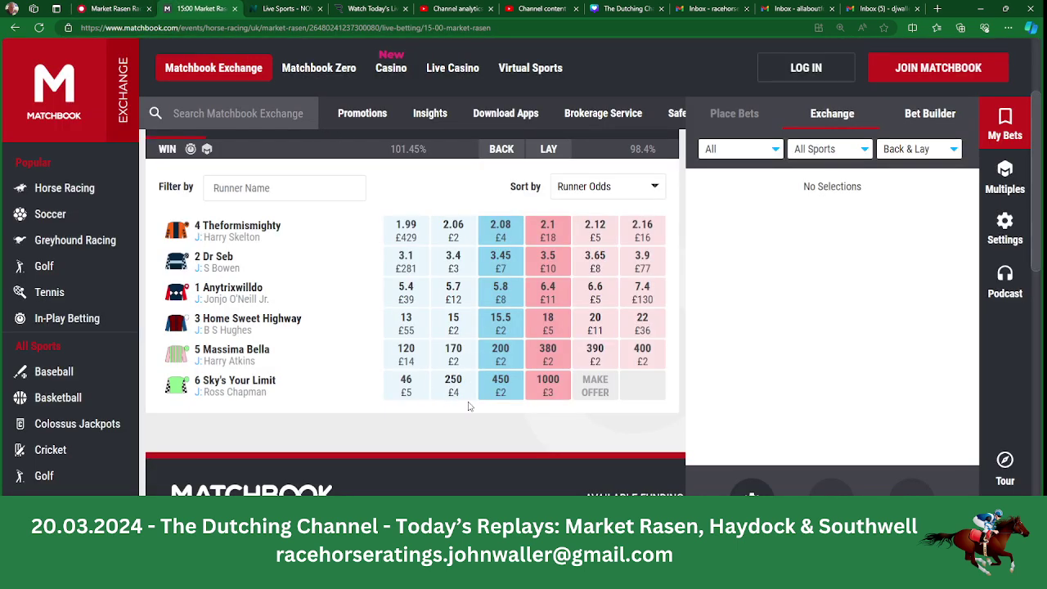
Return to the workbook, open the Market Rasen 15.30 sheet and select Phillapa Sue's Betfair SP cell.
click(433, 573)
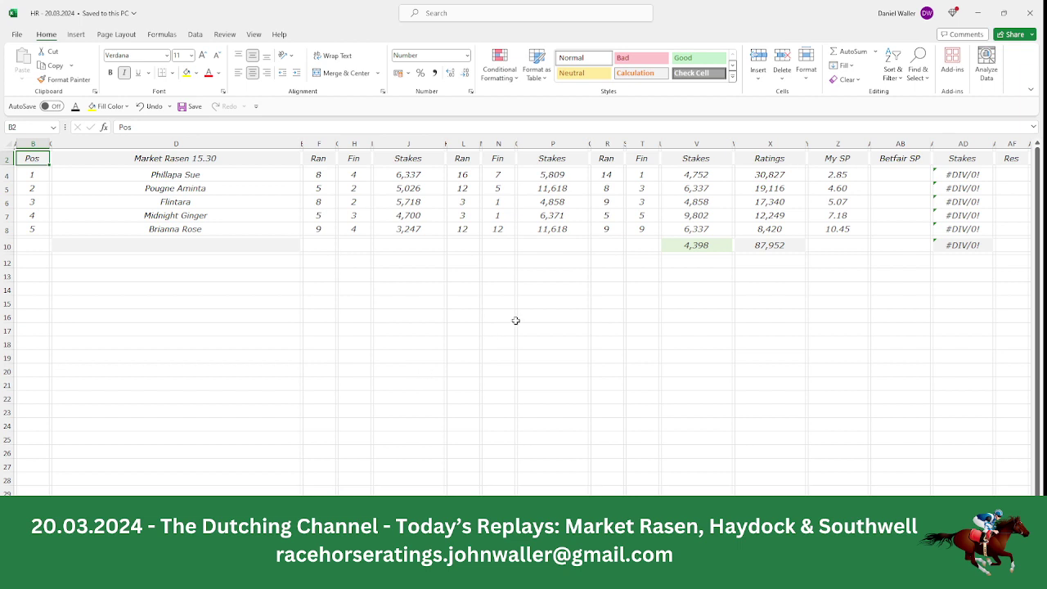
click(216, 174)
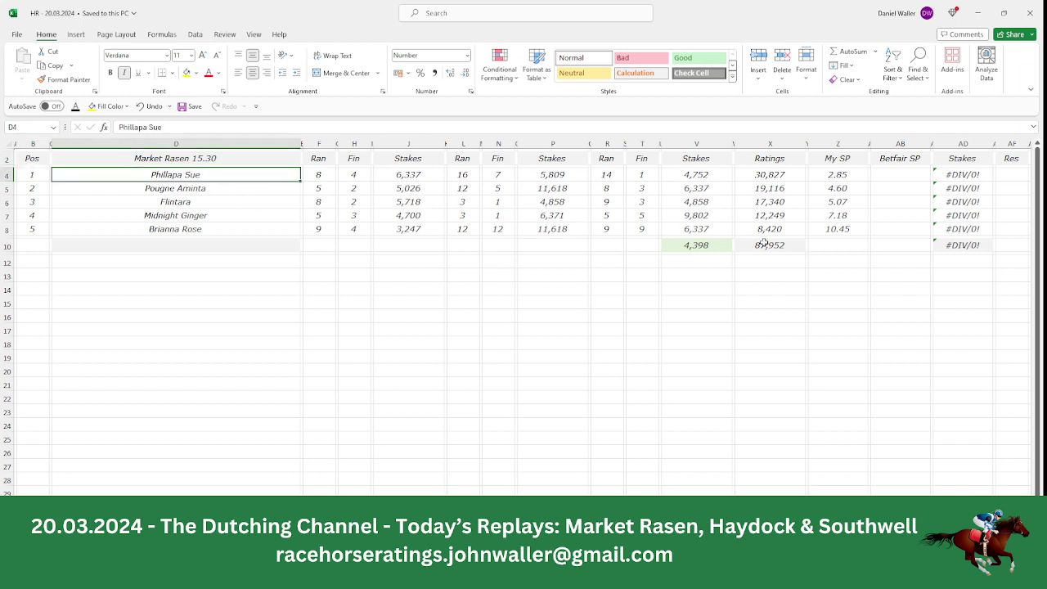
click(884, 175)
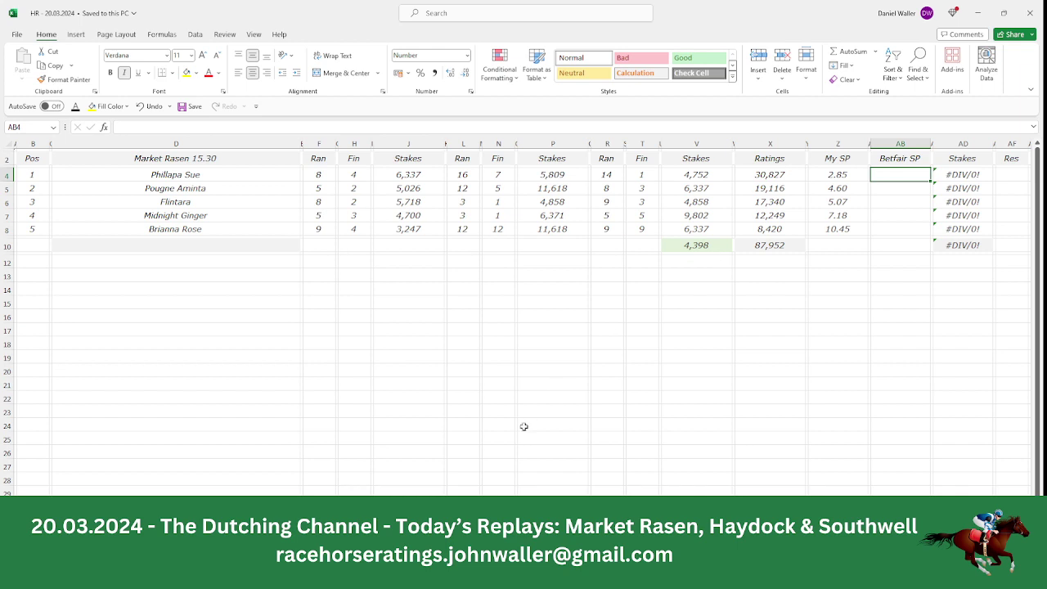
View the 15:30 Market Rasen win odds for all runners on Matchbook and return to the Market Rasen 15.30 sheet.
key(alt+Tab)
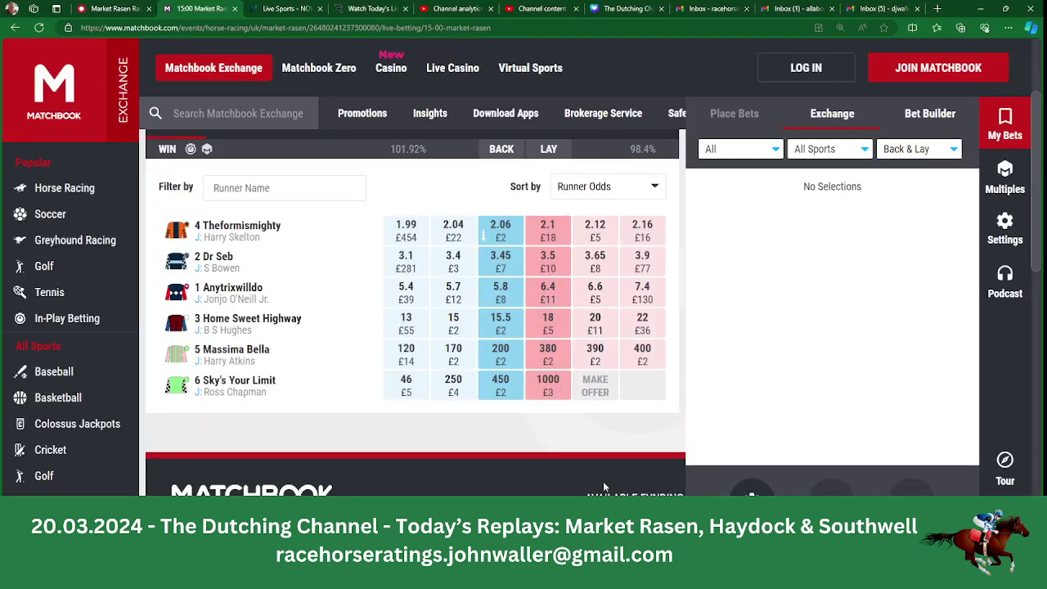
scroll(530, 195, up, 1)
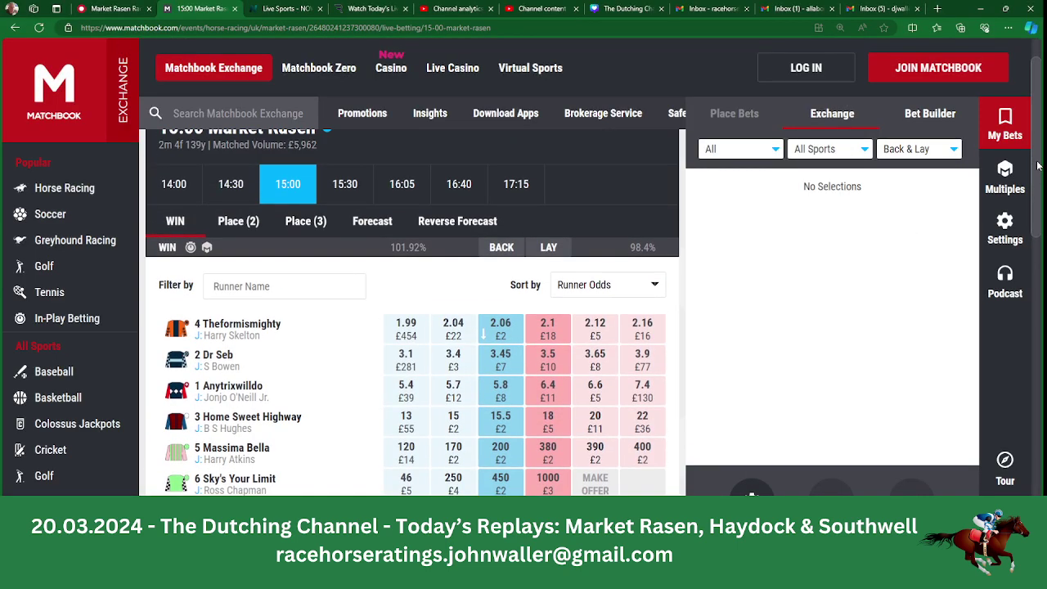
click(355, 186)
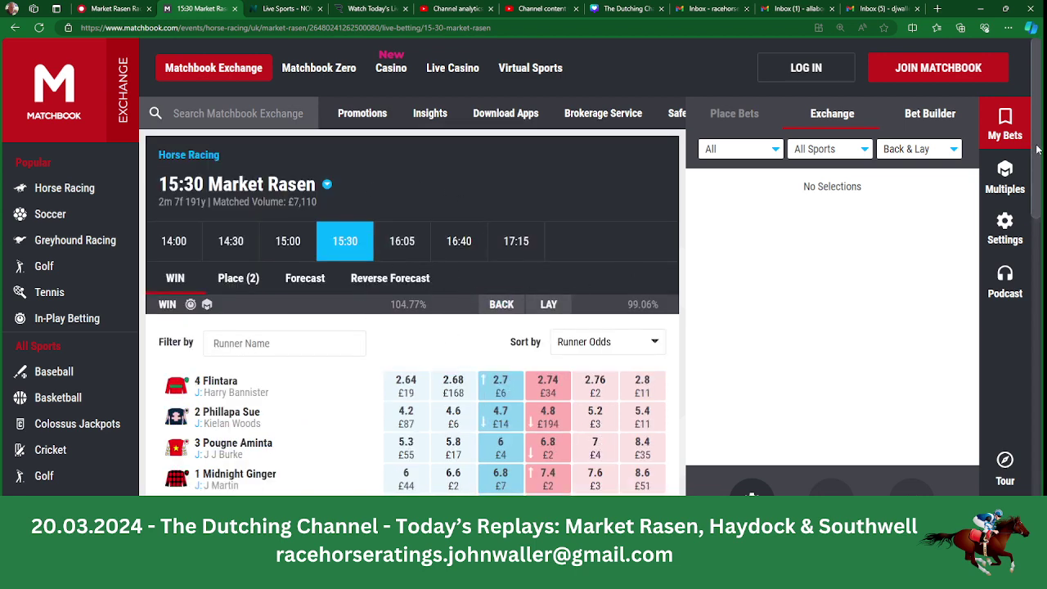
drag(1038, 150, 1042, 205)
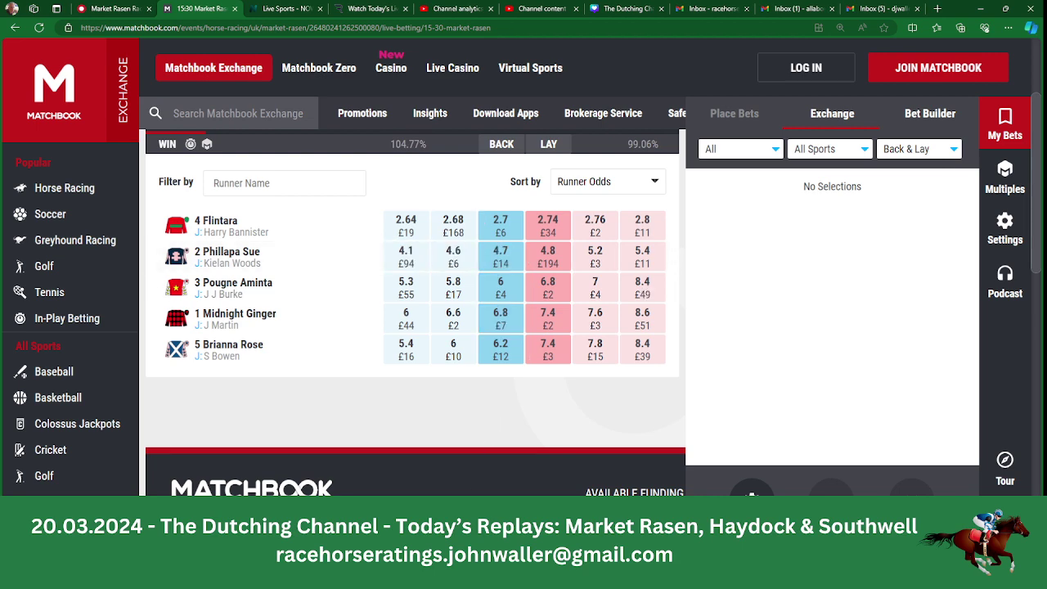
key(alt+Tab)
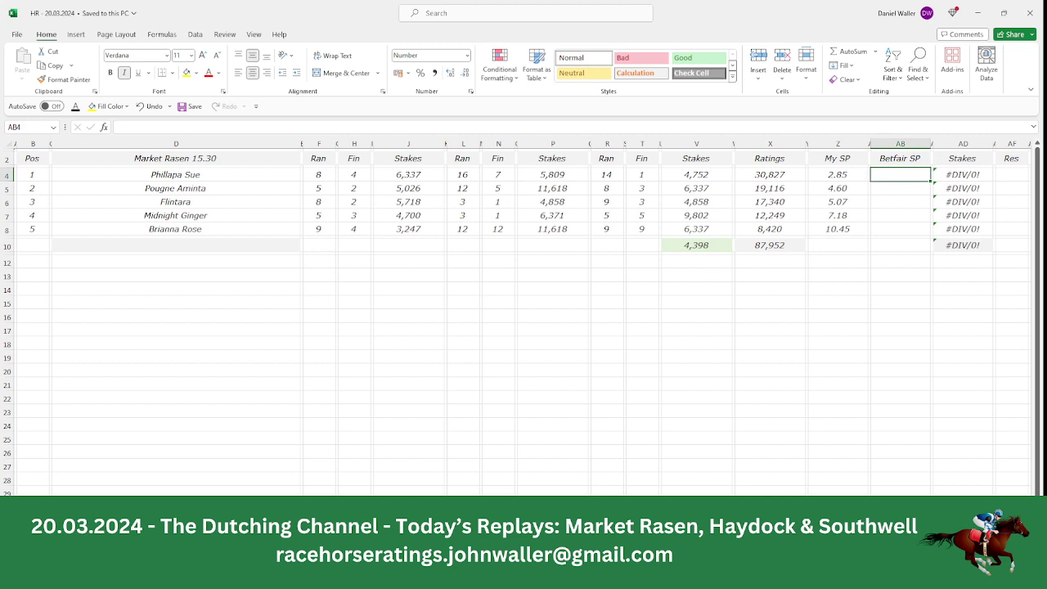
Enter 4.7 as Phillapa Sue's Betfair SP and move to Pougne Aminta's Betfair SP cell.
text(4.7)
key(Tab)
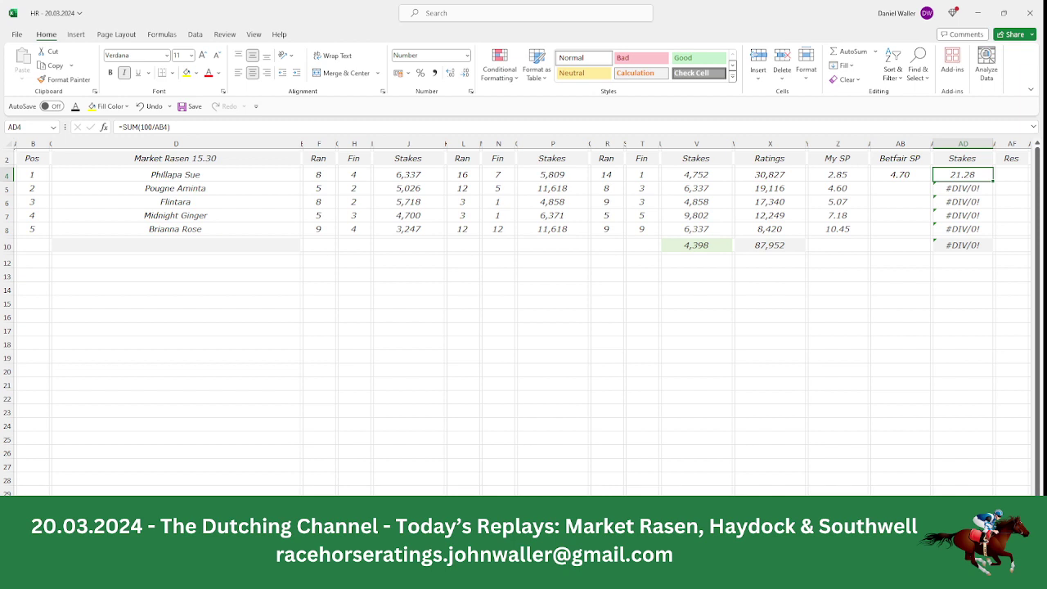
key(Return)
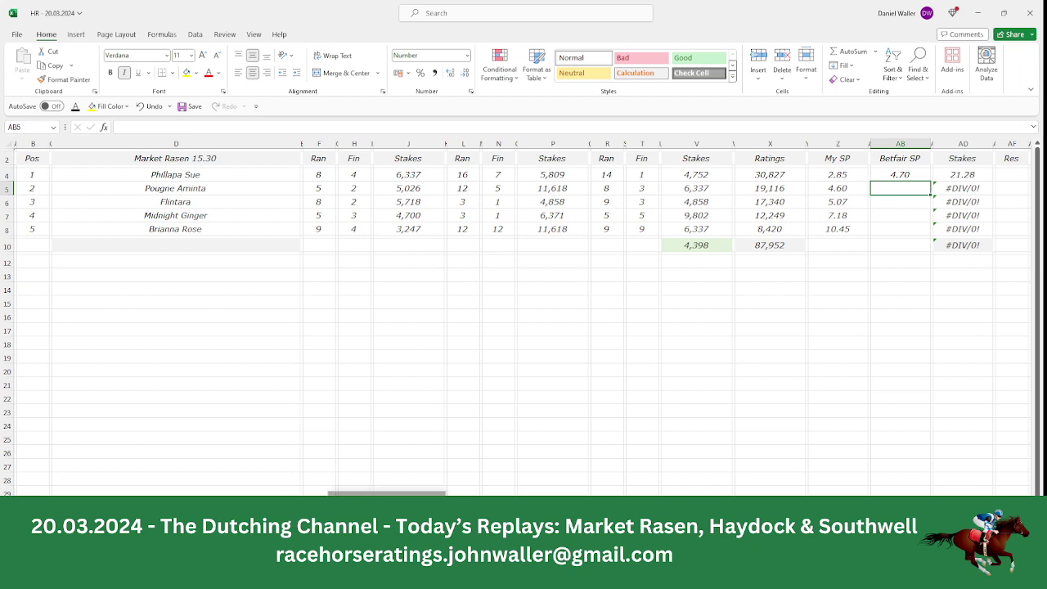
Check Pougne Aminta's win odds on Matchbook, enter 6.2 as its Betfair SP in the workbook and select the first two stakes.
click(388, 573)
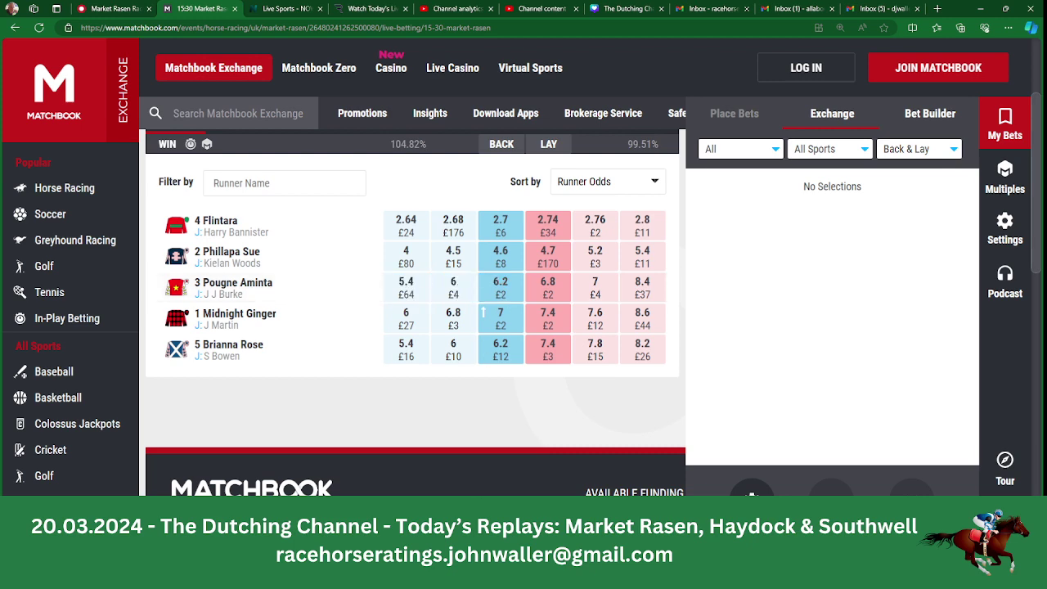
key(alt+Tab)
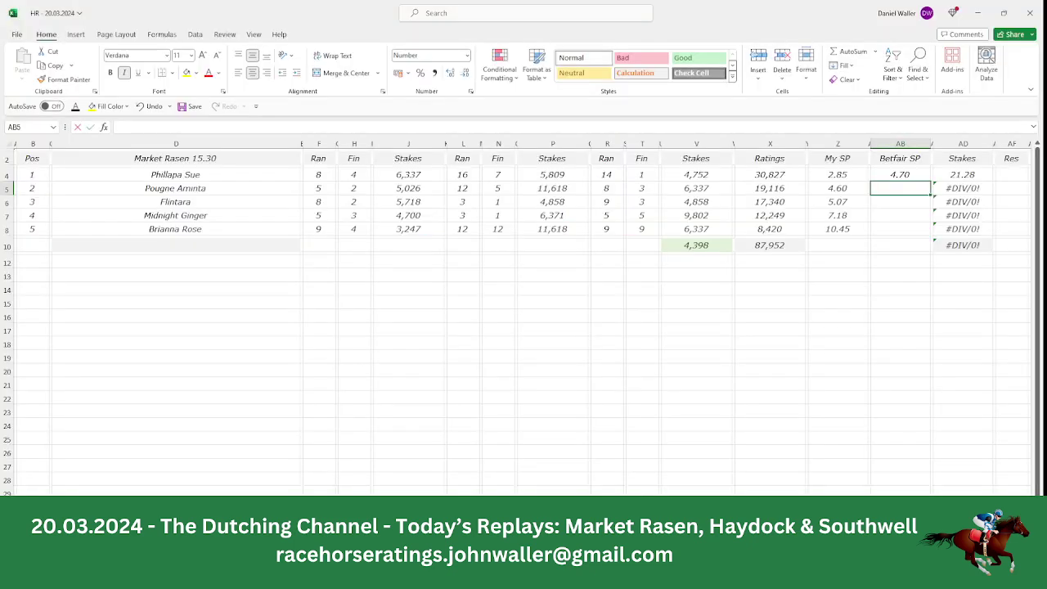
text(6.2)
key(Tab)
key(Tab)
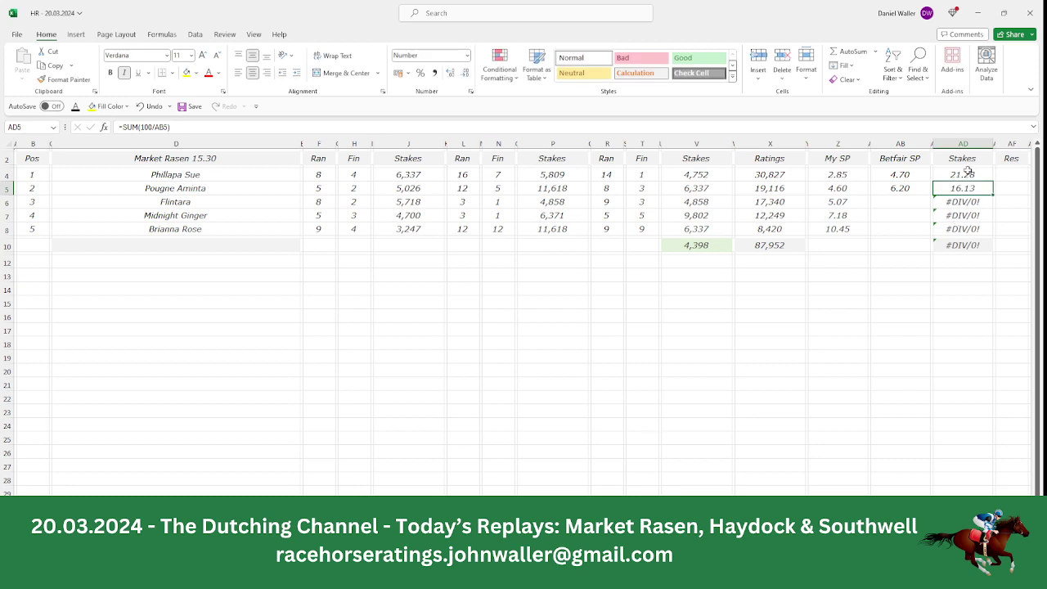
drag(967, 175, 964, 188)
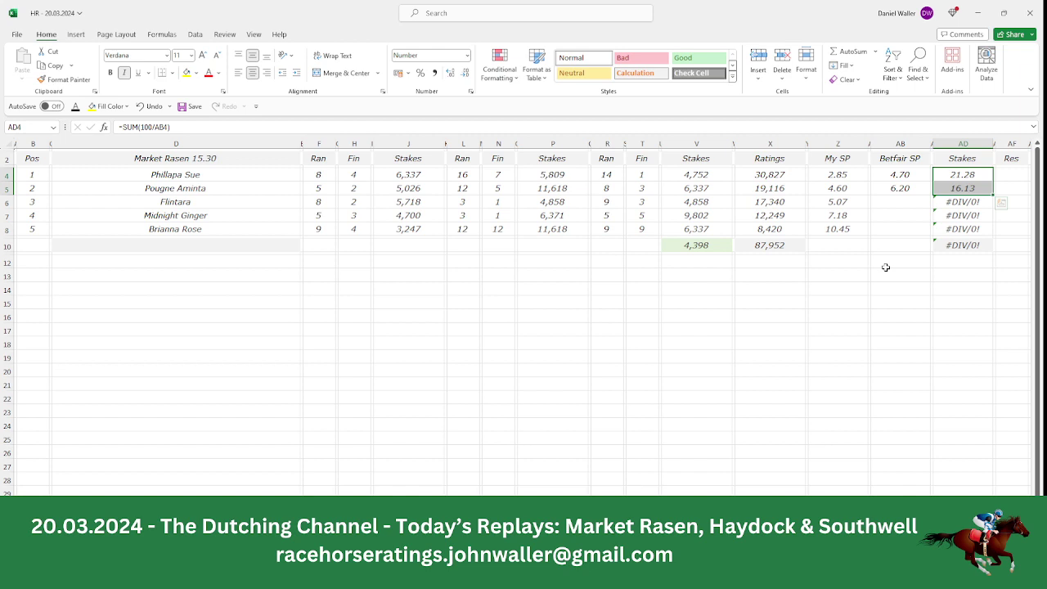
Check Flintara's win odds on Matchbook and enter 2.7 as its Betfair SP in the workbook.
click(893, 201)
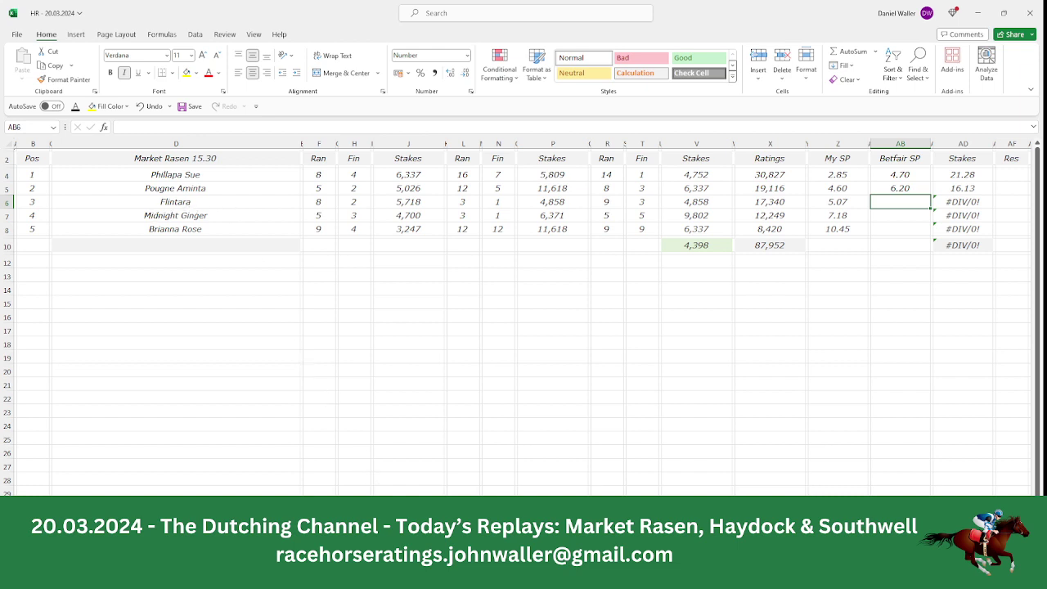
key(alt+Tab)
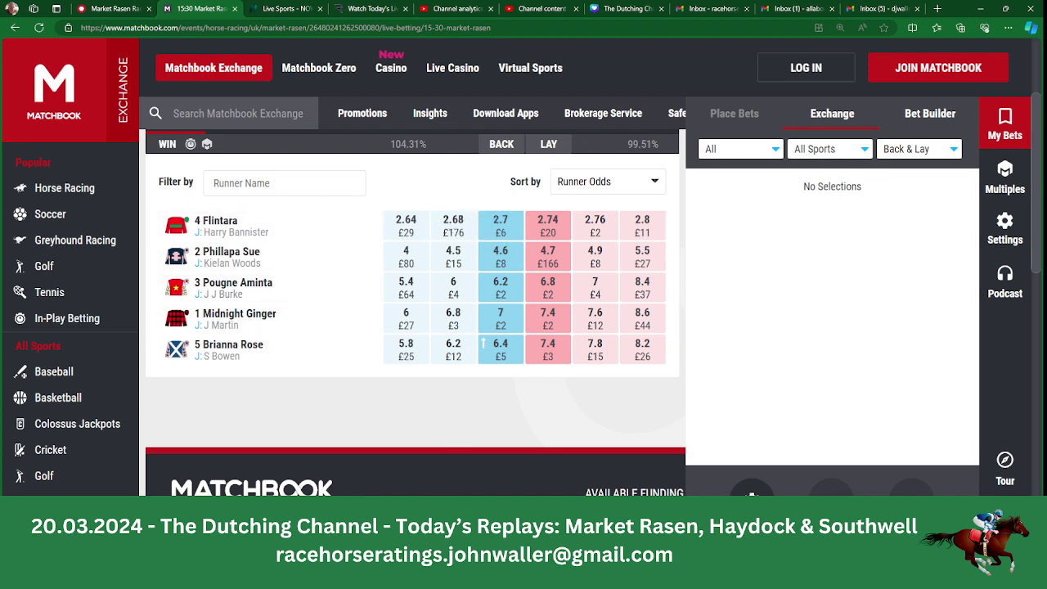
key(alt+Tab)
text(2.)
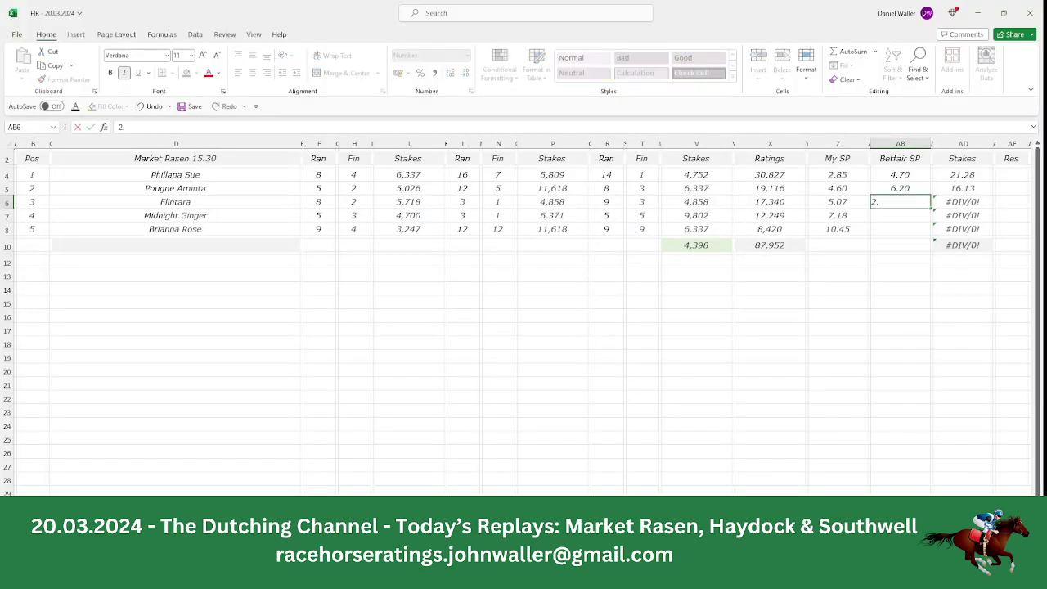
text(7)
key(Tab)
key(Tab)
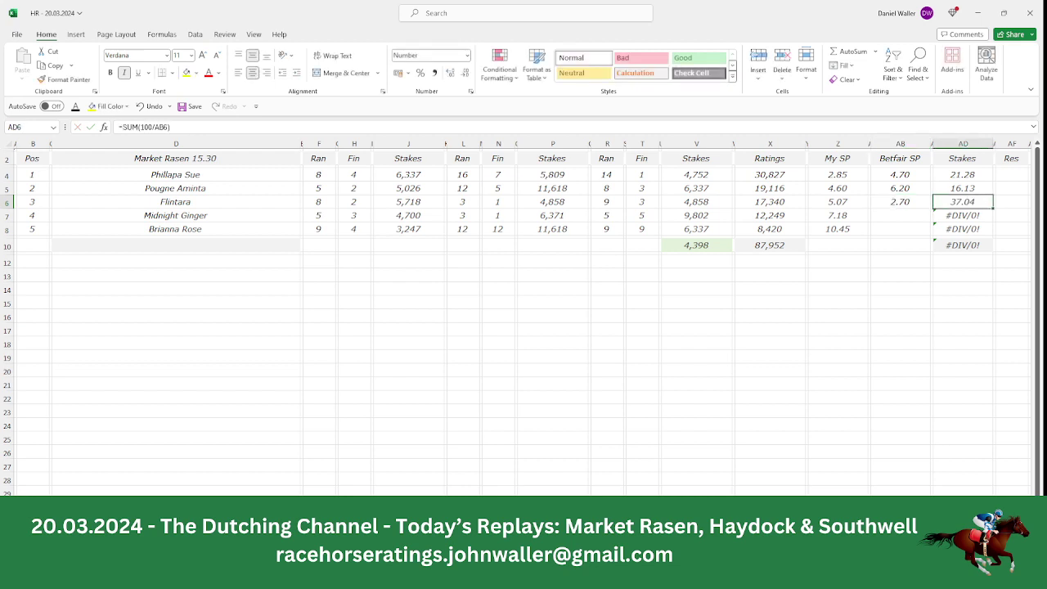
Select the Phillapa Sue and Pougne Aminta stakes to total them, and overwrite Flintara's stake with 12.59.
click(960, 176)
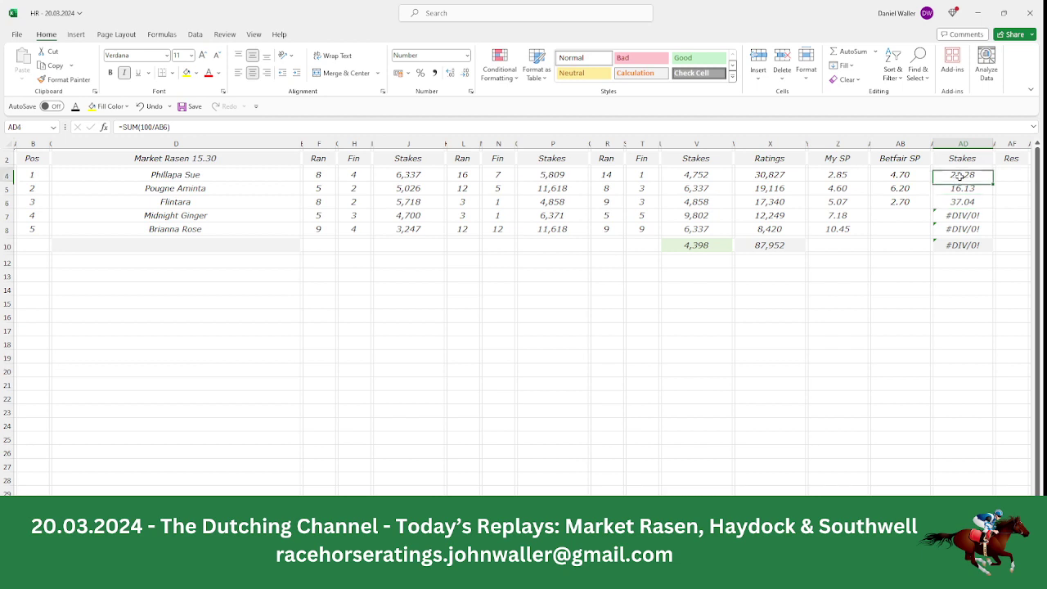
drag(961, 176, 962, 189)
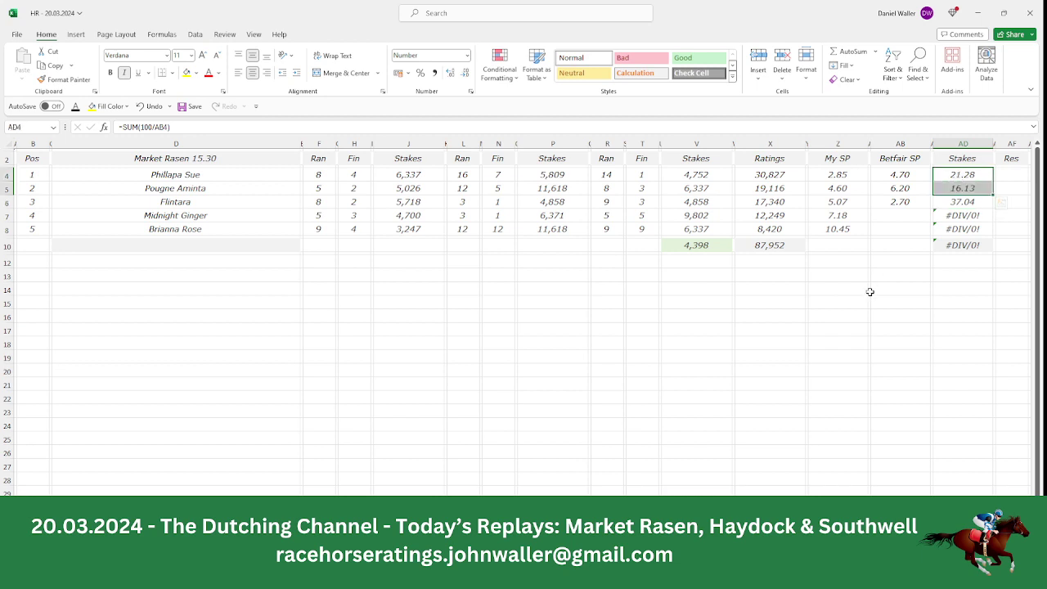
click(965, 202)
text(12.59)
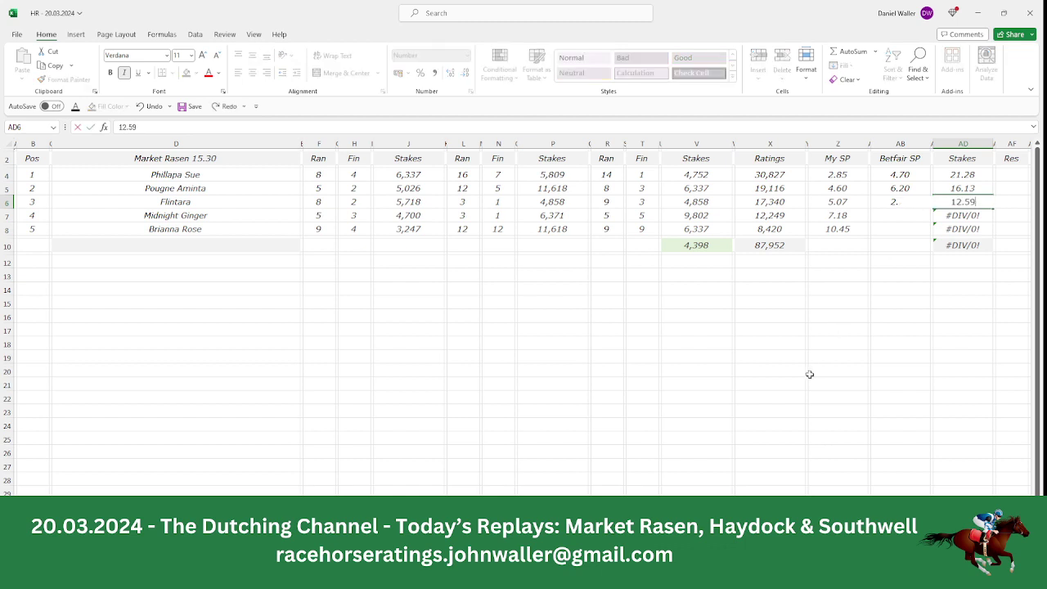
key(BackSpace)
text(9)
key(Return)
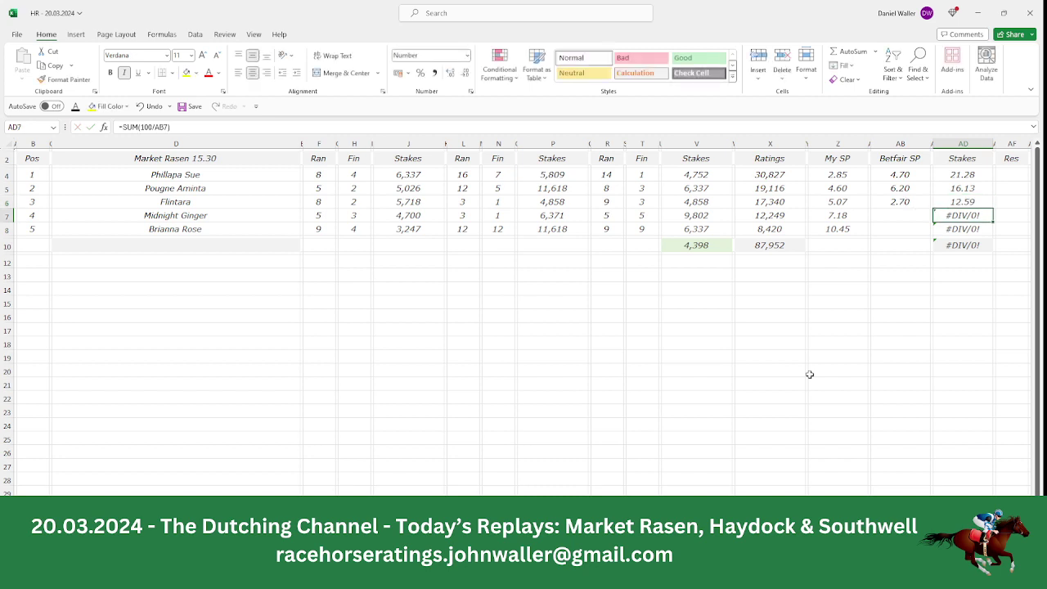
Clear the Stakes formulas for Midnight Ginger and Brianna Rose.
key(F2)
key(BackSpace)
key(Return)
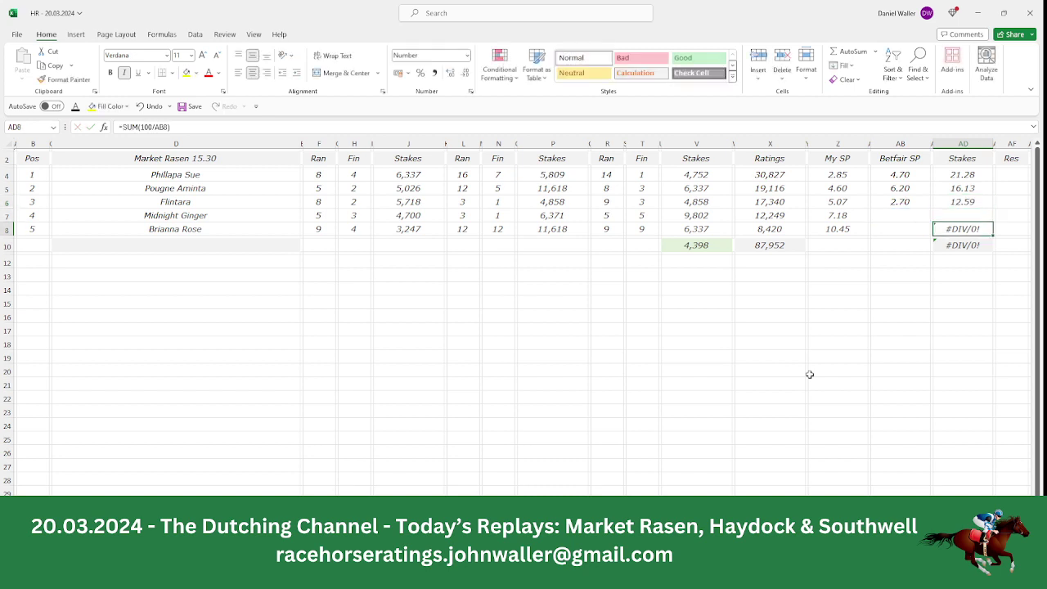
key(F2)
key(BackSpace)
key(Return)
key(Return)
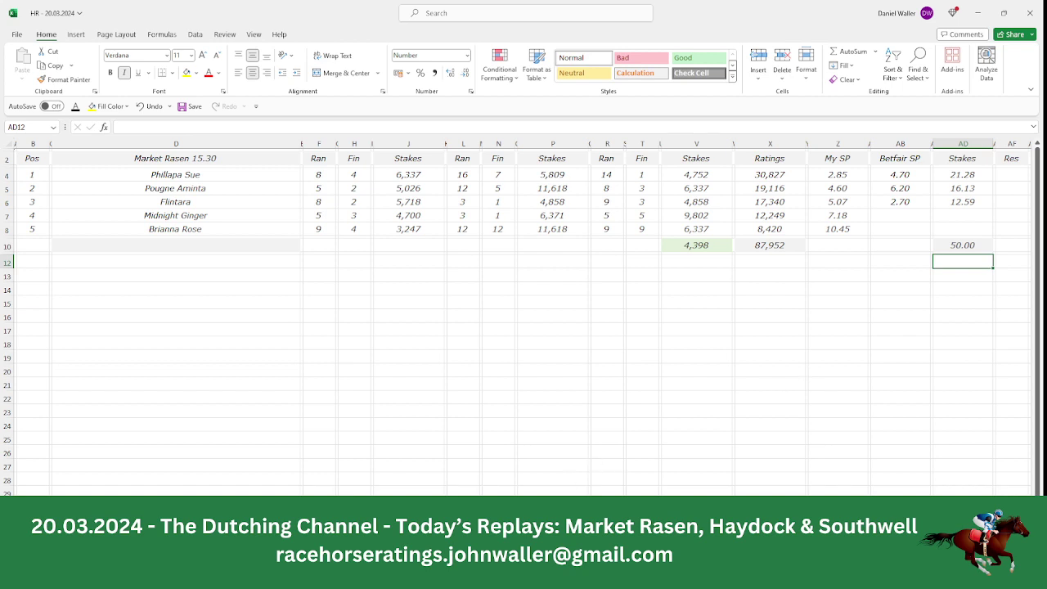
Switch to Calculator and work out Flintara's return by multiplying the 12.59 stake by the 2.7 odds.
click(576, 577)
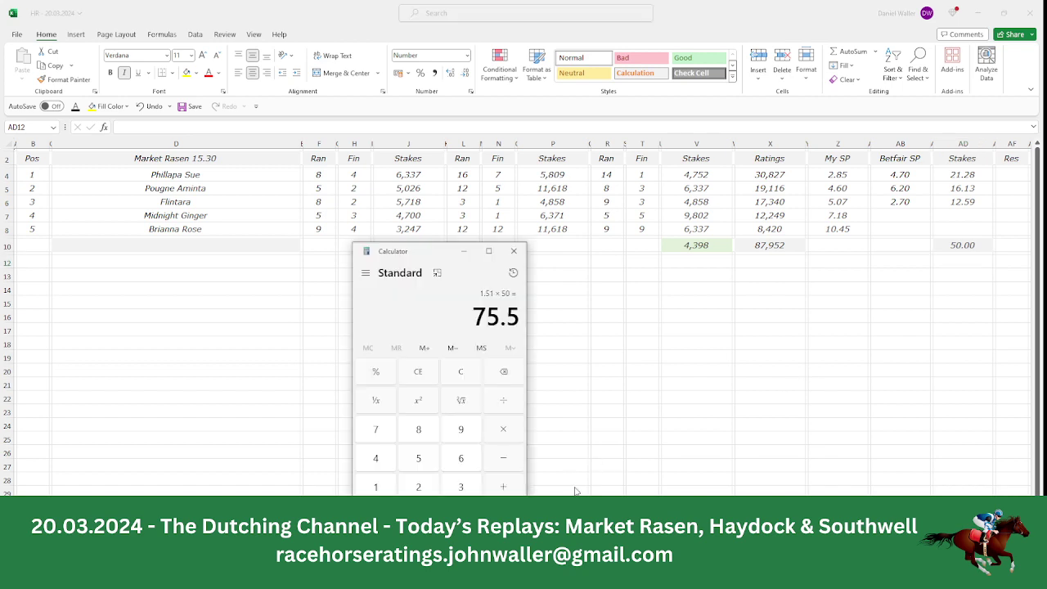
click(378, 488)
click(415, 491)
key(period)
click(421, 462)
click(455, 439)
click(501, 434)
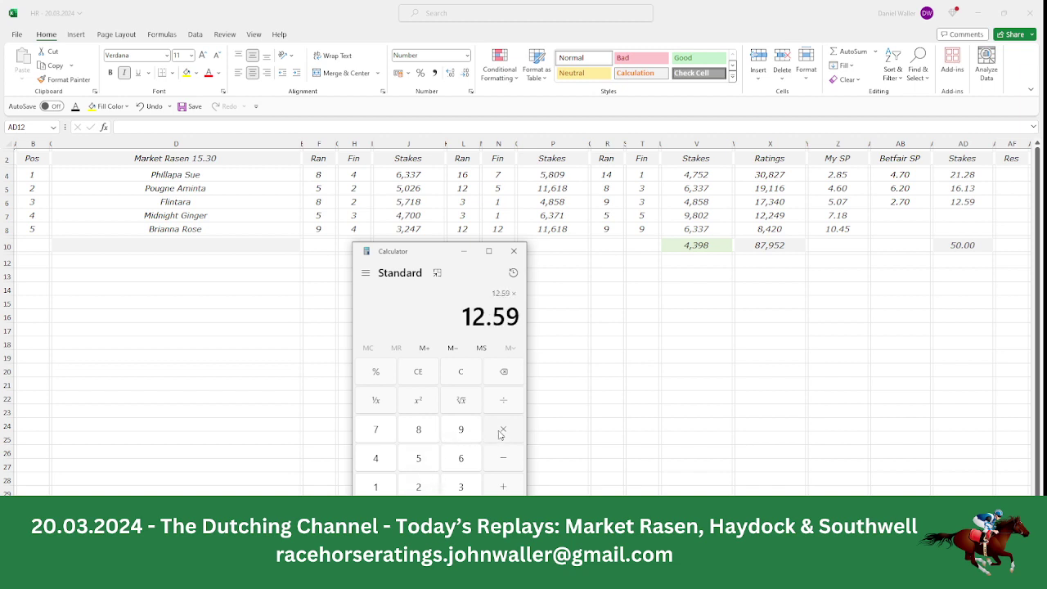
click(424, 490)
key(period)
click(387, 438)
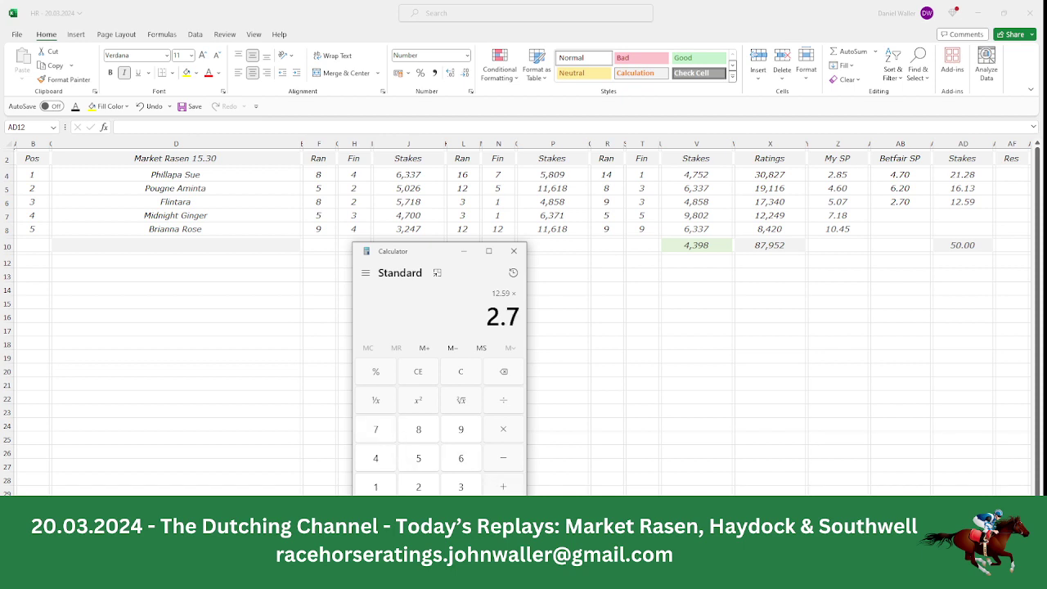
key(Return)
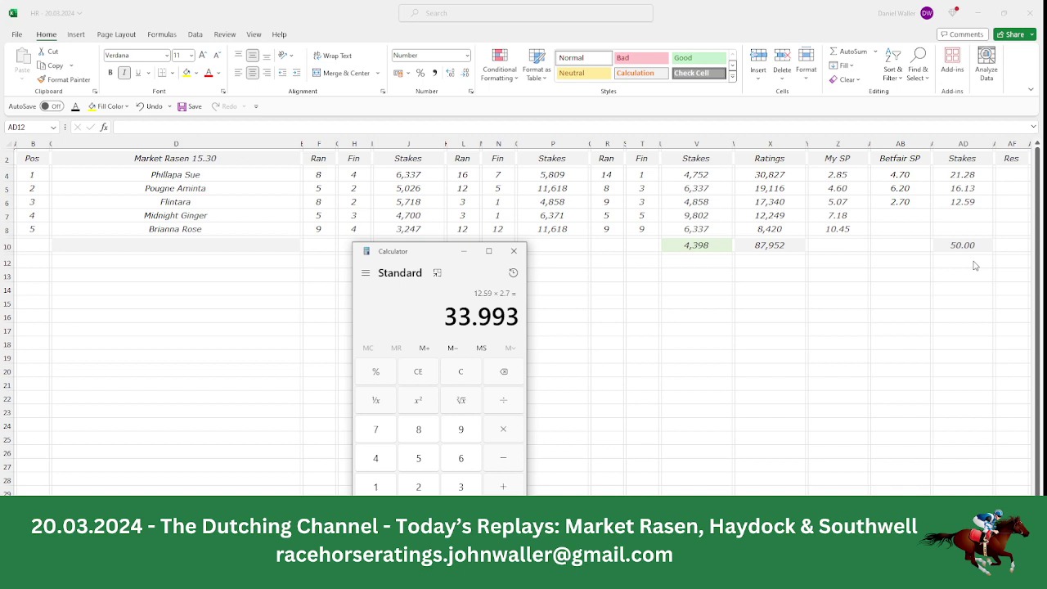
Return to the workbook and step through the names of the three staked horses, Phillapa Sue, Pougne Aminta and Flintara.
click(221, 202)
click(222, 202)
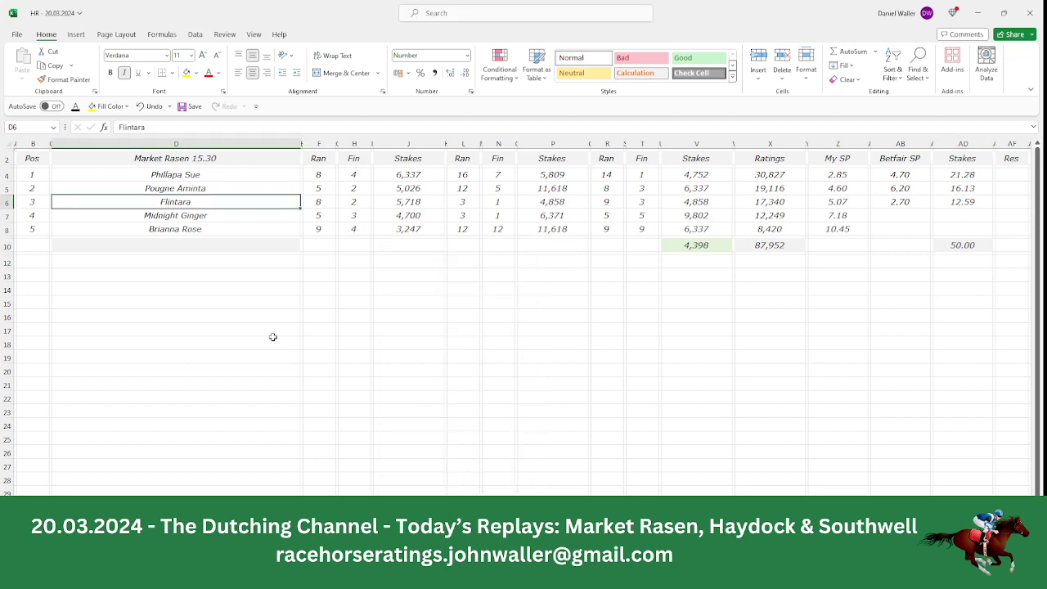
key(Up)
key(Up)
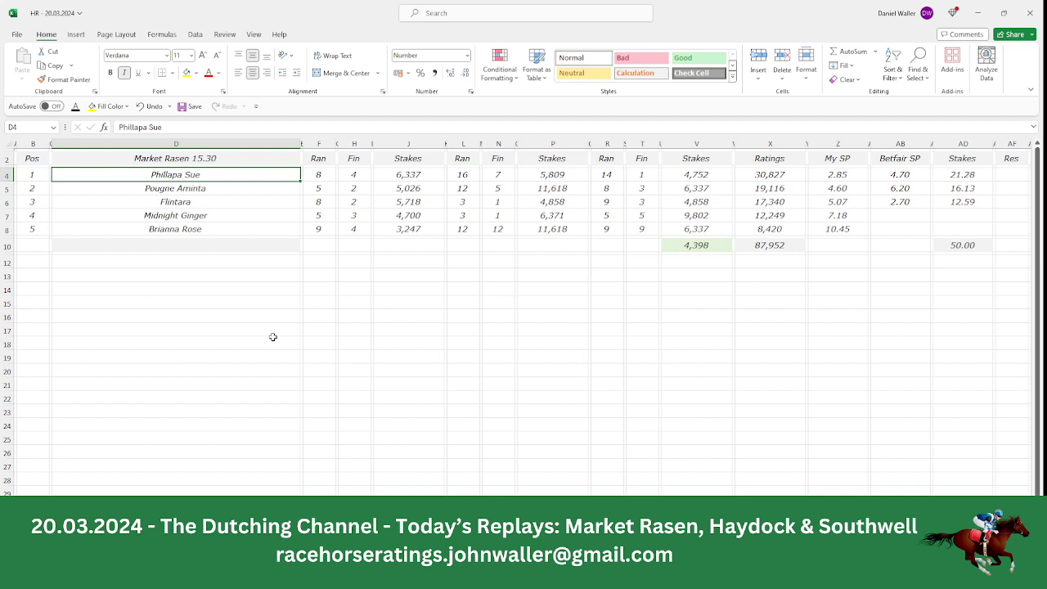
key(Down)
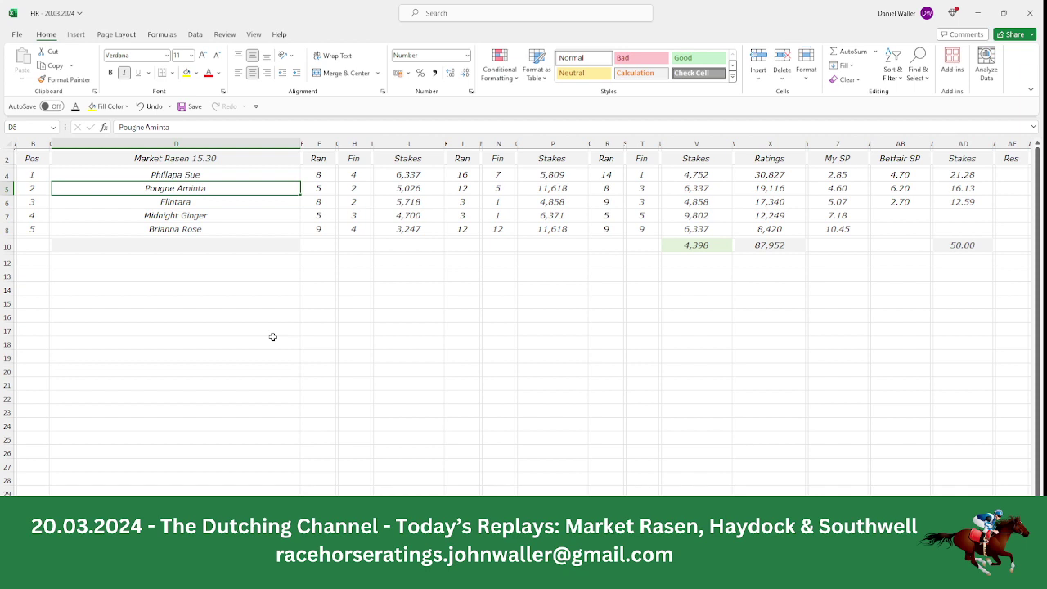
key(Up)
key(Down)
key(Up)
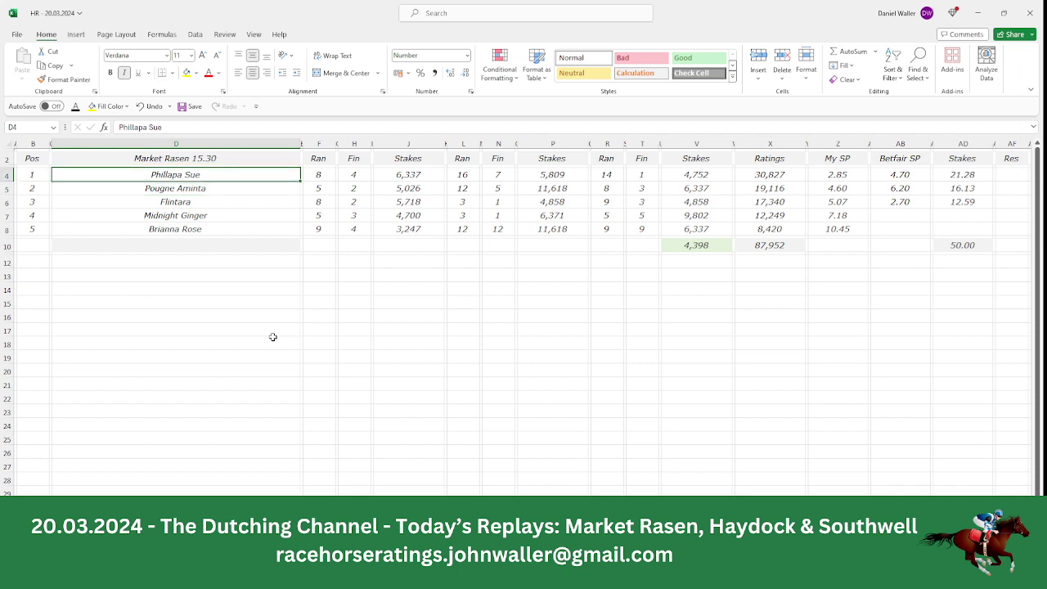
key(Down)
key(Down)
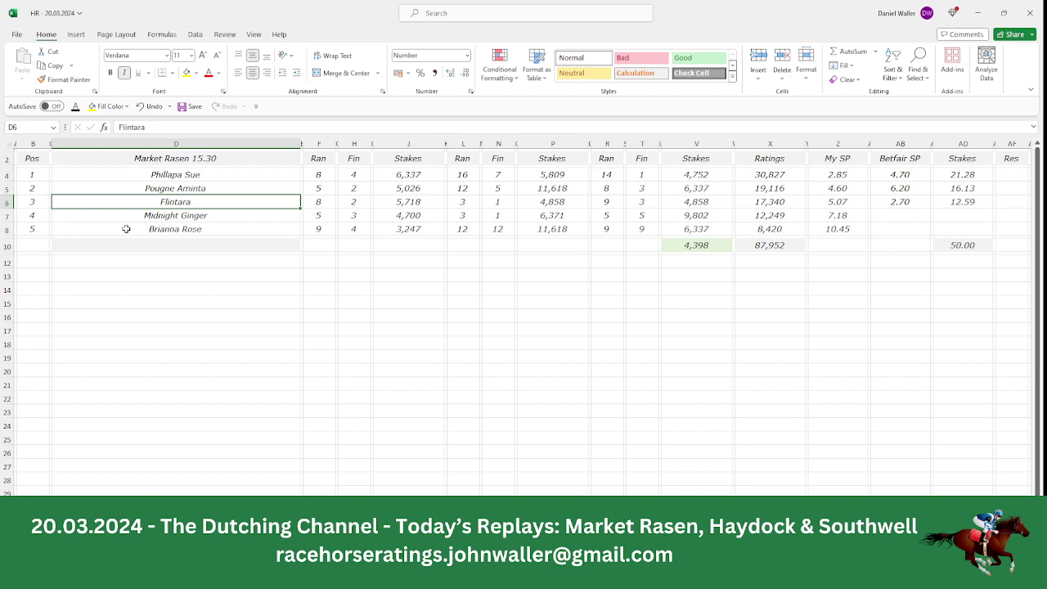
Select the Pos header cell on the Market Rasen 15.30 sheet and save the workbook.
click(37, 158)
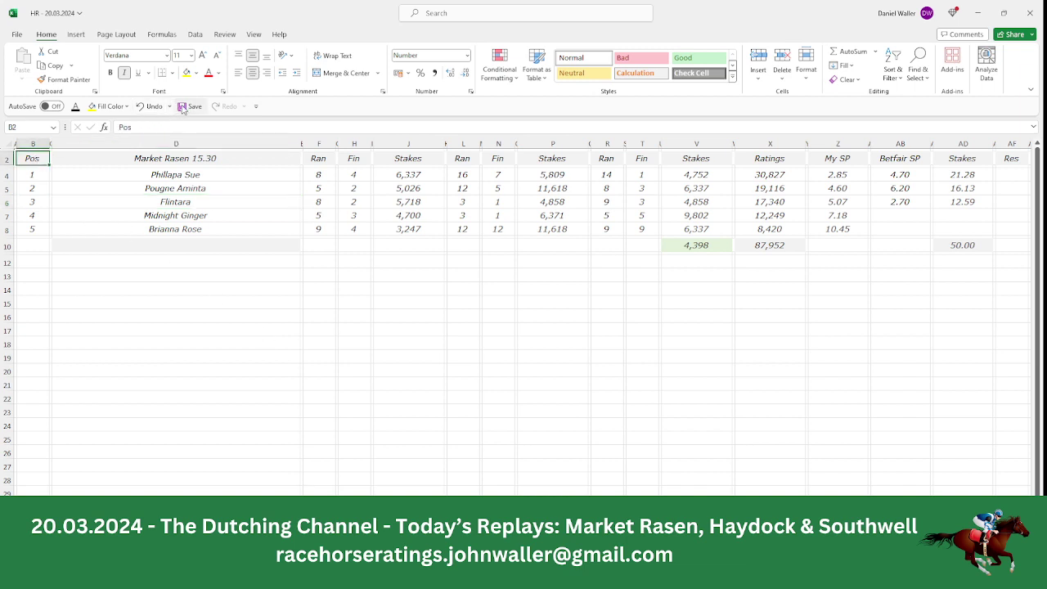
click(184, 107)
Switch to the browser and view the 4:05 Market Rasen racecard on Racing Post.
key(alt+Tab)
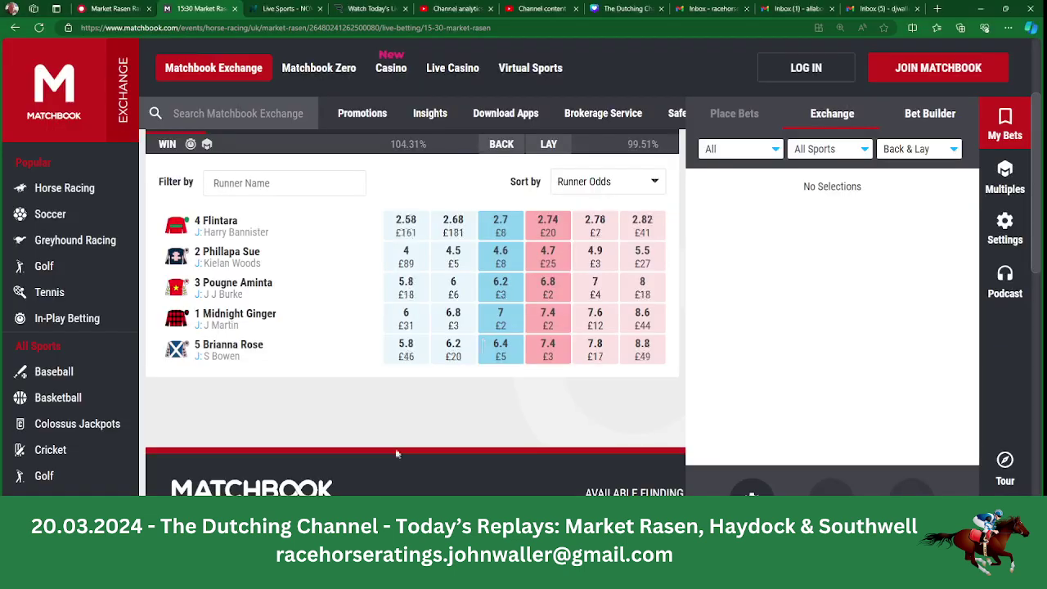
click(115, 8)
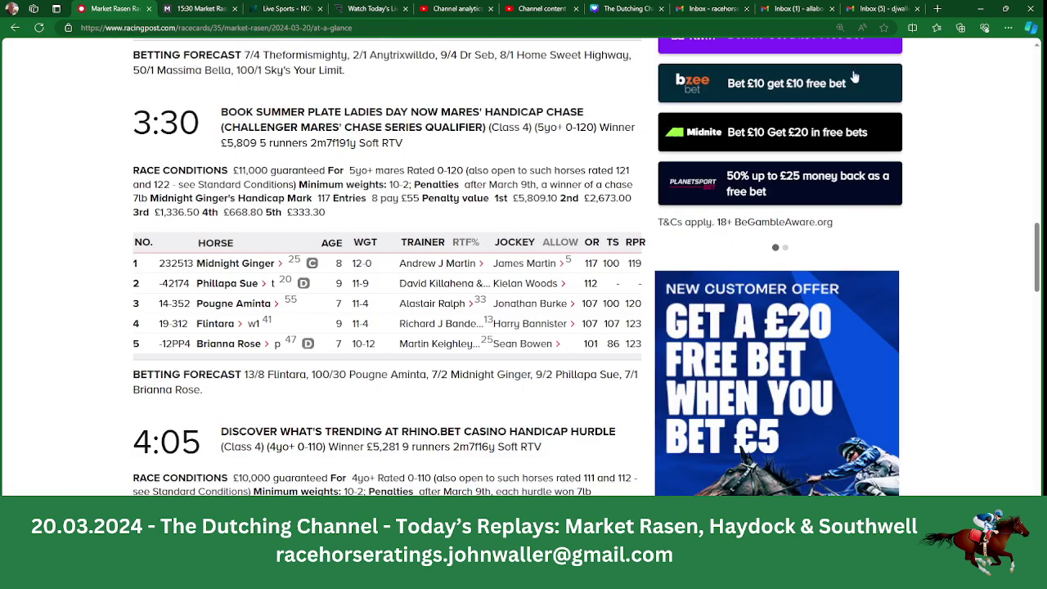
scroll(393, 270, down, 3)
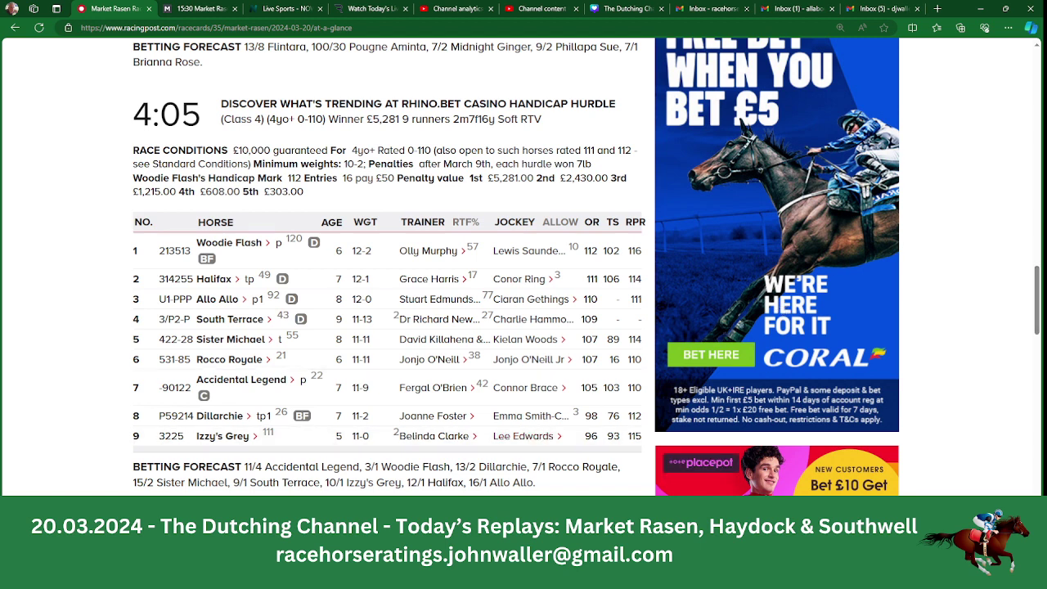
Return to the workbook, open the Market Rasen 16.05 sheet and select Woodie Flash's name cell.
key(alt+Tab)
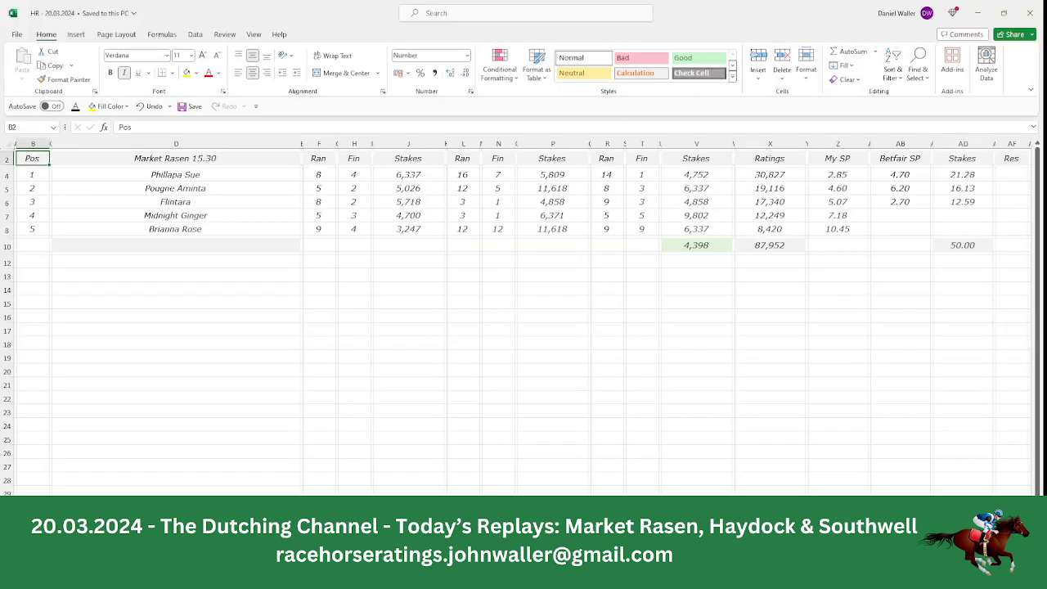
key(ctrl+Page_Down)
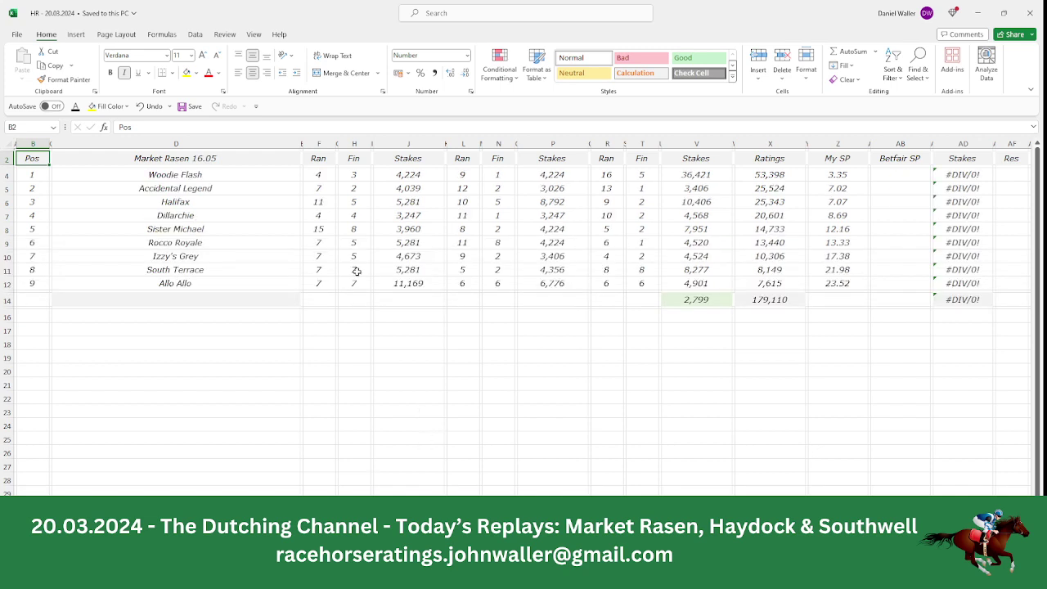
click(221, 172)
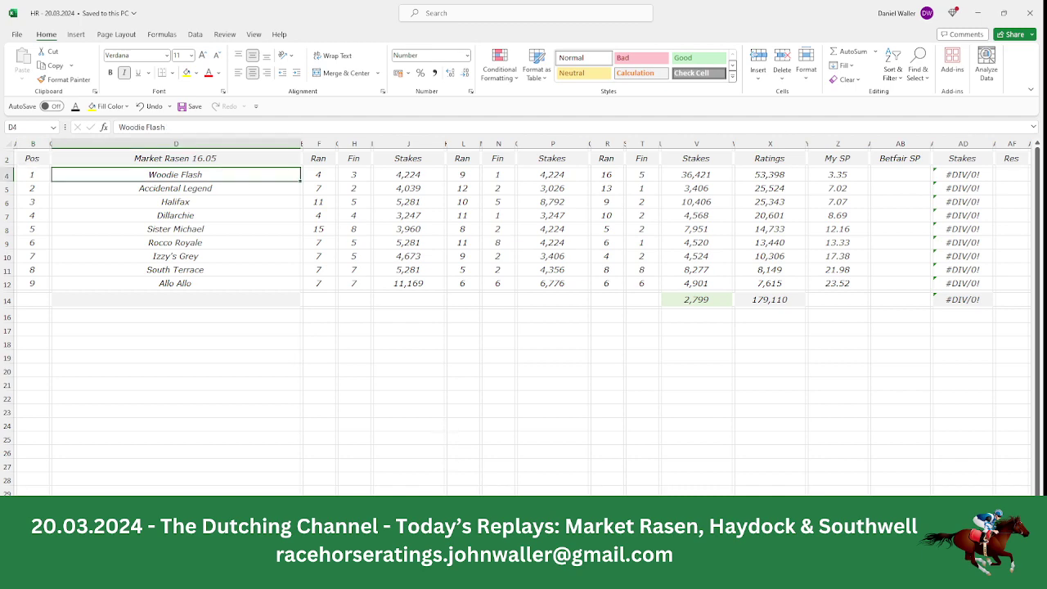
Switch to the browser and open the 16:05 Market Rasen market on Matchbook to view the runners' odds.
key(alt+Tab)
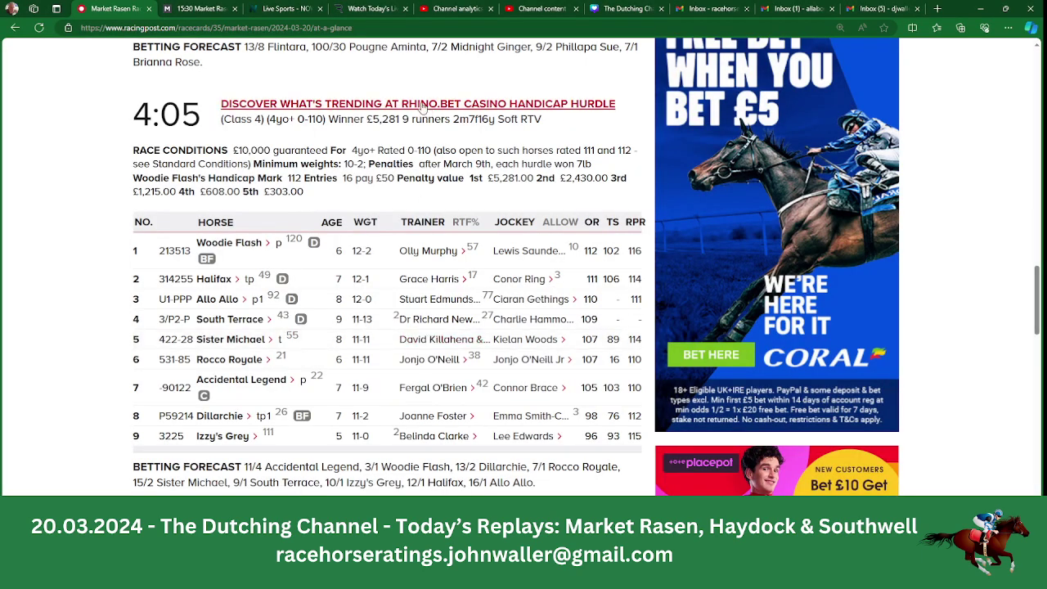
click(205, 9)
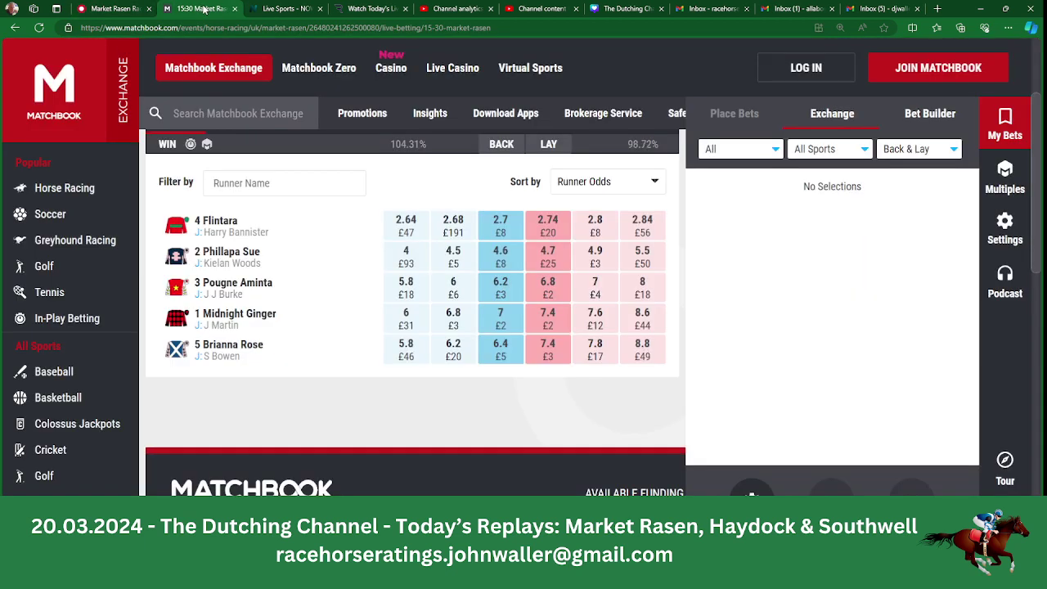
drag(1037, 205, 1038, 180)
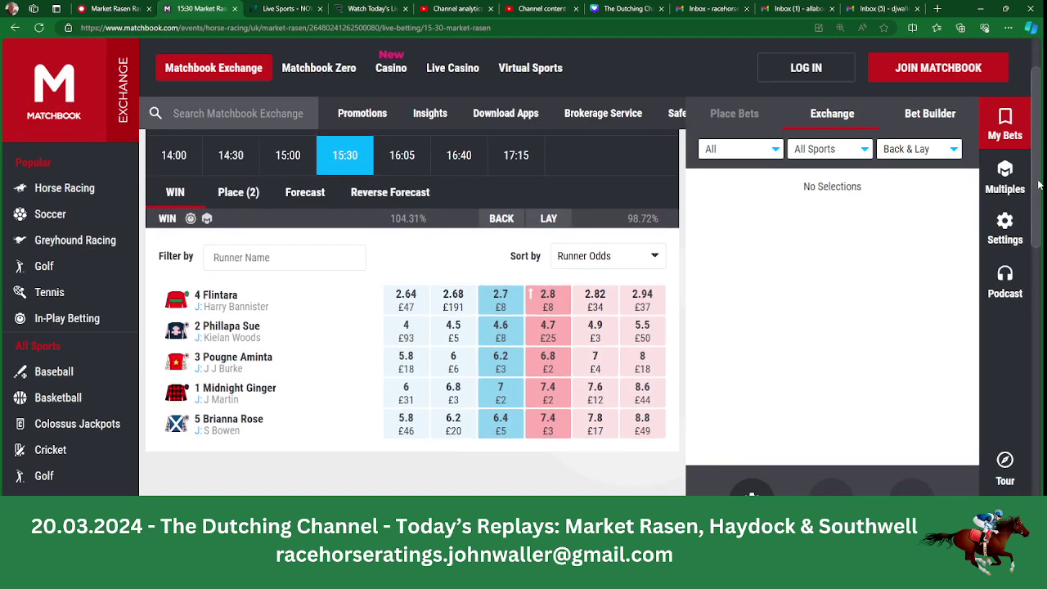
click(402, 154)
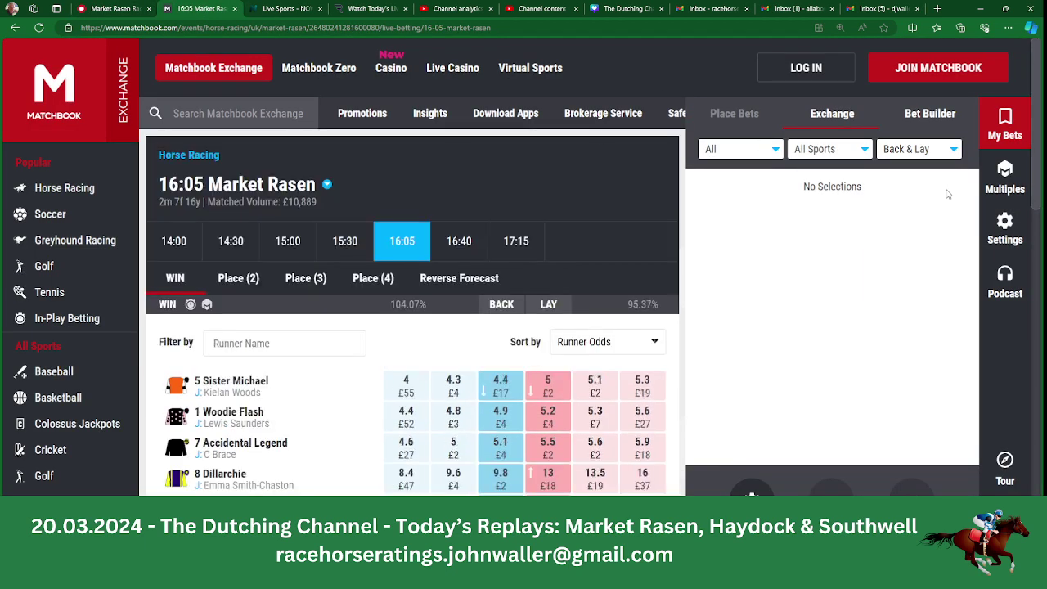
scroll(173, 426, down, 2)
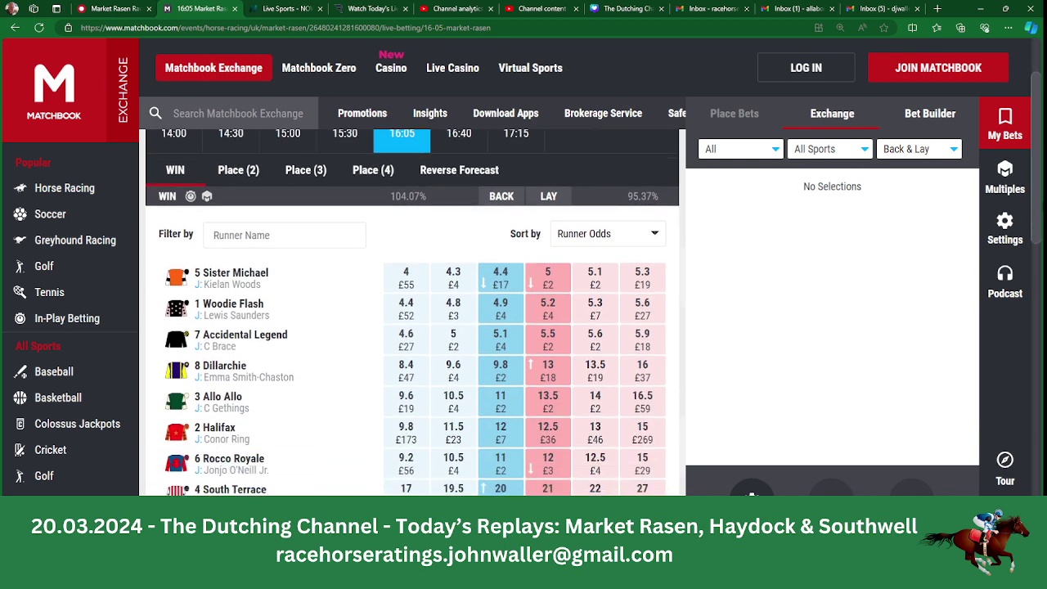
scroll(412, 328, down, 1)
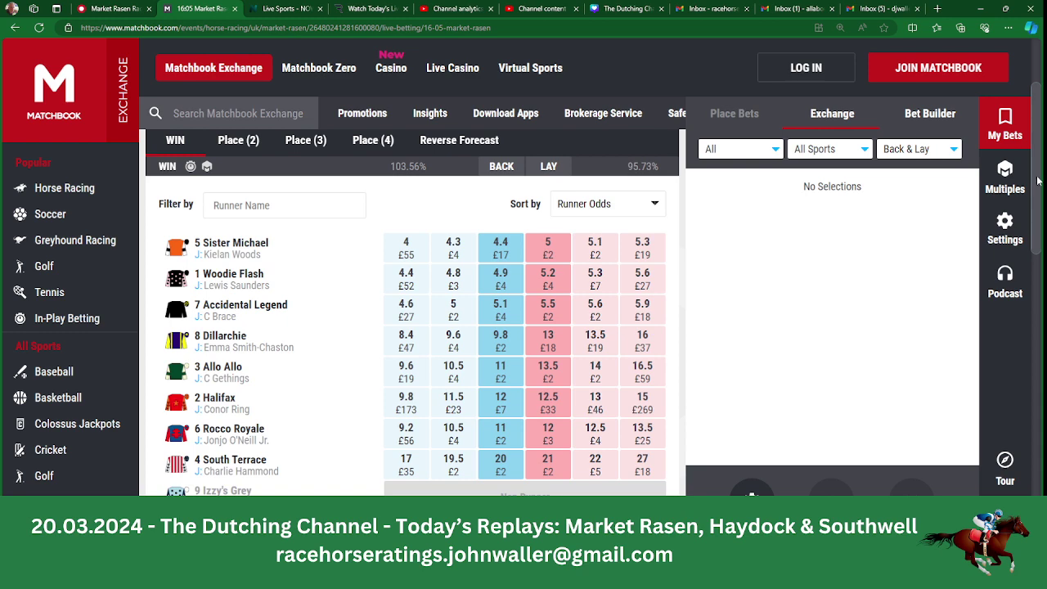
scroll(1038, 180, down, 1)
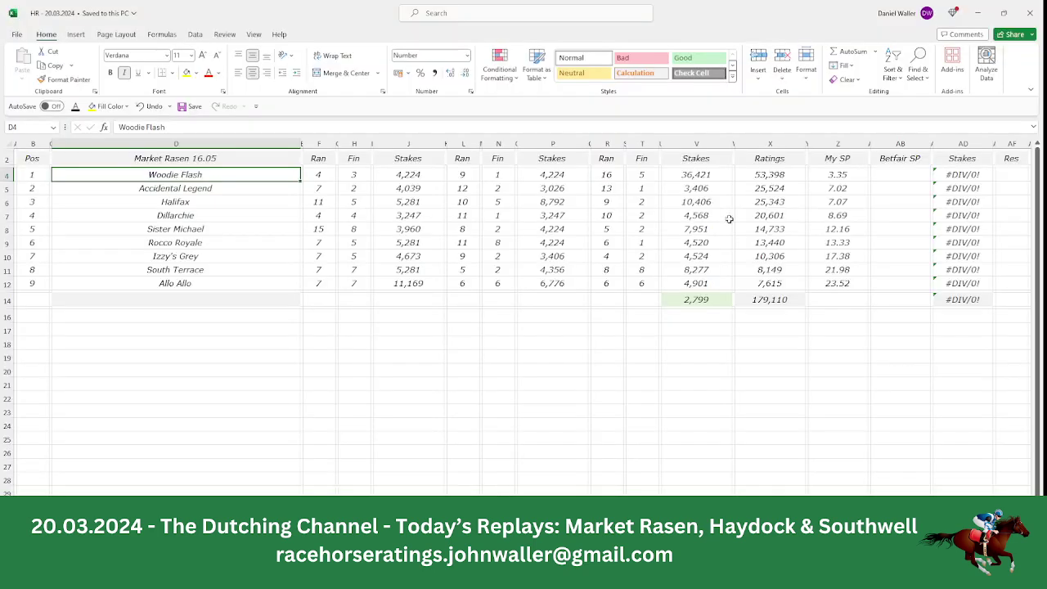
Return to the workbook, enter 4.9 as Woodie Flash's Betfair SP and select its calculated stake.
click(881, 177)
text(4.9)
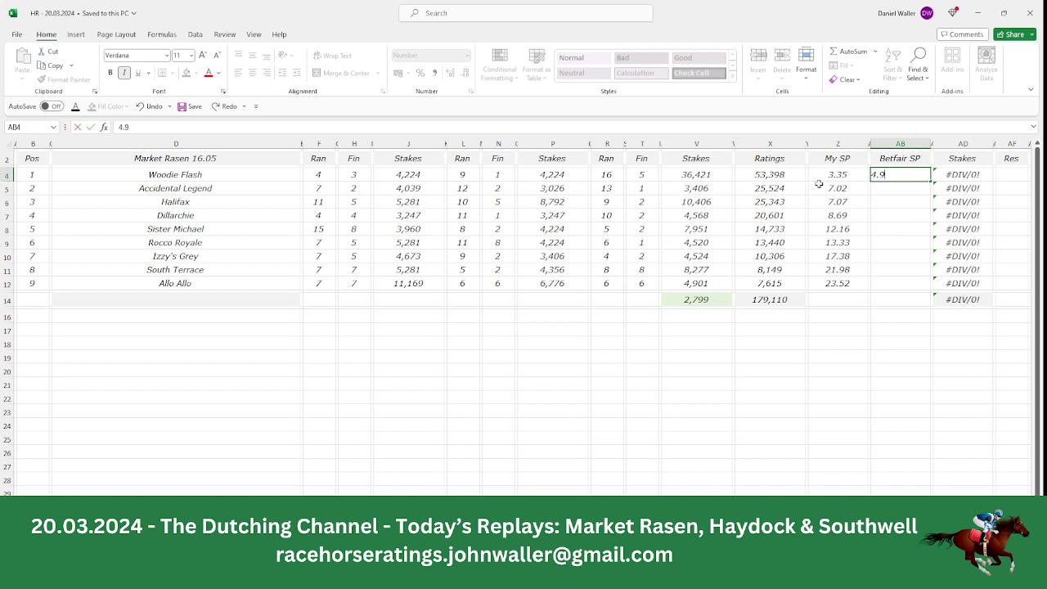
key(ctrl+Return)
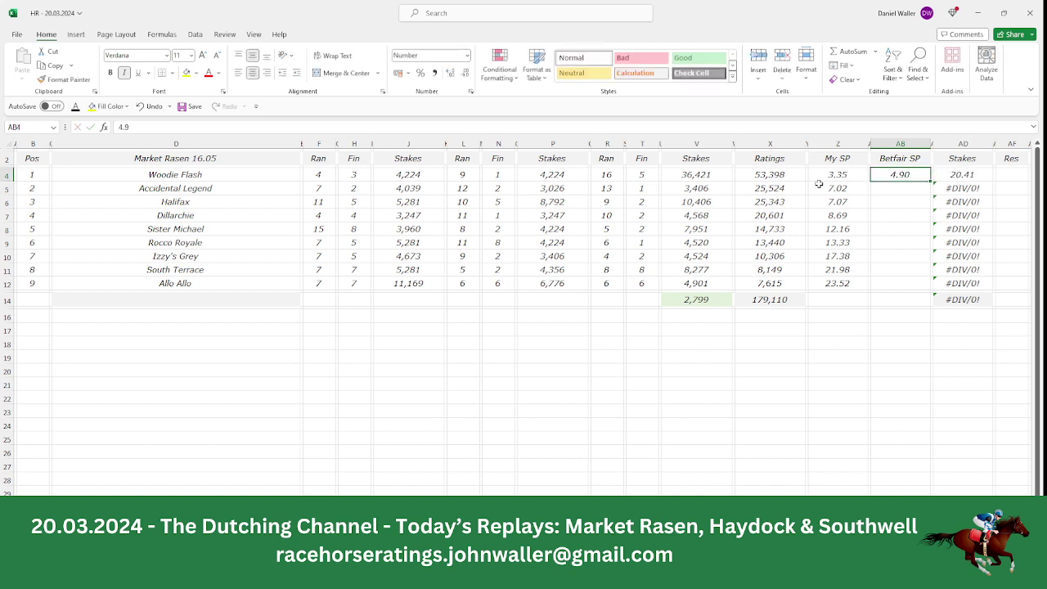
key(Right)
key(Right)
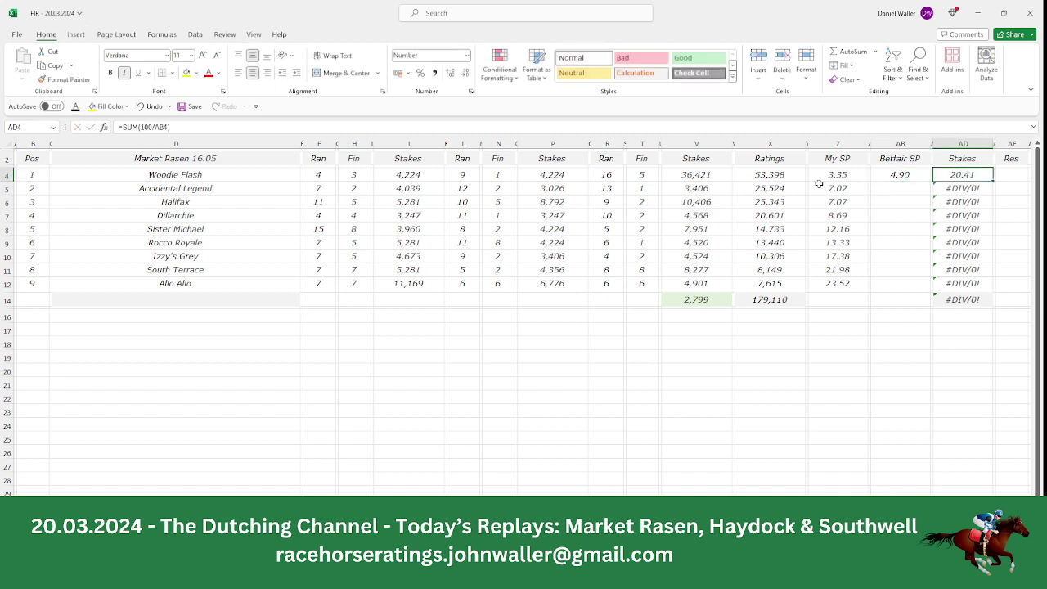
Check Accidental Legend's back odds on Matchbook, enter 5.1 as its Betfair SP and select the top two stakes.
key(Down)
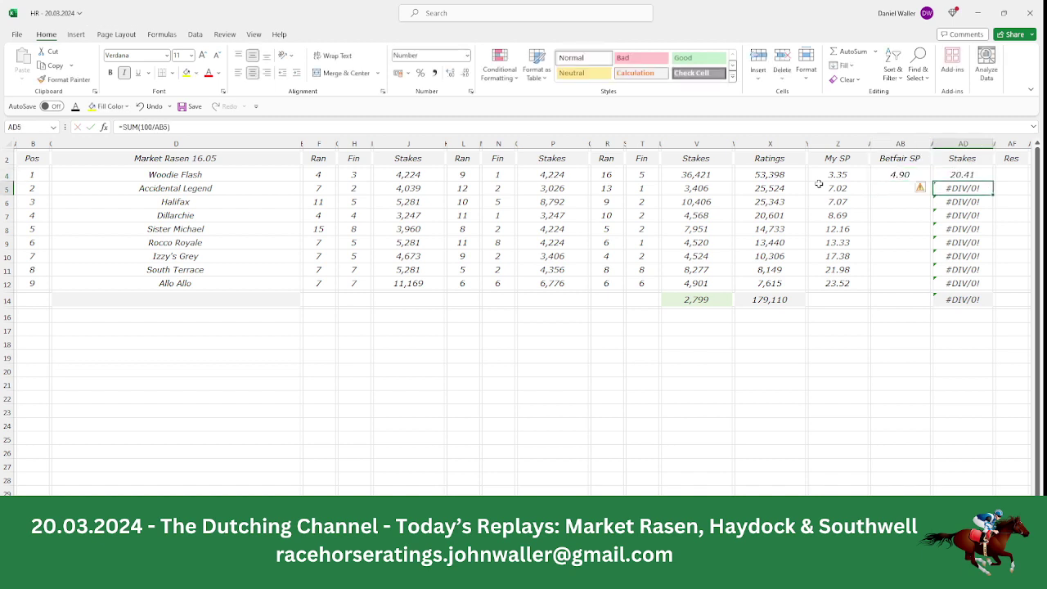
key(Left)
key(Left)
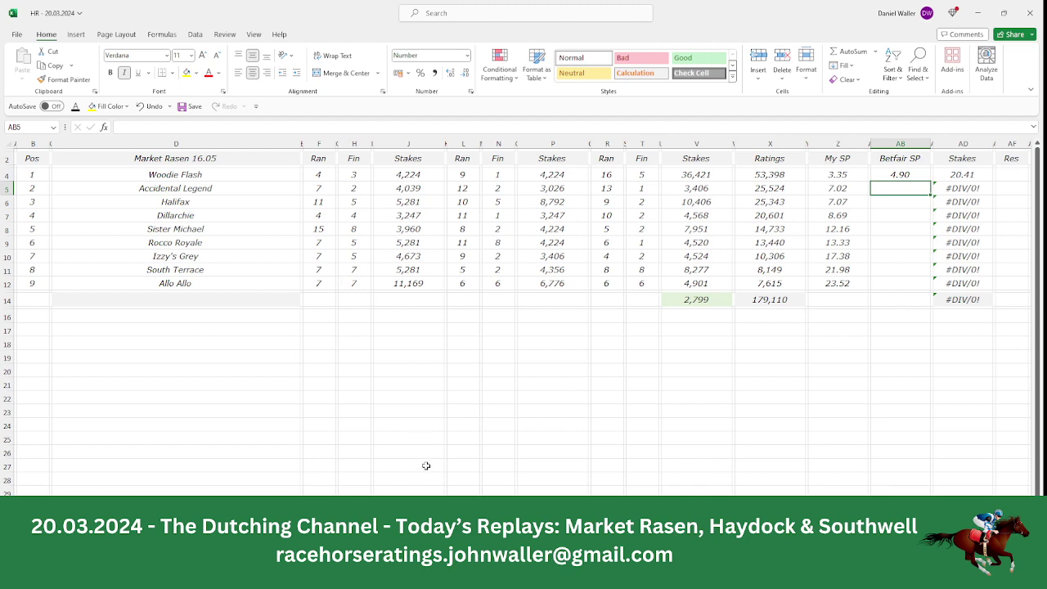
click(378, 573)
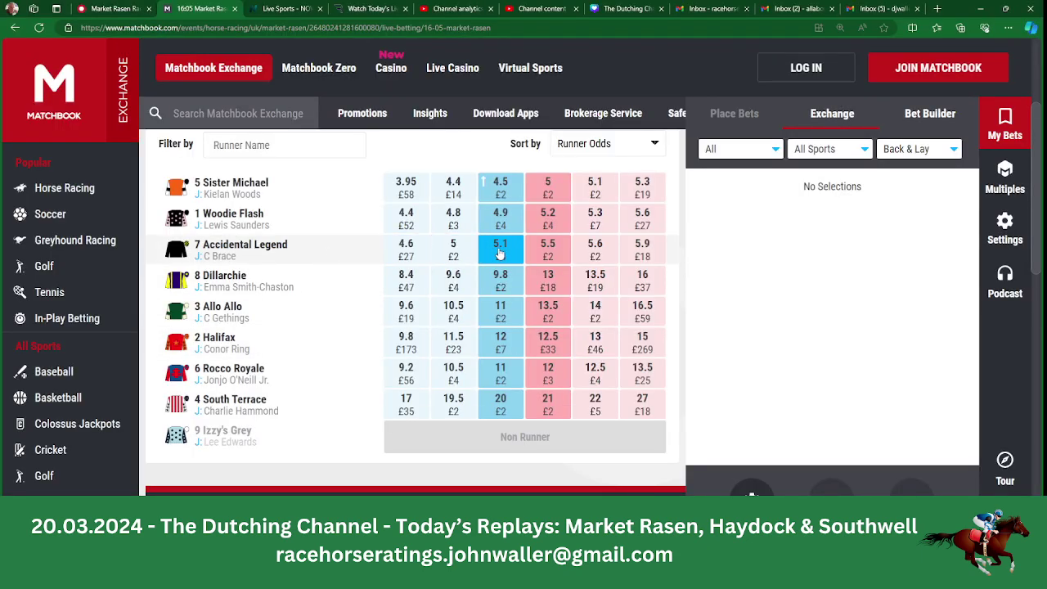
key(alt+Tab)
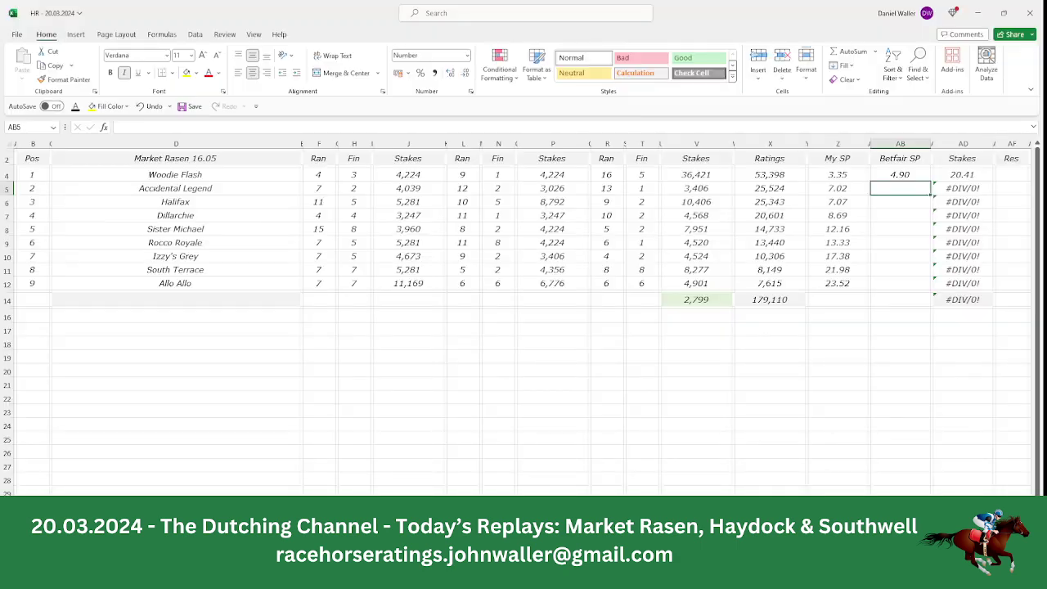
text(5)
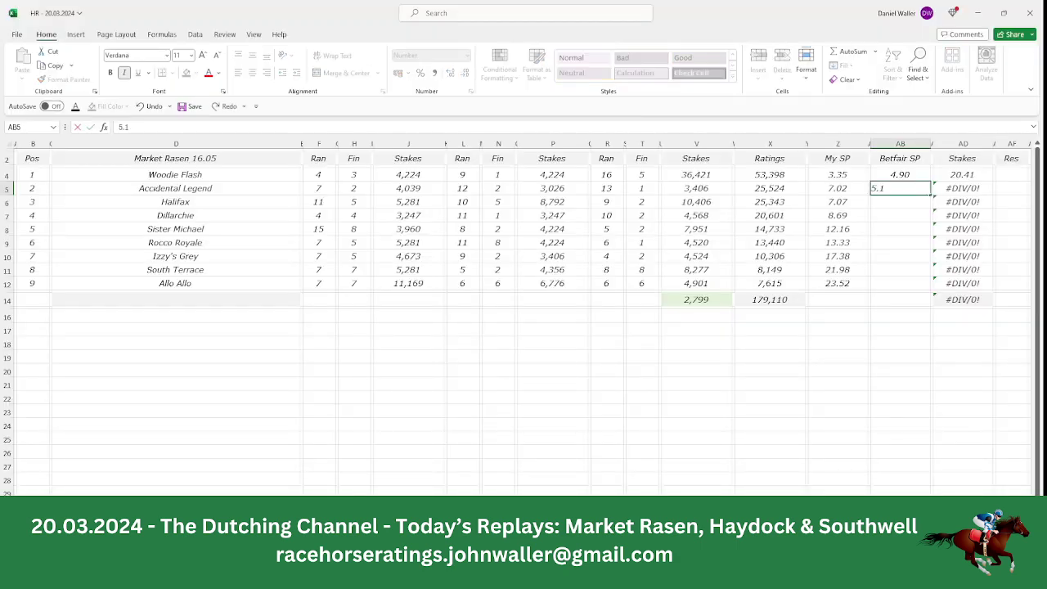
text(.1)
key(Tab)
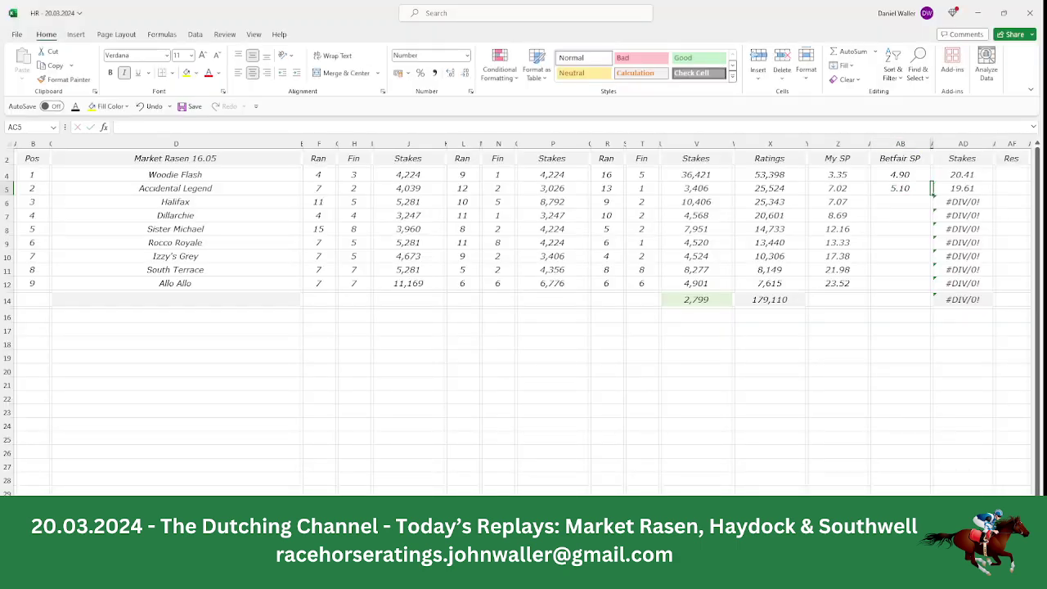
click(934, 193)
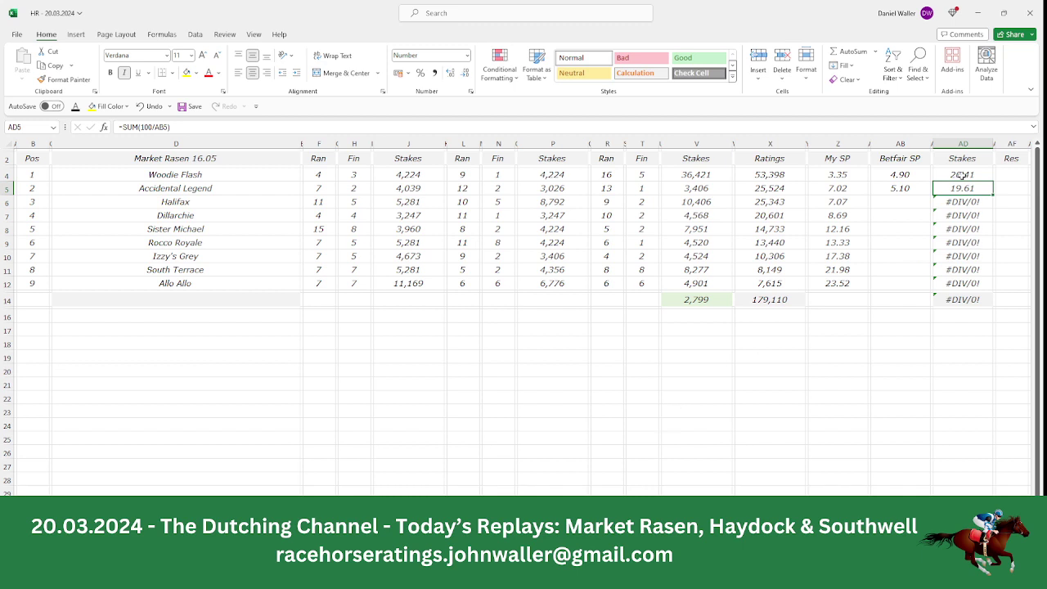
drag(962, 175, 963, 185)
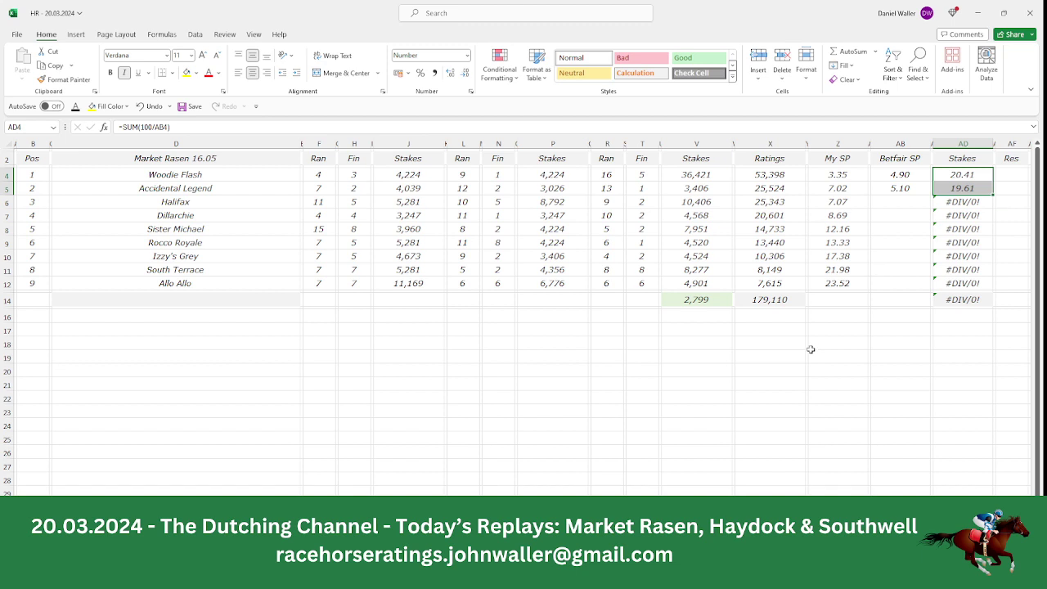
Check Halifax's back odds on Matchbook, enter 12 as its Betfair SP and select the top three stakes.
click(900, 203)
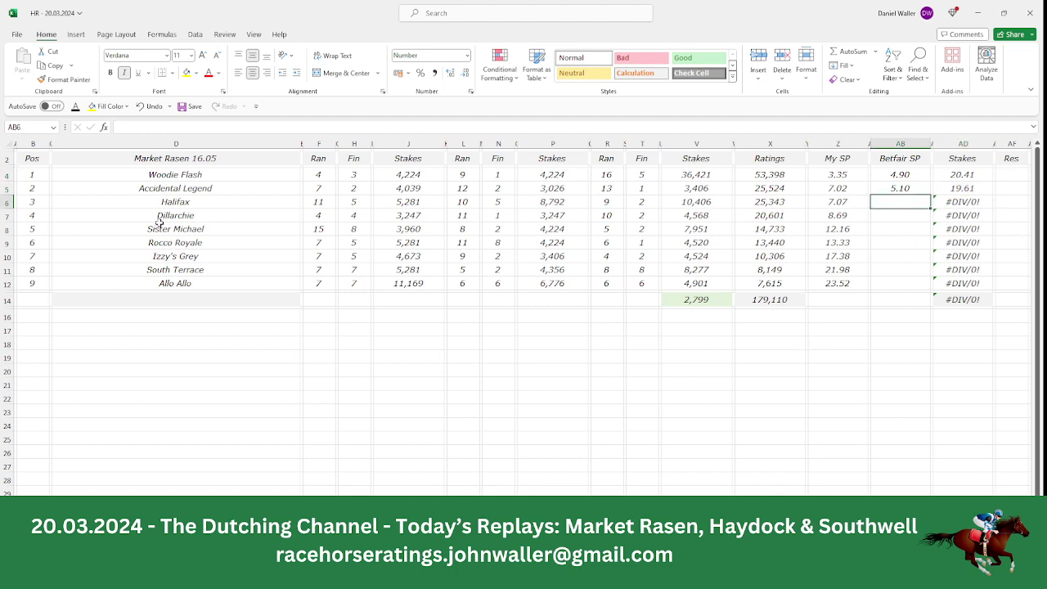
click(423, 572)
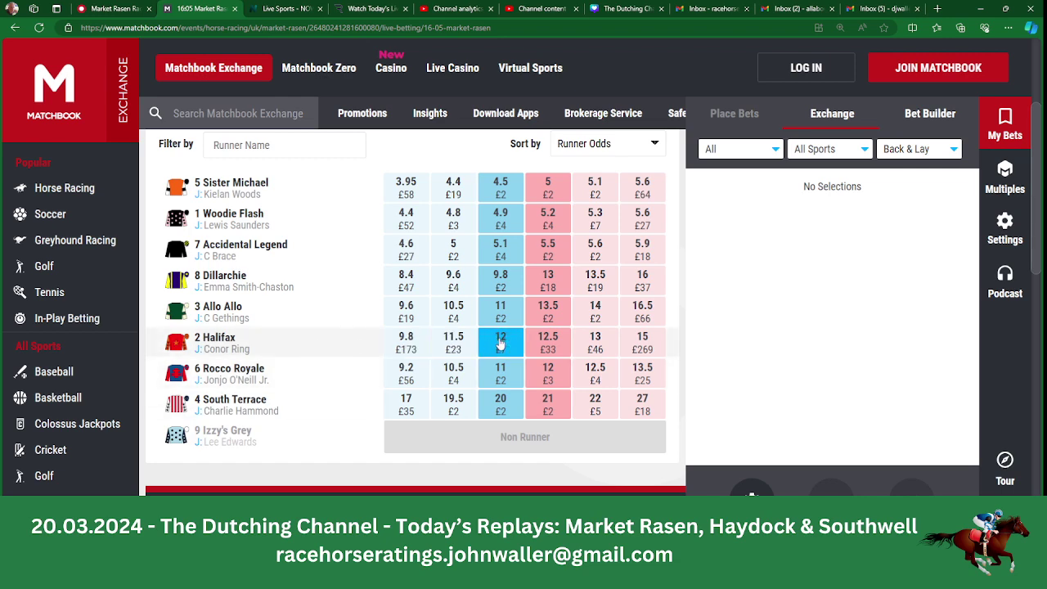
click(455, 573)
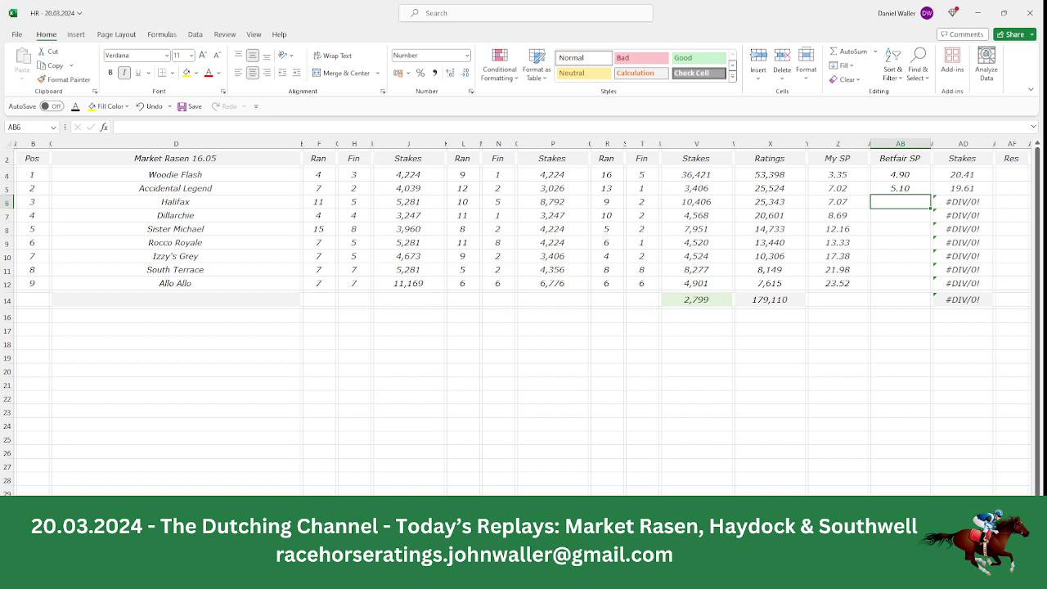
text(12)
key(Tab)
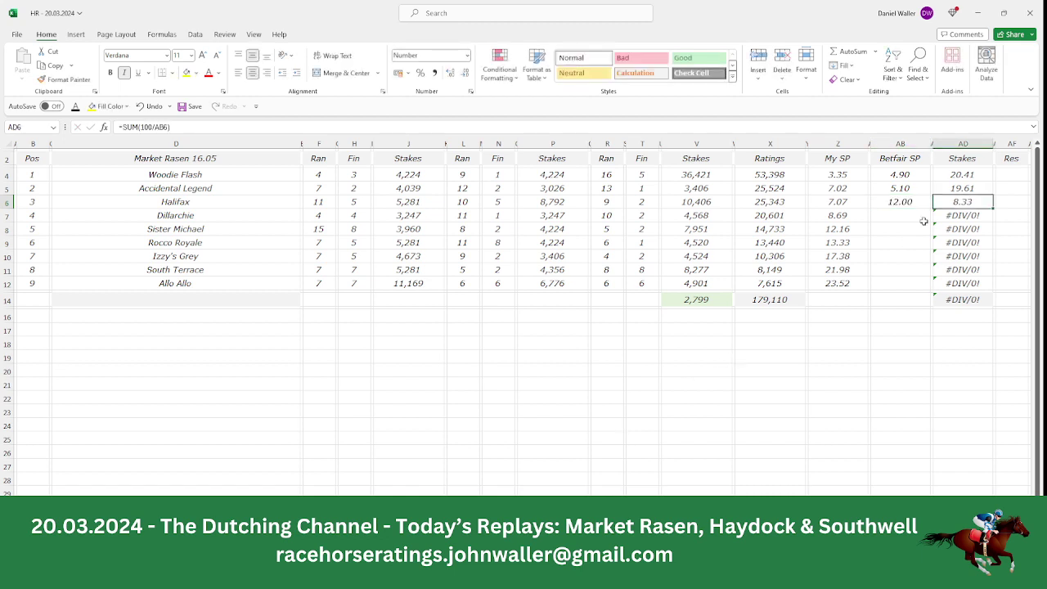
drag(971, 174, 969, 202)
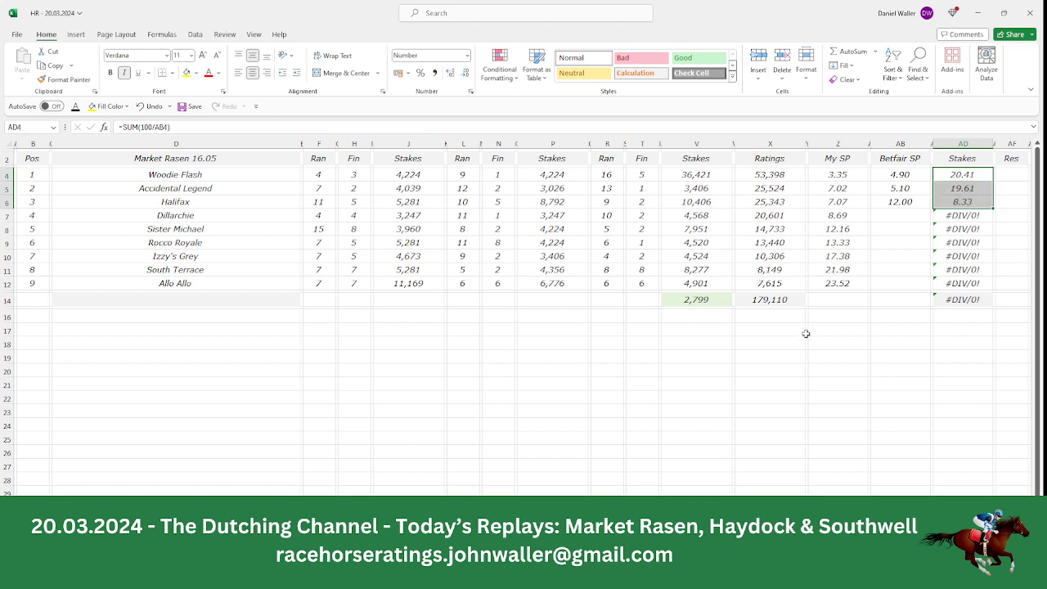
Check Dillarchie's back odds on Matchbook, enter 9.8 as its Betfair SP and select the stakes of the three horses above it.
click(907, 214)
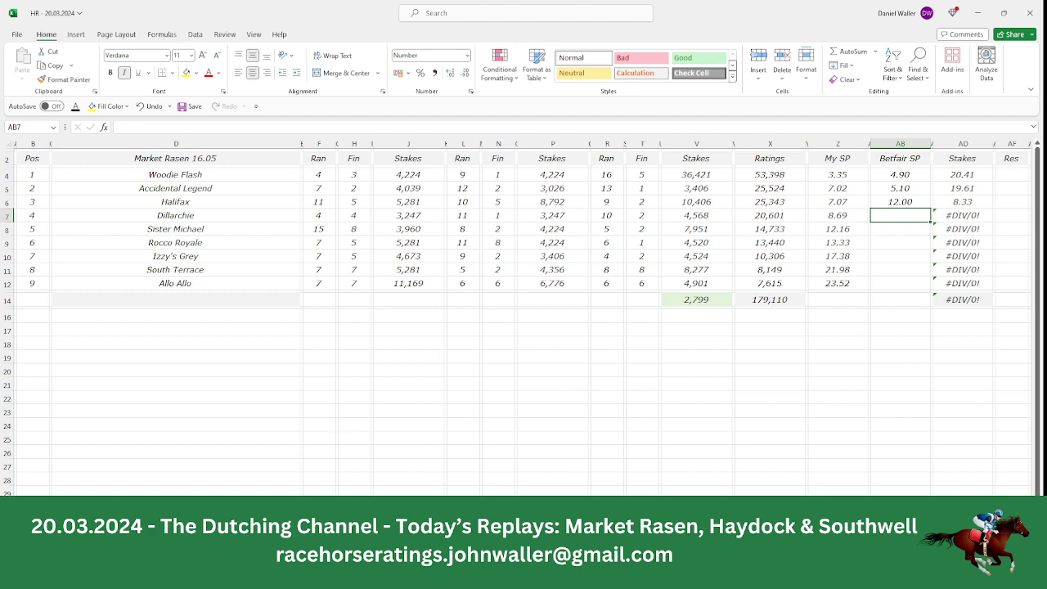
key(alt+Tab)
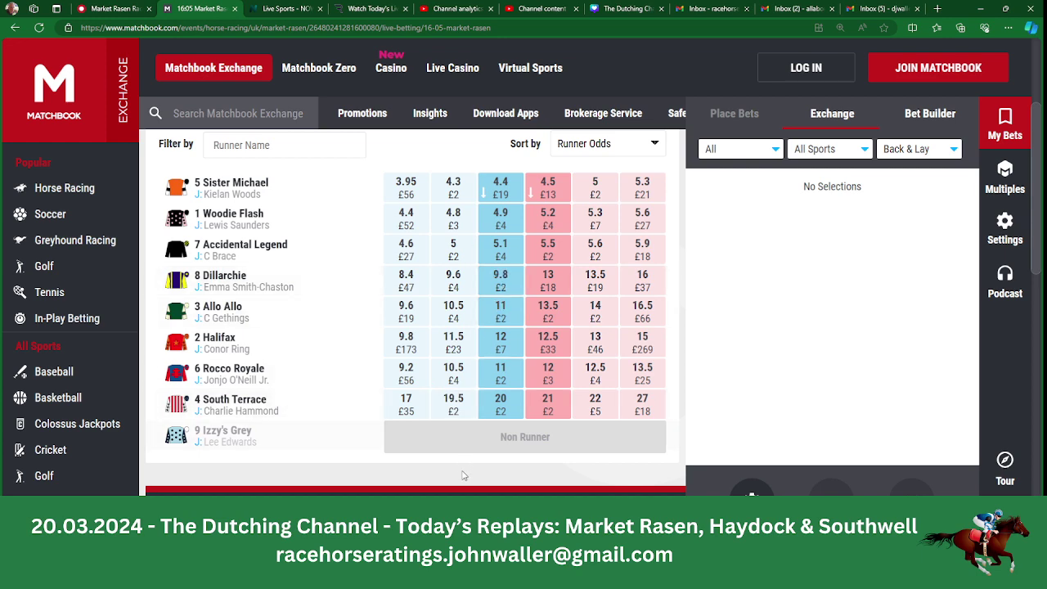
key(alt+Tab)
text(9)
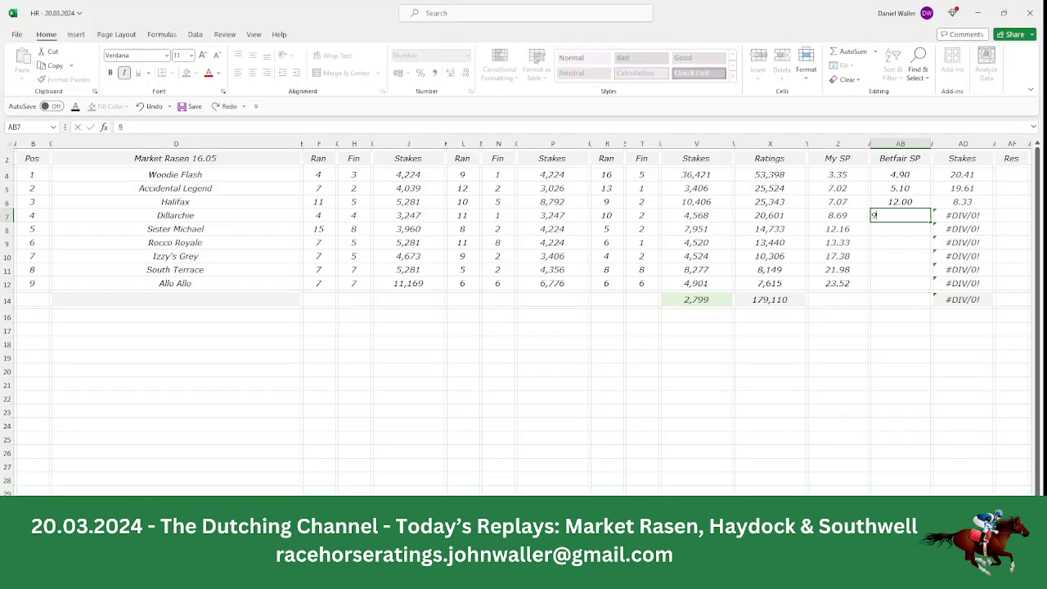
key(Return)
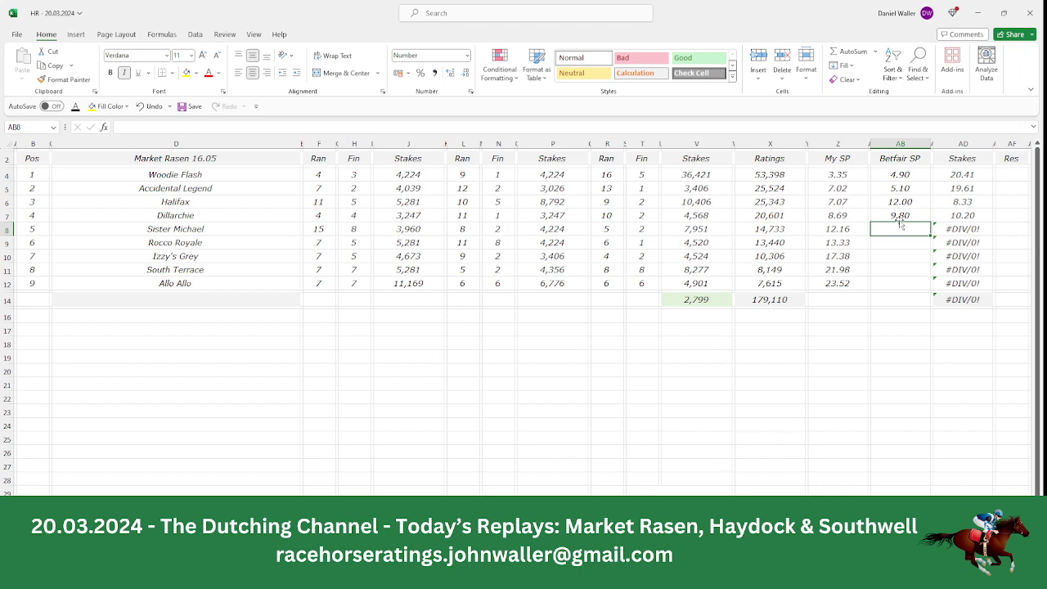
drag(947, 176, 937, 202)
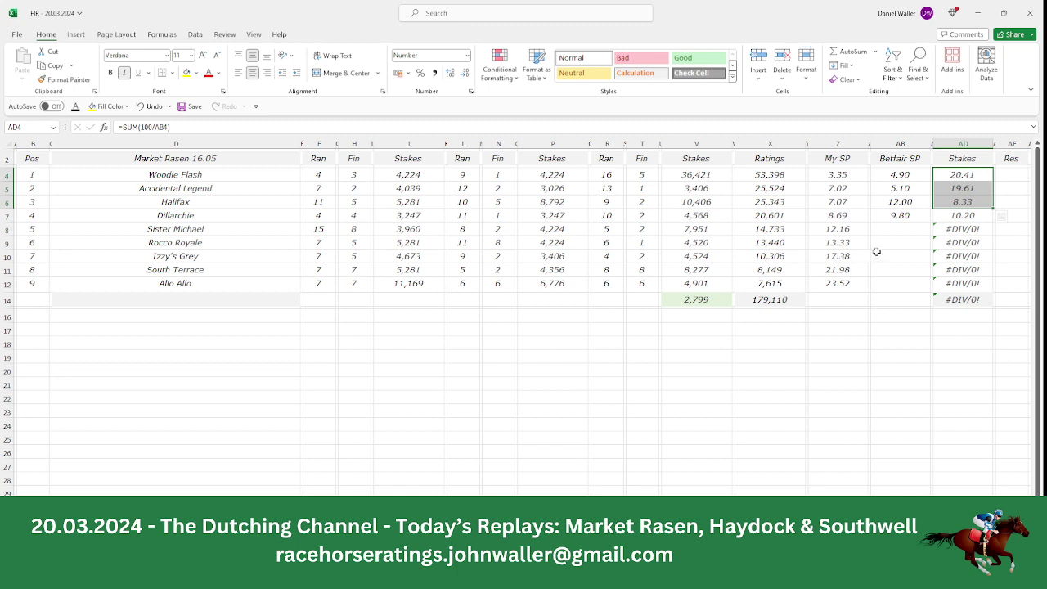
Overwrite Dillarchie's calculated stake with 1.65.
click(947, 216)
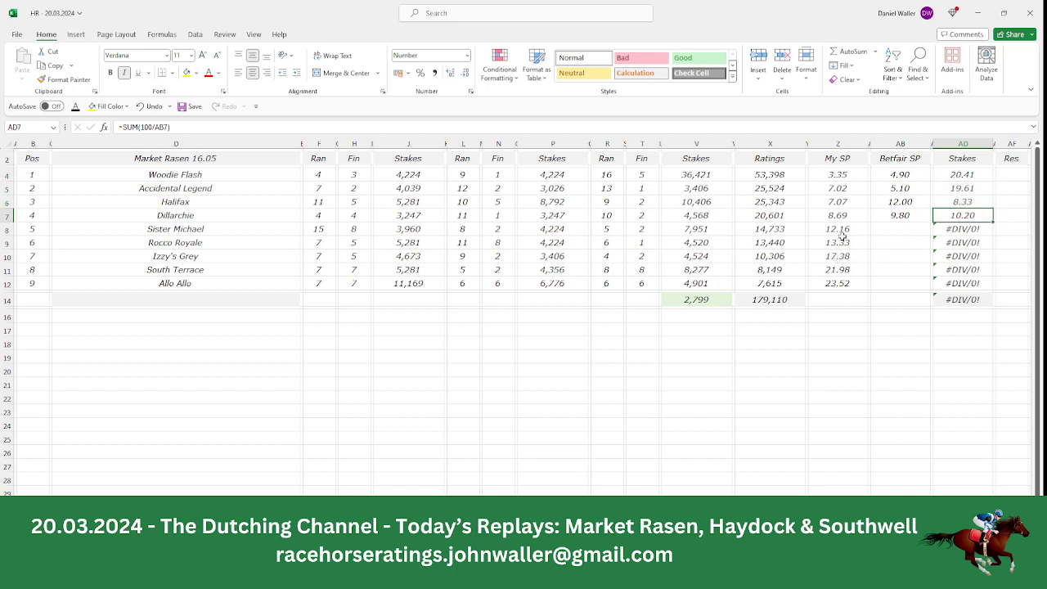
text(1.65)
key(Return)
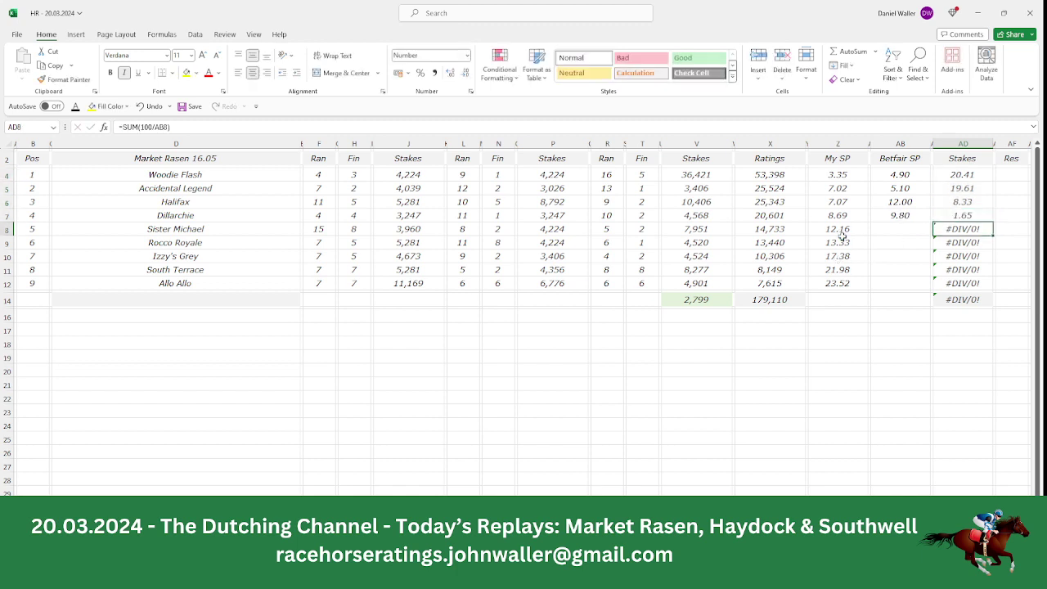
Clear the stake formulas of the five lowest-rated horses, from Sister Michael to Allo Allo.
key(BackSpace)
key(Return)
key(BackSpace)
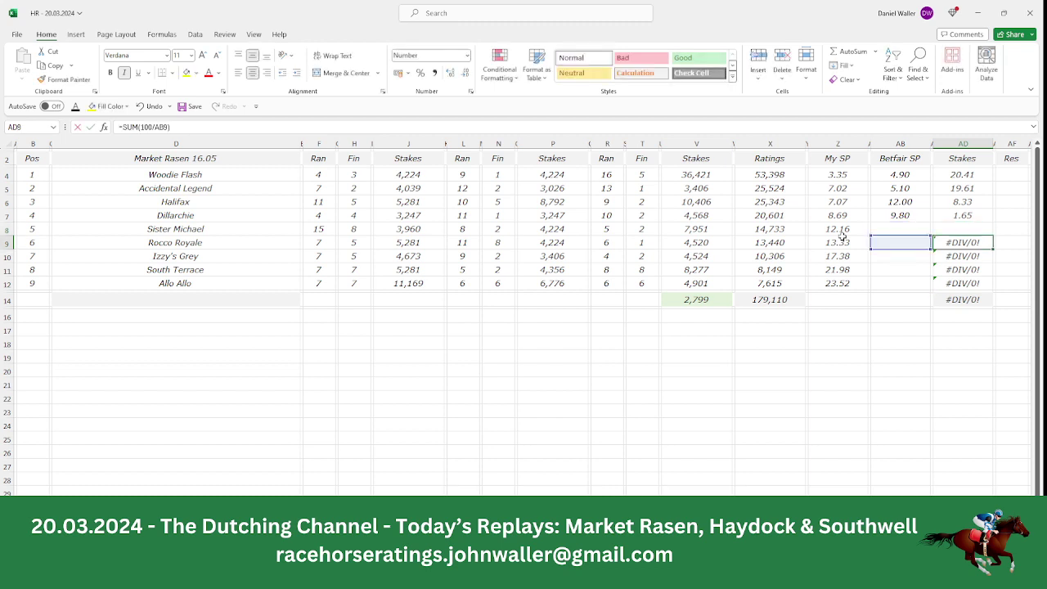
key(Return)
key(BackSpace)
key(Return)
key(BackSpace)
key(Return)
key(BackSpace)
key(Return)
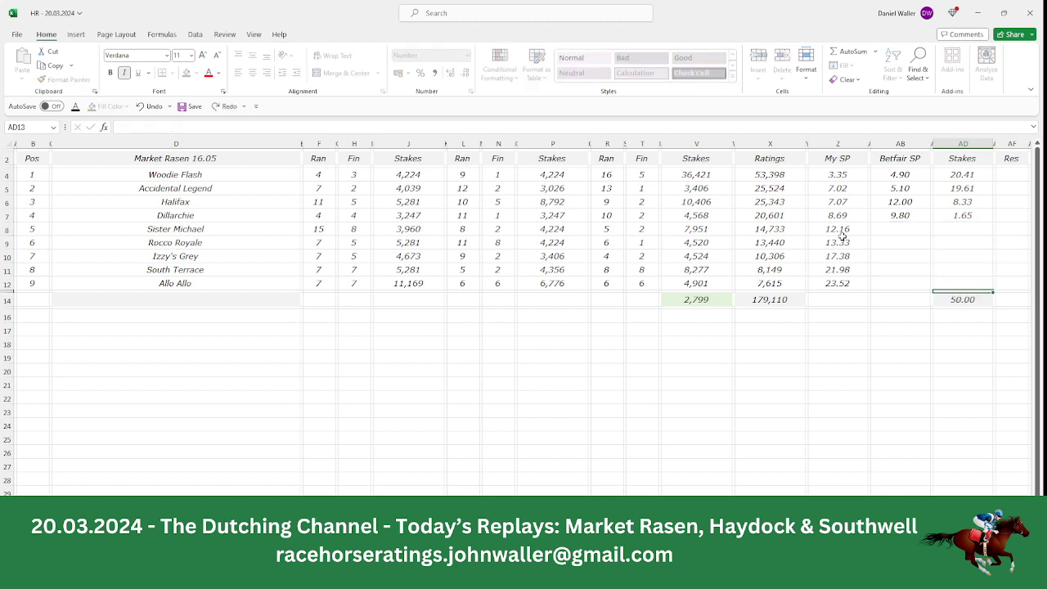
key(Up)
key(Up)
key(Up)
key(Up)
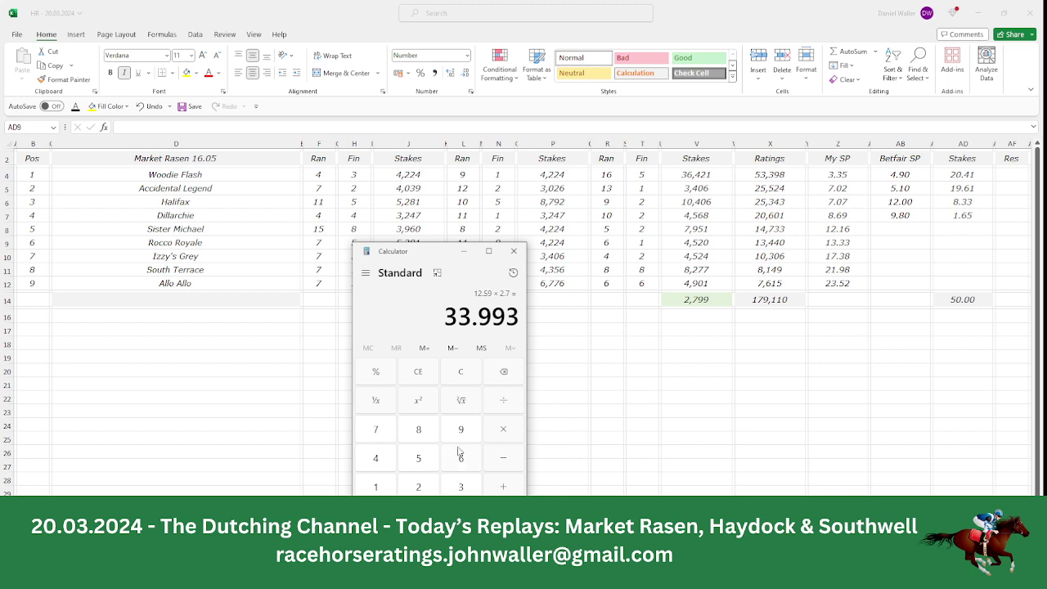
In Calculator, work out Dillarchie's return by multiplying 9.8 by 1.65.
click(463, 437)
click(461, 515)
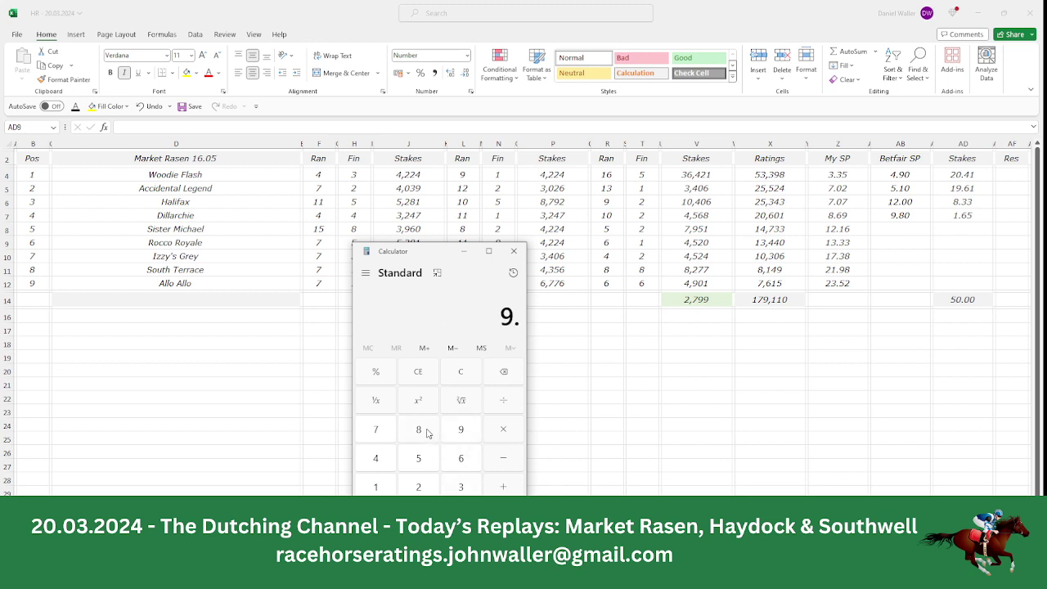
click(426, 432)
click(391, 485)
click(461, 514)
click(460, 459)
click(418, 458)
click(503, 514)
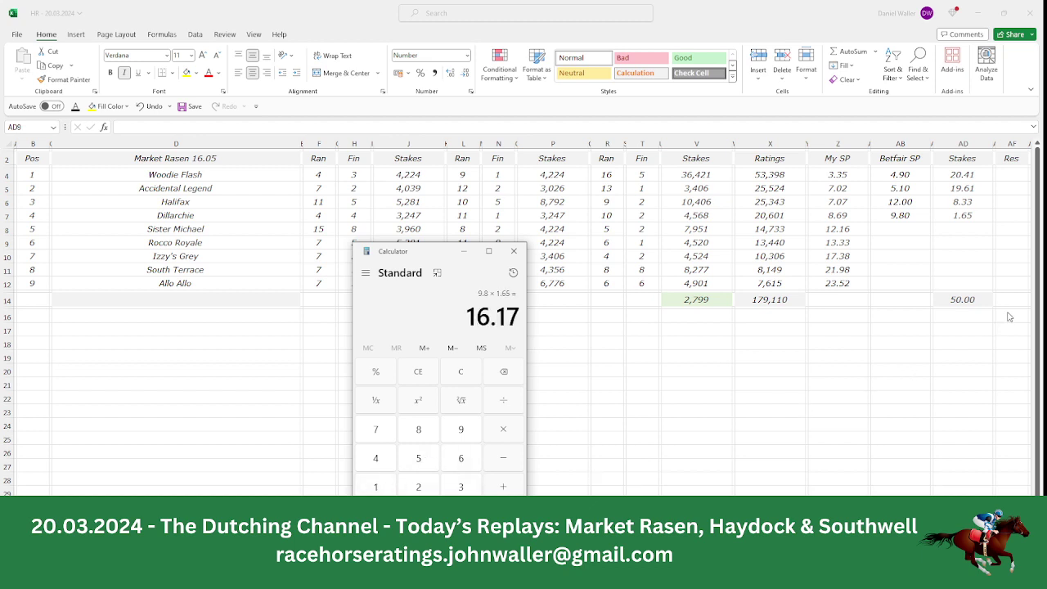
Review the top three horses on the Market Rasen 16.05 sheet and save the workbook.
click(957, 238)
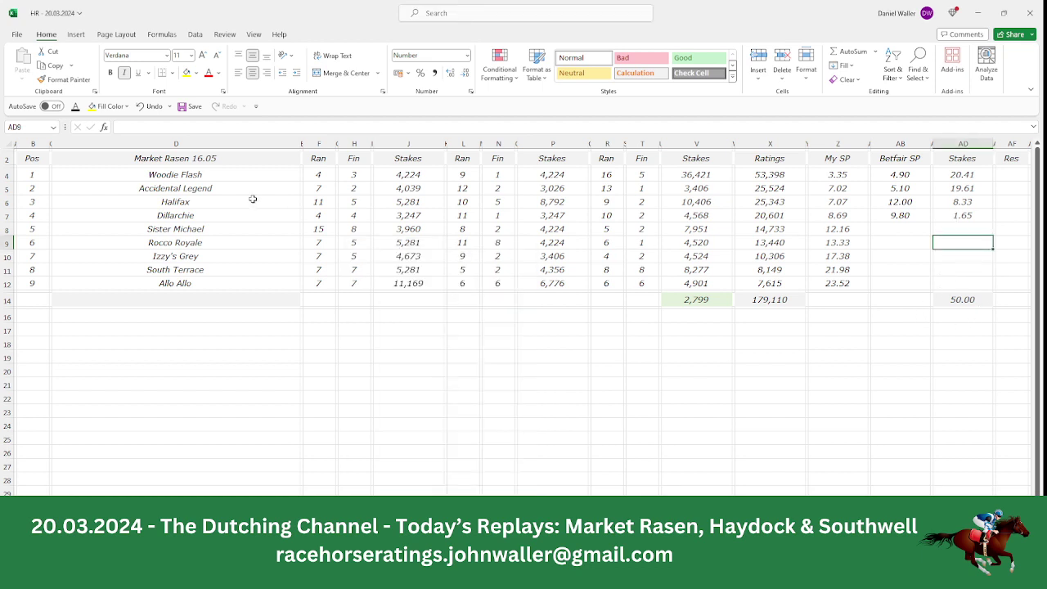
click(190, 175)
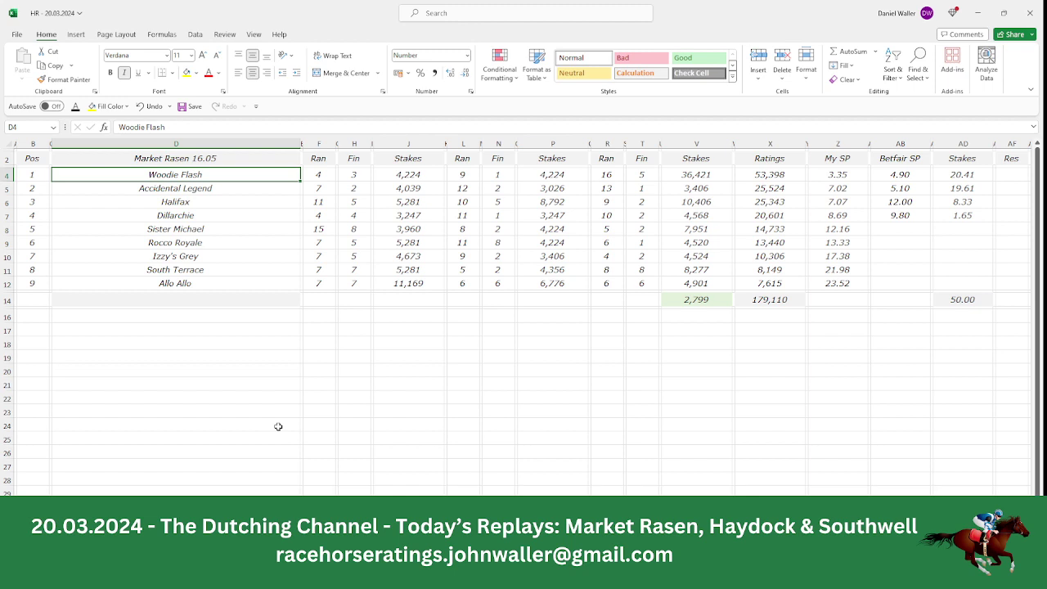
key(Down)
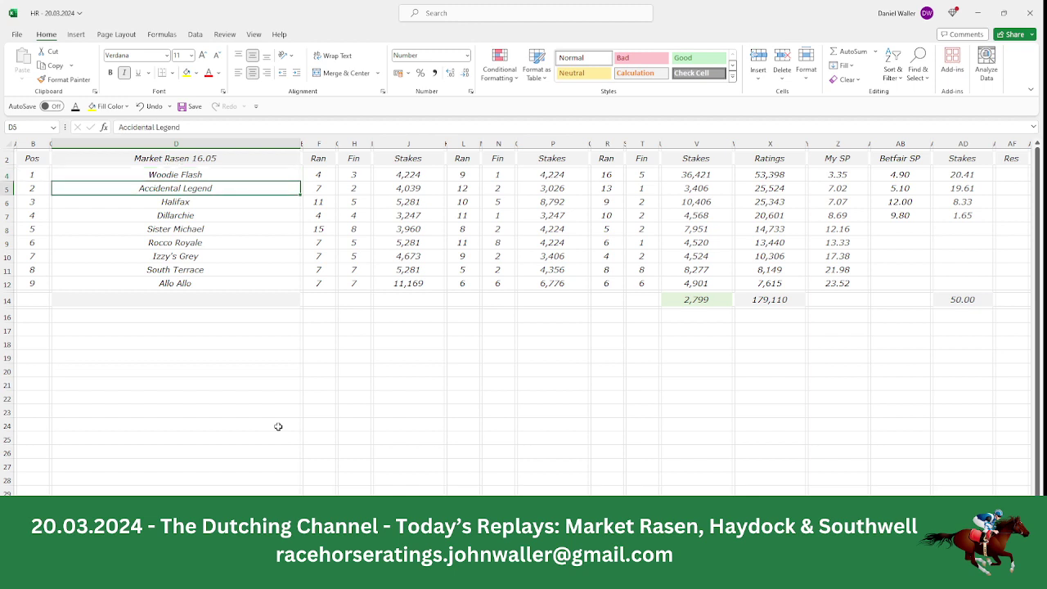
key(Down)
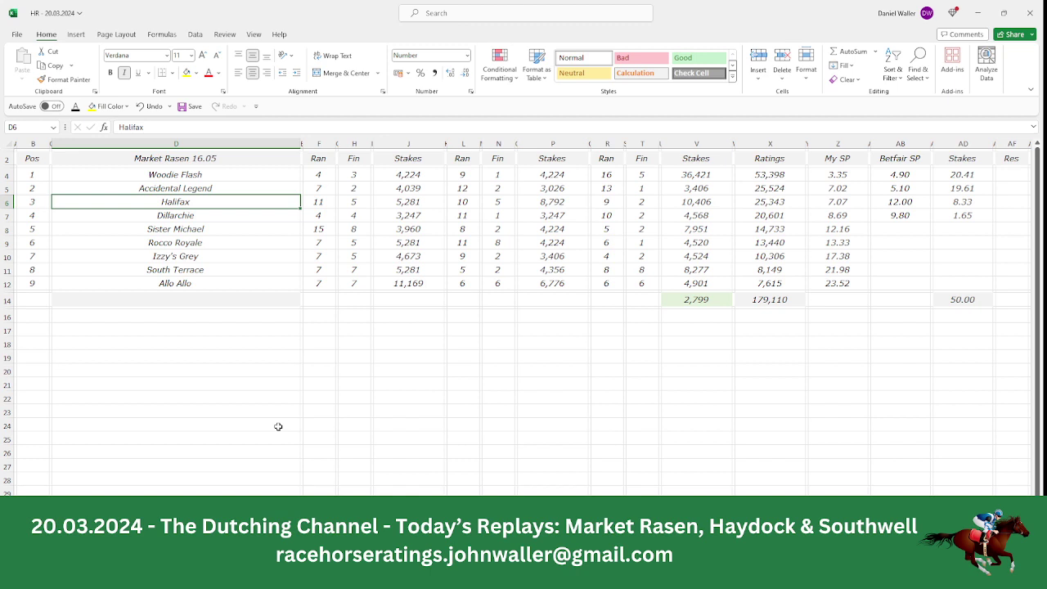
click(32, 158)
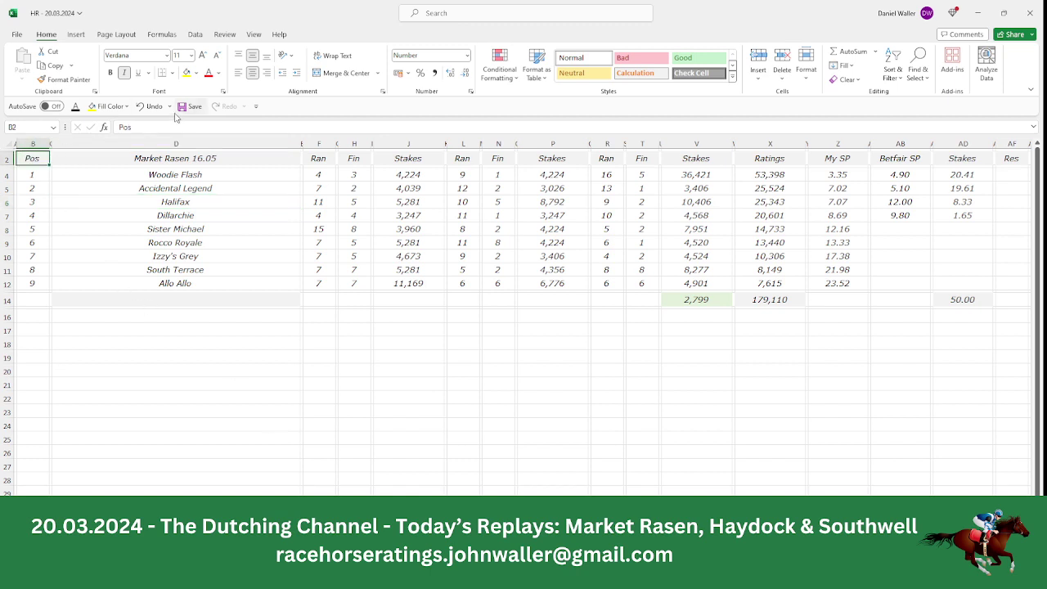
click(183, 107)
Check the non-runners of the 4:40 race on the Racing Post's Market Rasen racecard.
key(alt+Tab)
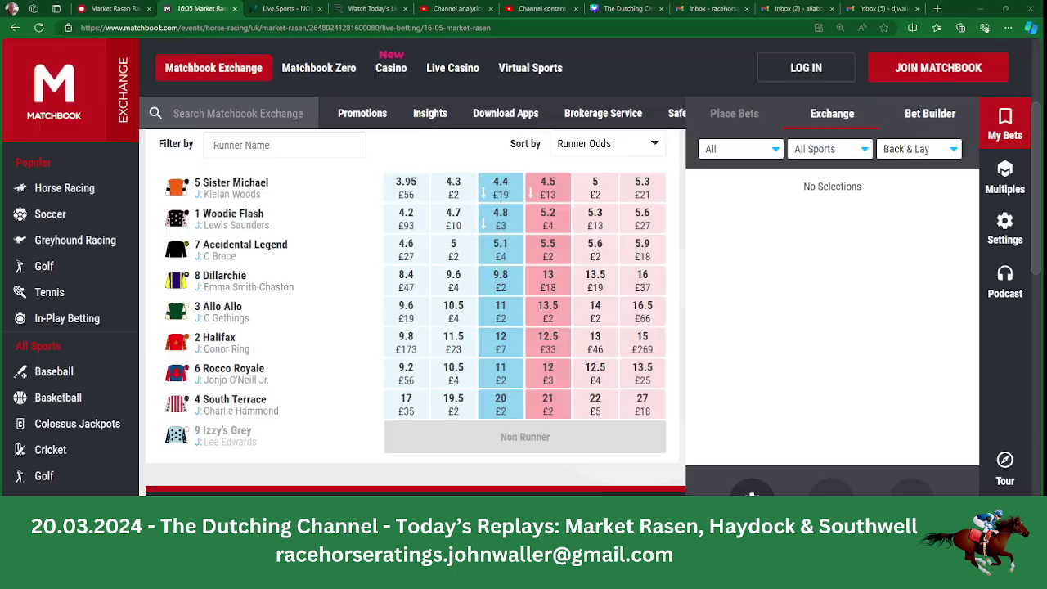
click(117, 11)
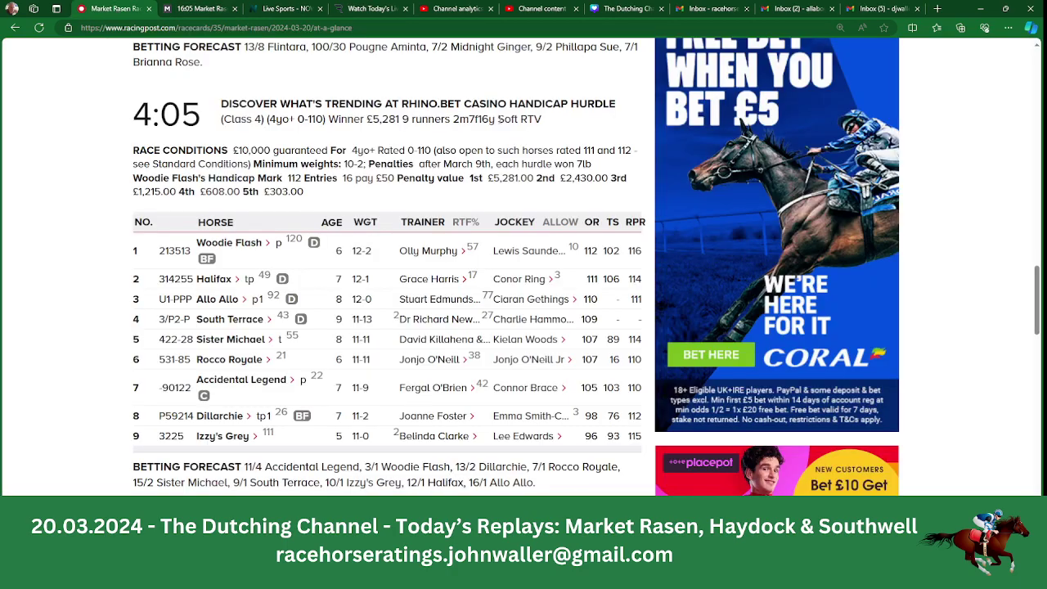
scroll(1039, 328, down, 1)
scroll(1040, 328, down, 5)
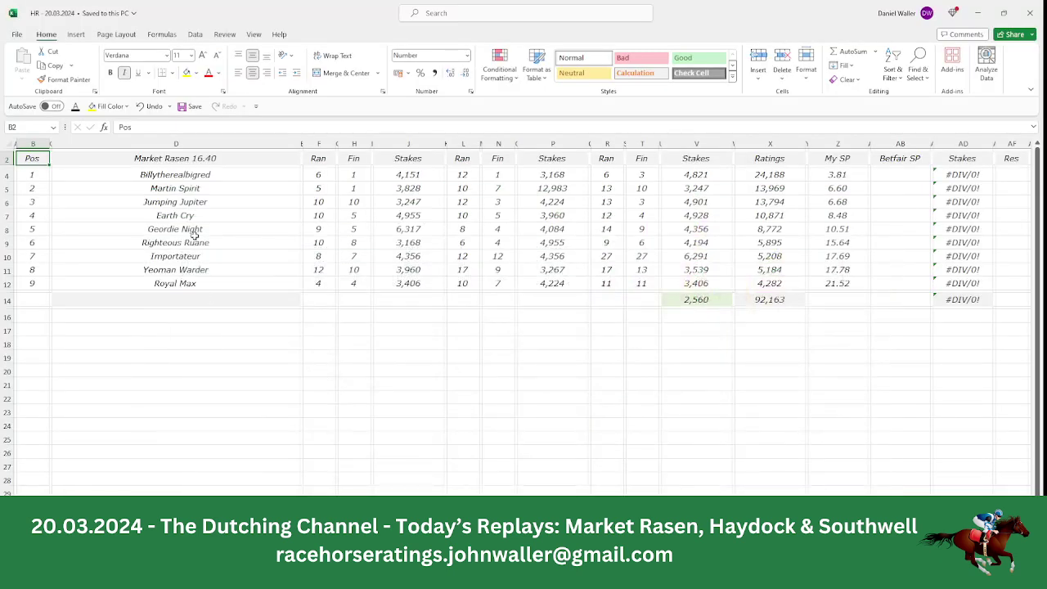
Delete the rows of the non-runners Jumping Jupiter, Geordie Night and Importateur from the Market Rasen 16.40 sheet, checking them against the racecard.
click(5, 201)
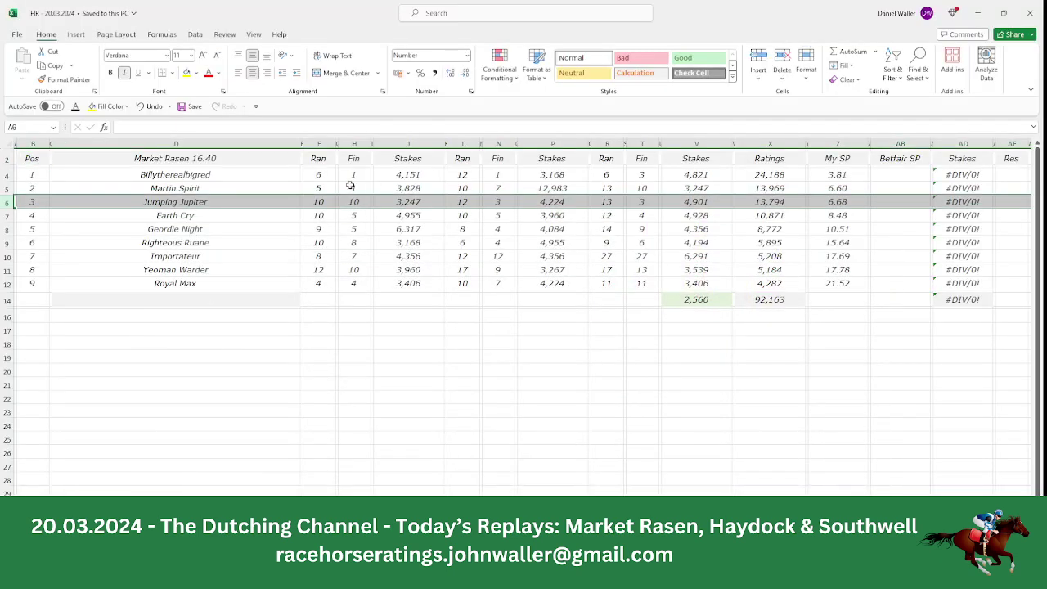
click(783, 58)
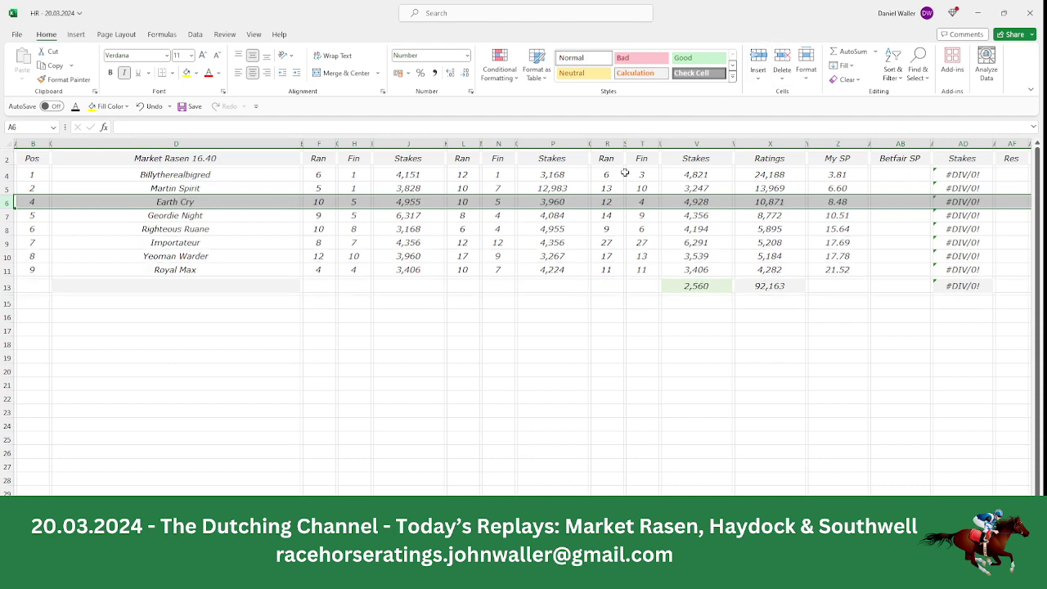
key(alt+Tab)
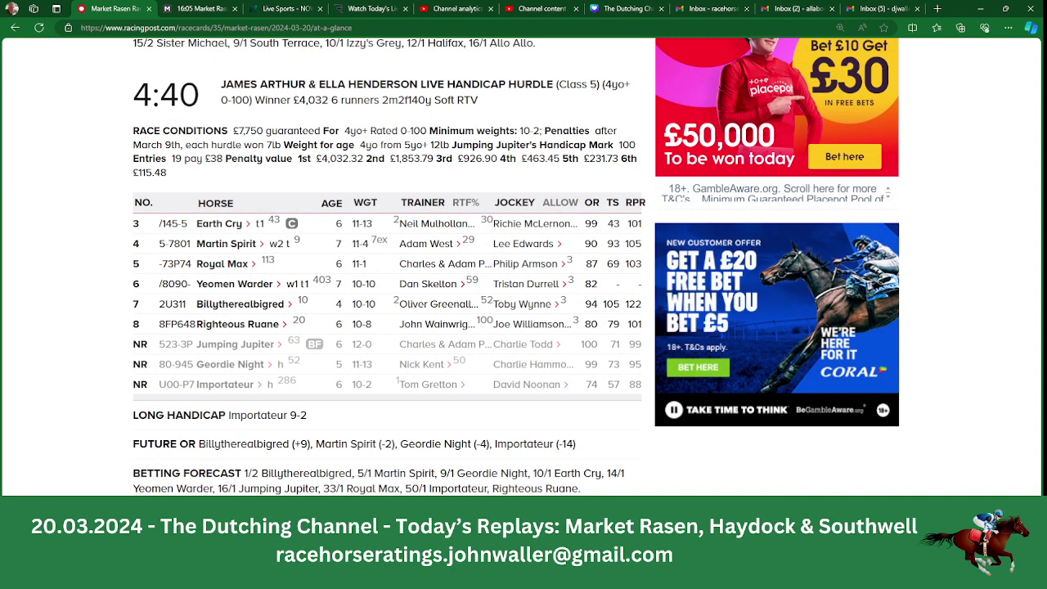
key(alt+Tab)
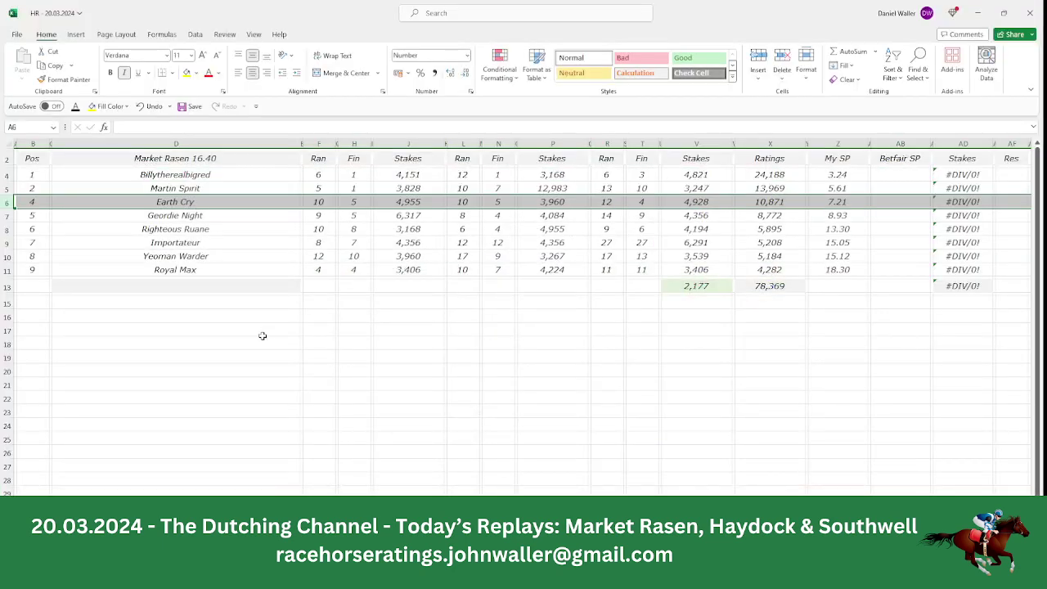
click(5, 215)
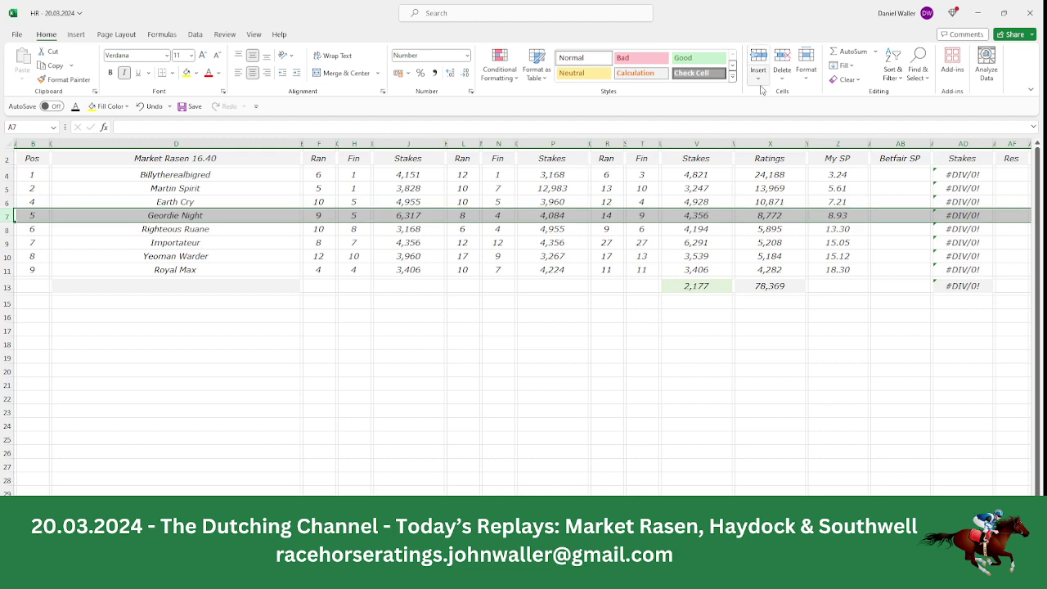
click(781, 58)
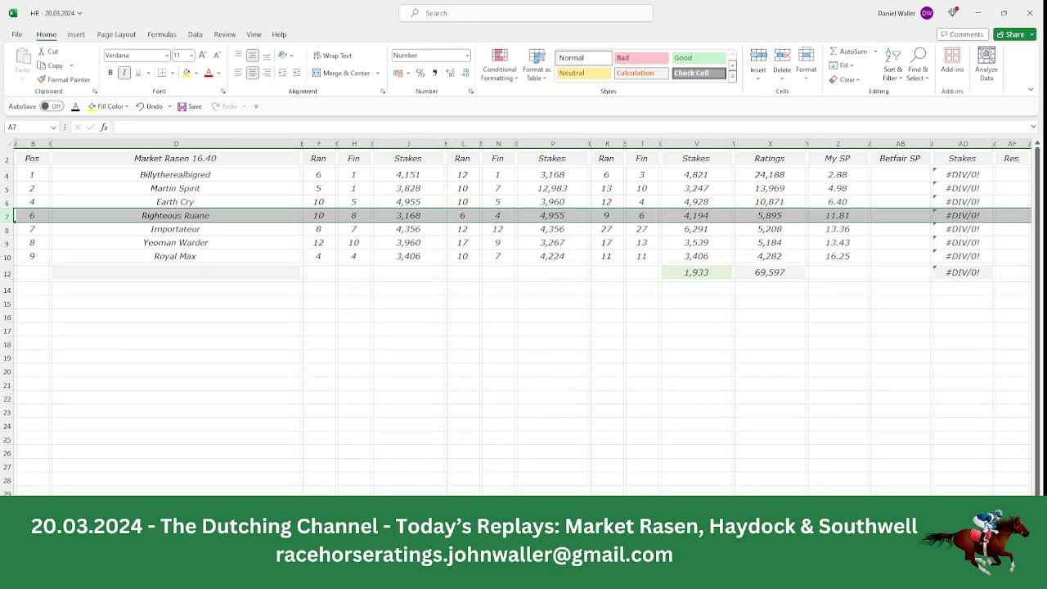
key(alt+Tab)
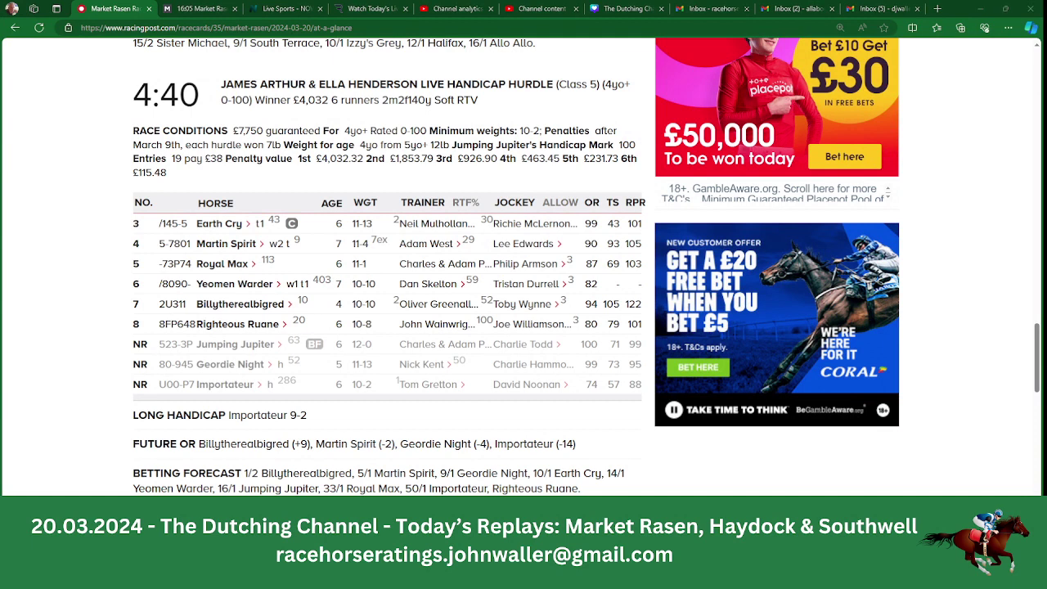
key(alt+Tab)
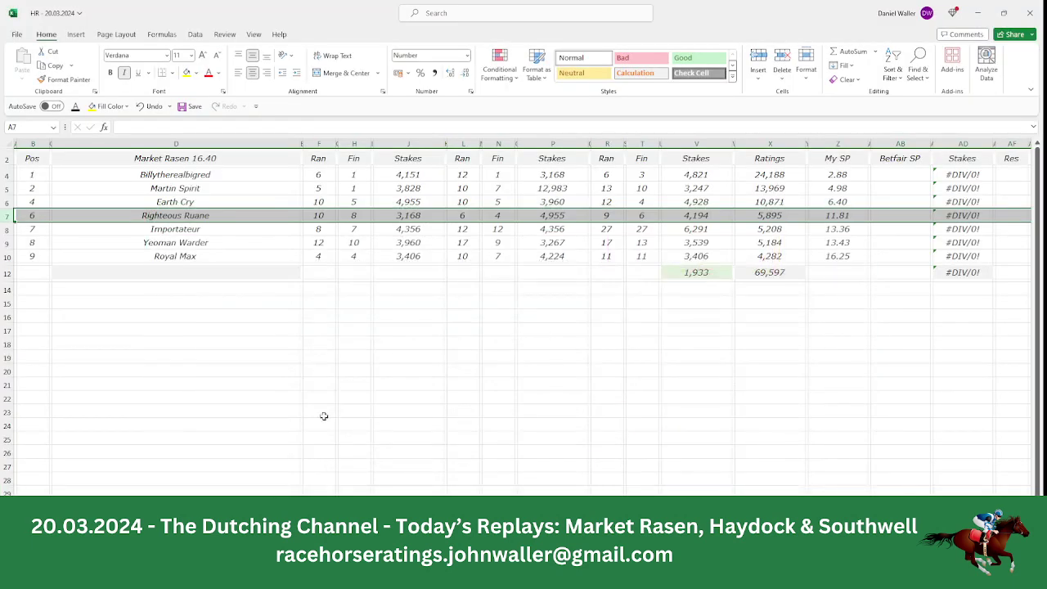
click(5, 230)
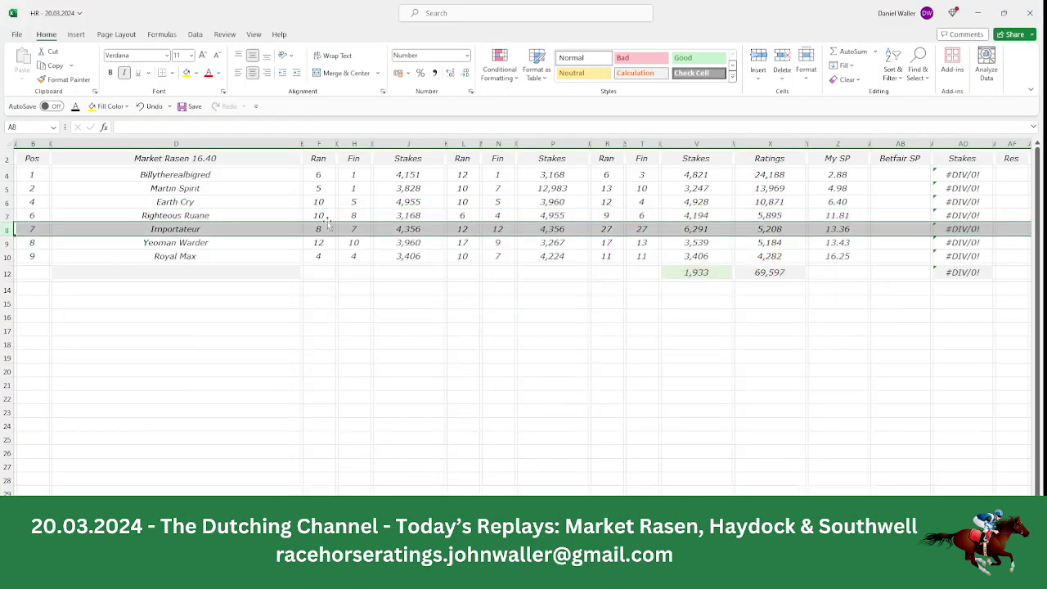
click(781, 57)
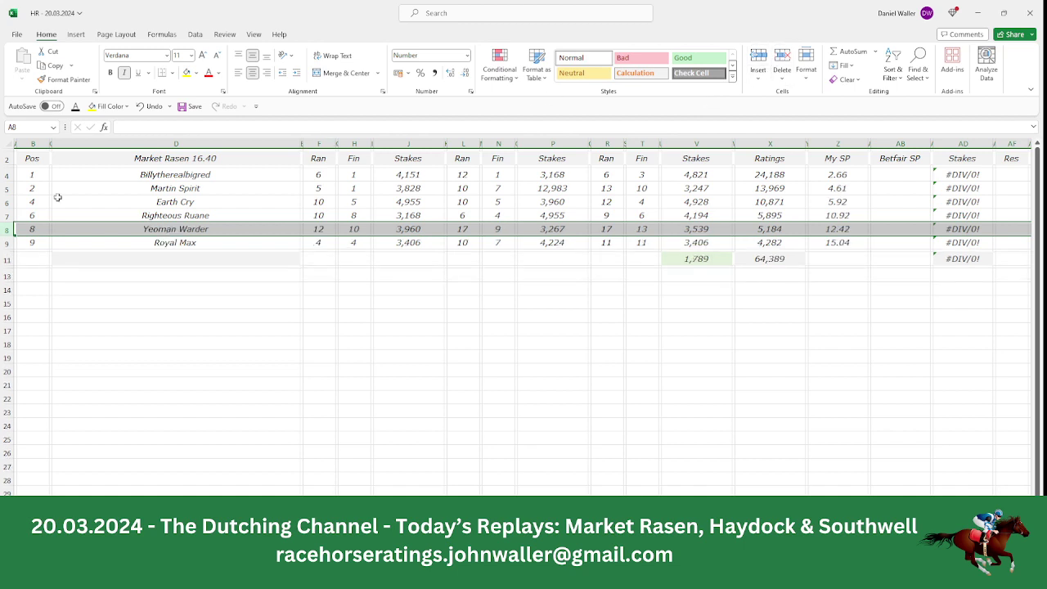
Renumber the positions of the last four horses, Earth Cry to Royal Max, as 3, 4, 5 and 6.
click(33, 202)
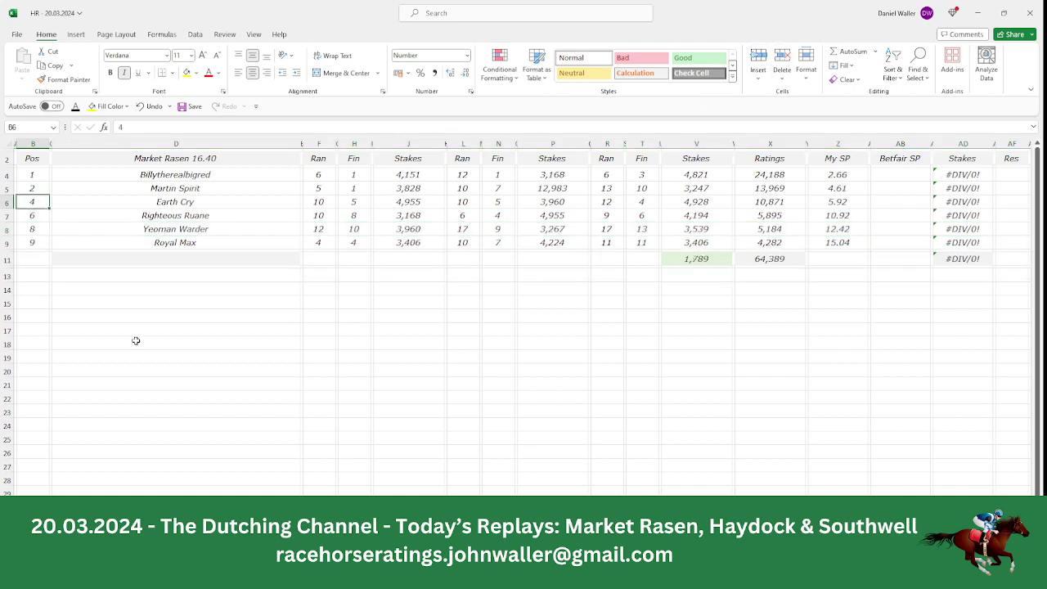
text(3)
key(Return)
text(4)
key(Return)
text(5)
key(Return)
text(6)
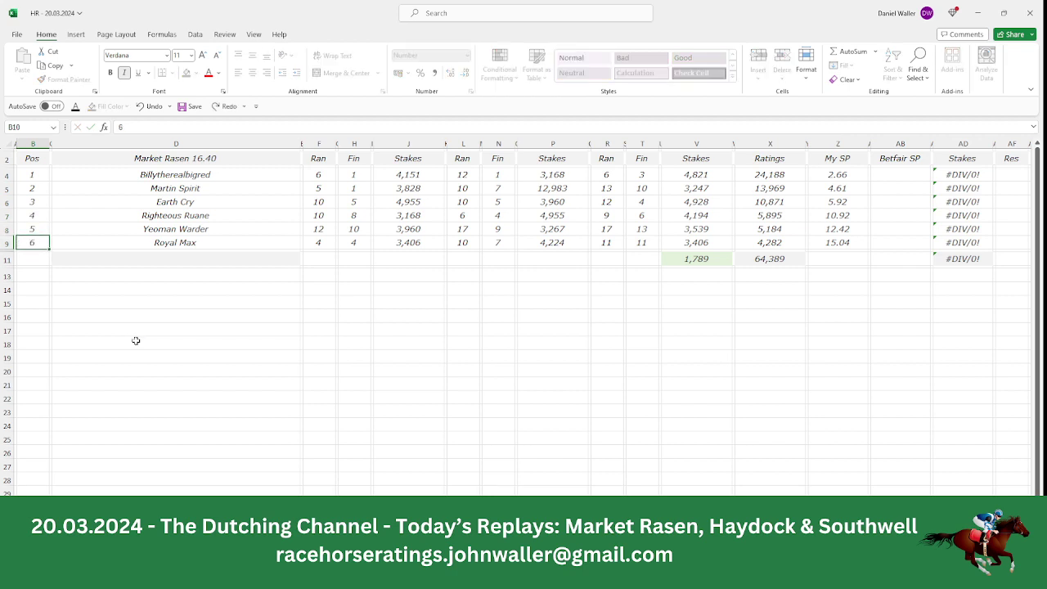
key(Return)
Change the divisor of the green-shaded formula below the race's last Stakes column to 6, making it =SUM(X11/4)/6.
click(697, 259)
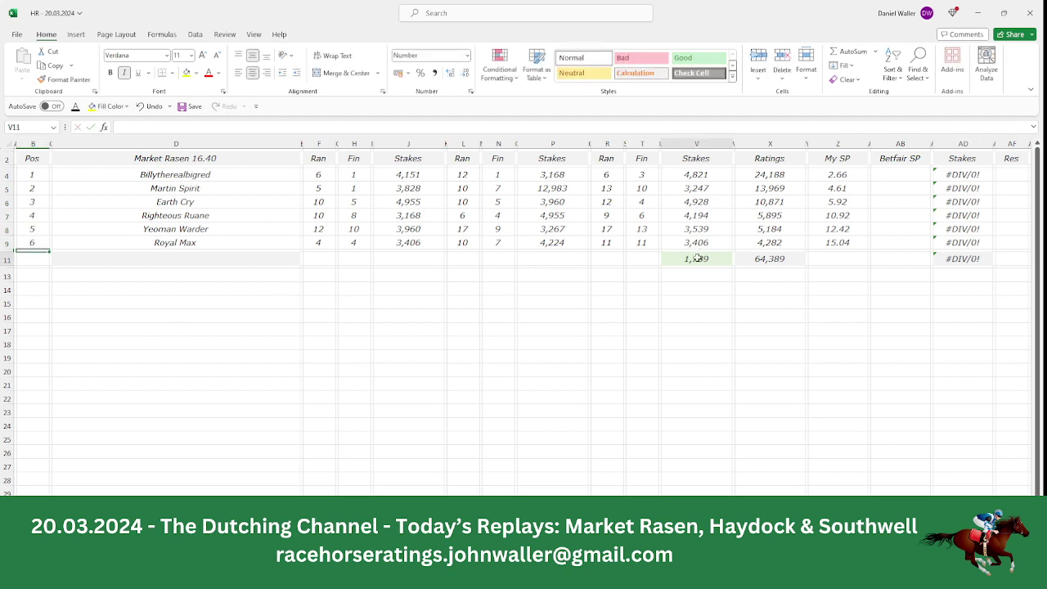
click(201, 129)
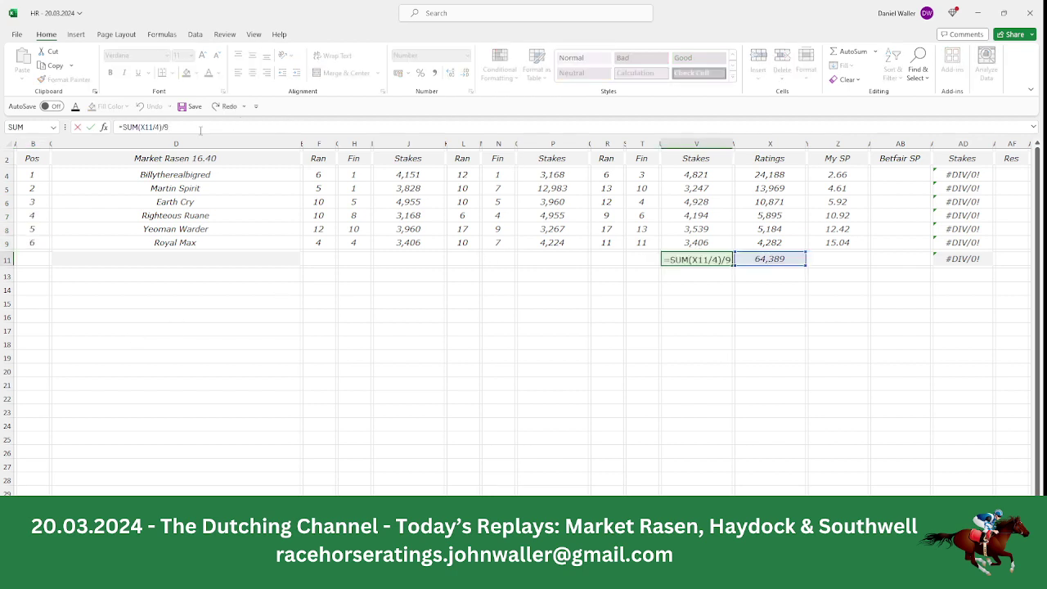
key(BackSpace)
text(6)
key(Return)
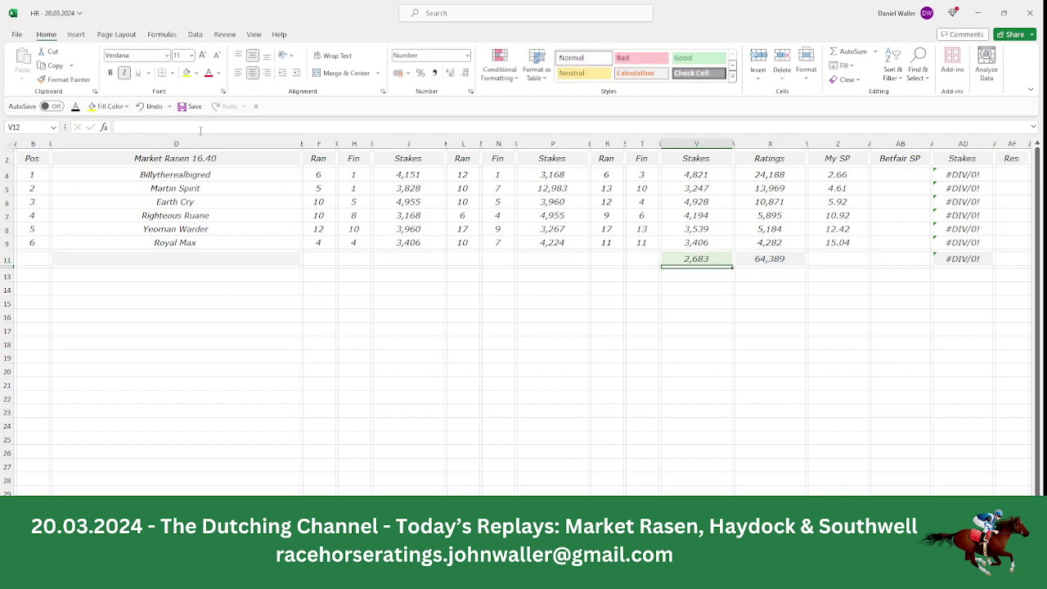
key(Up)
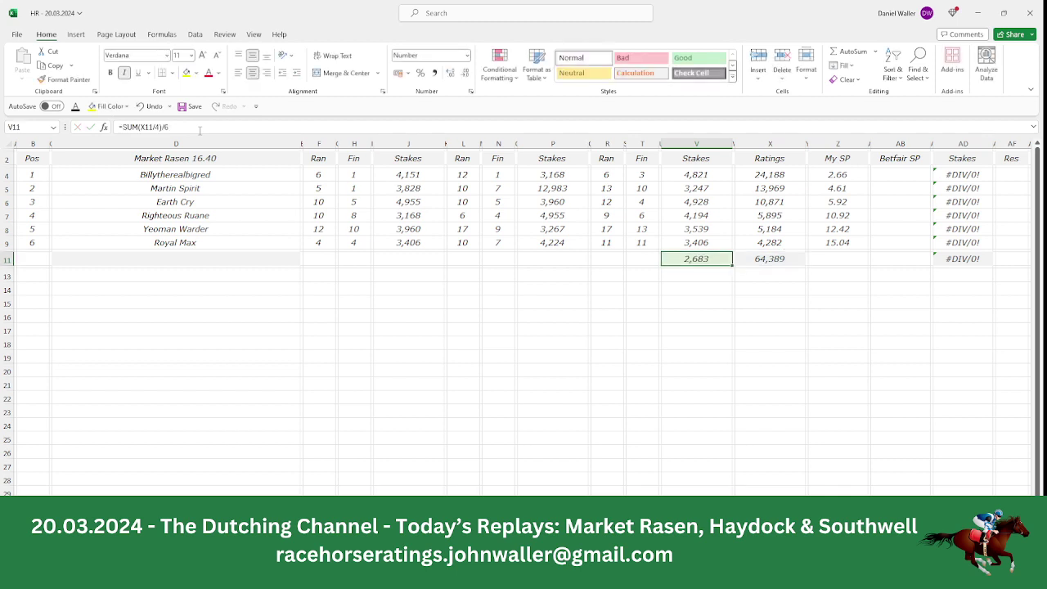
Select Billytherealbigred's Betfair SP cell and look up the runners' back odds in Matchbook's 16:40 Market Rasen market.
click(230, 175)
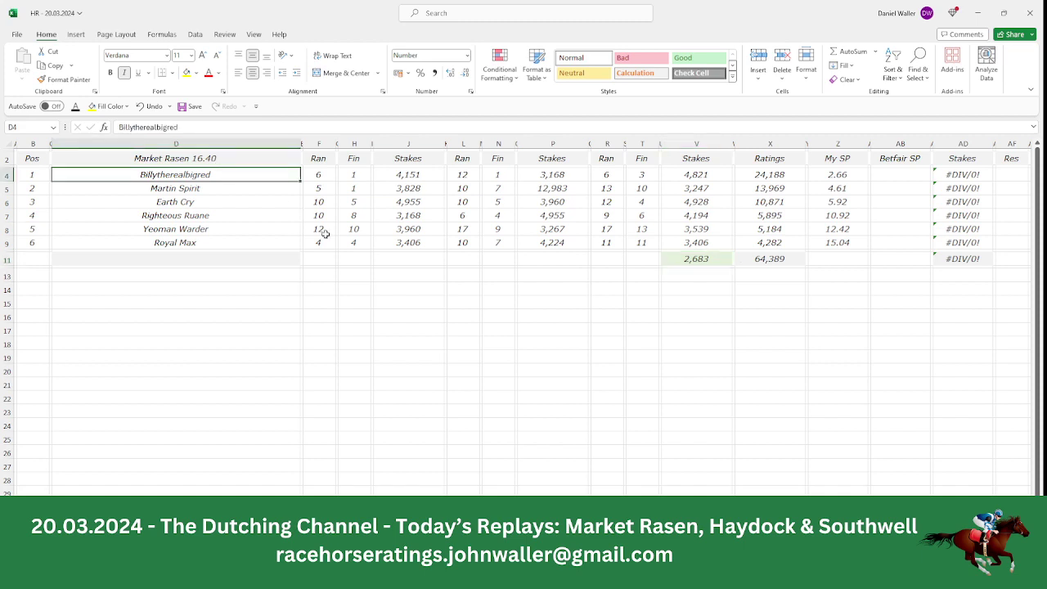
click(889, 187)
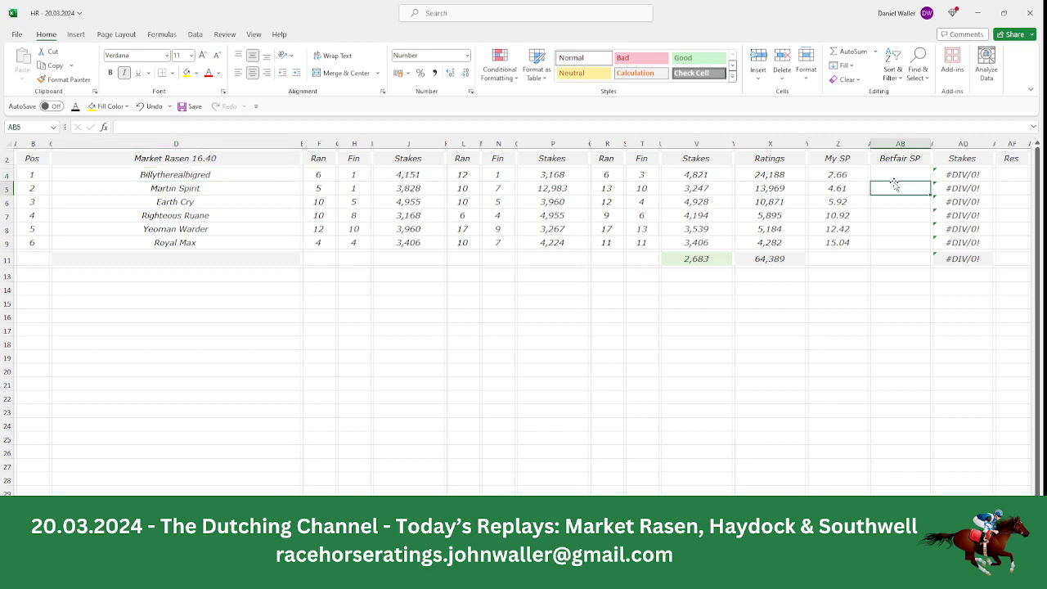
click(888, 175)
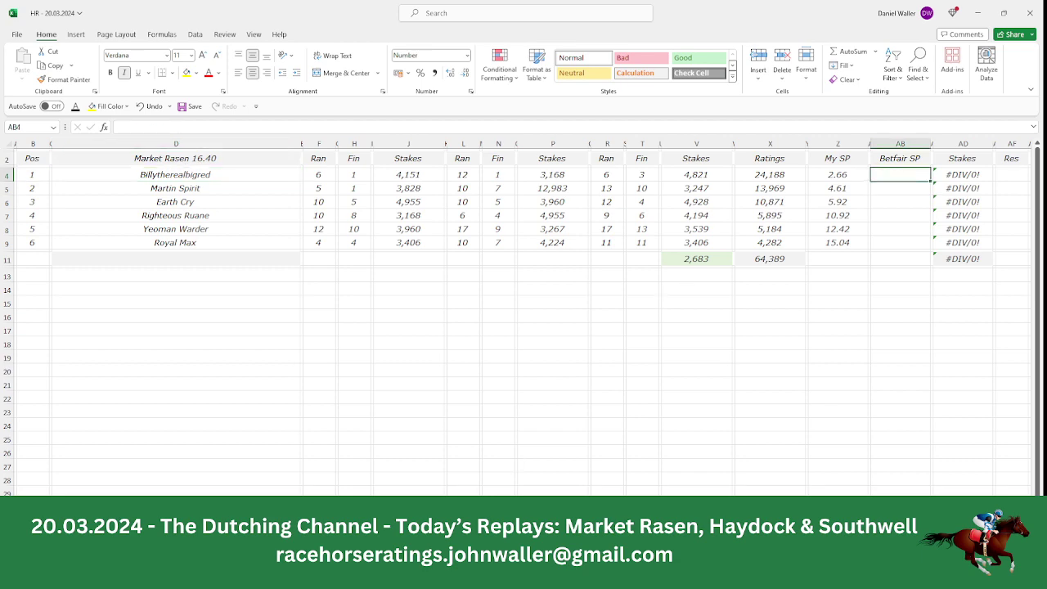
key(alt+Tab)
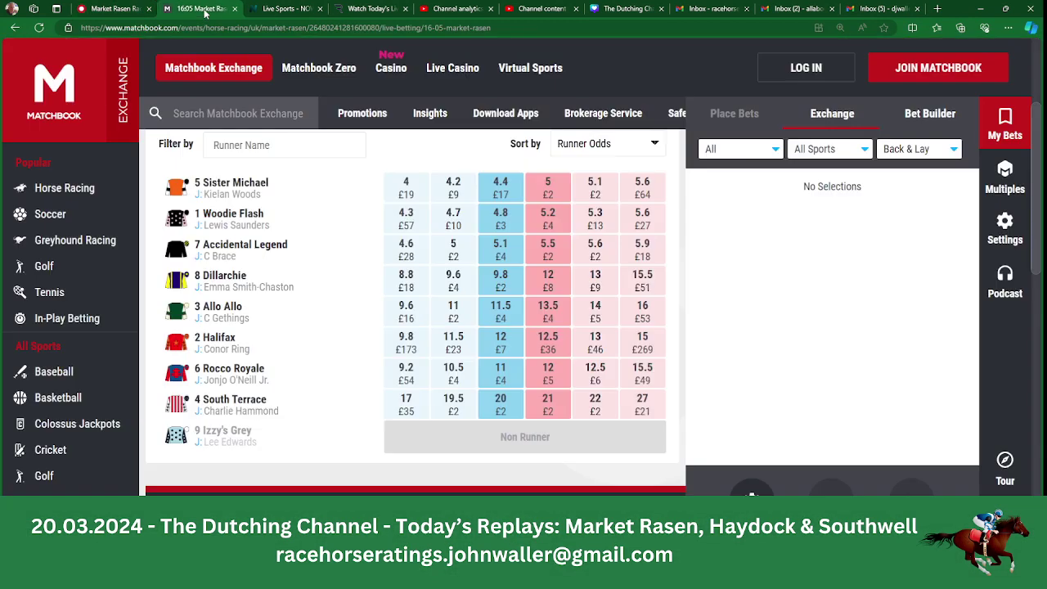
click(200, 9)
scroll(695, 207, up, 3)
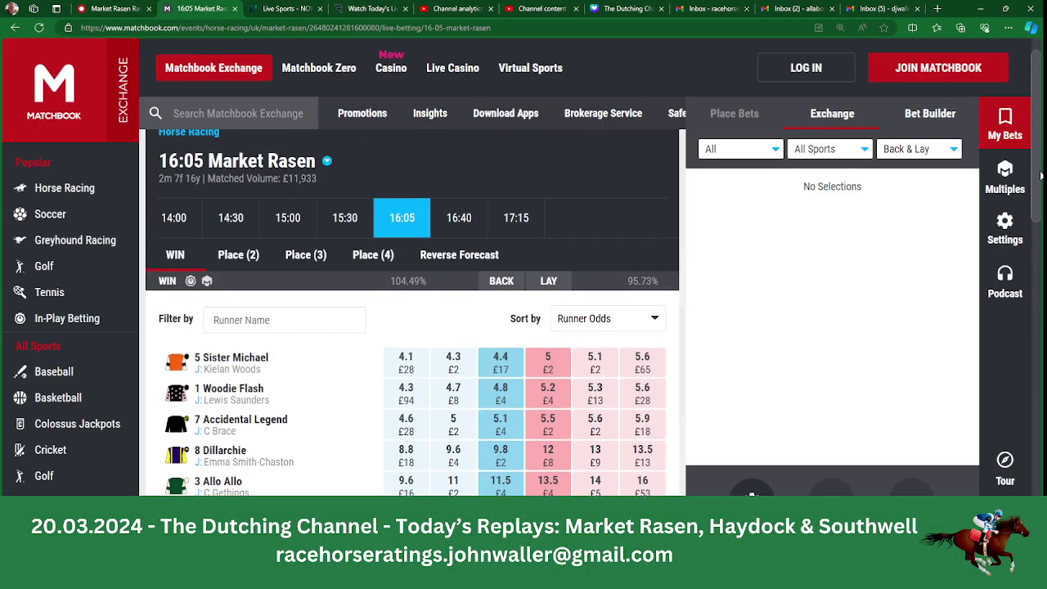
click(459, 223)
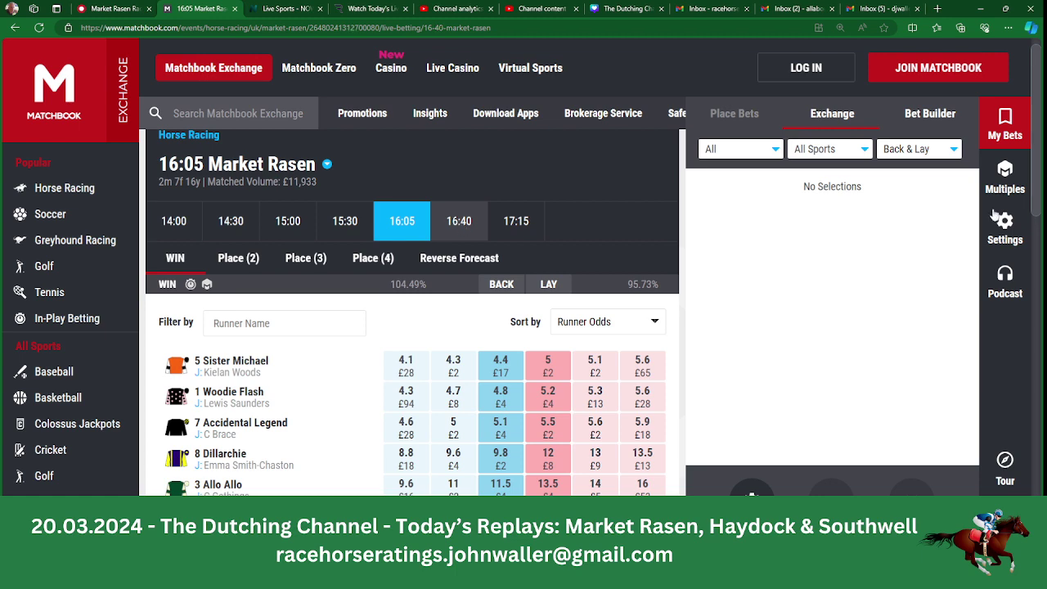
scroll(514, 168, down, 2)
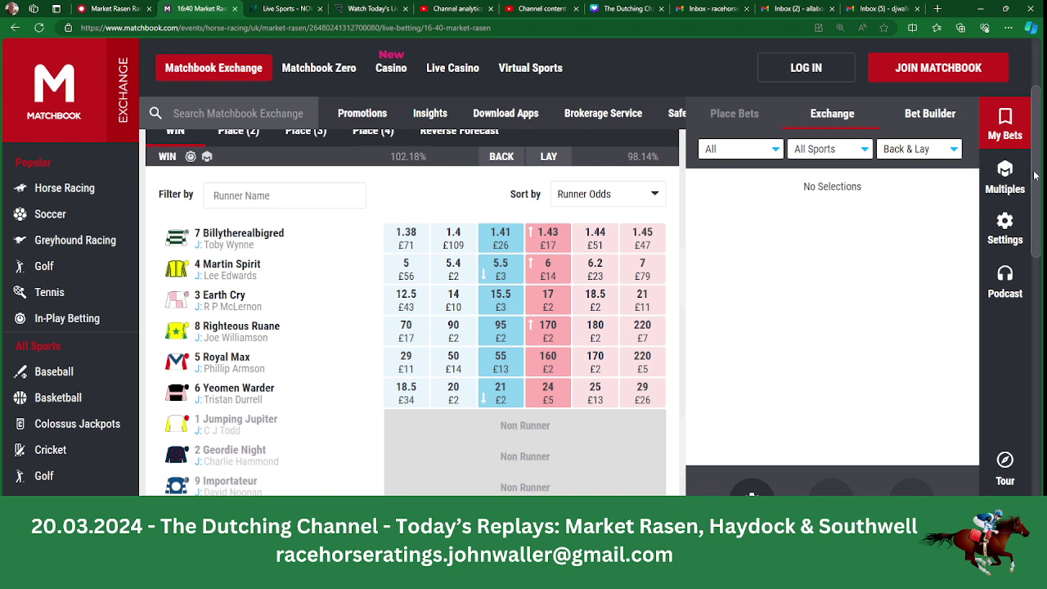
scroll(1037, 184, down, 1)
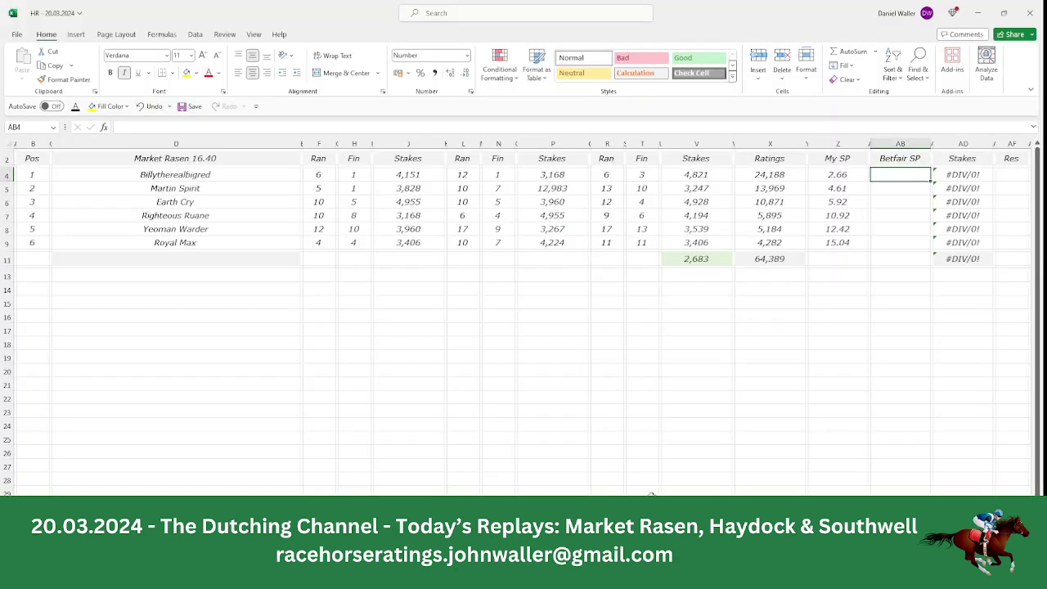
Enter 1.41 as Billytherealbigred's Betfair SP and overwrite its calculated stake with 50.
text(1.41)
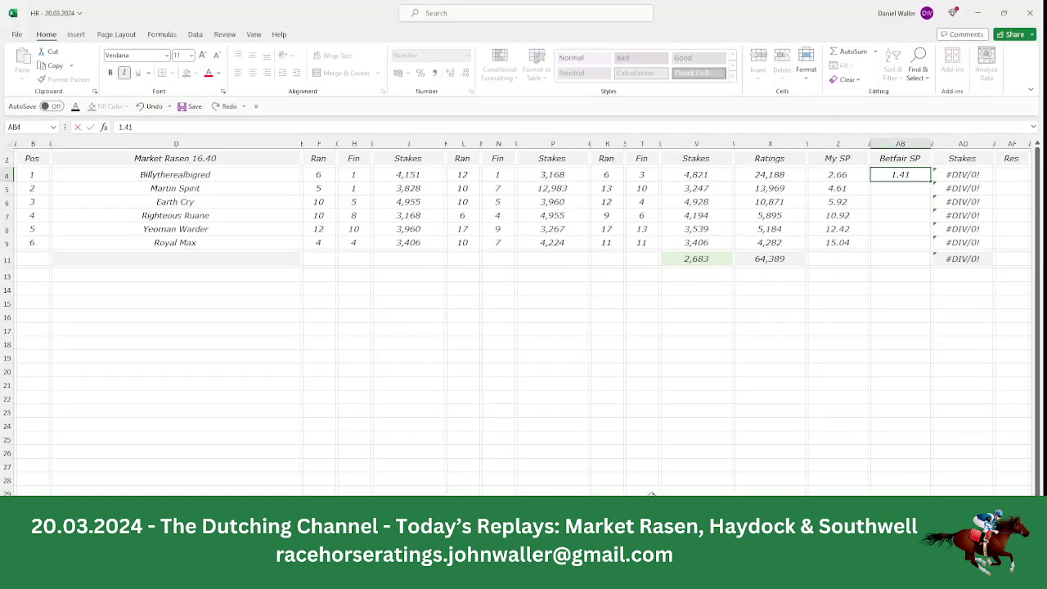
key(Tab)
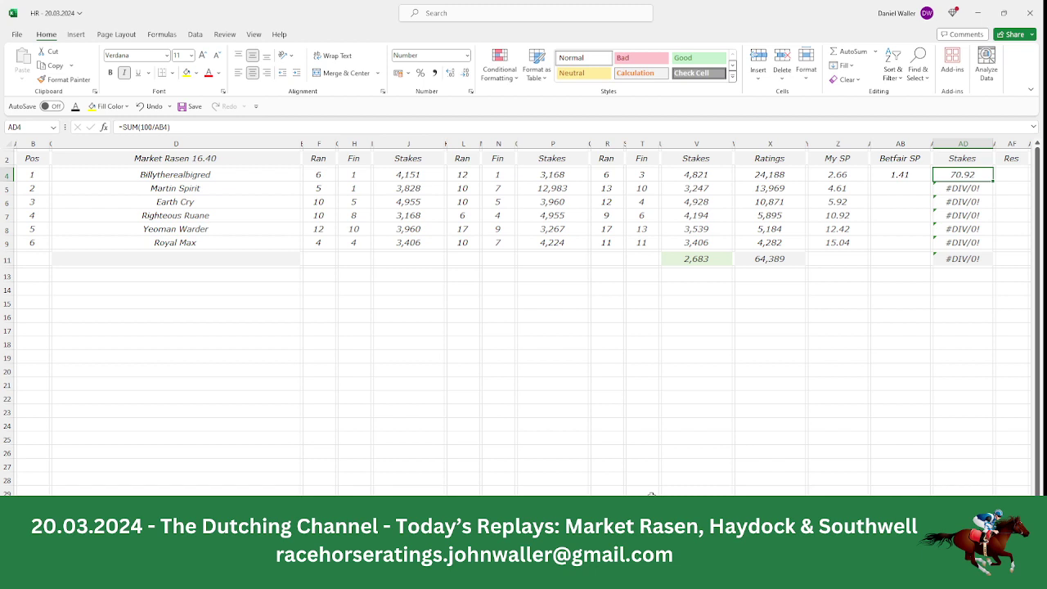
text(50)
key(Return)
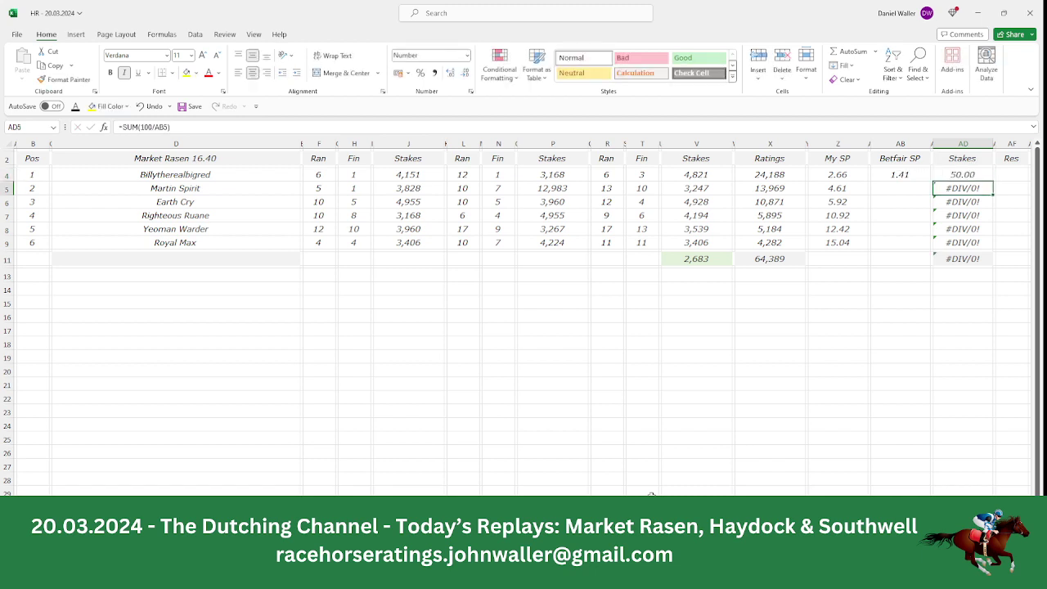
Clear the stake formulas of the five unbacked horses in the 16.40 race, Martin Spirit to Royal Max.
key(BackSpace)
key(Return)
key(BackSpace)
key(Return)
key(BackSpace)
key(Return)
key(BackSpace)
key(Return)
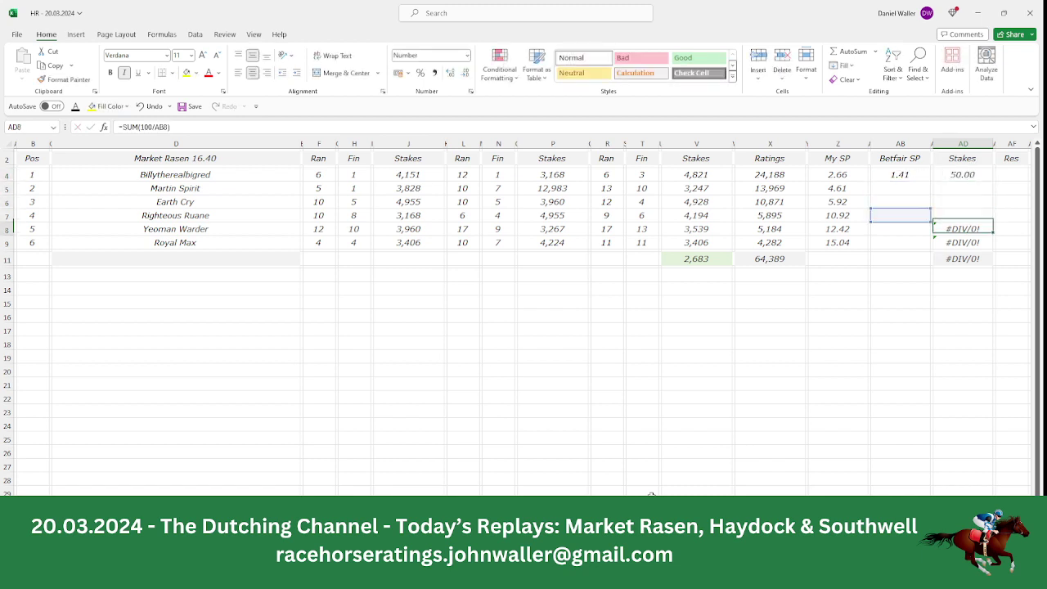
key(BackSpace)
key(Up)
key(Up)
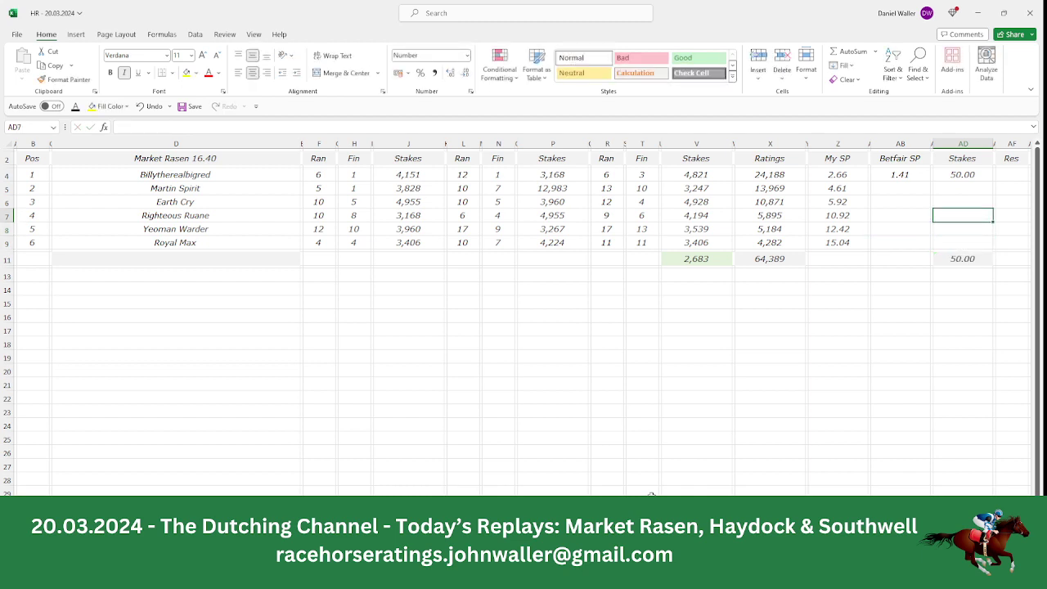
key(alt+Tab)
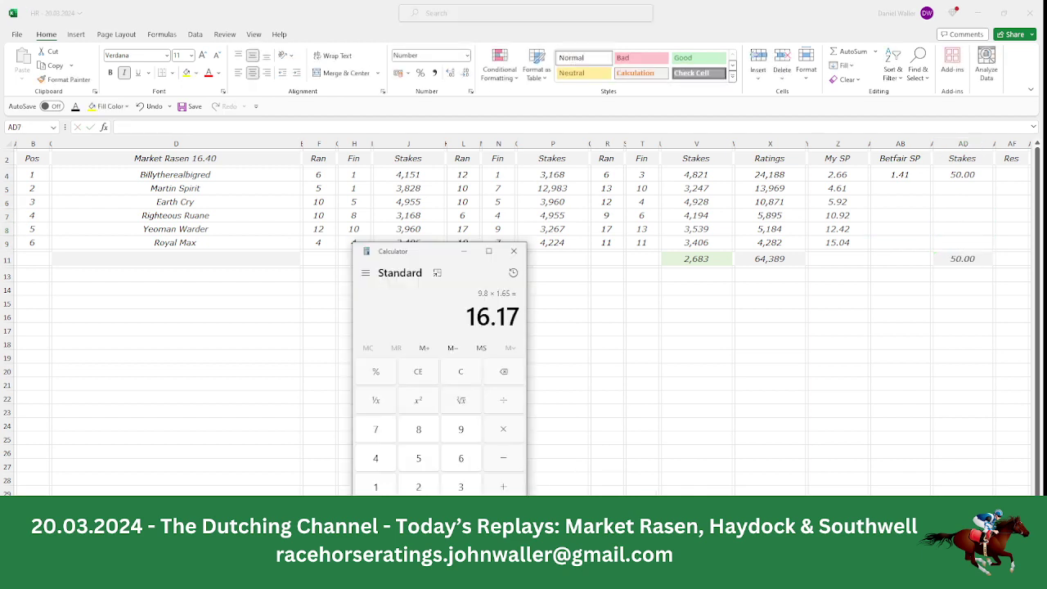
click(420, 454)
text(0)
click(493, 434)
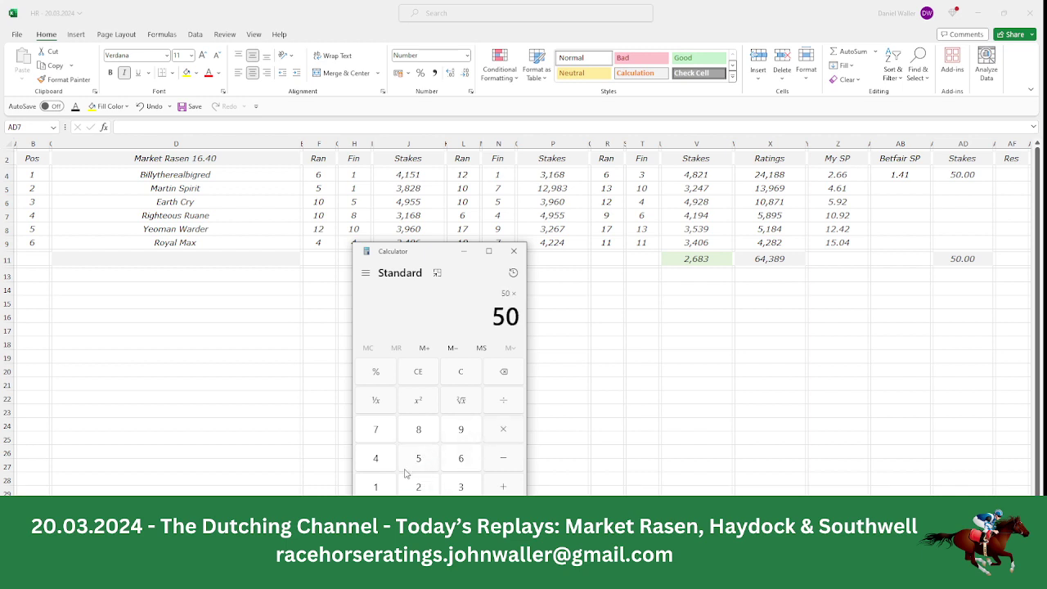
click(389, 489)
click(461, 516)
click(387, 462)
click(384, 484)
click(503, 516)
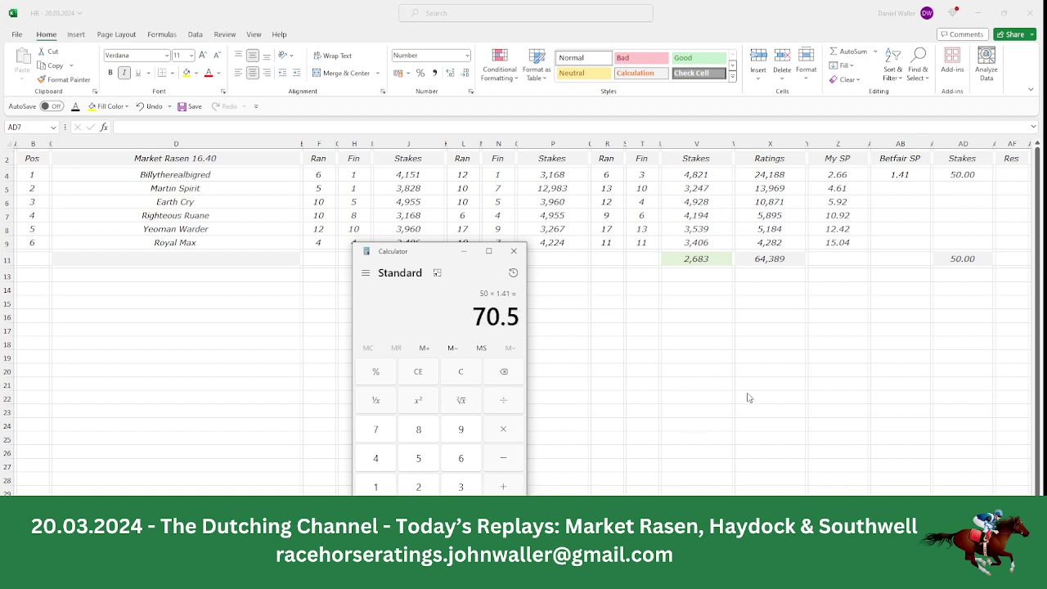
Switch back to the Excel workbook, select the Pos heading of the 16.40 sheet and save the workbook.
key(alt+Tab)
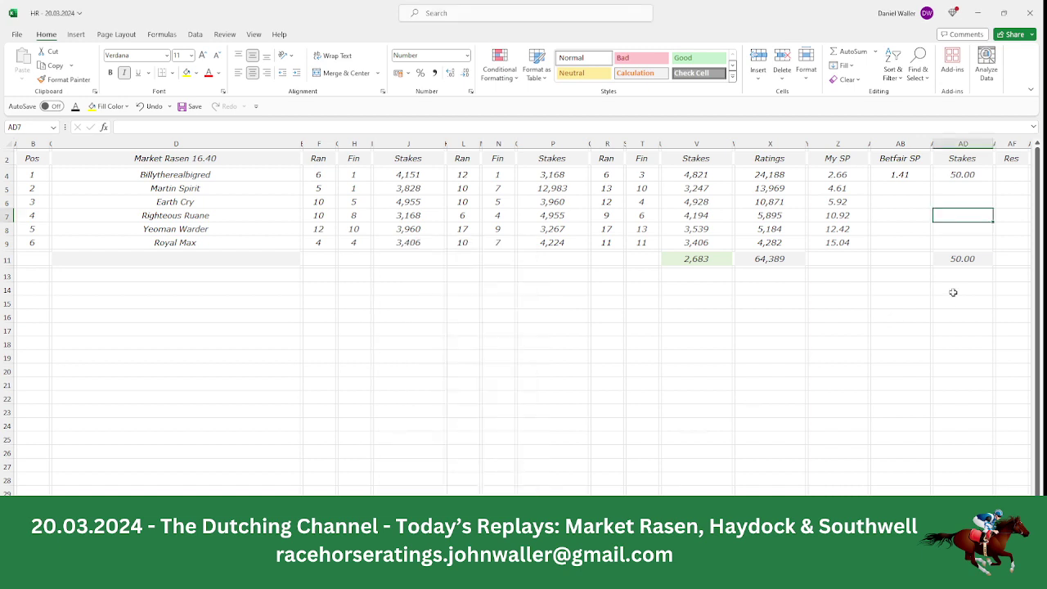
click(39, 159)
click(183, 108)
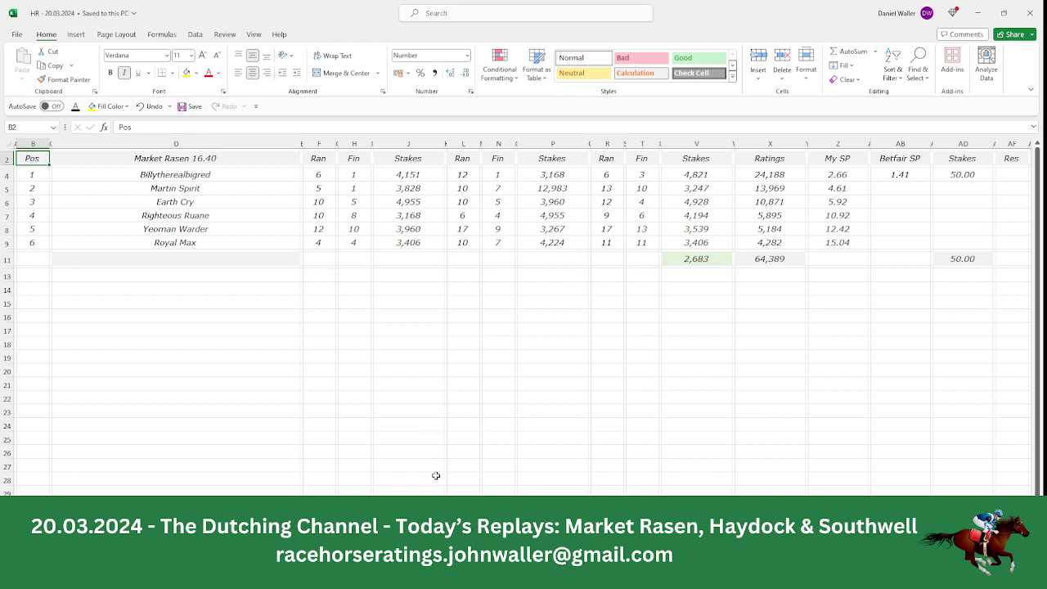
Switch to the browser and check the 5:15 Market Rasen racecard on Racing Post for non-runners.
click(543, 573)
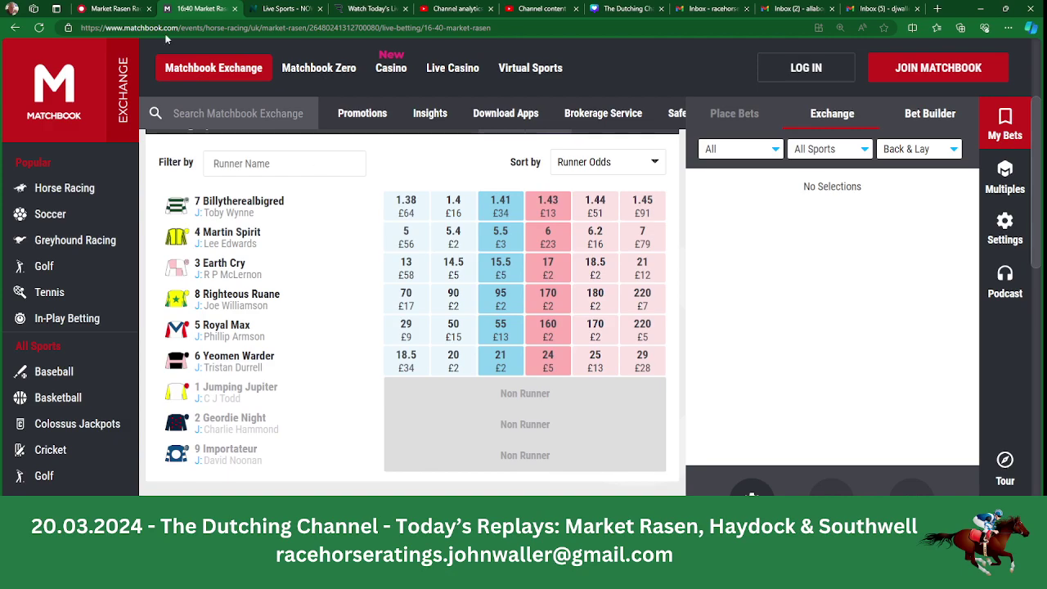
click(118, 16)
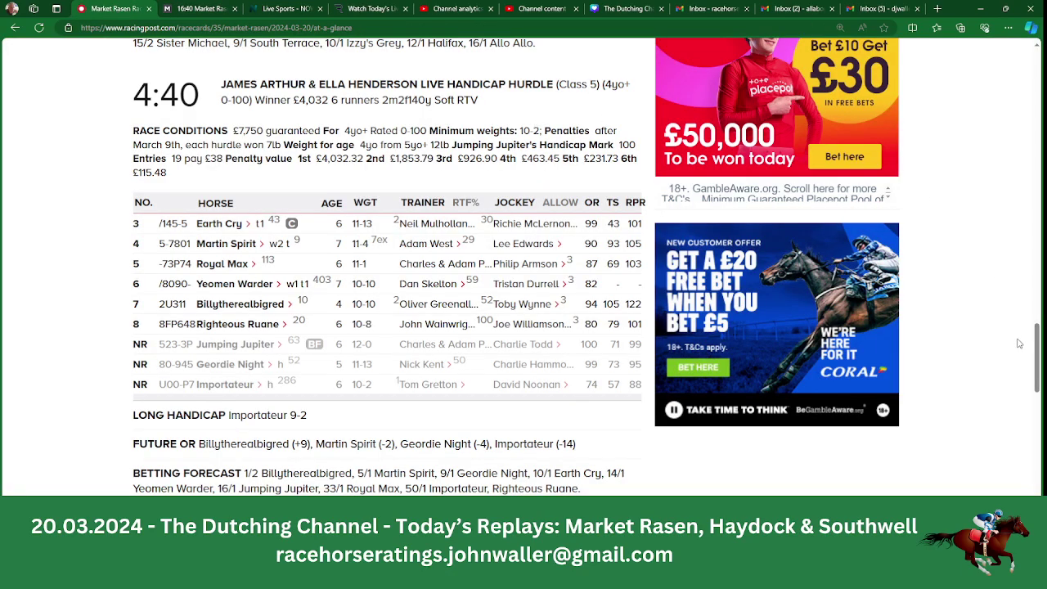
scroll(1039, 353, down, 5)
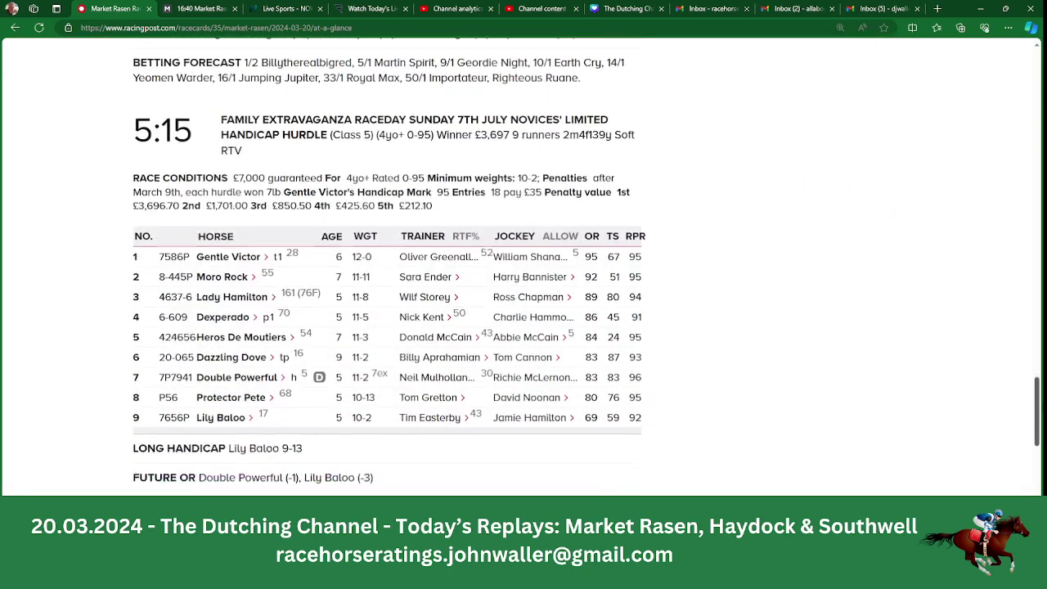
drag(1037, 403, 1037, 405)
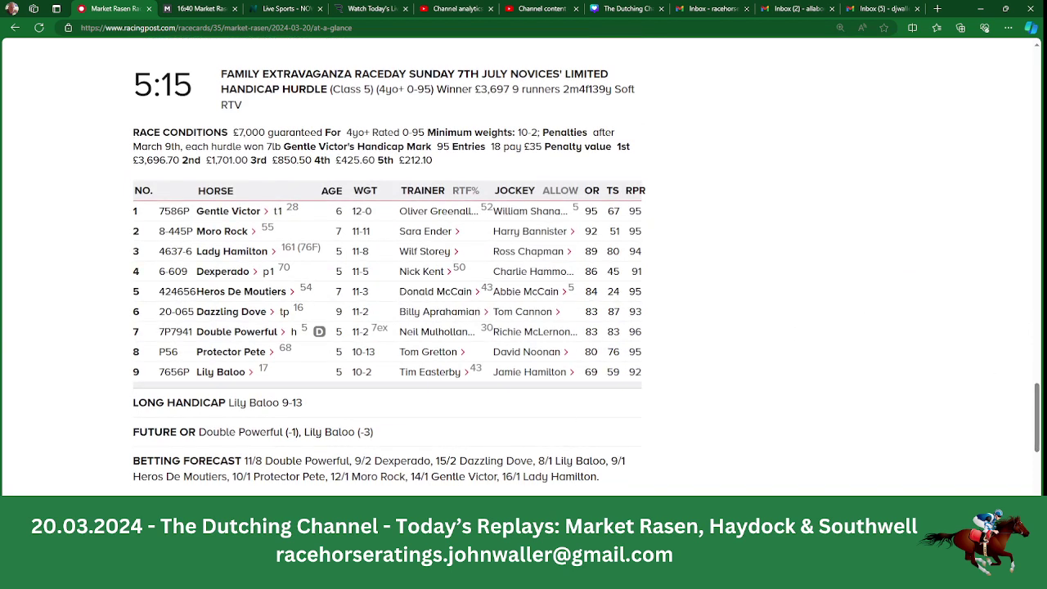
key(alt+Tab)
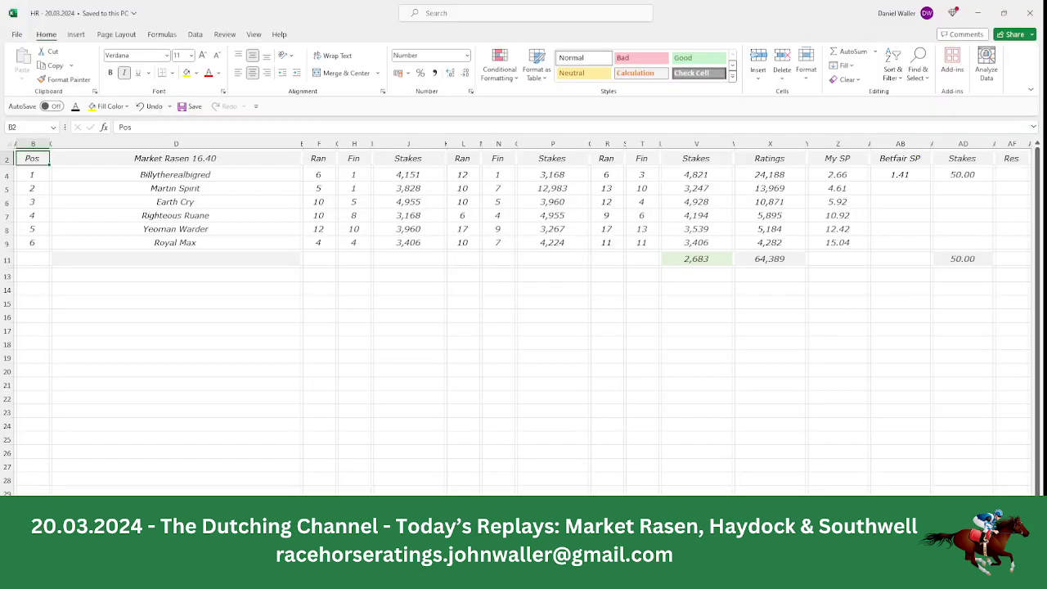
Go to the Market Rasen 17.15 sheet in the Excel workbook and select Double Powerful's Betfair SP cell.
key(ctrl+Page_Down)
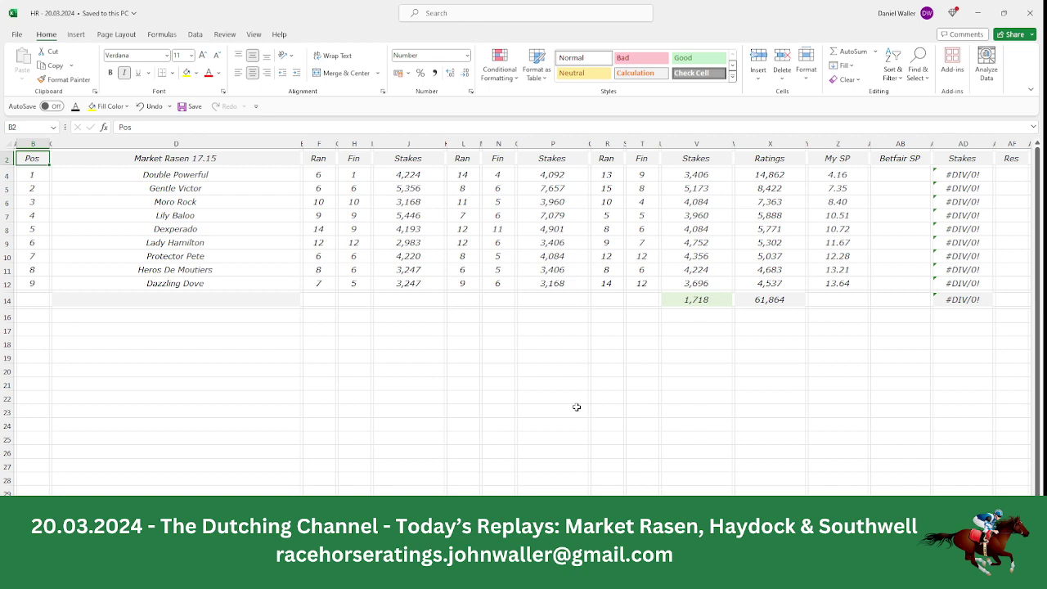
click(220, 178)
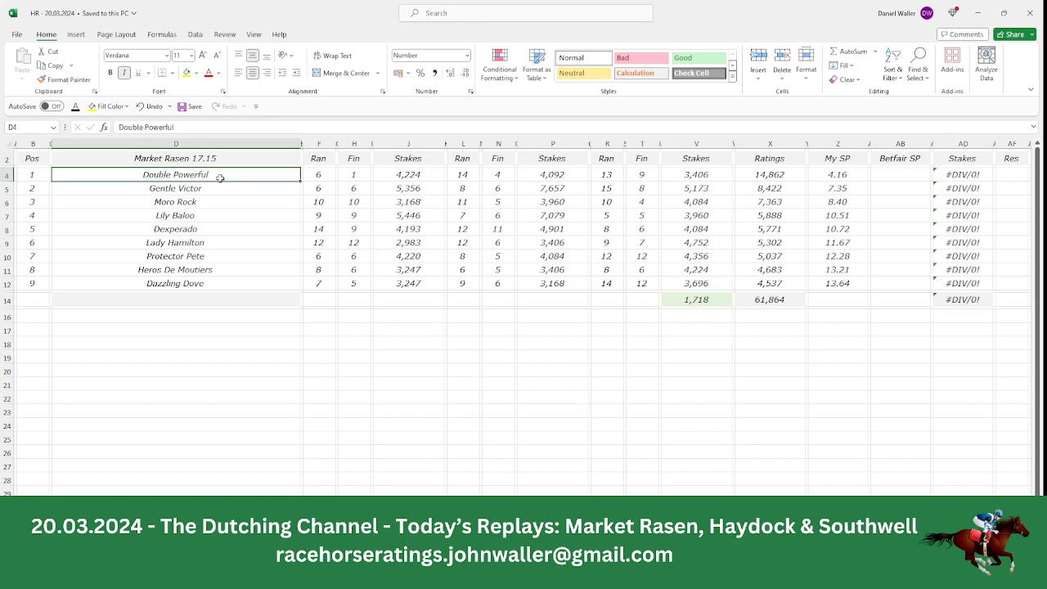
click(894, 176)
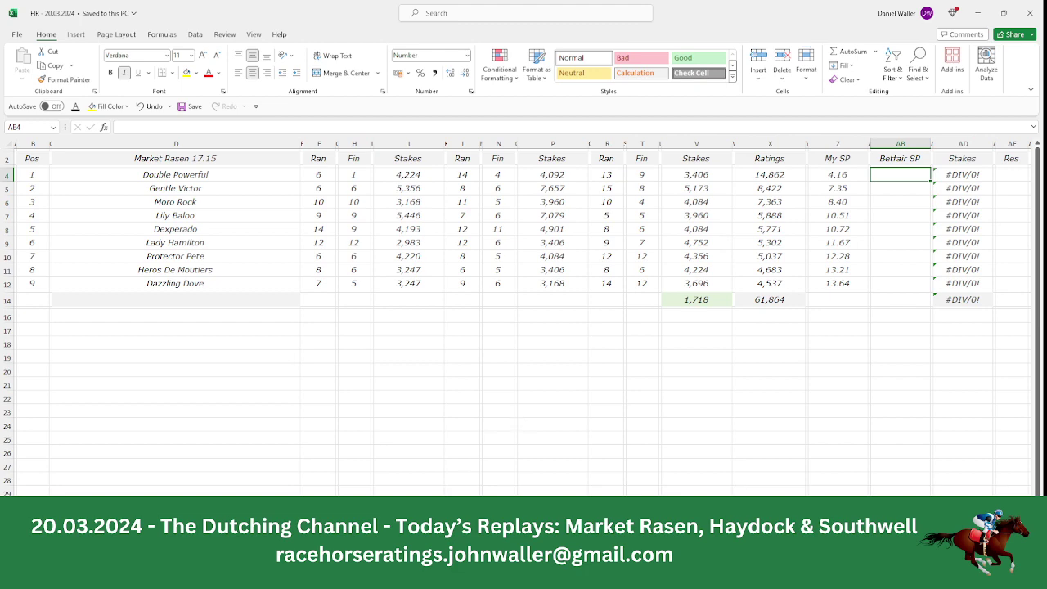
Switch to Matchbook in the browser and look up the runners' back odds in the 17:15 Market Rasen market.
key(alt+Tab)
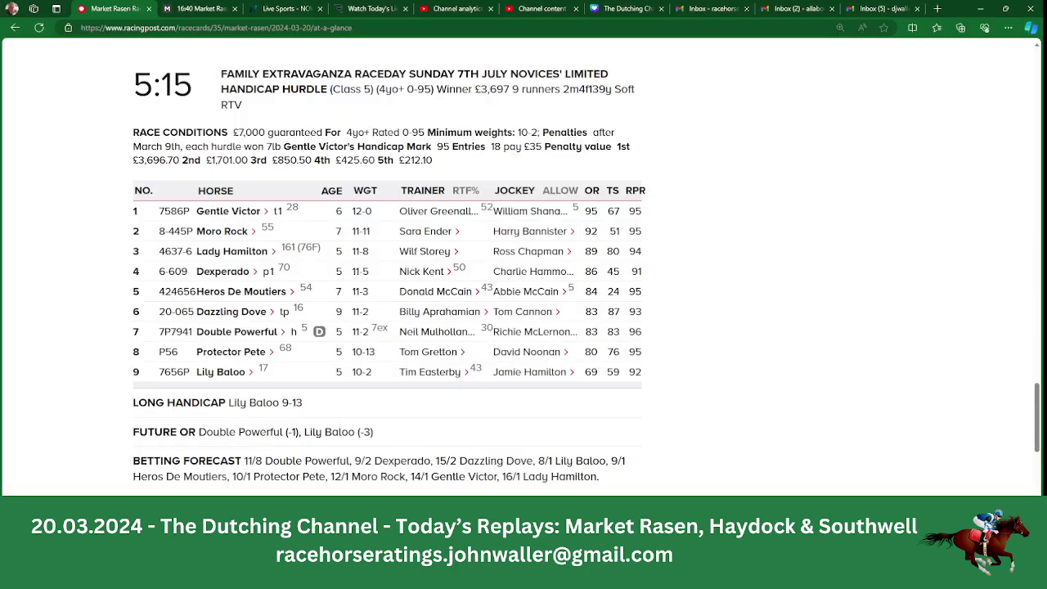
click(205, 16)
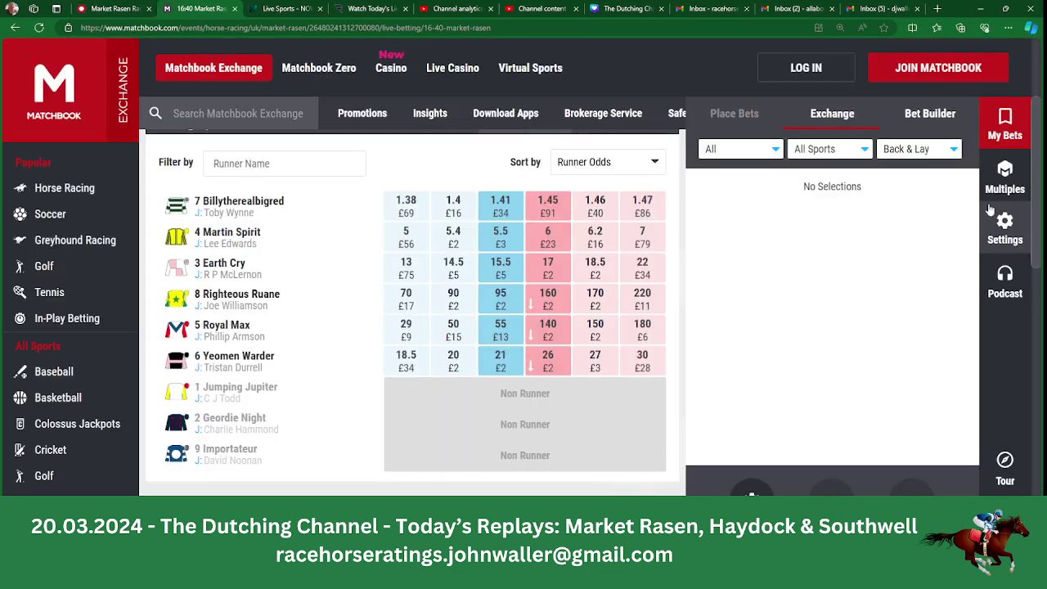
scroll(655, 199, up, 2)
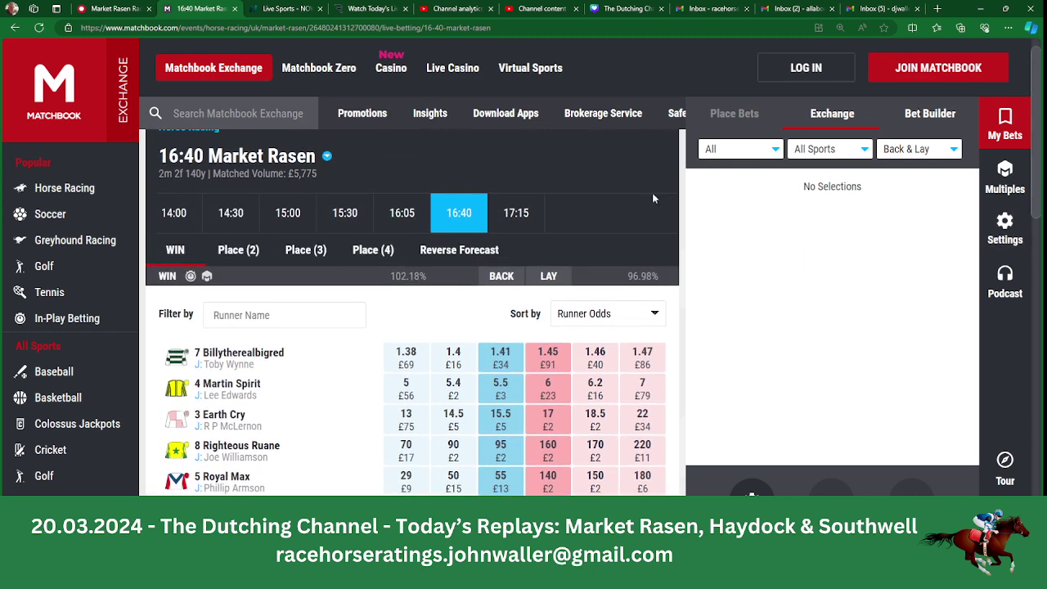
click(514, 217)
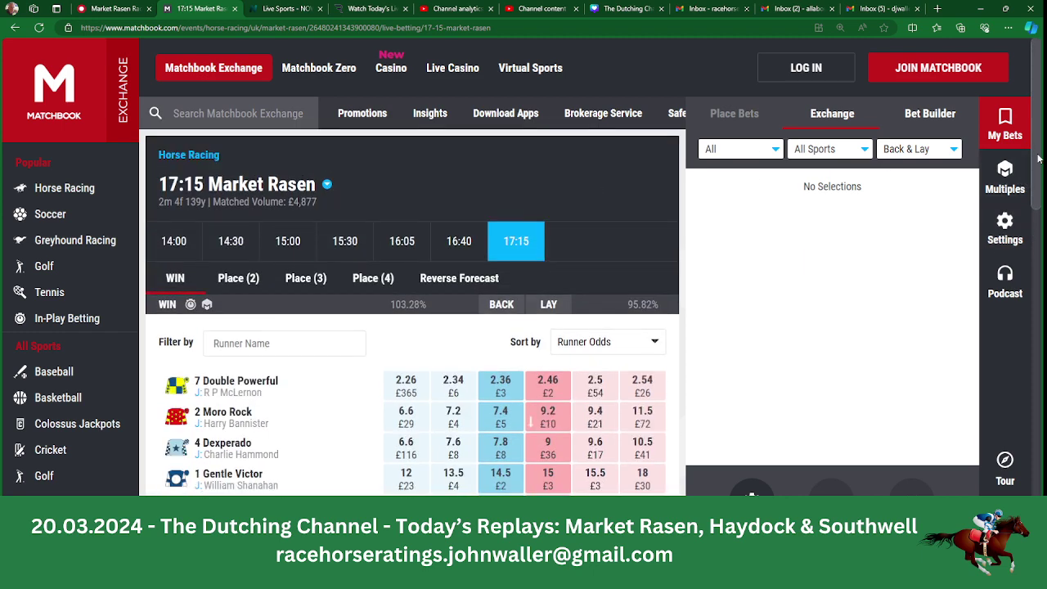
scroll(1039, 158, down, 3)
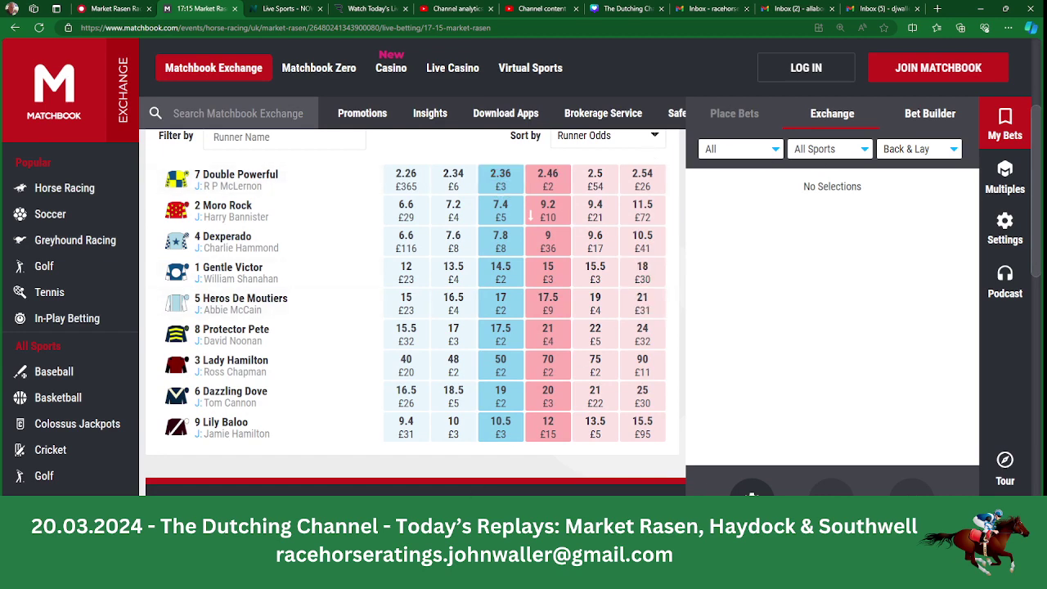
Return to the Excel workbook and enter 2.36 as Double Powerful's Betfair SP.
key(alt+Tab)
text(2)
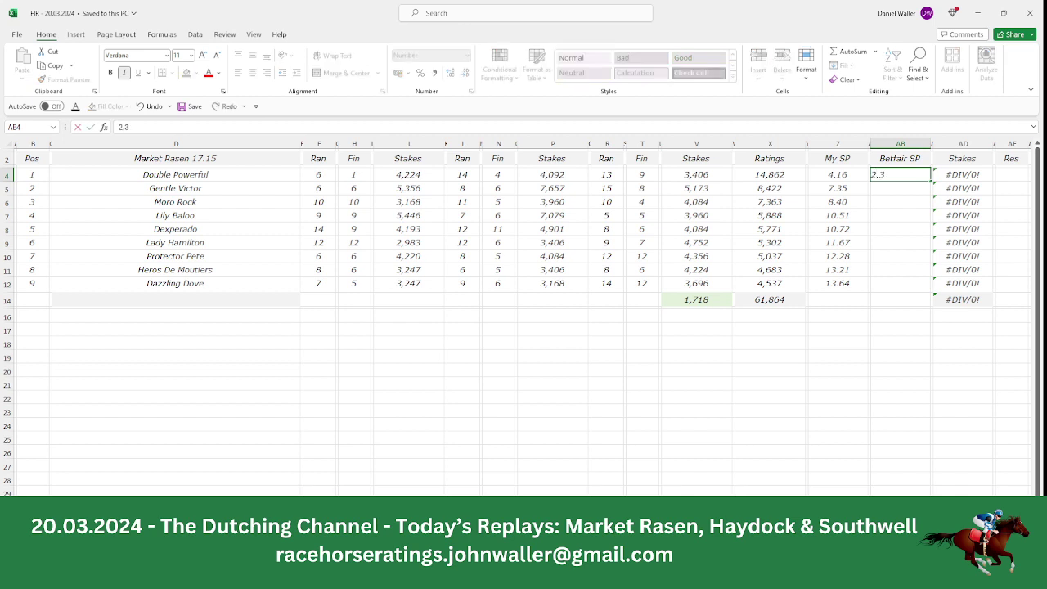
key(Tab)
key(Tab)
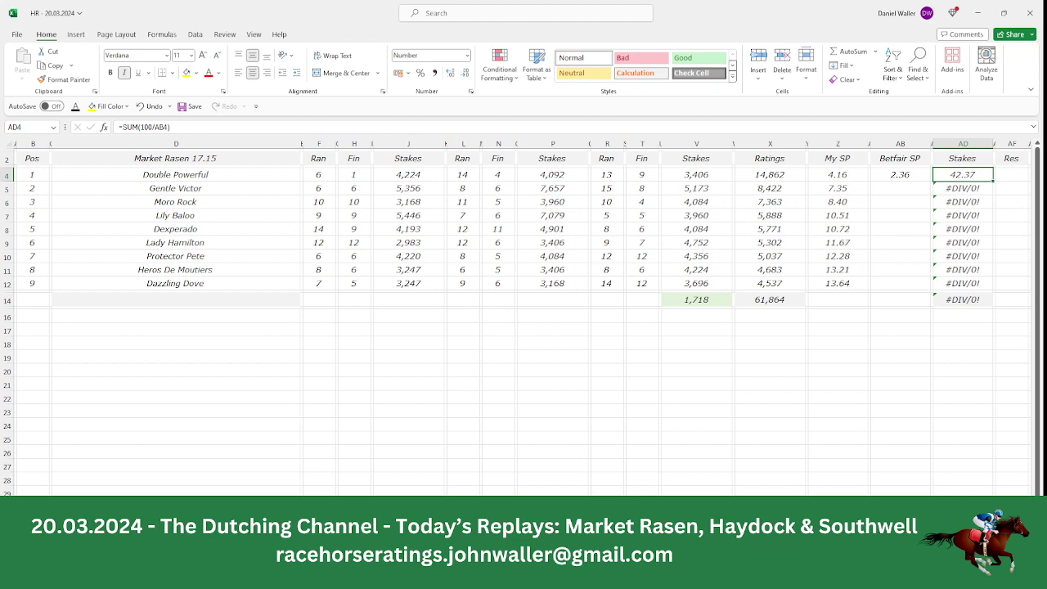
Look up Gentle Victor's back odds on Matchbook and enter 14.50 as its Betfair SP in the workbook.
key(Down)
key(Left)
key(Left)
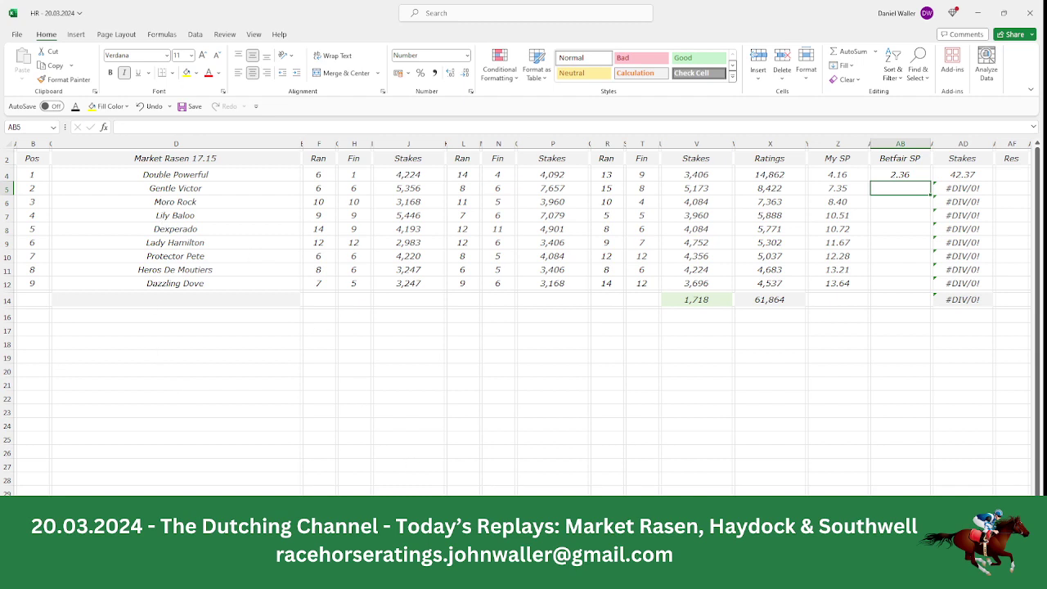
key(alt+Tab)
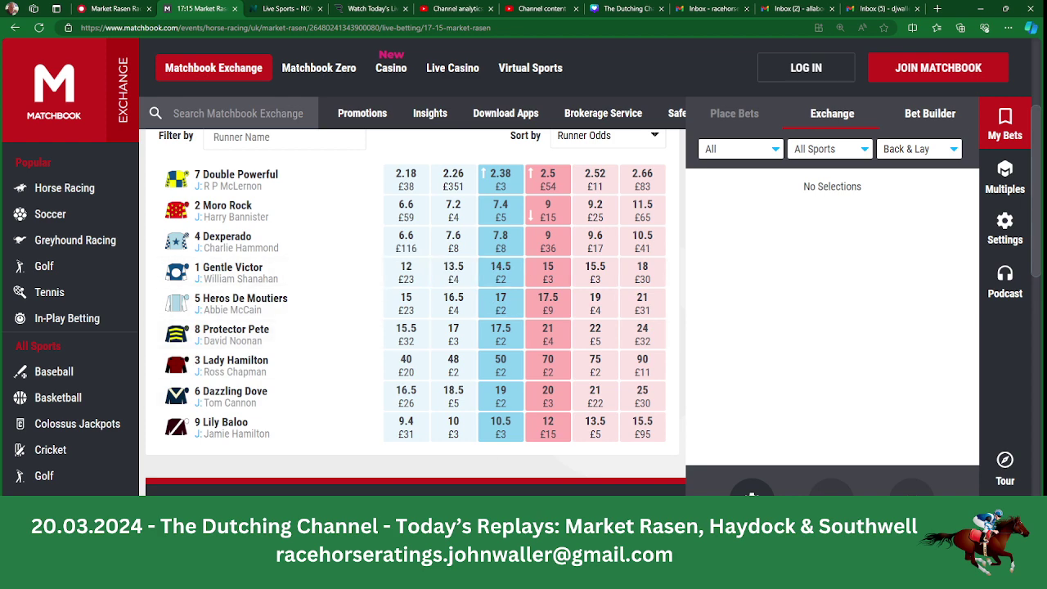
key(alt+Tab)
text(14.50)
key(Tab)
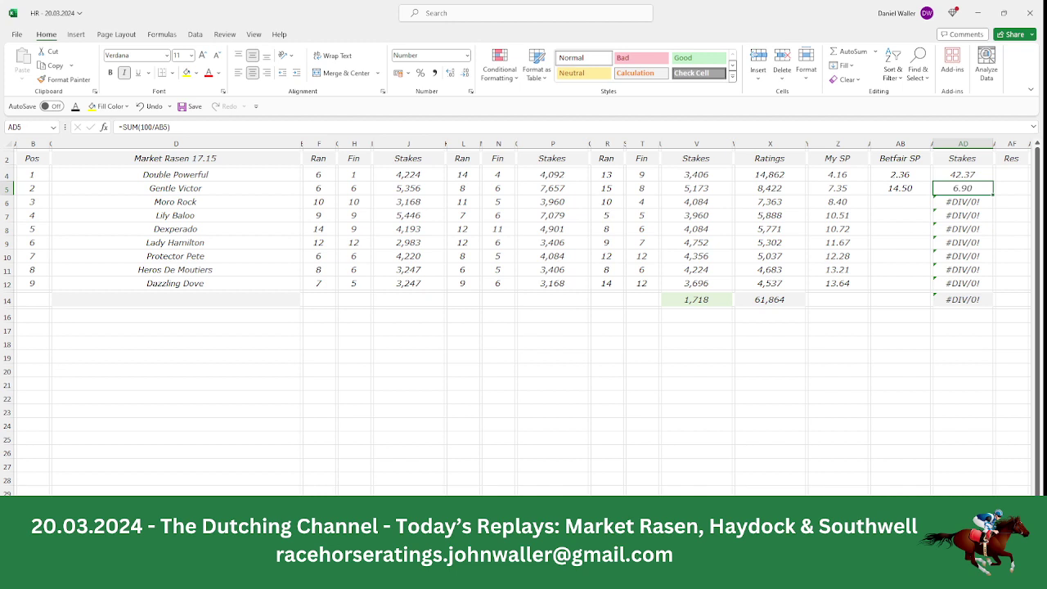
Check the sum of the first two horses' stakes and overwrite Moro Rock's stake formula with 0.73.
click(955, 176)
drag(955, 176, 955, 189)
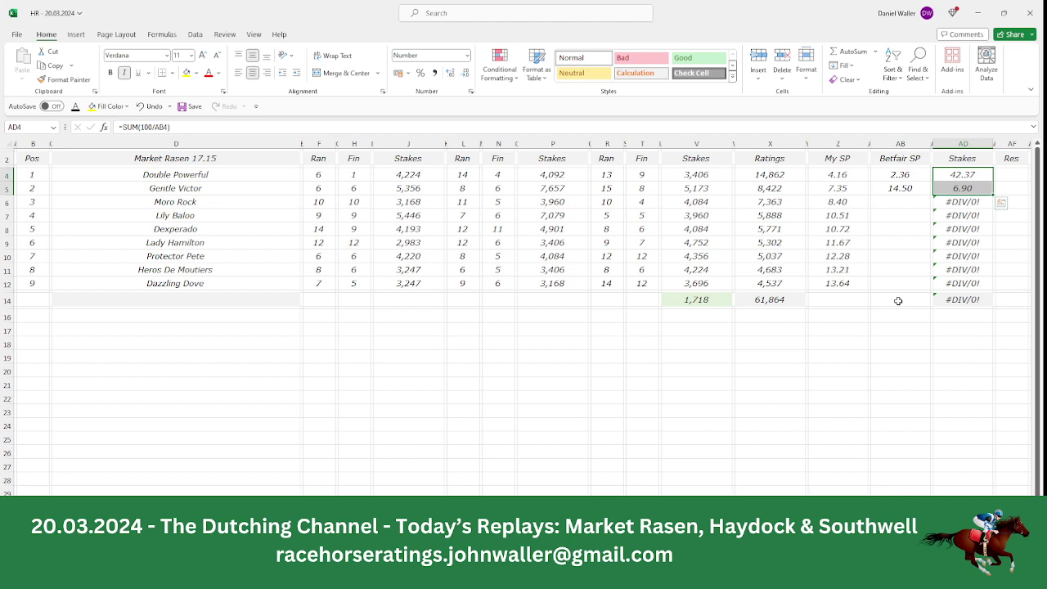
click(953, 206)
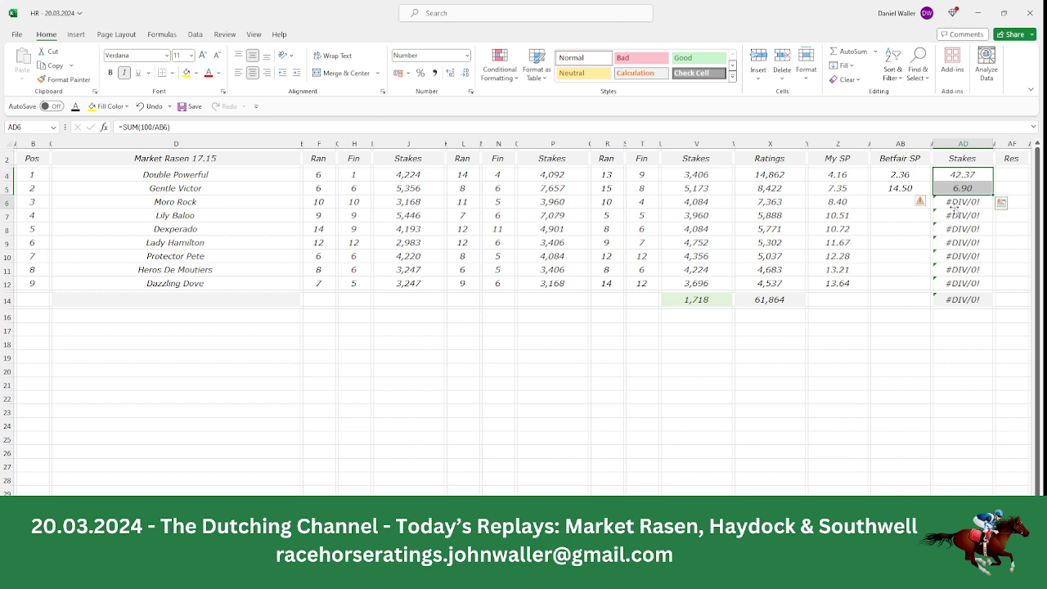
text(.7)
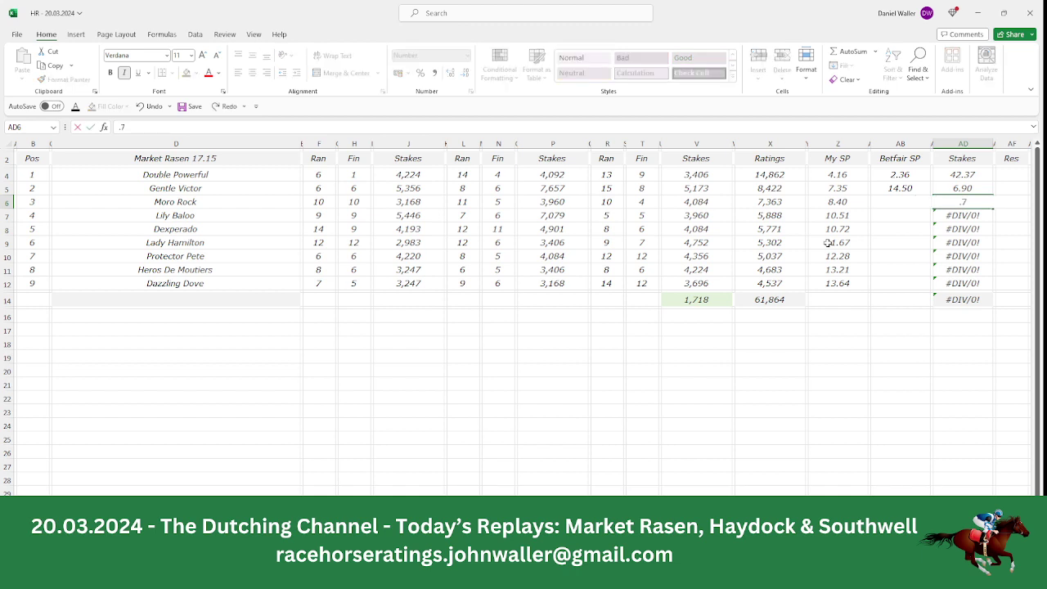
text(3)
key(Left)
Look up Moro Rock's back odds on Matchbook and enter 7.40 as its Betfair SP in the workbook.
key(Left)
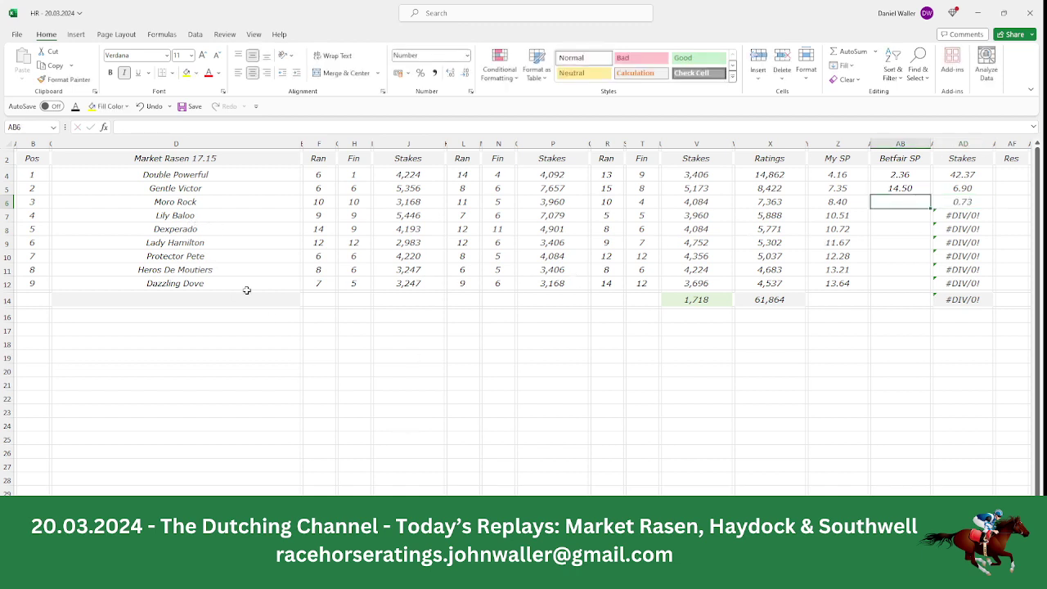
key(alt+Tab)
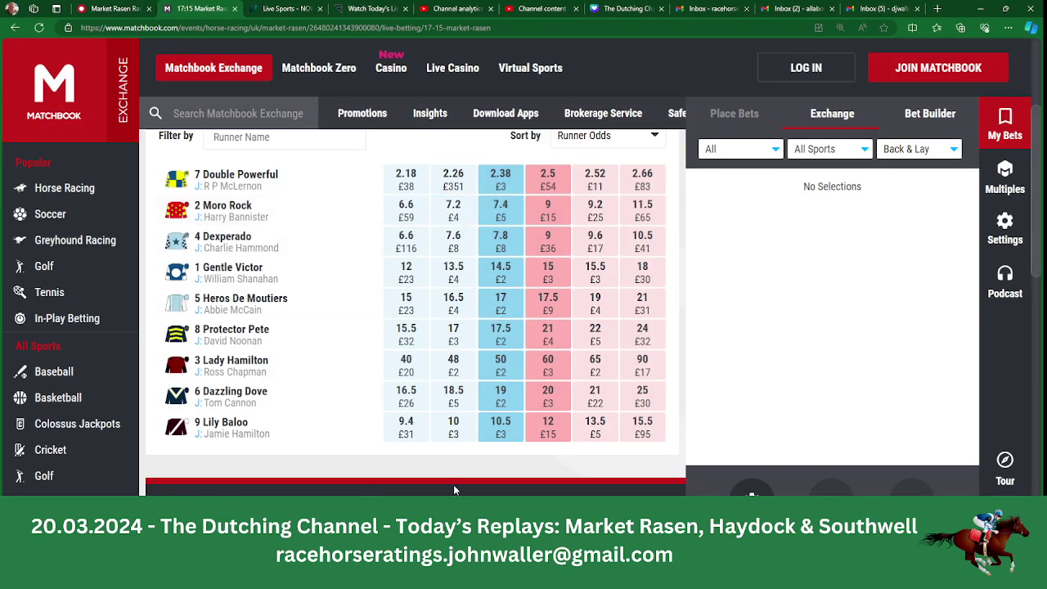
key(alt+Tab)
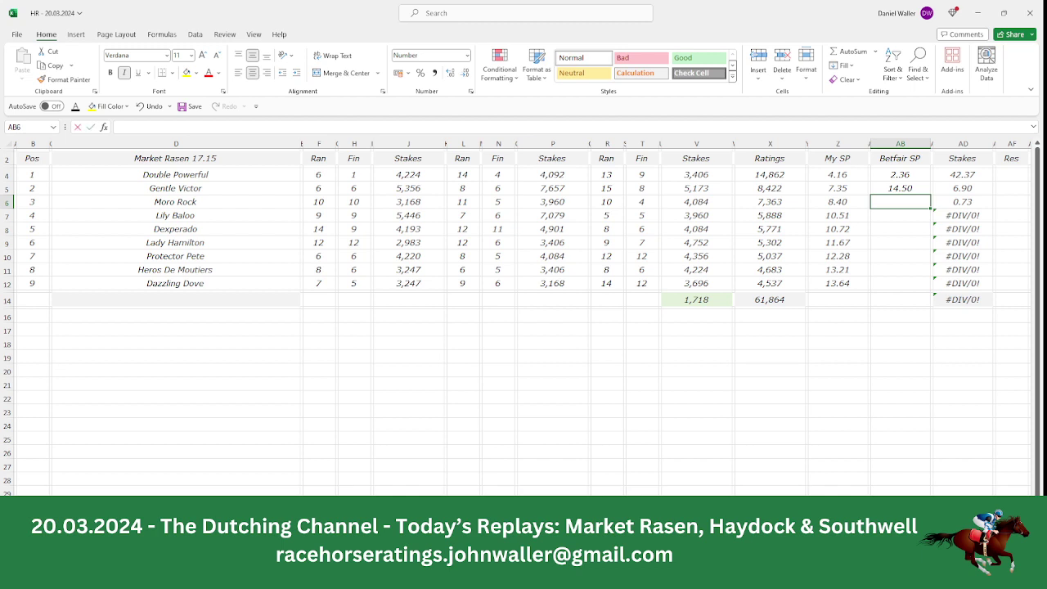
text(7.)
key(Return)
Clear the stake formulas of the last six horses in the 17.15 race, Lily Baloo to Dazzling Dove.
key(Right)
key(Right)
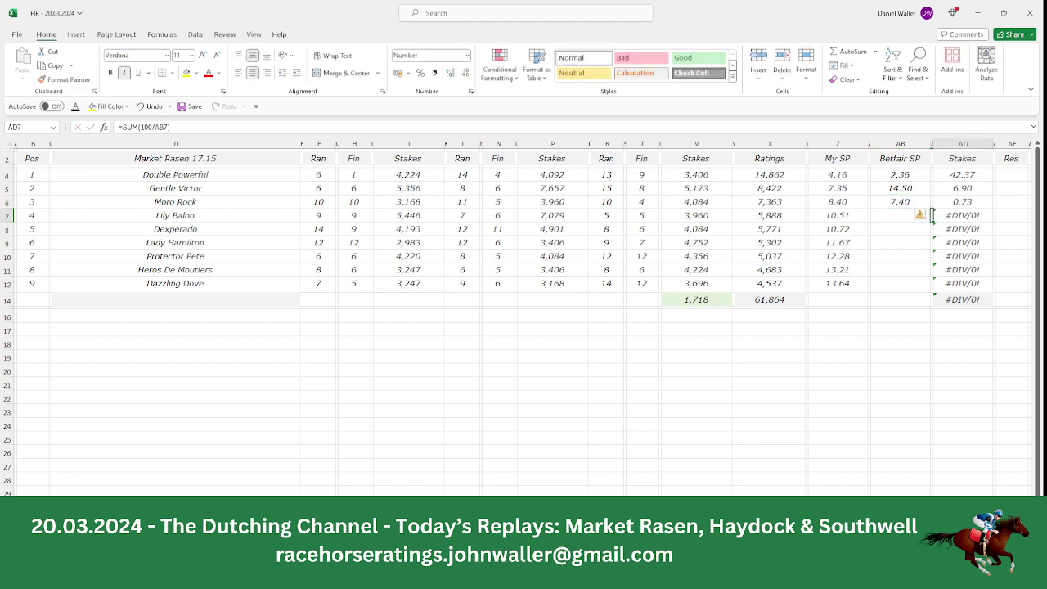
key(BackSpace)
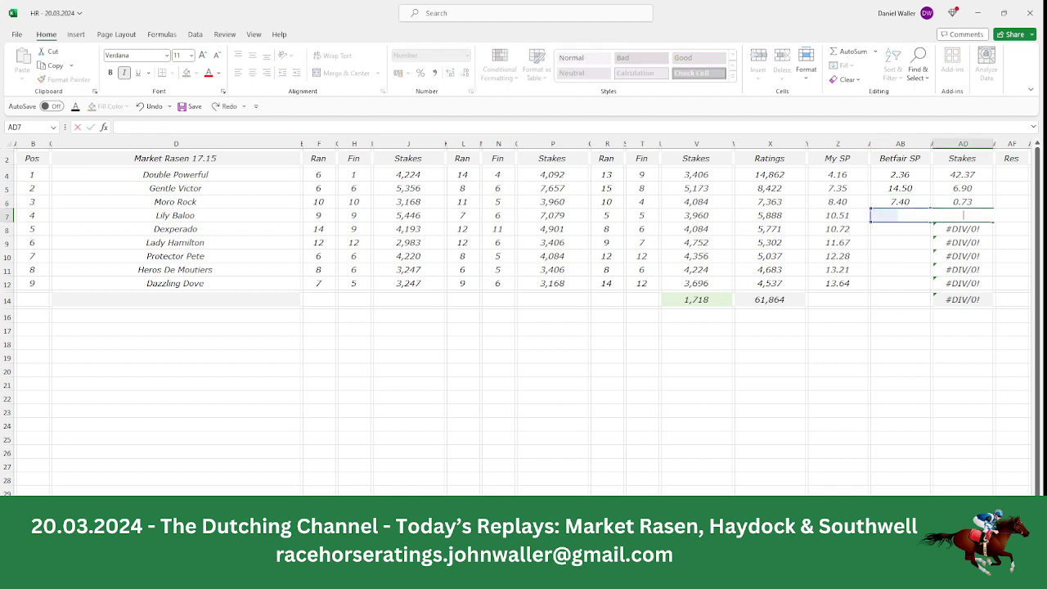
key(Return)
key(BackSpace)
key(Return)
key(BackSpace)
key(Return)
key(BackSpace)
key(Return)
key(BackSpace)
key(Return)
key(BackSpace)
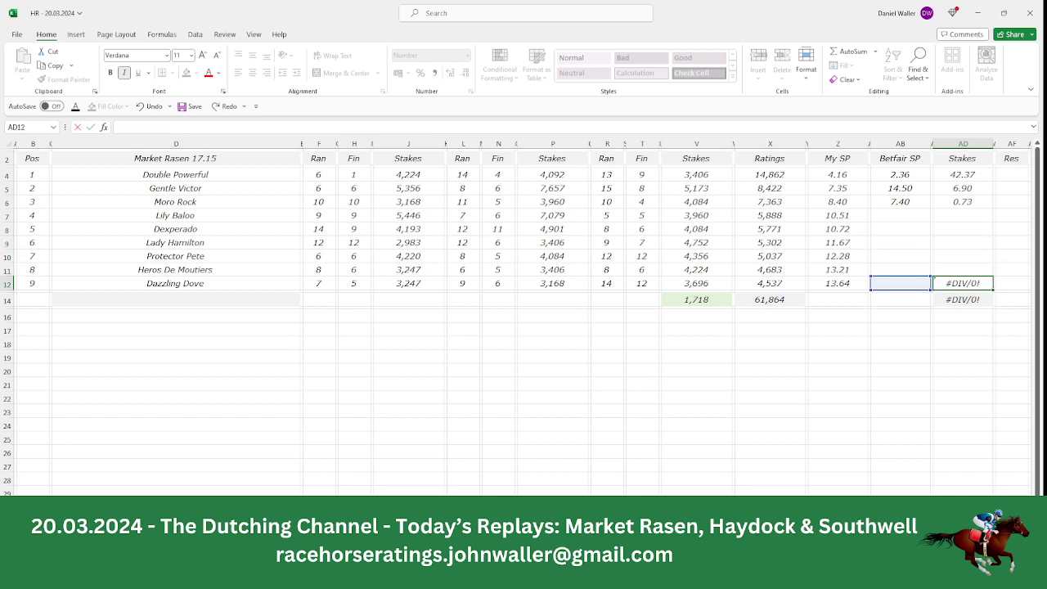
key(Up)
key(Up)
key(Up)
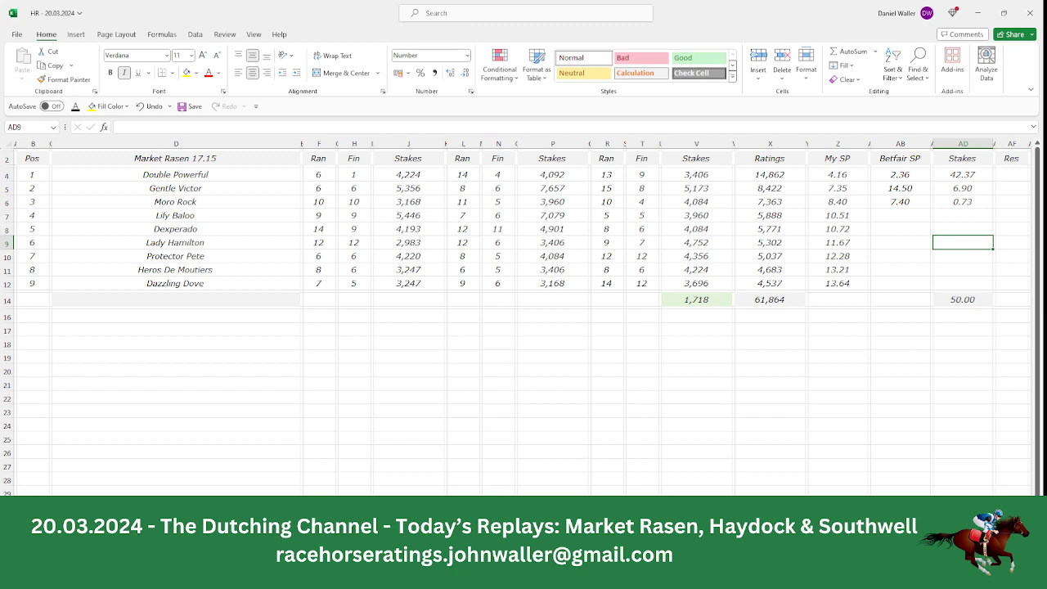
Look over the top-rated horses in the Market Rasen 17.15 race, select the Pos header cell and save the workbook.
click(222, 173)
key(Down)
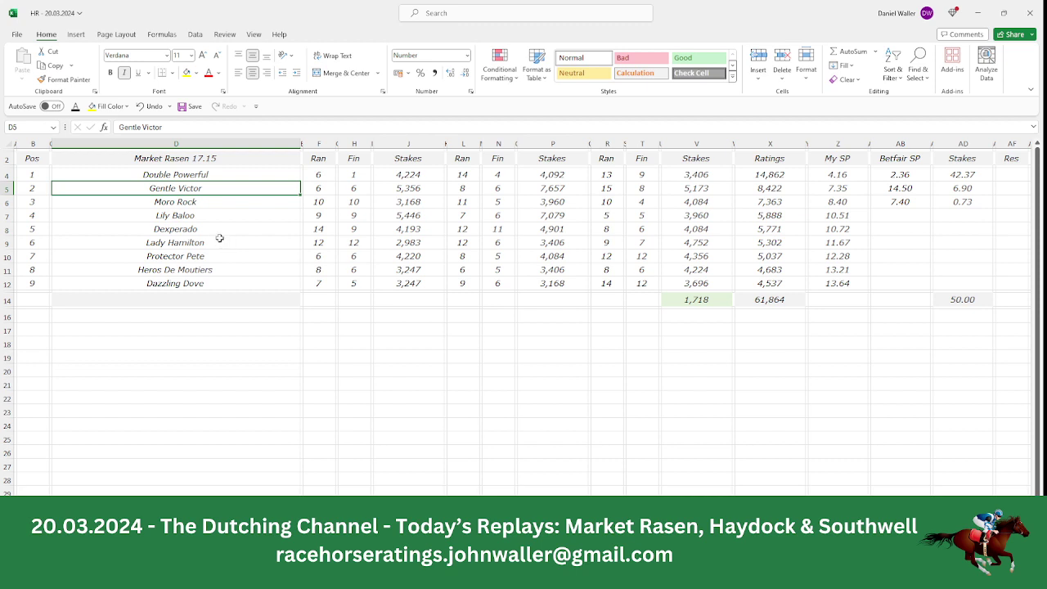
click(39, 159)
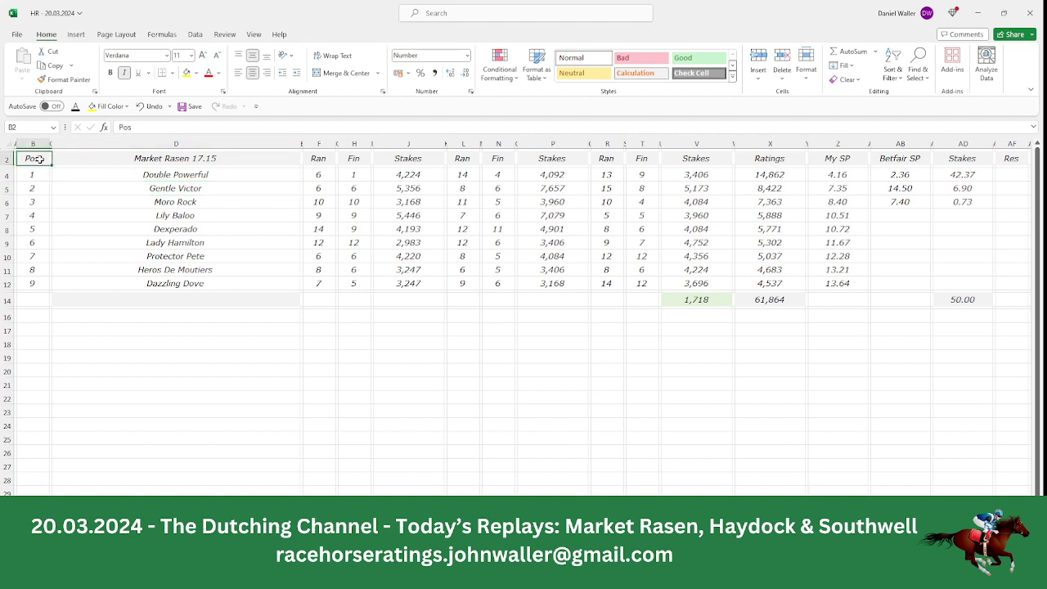
click(185, 107)
Switch to the Racing Post racecards and bring up the 2:15 runners in Haydock's At-a-Glance view.
key(alt+Tab)
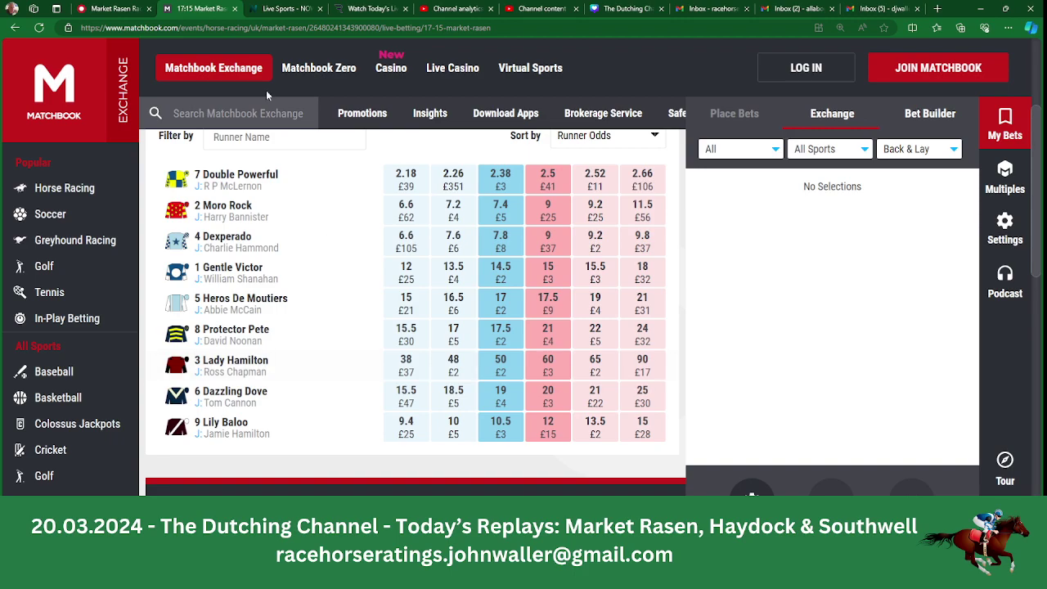
click(120, 8)
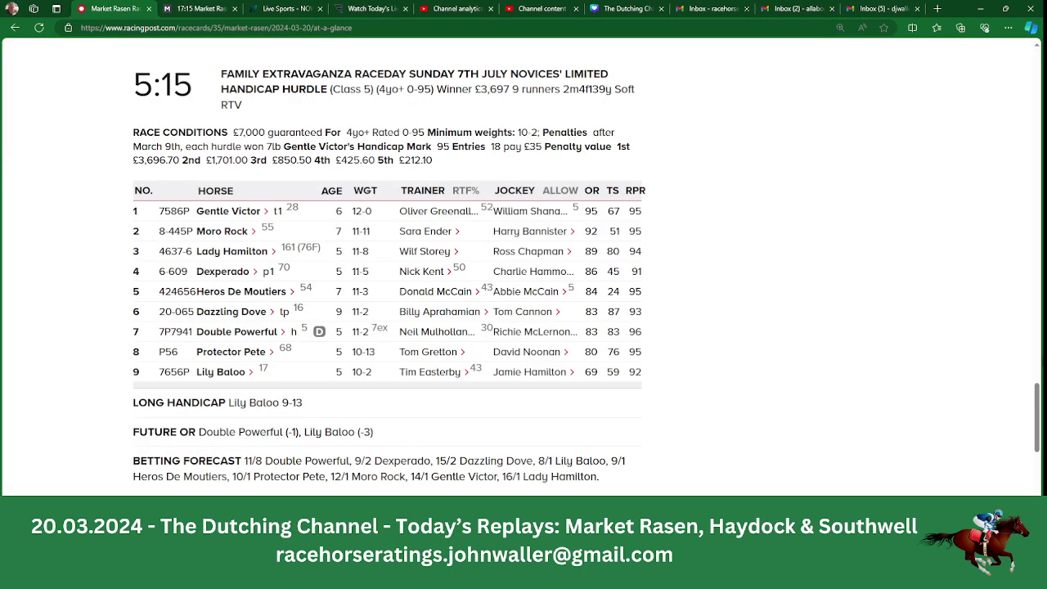
drag(1039, 397, 1039, 73)
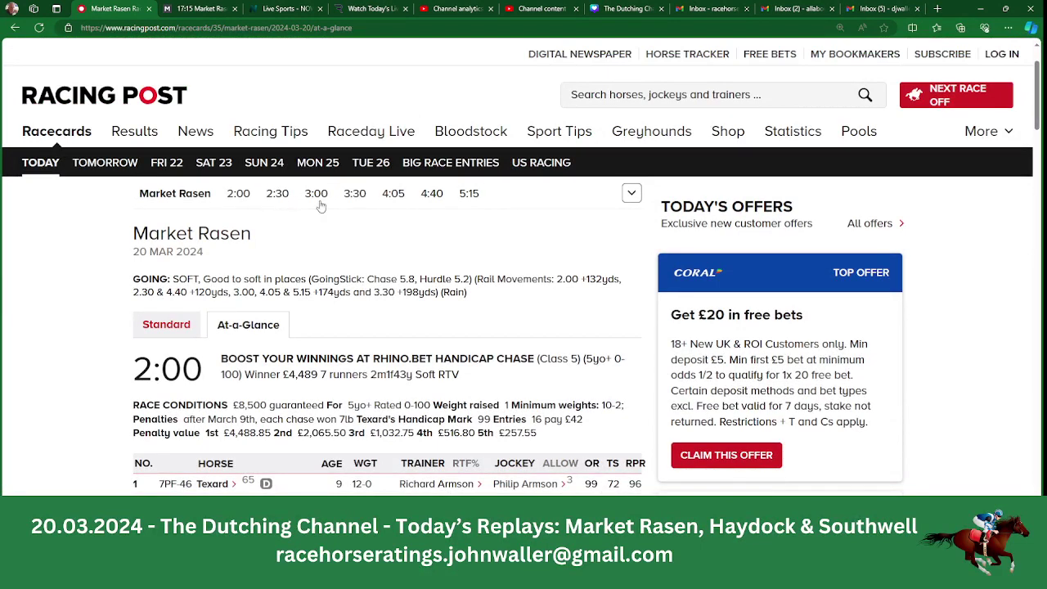
click(633, 194)
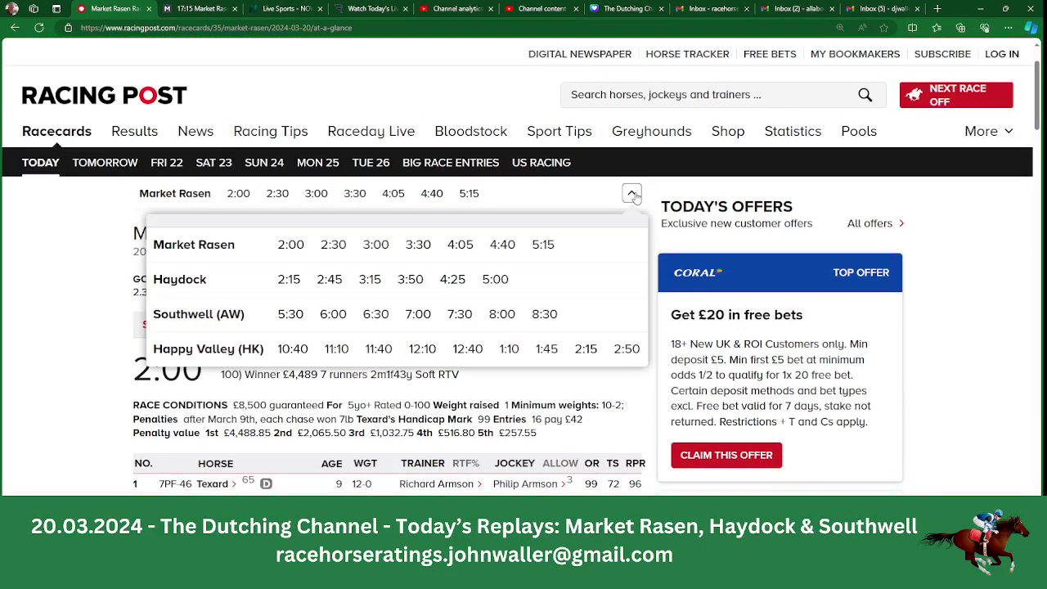
click(182, 281)
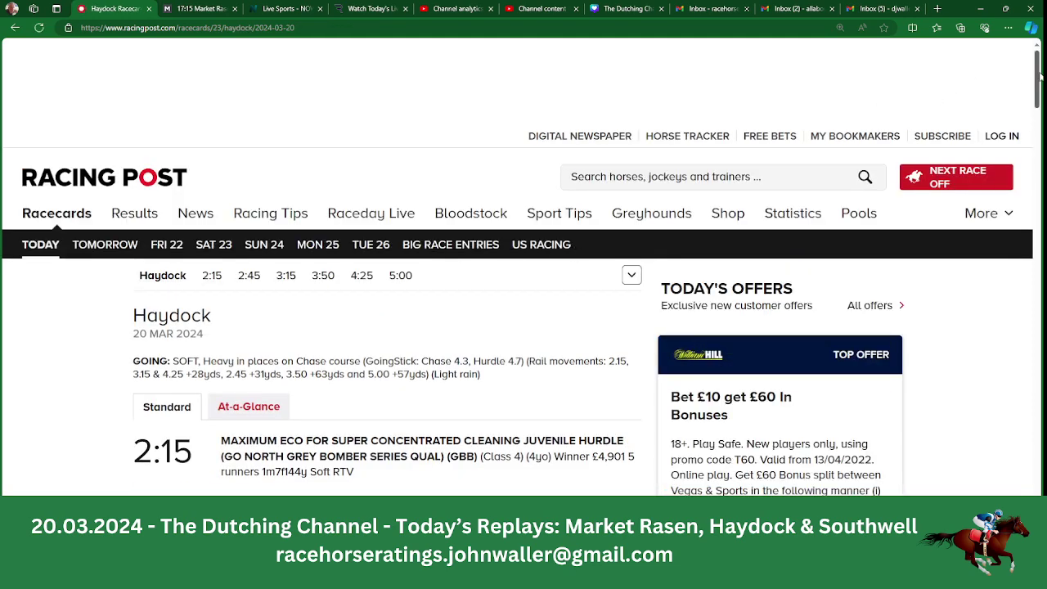
drag(1041, 75, 1041, 107)
click(263, 135)
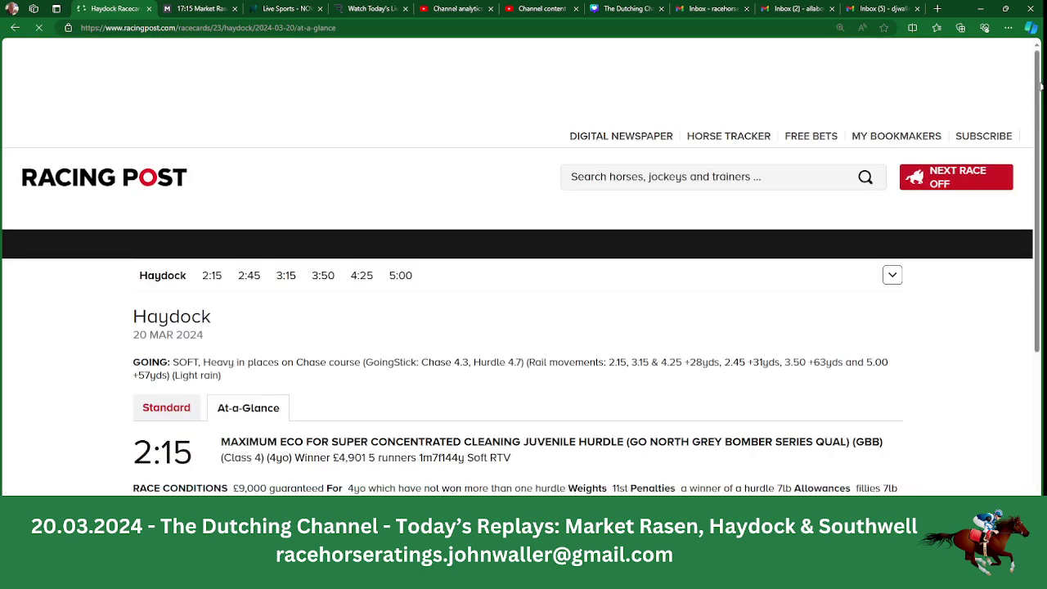
drag(1041, 92, 1039, 170)
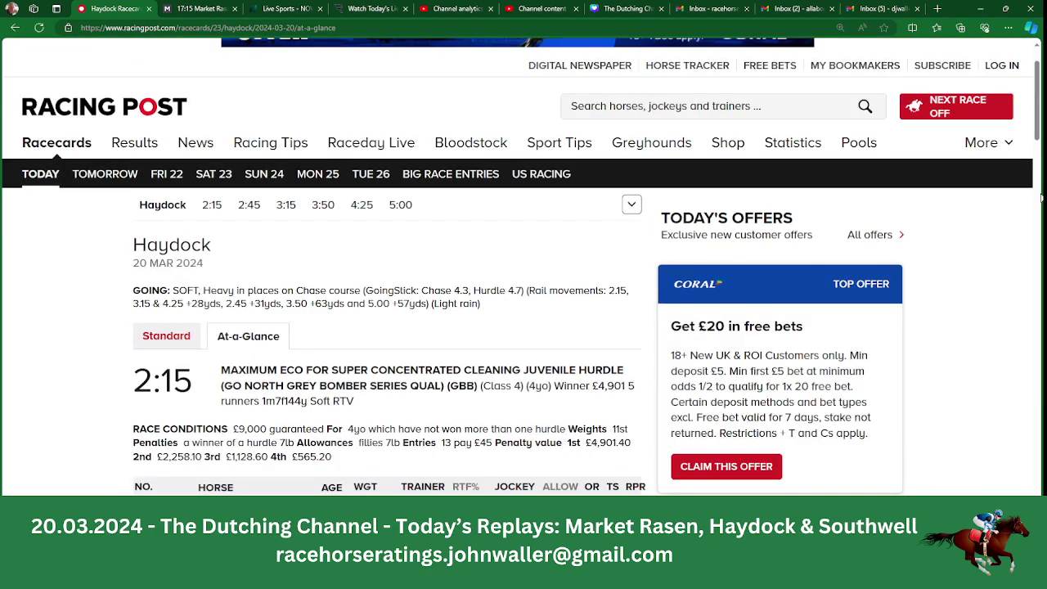
scroll(790, 291, down, 3)
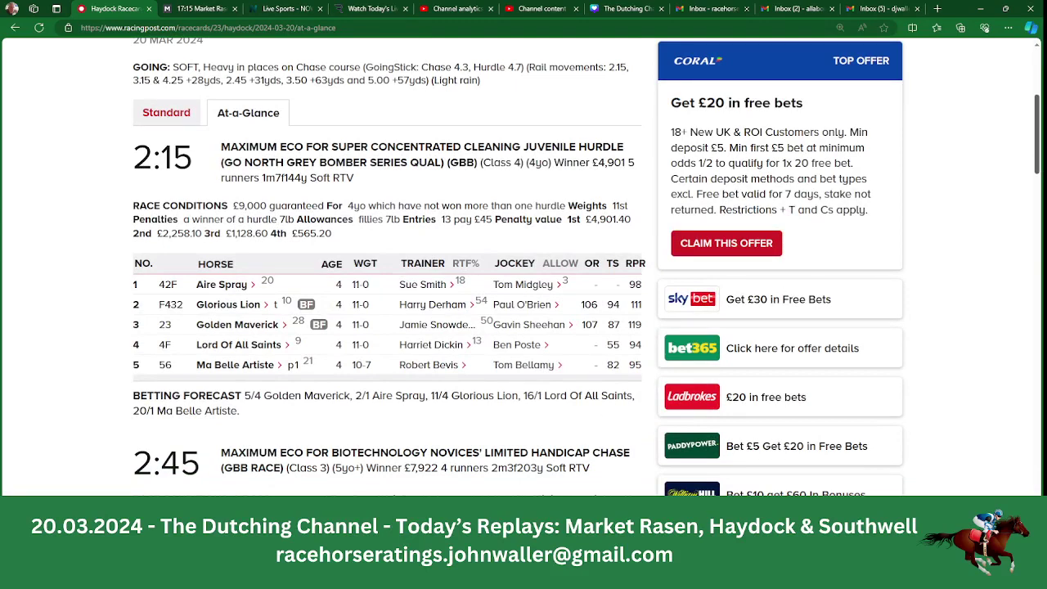
Return to the workbook, open the Haydock 14.15 sheet and select Golden Maverick.
key(alt+Tab)
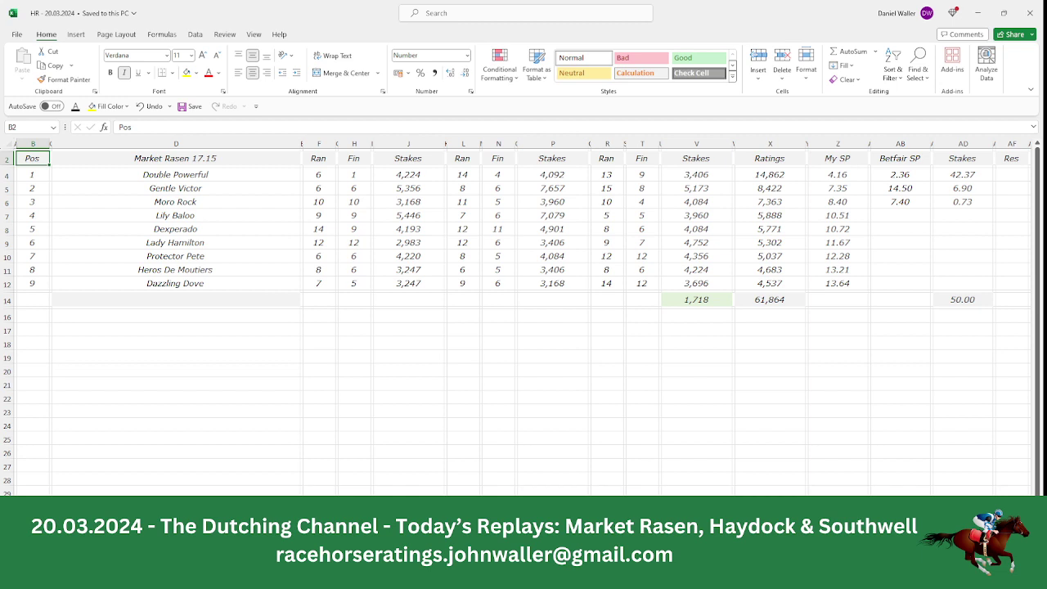
click(353, 542)
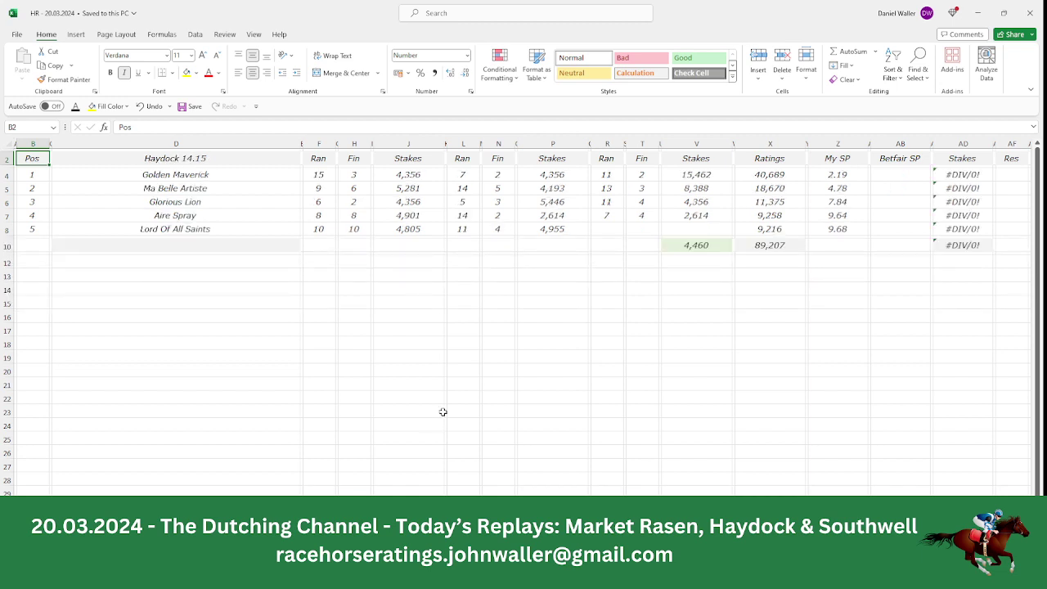
click(242, 175)
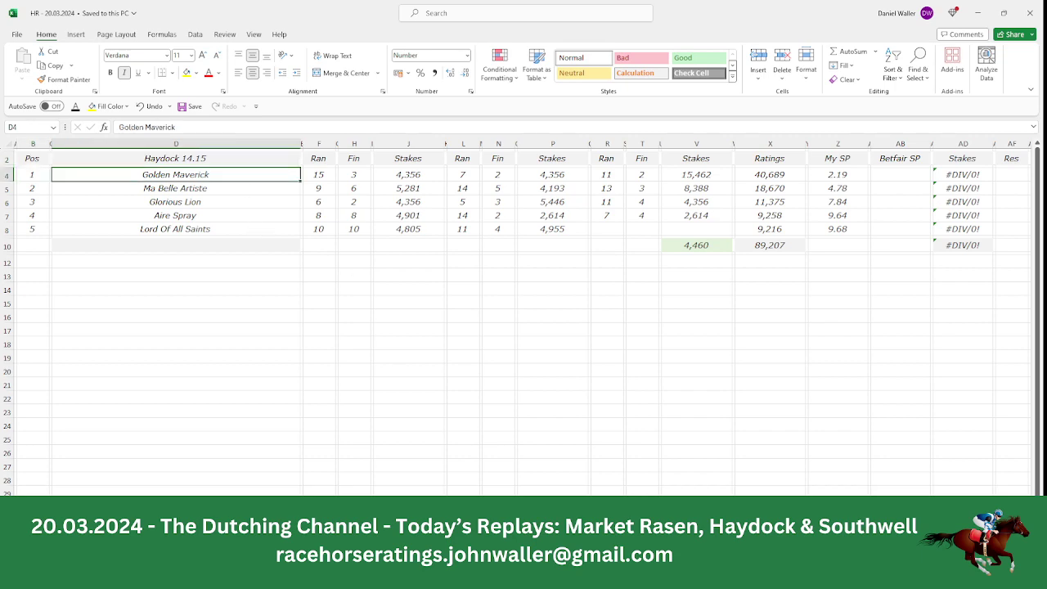
Open the 14:15 Haydock win market among Matchbook's horse racing events and look up the runners' back odds.
key(alt+Tab)
click(198, 9)
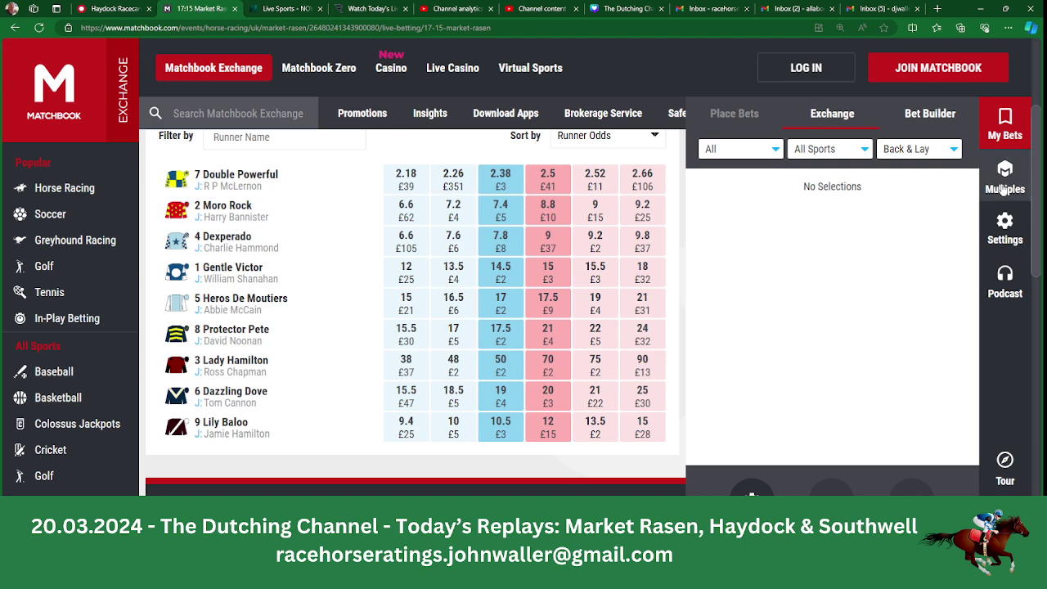
scroll(491, 246, up, 3)
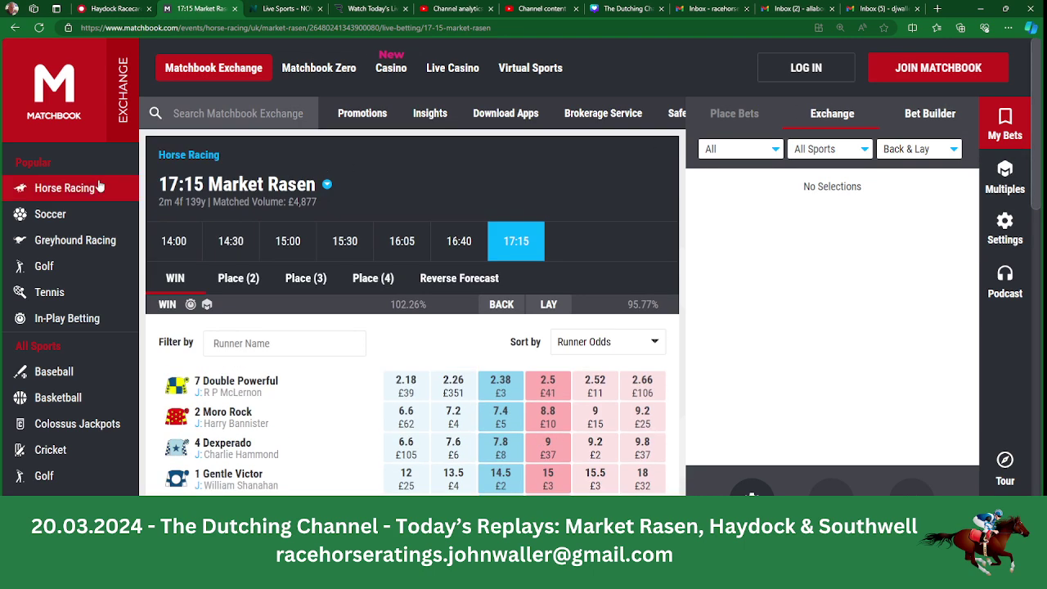
click(73, 189)
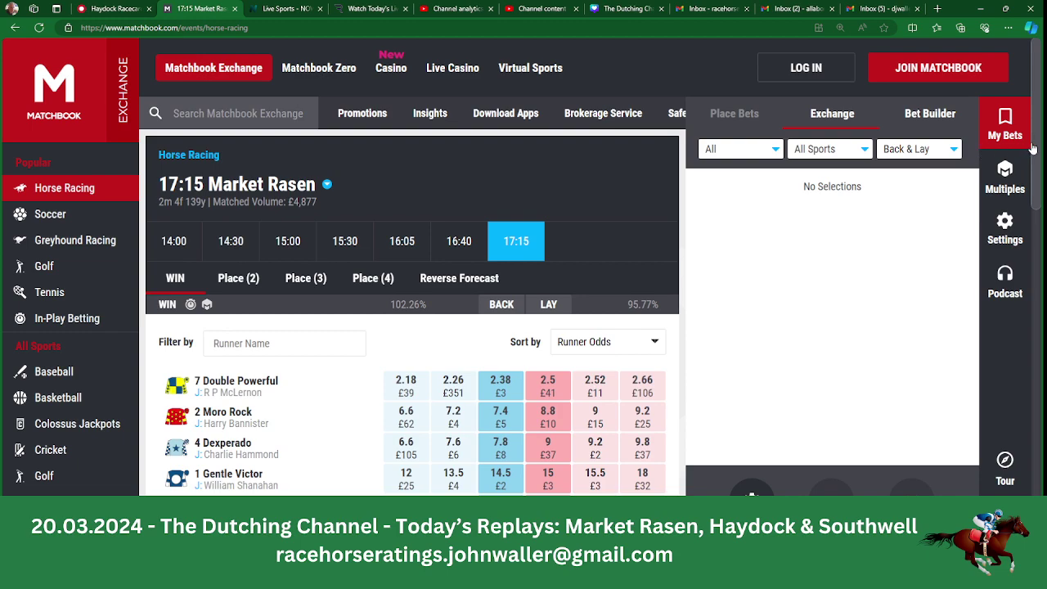
drag(1034, 149, 1035, 238)
scroll(1036, 238, down, 3)
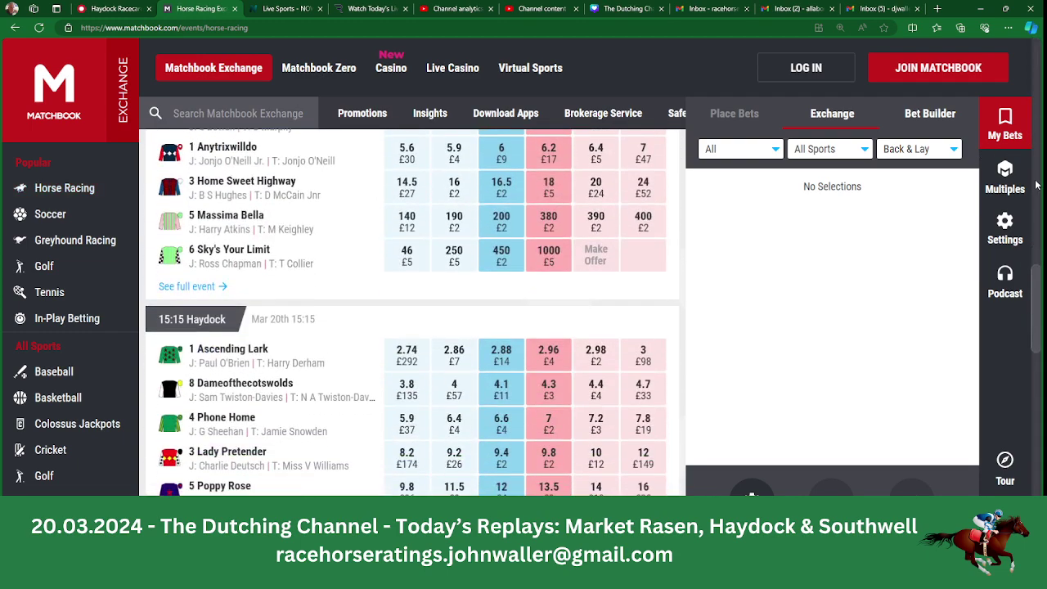
scroll(1040, 119, up, 8)
scroll(1040, 119, up, 2)
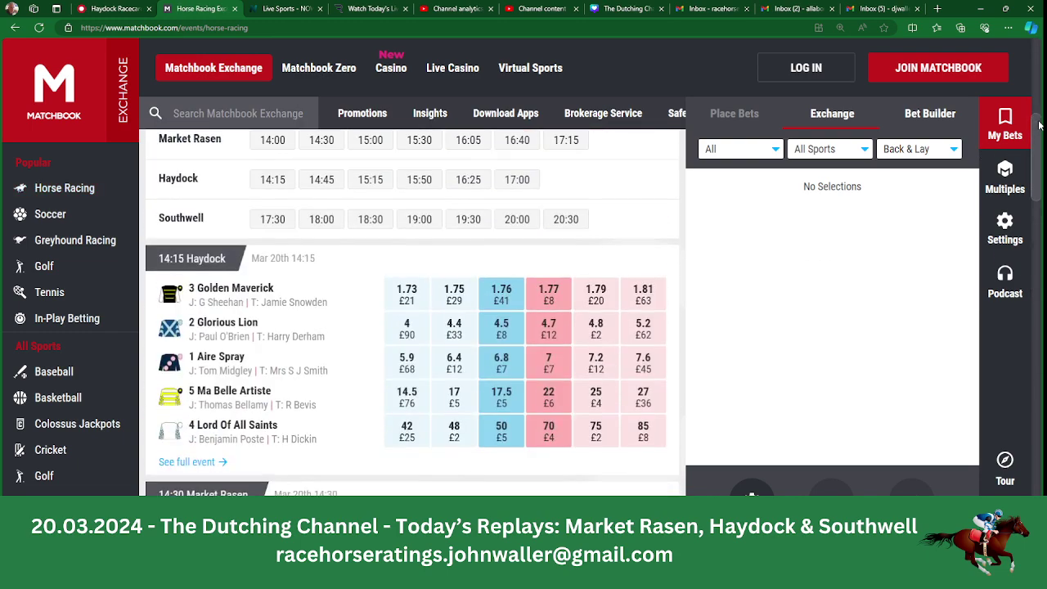
click(275, 203)
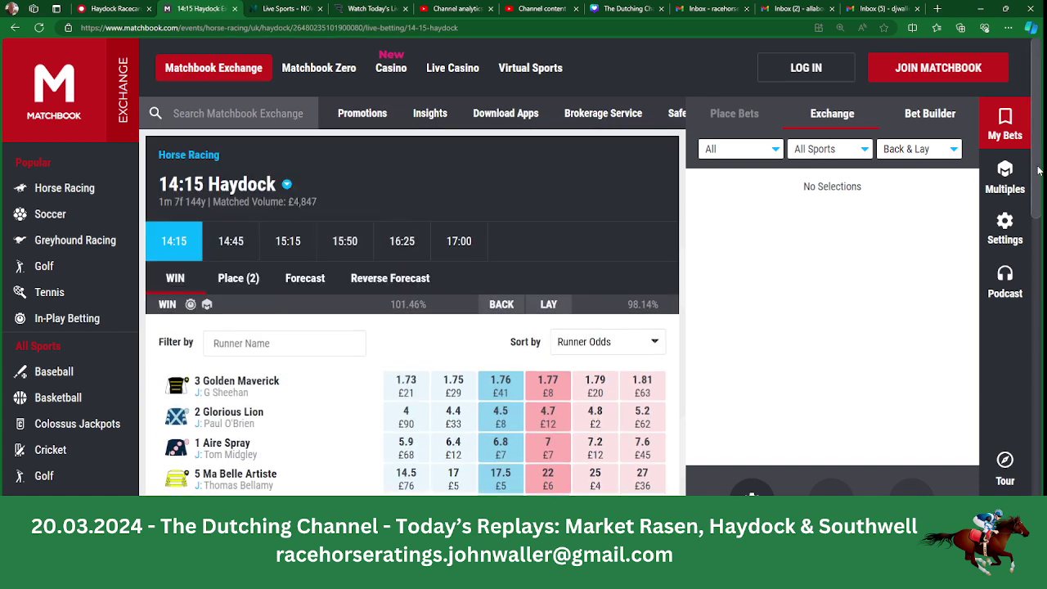
drag(1039, 170, 1039, 217)
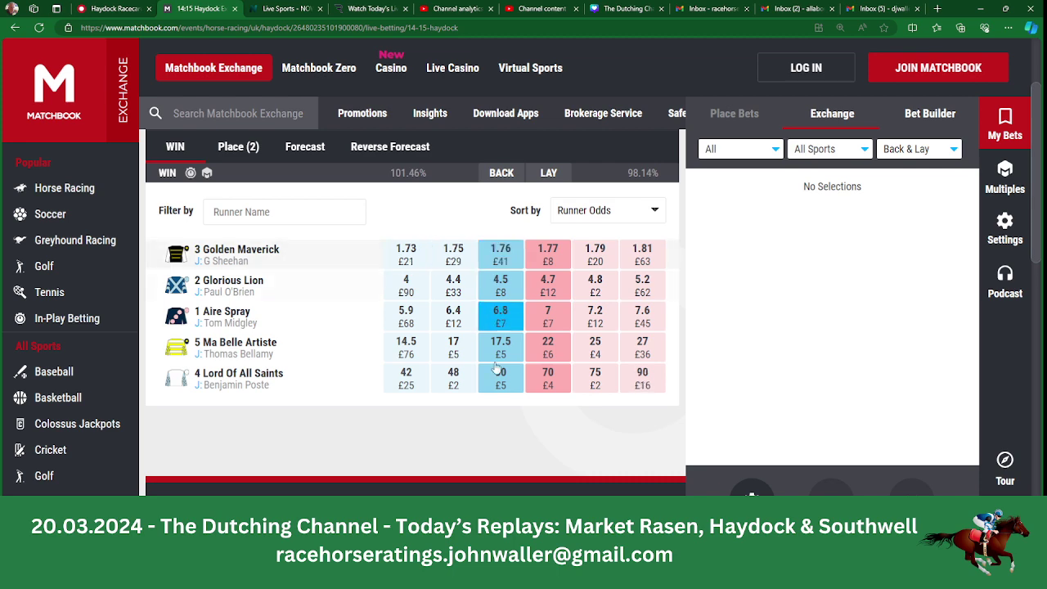
Enter 1.76 as Golden Maverick's Betfair SP in the workbook and overwrite its stake formula with 50.
key(alt+Tab)
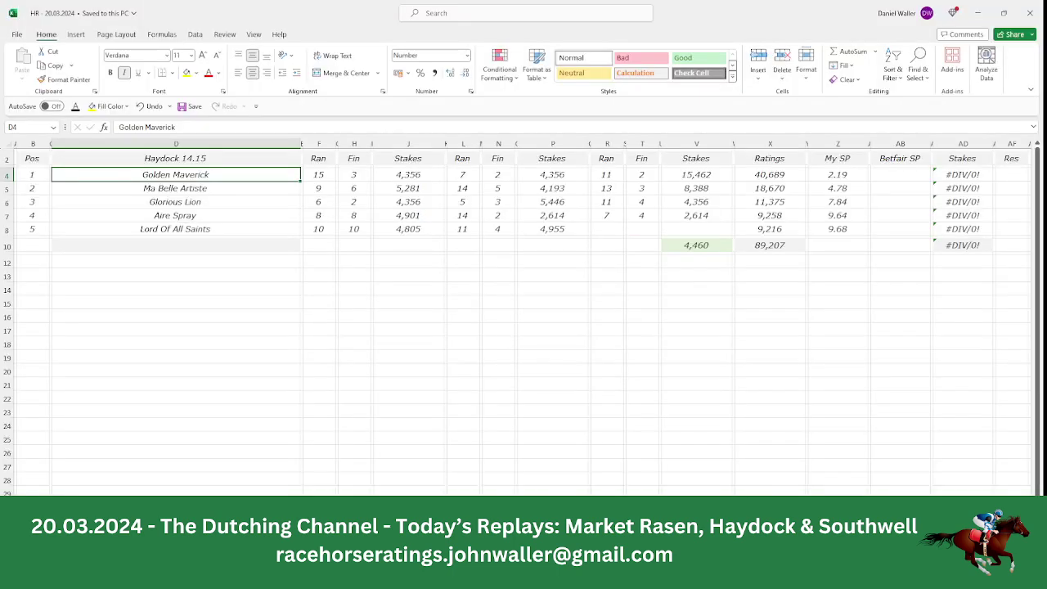
click(907, 175)
text(1.76)
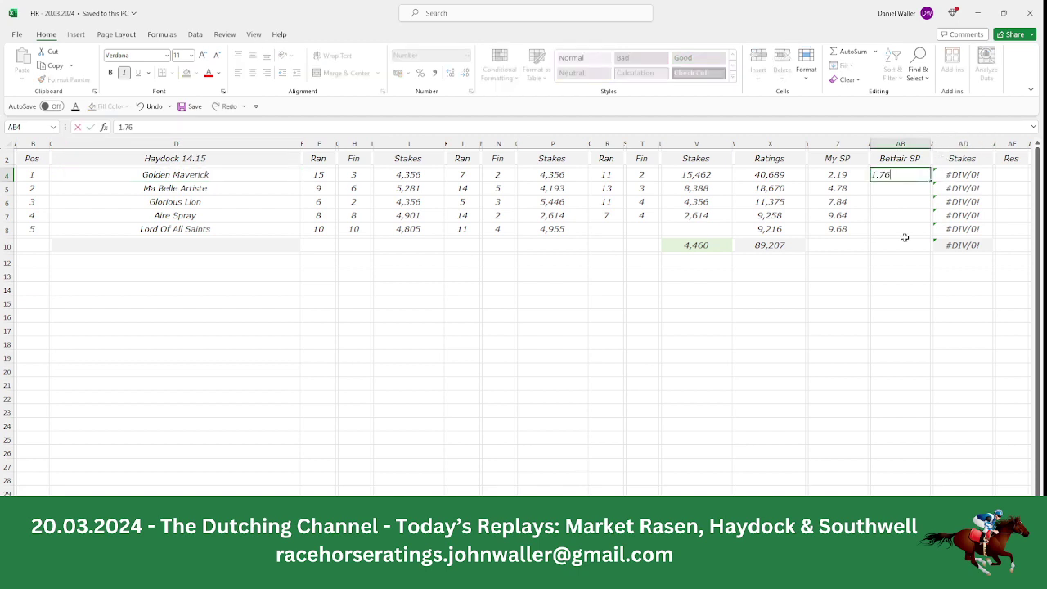
key(Tab)
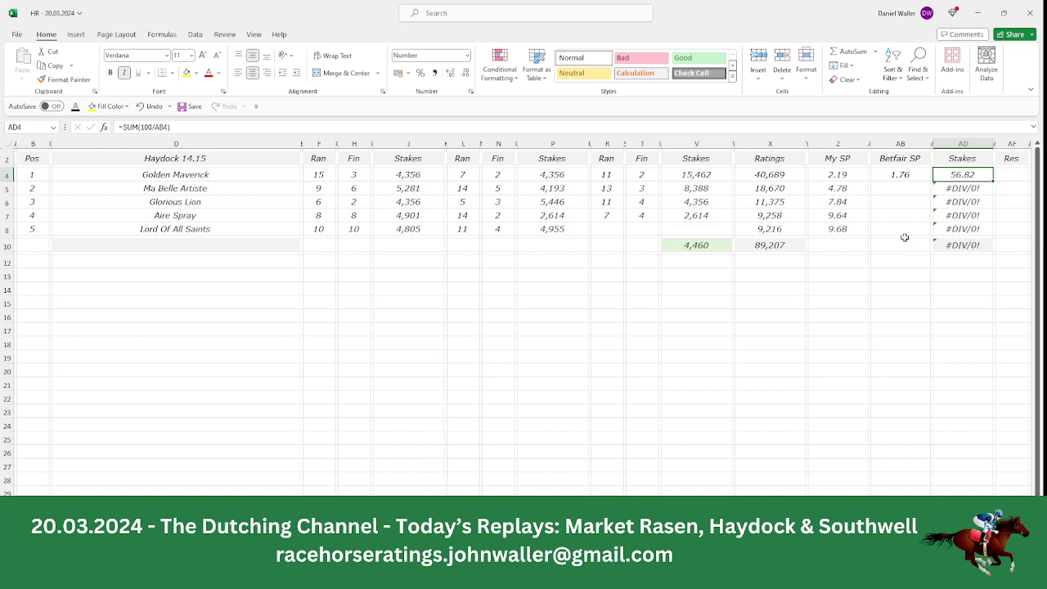
text(50)
key(Return)
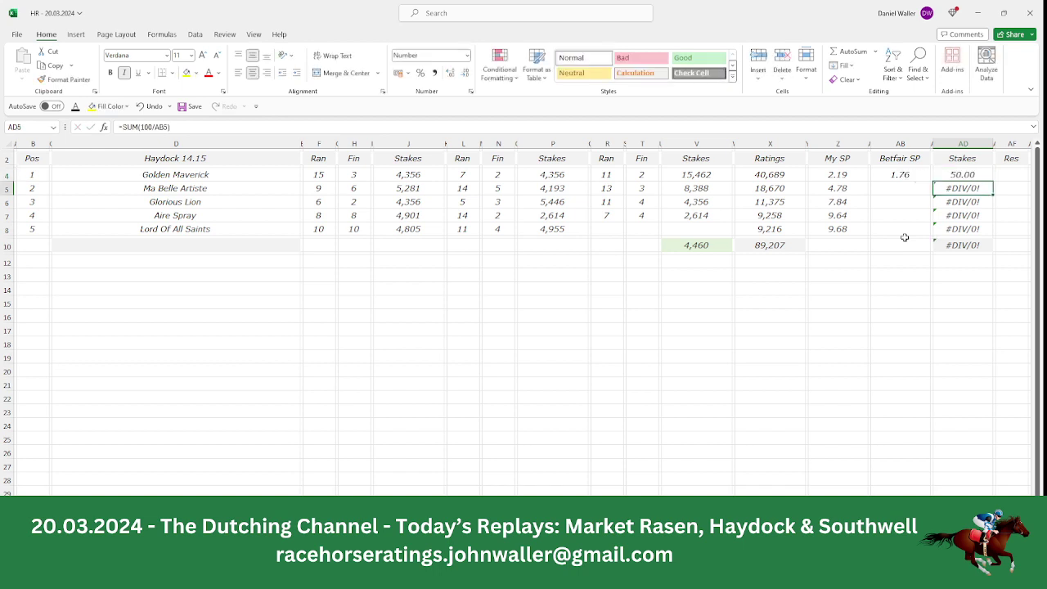
Clear the stake formulas of the other four horses in the Haydock 14.15 race, Ma Belle Artiste to Lord Of All Saints.
key(F2)
key(BackSpace)
key(Return)
key(F2)
key(BackSpace)
key(Return)
key(F2)
key(BackSpace)
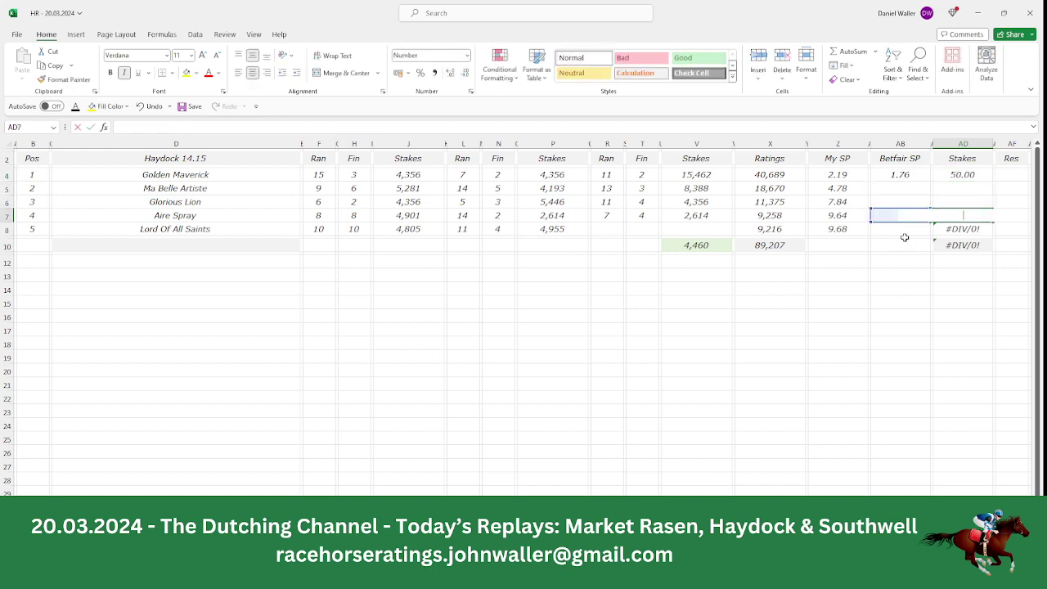
key(Return)
key(F2)
key(BackSpace)
key(Return)
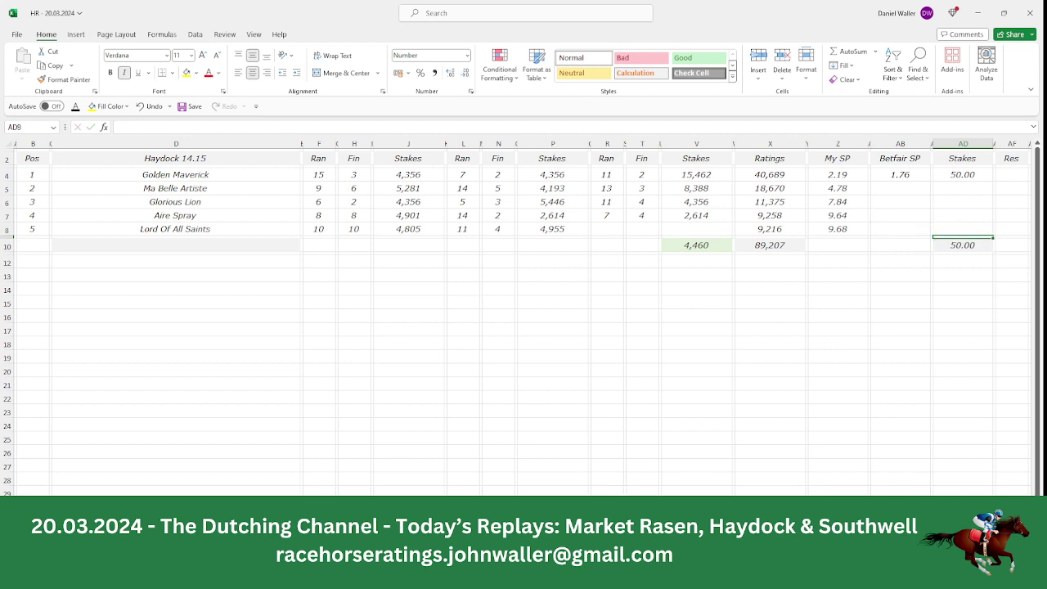
Multiply 1.76 by 50 in Calculator to work out the return on Golden Maverick.
key(alt+Tab)
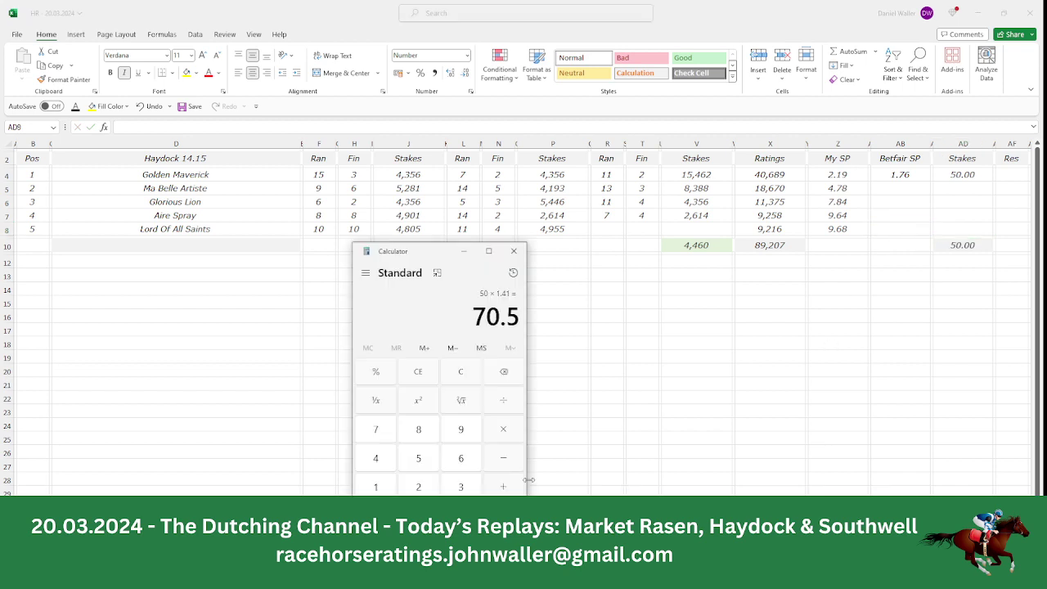
click(394, 487)
key(period)
click(381, 427)
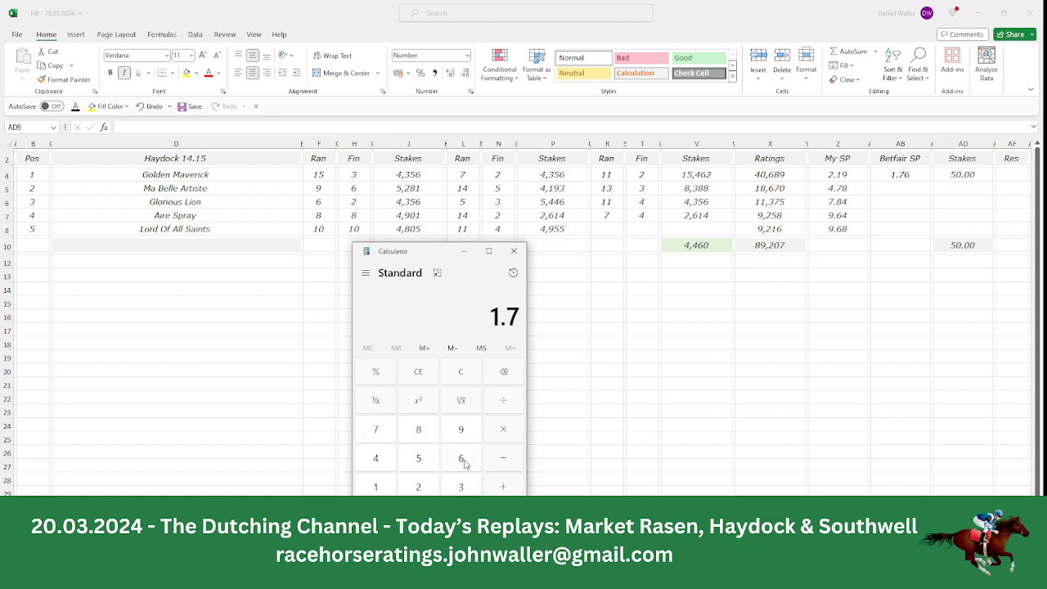
click(463, 460)
click(492, 434)
click(421, 459)
key(0)
key(Return)
Return to the Haydock 14.15 sheet, select the Pos header cell and save the workbook.
click(775, 278)
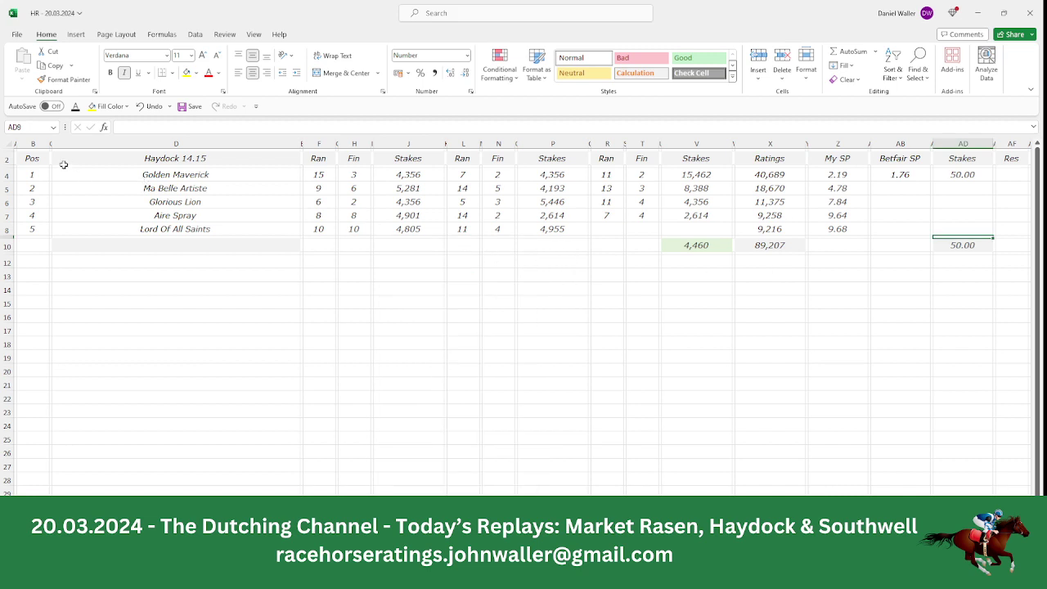
click(35, 158)
click(189, 106)
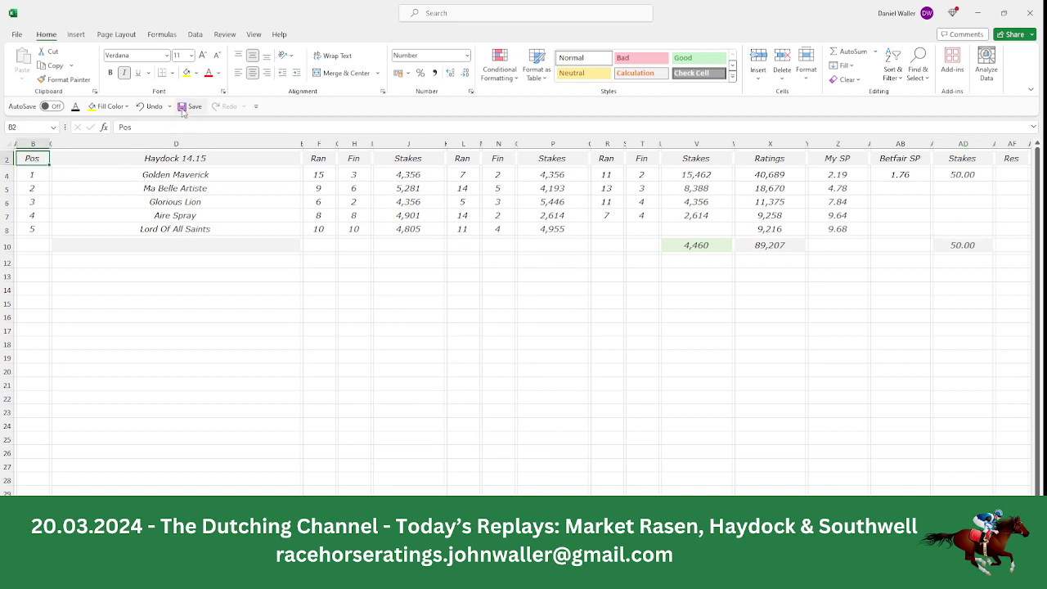
Check the 2:45 Haydock runners on Racing Post and open the workbook's Haydock 14.45 sheet.
click(413, 572)
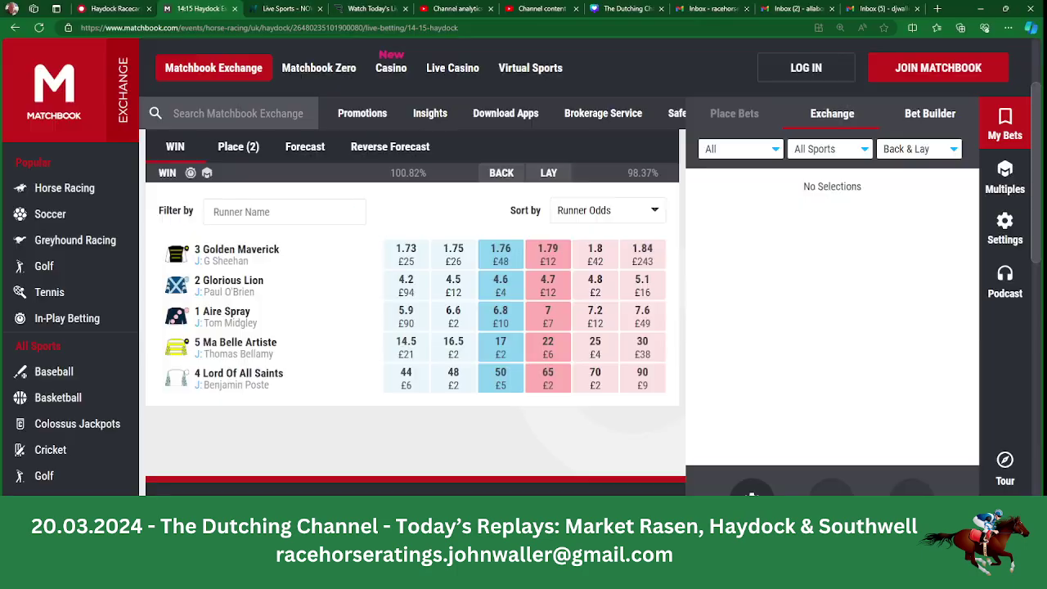
click(110, 8)
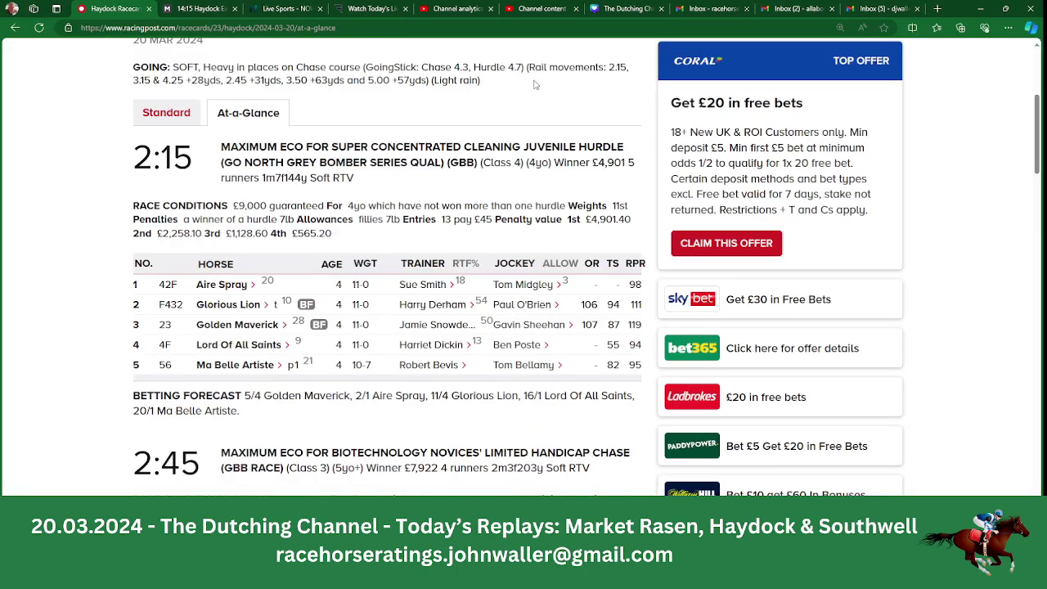
drag(1039, 136, 1039, 180)
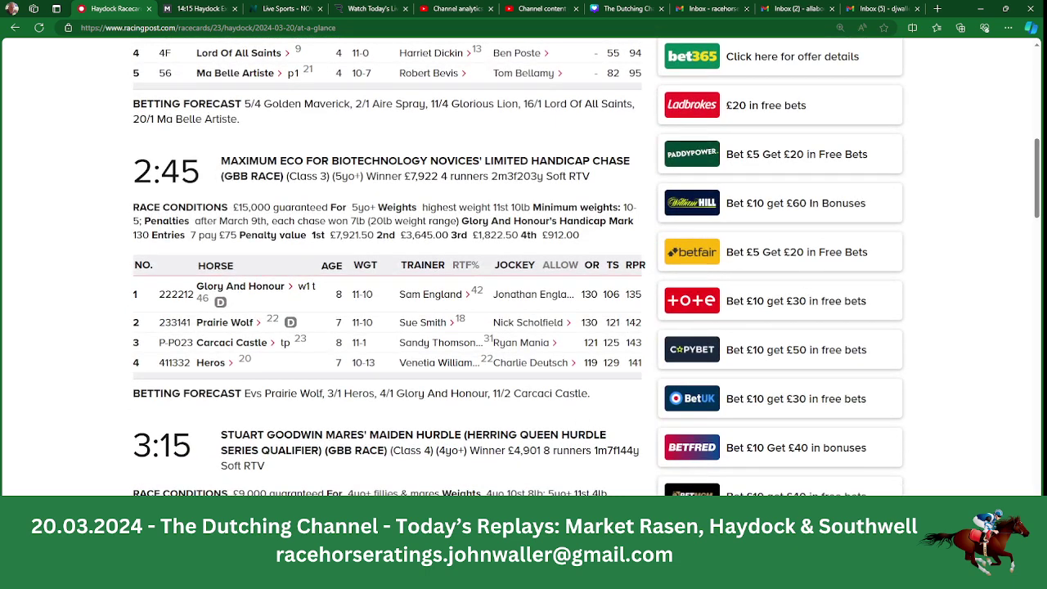
key(alt+Tab)
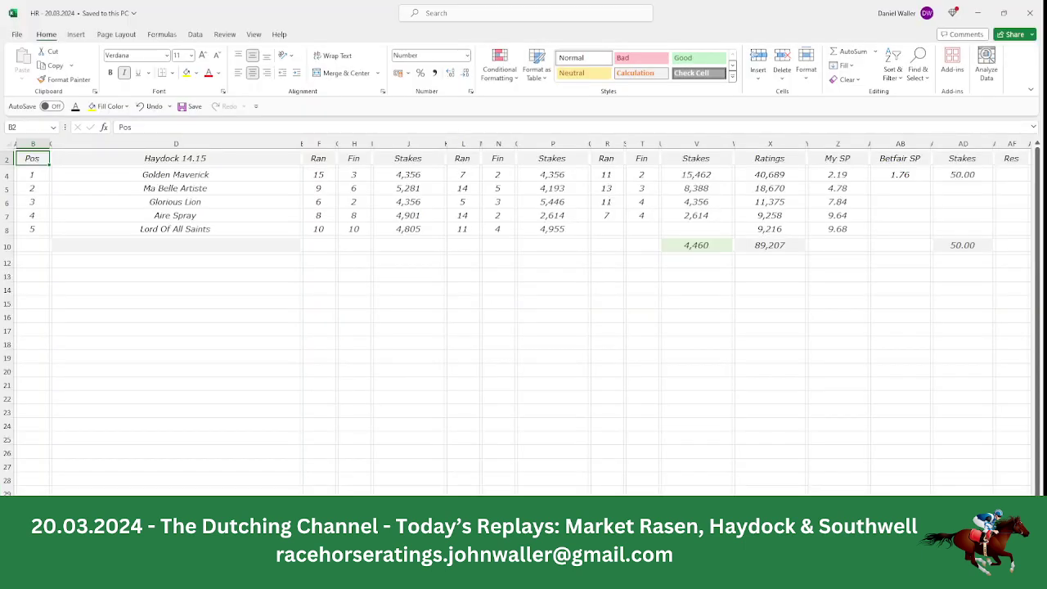
key(ctrl+Page_Down)
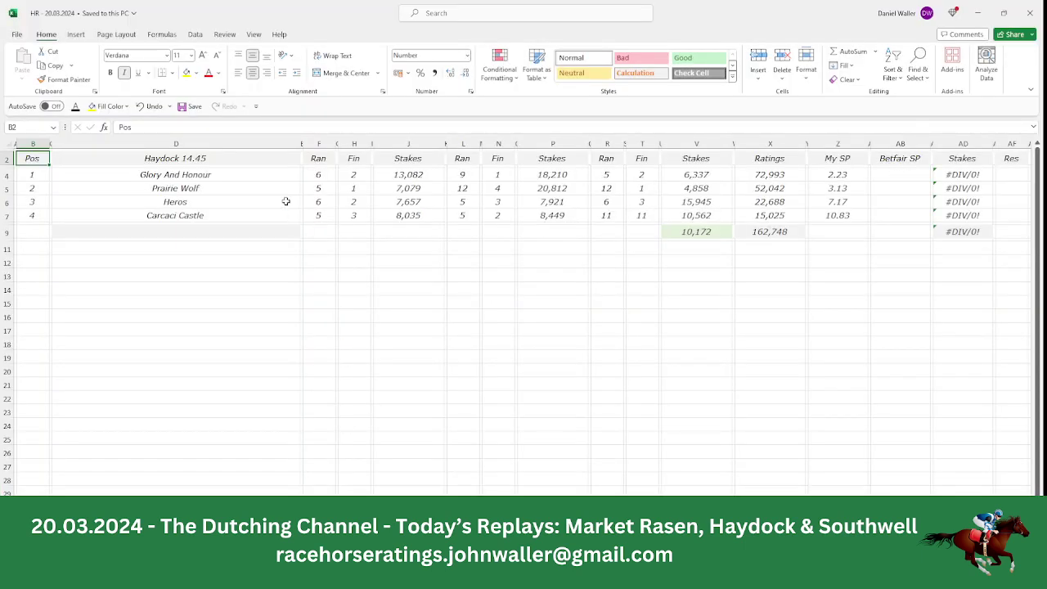
Switch to Matchbook and open the 14:45 Haydock win market to check the runners' back odds.
click(252, 174)
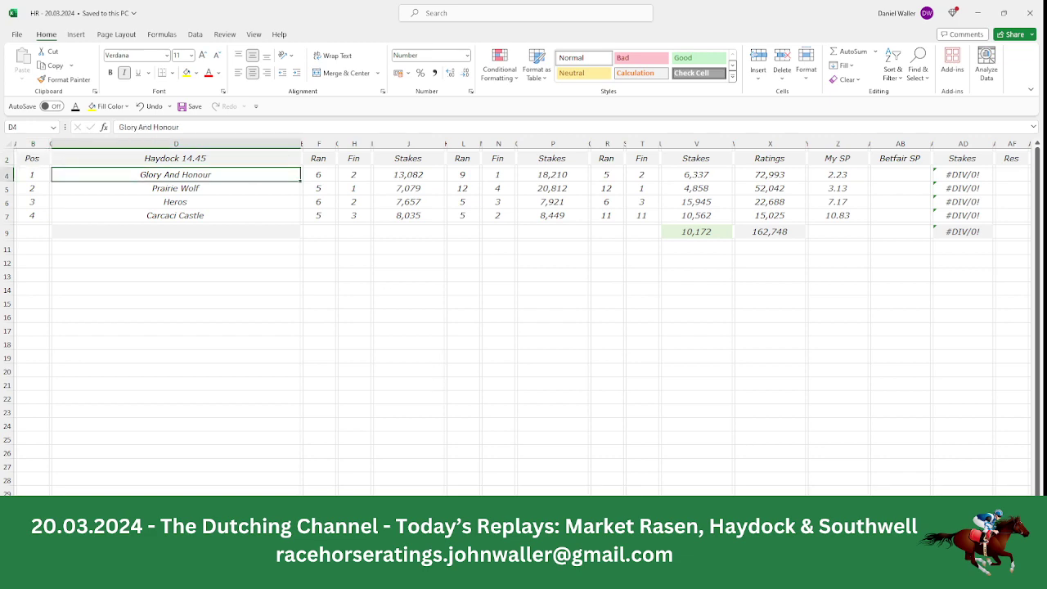
key(alt+Tab)
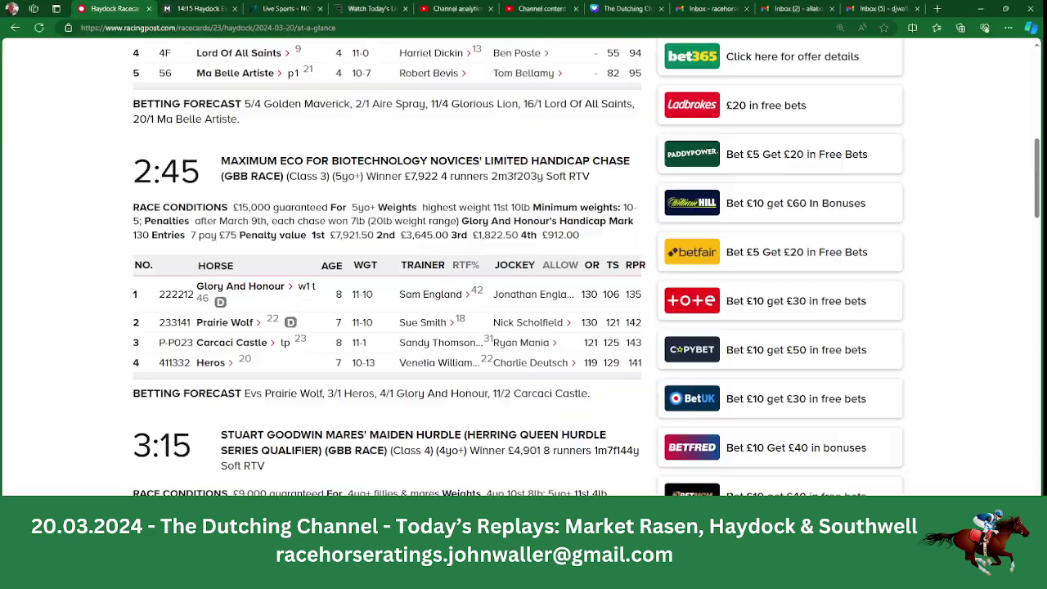
click(206, 12)
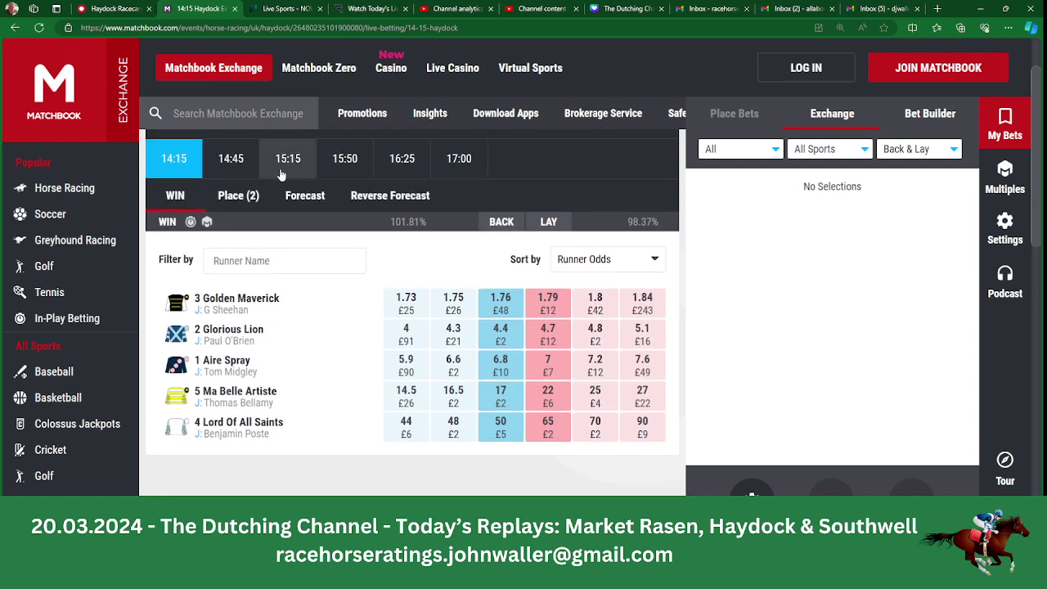
click(239, 163)
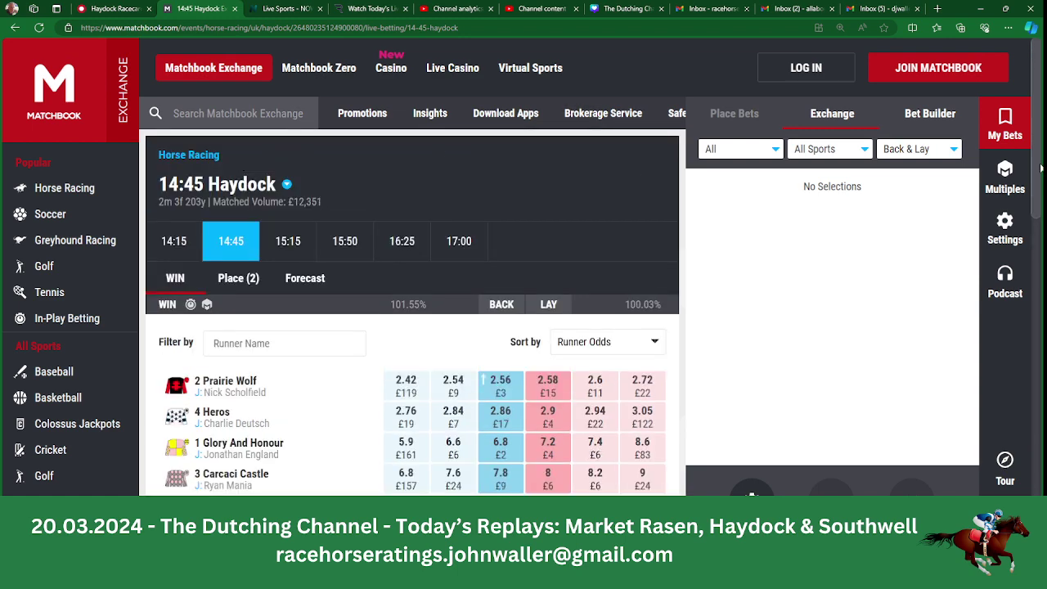
scroll(1042, 198, down, 1)
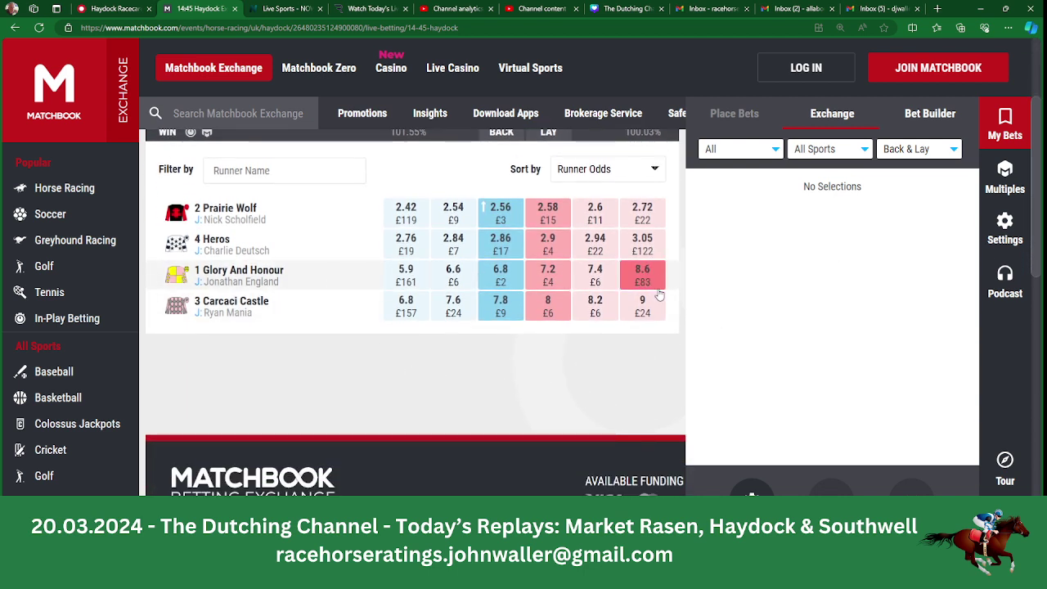
scroll(413, 311, up, 1)
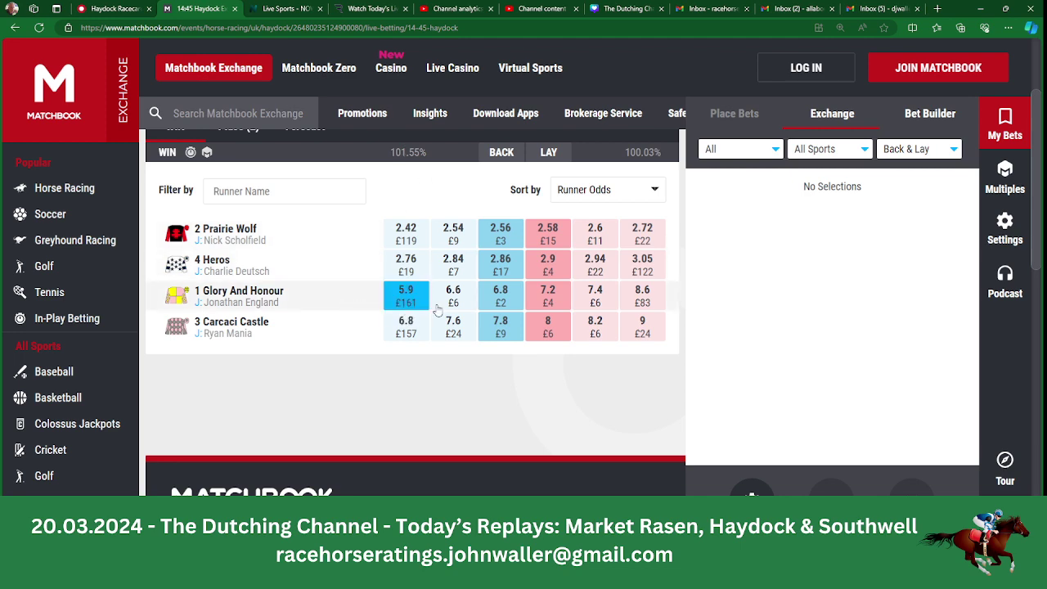
Return to the Haydock 14.45 sheet in Excel and enter 6.8 as Glory And Honour's Betfair SP.
key(alt+Tab)
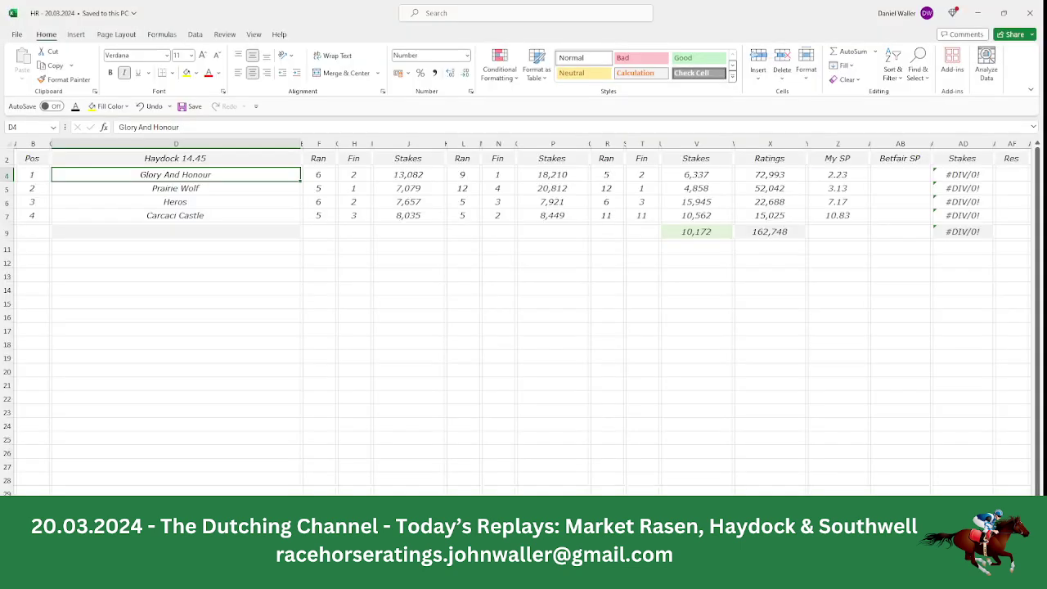
click(900, 175)
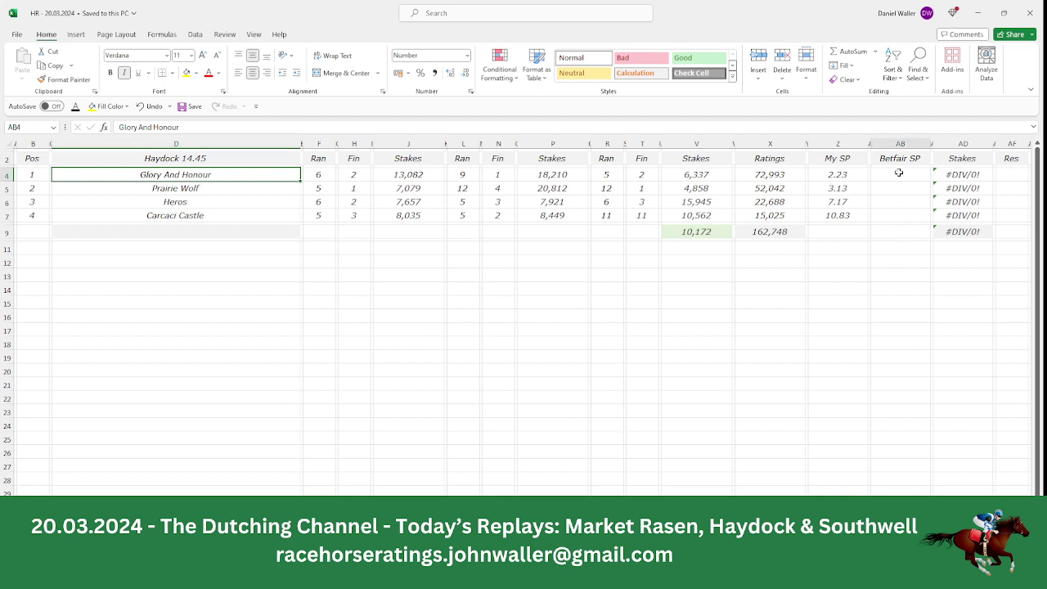
text(6.8)
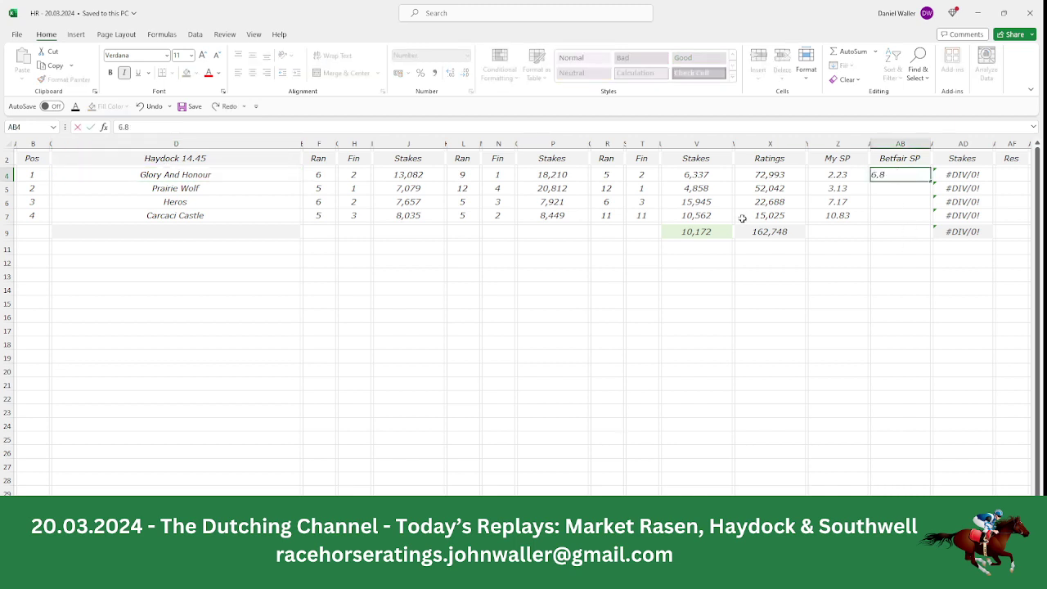
key(Tab)
key(Tab)
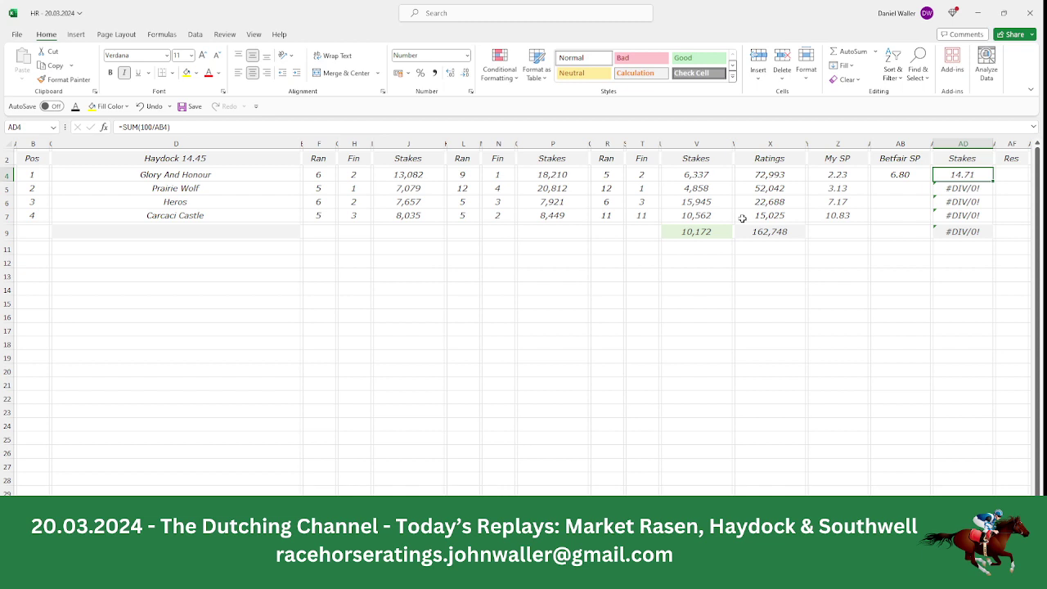
Look up Prairie Wolf's back odds on Matchbook, enter 2.56 as its Betfair SP and set its stake to 35.29.
key(Down)
key(Left)
key(Left)
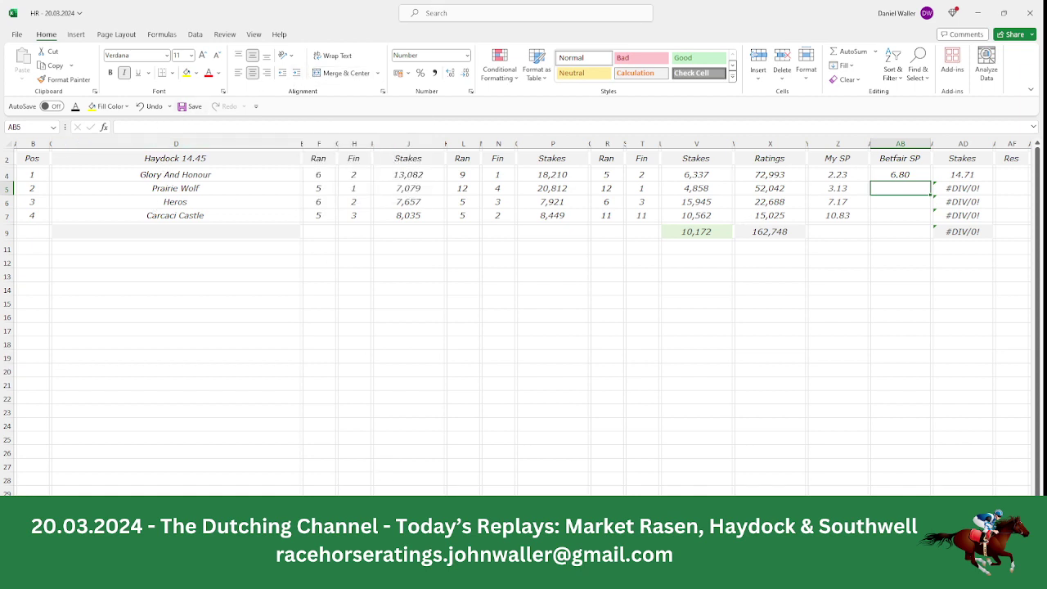
key(alt+Tab)
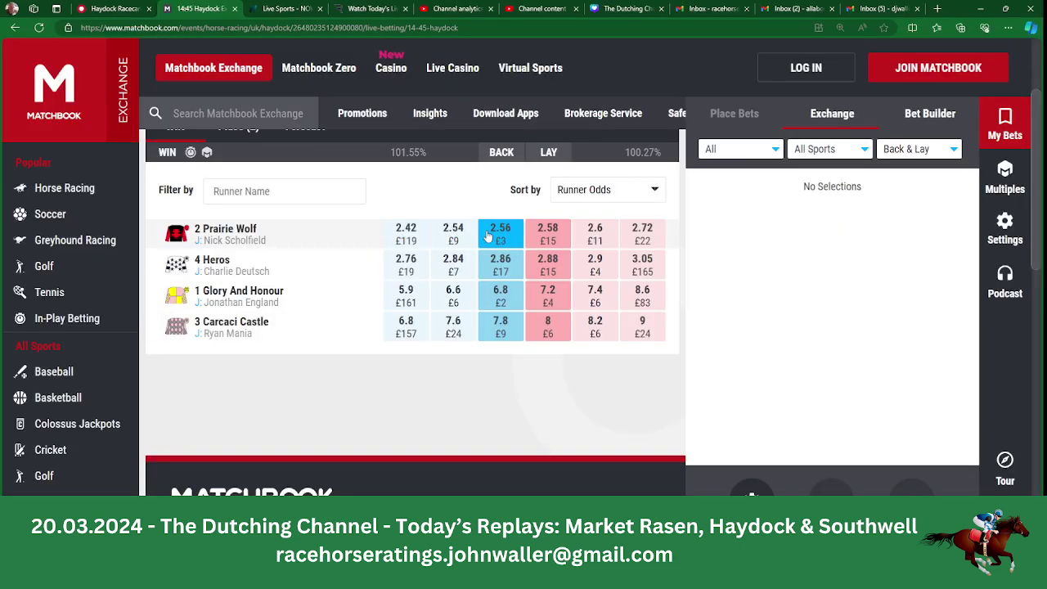
key(alt+Tab)
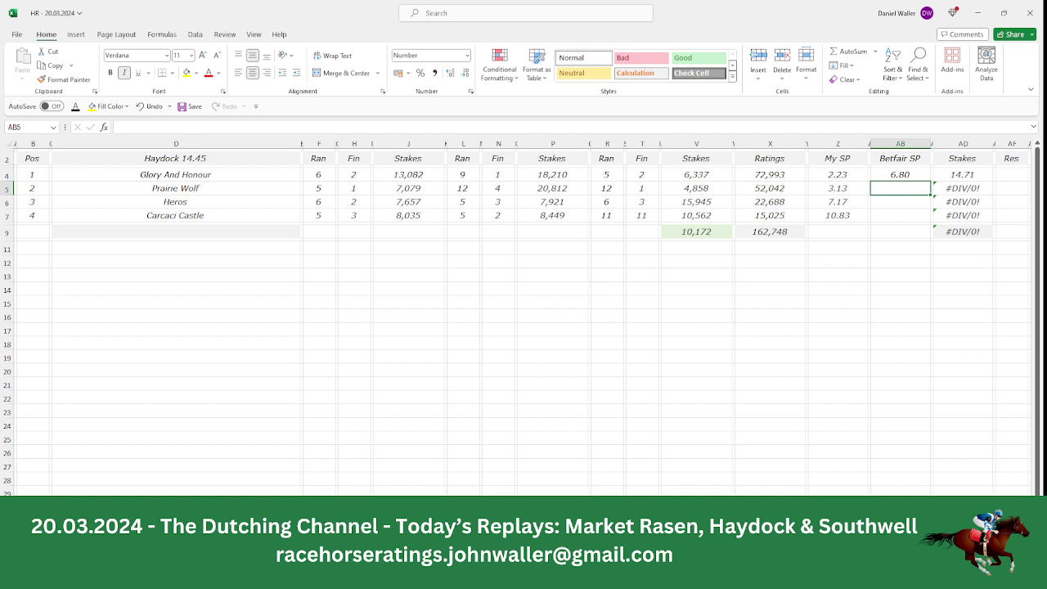
text(2.56)
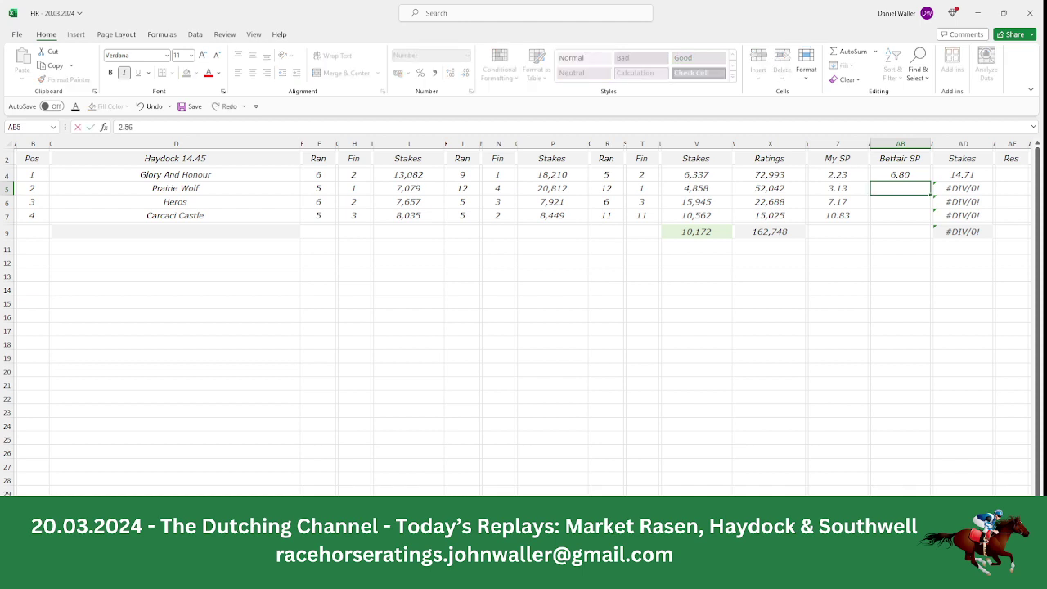
key(Tab)
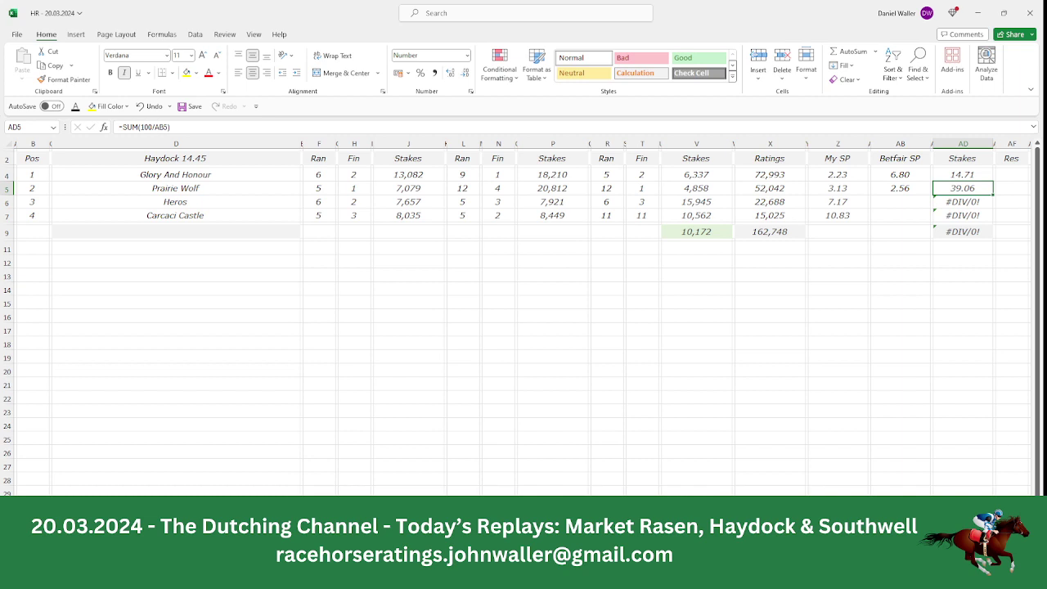
text(35.29)
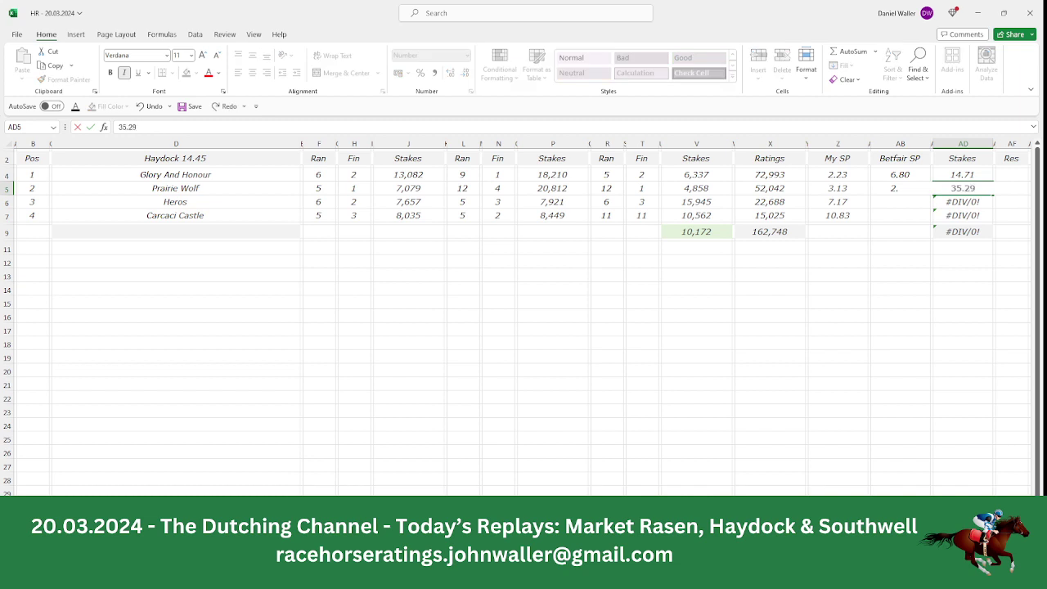
key(Return)
Clear the stake formulas of Heros and Carcaci Castle in the Haydock 14.45 race.
key(BackSpace)
key(Return)
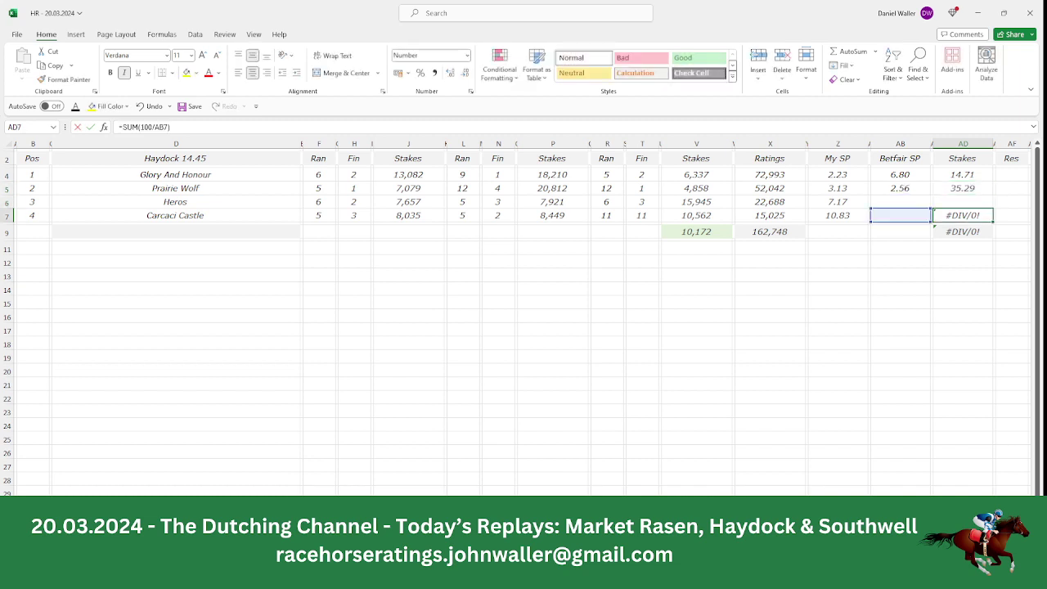
key(BackSpace)
key(Return)
key(Return)
key(Down)
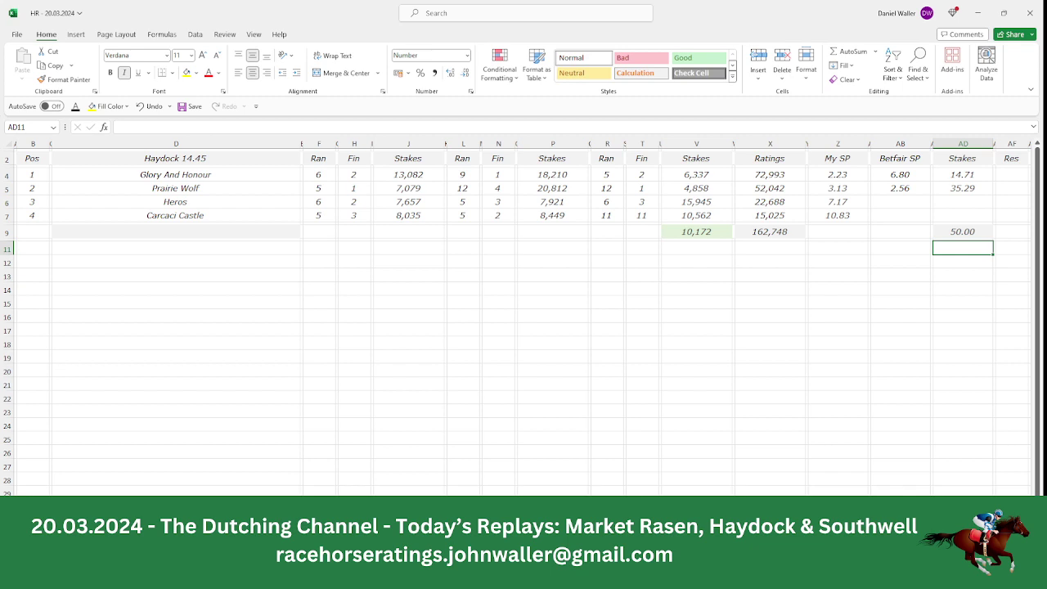
Multiply 35.29 by 2.56 in Calculator to work out the return on Prairie Wolf.
mouse_move(466, 573)
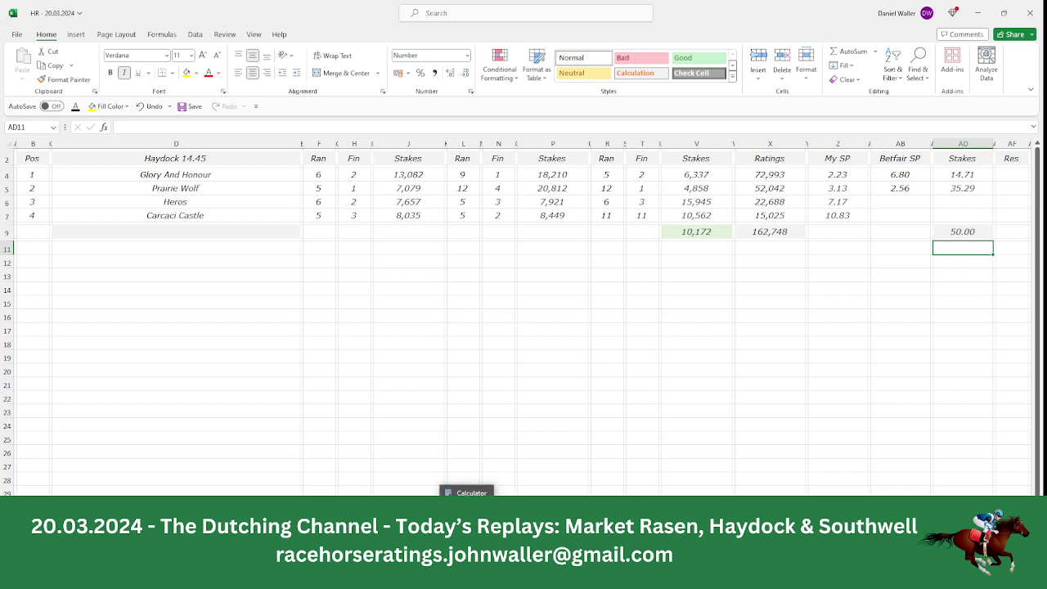
click(467, 492)
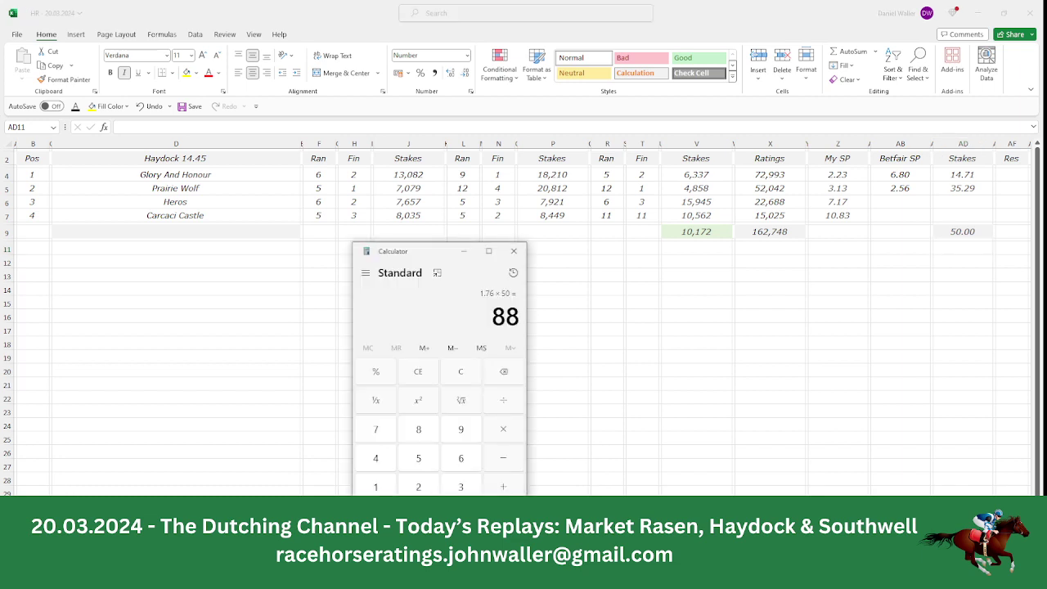
click(458, 483)
click(433, 460)
key(period)
text(29)
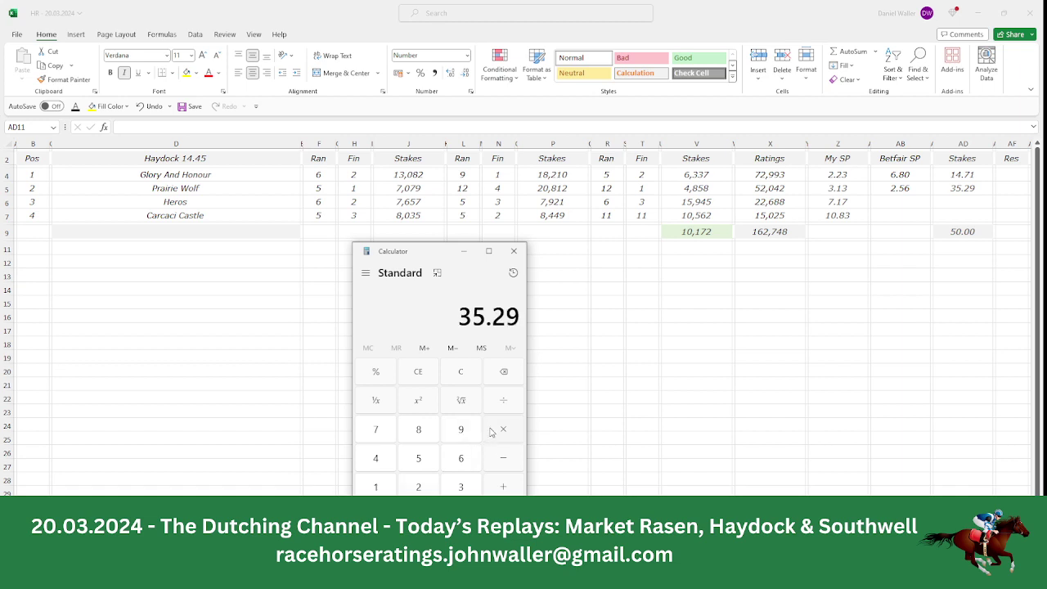
click(496, 430)
click(422, 486)
click(461, 514)
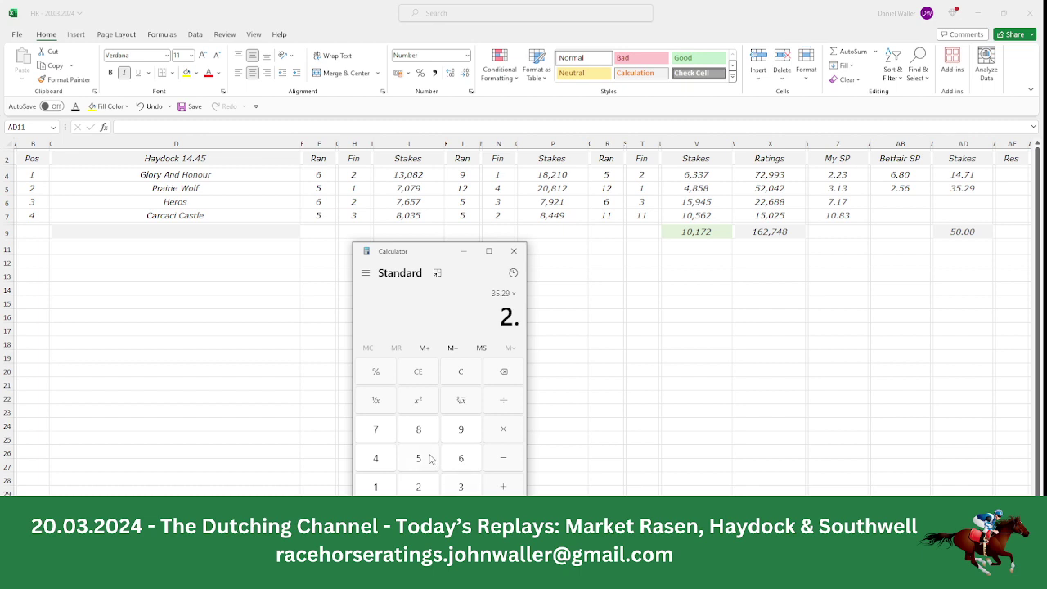
click(431, 455)
click(462, 459)
click(504, 515)
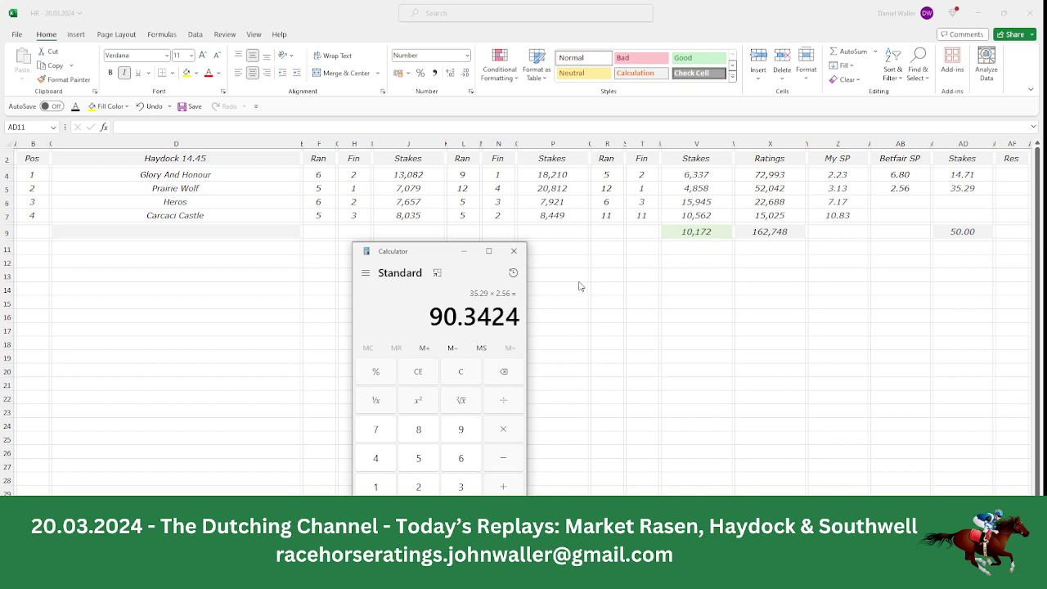
Close Calculator, select the Pos header cell of the Haydock 14.45 sheet and save the workbook.
click(513, 254)
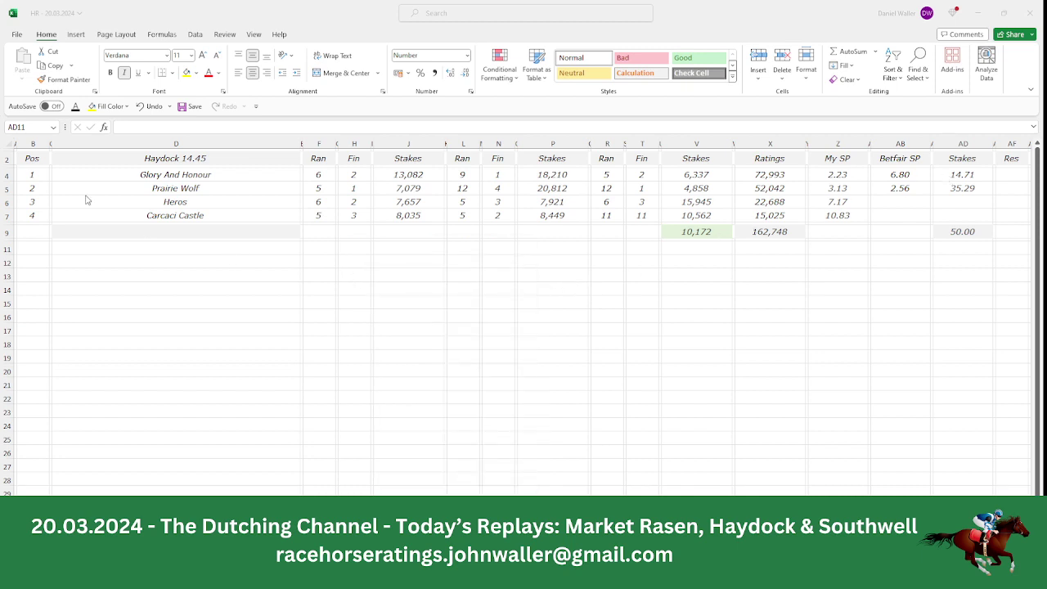
click(34, 158)
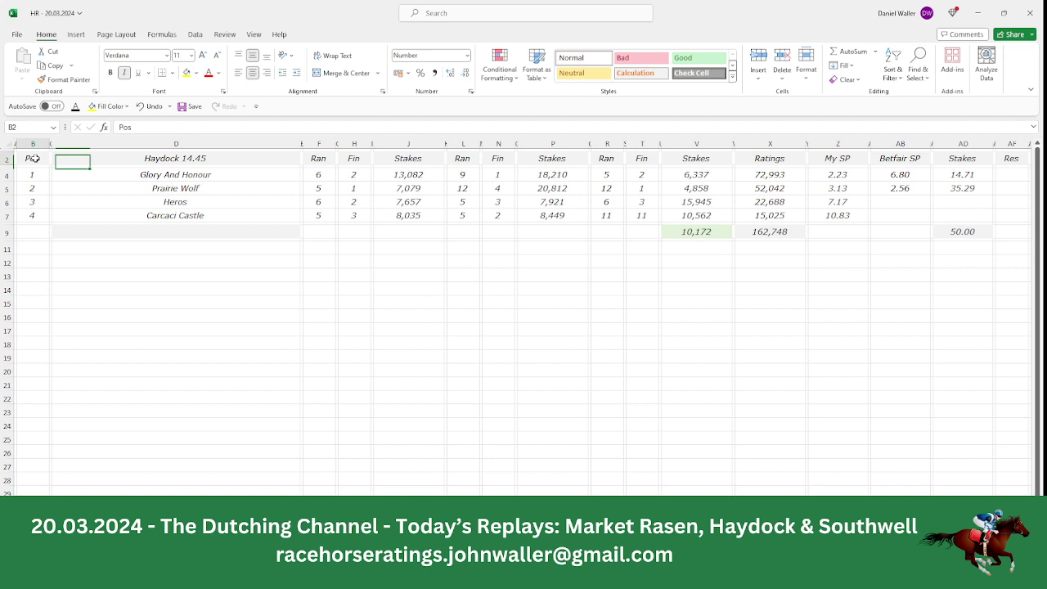
click(186, 107)
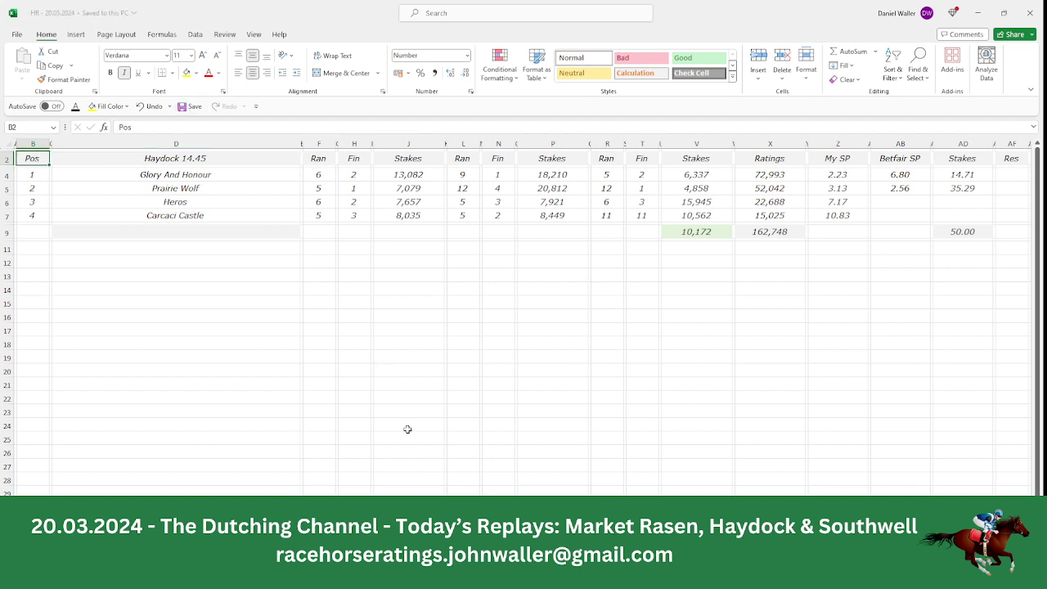
Check the 3:15 Haydock runners on Racing Post and open the workbook's Haydock 15.15 sheet.
key(alt+Tab)
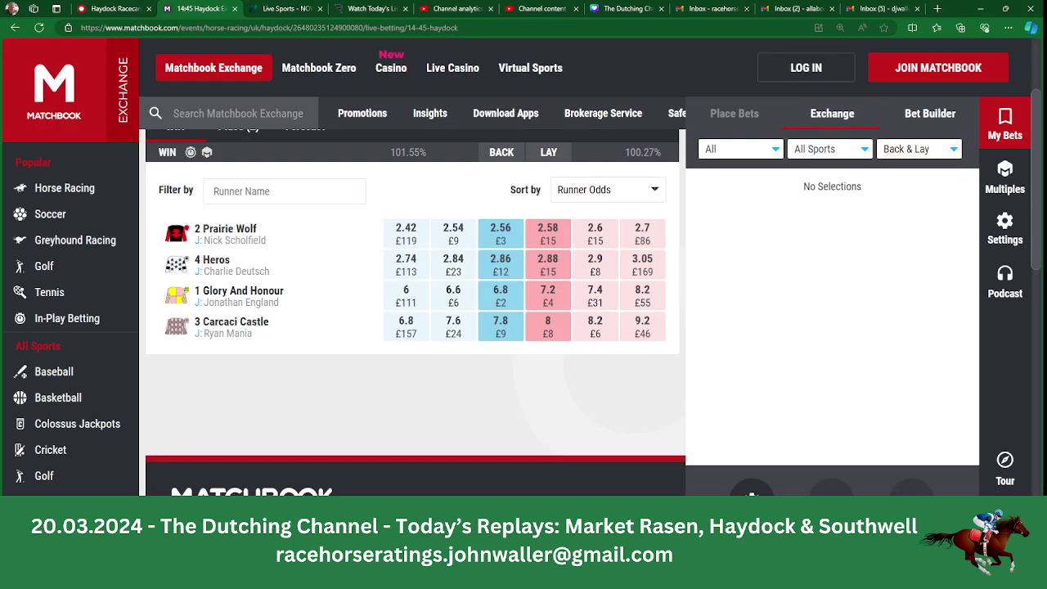
click(115, 9)
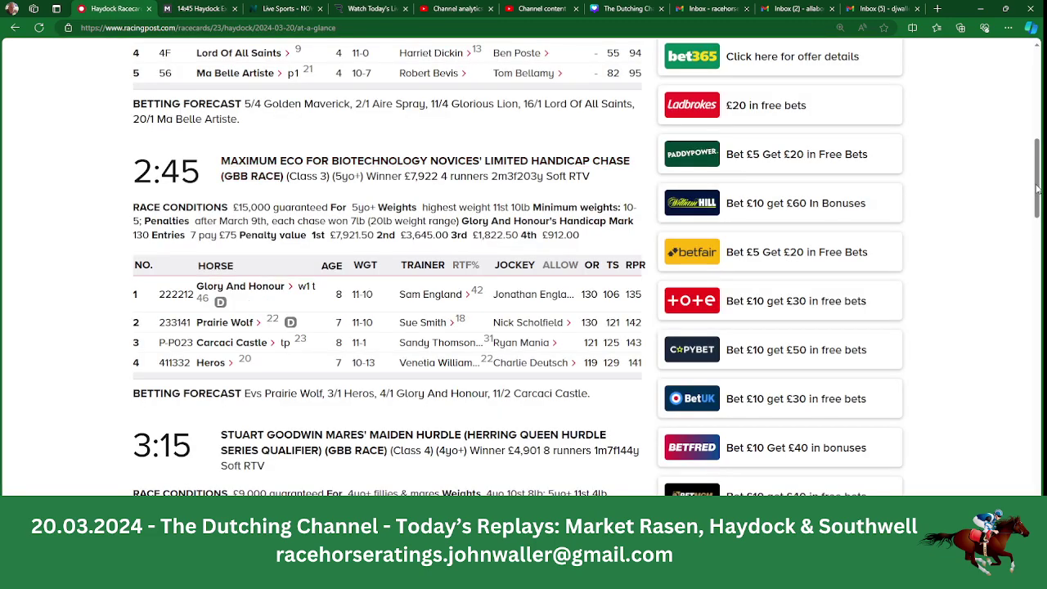
scroll(1036, 188, down, 4)
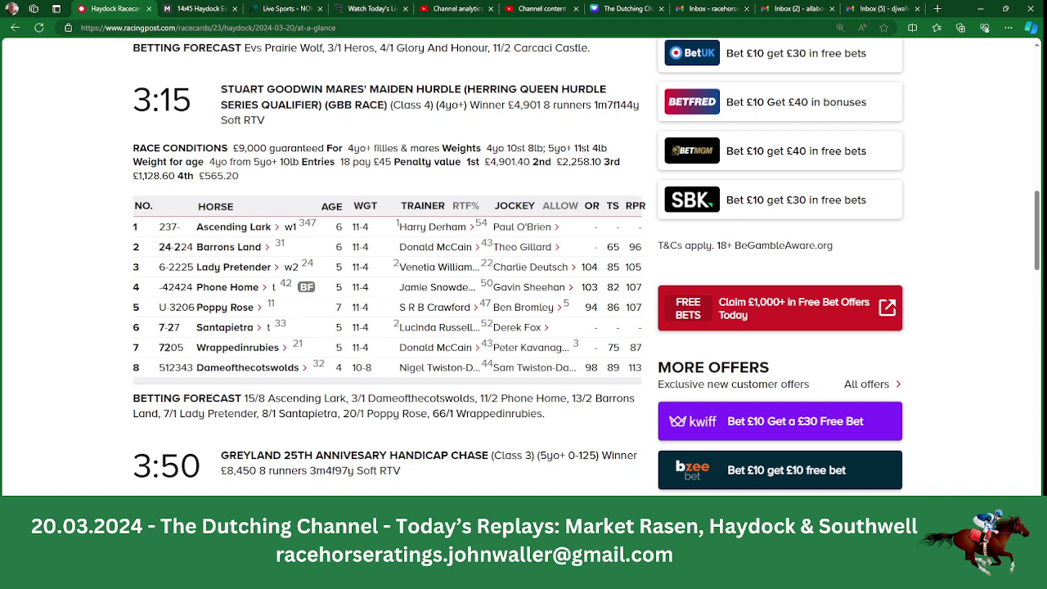
key(alt+Tab)
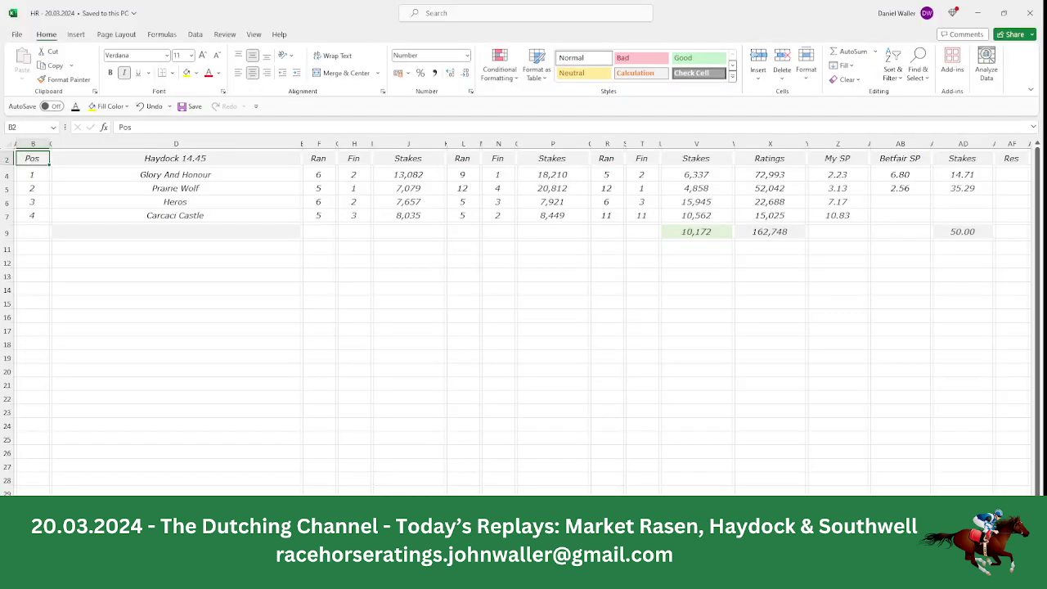
key(ctrl+Page_Down)
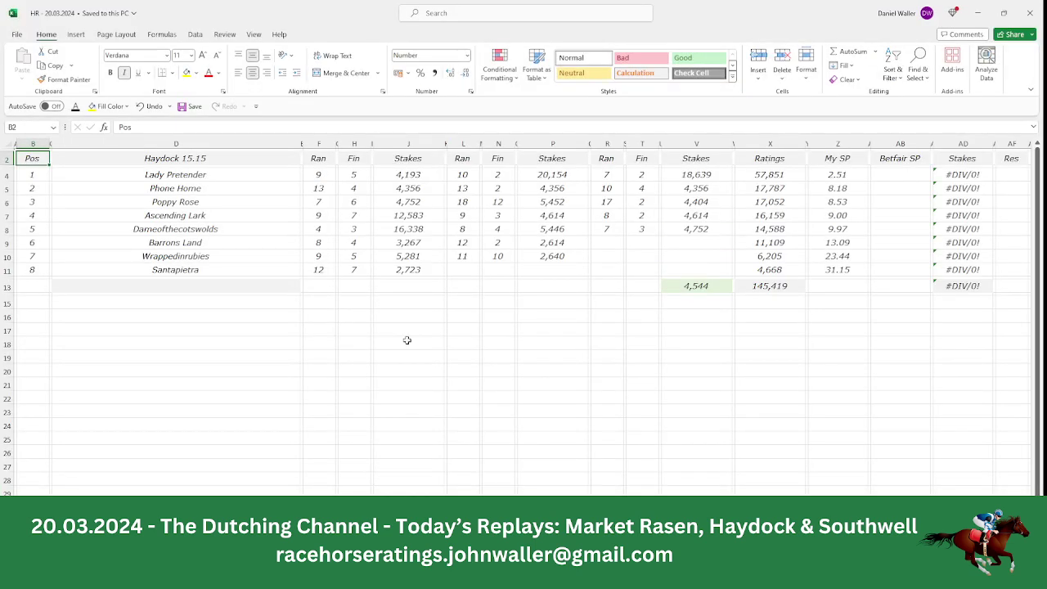
Switch to Matchbook in the browser and open the 15:15 Haydock win market to view every runner's back odds.
click(240, 175)
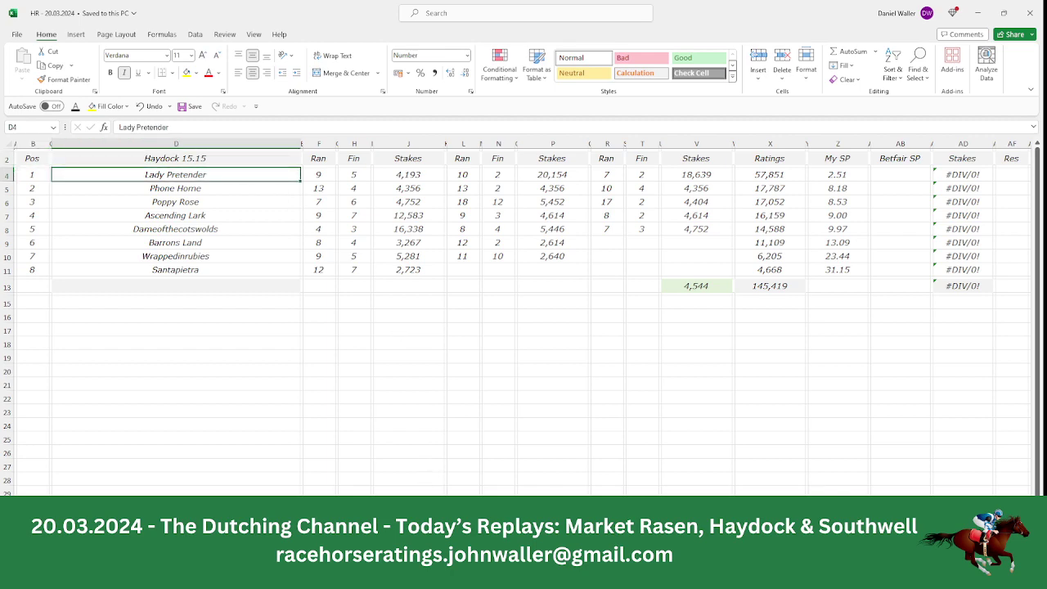
key(alt+Tab)
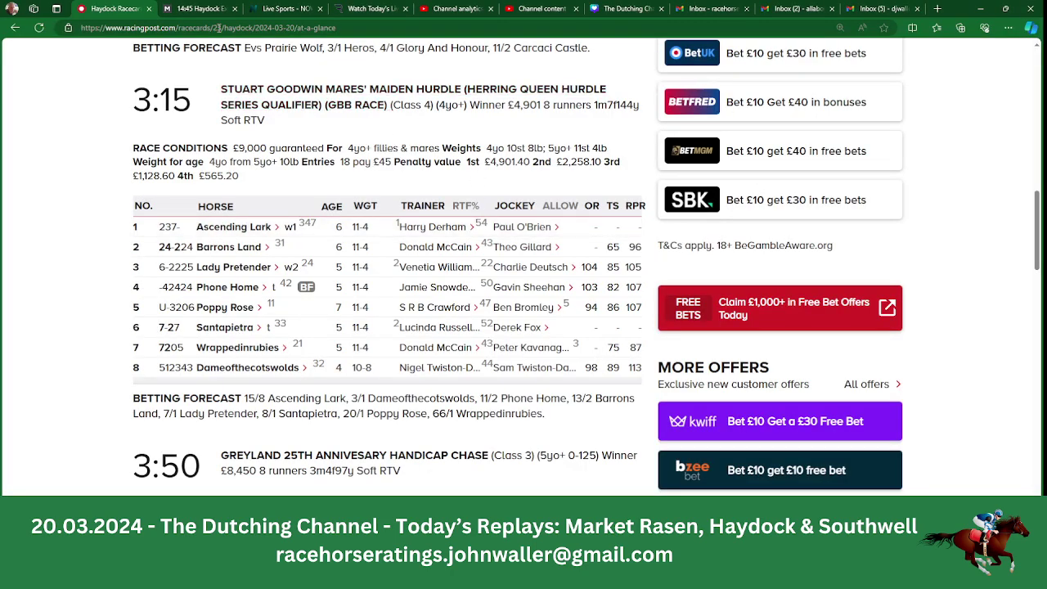
click(201, 9)
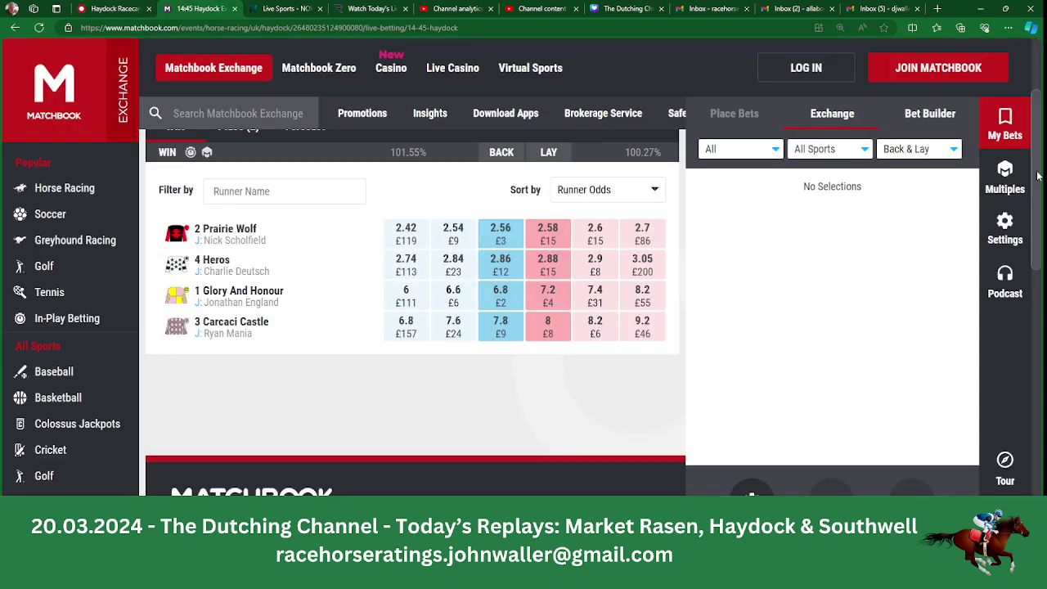
scroll(1037, 176, up, 2)
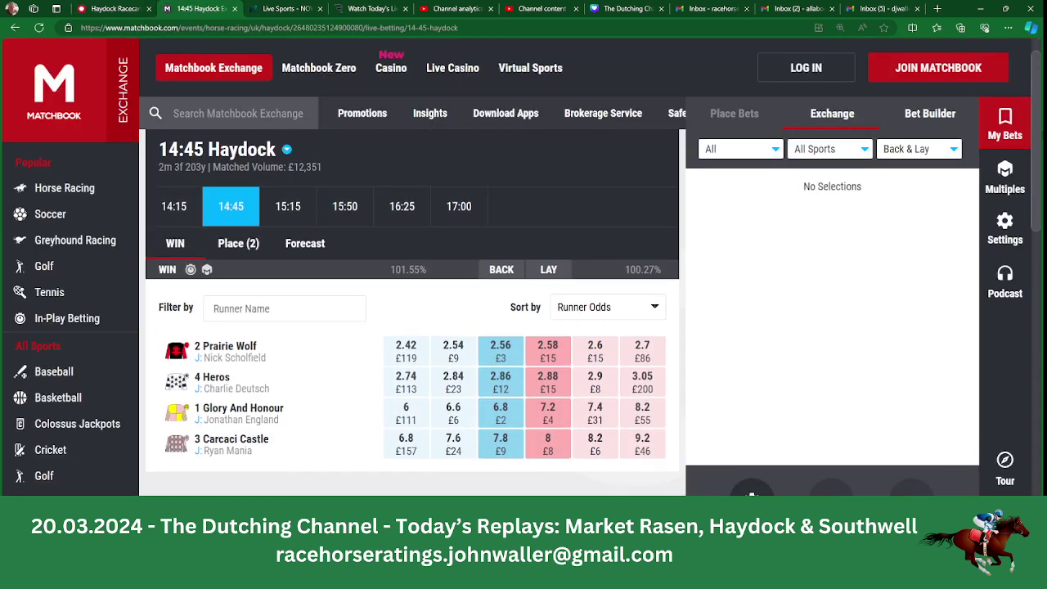
click(288, 206)
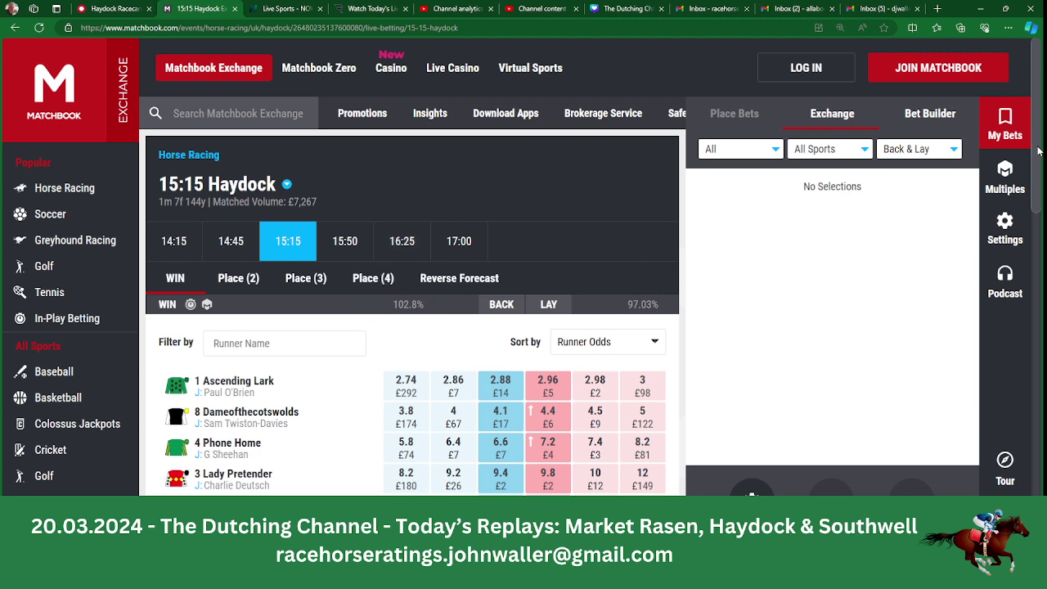
scroll(1041, 150, down, 3)
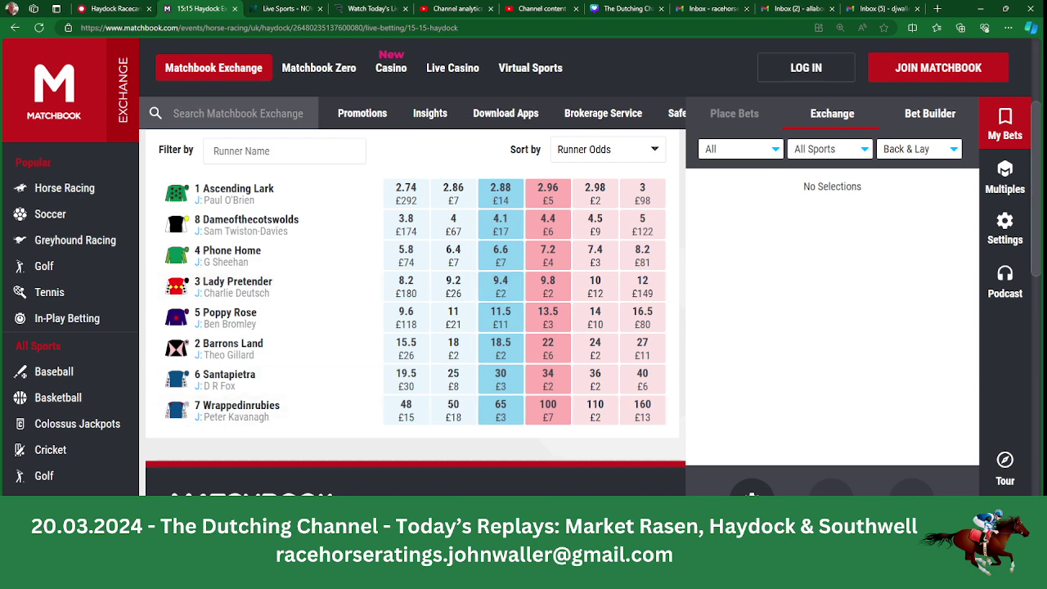
Enter 9.4 as Lady Pretender's Betfair SP in the workbook's Haydock 15.15 sheet.
key(alt+Tab)
click(890, 176)
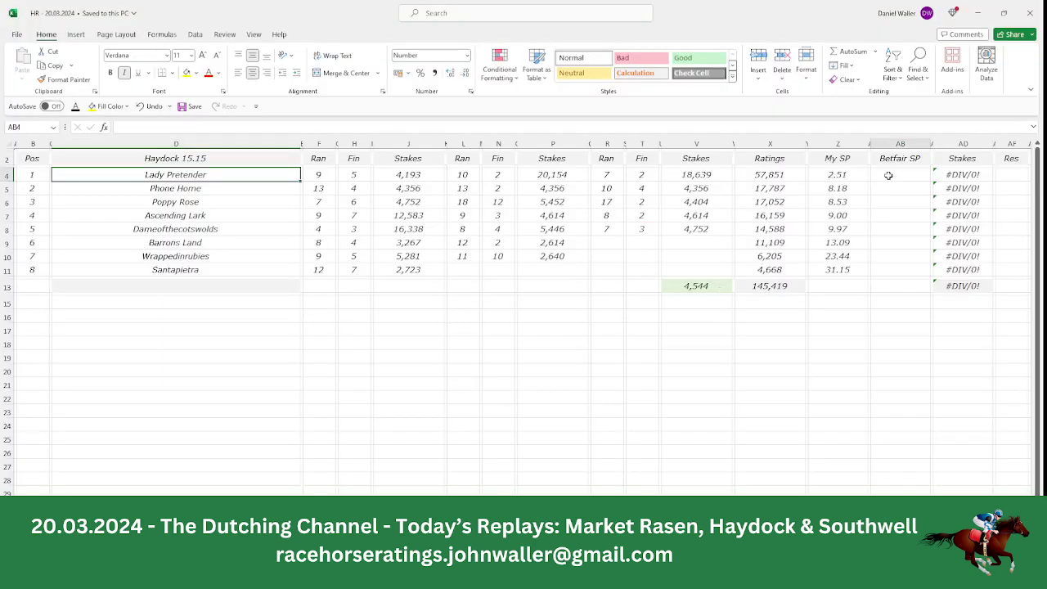
text(9)
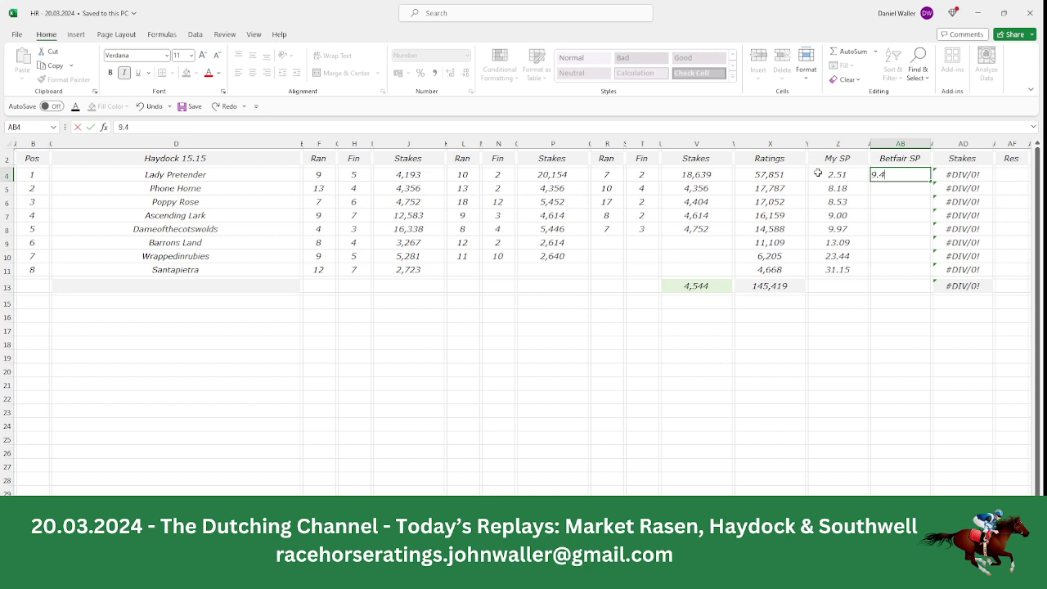
text(.4)
key(Tab)
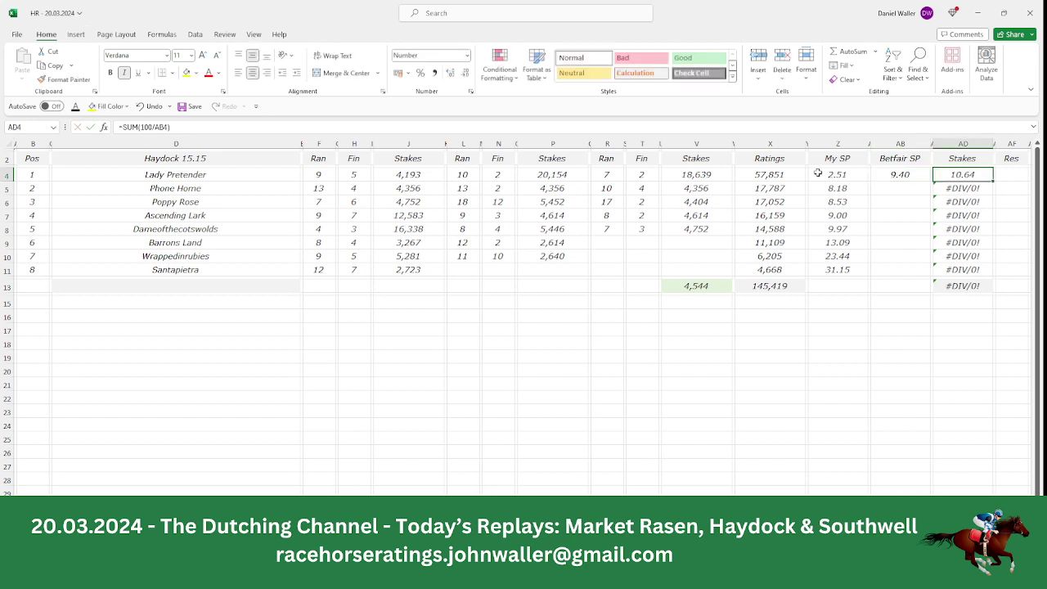
Check Phone Home's back odds on Matchbook and enter 6.6 as its Betfair SP in the Haydock 15.15 sheet.
key(Down)
key(Left)
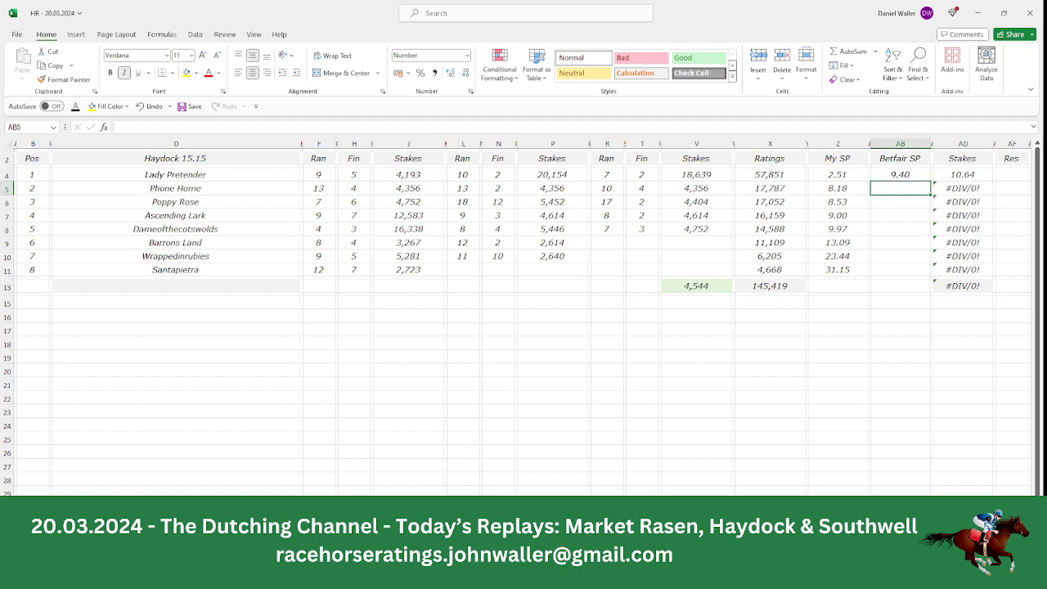
key(alt+Tab)
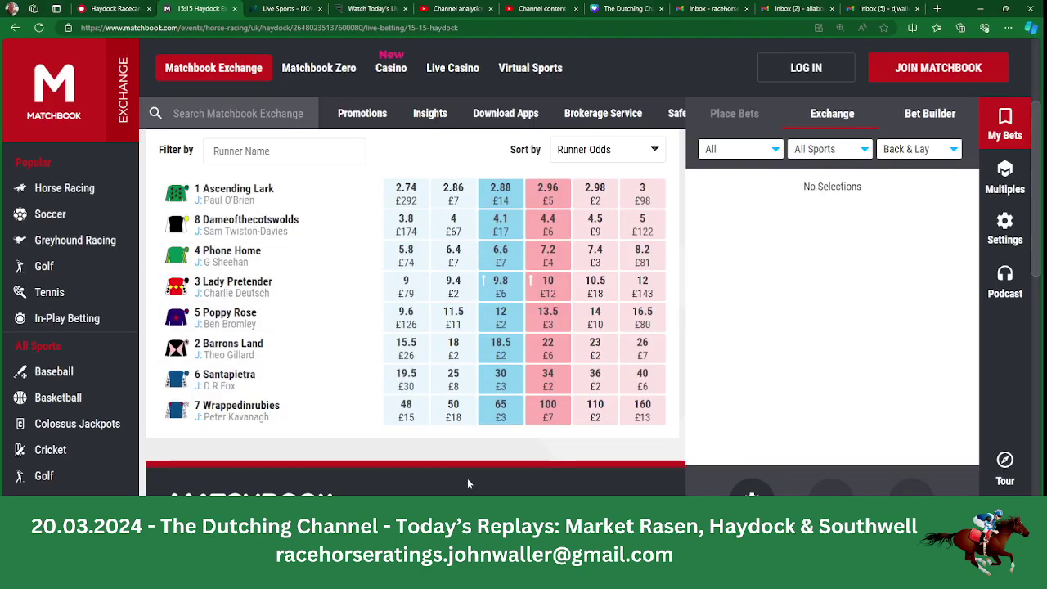
key(alt+Tab)
text(6.6)
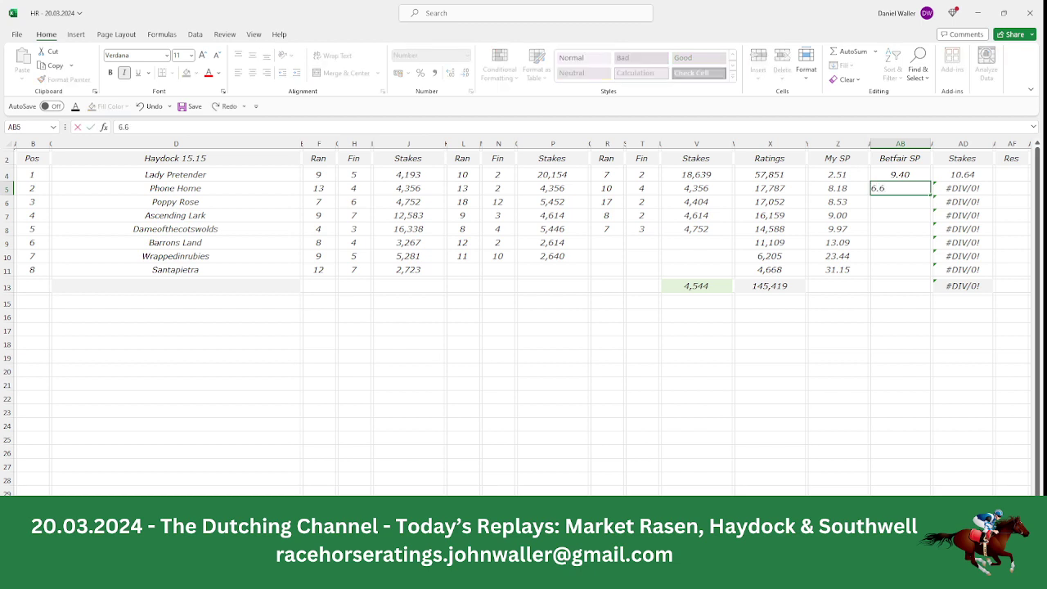
key(Tab)
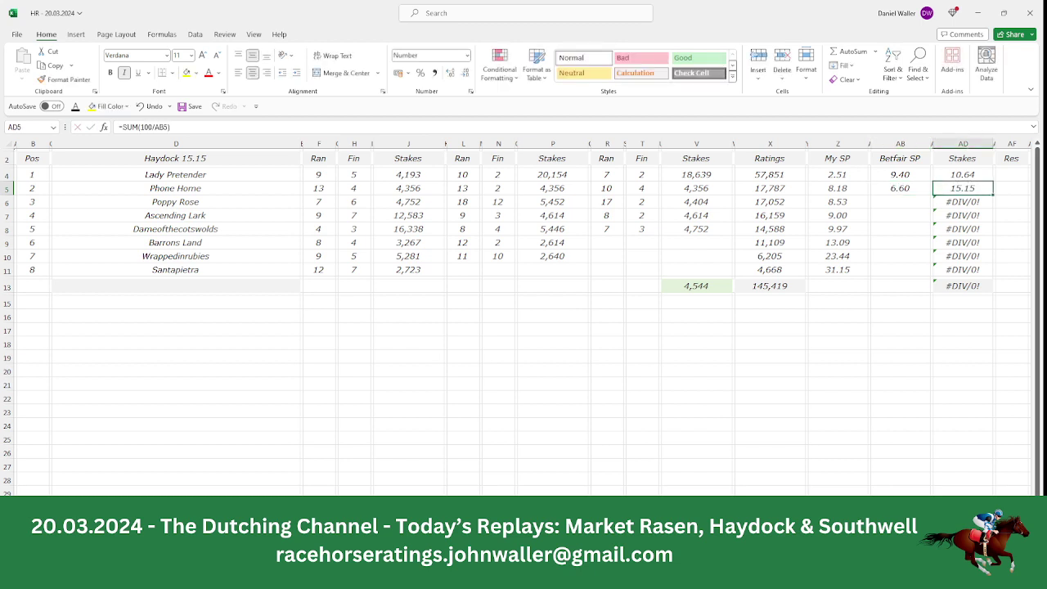
Look up Poppy Rose on Matchbook, enter 12 as its Betfair SP and select the stakes of the top three horses.
key(Down)
key(Left)
key(Left)
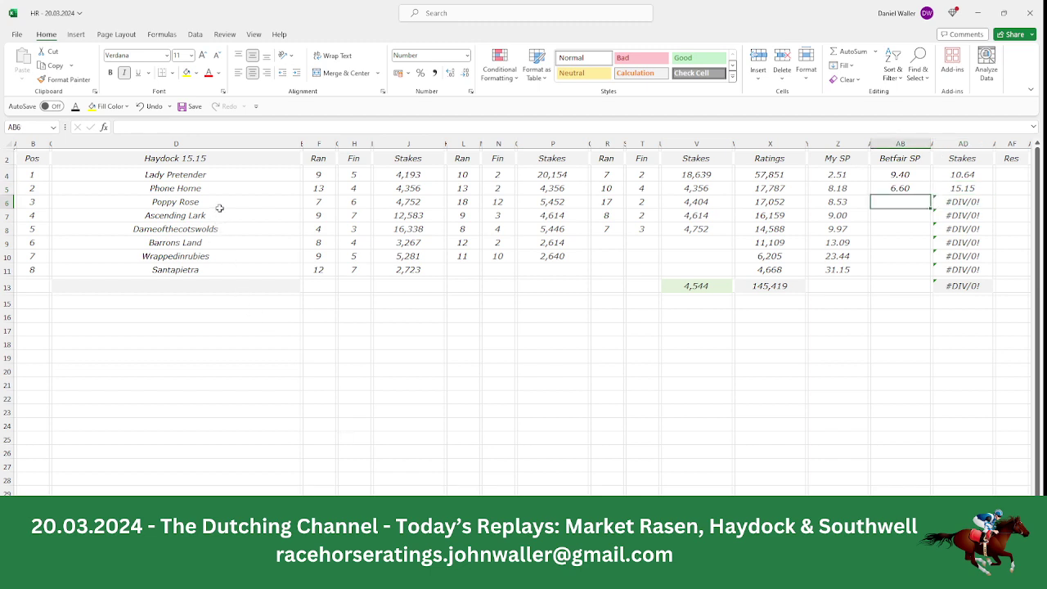
key(alt+Tab)
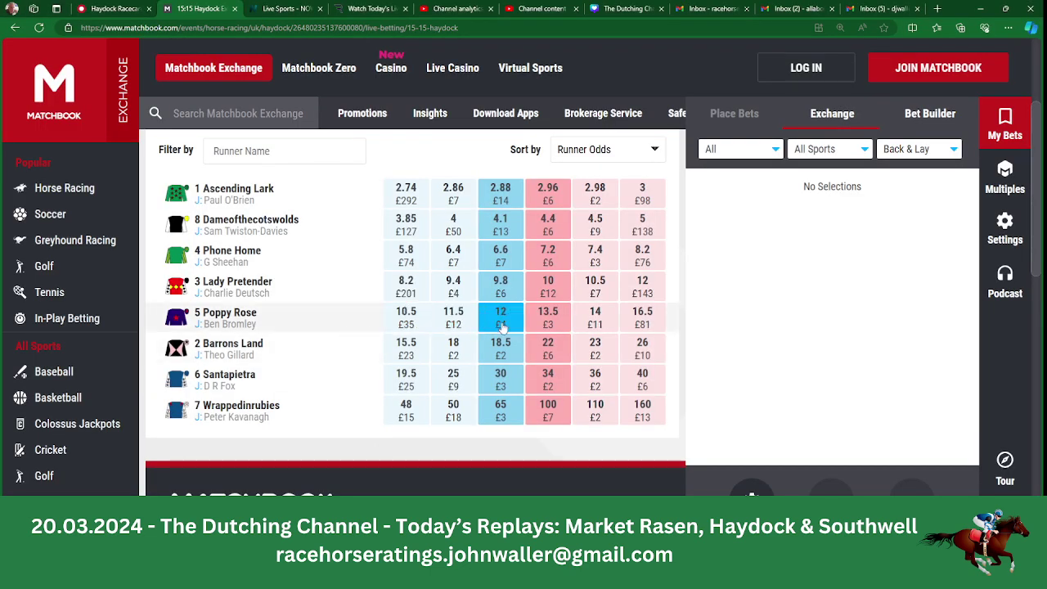
key(alt+Tab)
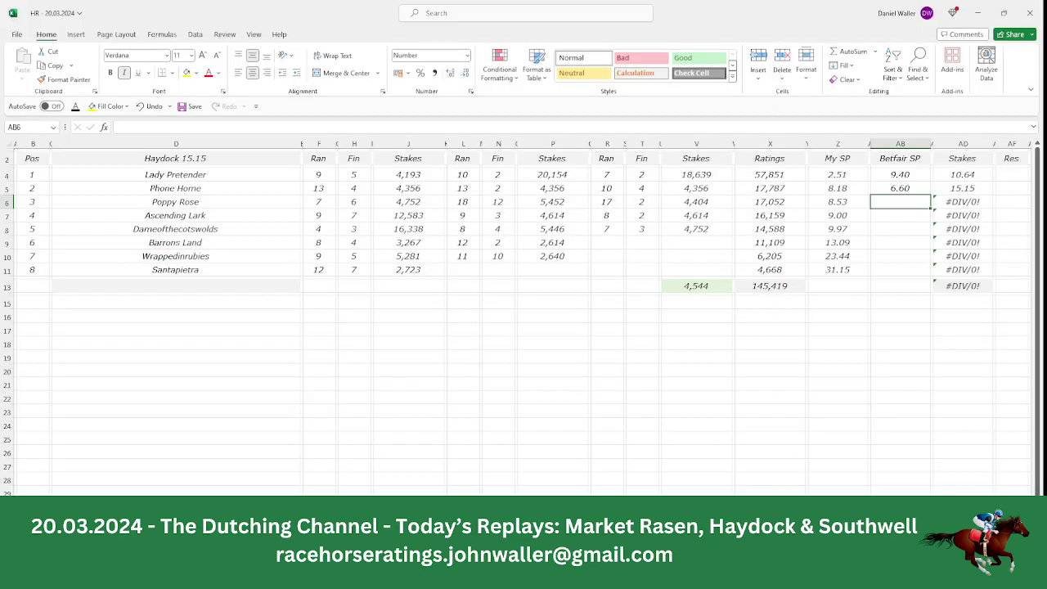
text(12)
key(Right)
key(Right)
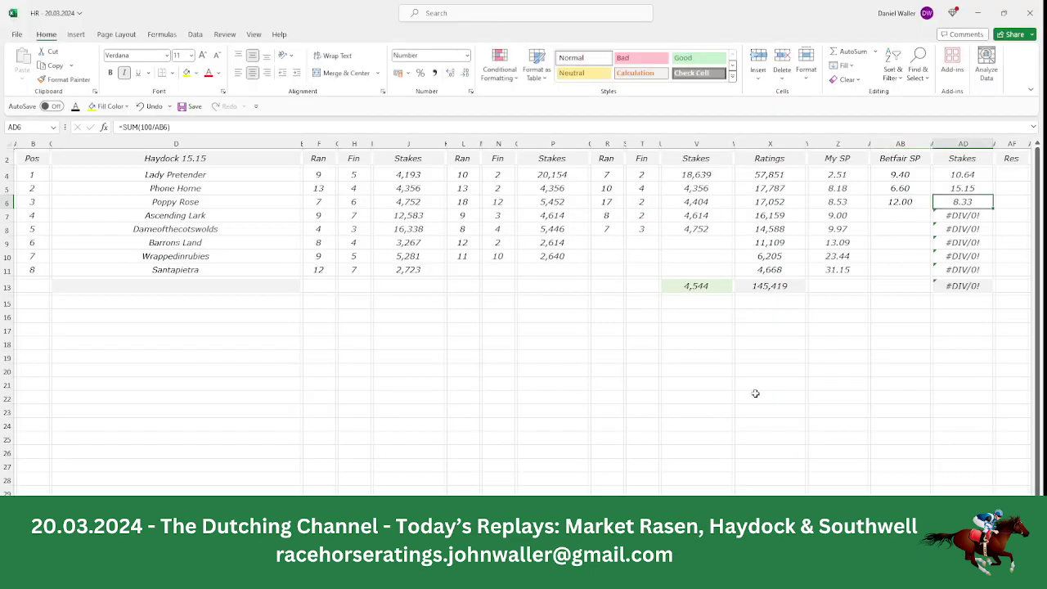
drag(964, 175, 964, 199)
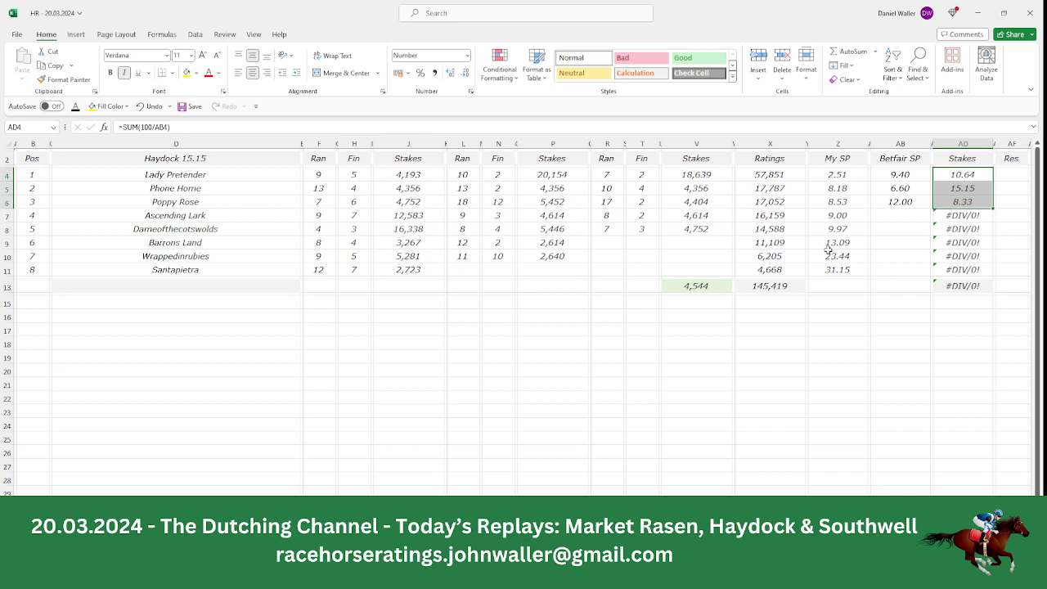
Check Ascending Lark's back odds on Matchbook and enter 2.88 as its Betfair SP in the Haydock 15.15 sheet.
click(900, 215)
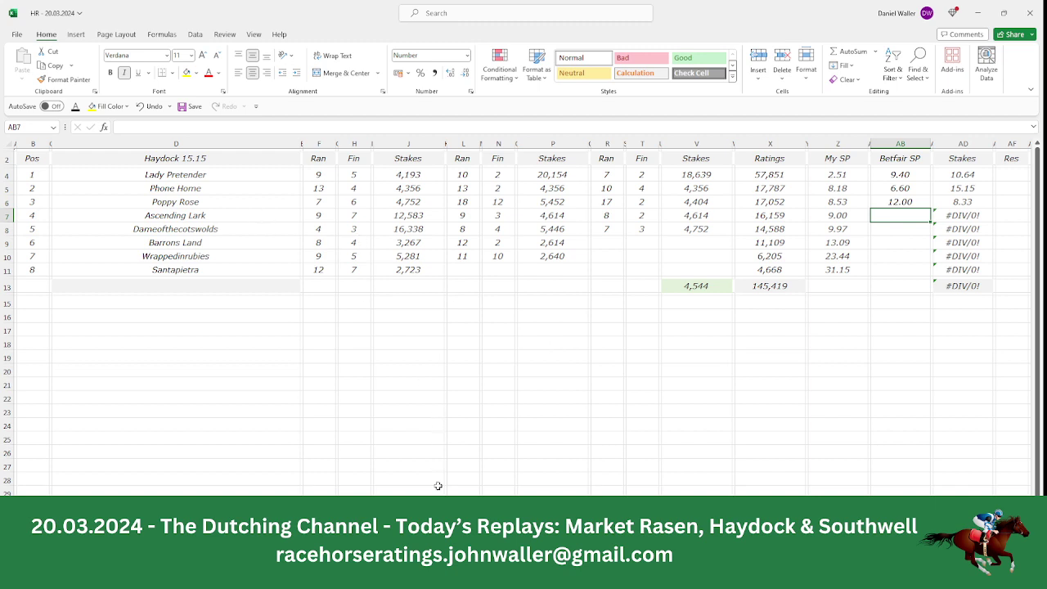
key(alt+Tab)
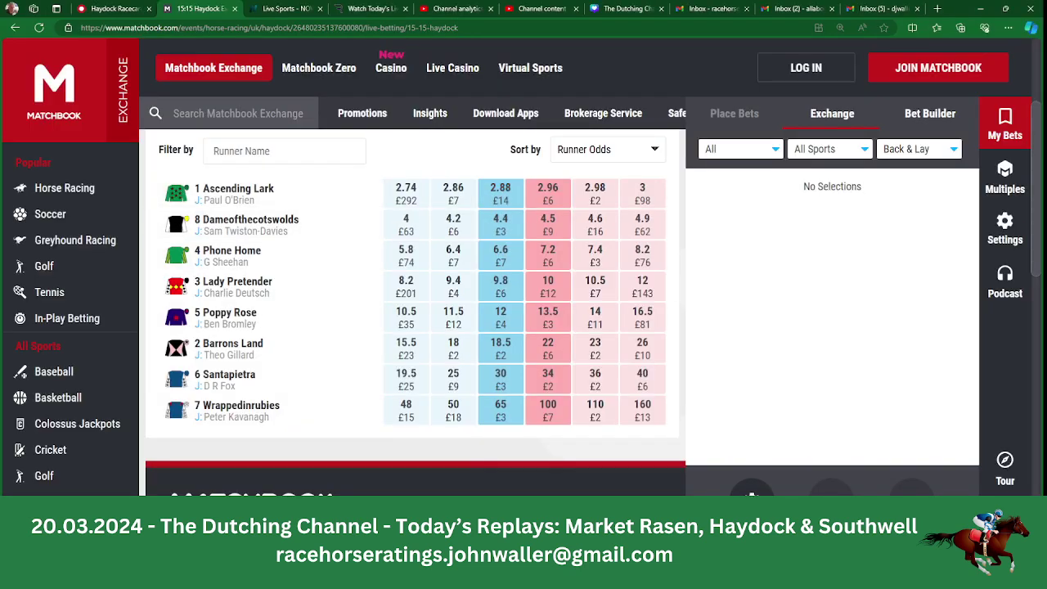
key(alt+Tab)
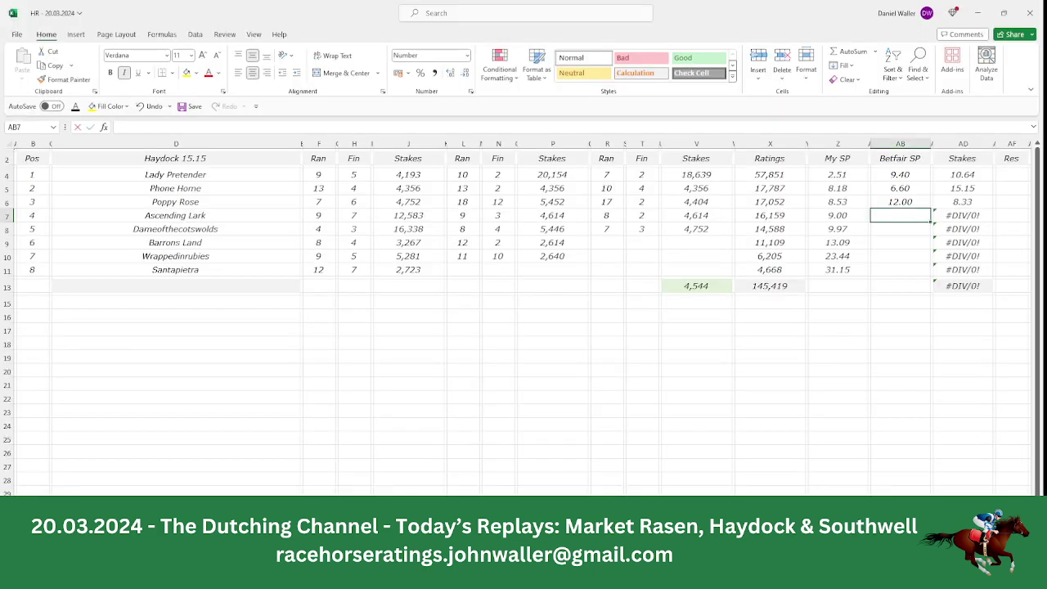
text(2.88)
key(Tab)
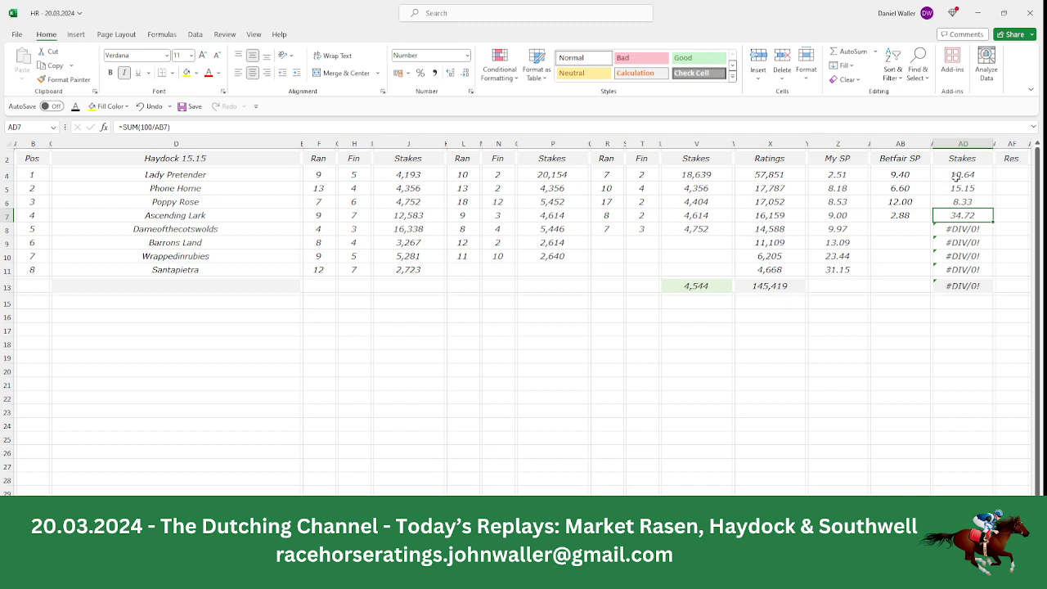
Select the top three horses' stakes to check their sum, and replace Ascending Lark's stake formula with 15.88.
drag(956, 177, 956, 202)
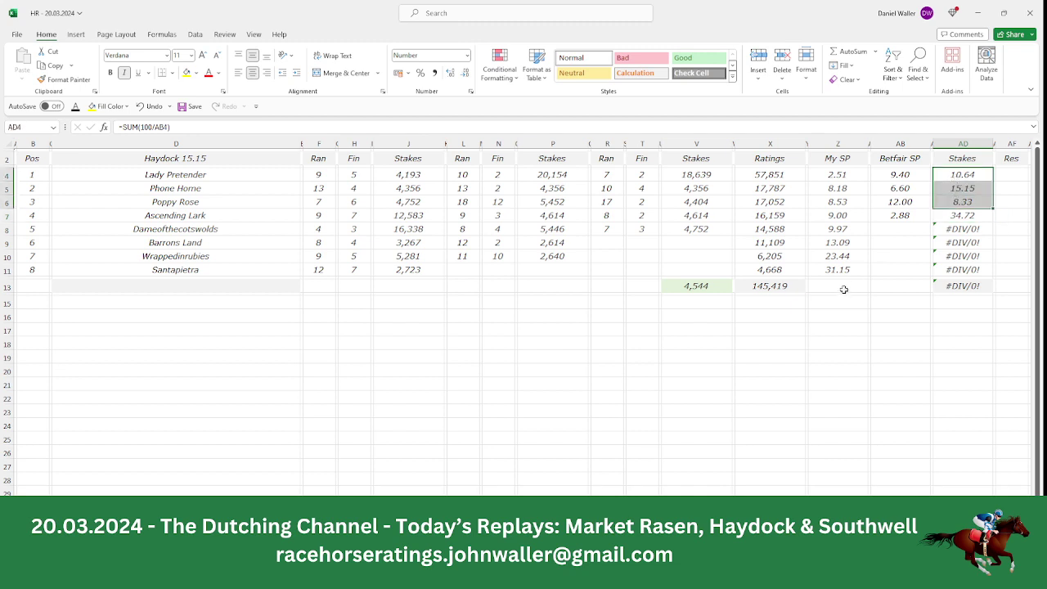
click(950, 217)
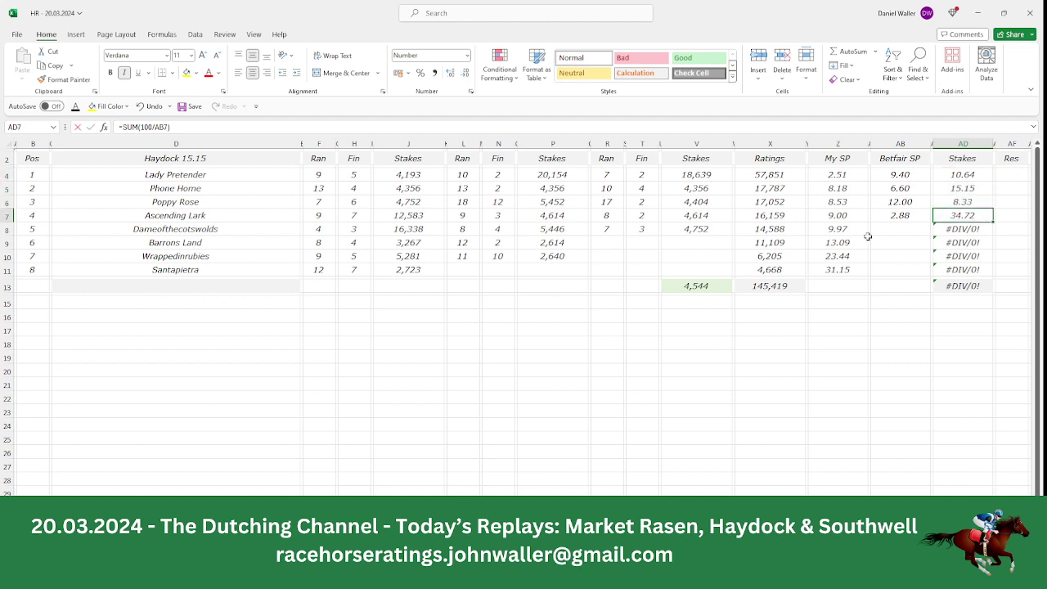
text(15.88)
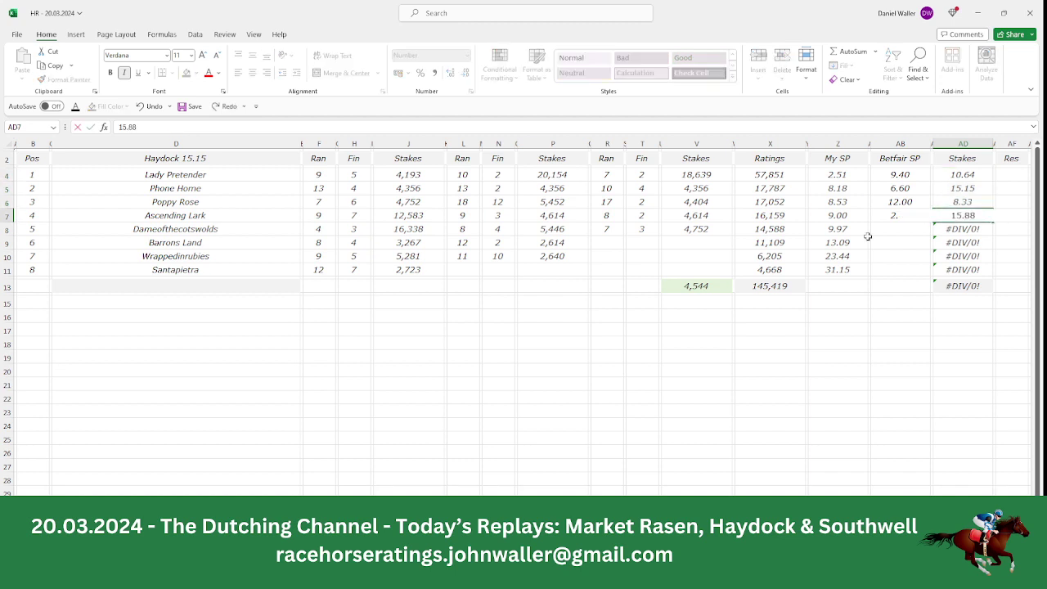
key(Return)
Clear the stake formulas of Dameofthecotswolds, Barrons Land, Wrappedinrubies and Santapietra in the Haydock 15.15 race.
key(BackSpace)
key(Return)
key(BackSpace)
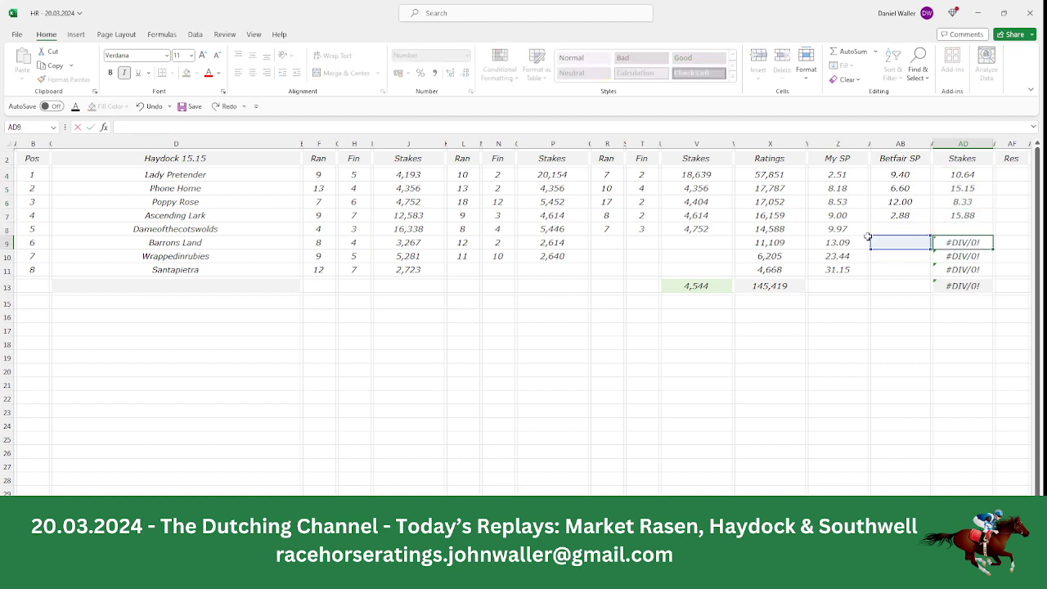
key(Return)
key(BackSpace)
key(Return)
key(Delete)
key(Up)
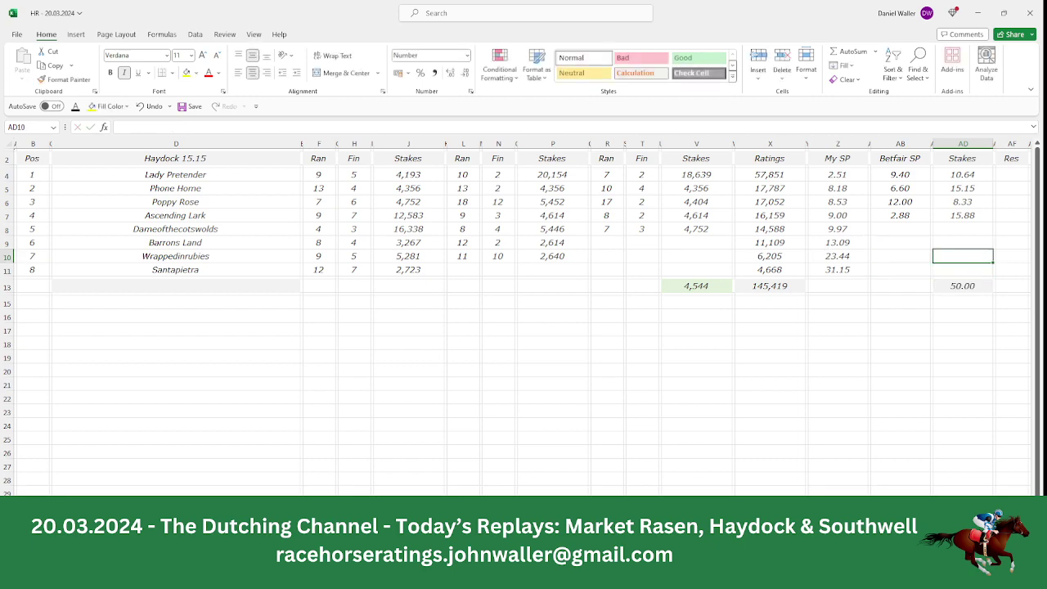
Recheck the Matchbook odds, multiply 15.88 by 2.88 in Calculator for Ascending Lark's return, and go back to its name cell in the workbook.
key(alt+Tab)
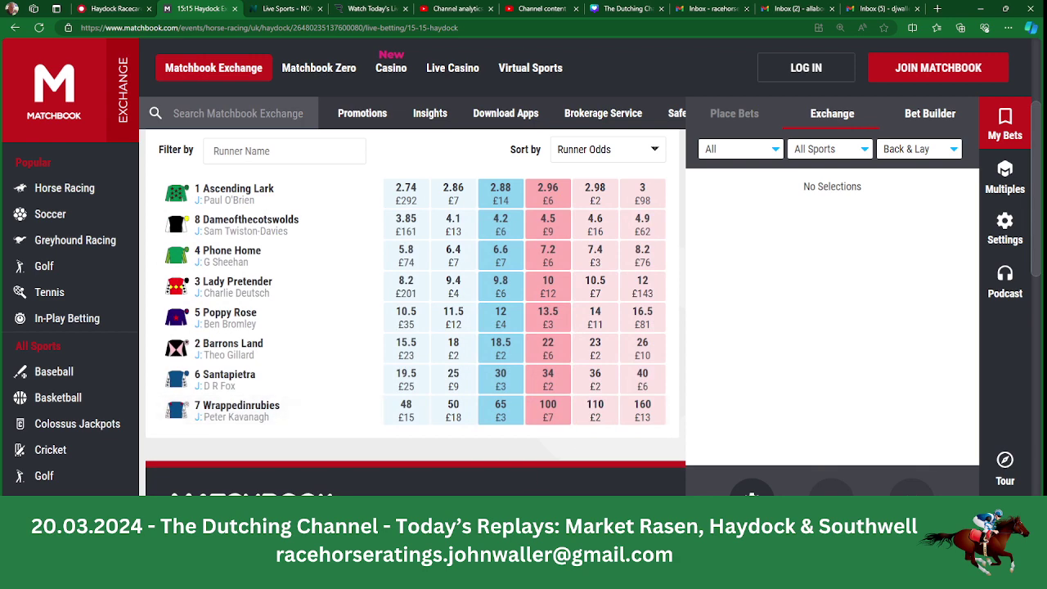
key(alt+Tab)
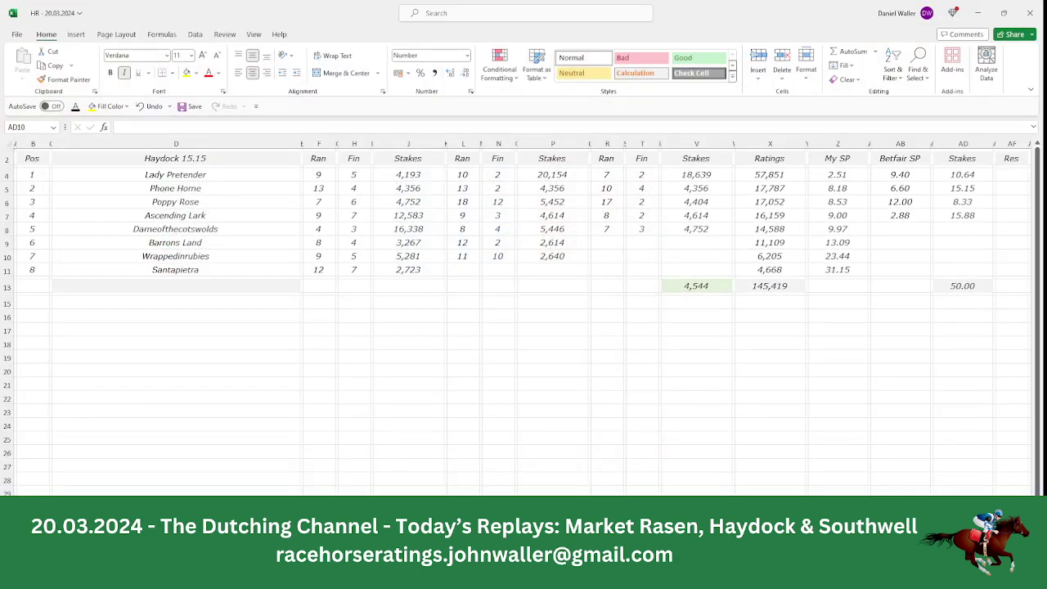
key(alt+Tab)
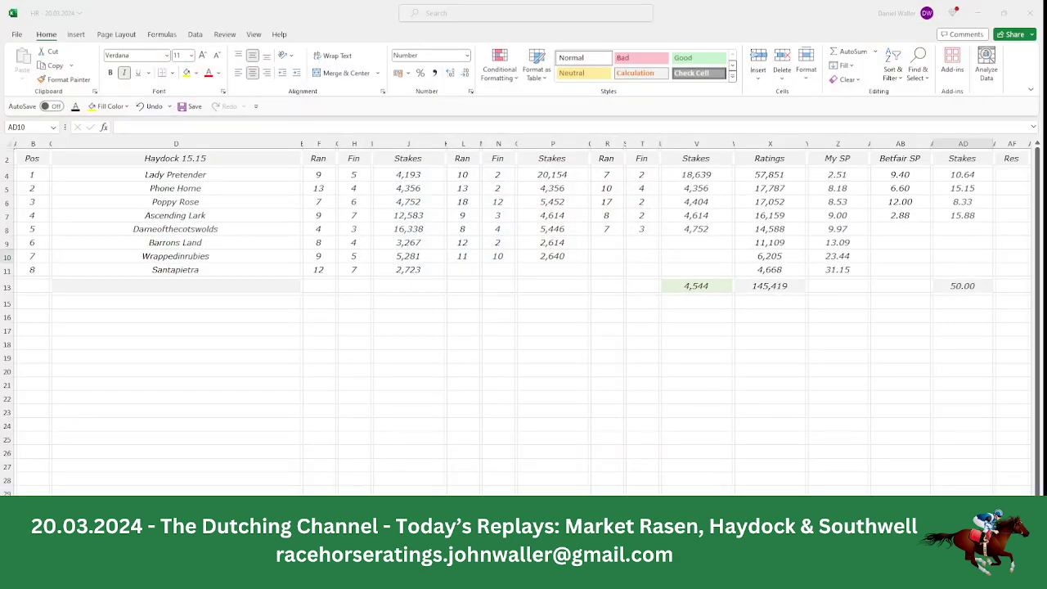
key(super)
click(65, 484)
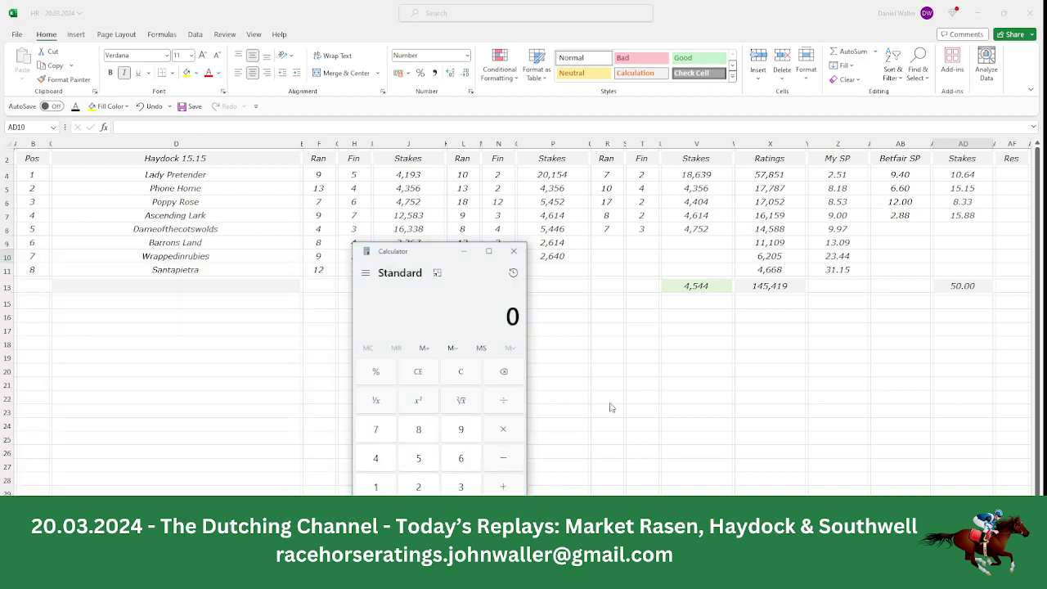
click(375, 490)
click(421, 463)
click(461, 515)
click(419, 430)
click(418, 429)
click(495, 432)
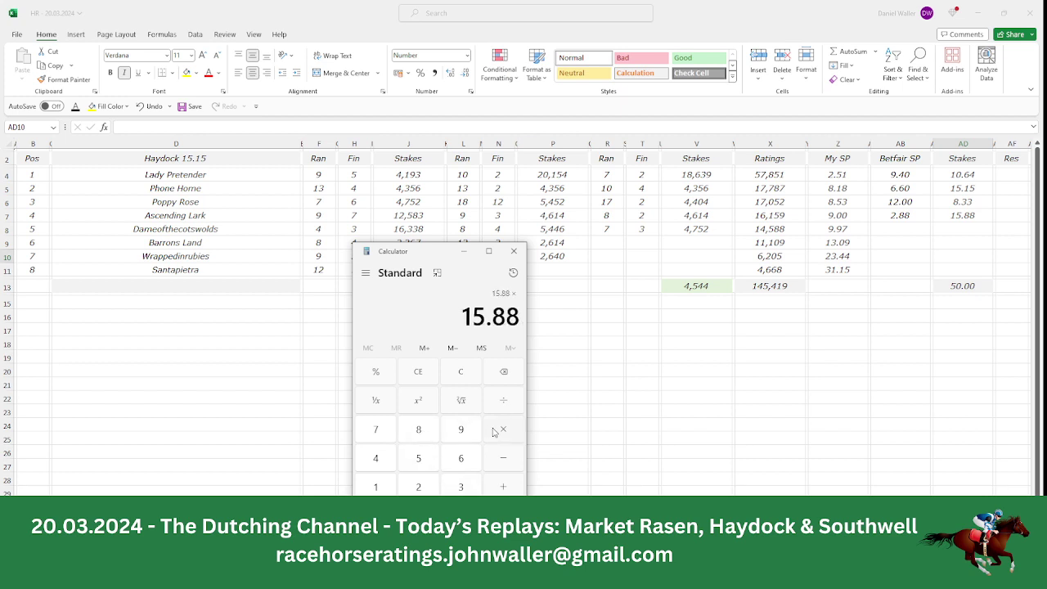
click(431, 485)
click(461, 516)
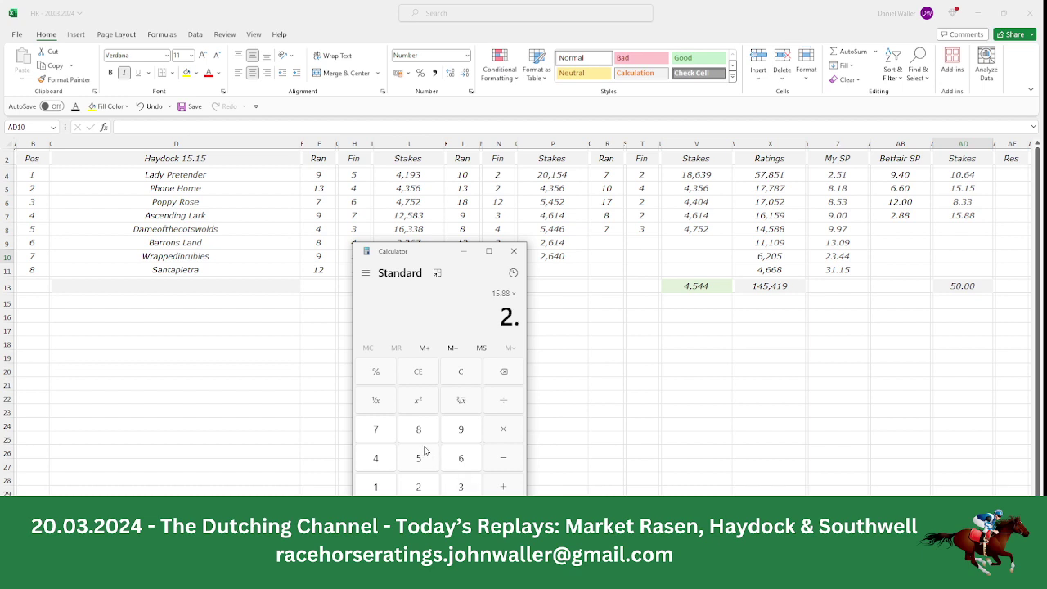
click(422, 439)
click(421, 440)
key(Return)
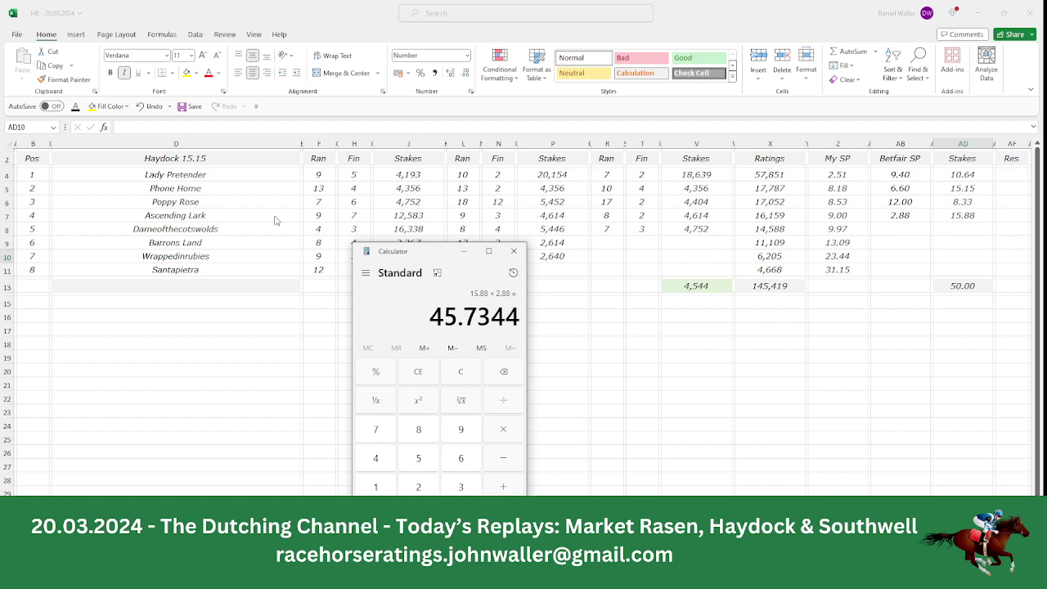
click(235, 218)
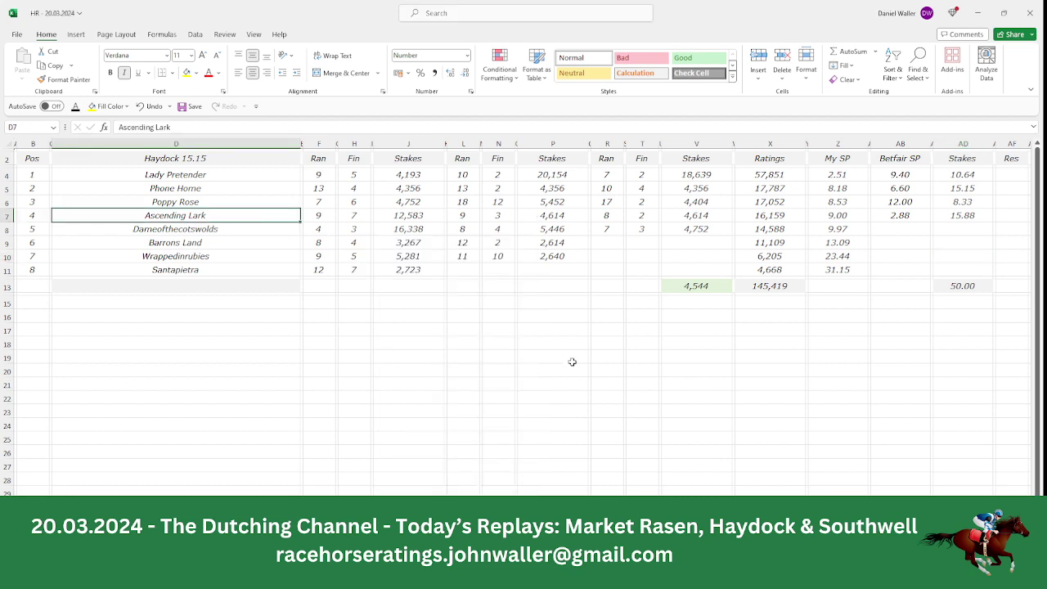
key(Up)
key(Up)
key(Up)
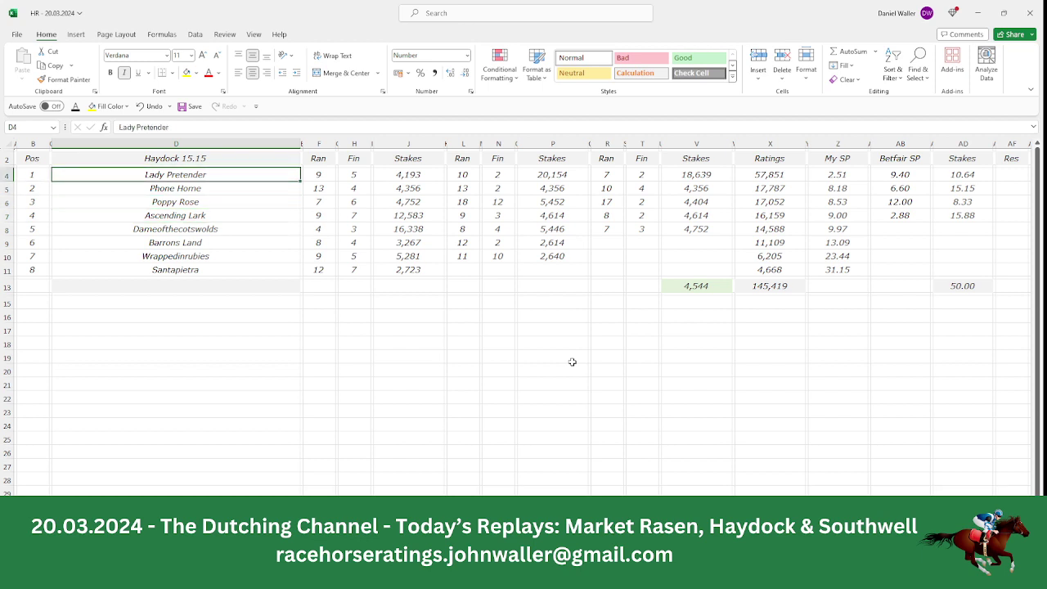
key(Down)
key(Down)
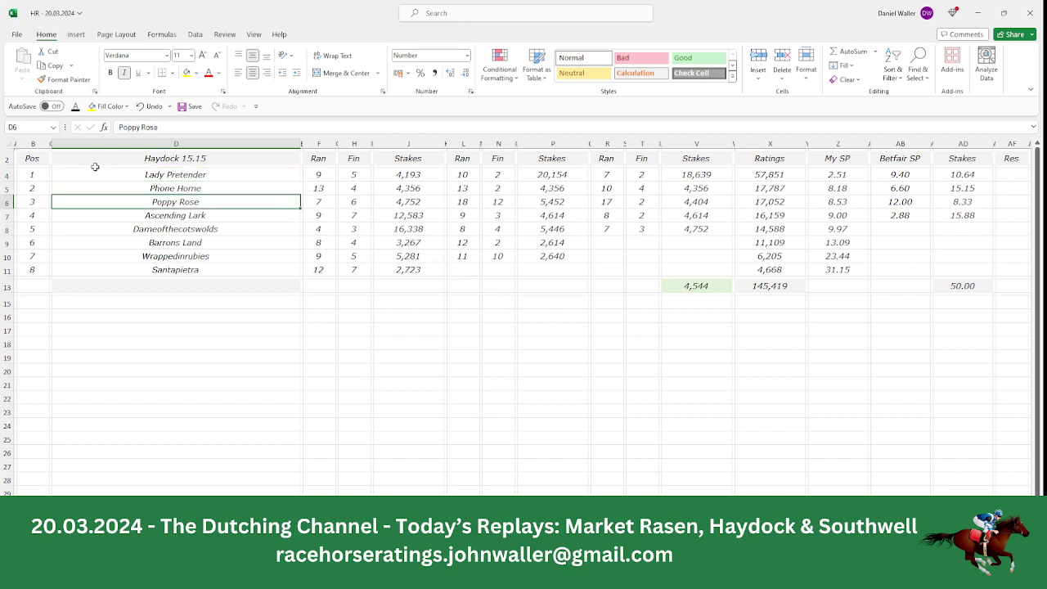
Check the Racing Post racecard for the 3:50 Haydock race and open the Haydock 15.50 sheet at Atakan.
click(44, 161)
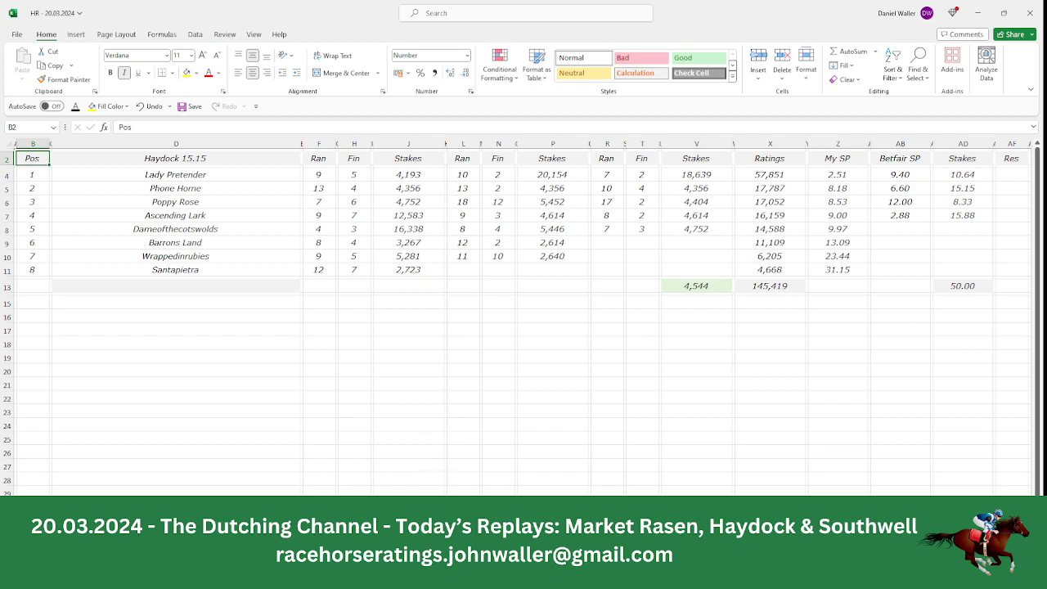
key(alt+Tab)
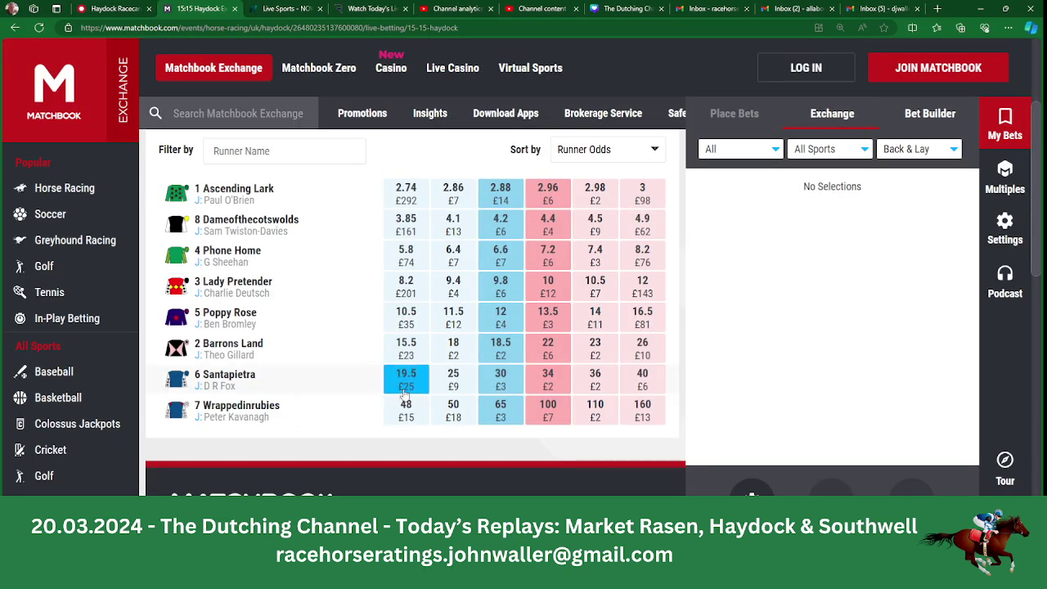
click(119, 10)
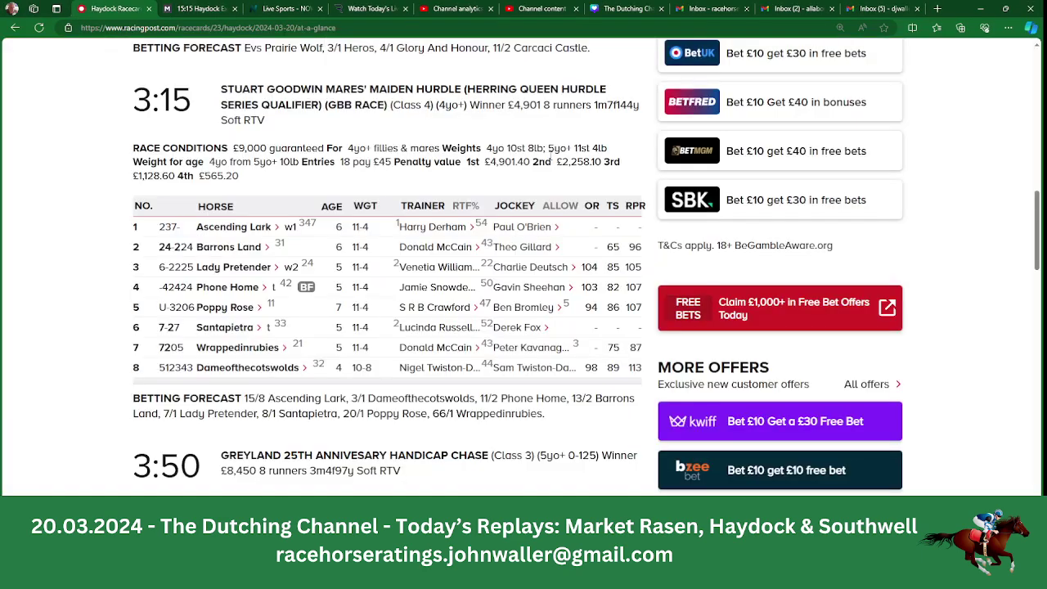
scroll(1041, 221, down, 5)
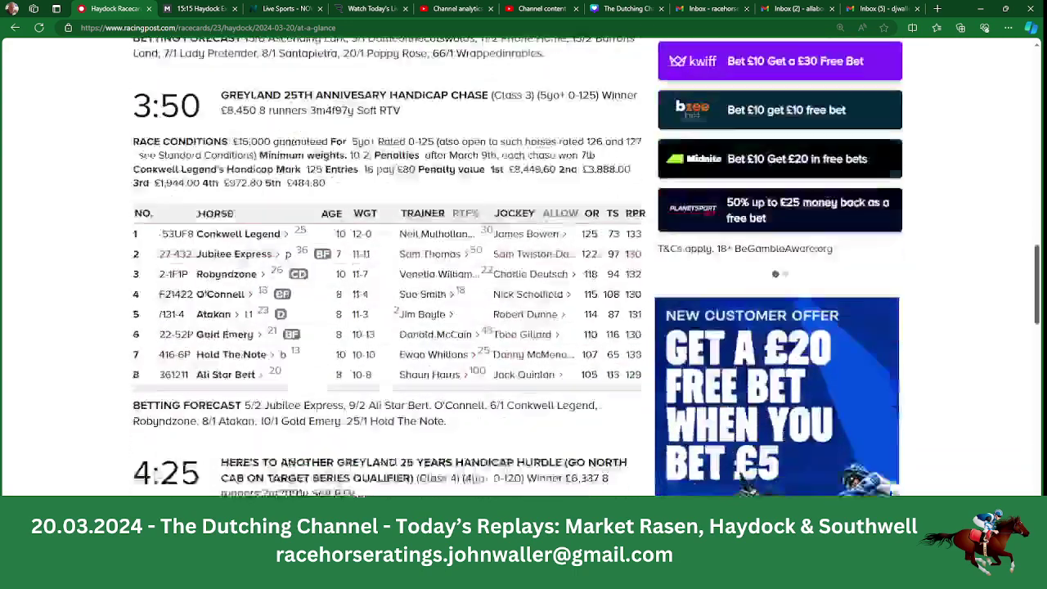
drag(1038, 284, 1038, 290)
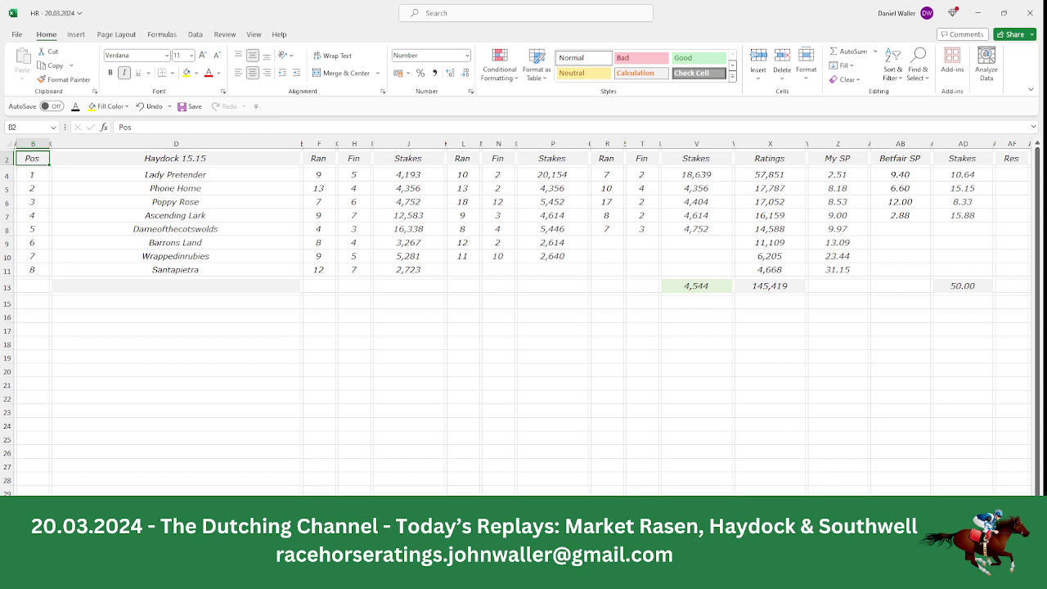
key(ctrl+Page_Down)
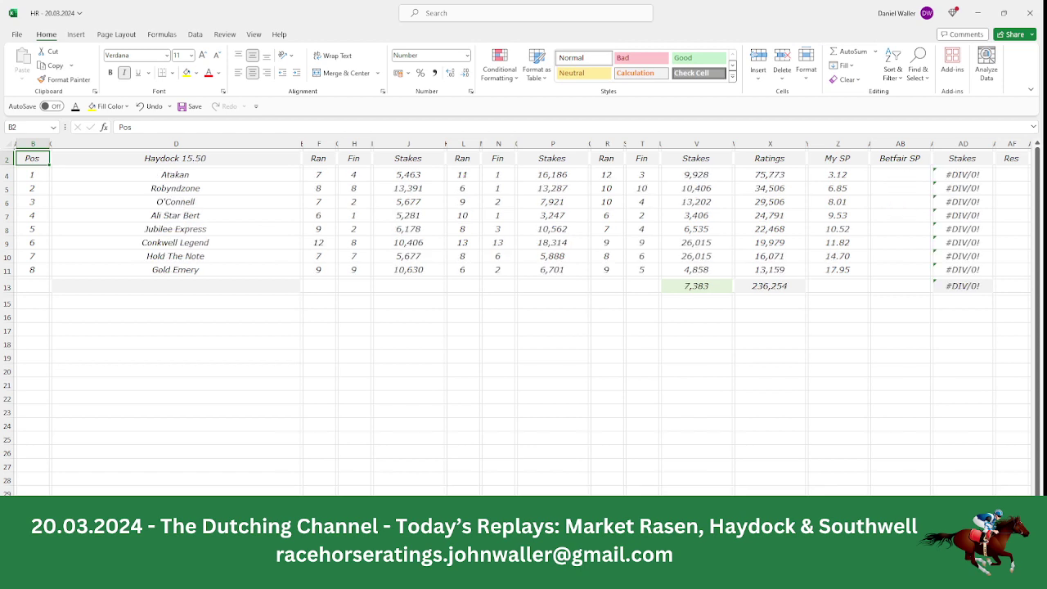
click(212, 174)
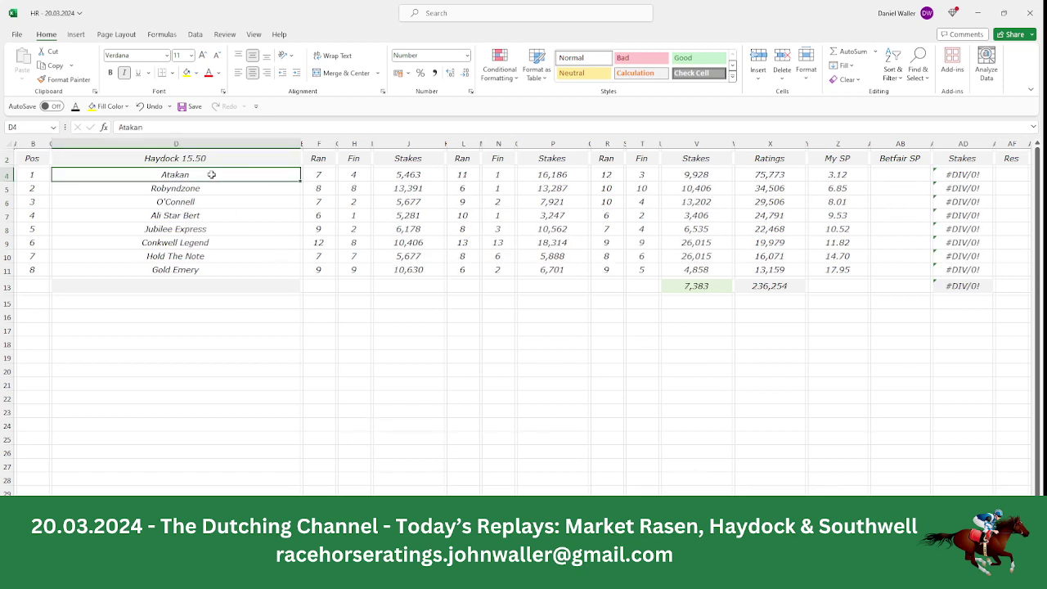
Open the 15:50 Haydock win market on Matchbook and check the back odds of all its runners.
key(alt+Tab)
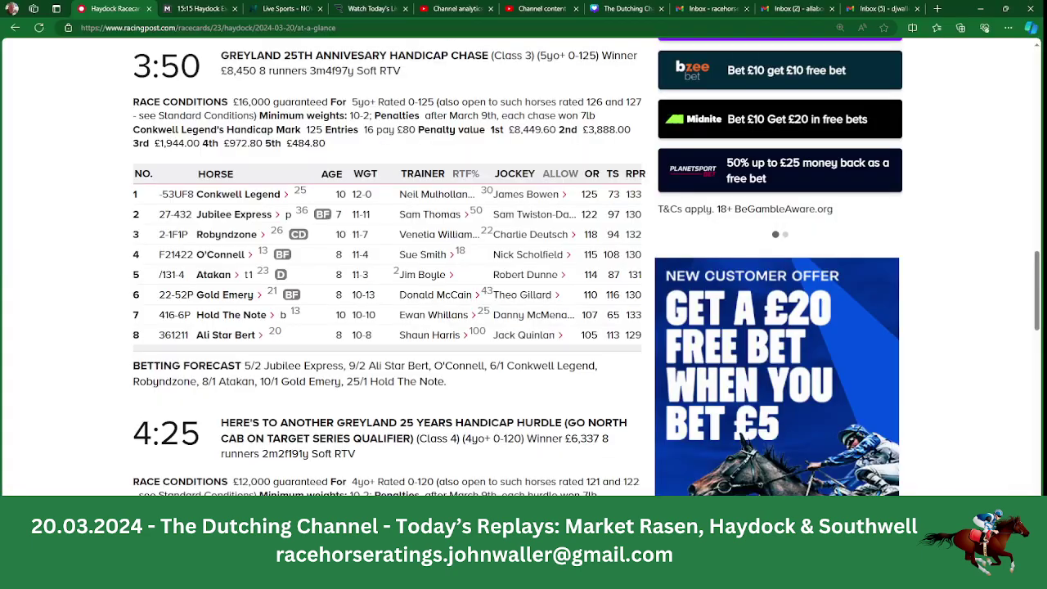
click(204, 8)
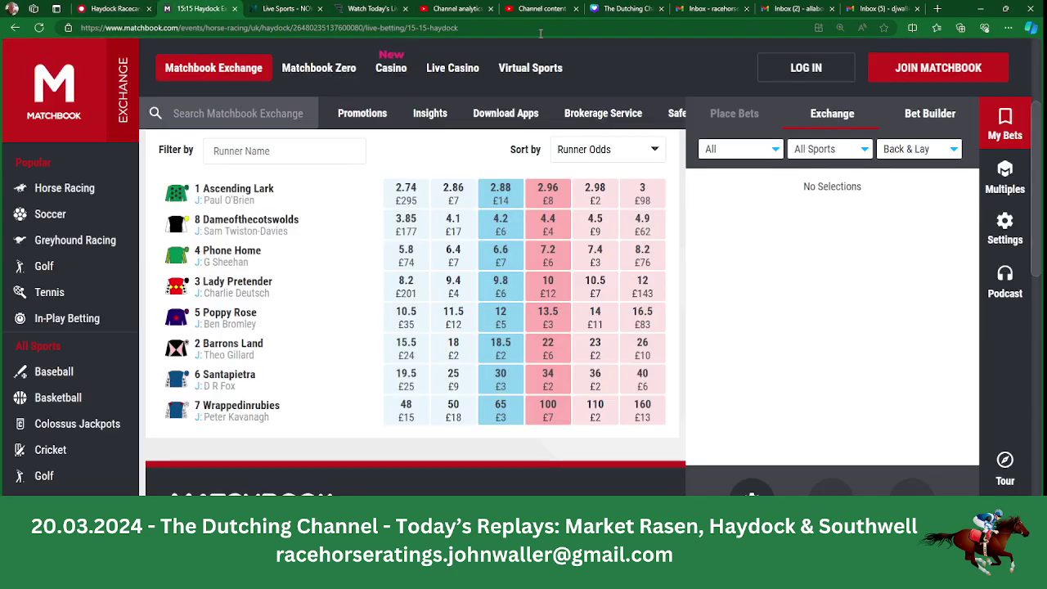
scroll(412, 310, up, 2)
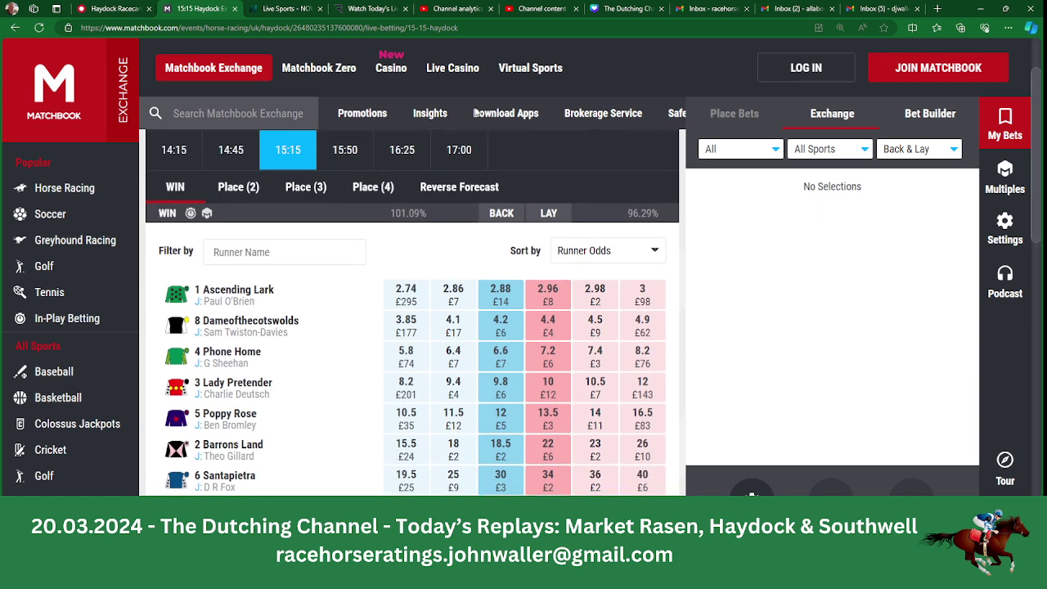
click(345, 150)
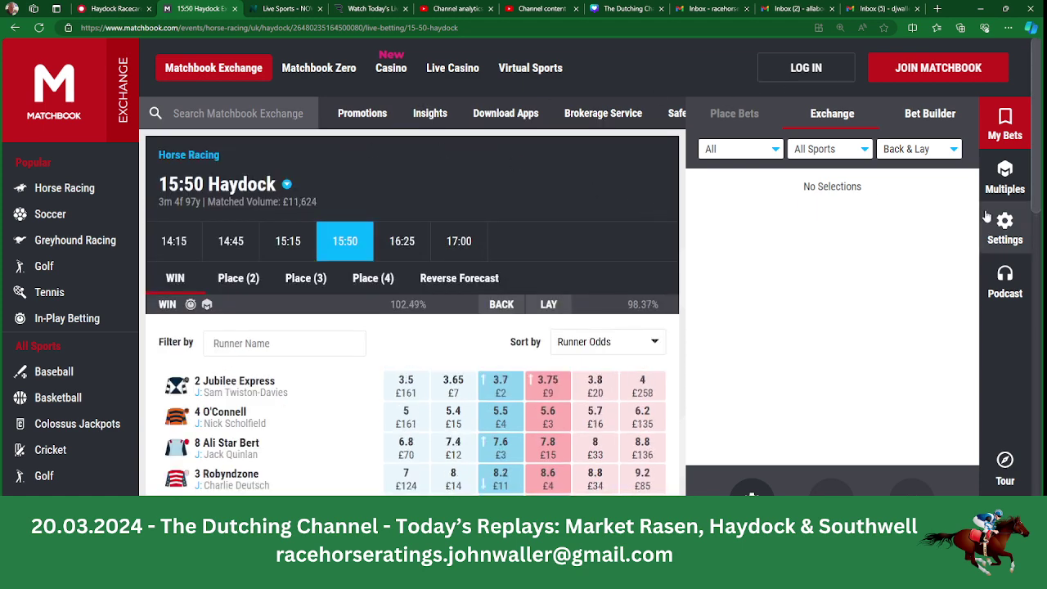
drag(1035, 198, 1035, 213)
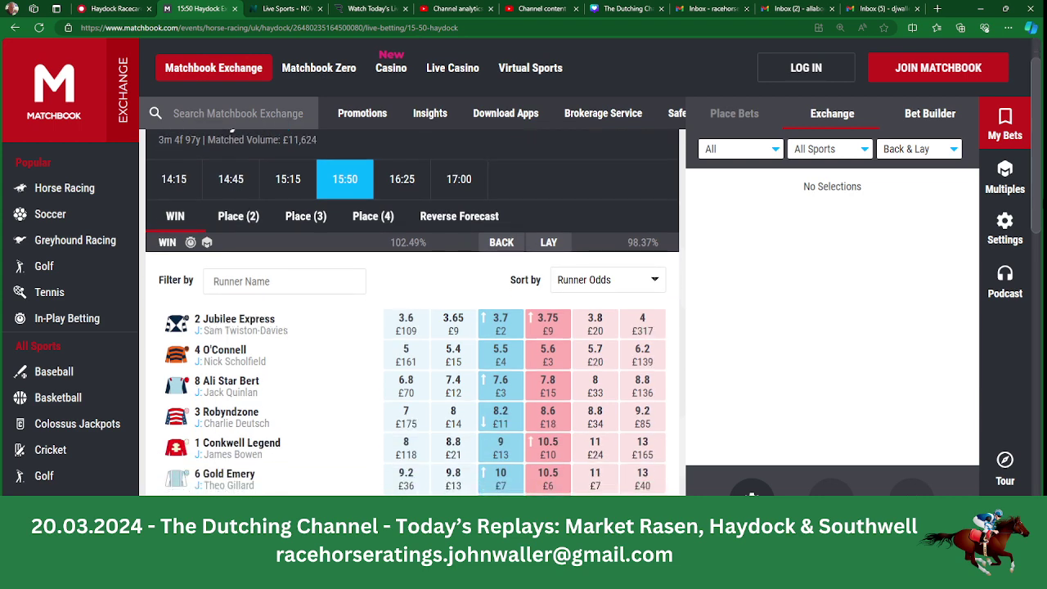
scroll(413, 311, down, 1)
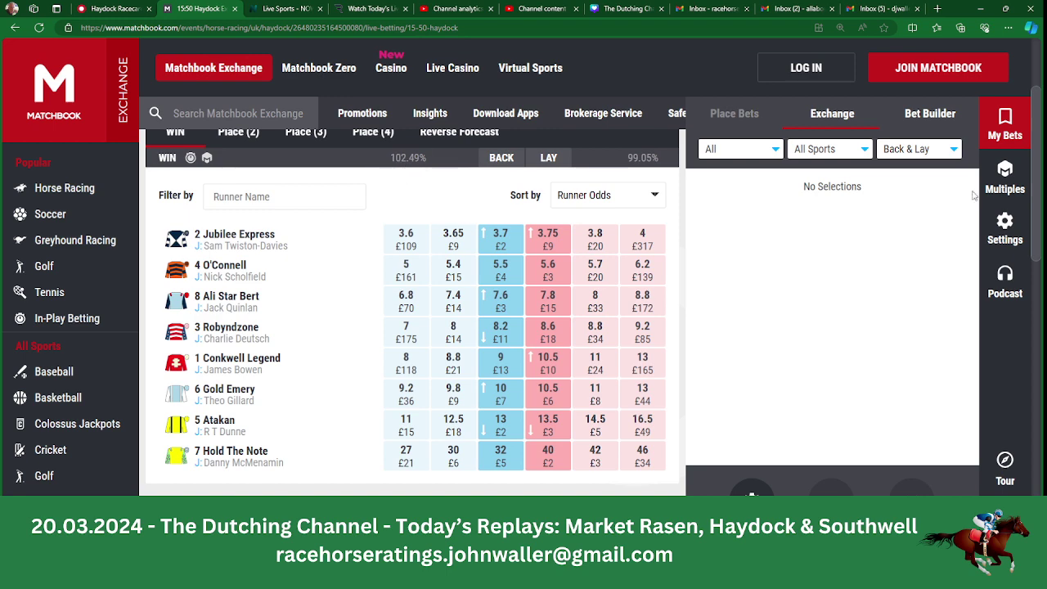
drag(1038, 181, 1041, 198)
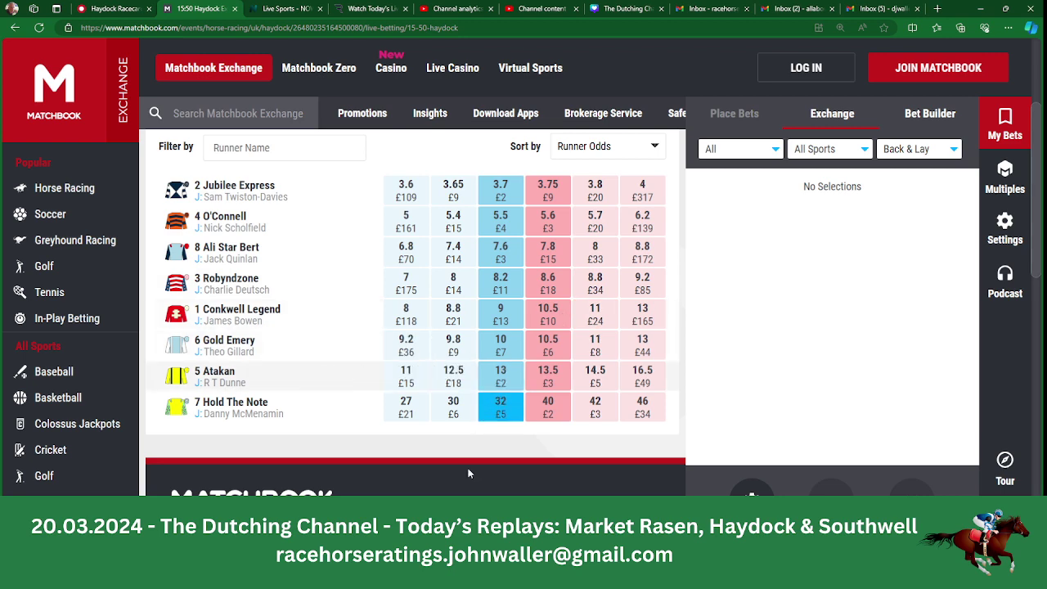
Enter 13 as Atakan's Betfair SP in the Haydock 15.50 sheet.
key(alt+Tab)
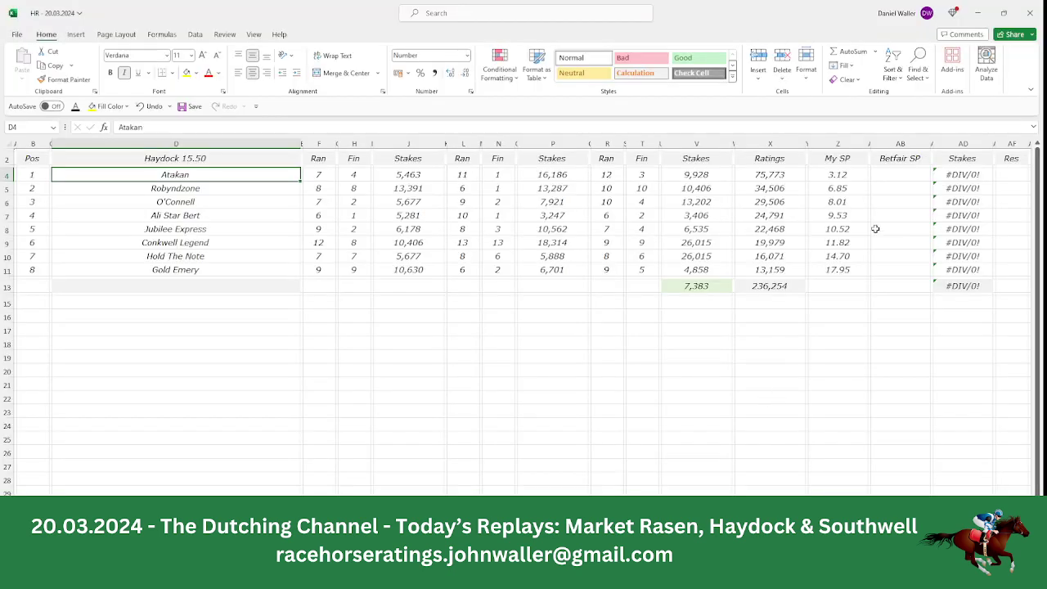
click(887, 176)
text(13)
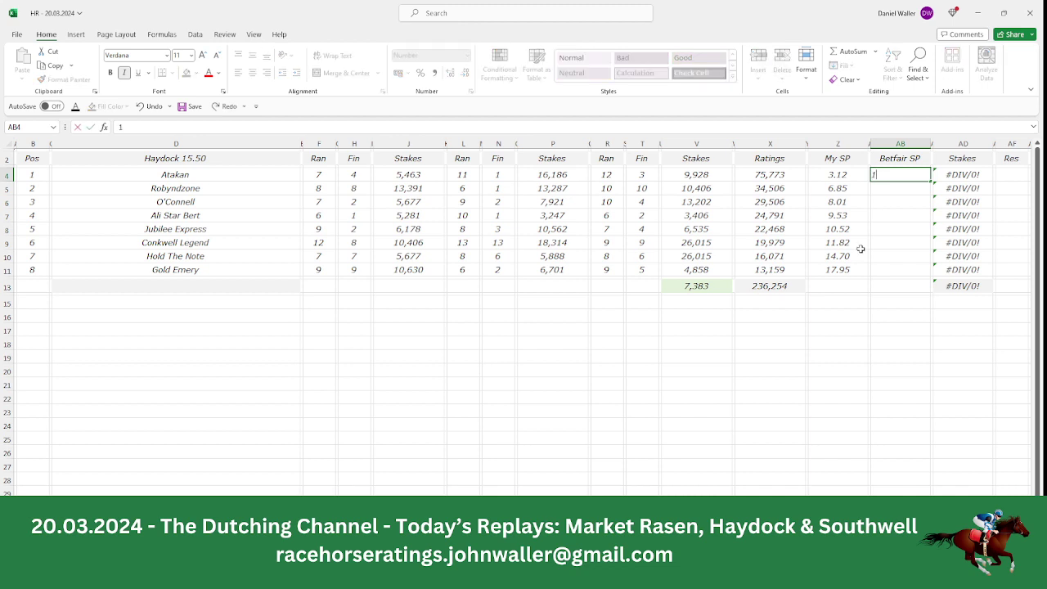
key(Tab)
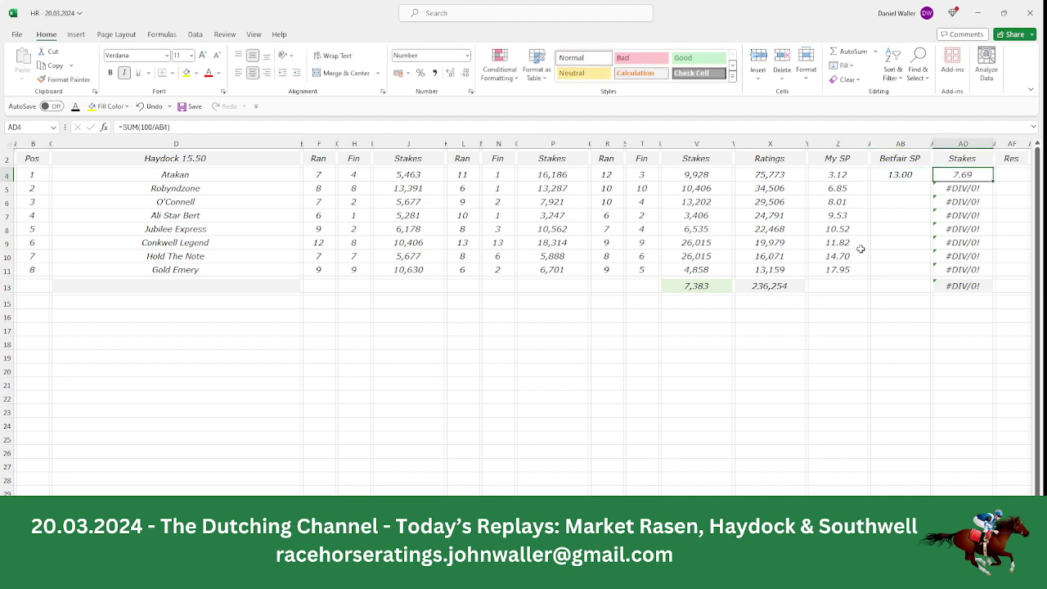
Check Robyndzone's back odds on Matchbook and enter 8.2 as its Betfair SP in the Haydock 15.50 sheet.
key(Down)
key(Left)
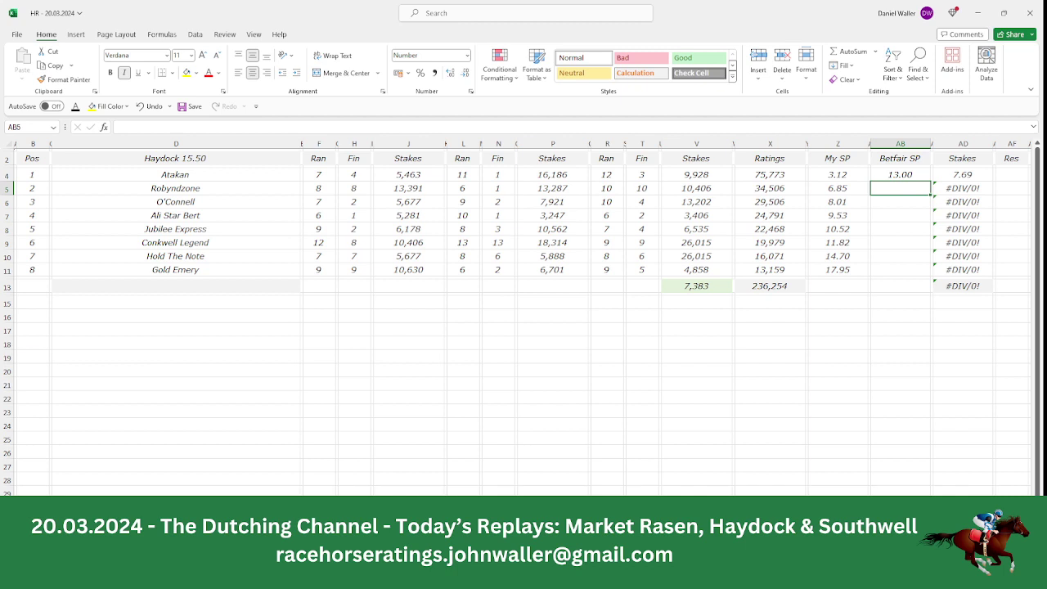
key(alt+Tab)
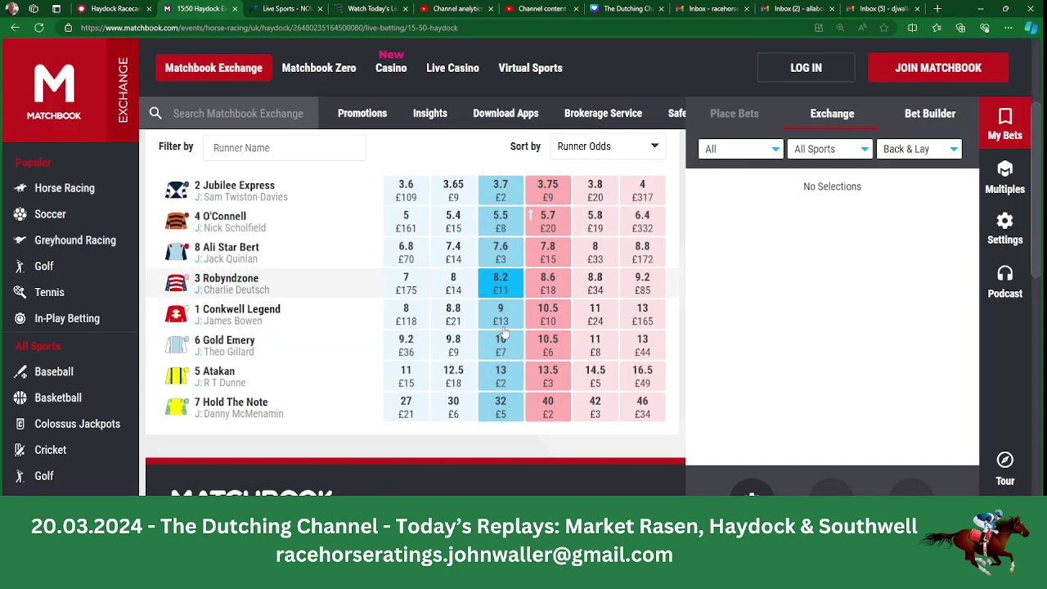
key(alt+Tab)
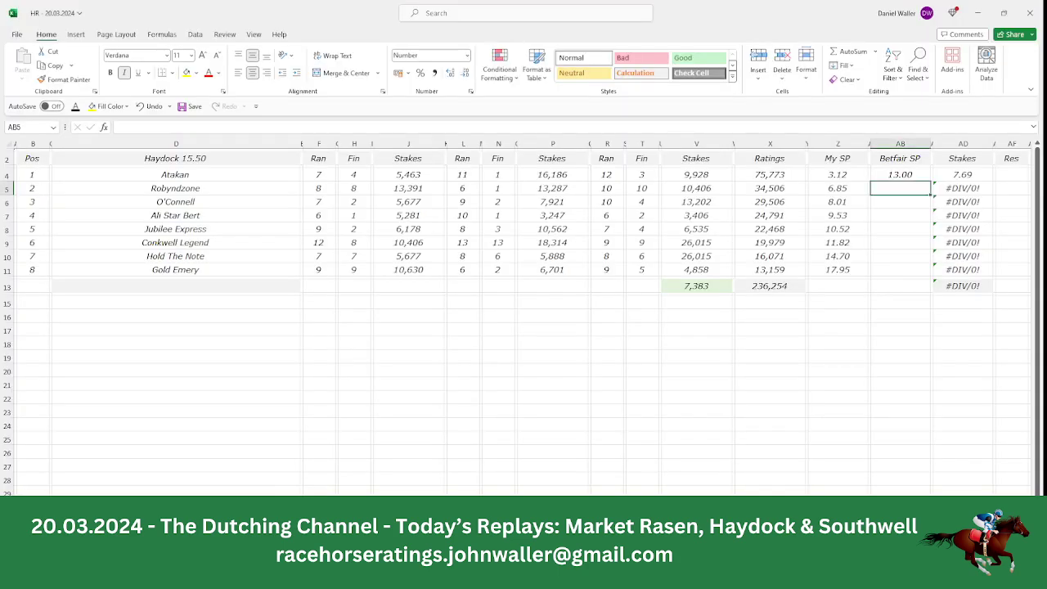
text(8.2)
key(Tab)
key(Tab)
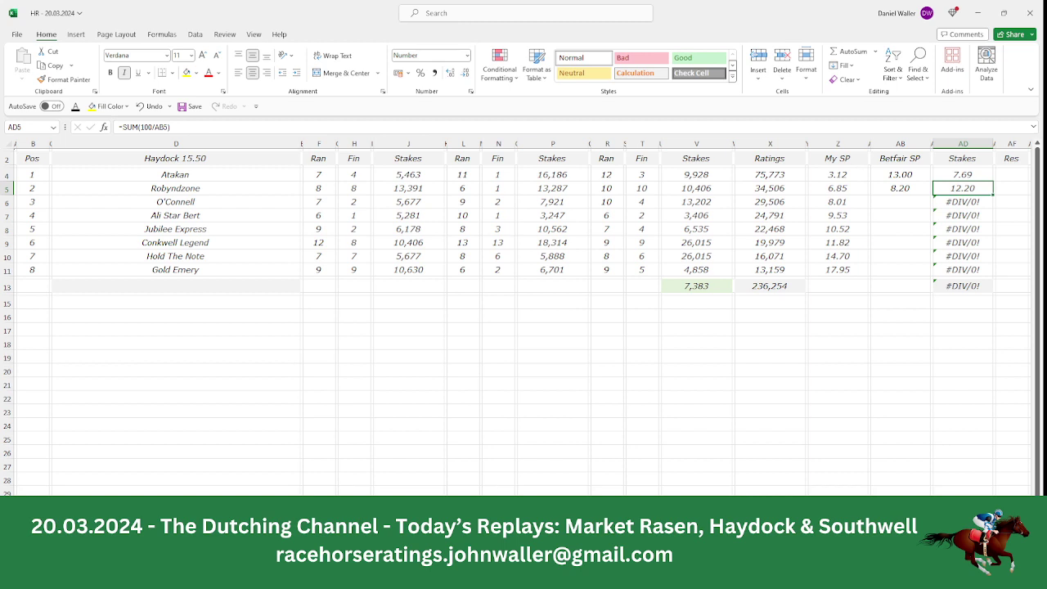
Enter 5.5 as O'Connell's Betfair SP and select the top three horses' stakes to check their sum.
key(Down)
key(Left)
key(Left)
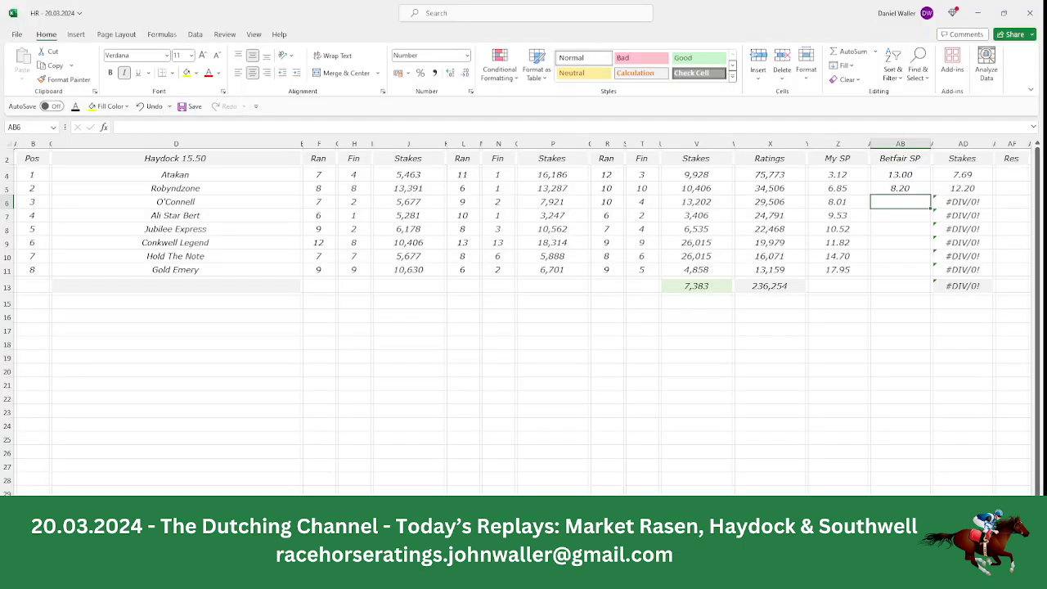
text(5.5)
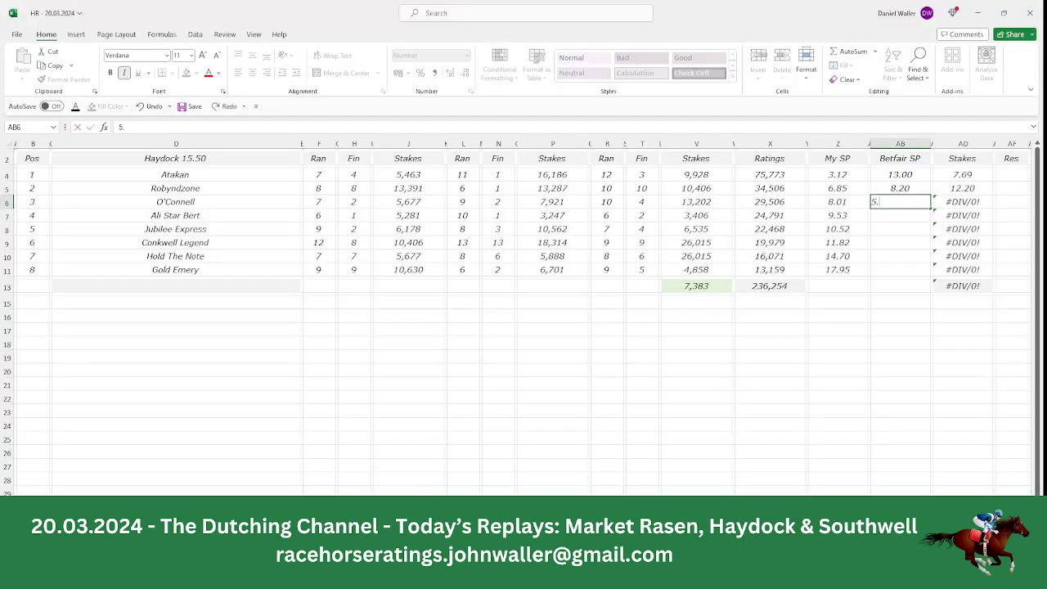
key(Tab)
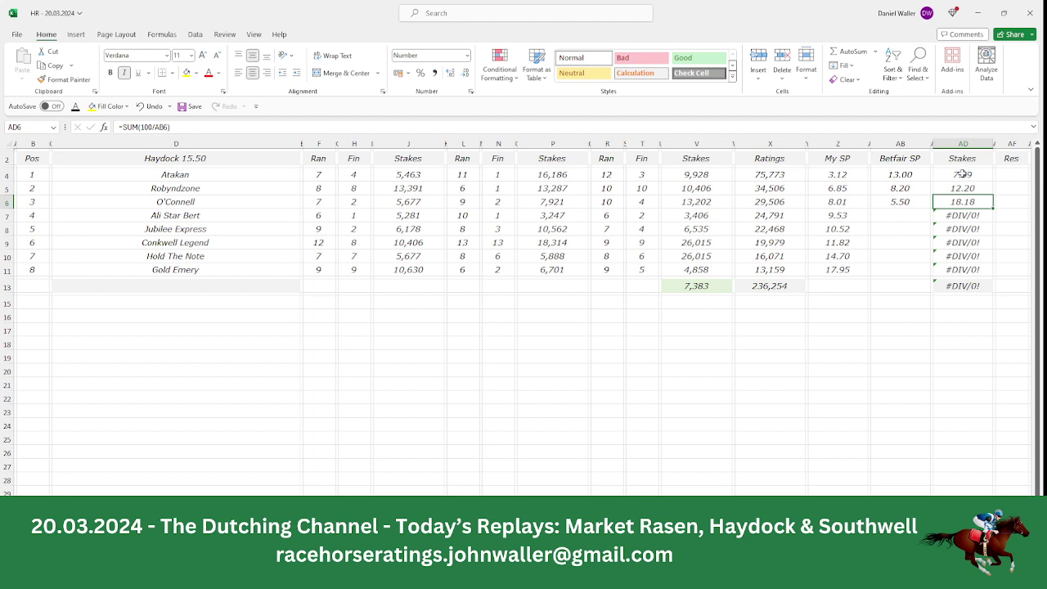
drag(963, 173, 963, 203)
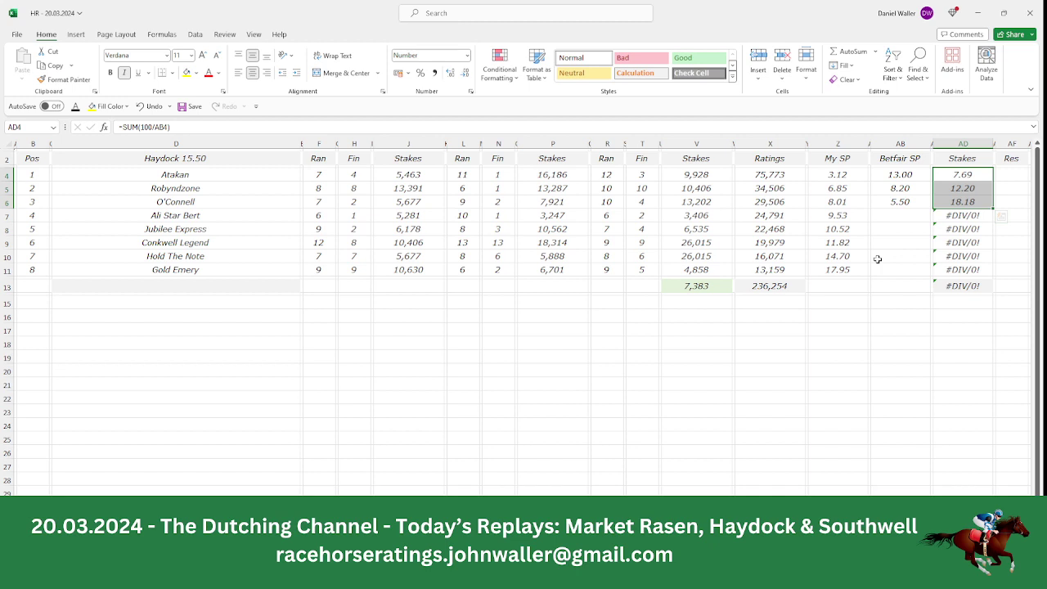
Check Ali Star Bert's back odds on Matchbook and enter 7.6 as its Betfair SP in the Haydock 15.50 sheet.
click(882, 215)
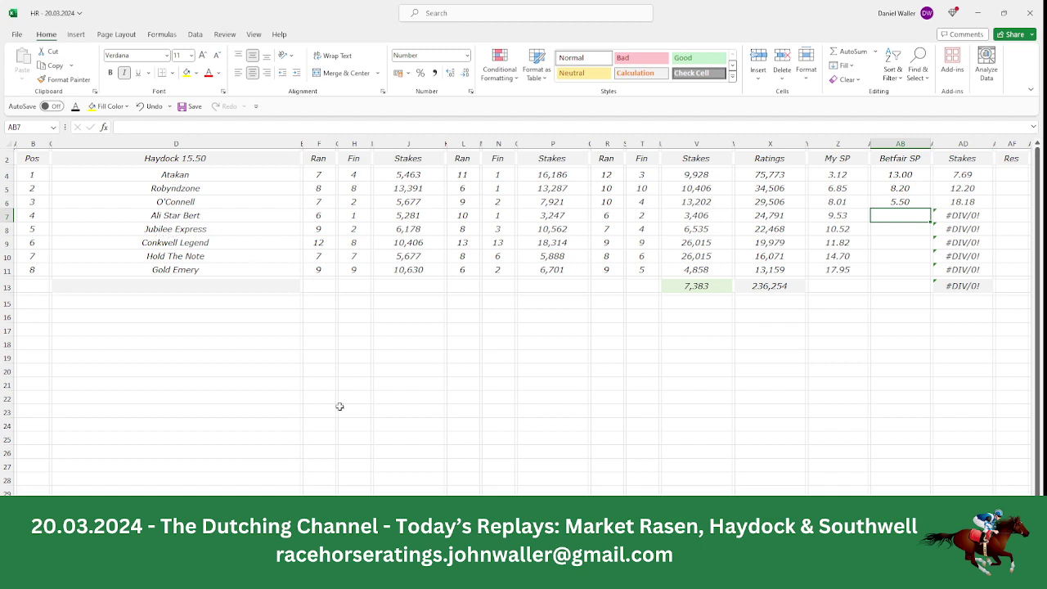
key(alt+Tab)
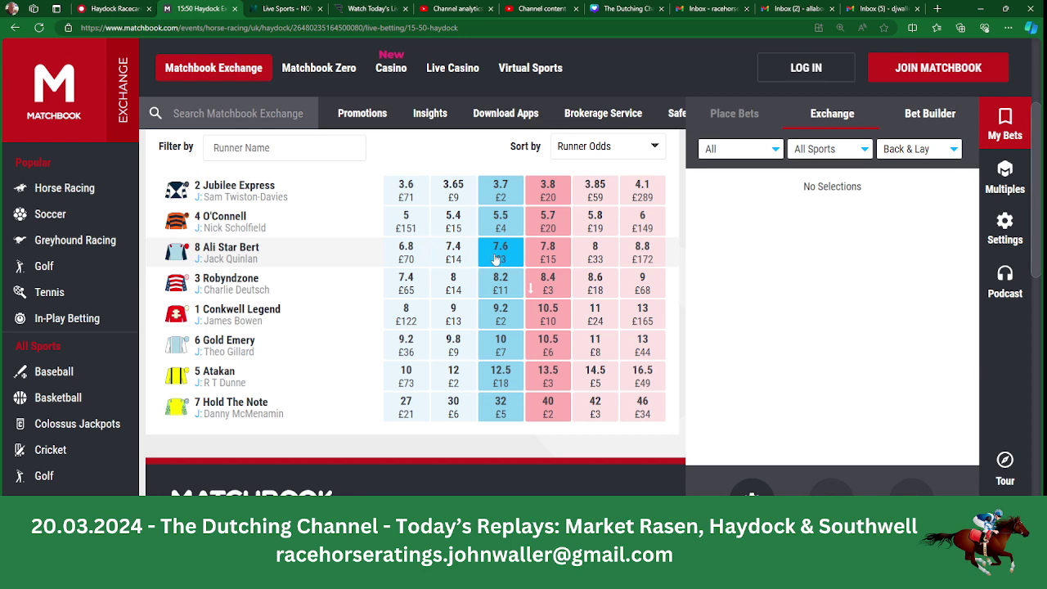
key(alt+Tab)
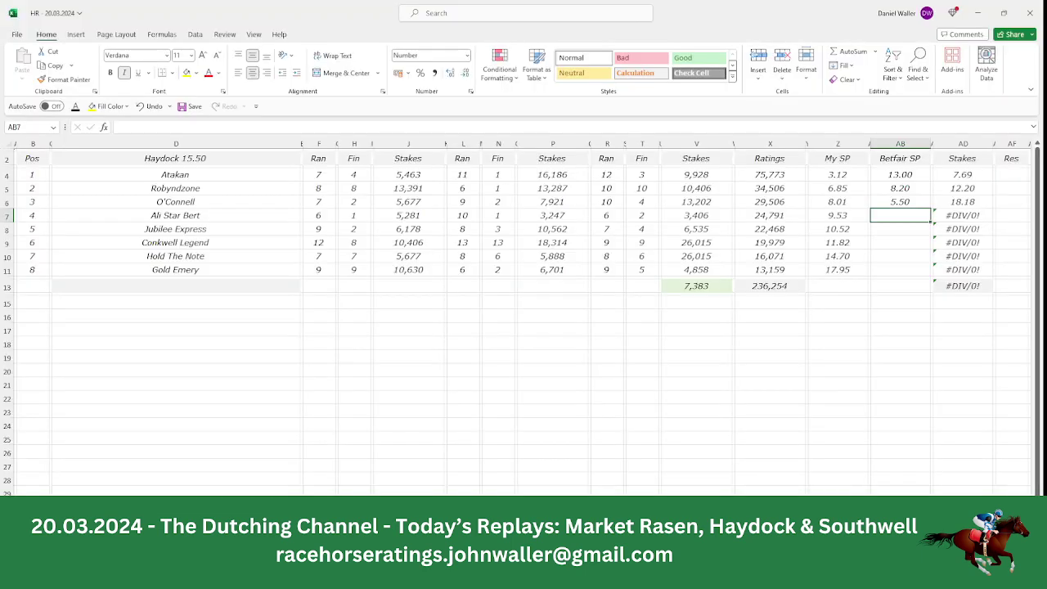
text(7.6)
key(Tab)
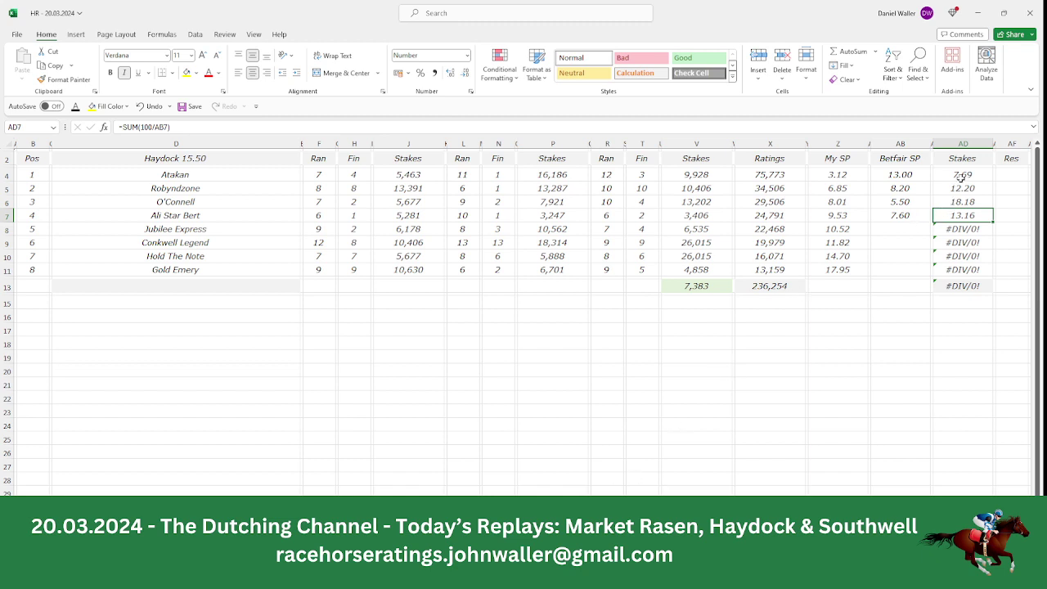
Recheck the sum of the top three horses' stakes and replace Ali Star Bert's stake formula with 11.93.
drag(961, 176, 957, 208)
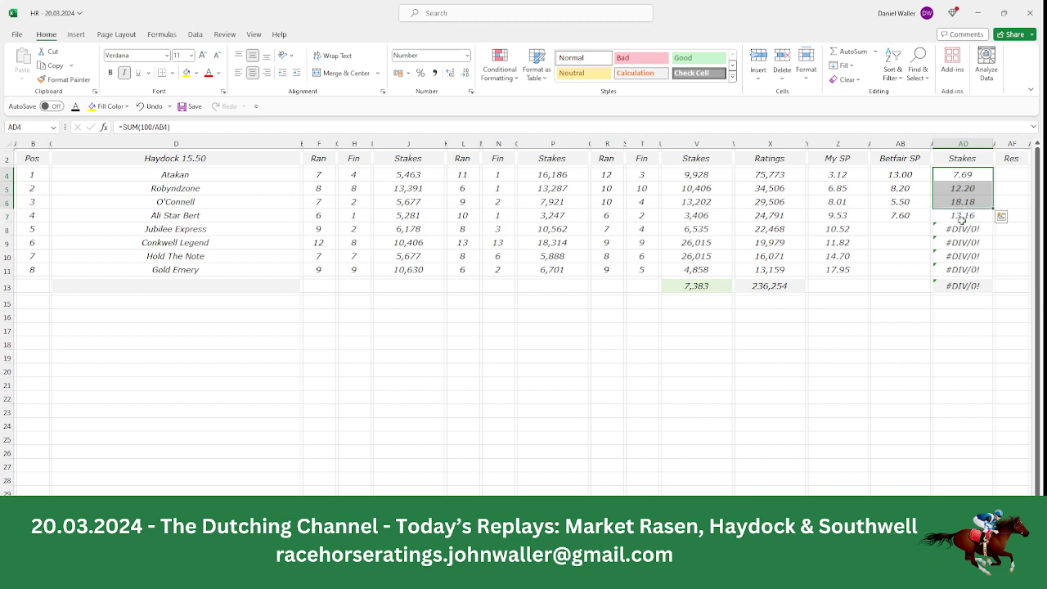
click(958, 216)
key(Return)
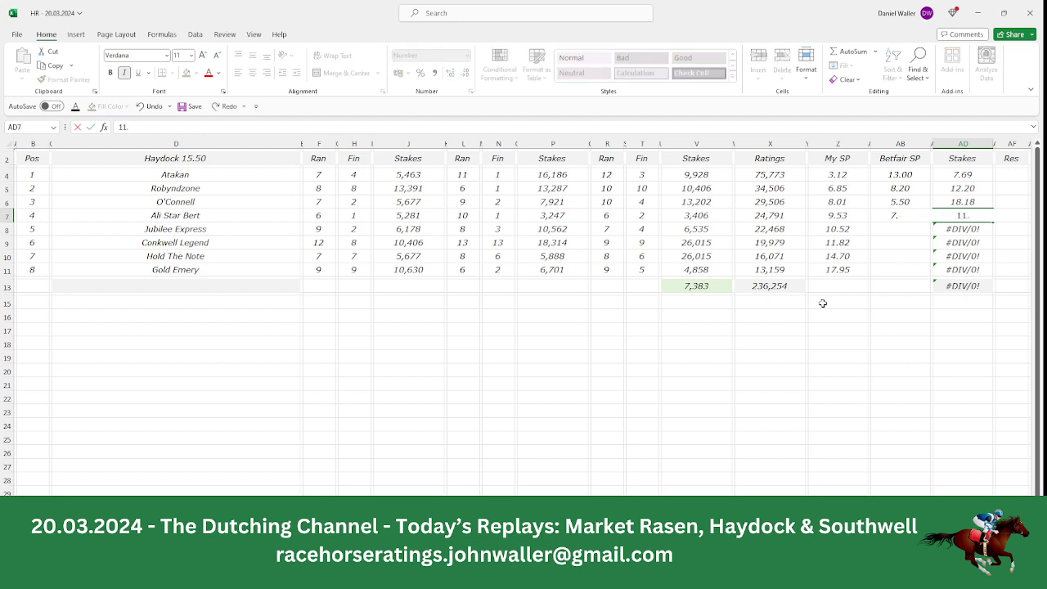
Clear the stake formulas for Jubilee Express, Conkwell Legend, Hold The Note and Gold Emery in the Haydock 15.50 sheet.
key(BackSpace)
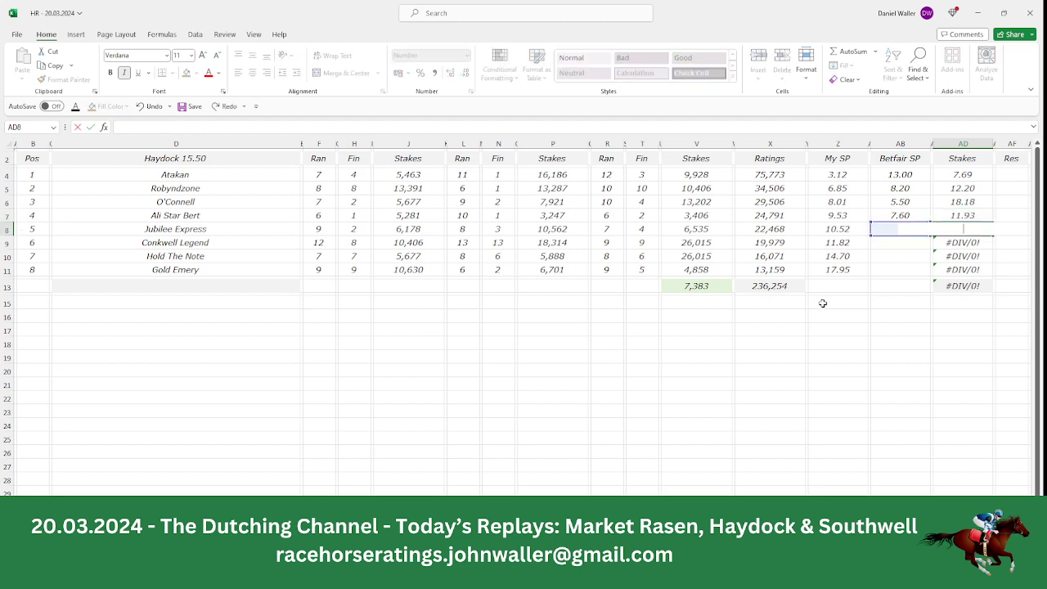
key(Return)
key(BackSpace)
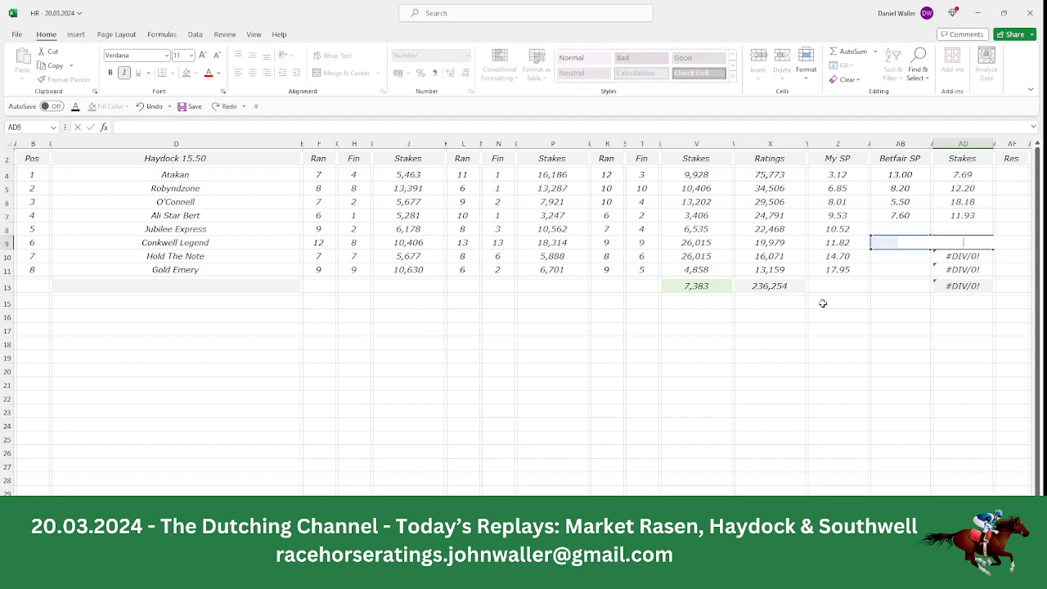
key(Return)
key(BackSpace)
key(Return)
key(BackSpace)
key(Up)
key(Up)
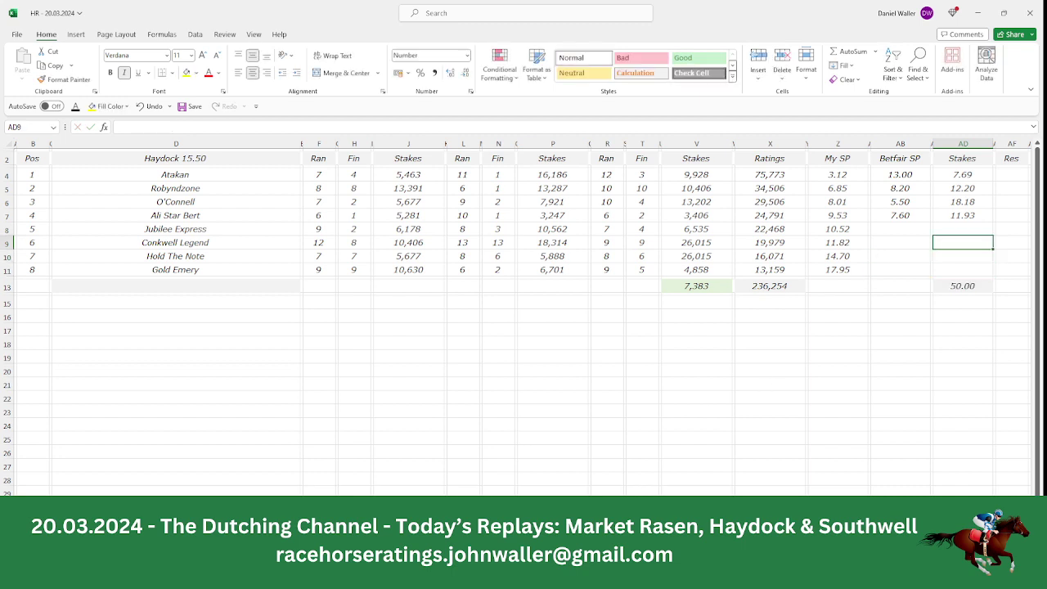
Multiply Ali Star Bert's stake of 11.93 by its odds of 7.6 in Calculator to check the return.
key(alt+Tab)
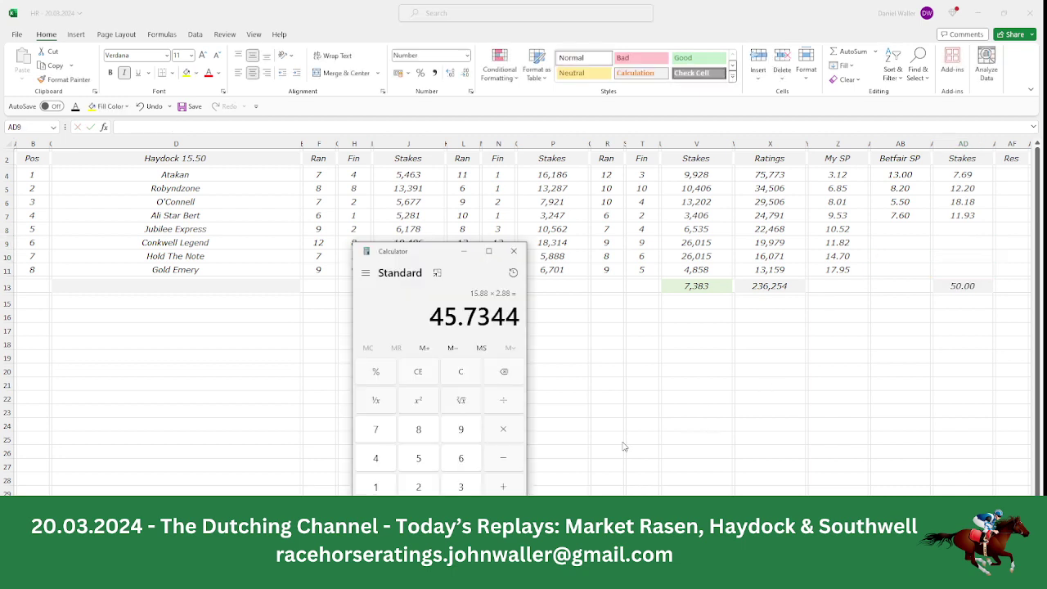
click(375, 488)
click(375, 489)
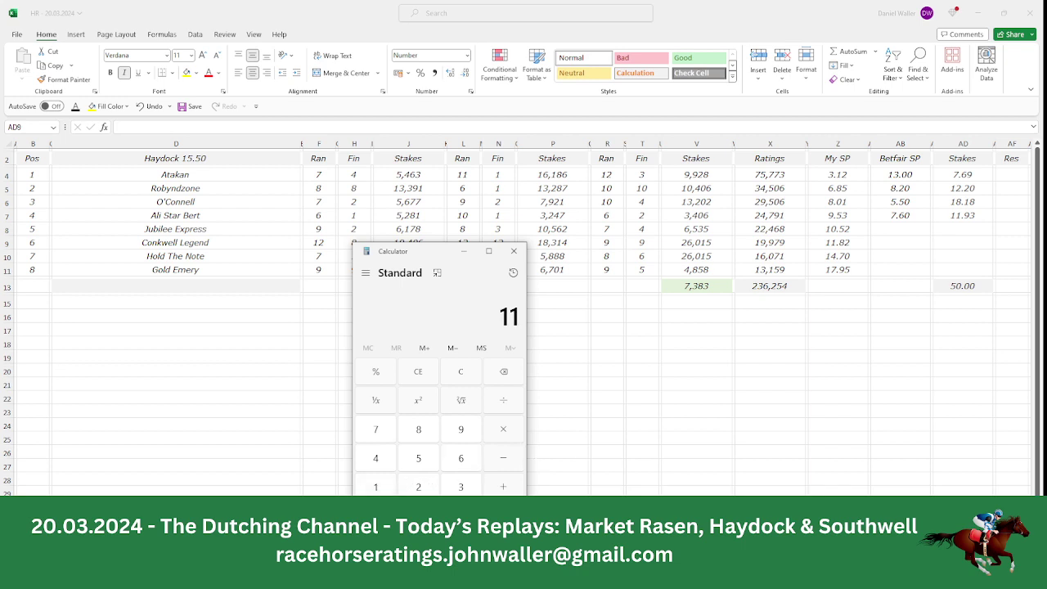
click(461, 516)
click(458, 432)
click(461, 487)
click(495, 438)
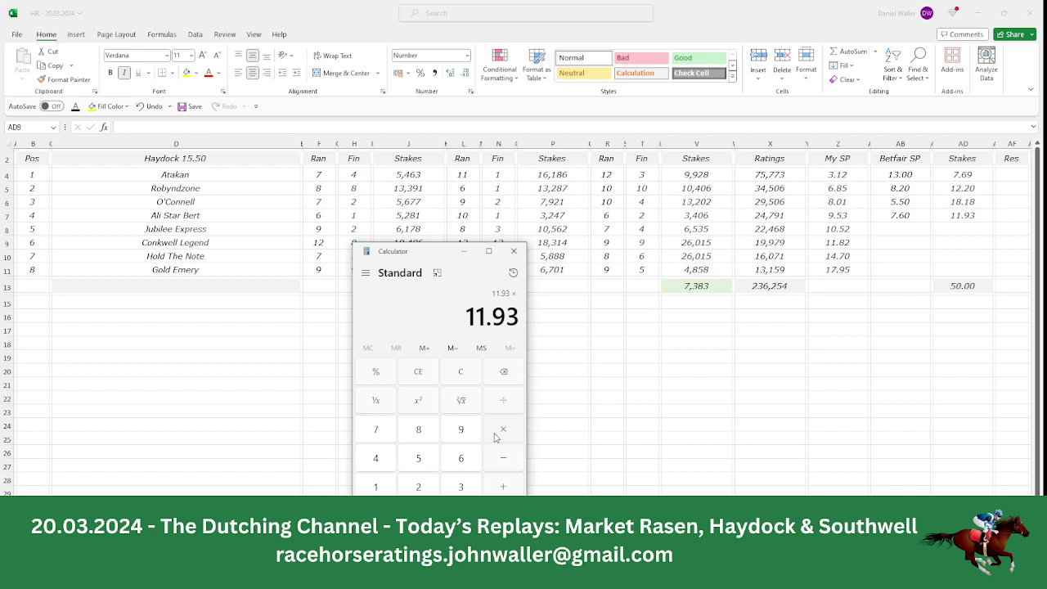
click(388, 436)
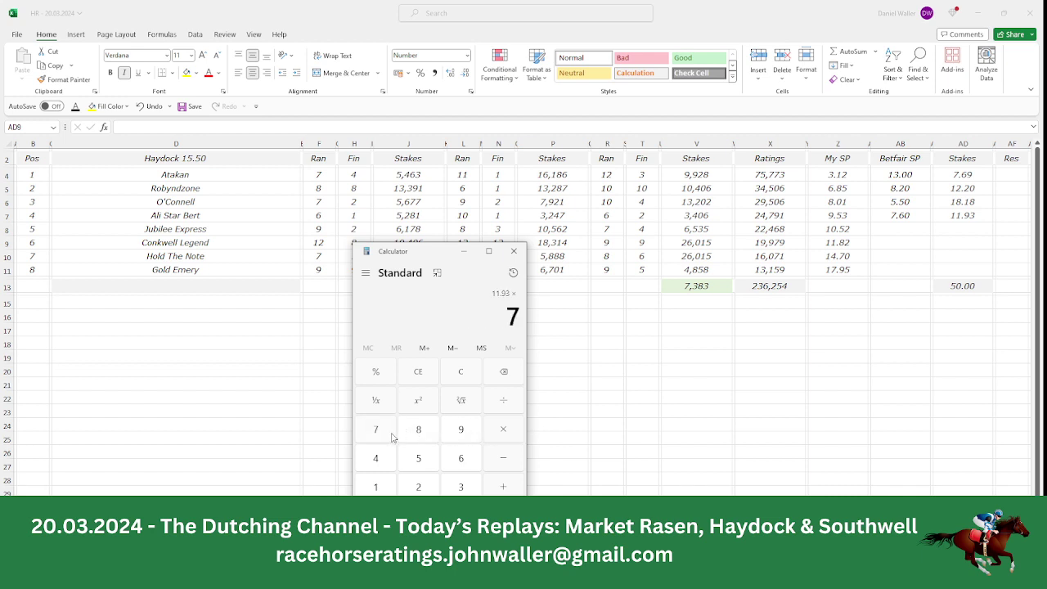
click(461, 515)
click(461, 463)
click(503, 515)
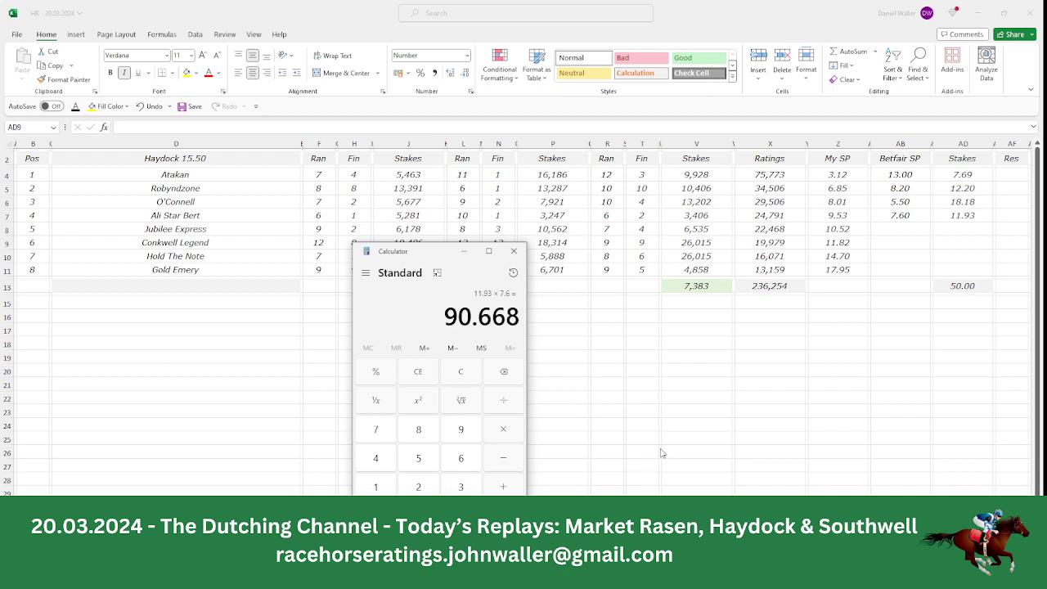
Return to the Haydock 15.50 sheet in Excel, review the top four horses and save the workbook.
click(211, 210)
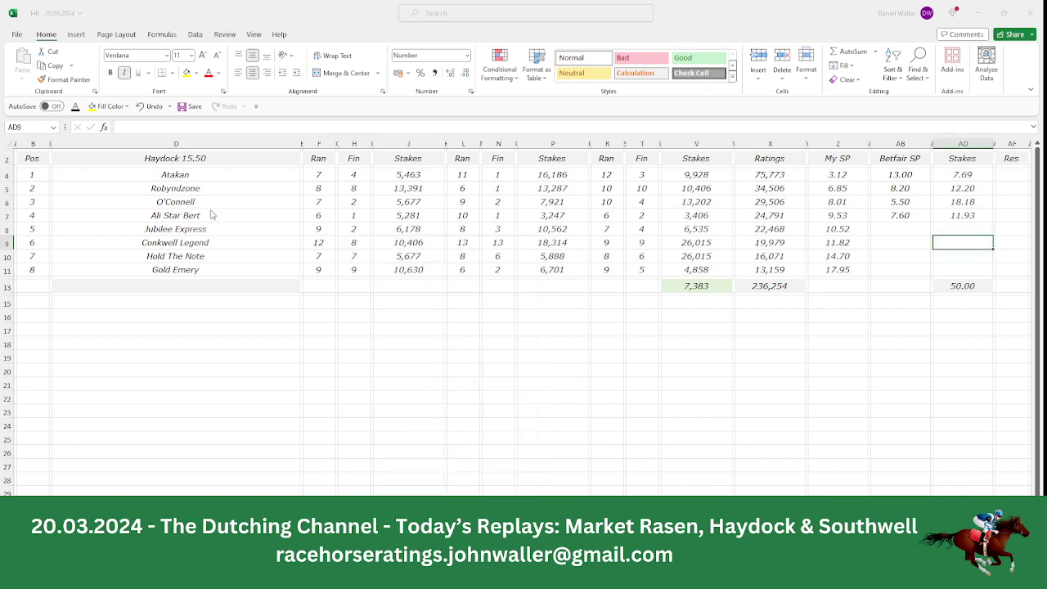
click(207, 215)
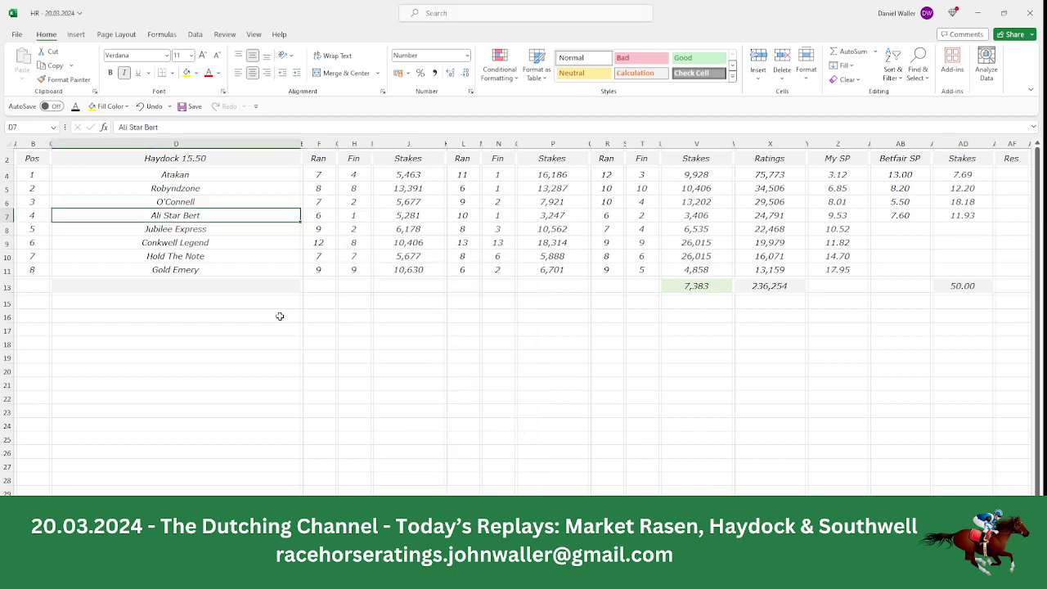
key(Up)
key(Up)
key(Up)
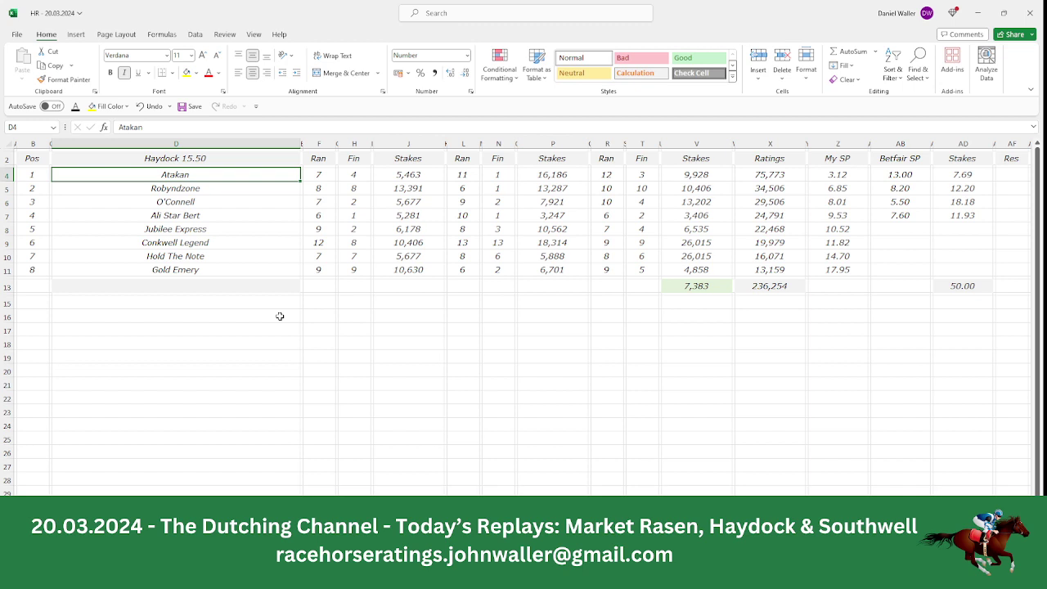
key(Down)
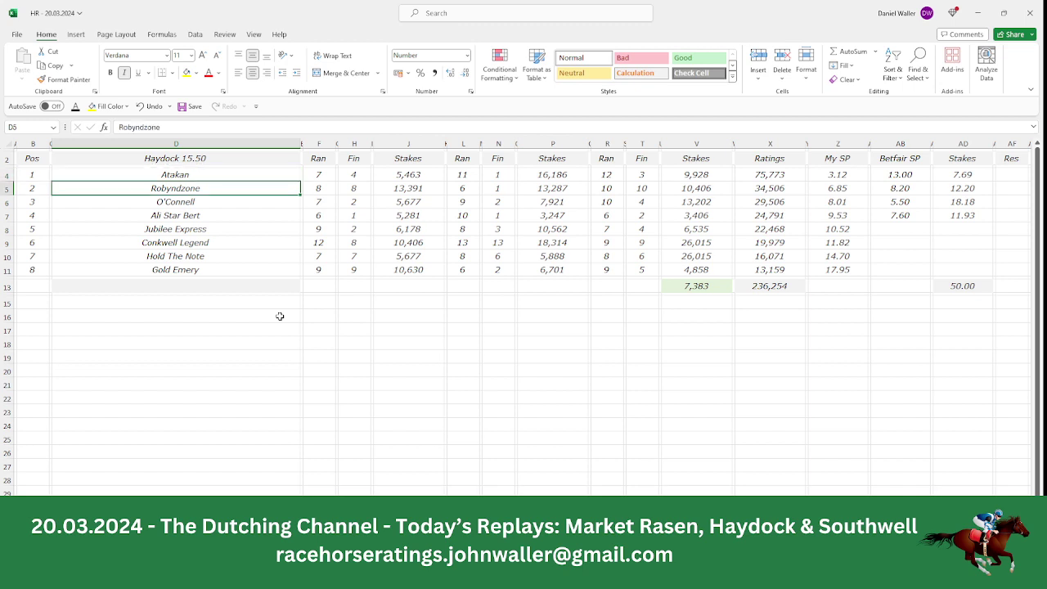
key(Down)
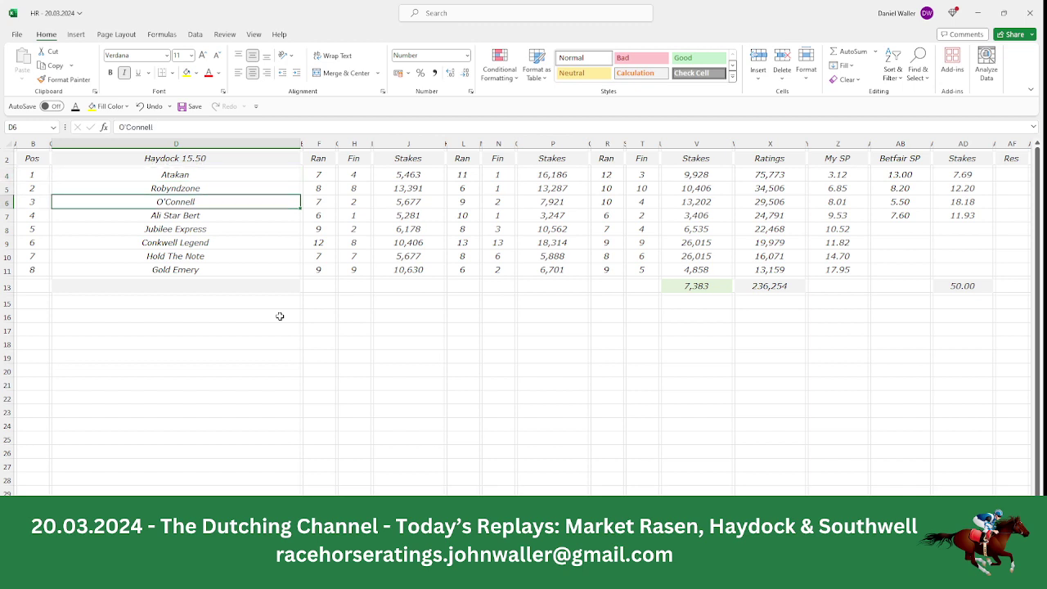
click(37, 157)
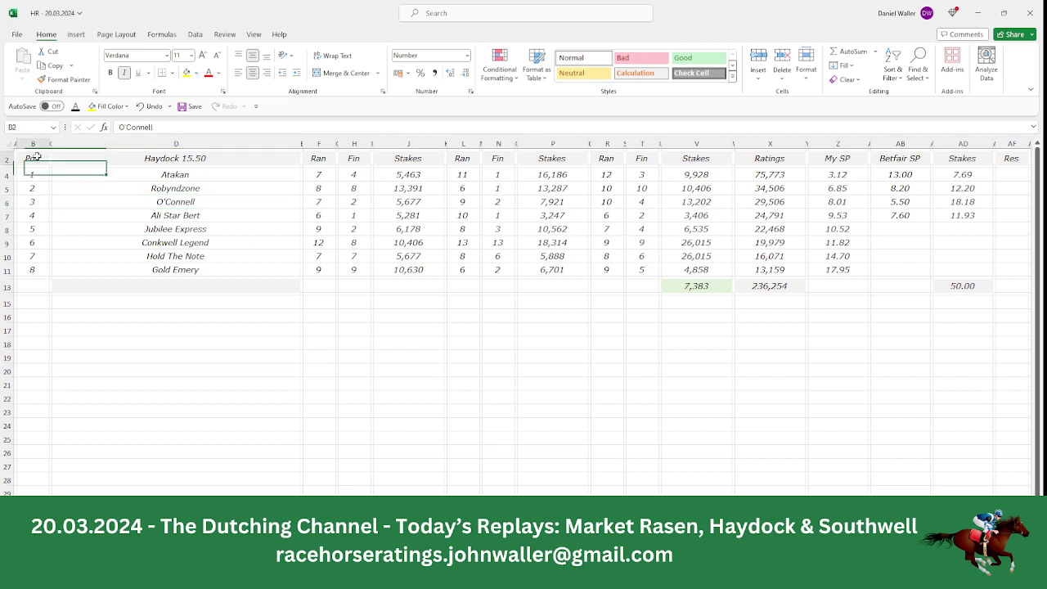
click(185, 108)
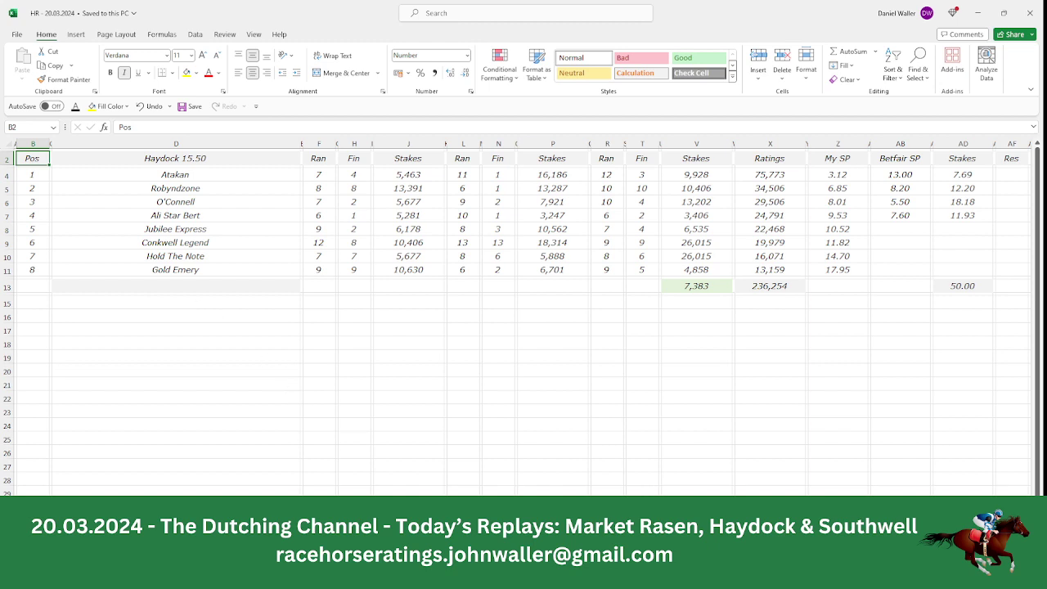
Check the Haydock 4:25 runners on the Racing Post racecard and go to Better Getalong in the workbook's Haydock 16.25 sheet.
key(alt+Tab)
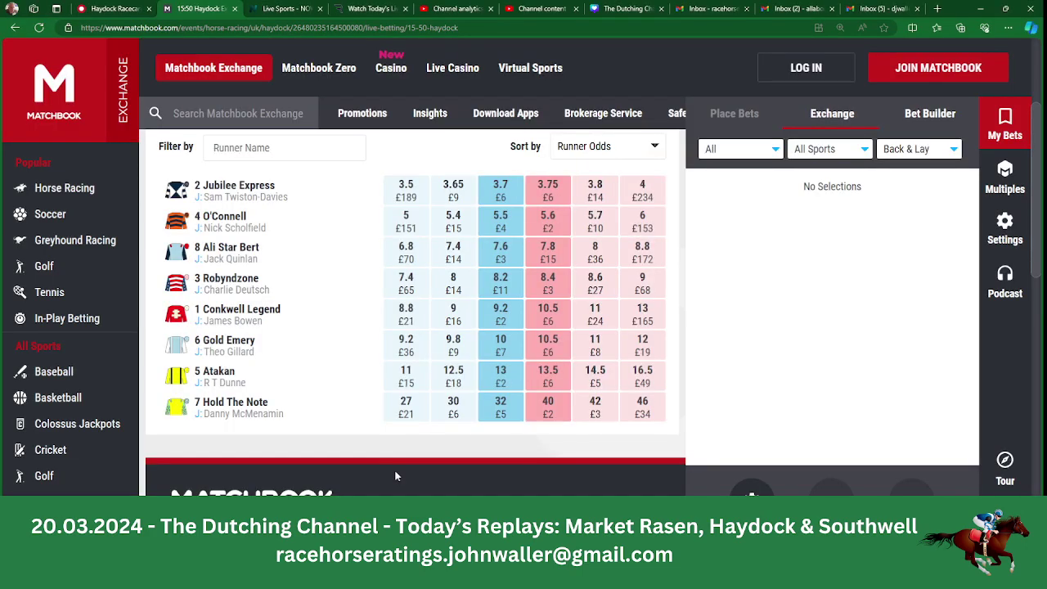
click(110, 9)
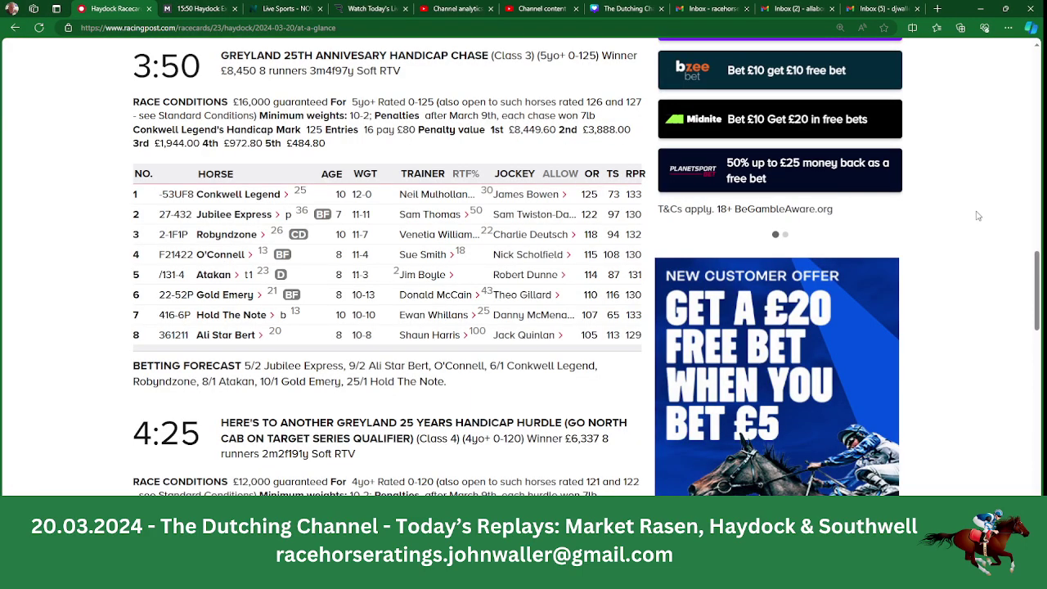
scroll(1040, 279, down, 4)
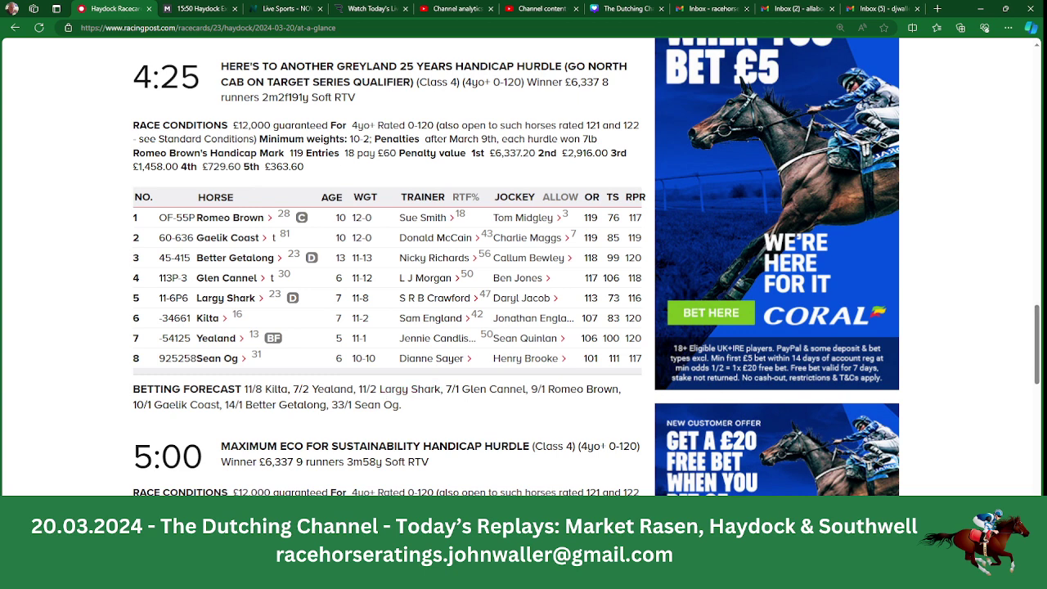
key(alt+Tab)
key(ctrl+Page_Down)
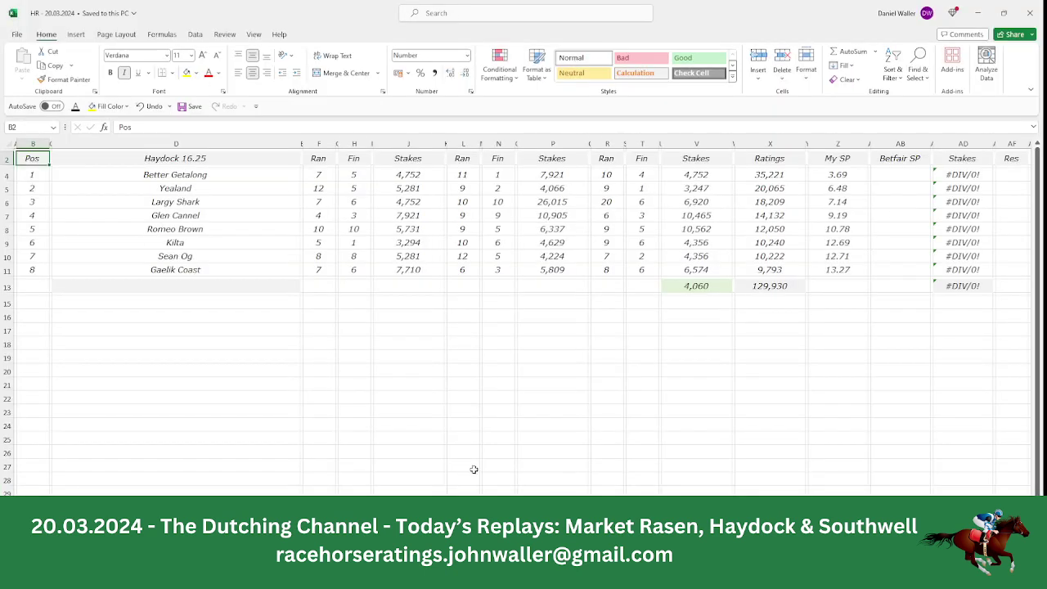
click(232, 173)
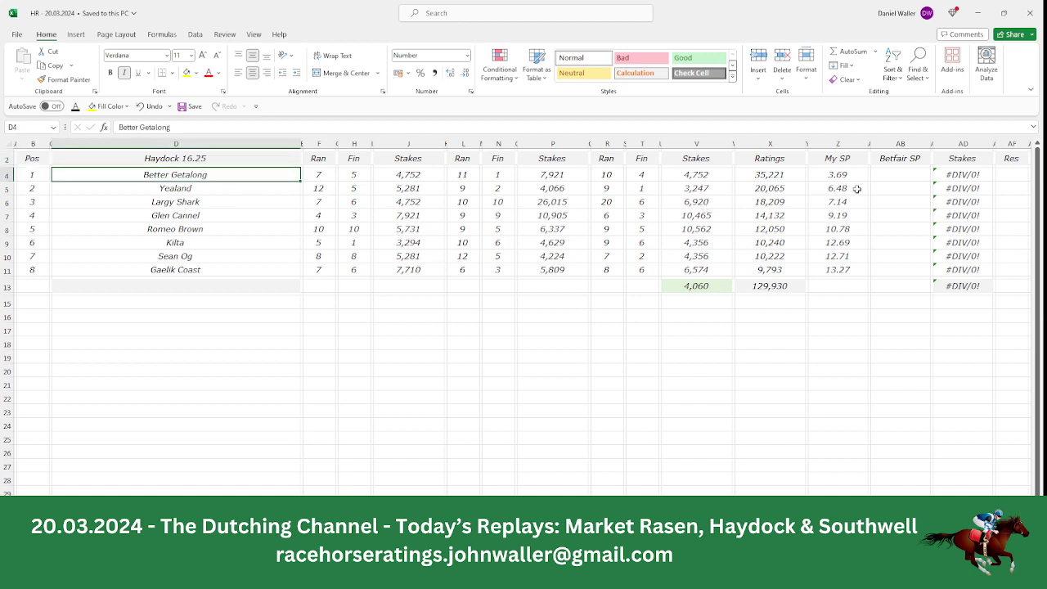
Open the 16:25 Haydock market on Matchbook, check Better Getalong's back odds and return to its Betfair SP cell in Excel.
click(885, 177)
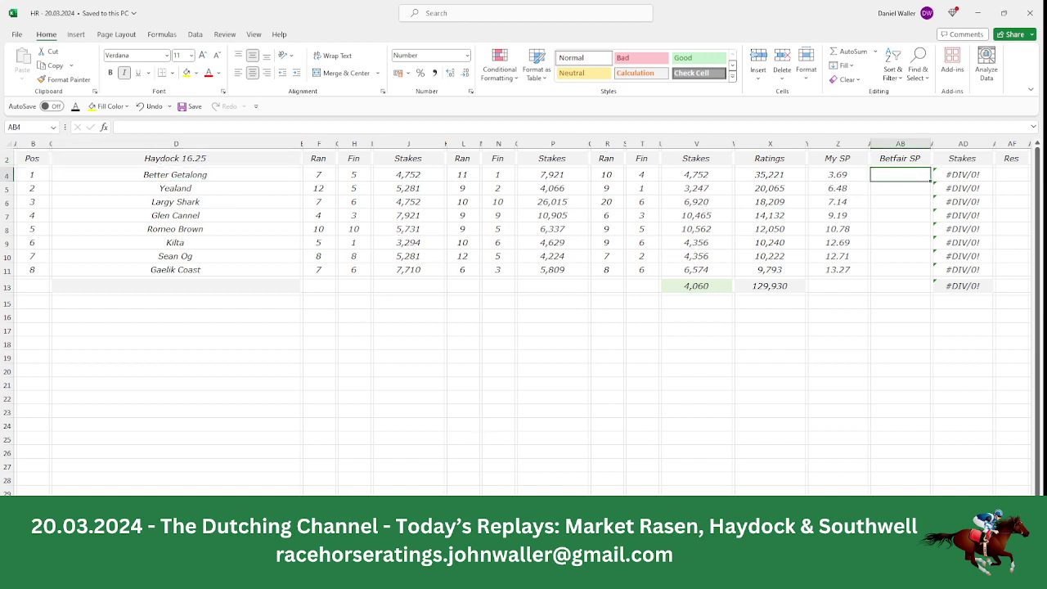
key(alt+Tab)
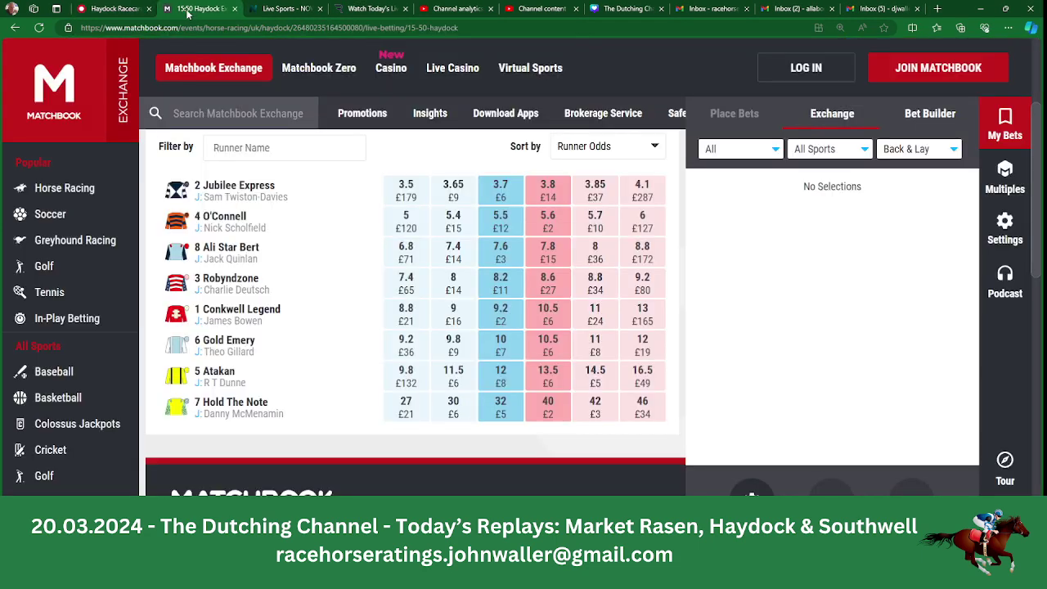
click(186, 11)
scroll(451, 215, up, 2)
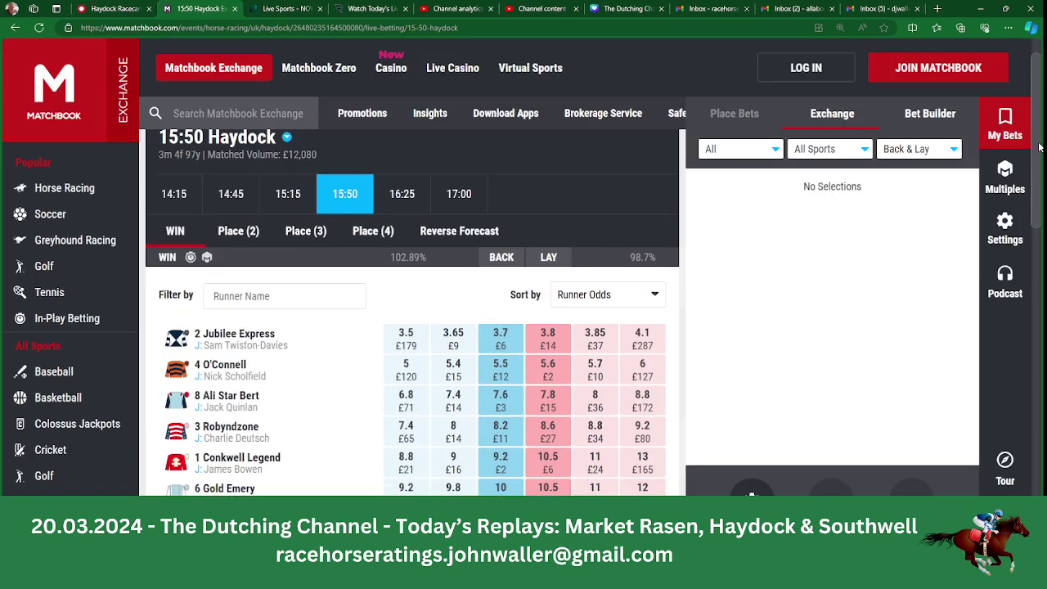
click(405, 198)
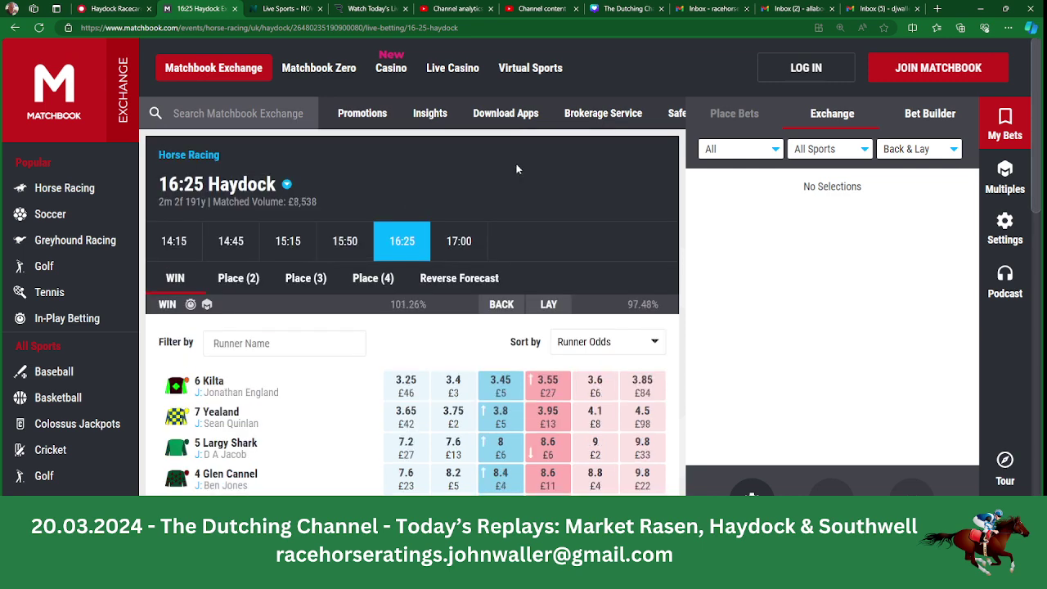
scroll(1041, 134, down, 2)
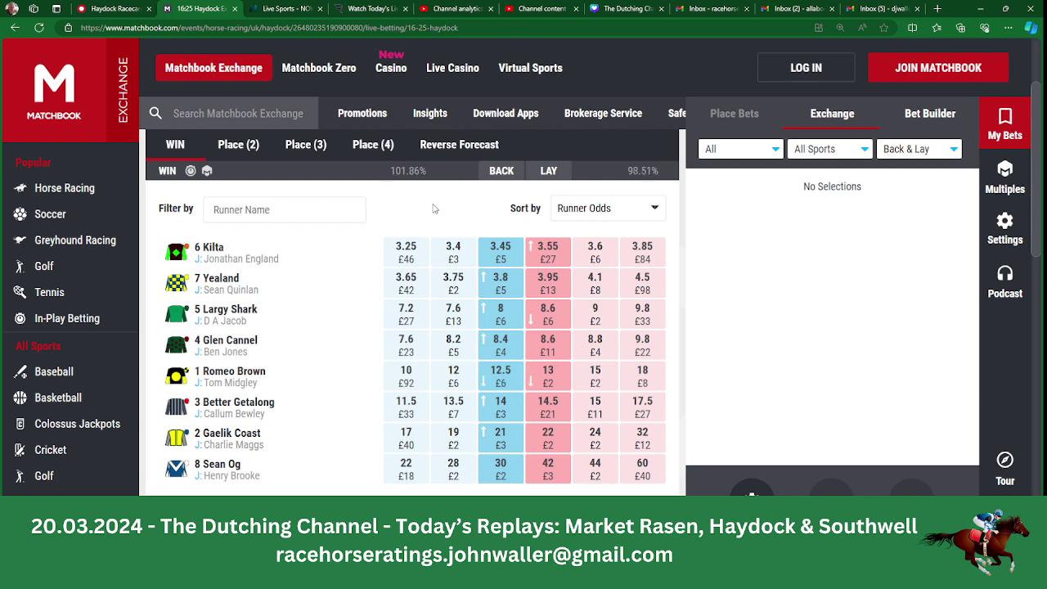
drag(1038, 170, 1041, 204)
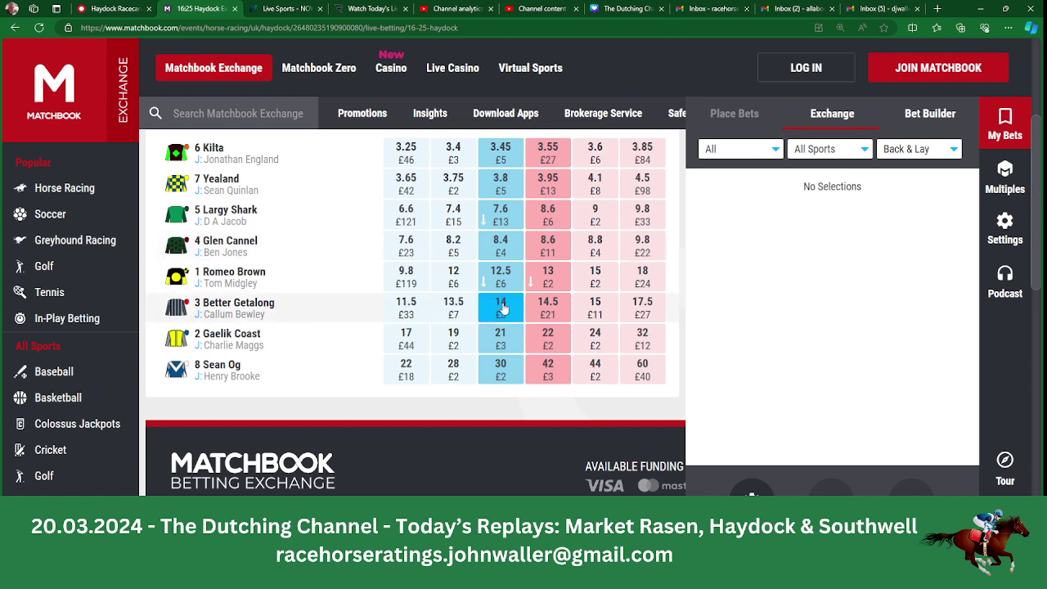
key(alt+Tab)
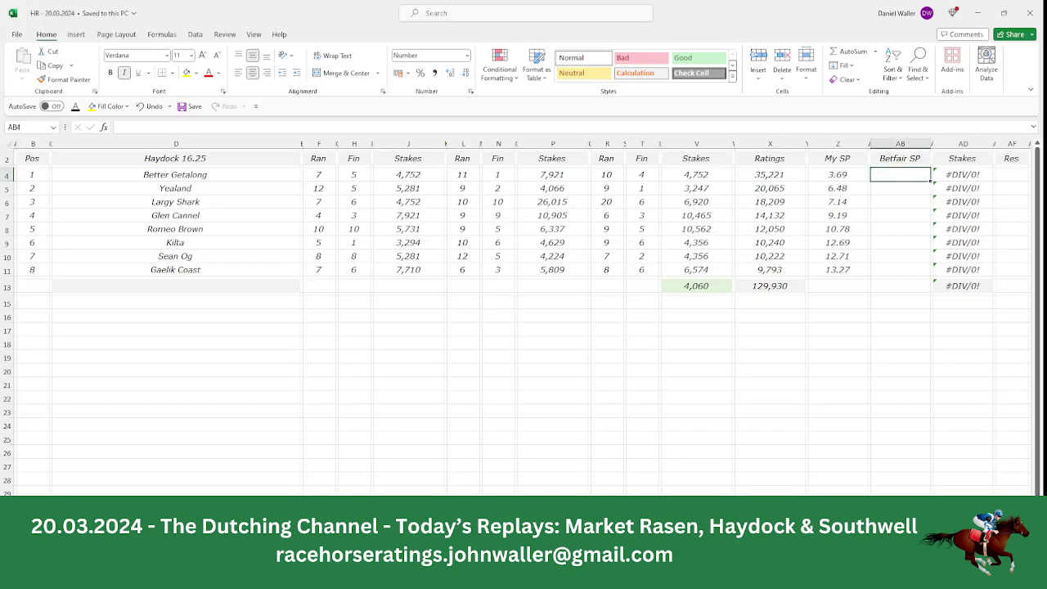
Enter Betfair SPs of 14 for Better Getalong and 3.8 for Yealand, checking Yealand's odds on the Matchbook exchange.
text(14)
key(Tab)
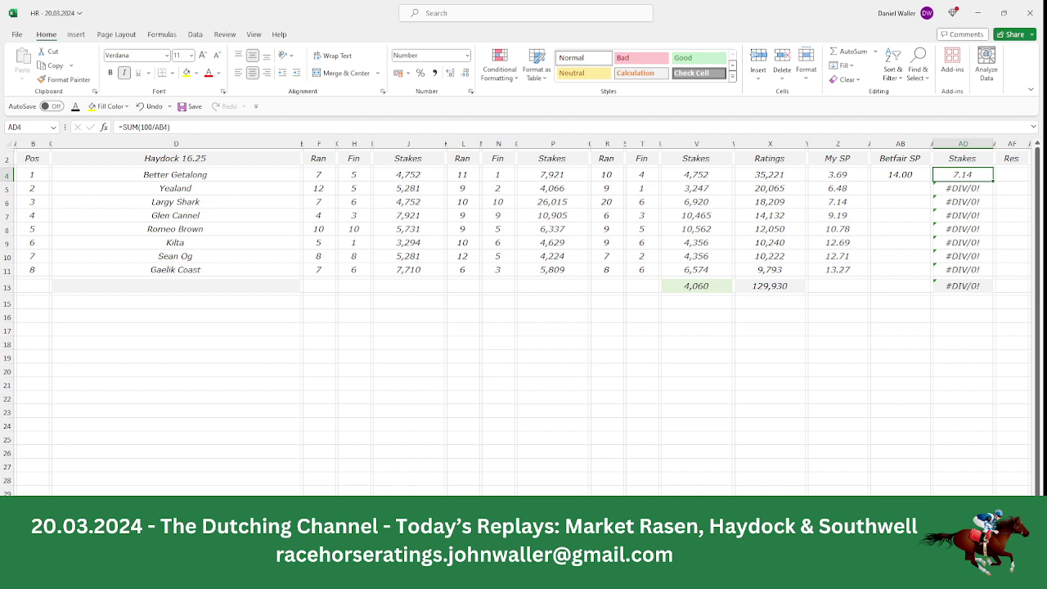
click(962, 188)
key(Left)
key(Left)
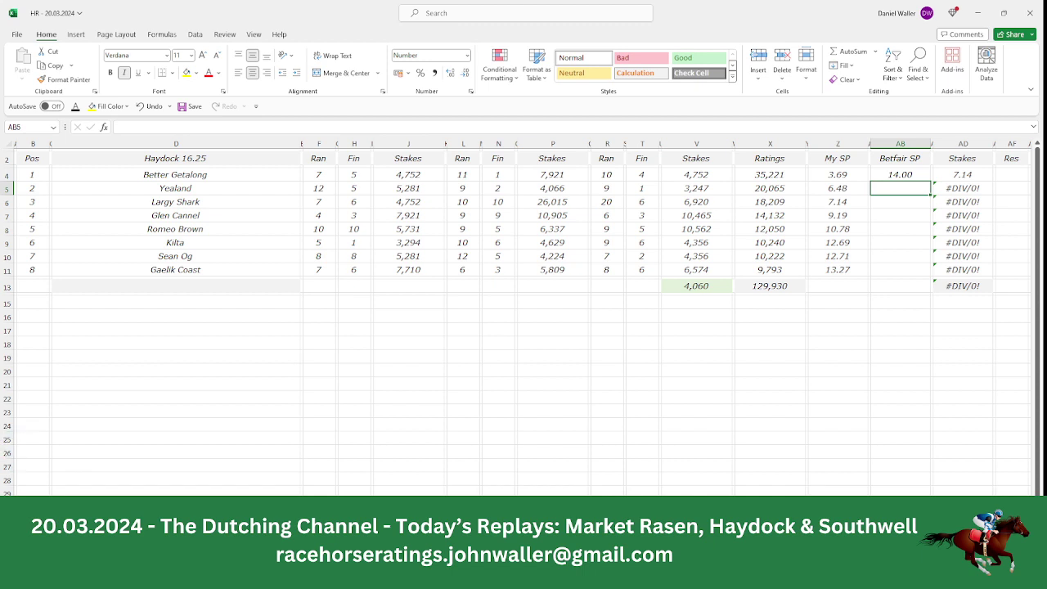
key(alt+Tab)
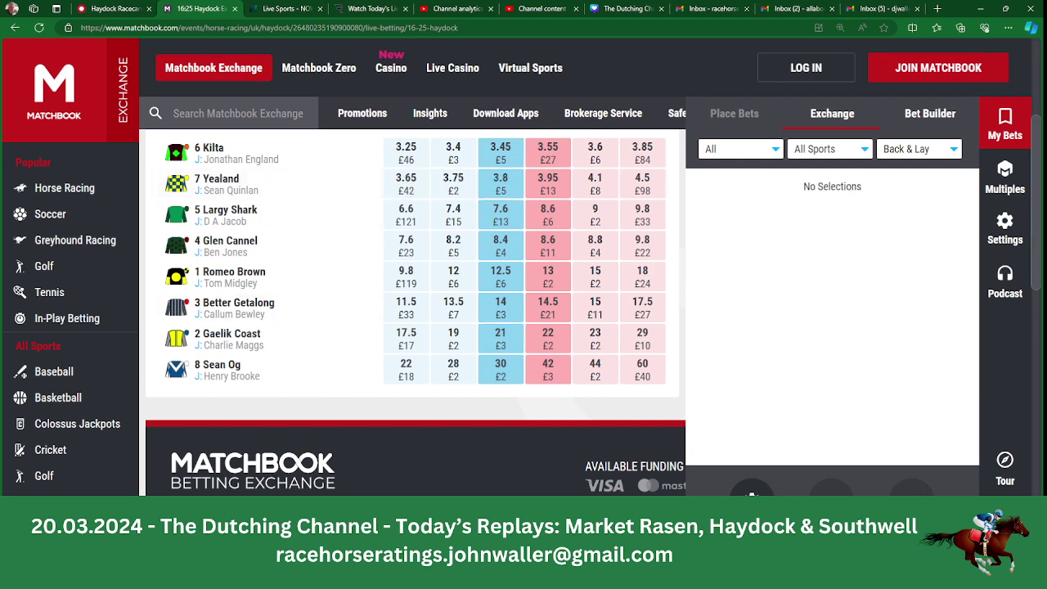
key(alt+Tab)
text(3.)
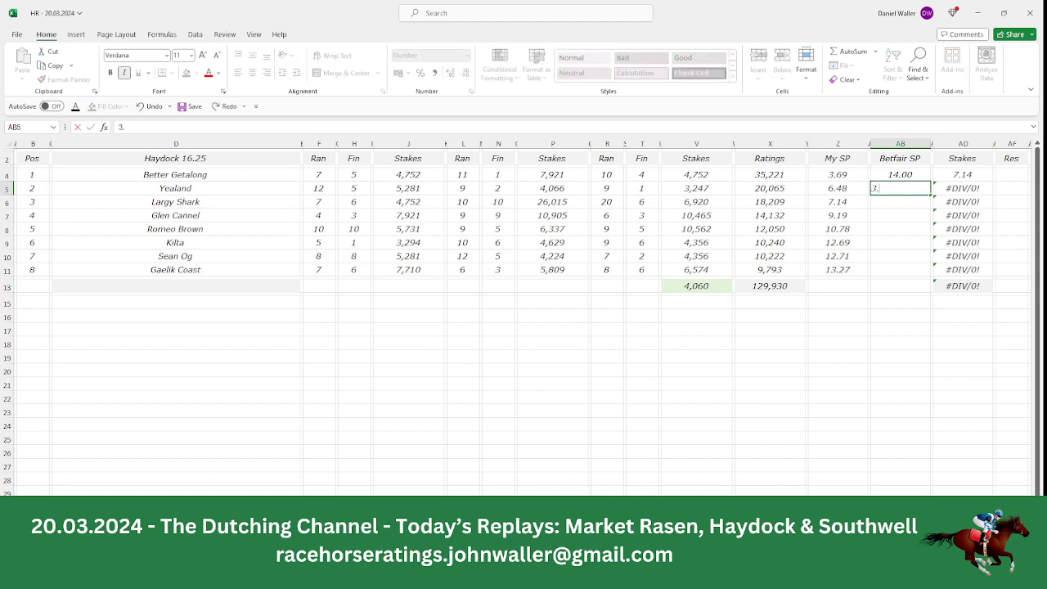
text(8)
key(Tab)
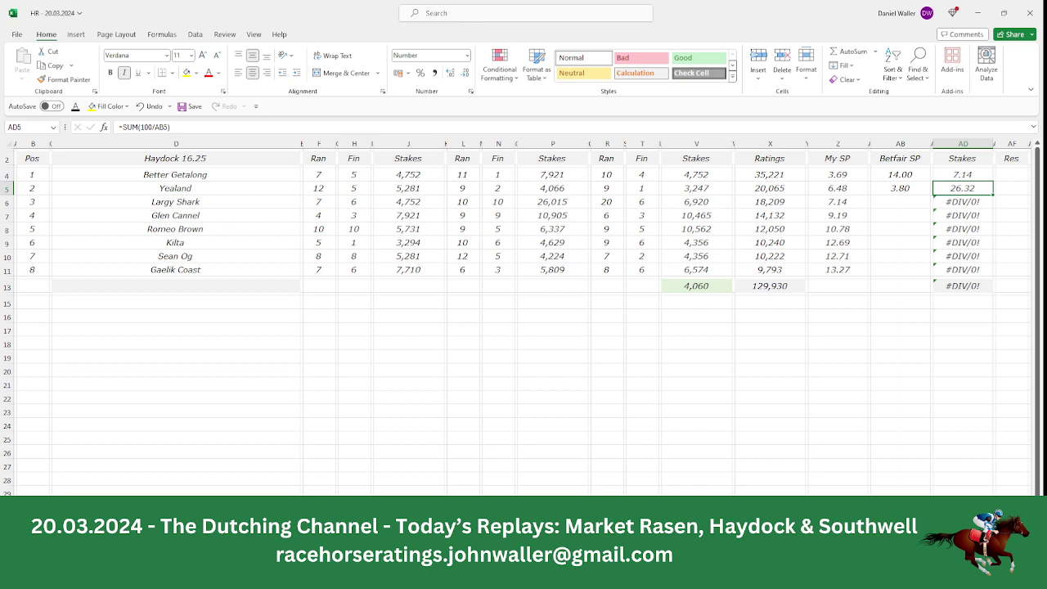
Look up Largy Shark's exchange odds, enter 7.6 as its Betfair SP and select the first three horses' stakes to check their total.
click(933, 203)
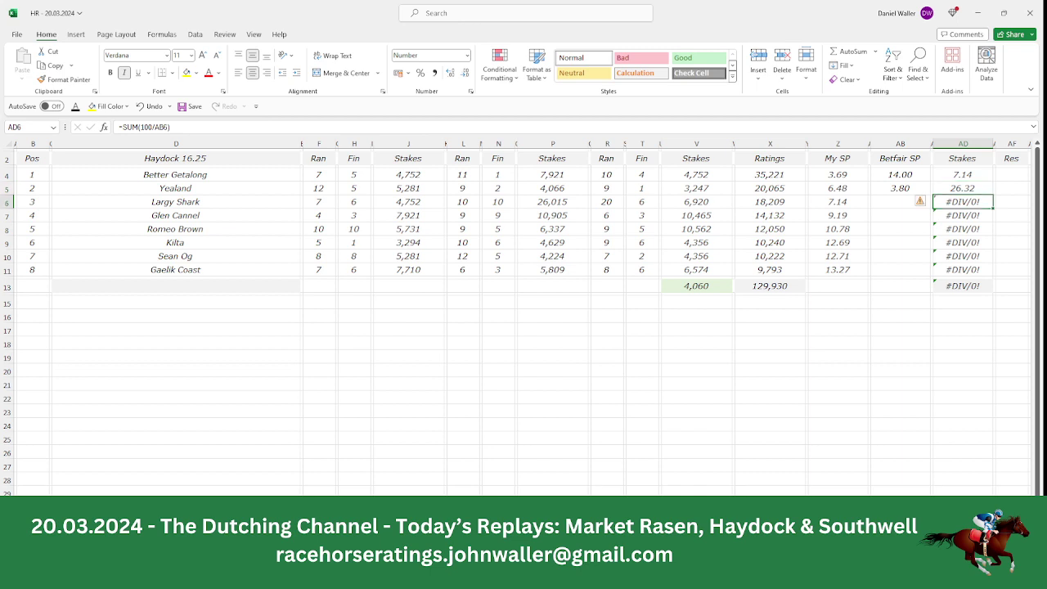
click(926, 202)
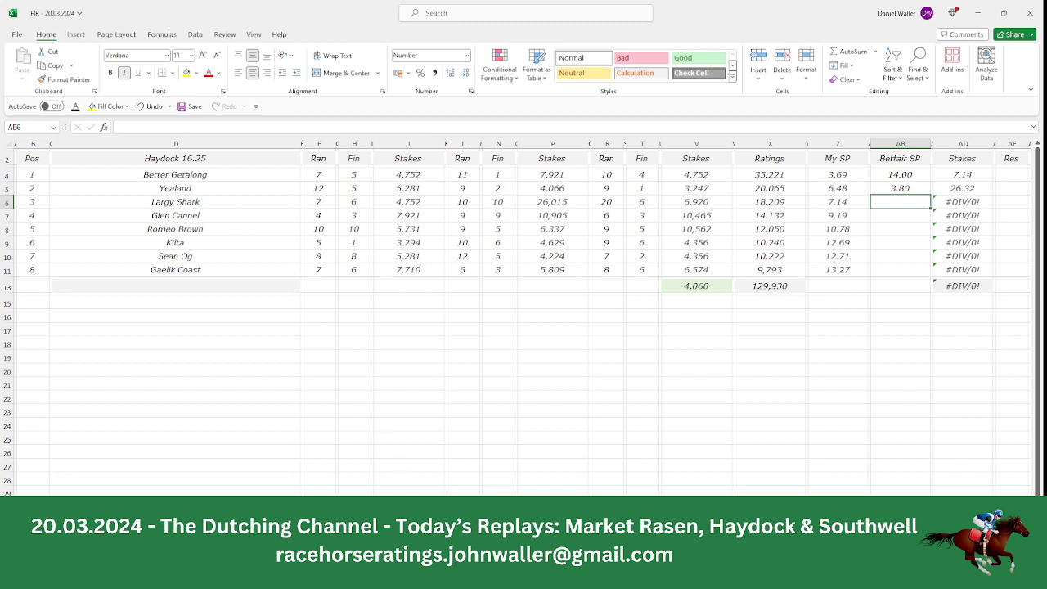
key(alt+Tab)
text(7.6)
key(Tab)
key(Tab)
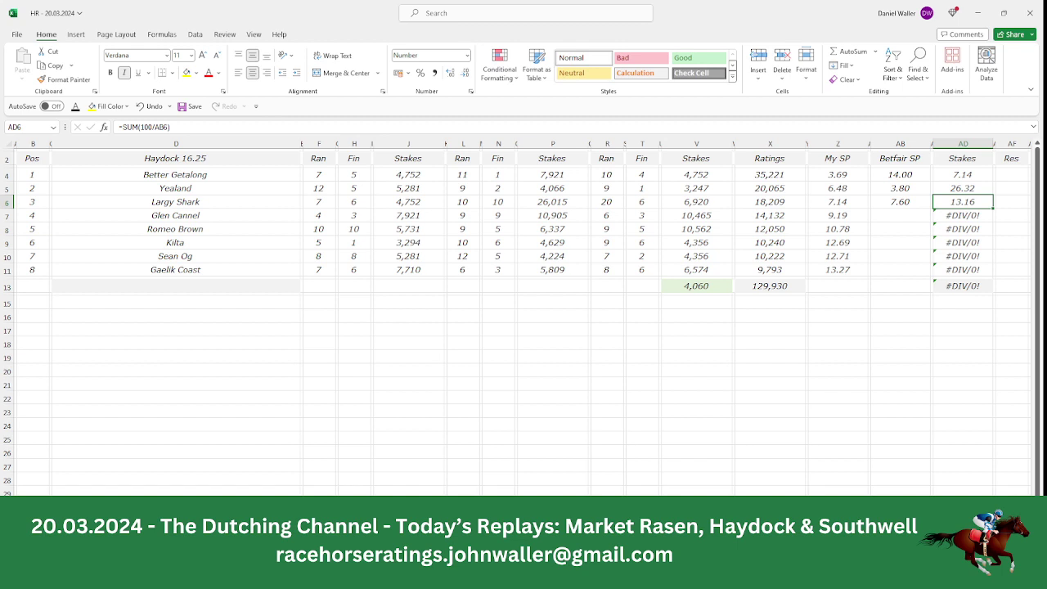
click(958, 176)
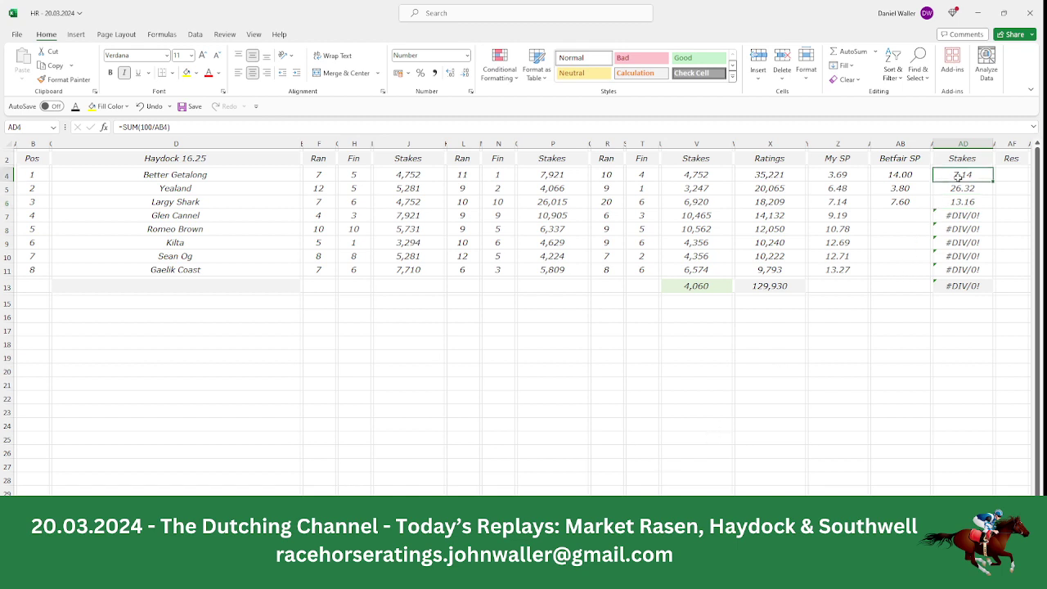
drag(958, 177, 958, 202)
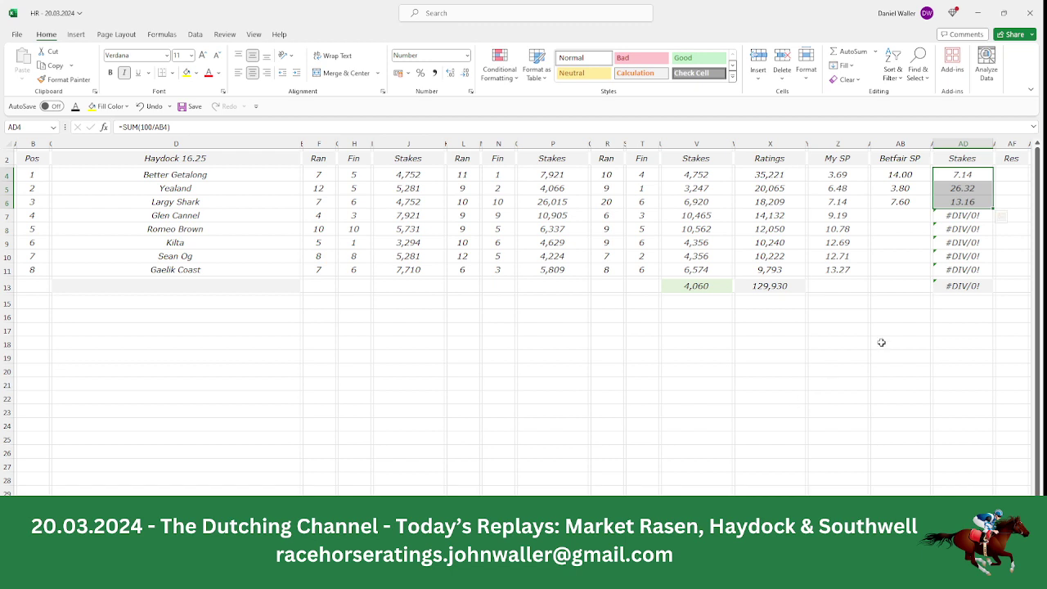
Look up Glen Cannel's back odds on the Matchbook exchange and enter 8.4 as its Betfair SP.
click(900, 217)
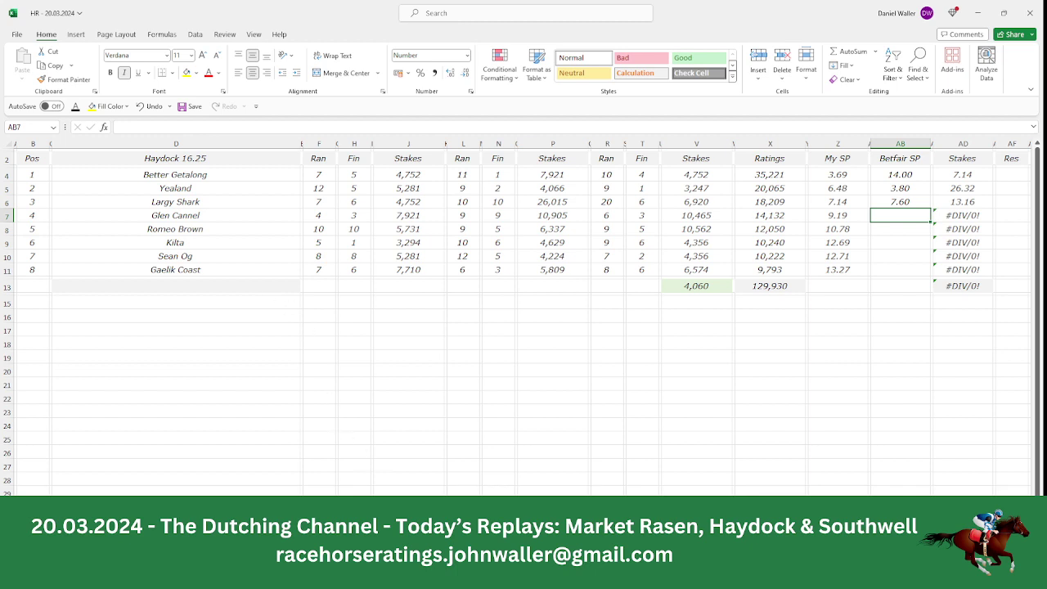
key(alt+Tab)
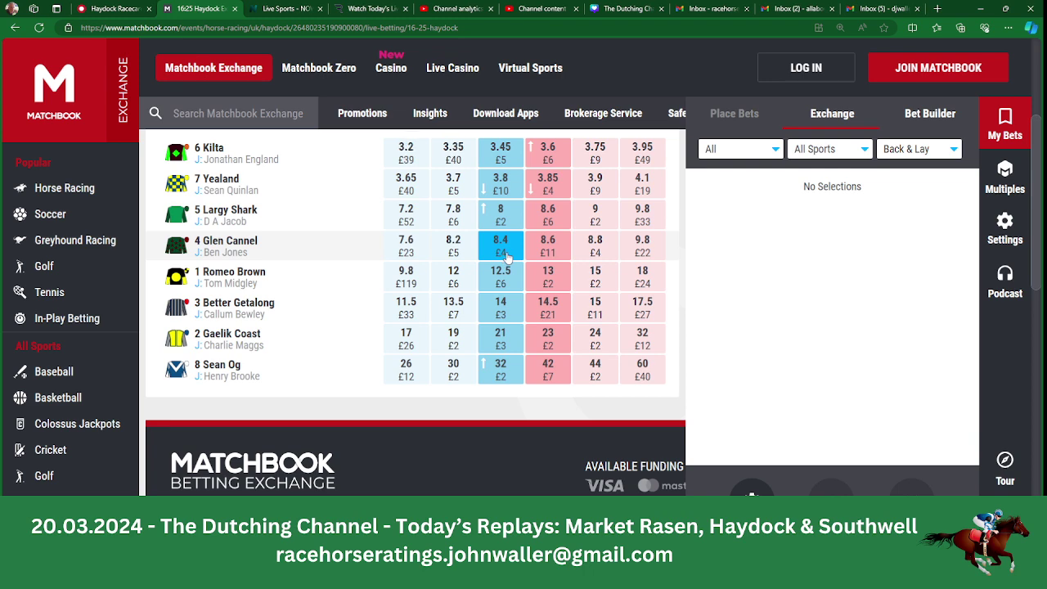
key(alt+Tab)
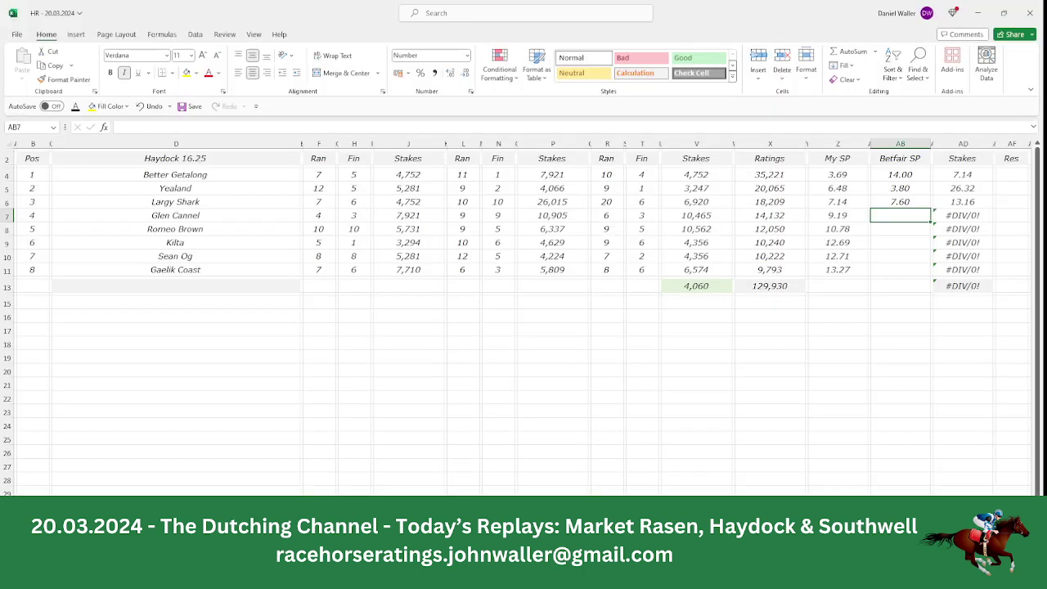
text(8.4)
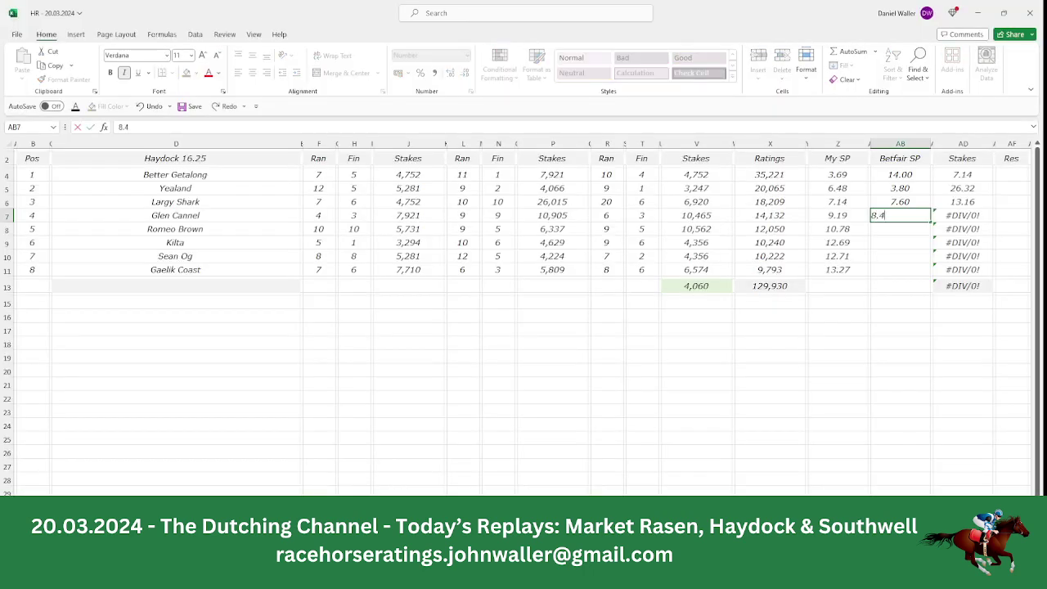
key(Tab)
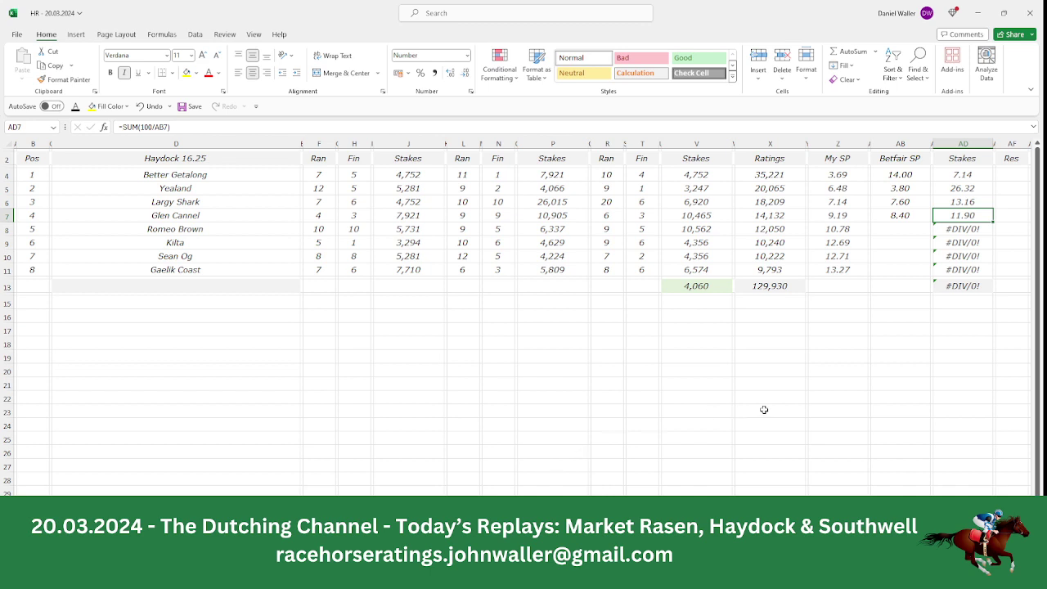
Check the total of the first three stakes and replace Glen Cannel's stake formula with 3.38.
drag(957, 173, 943, 207)
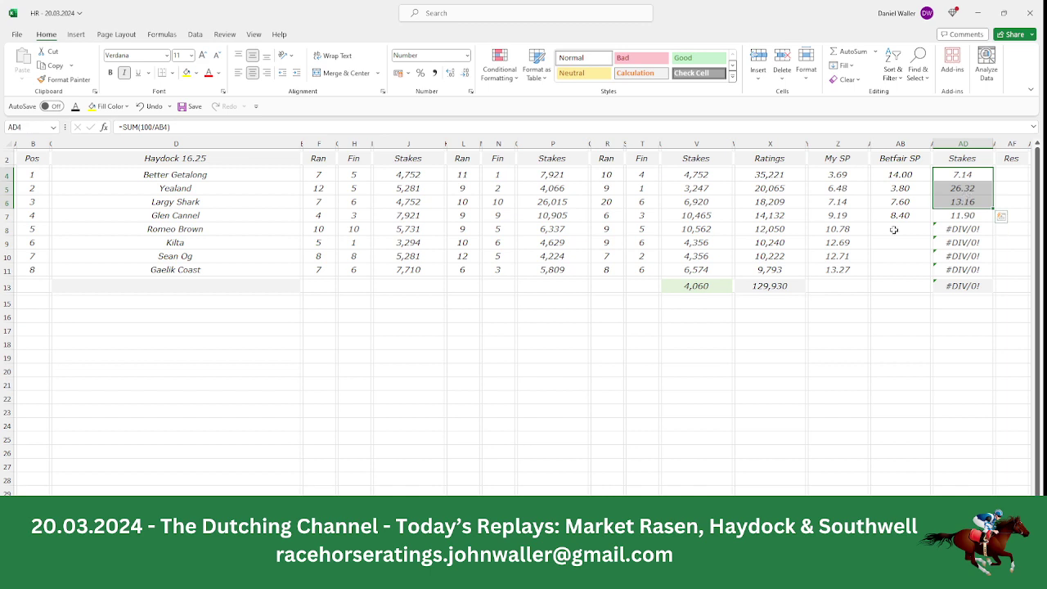
click(941, 216)
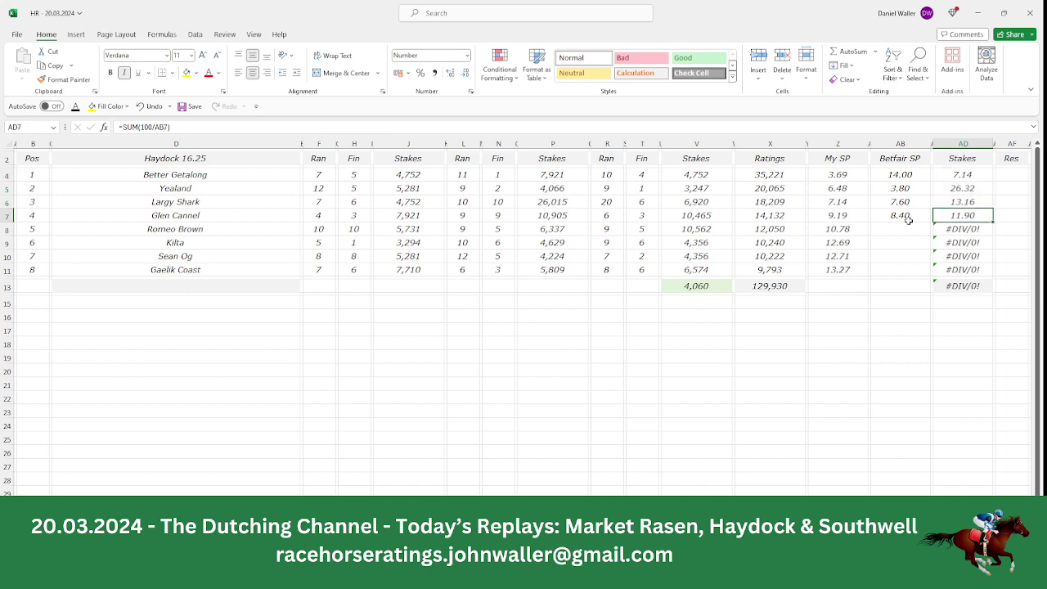
key(F2)
key(BackSpace)
key(BackSpace)
key(BackSpace)
key(BackSpace)
key(BackSpace)
key(BackSpace)
key(BackSpace)
key(BackSpace)
key(BackSpace)
key(BackSpace)
key(BackSpace)
key(BackSpace)
key(BackSpace)
text(3.38)
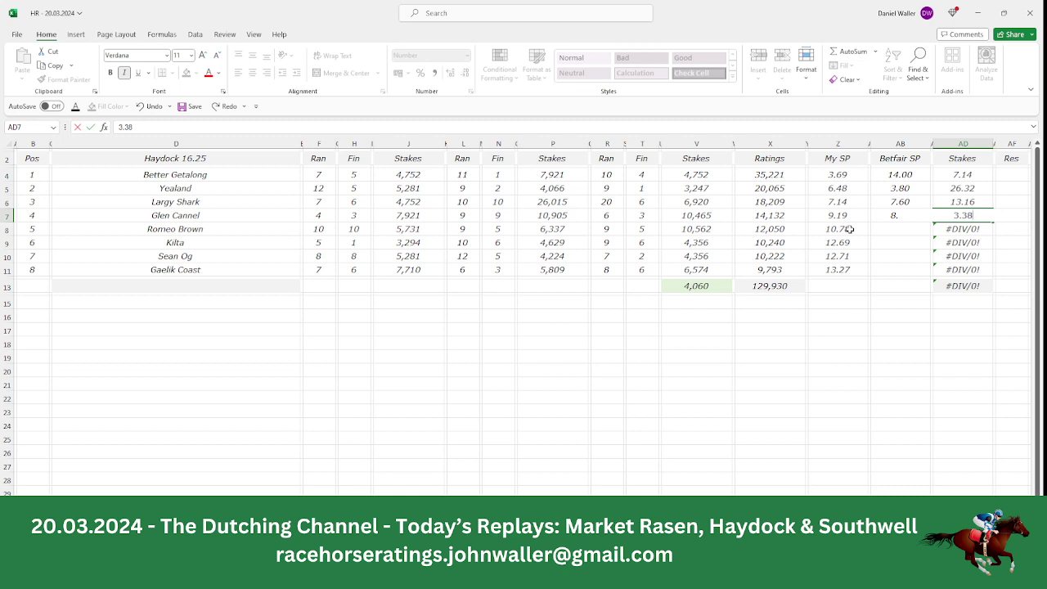
key(Return)
Clear the stake formulas for Romeo Brown, Kilta, Sean Og and Gaelik Coast.
key(BackSpace)
key(Return)
key(BackSpace)
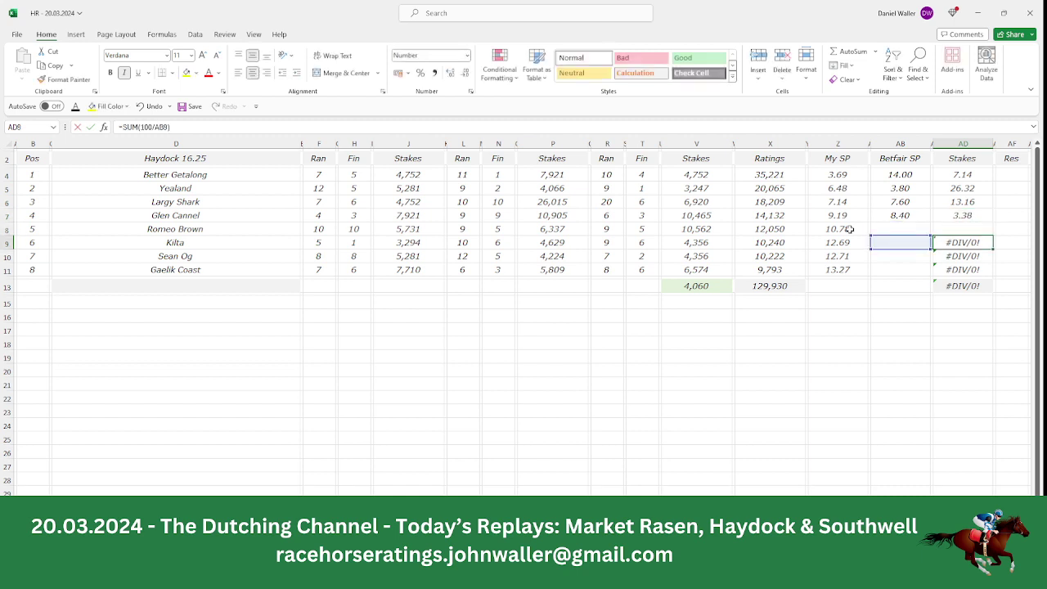
key(Return)
key(BackSpace)
key(Return)
key(BackSpace)
key(Up)
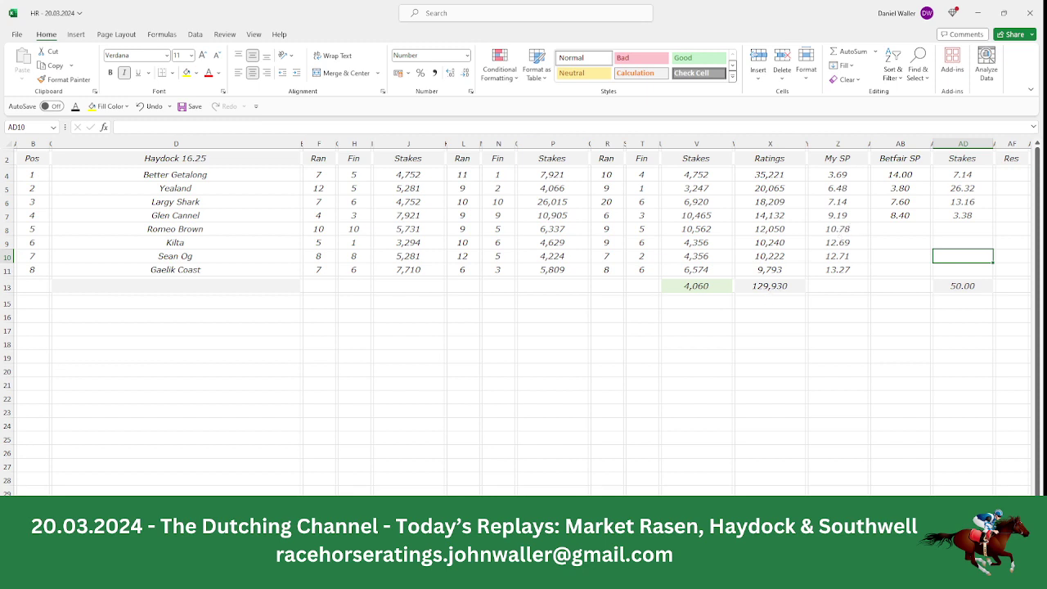
Switch to the Calculator and work out Glen Cannel's return by multiplying 8.4 by 3.38.
key(alt+Tab)
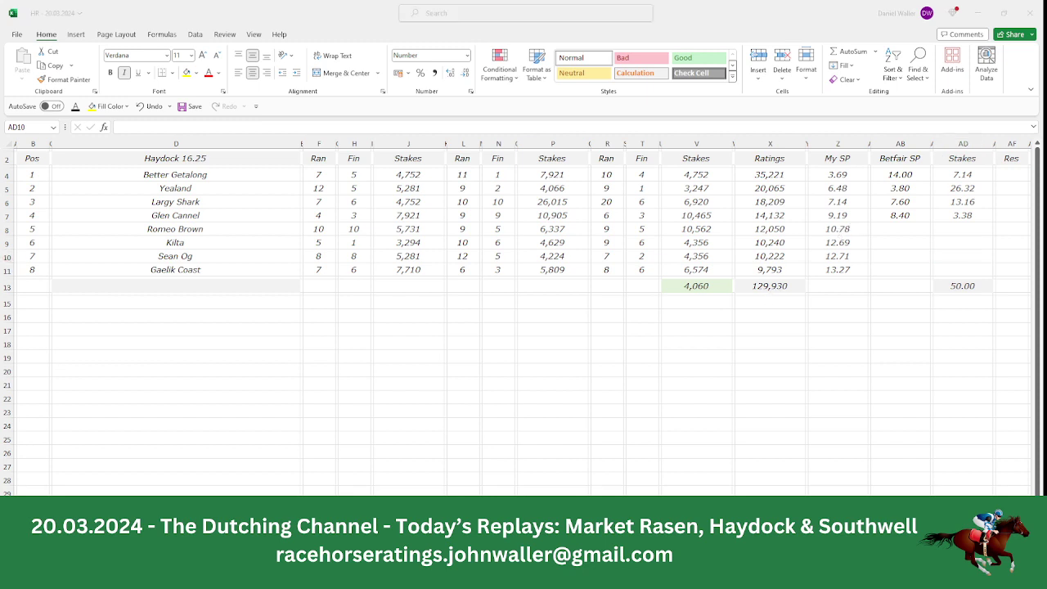
click(427, 439)
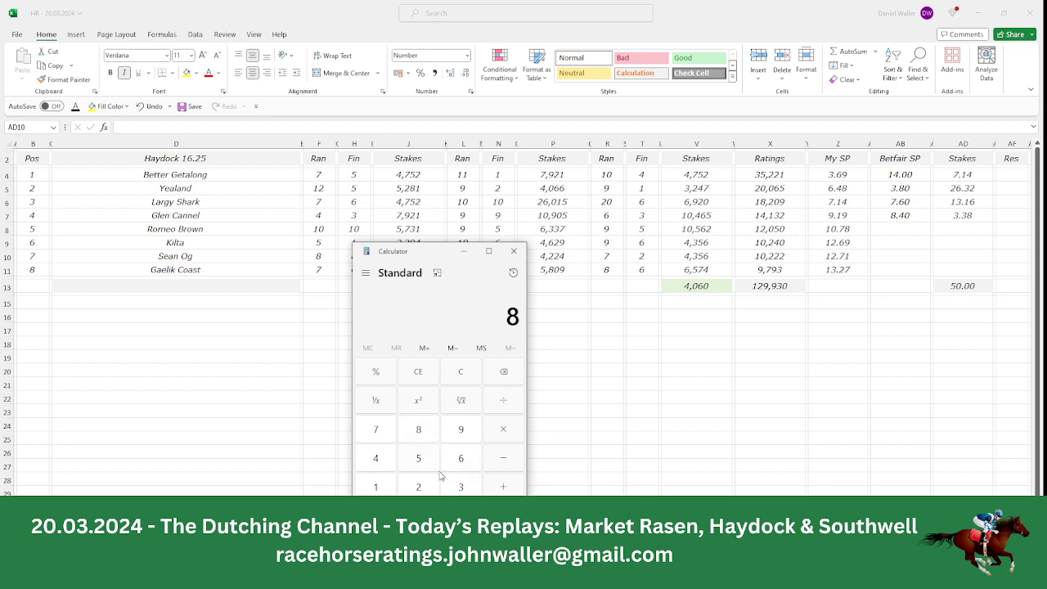
text(.)
click(375, 460)
click(460, 487)
text(.)
click(461, 486)
click(418, 430)
key(Return)
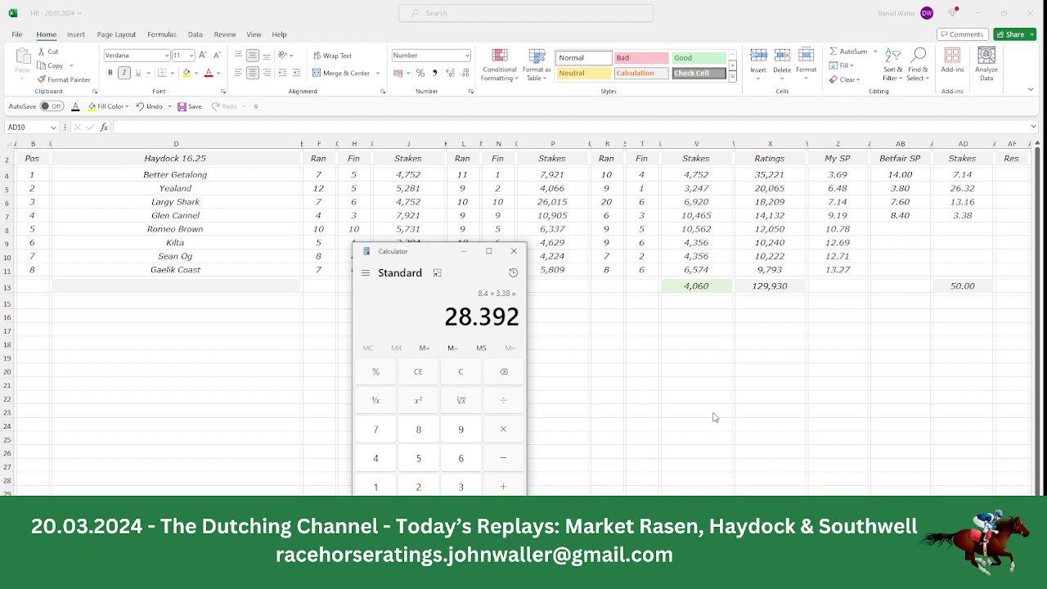
Go back to the Haydock 16.25 sheet, review the four backed horses, and save the workbook with the Pos header cell selected.
click(951, 288)
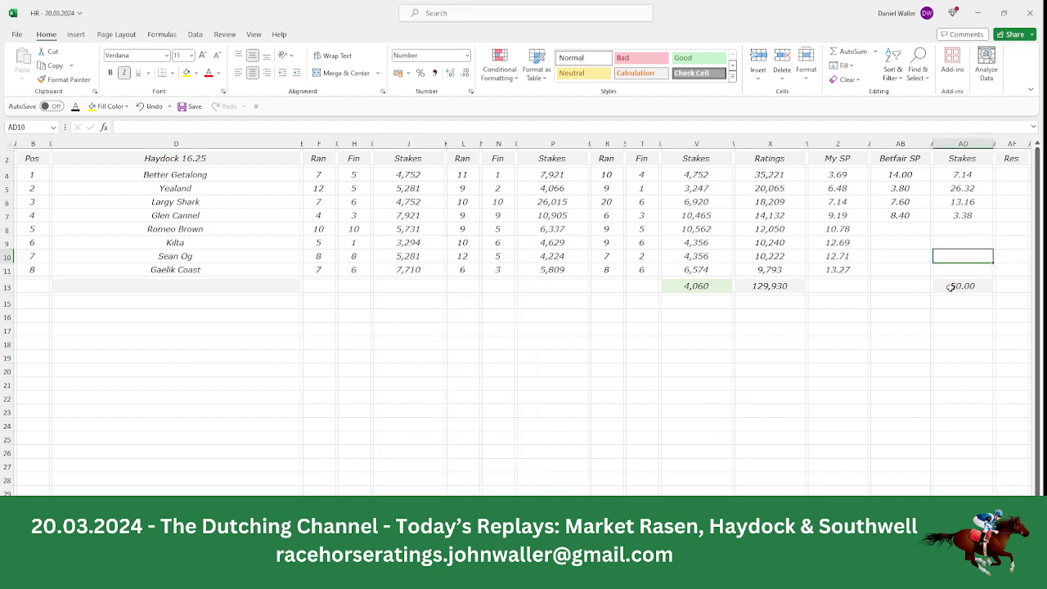
click(249, 218)
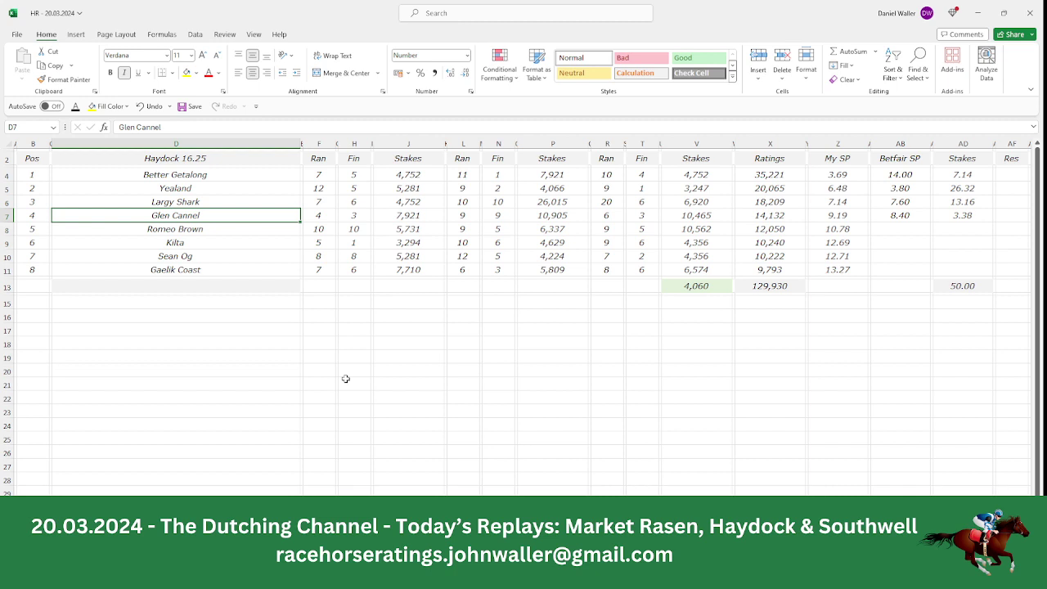
key(Up)
key(Up)
key(Up)
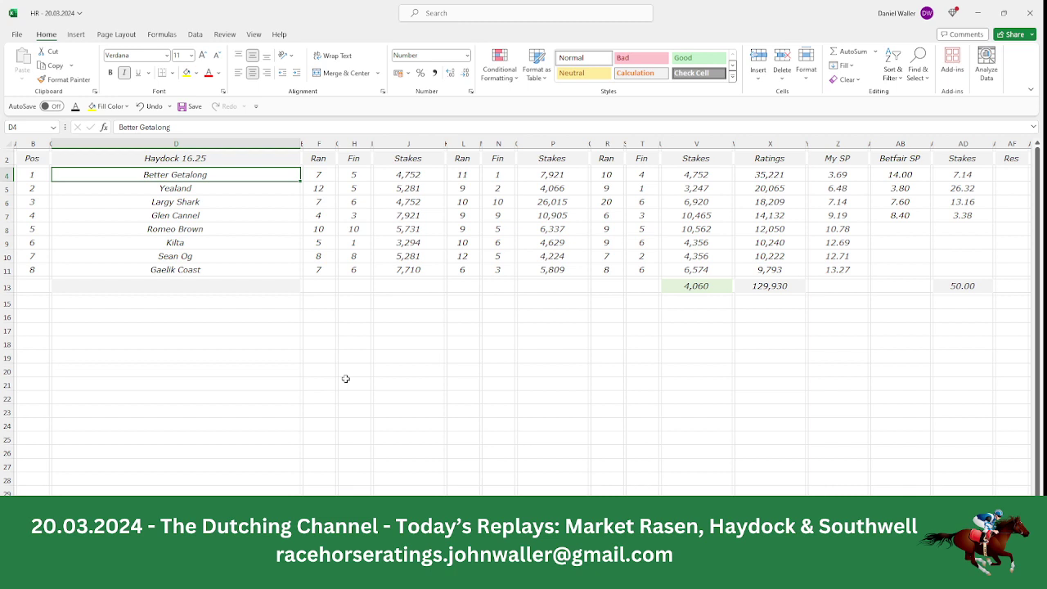
key(Down)
key(Down)
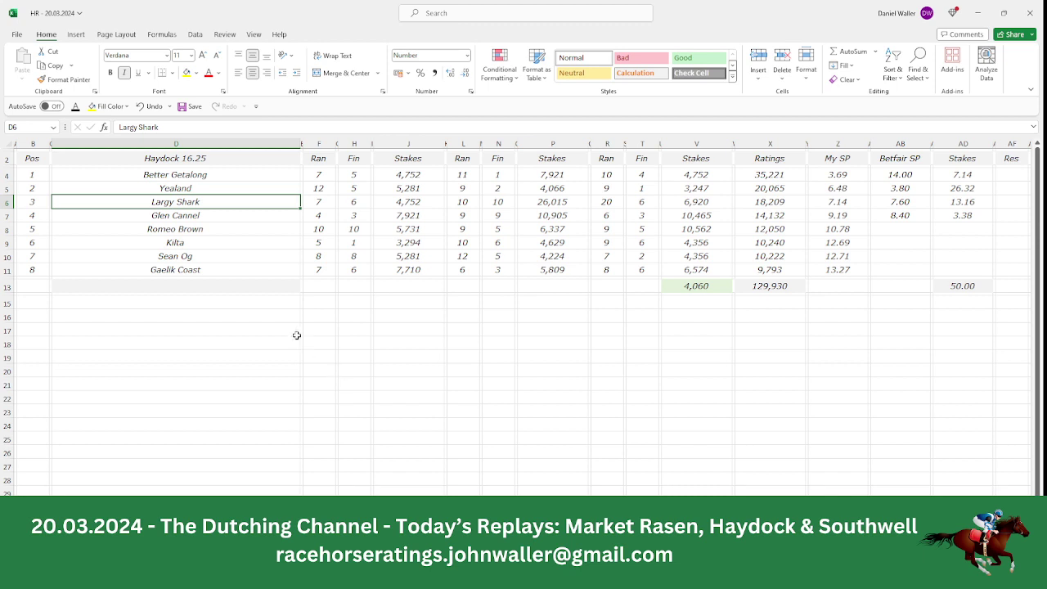
click(40, 159)
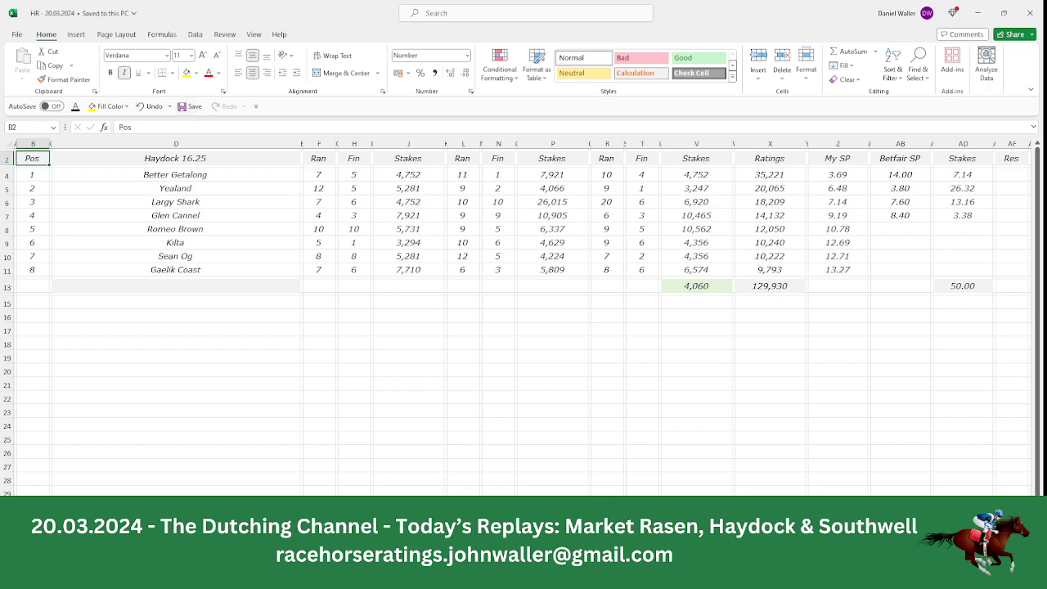
Switch to the browser and view the 5:00 Haydock race on the Racing Post racecard.
key(alt+Tab)
click(120, 9)
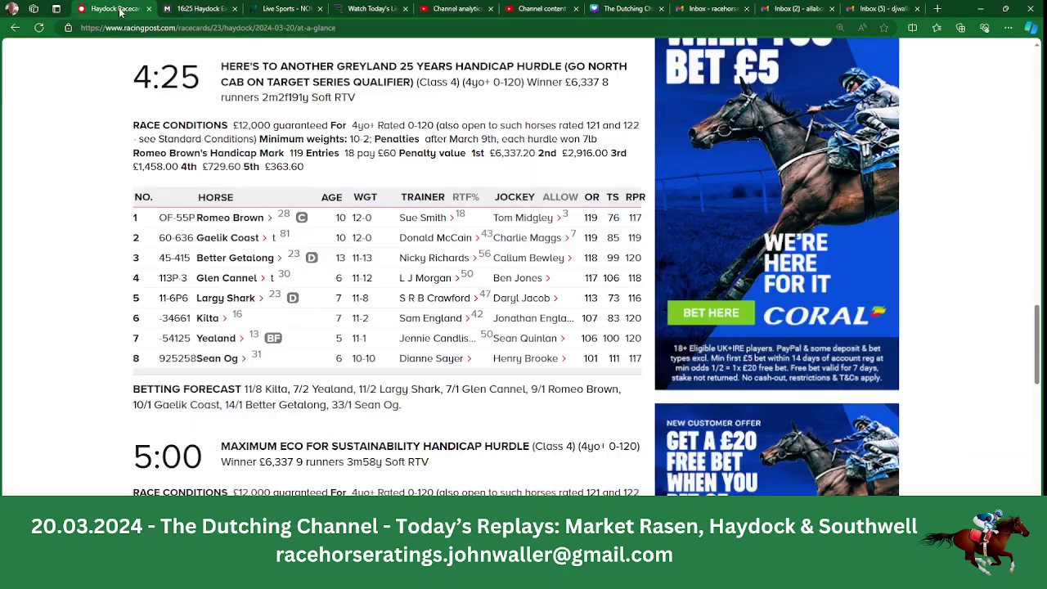
scroll(1041, 349, down, 2)
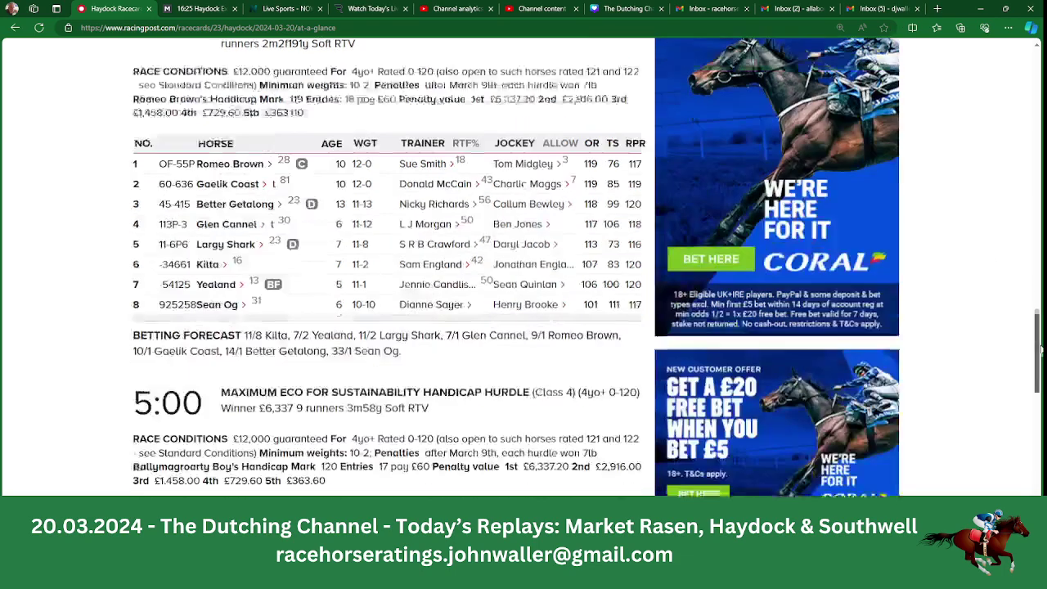
scroll(1041, 350, down, 5)
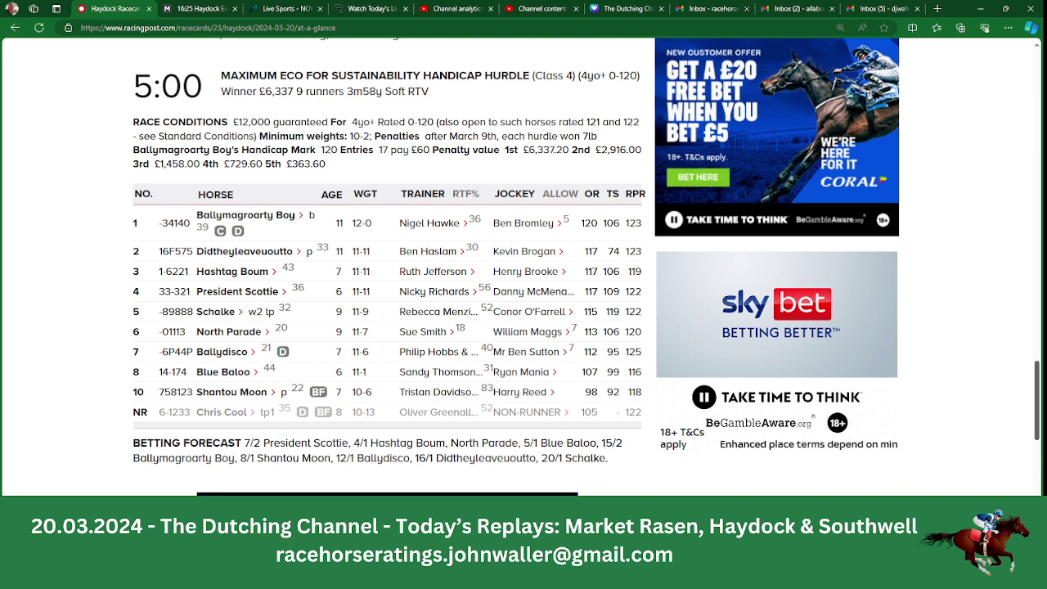
Switch to the Excel workbook, open the Haydock 17.00 sheet, and select President Scottie's Betfair SP cell.
key(alt+Tab)
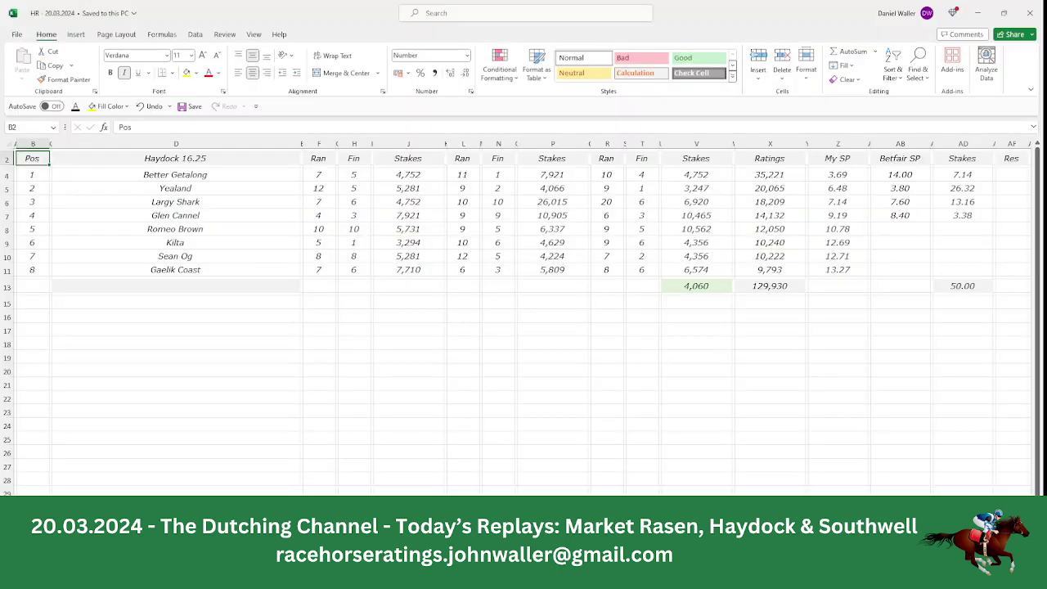
key(ctrl+Page_Down)
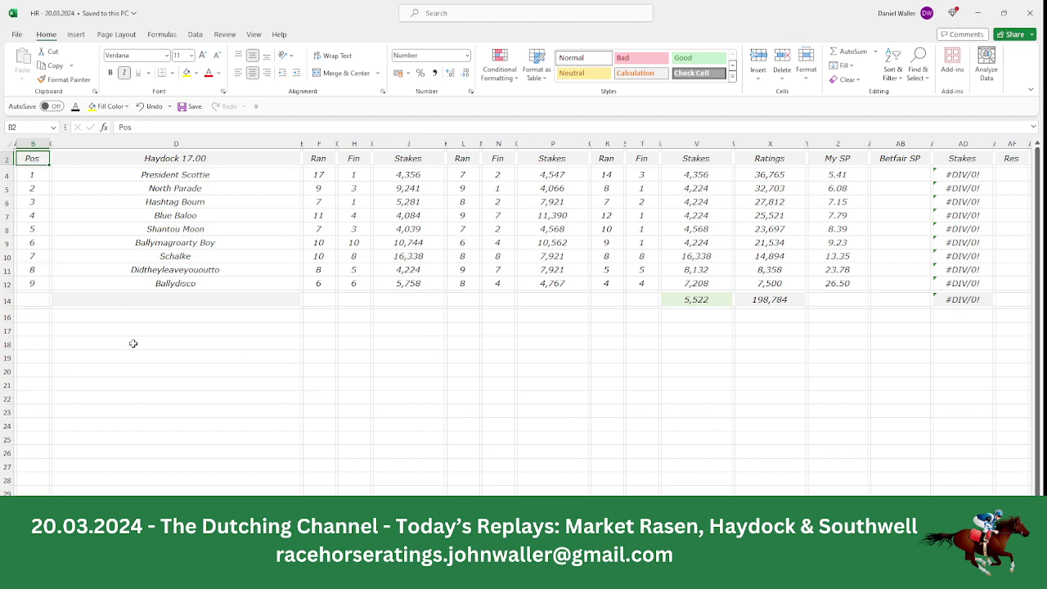
click(232, 176)
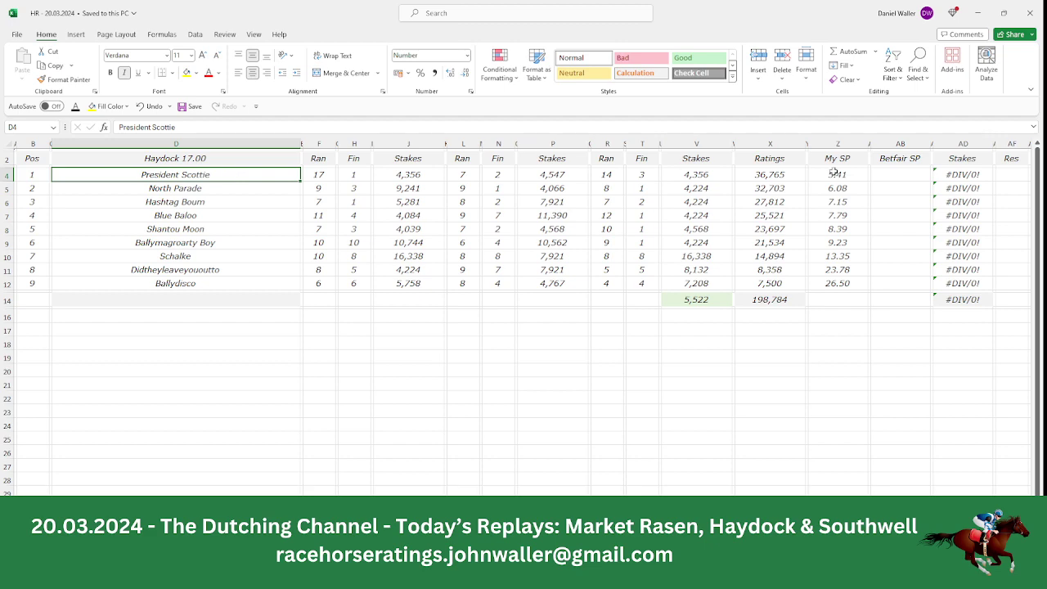
click(874, 174)
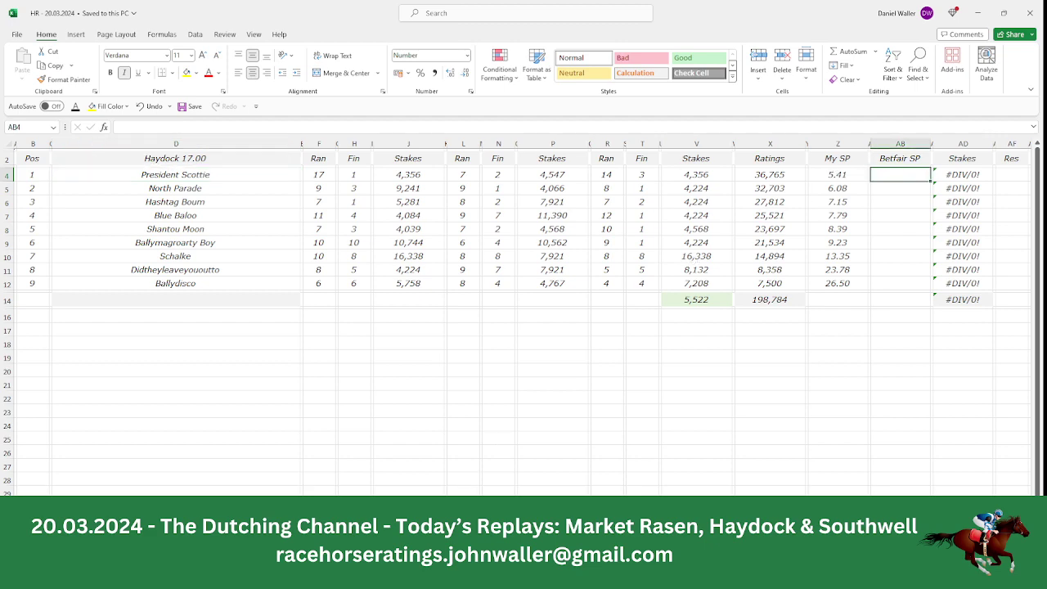
Switch to the browser and view the full list of runner odds in Matchbook's 17:00 Haydock win market.
click(442, 573)
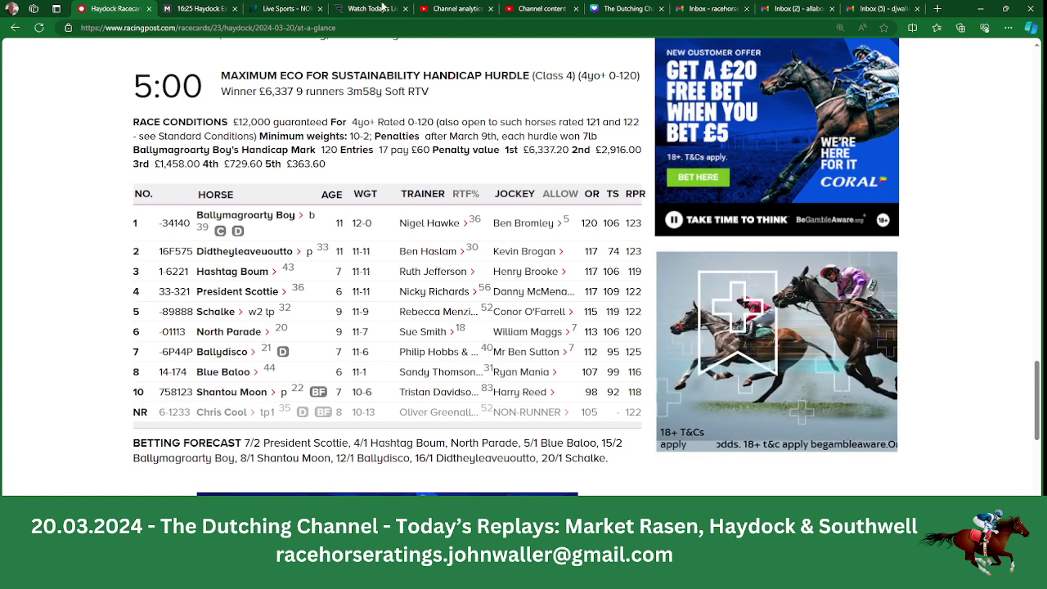
click(201, 9)
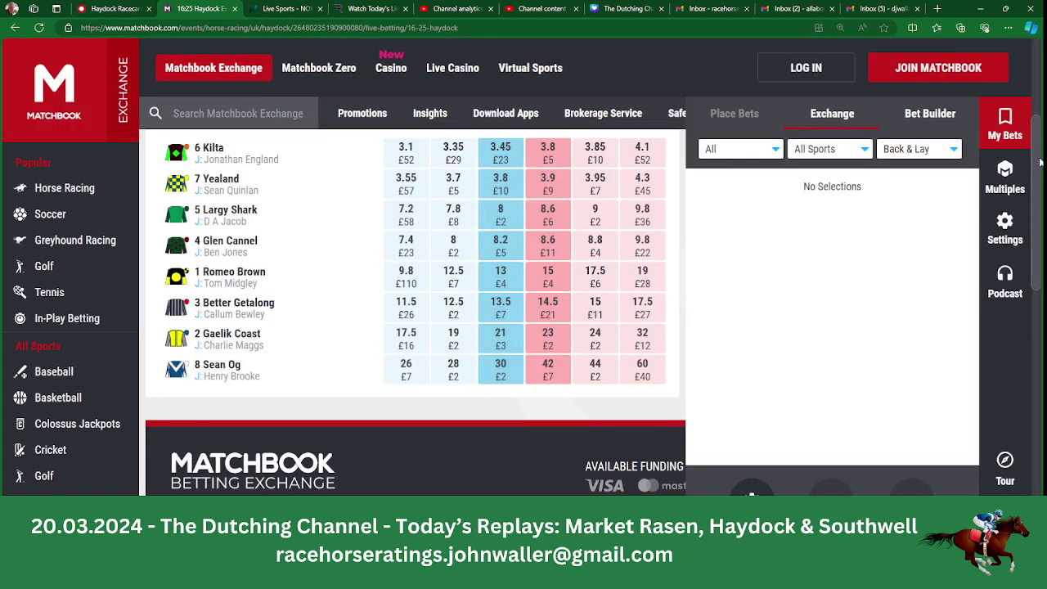
drag(1039, 164, 1039, 107)
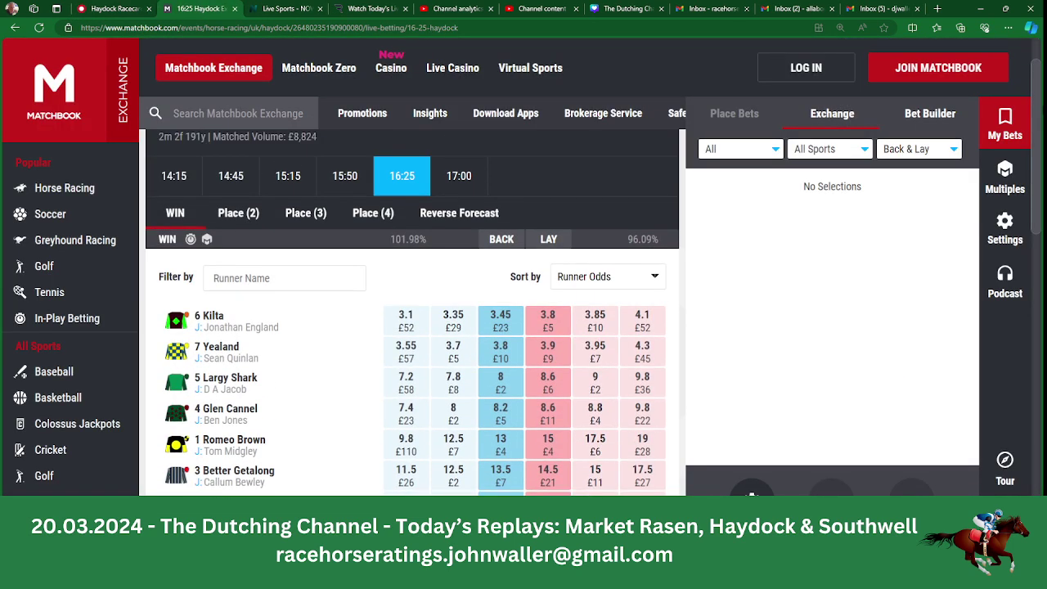
click(468, 179)
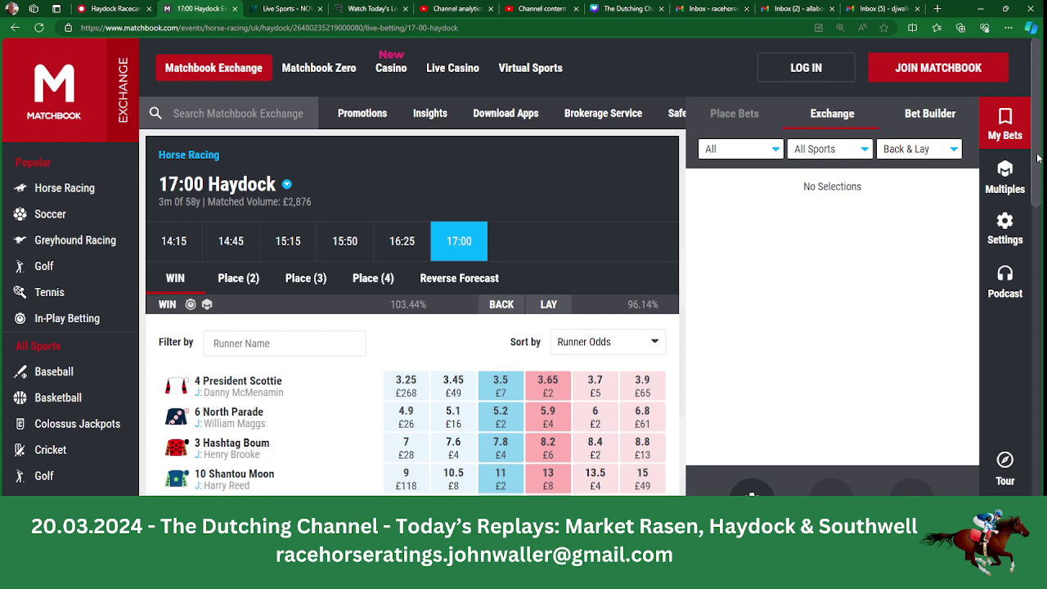
scroll(1040, 160, down, 1)
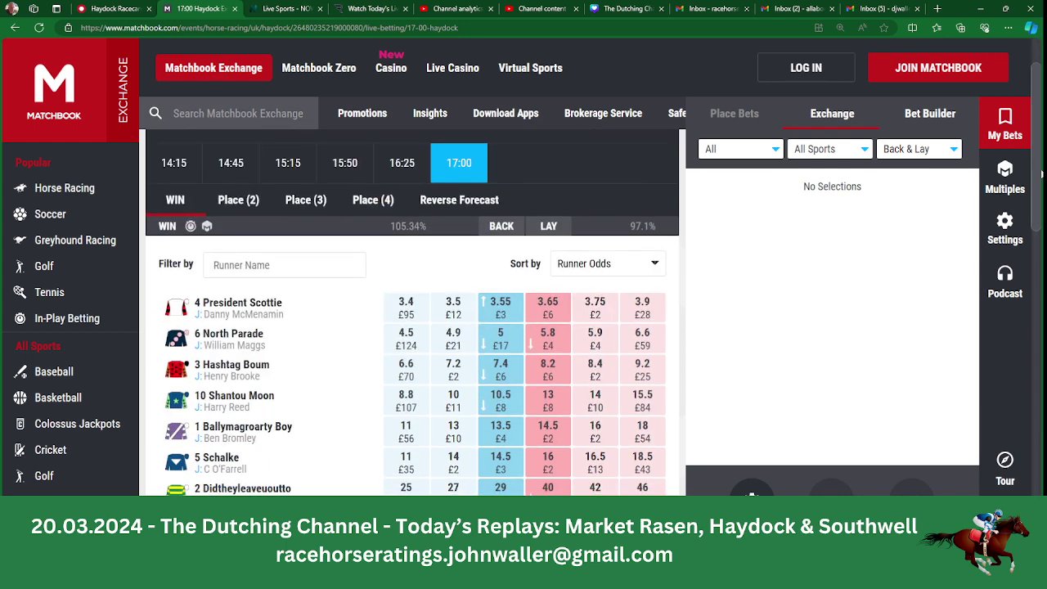
scroll(1042, 173, down, 1)
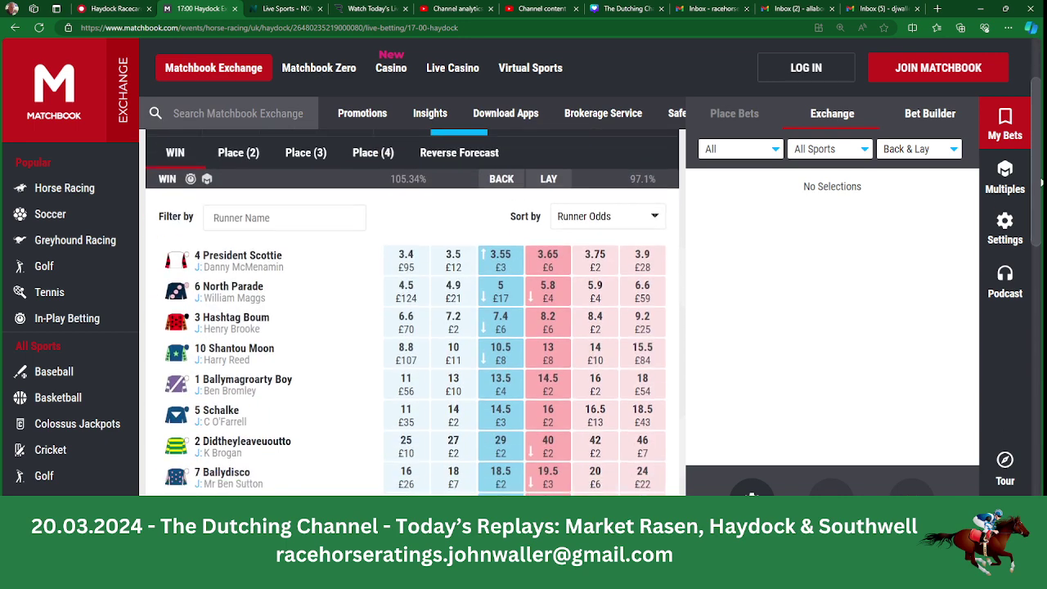
scroll(1042, 174, down, 1)
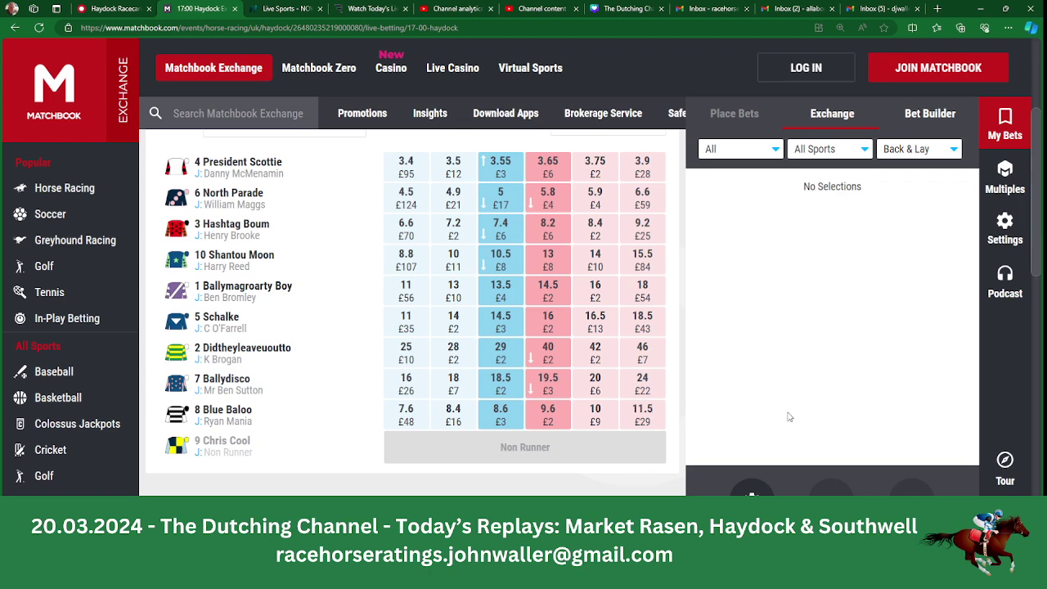
Return to the Excel workbook and enter 3.55 as President Scottie's Betfair SP.
key(alt+Tab)
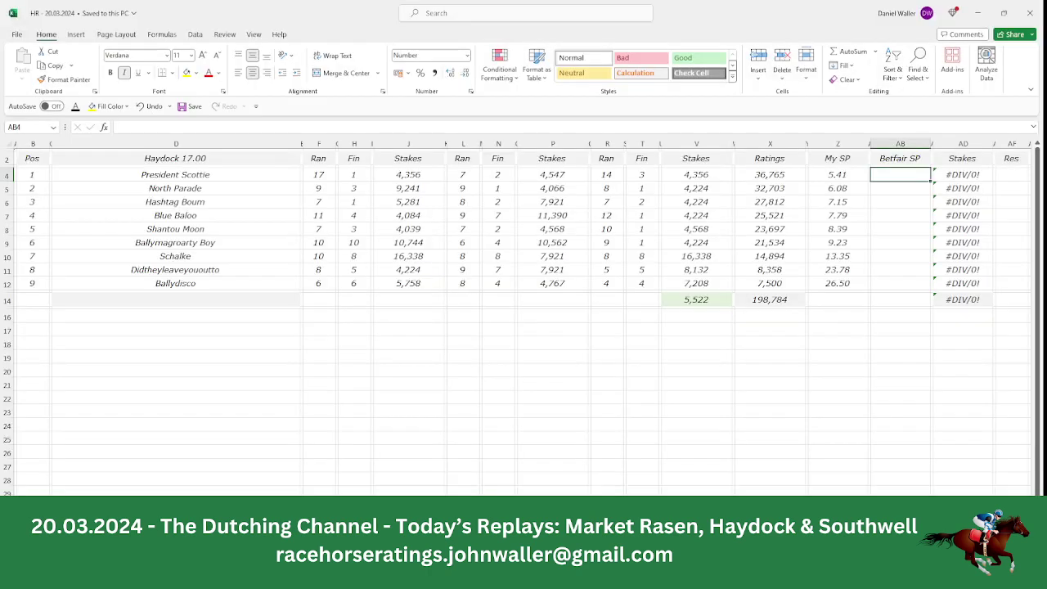
text(3.55)
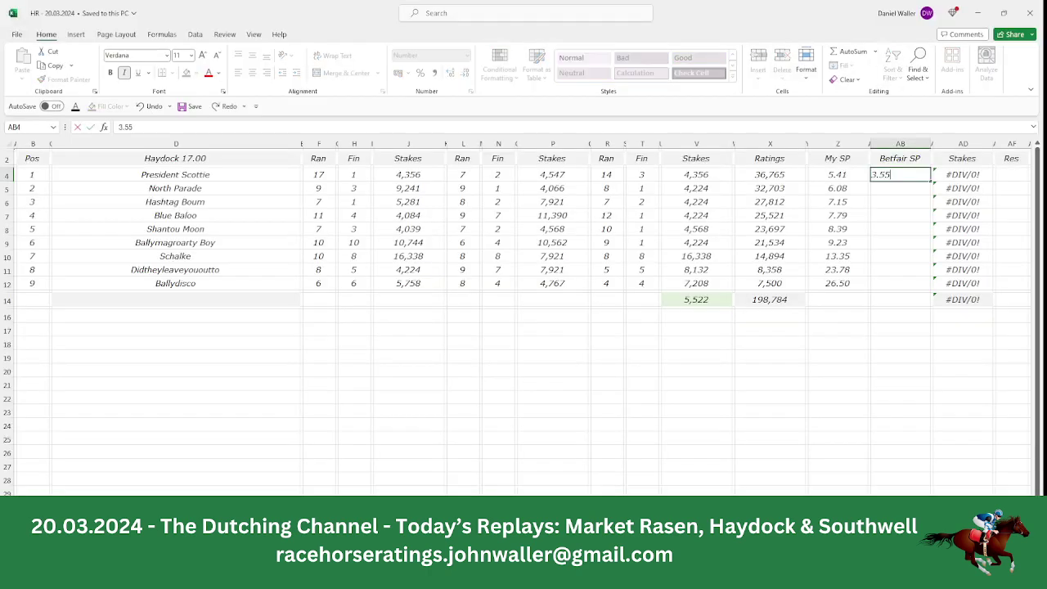
key(Tab)
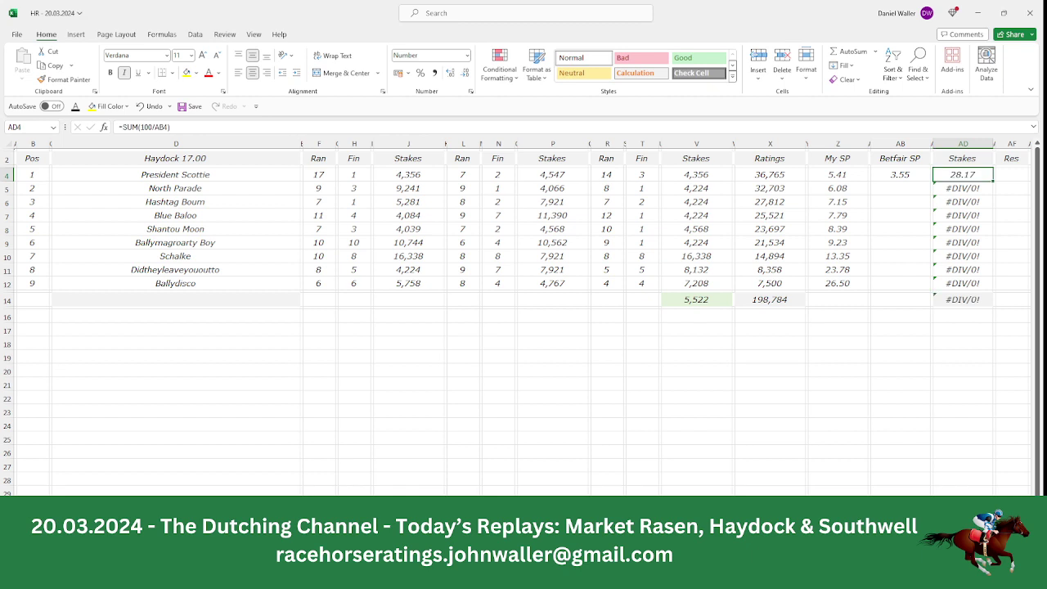
Check North Parade's back price on Matchbook, enter 5 as its Betfair SP, and select the first two horses' stakes.
key(Down)
key(Left)
key(Left)
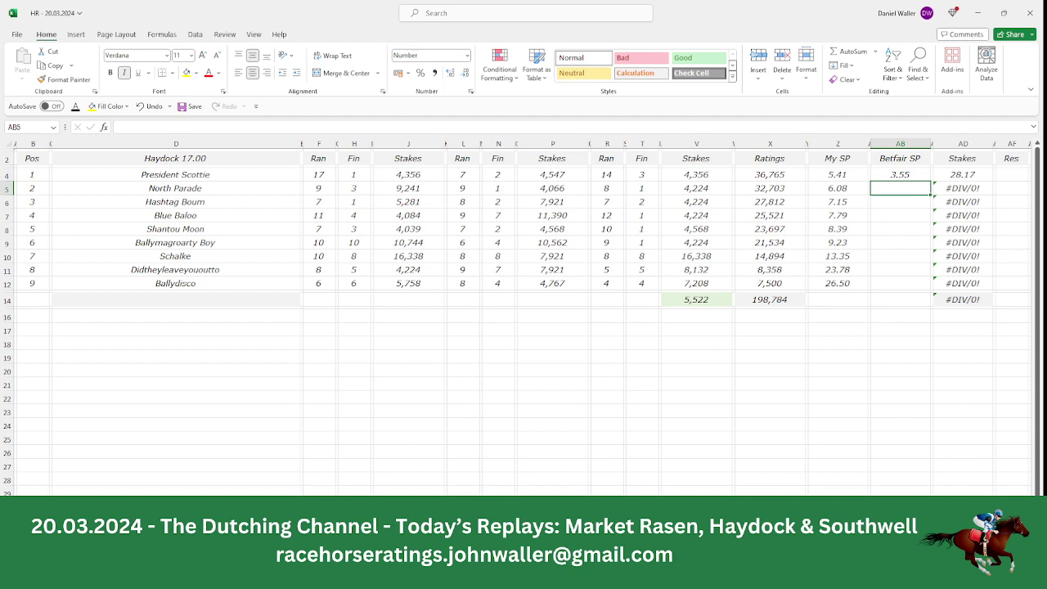
key(alt+Tab)
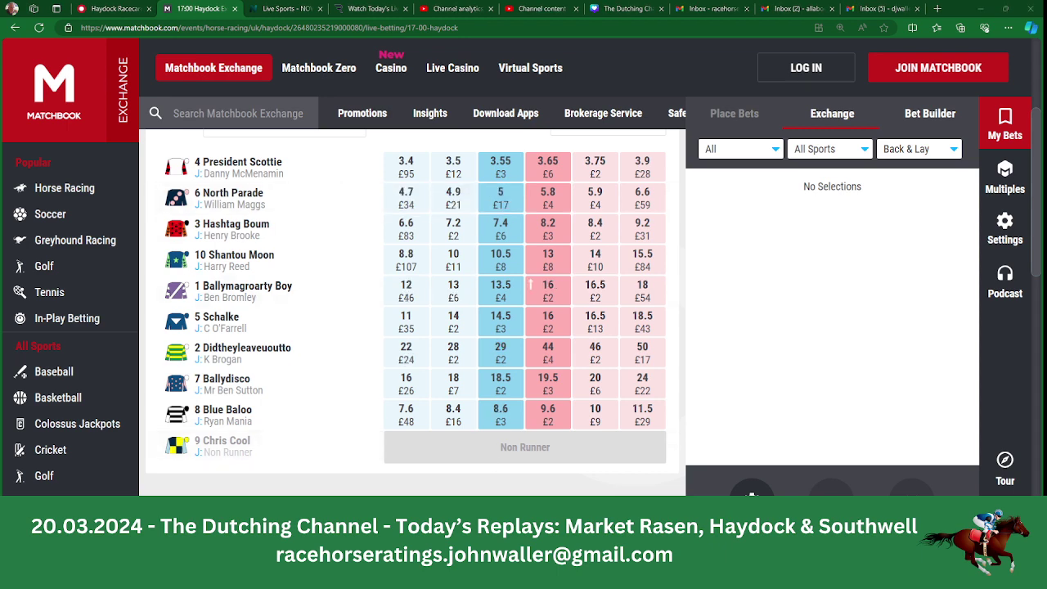
key(alt+Tab)
text(5)
click(962, 188)
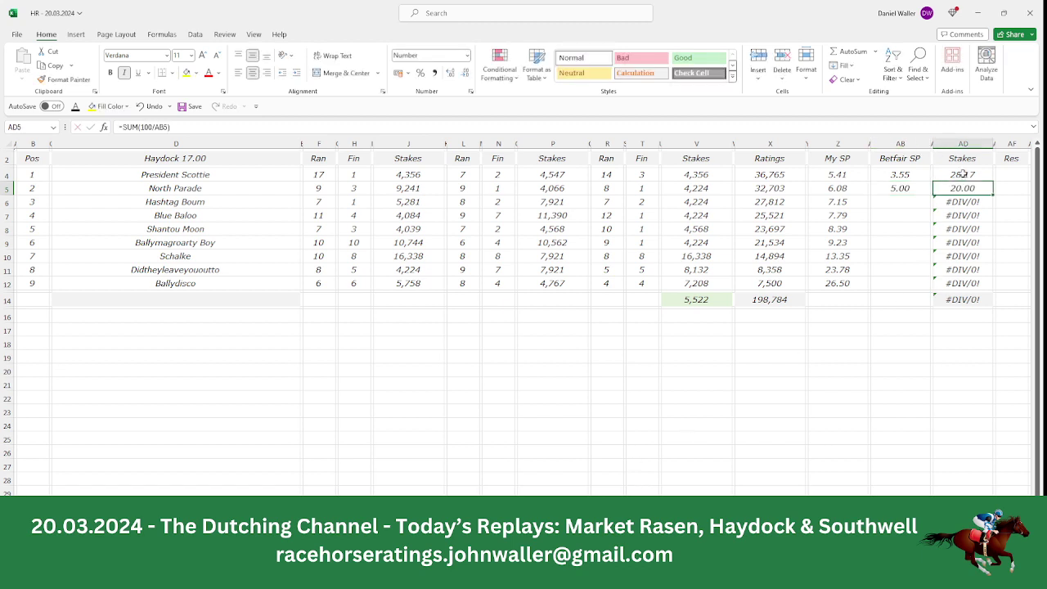
drag(963, 176, 964, 188)
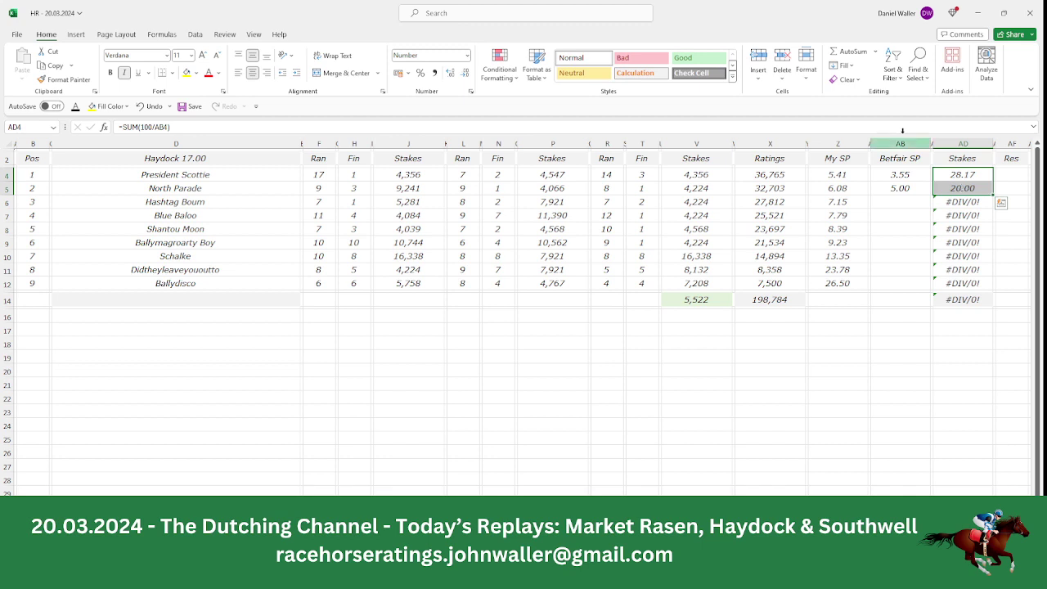
Check Hashtag Boum's back price on Matchbook and enter 7.4 as its Betfair SP in the workbook.
click(228, 203)
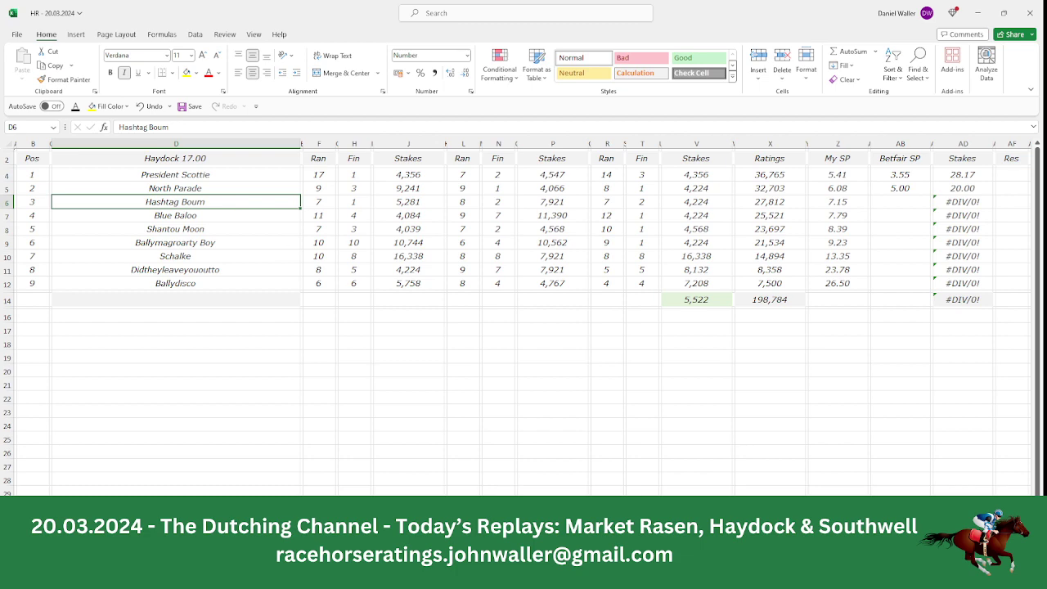
key(alt+Tab)
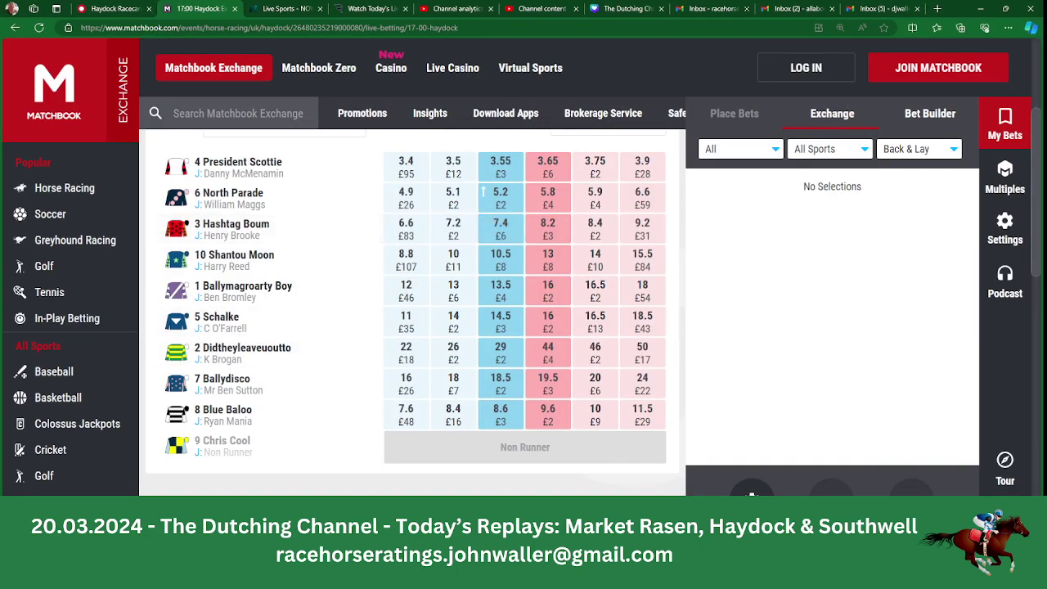
key(alt+Tab)
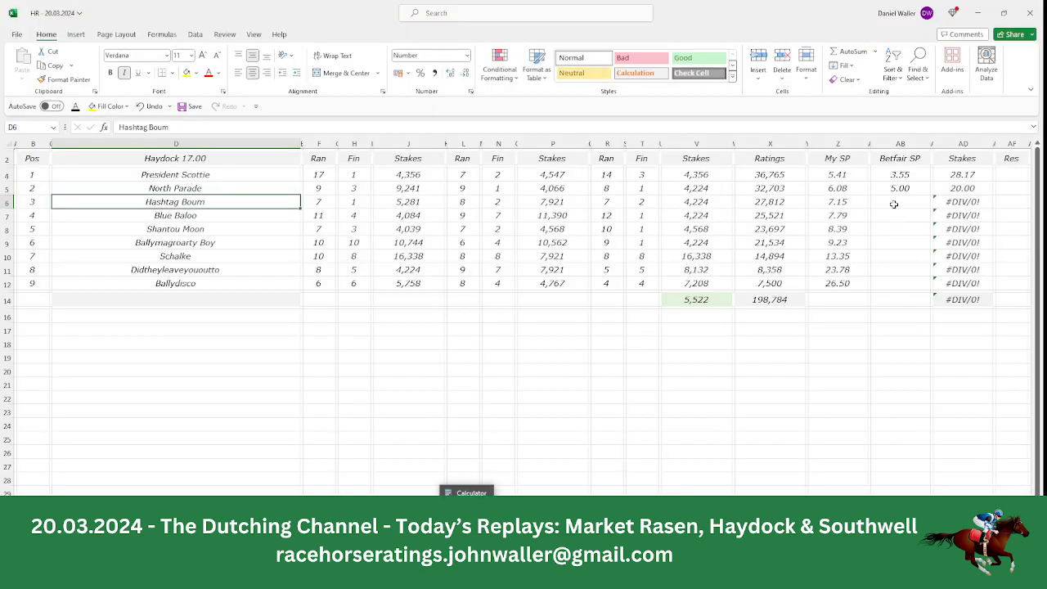
click(895, 204)
text(7.4)
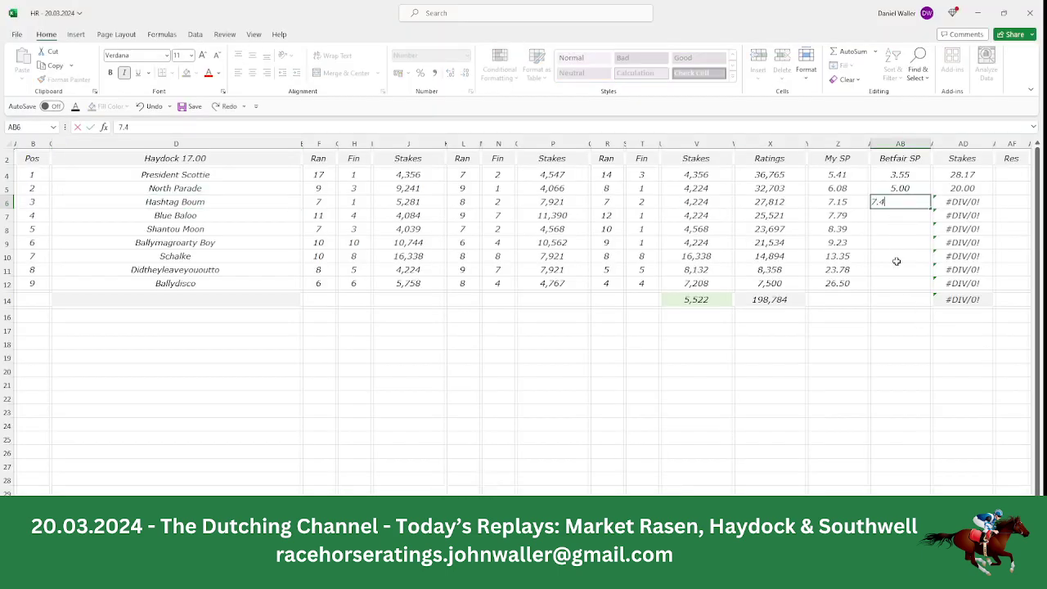
key(Tab)
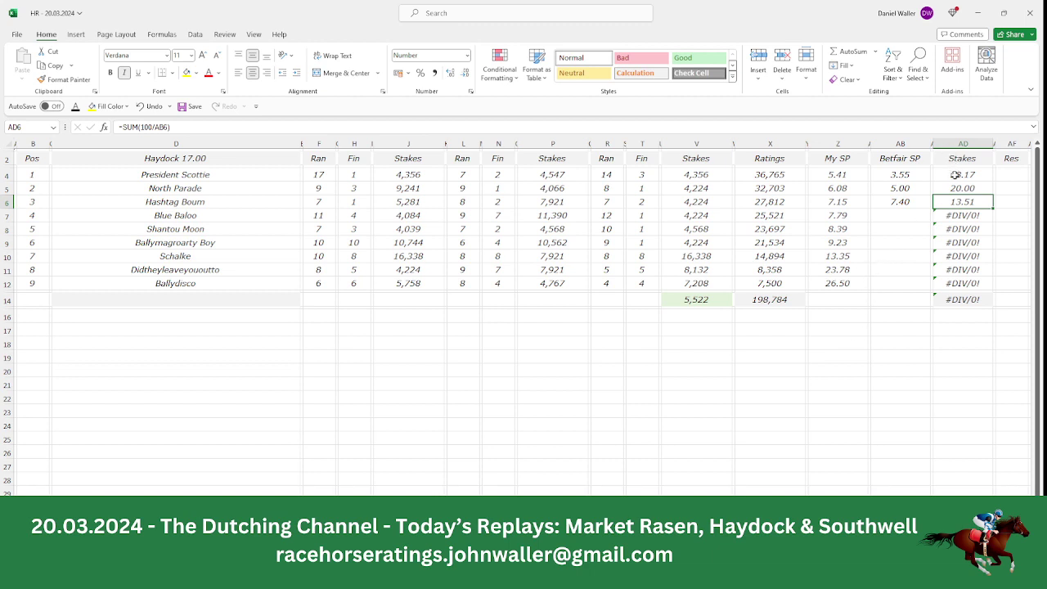
Check the combined stakes of the first two horses and overwrite Hashtag Boum's stake with 1.83.
drag(956, 175, 955, 186)
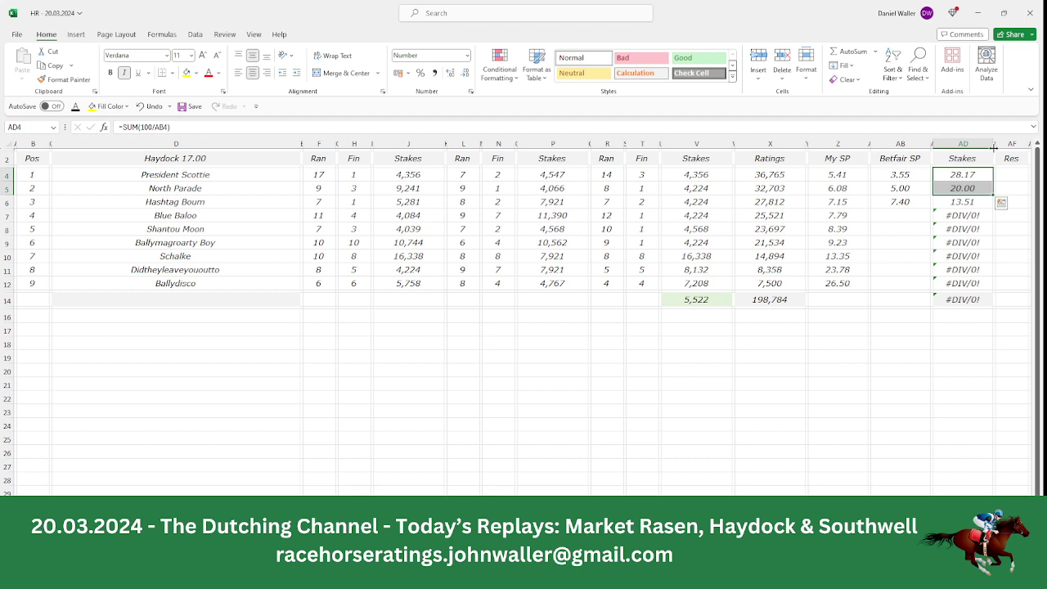
click(965, 201)
text(1.83)
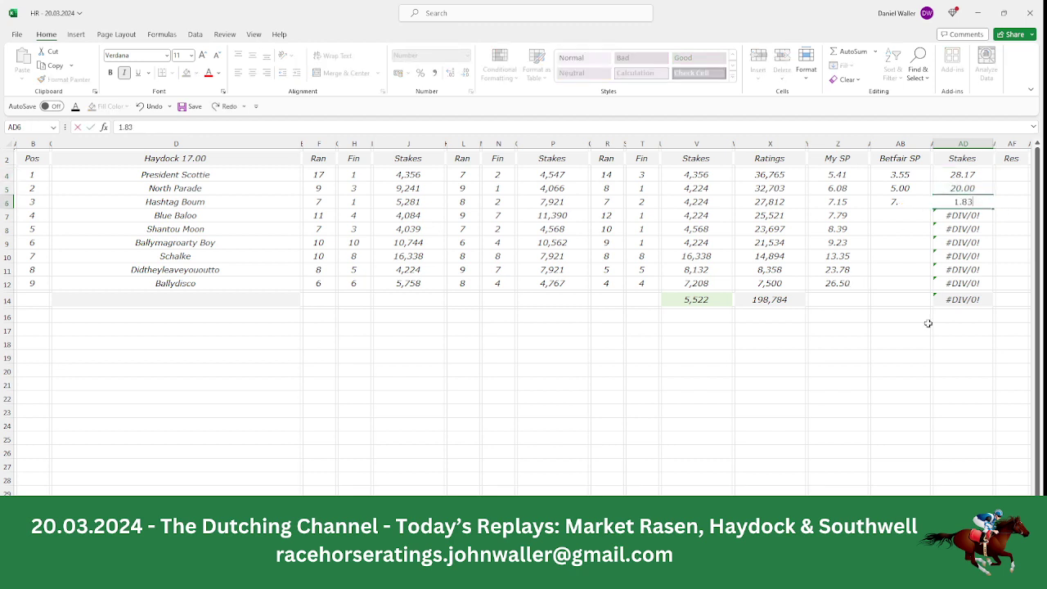
key(Return)
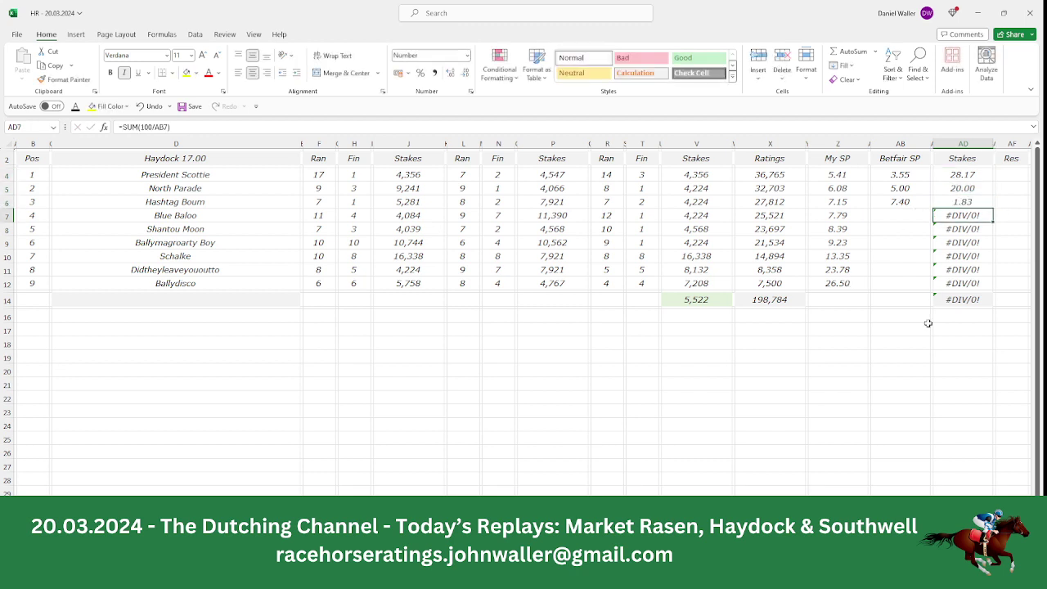
Clear the stake formulas for the six unbacked horses from Blue Baloo to Ballydisco.
key(BackSpace)
key(Return)
key(BackSpace)
key(Return)
key(BackSpace)
key(Return)
key(BackSpace)
key(Return)
key(BackSpace)
key(Return)
key(BackSpace)
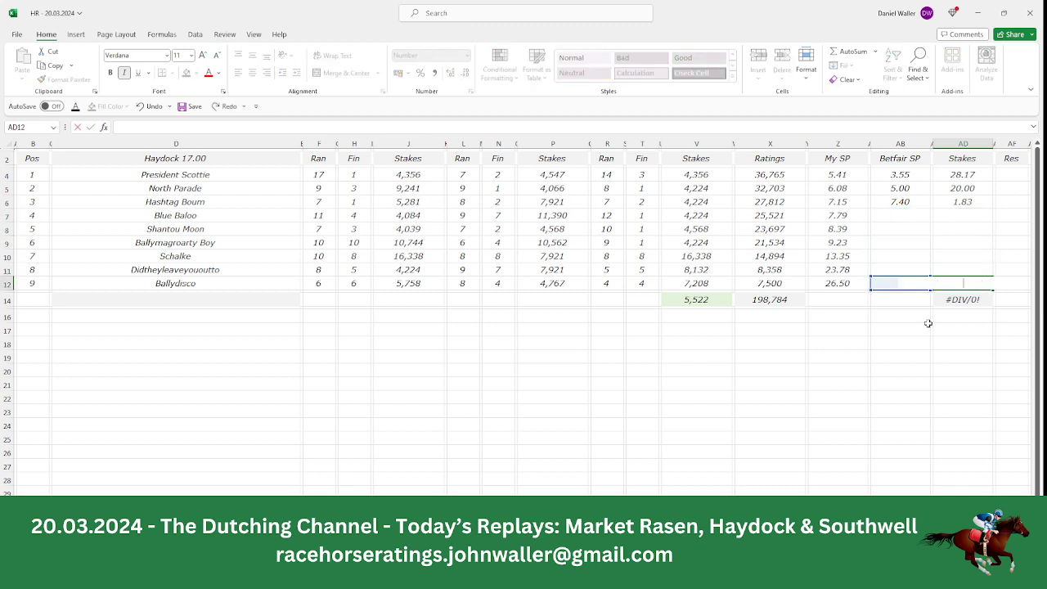
key(Up)
key(Up)
key(Up)
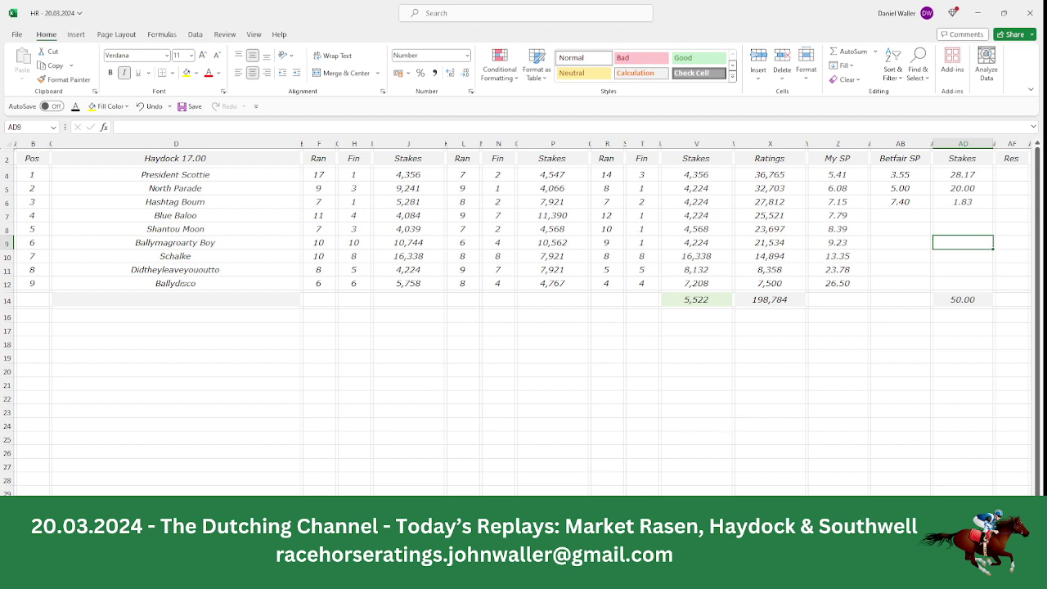
Switch to the Calculator, work out Hashtag Boum's return by multiplying 7.4 by 1.83, and close it.
click(469, 573)
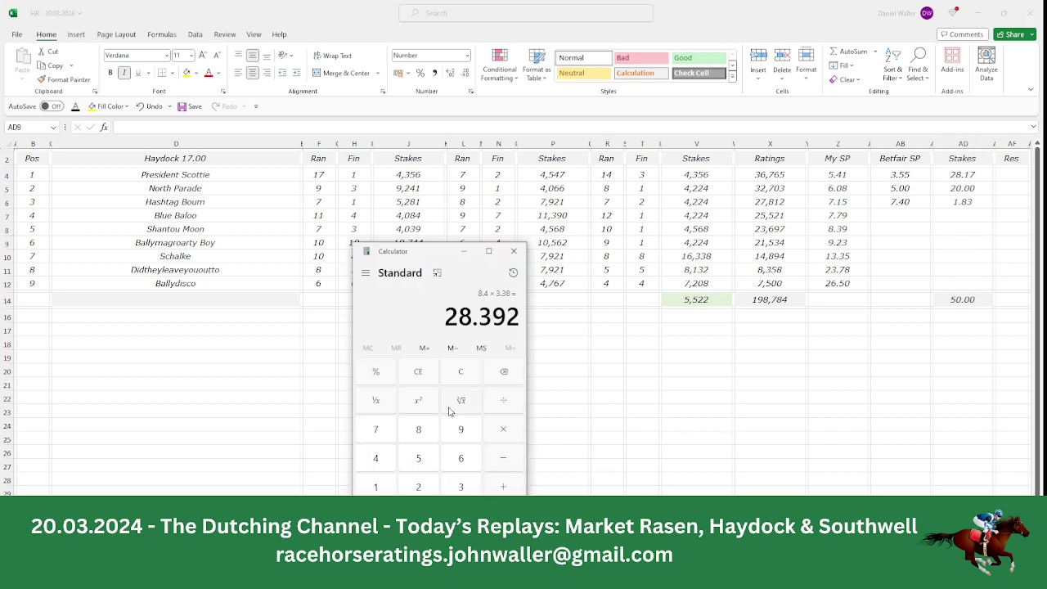
click(388, 427)
key(period)
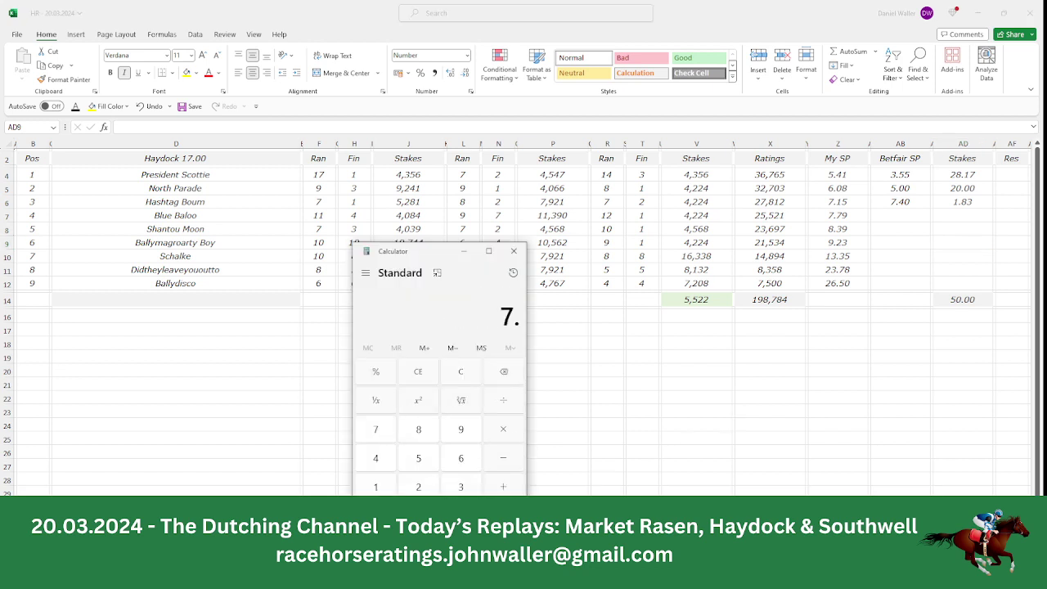
click(382, 466)
click(391, 489)
key(period)
click(427, 439)
click(467, 491)
key(Return)
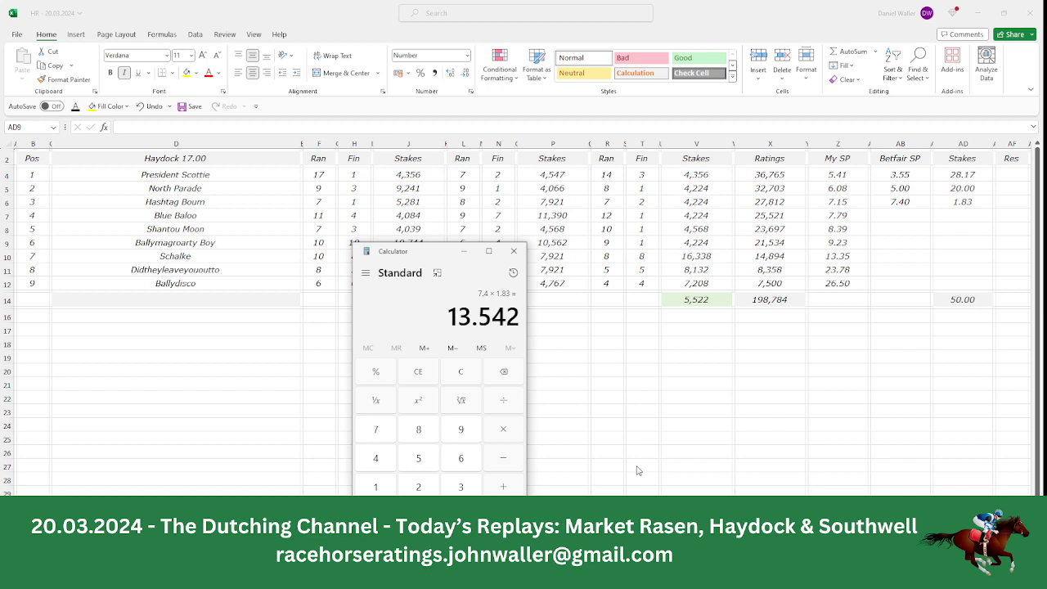
click(517, 253)
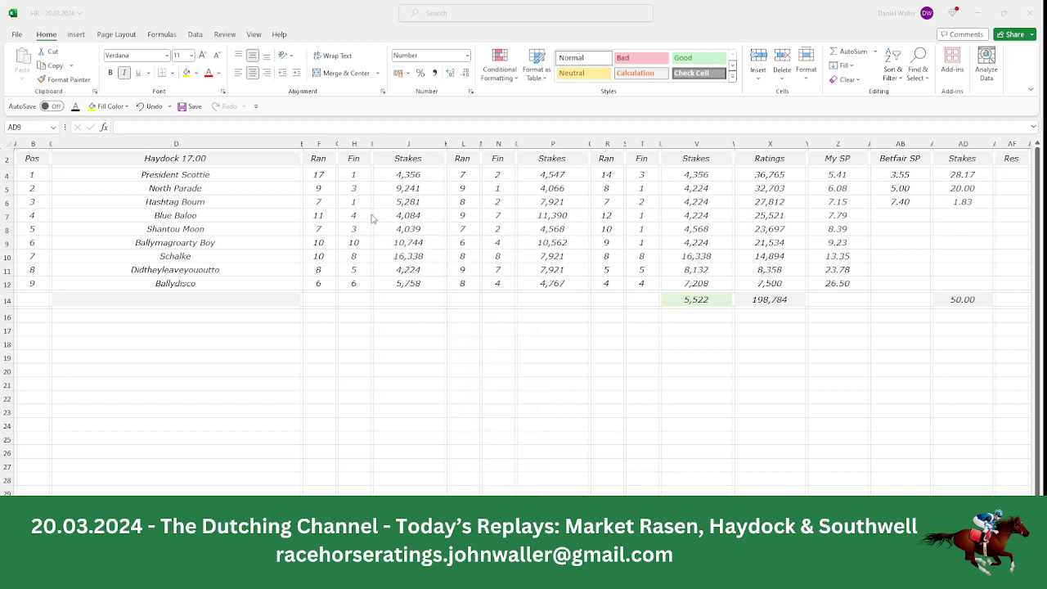
Return the selection to the Pos heading in cell B2 of the Haydock 17.00 sheet and save the workbook.
click(244, 174)
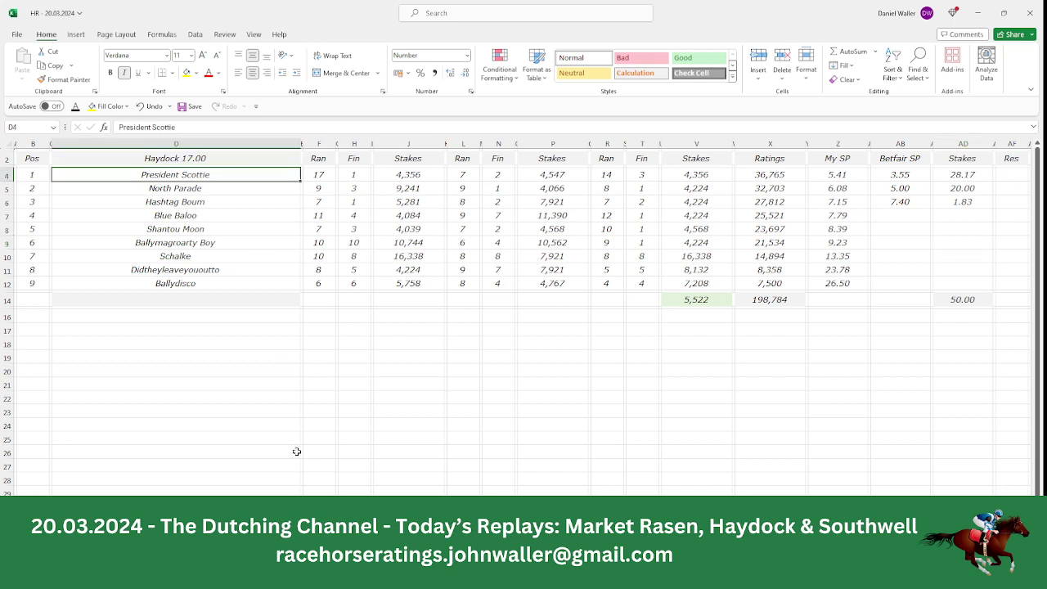
key(Down)
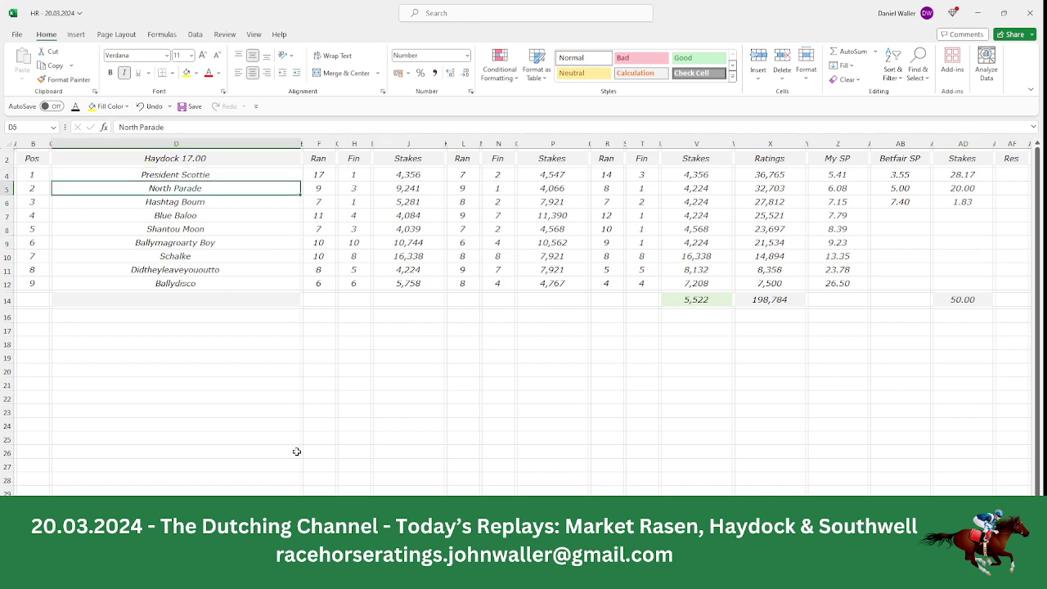
key(Up)
key(Up)
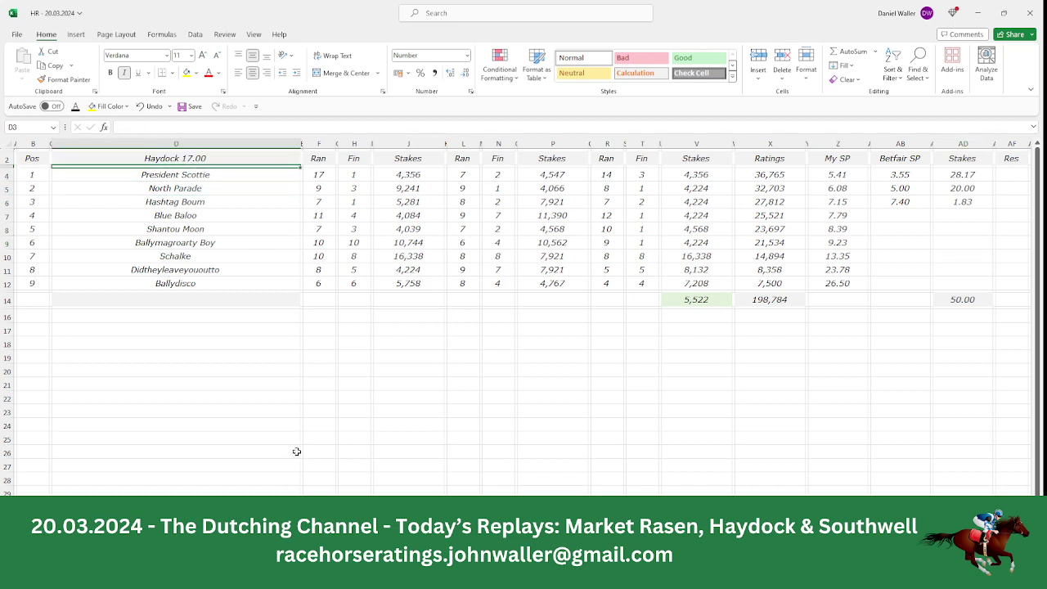
key(Left)
key(Left)
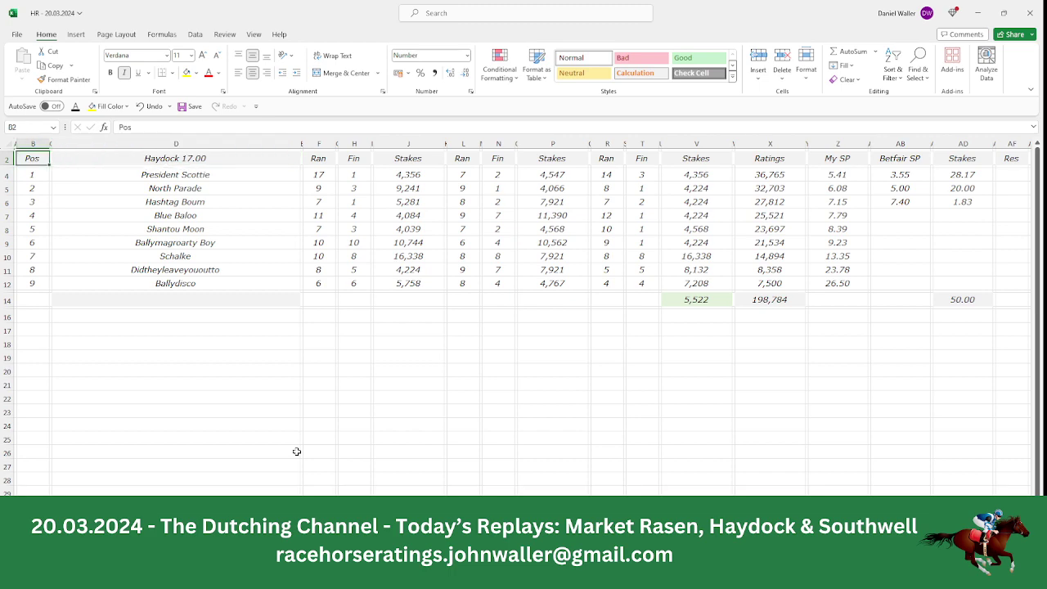
click(182, 107)
Switch to the Racing Post racecards in the browser and bring up Southwell (AW)'s At-a-Glance card at the 5:30 race.
key(alt+Tab)
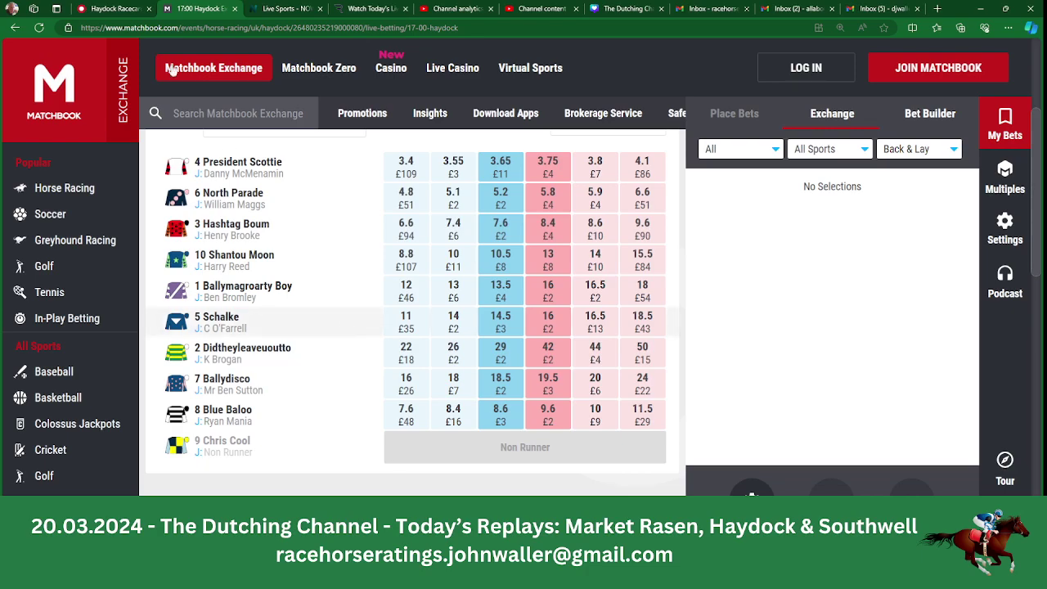
click(108, 9)
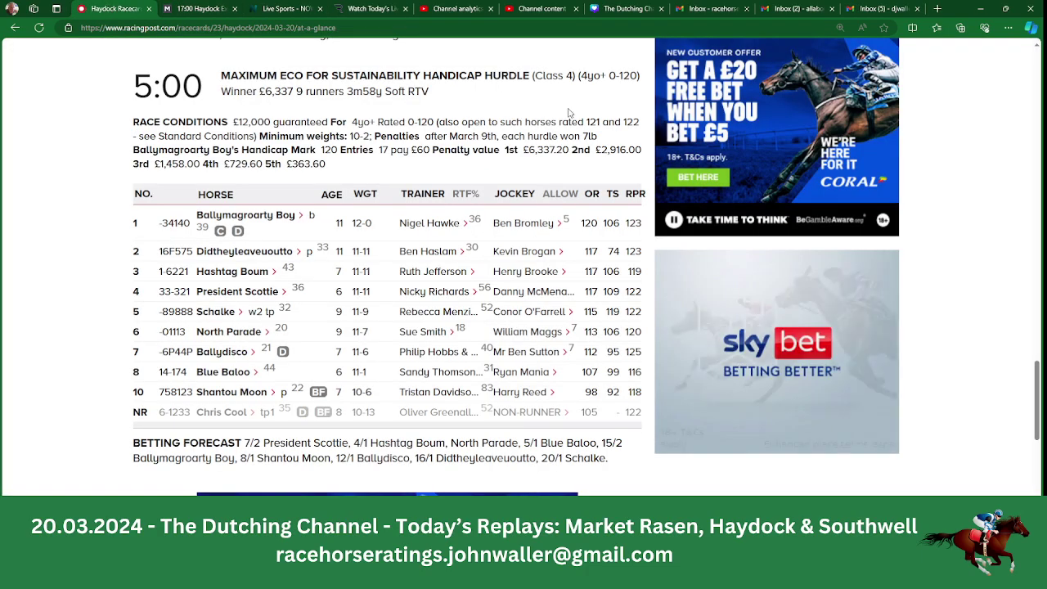
drag(1035, 393, 1037, 109)
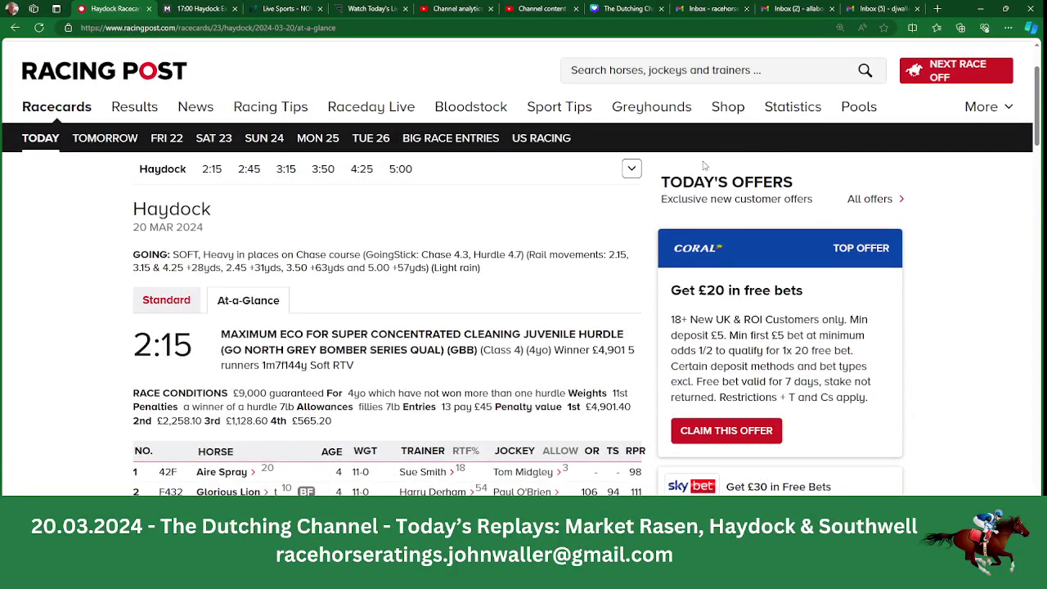
click(632, 170)
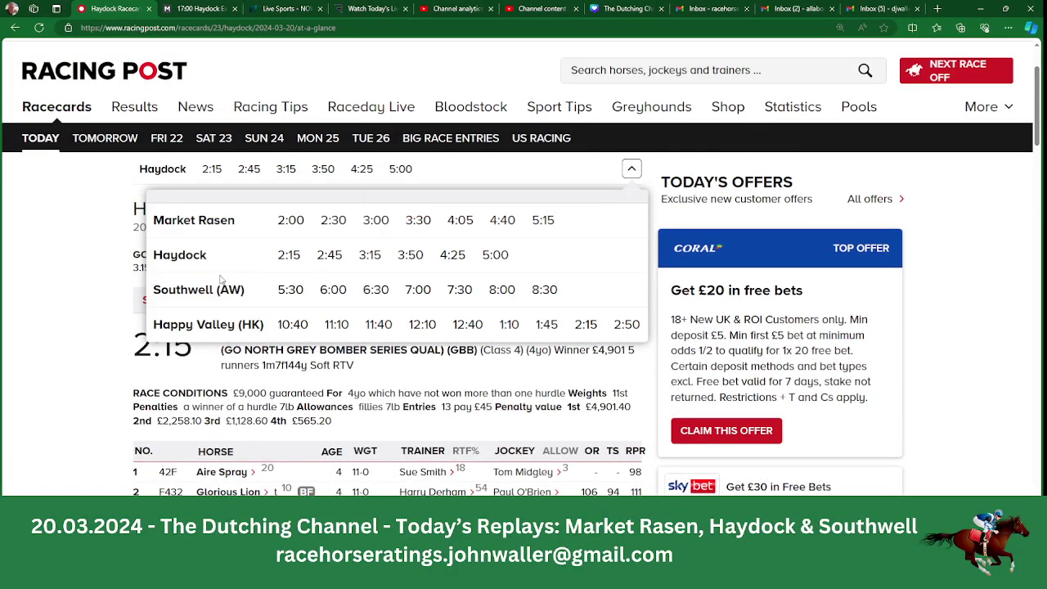
click(194, 290)
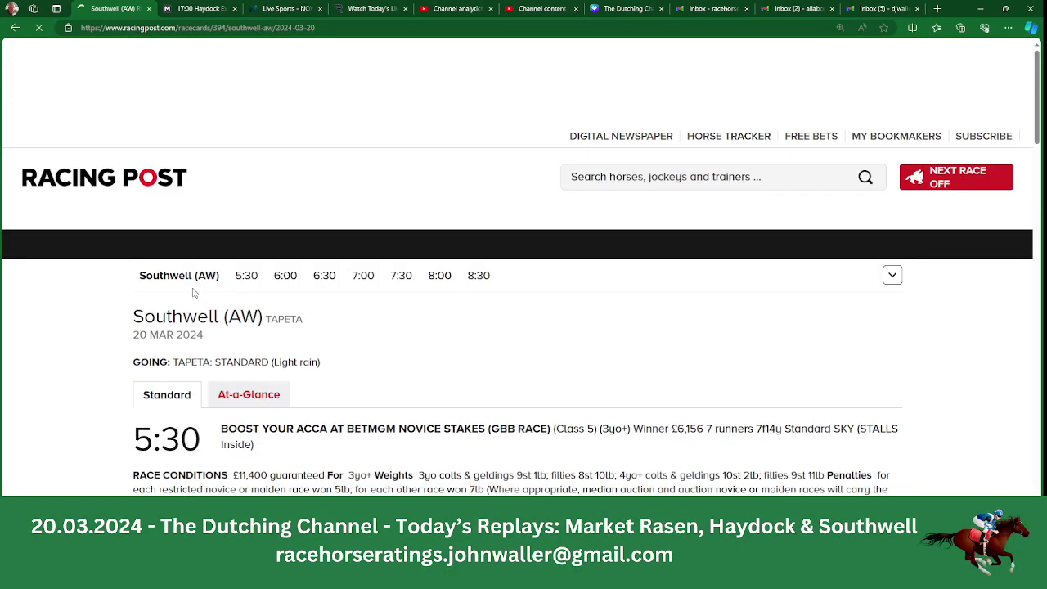
click(259, 401)
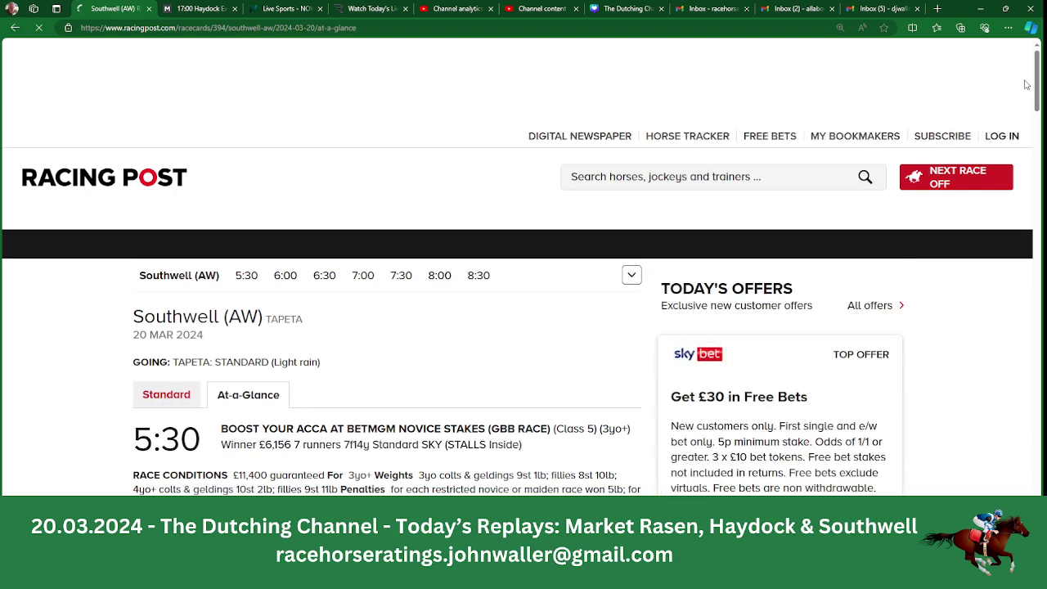
drag(1040, 90, 1040, 128)
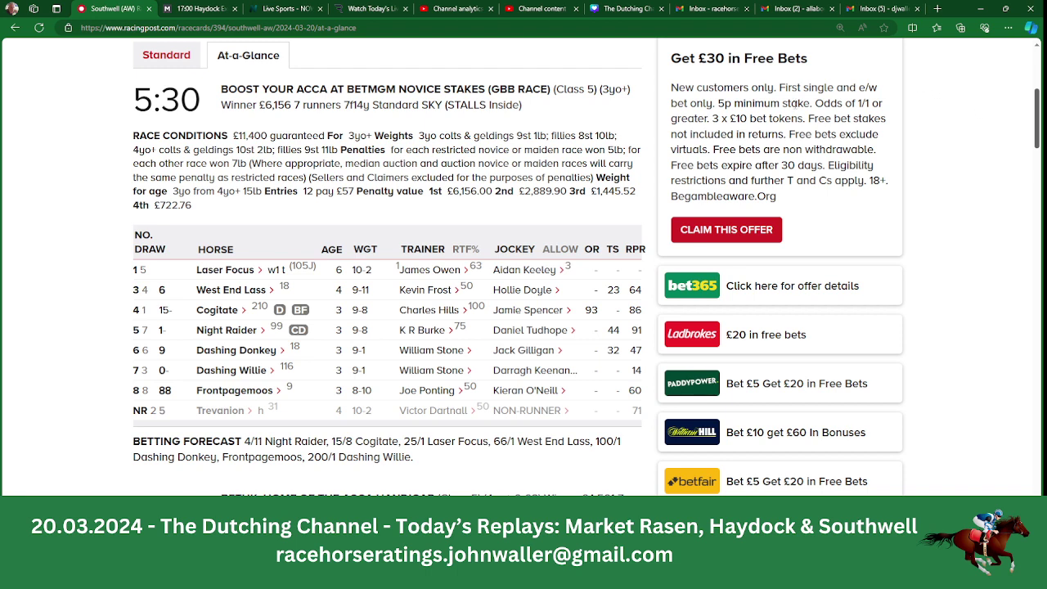
Compare the workbook's Southwell 17.30 sheet with the Racing Post card and delete the row of the non-runner Trevanion.
key(alt+Tab)
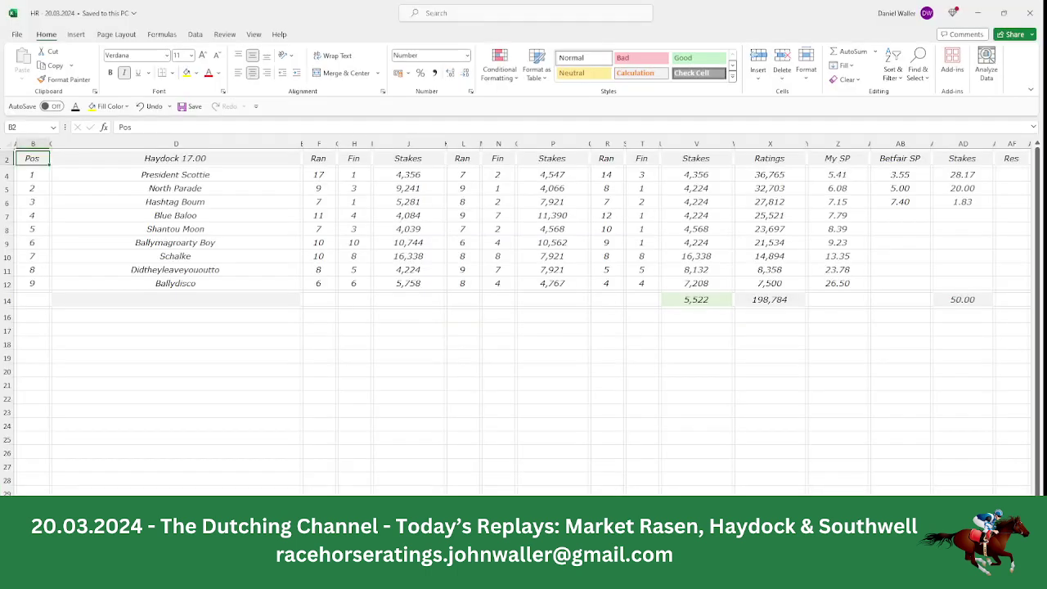
key(ctrl+Page_Down)
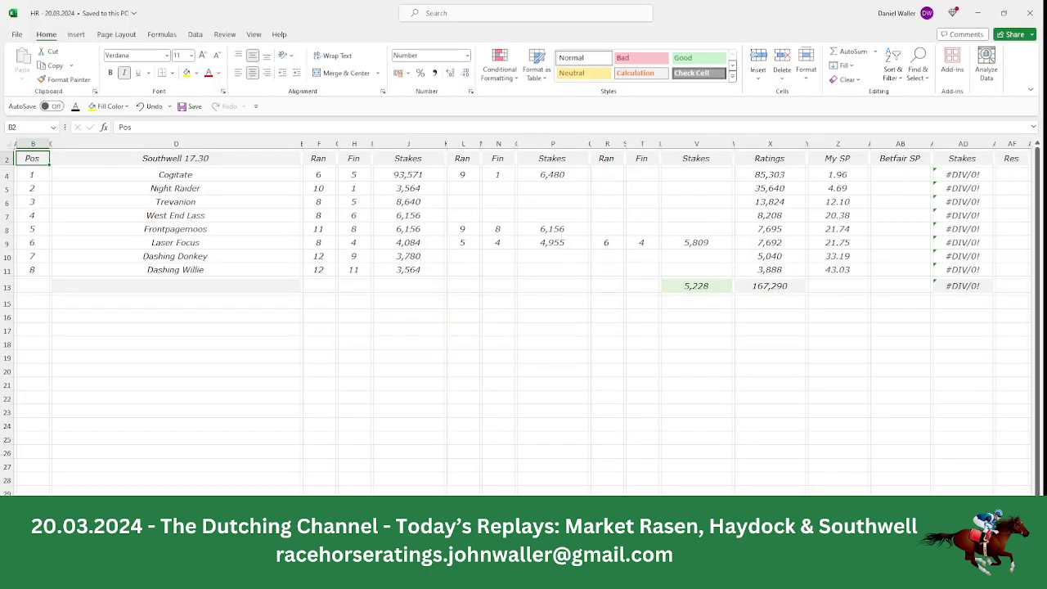
key(alt+Tab)
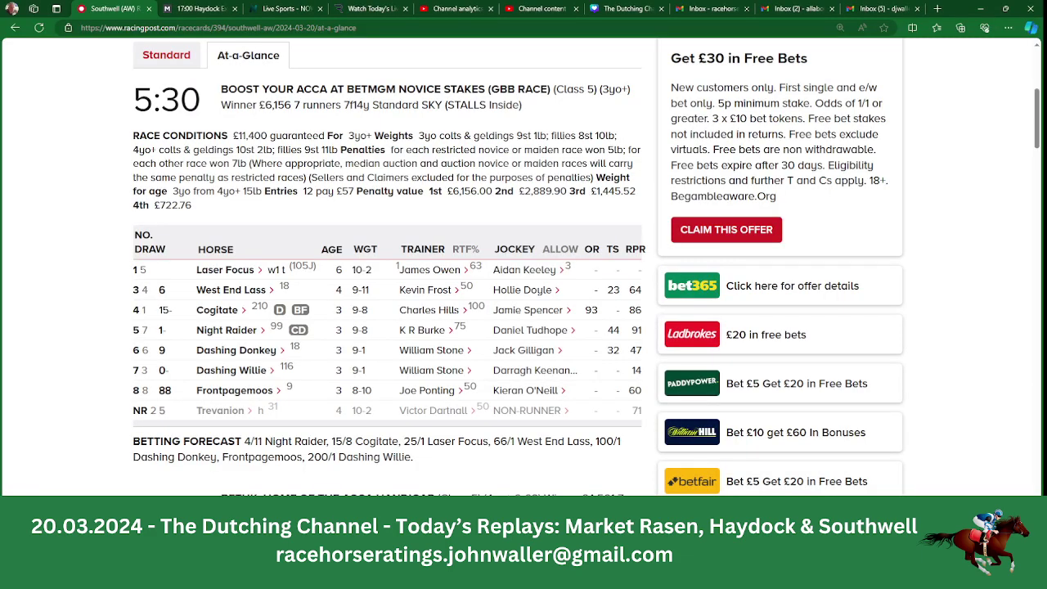
key(alt+Tab)
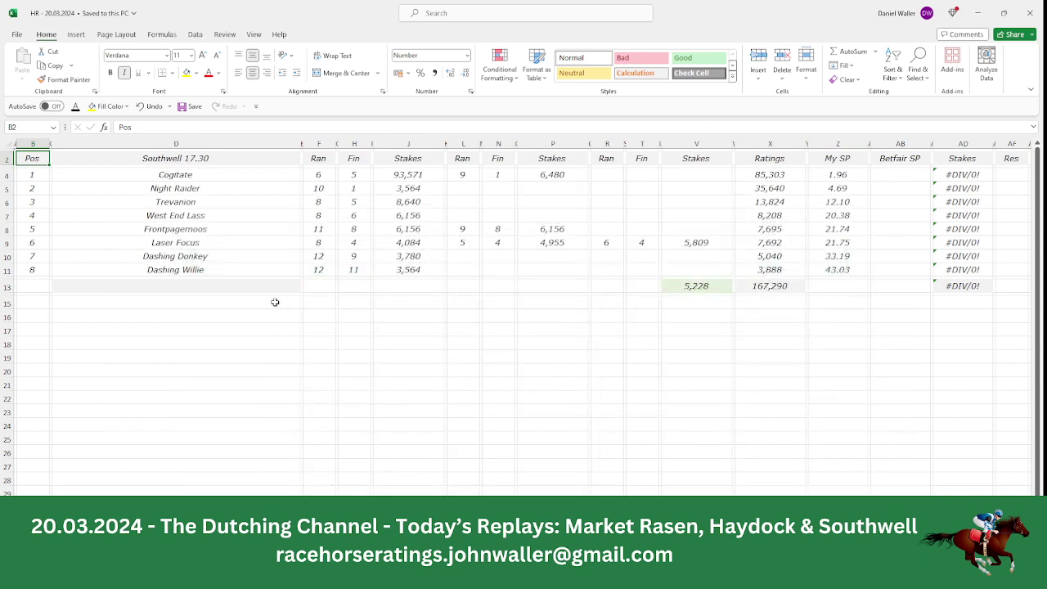
click(11, 201)
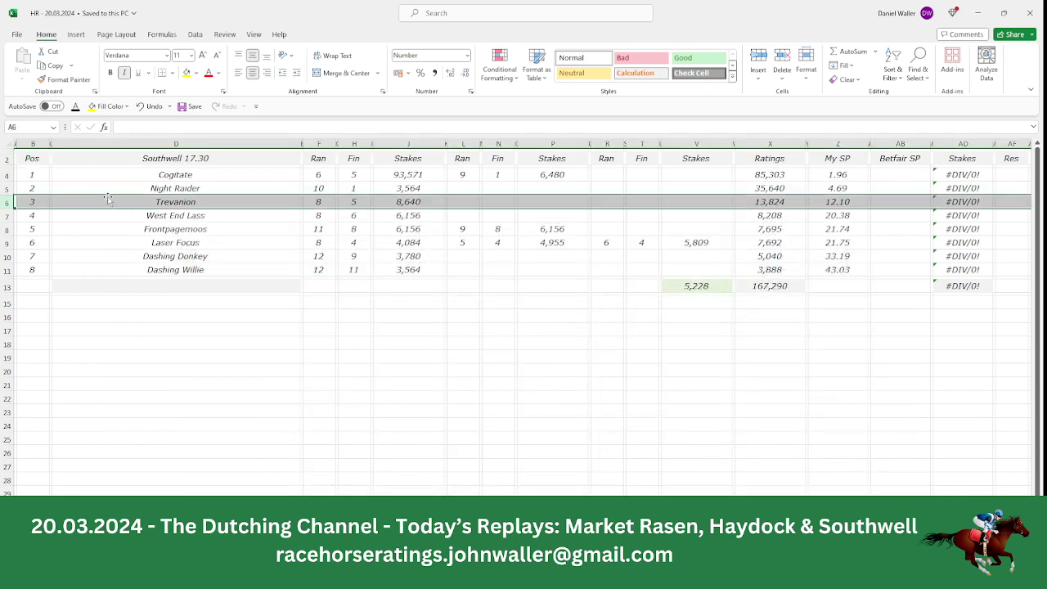
click(782, 57)
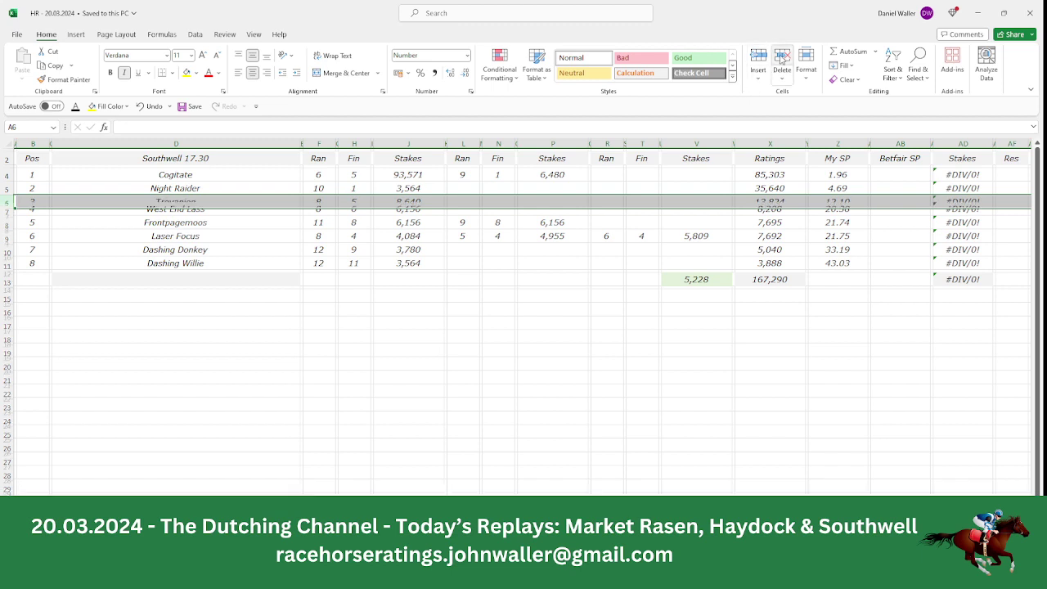
Renumber the Pos column 3 to 7 for the horses from West End Lass to Dashing Willie.
click(39, 203)
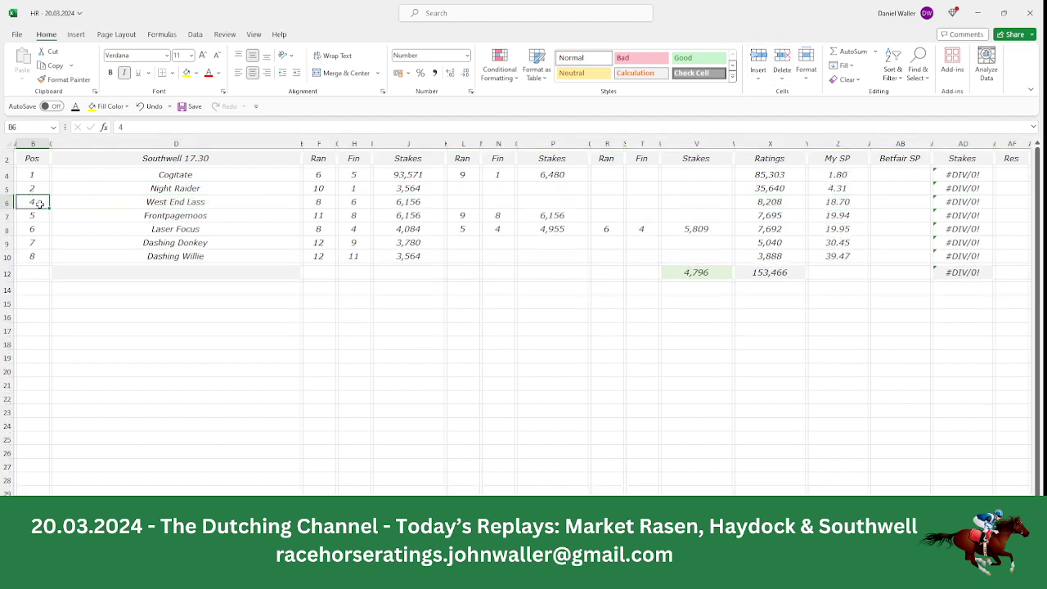
key(Return)
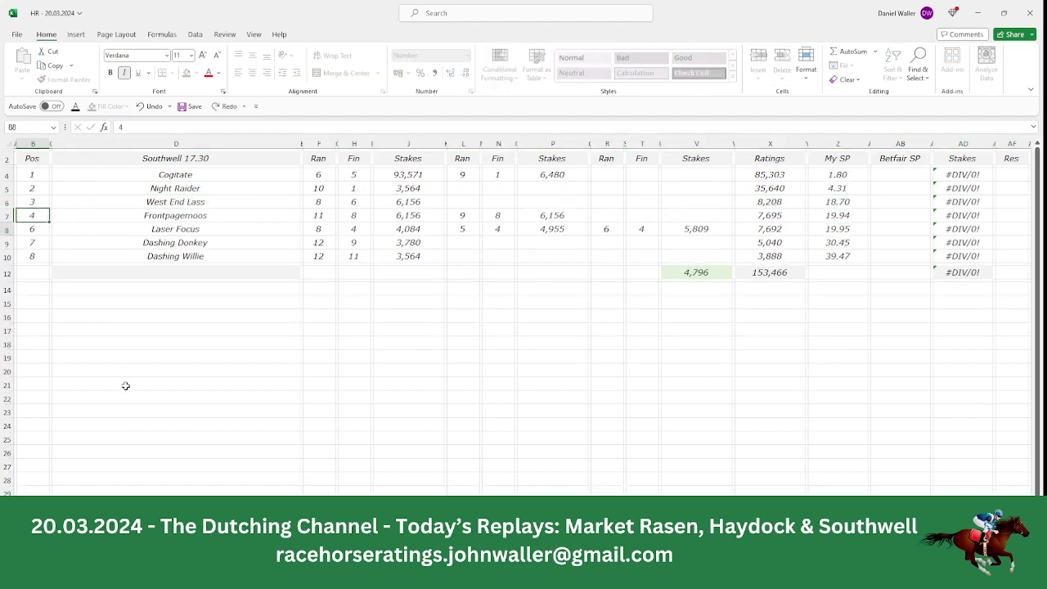
text(4)
key(Return)
text(5)
key(Return)
text(6)
key(Return)
text(7)
key(Return)
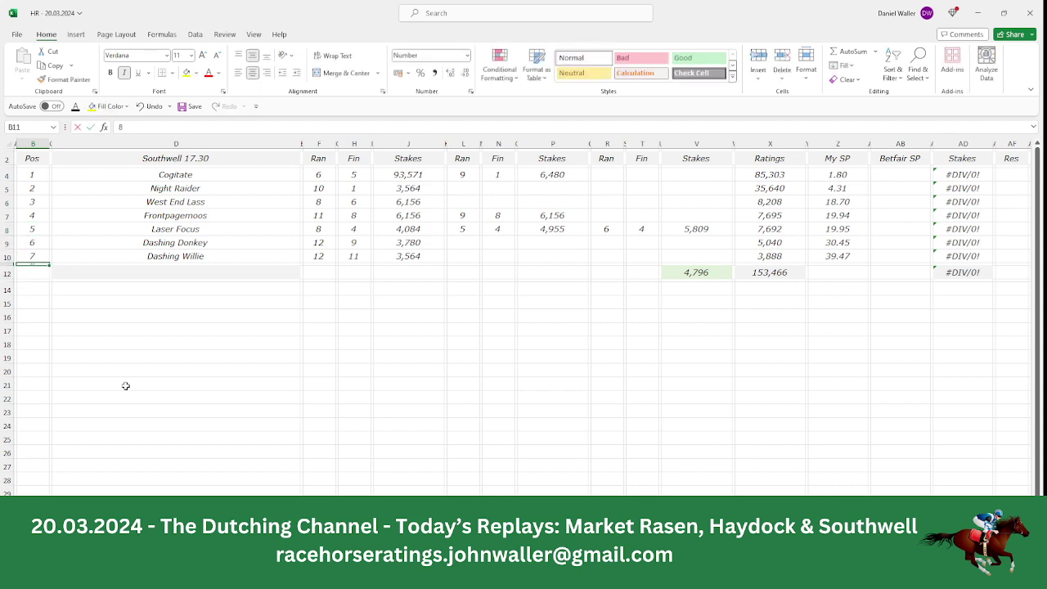
key(Delete)
key(Return)
Change the average stakes formula in cell V12 to =SUM(X12/4)/7.
click(684, 271)
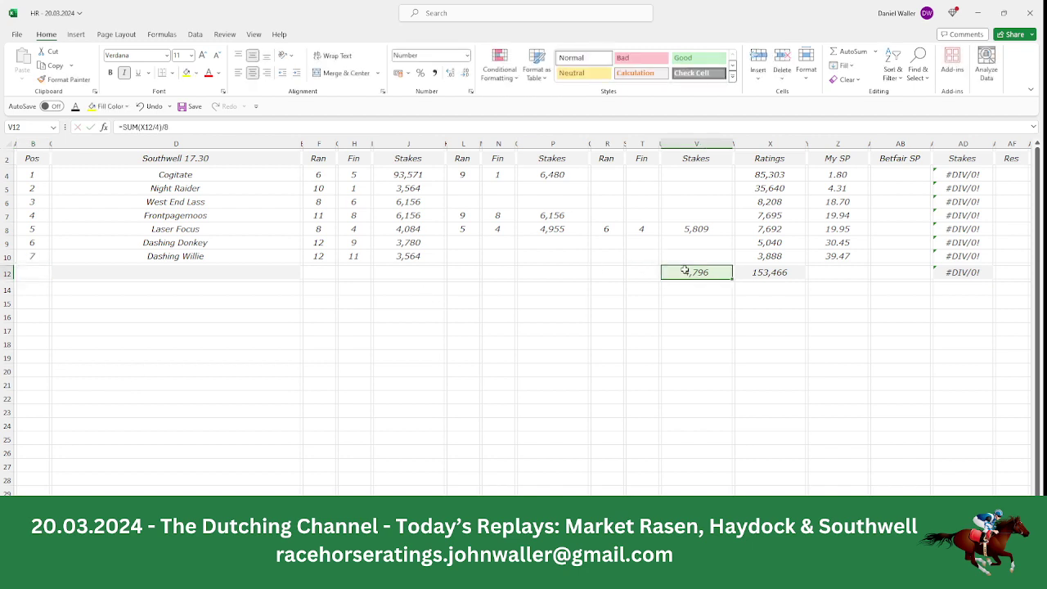
click(182, 129)
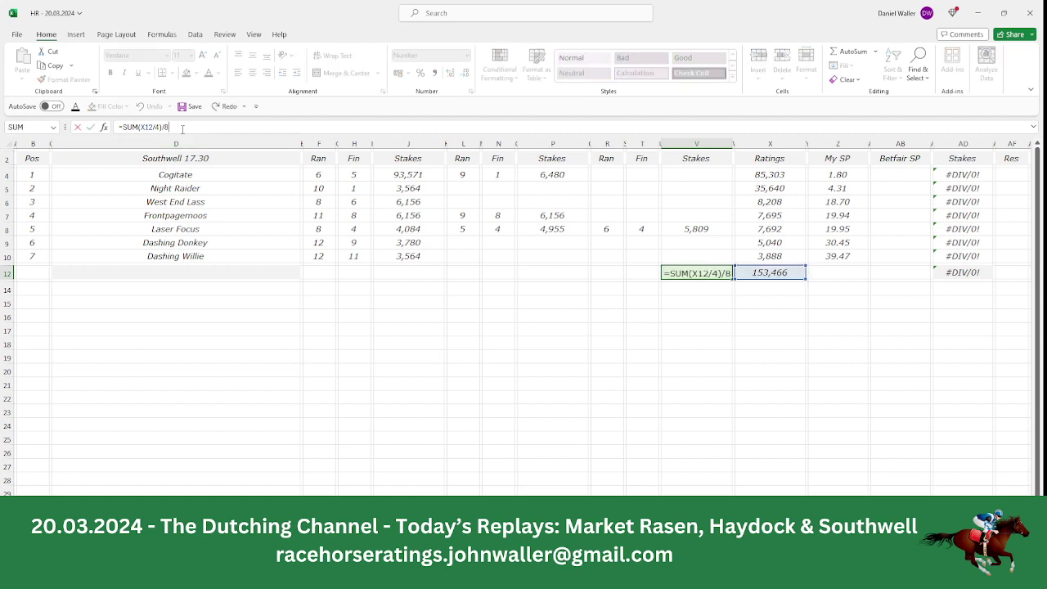
text(7)
key(ctrl+Return)
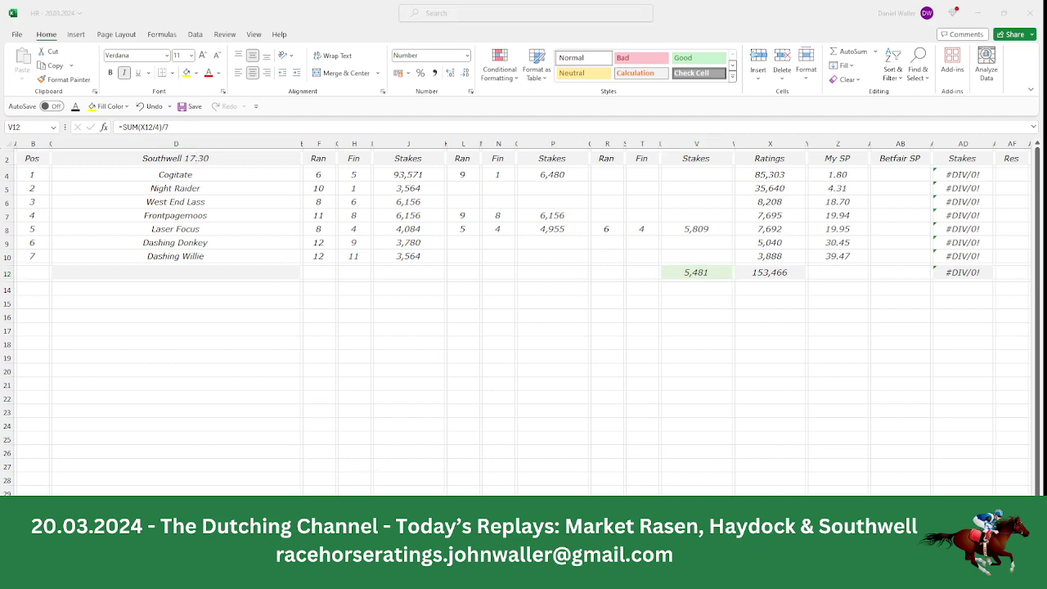
Switch to Matchbook in the browser and open the 17:30 Southwell win market to show all its runners' odds.
key(alt+Tab)
click(199, 10)
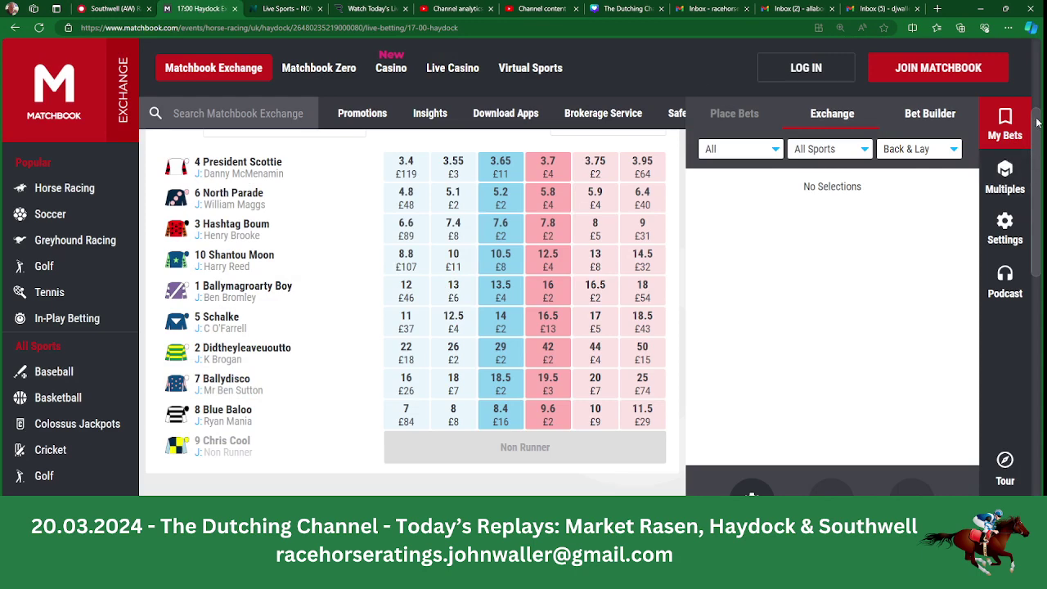
scroll(1037, 121, up, 3)
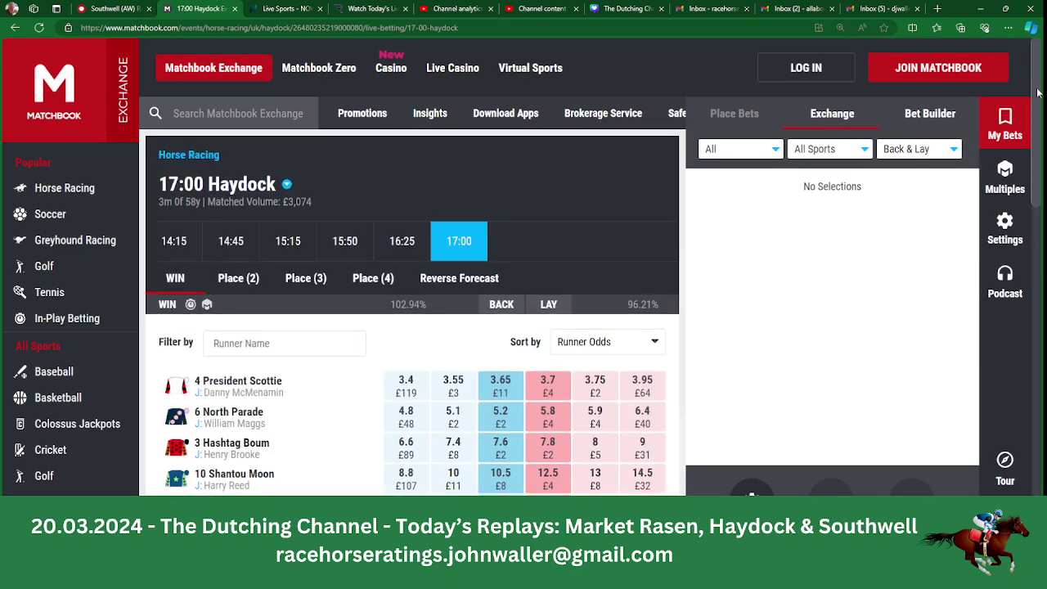
click(65, 188)
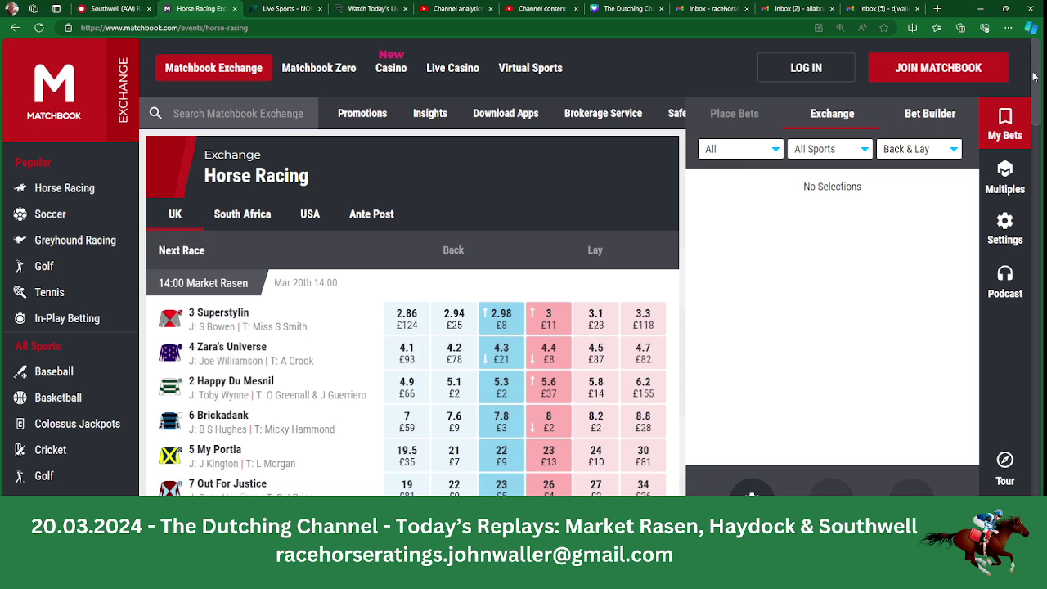
drag(1034, 76, 1042, 137)
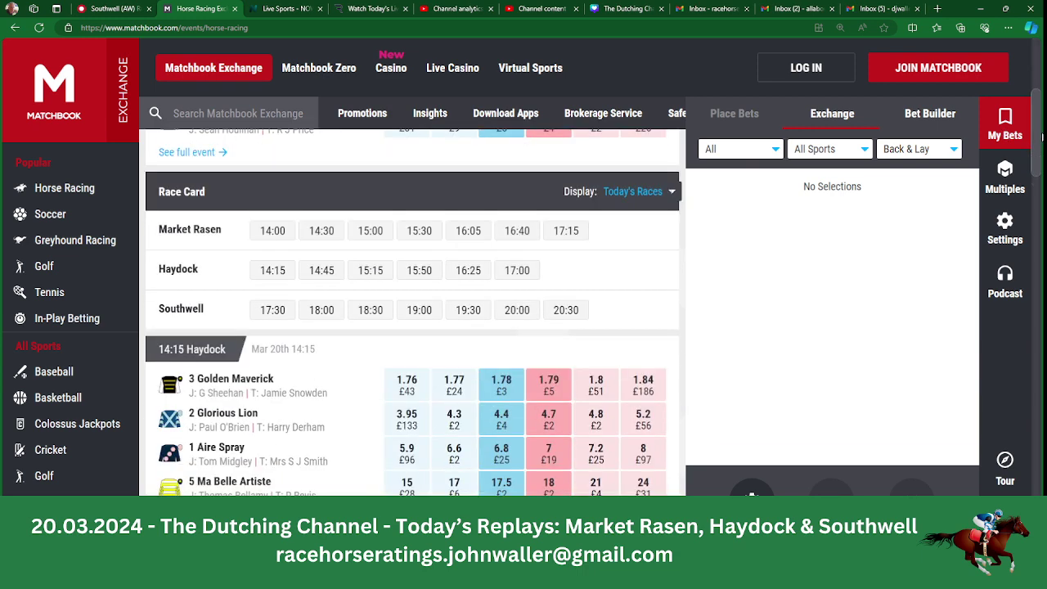
click(273, 311)
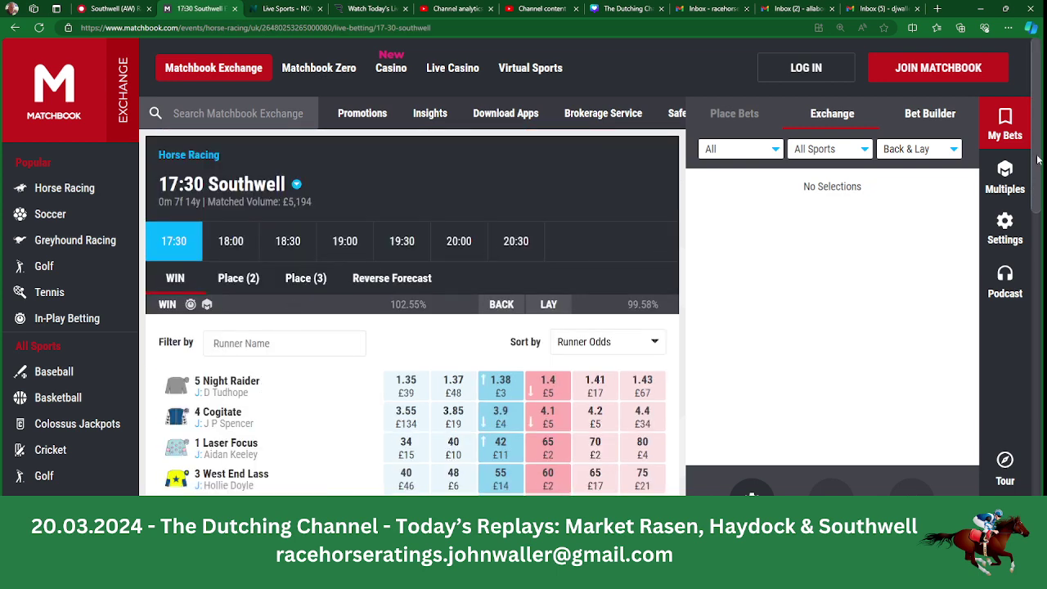
scroll(1037, 160, down, 3)
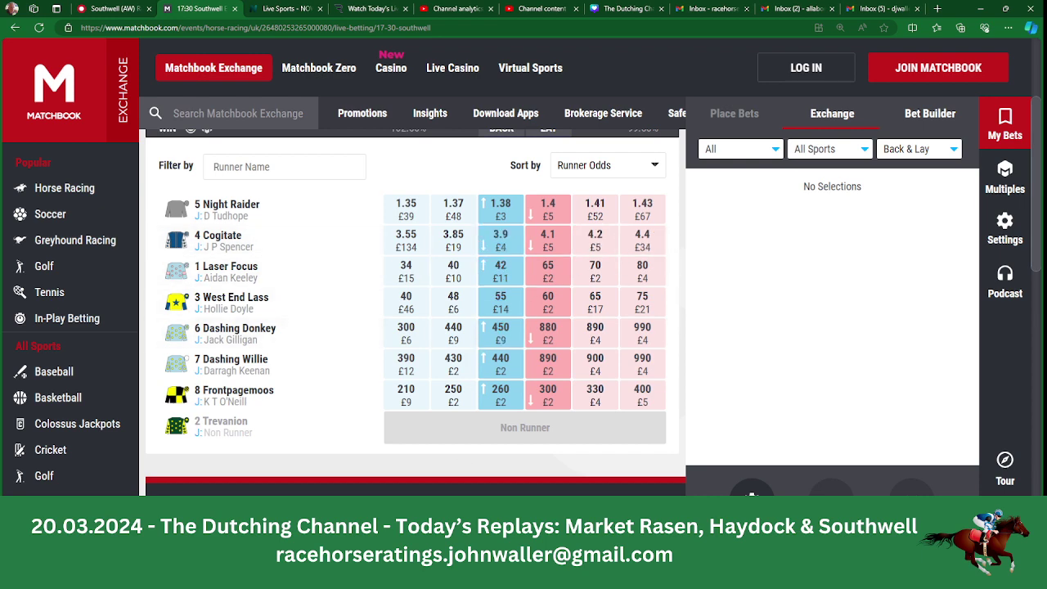
Return to the workbook and enter 3.9 as Cogitate's Betfair SP.
key(alt+Tab)
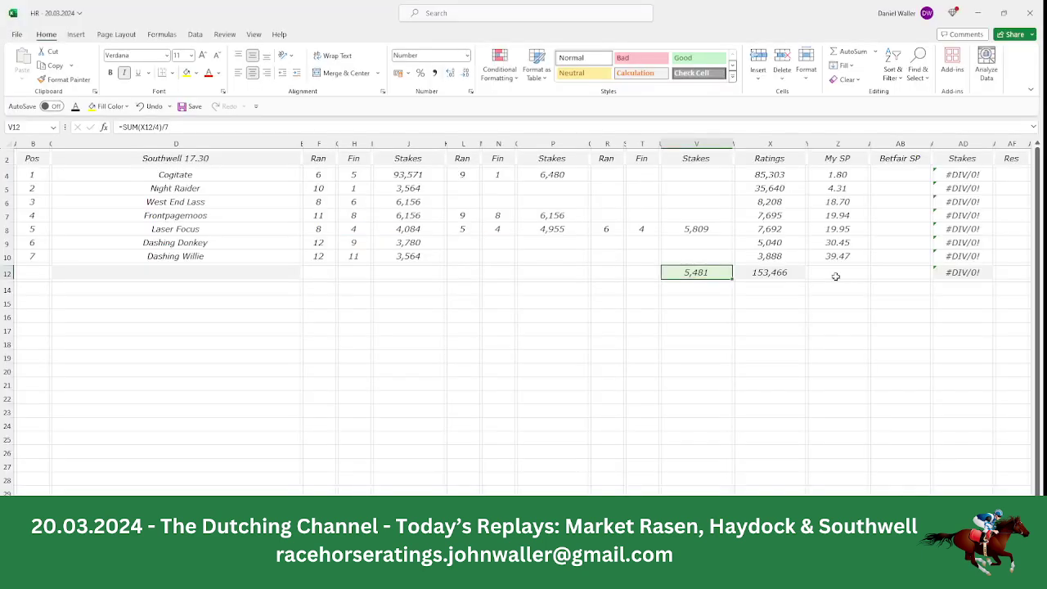
double_click(883, 175)
text(3.9)
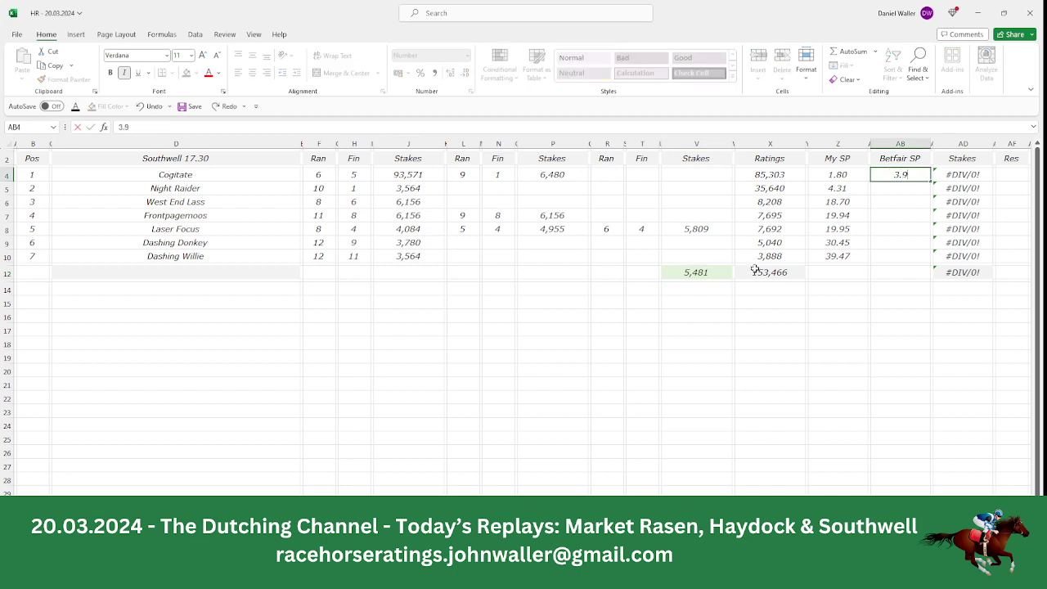
click(925, 231)
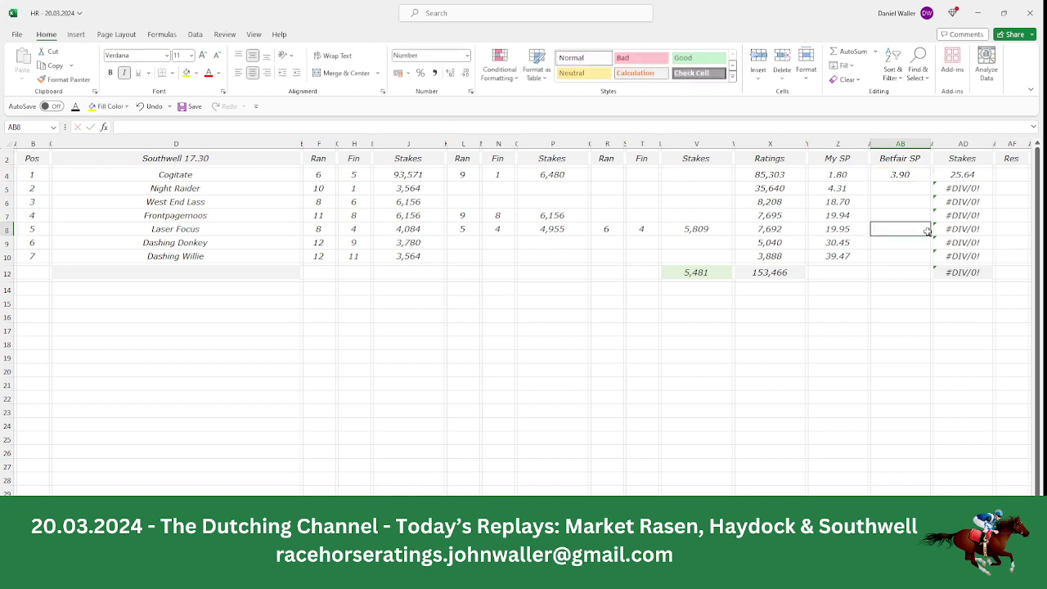
Check Night Raider's back odds on Matchbook and enter 1.38 as its Betfair SP in the Southwell 17.30 sheet.
key(Up)
key(Up)
key(Up)
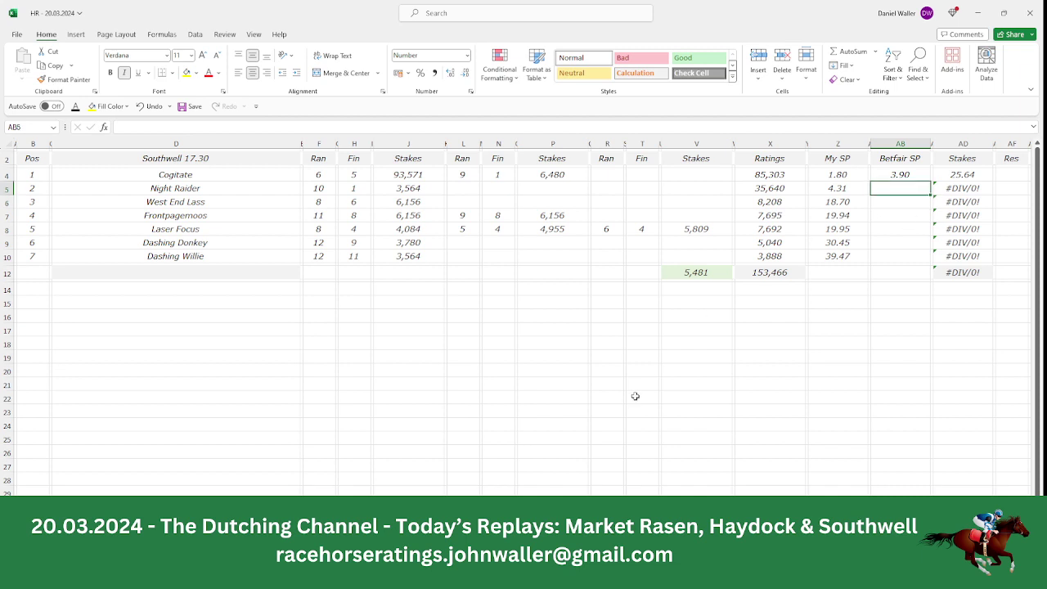
key(alt+Tab)
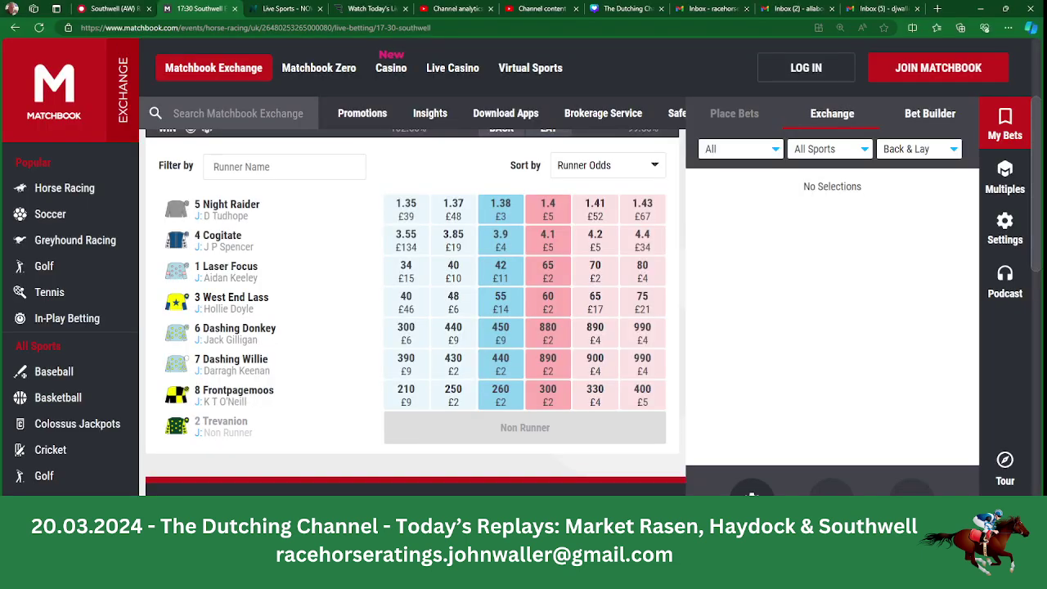
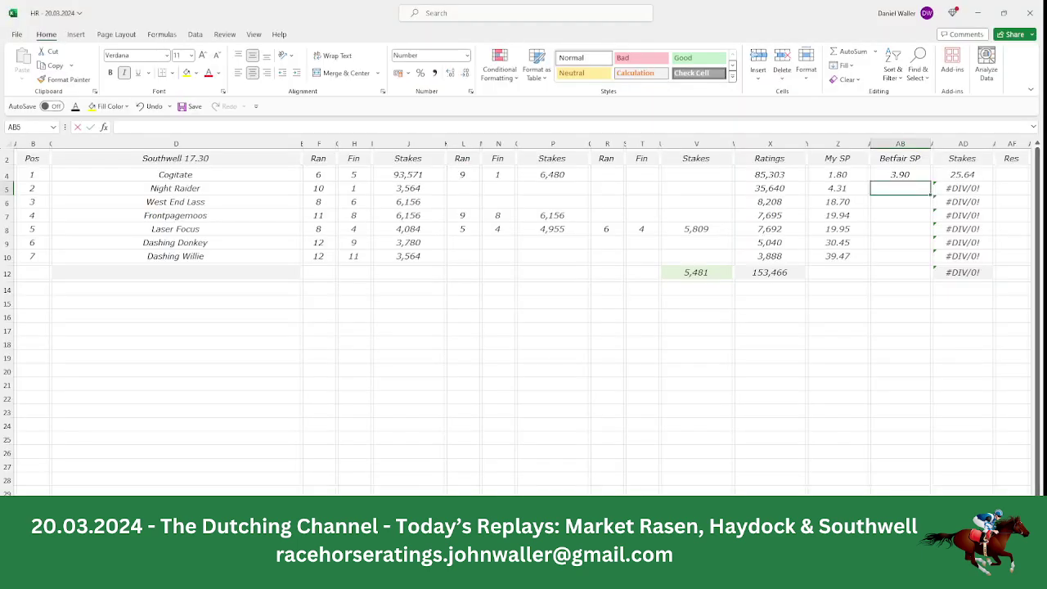
text(1.3)
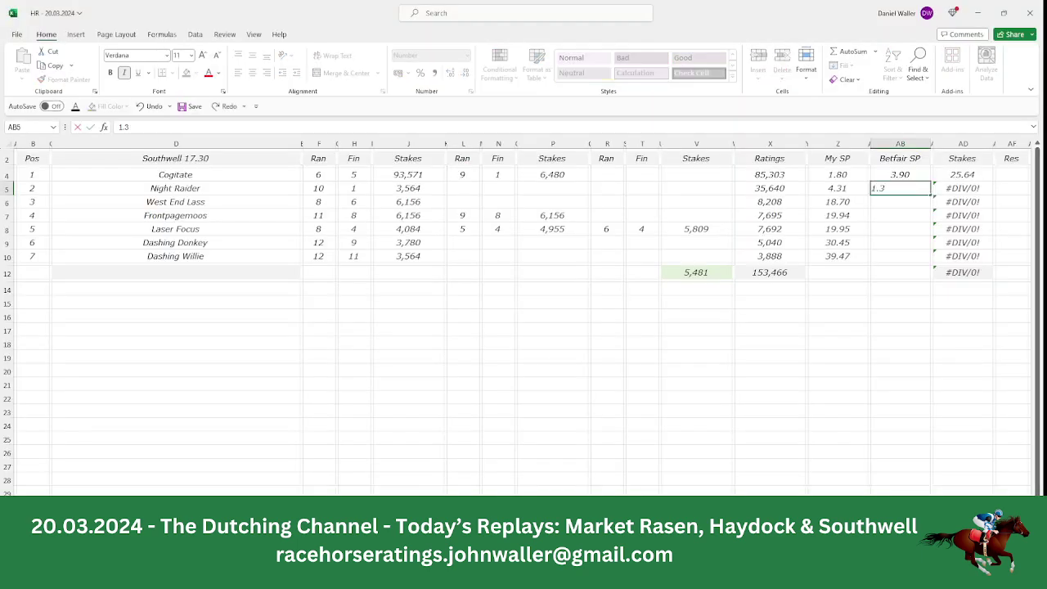
key(Tab)
Replace Night Raider's stake formula with a fixed stake of 24.36.
key(Tab)
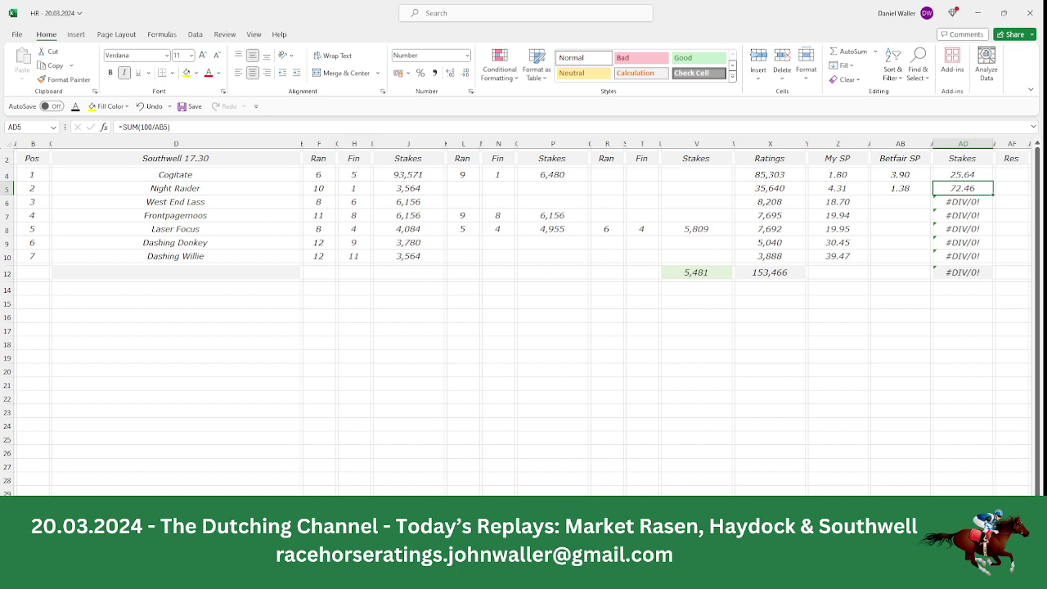
text(24)
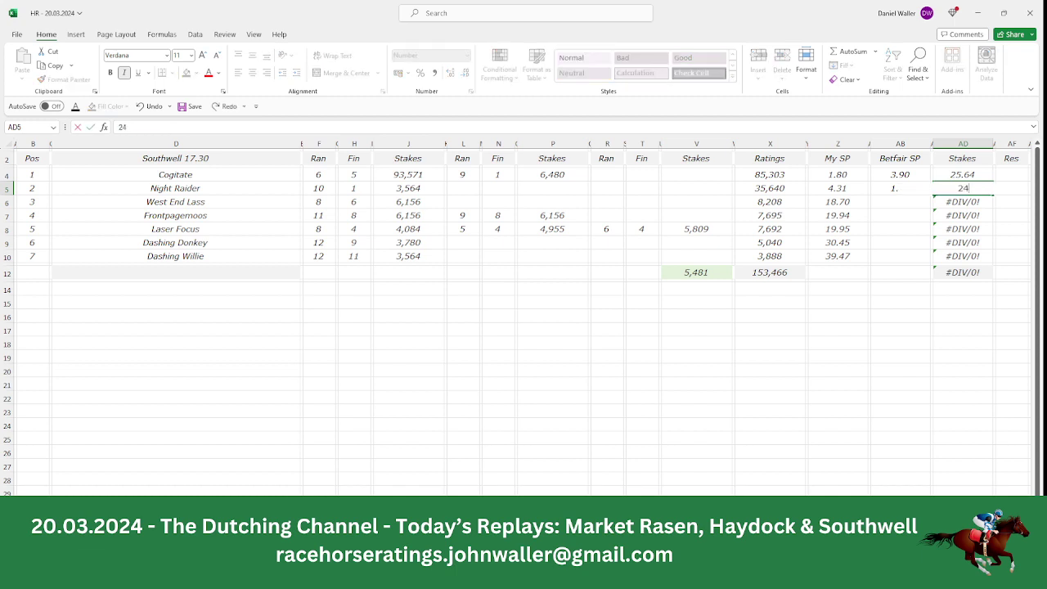
text(.36)
key(Down)
Clear the stake formulas for the five horses from West End Lass to Dashing Willie.
key(BackSpace)
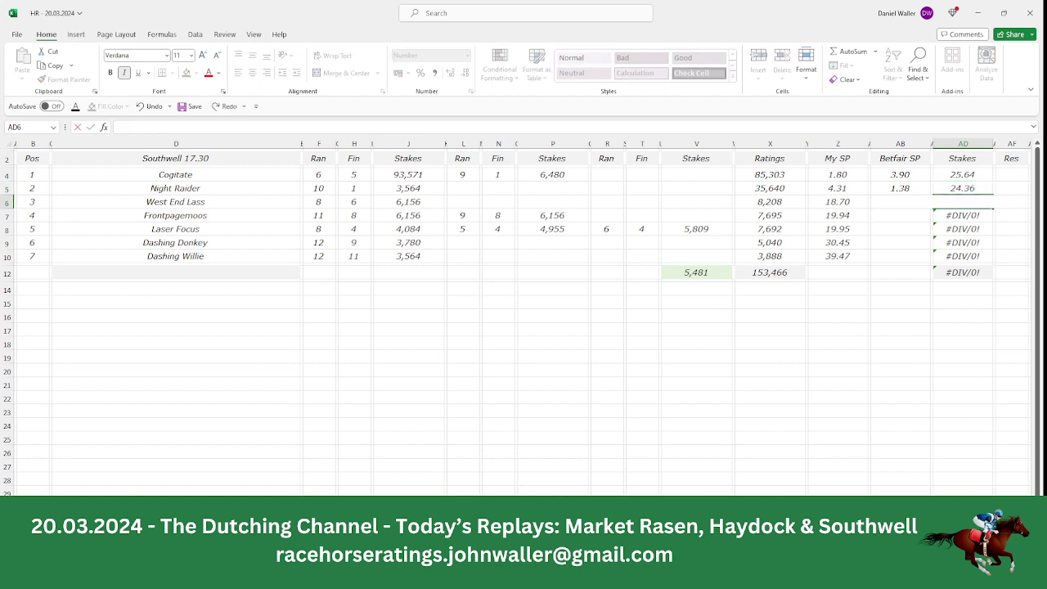
key(Down)
key(BackSpace)
key(Return)
key(BackSpace)
key(Return)
key(BackSpace)
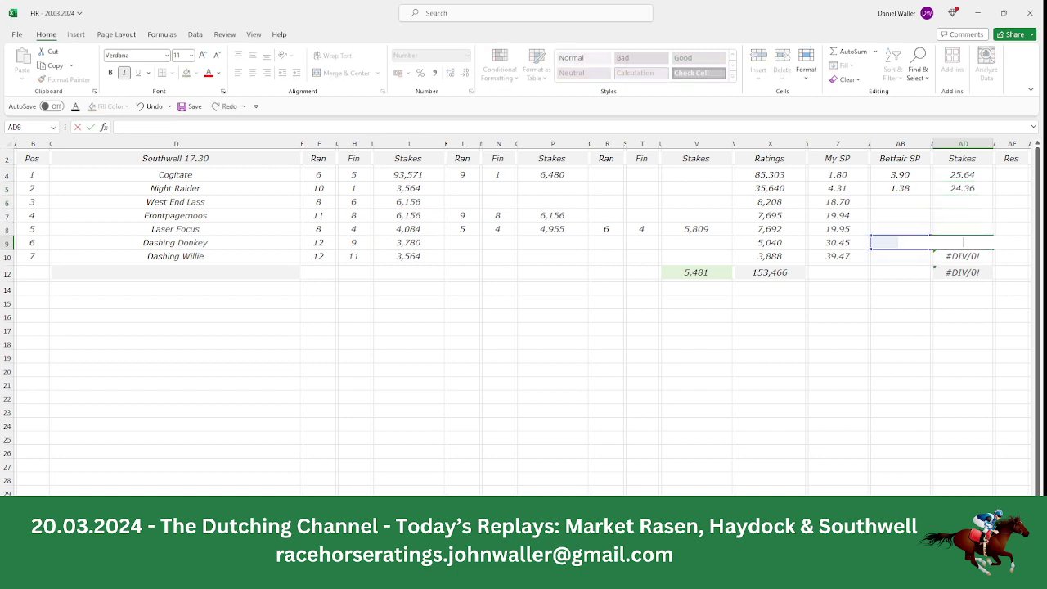
key(Return)
key(BackSpace)
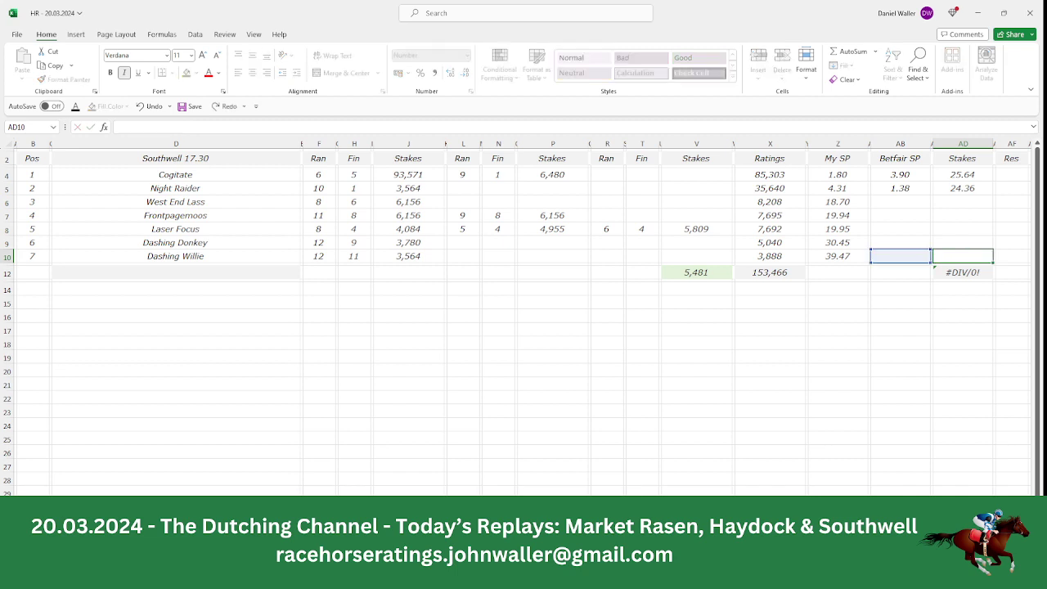
key(Up)
key(Up)
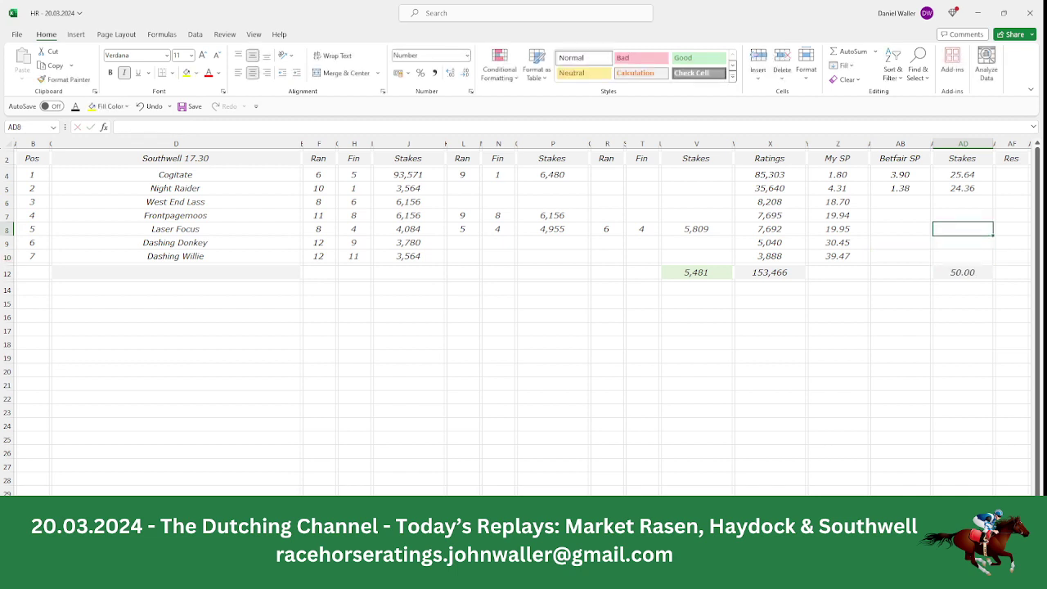
Open the Calculator and multiply Night Raider's odds of 1.38 by its 24.36 stake.
key(super)
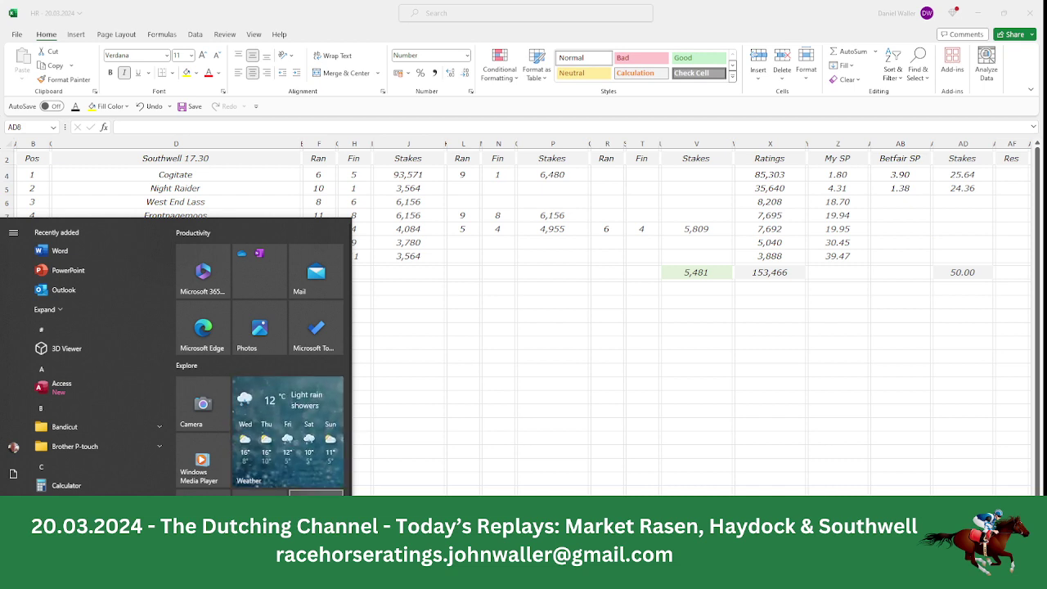
key(super)
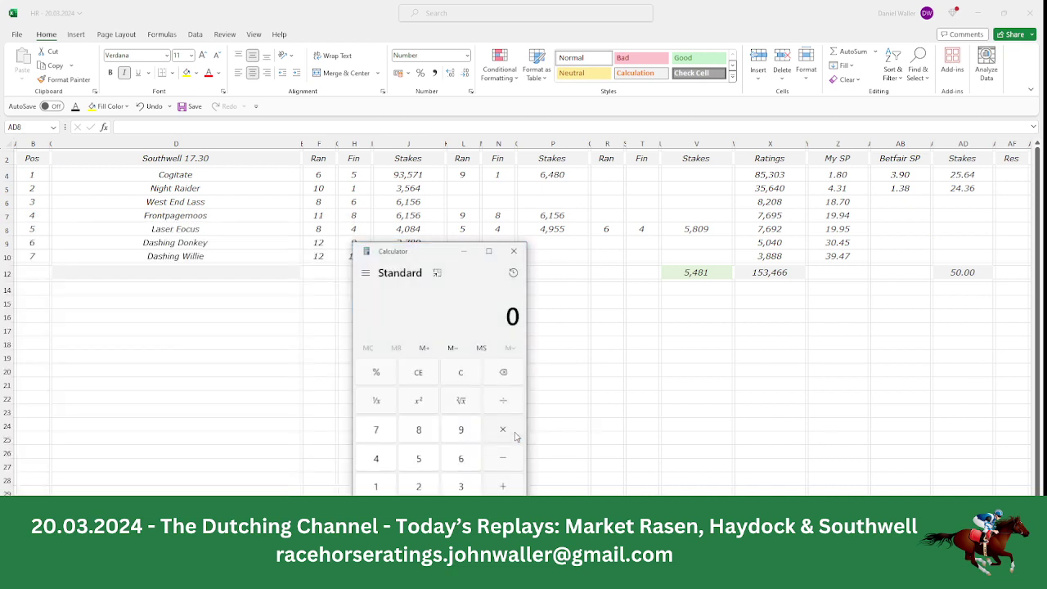
click(387, 489)
click(460, 514)
click(460, 487)
click(418, 429)
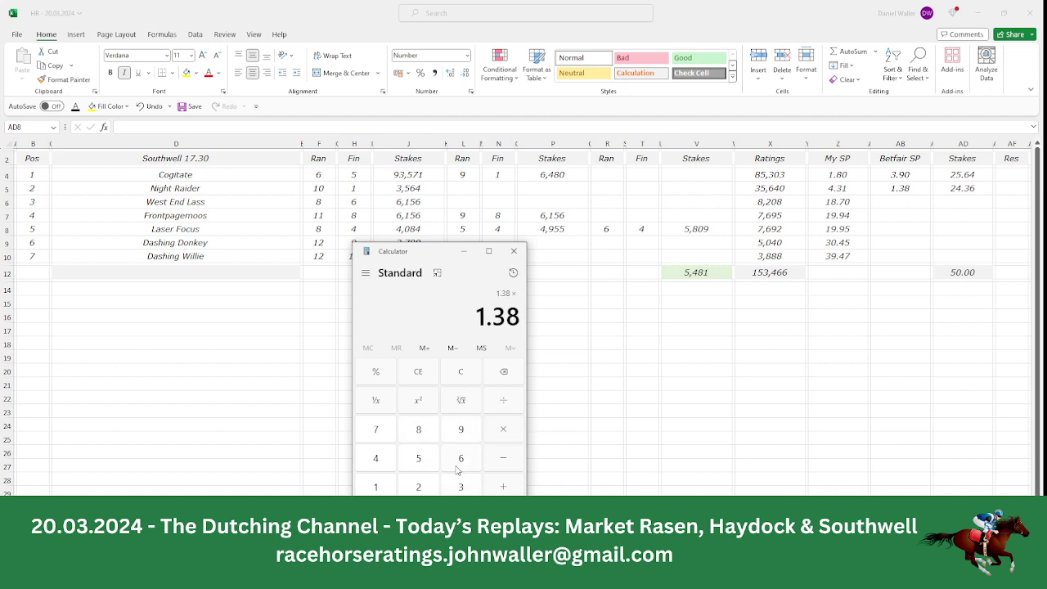
click(420, 489)
click(389, 460)
click(461, 516)
click(461, 487)
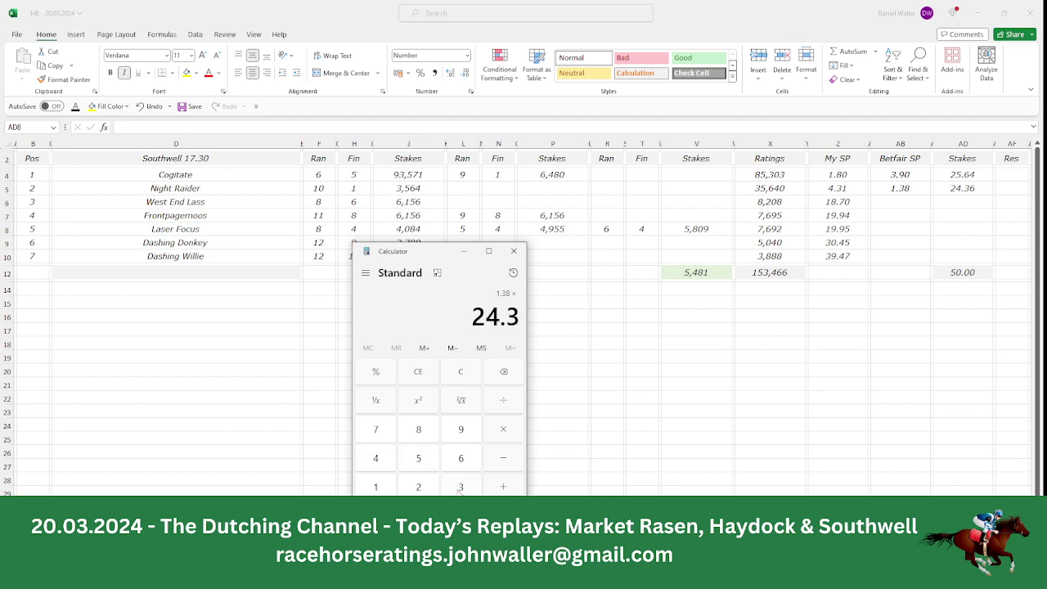
click(461, 458)
click(503, 515)
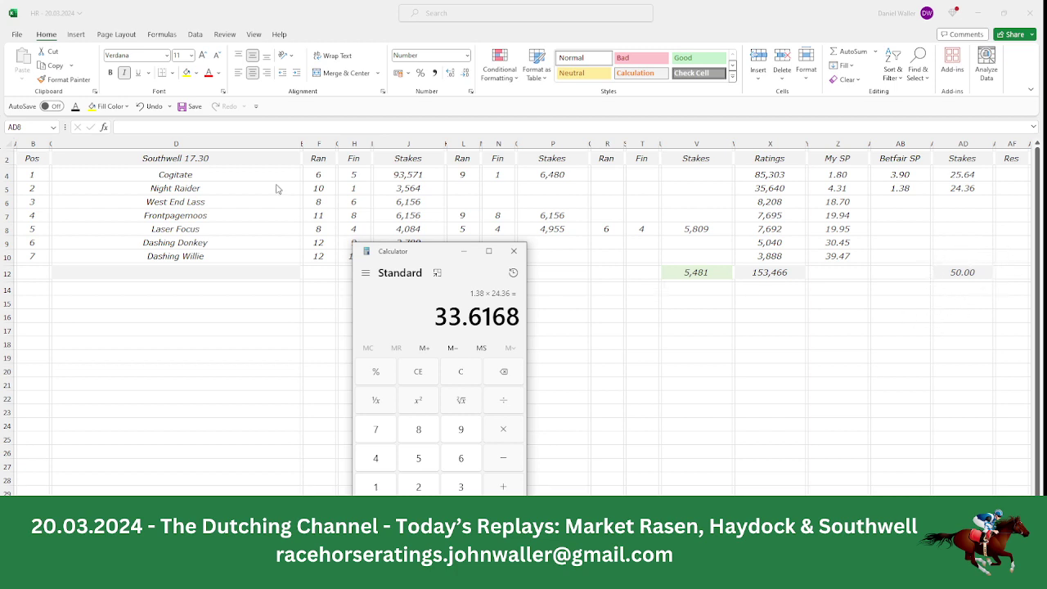
Return from the Calculator to the Southwell 17.30 sheet and leave the Pos header cell selected.
click(203, 187)
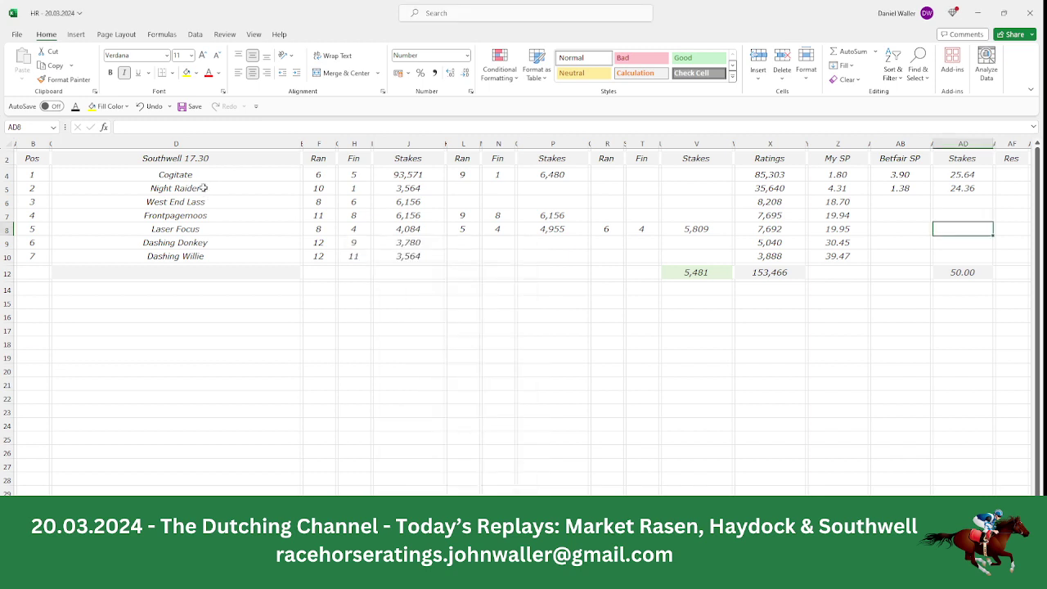
click(203, 188)
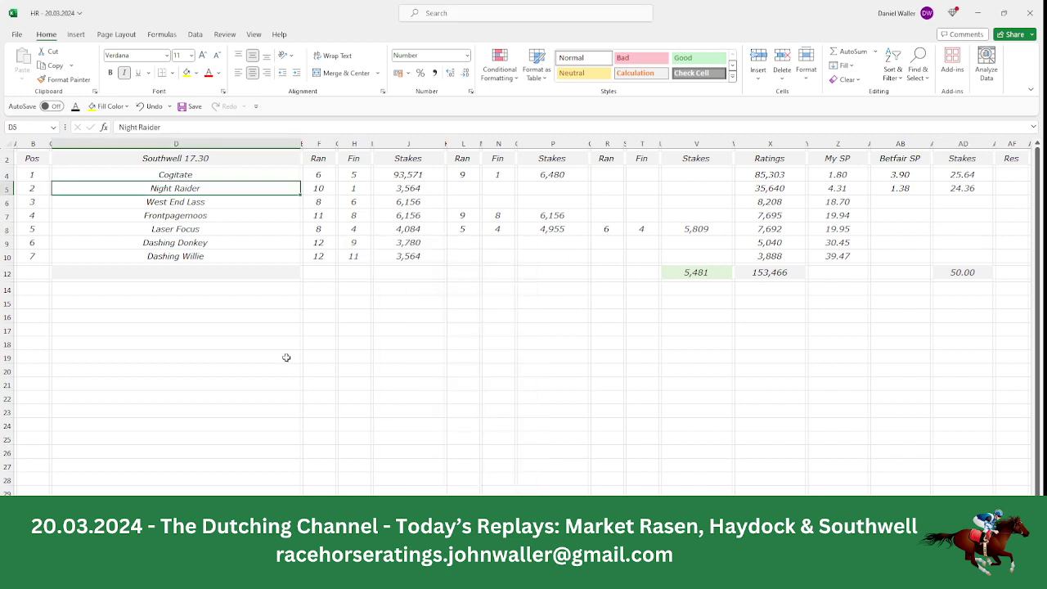
key(Up)
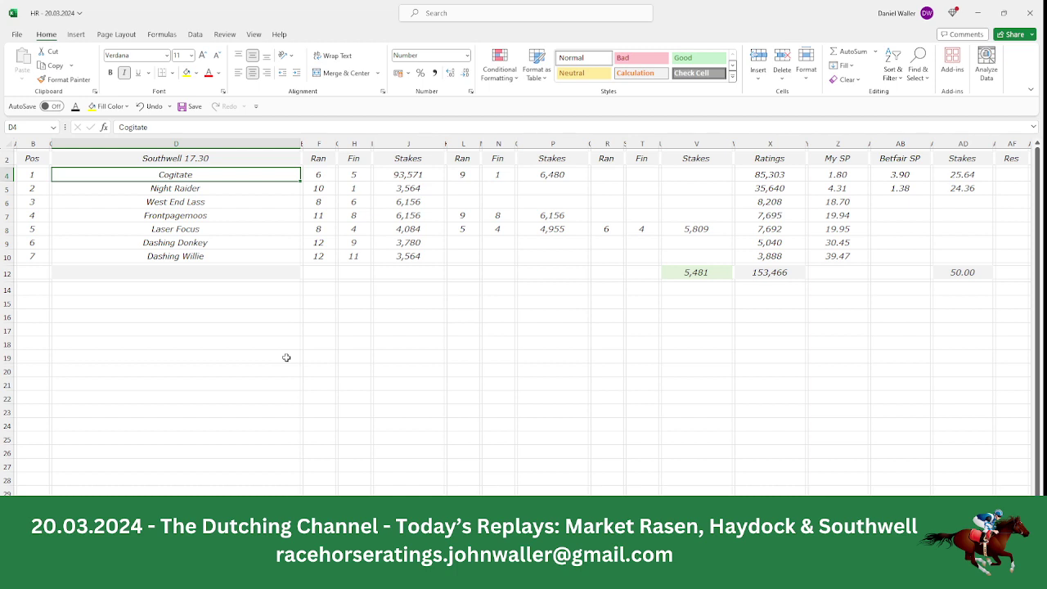
click(35, 158)
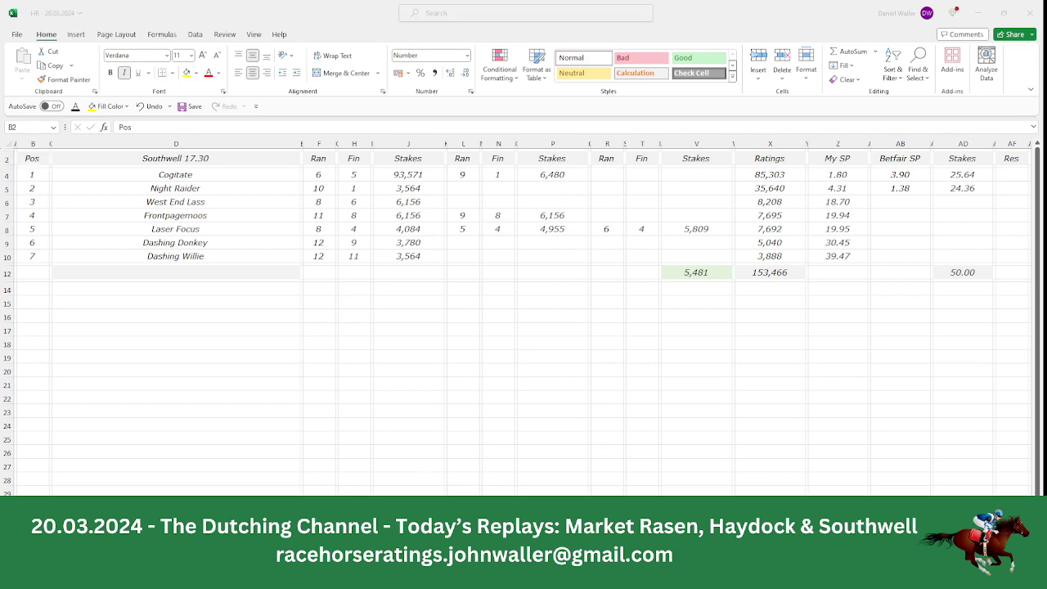
Switch to the Racing Post Southwell racecards in the browser and view the 6:00 race.
key(alt+Tab)
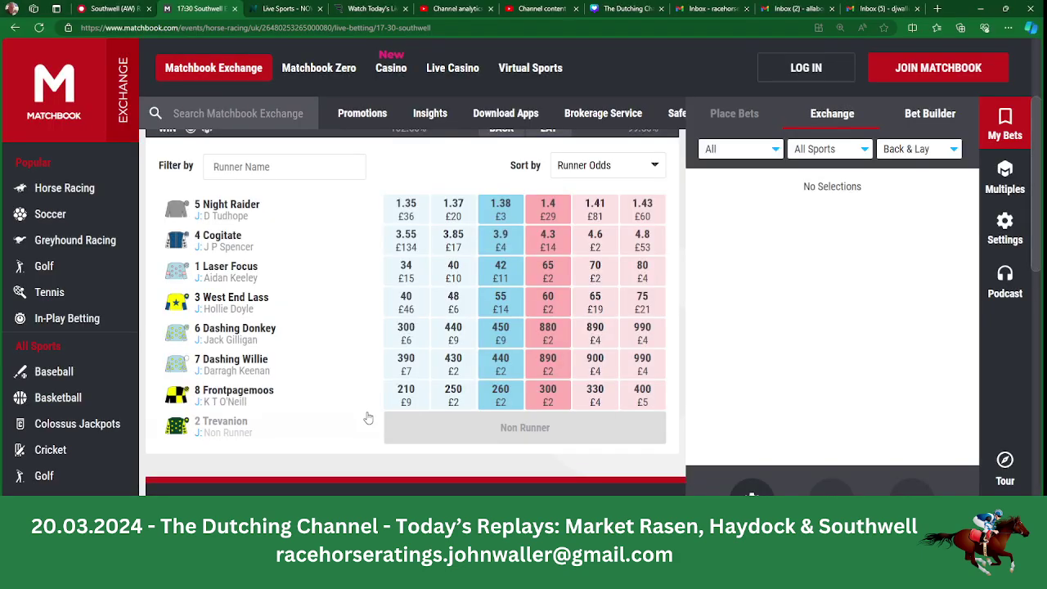
click(114, 9)
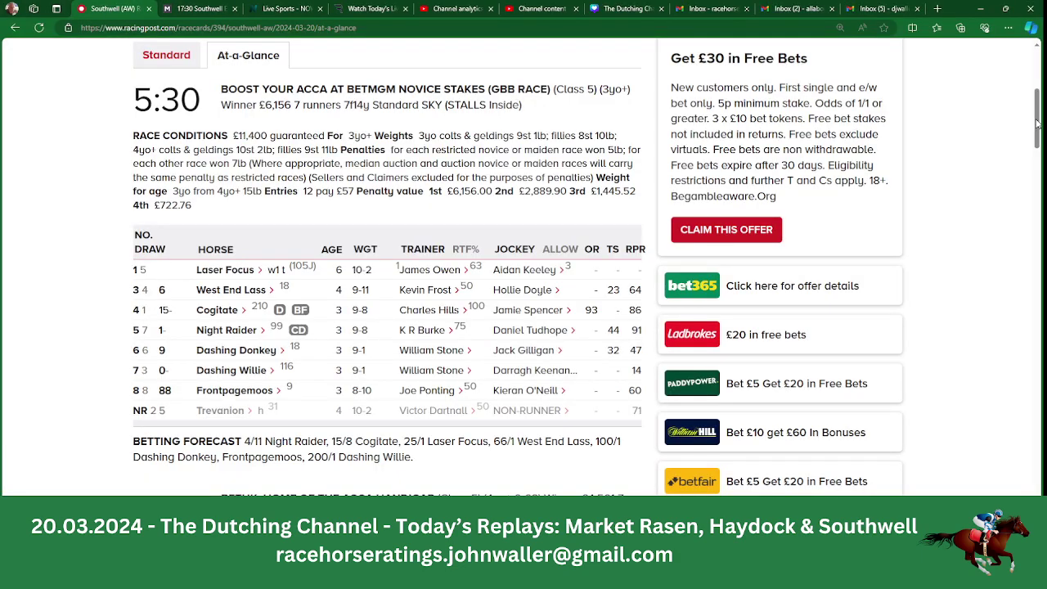
scroll(1033, 125, down, 5)
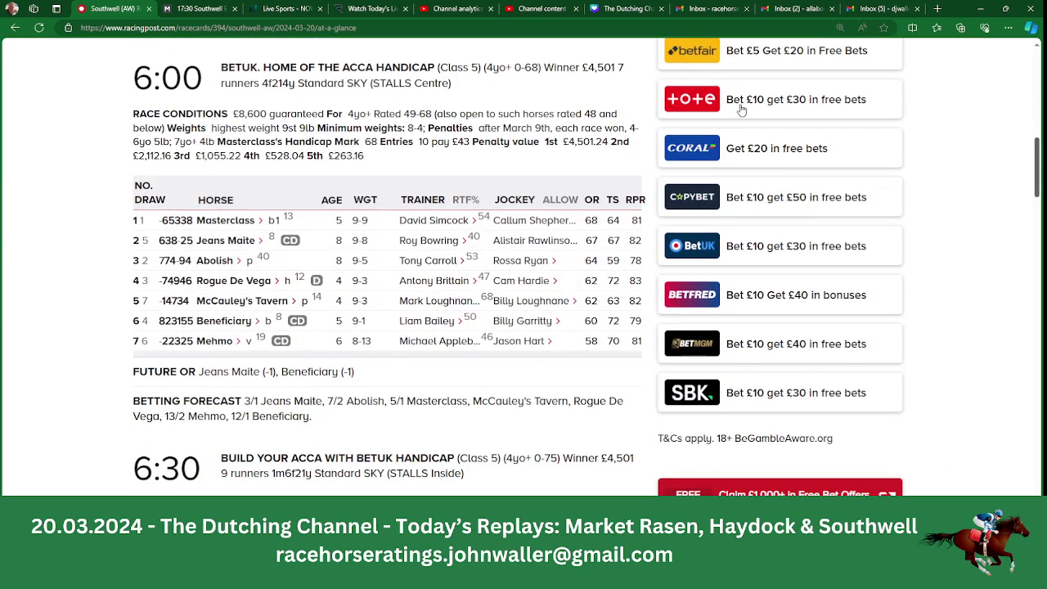
Return to the workbook, open the Southwell 18.00 sheet and select Mehmo's Betfair SP cell.
key(alt+Tab)
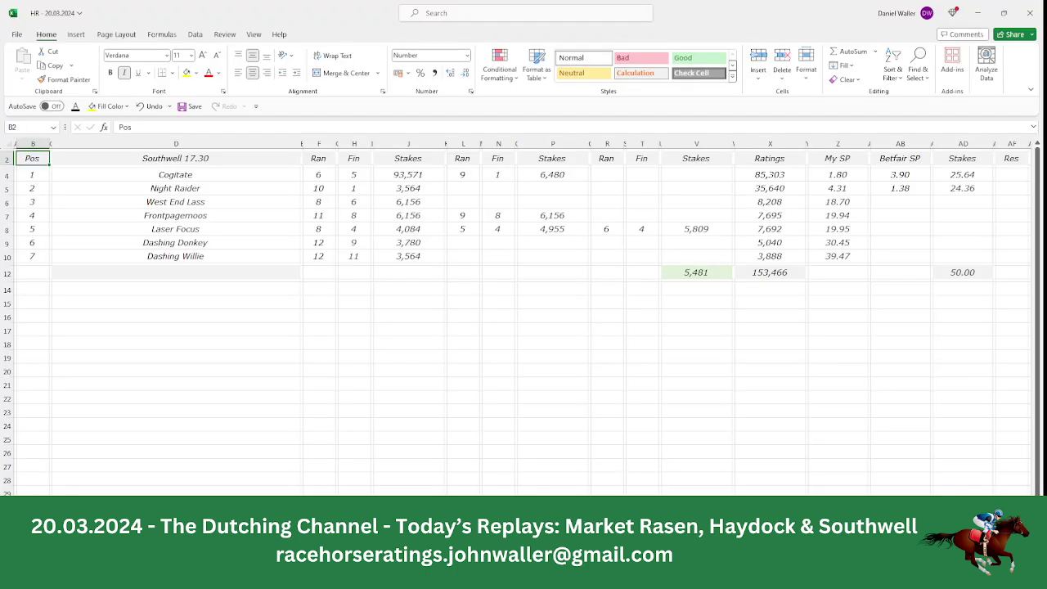
key(ctrl+Page_Down)
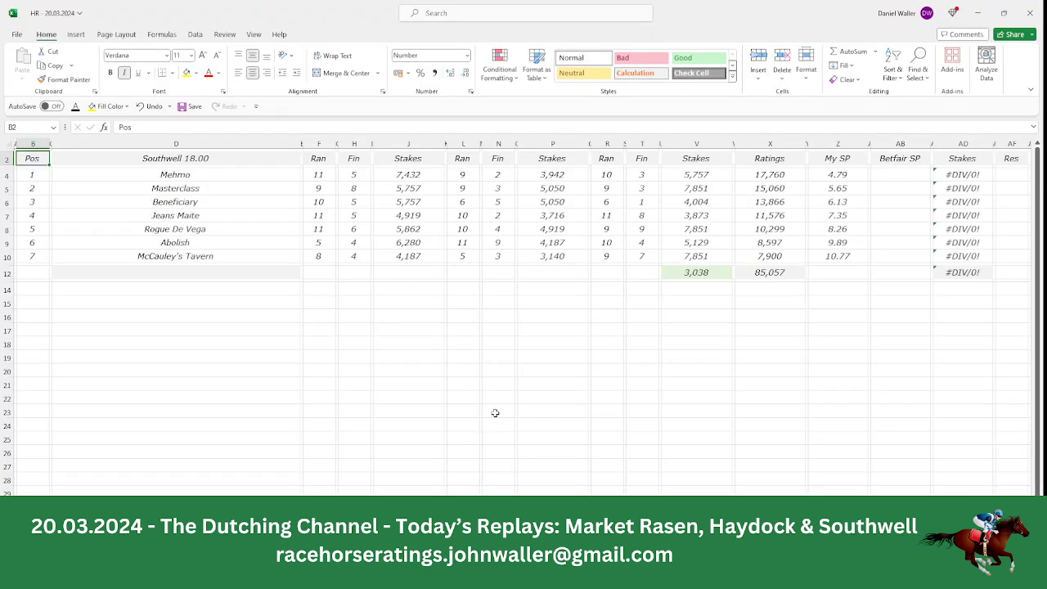
click(226, 178)
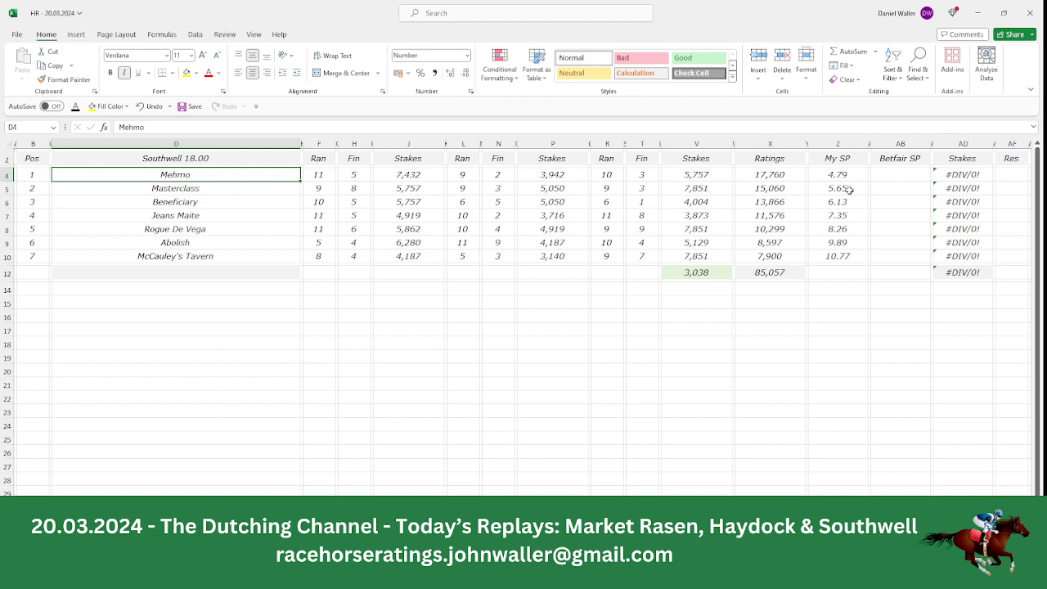
click(875, 188)
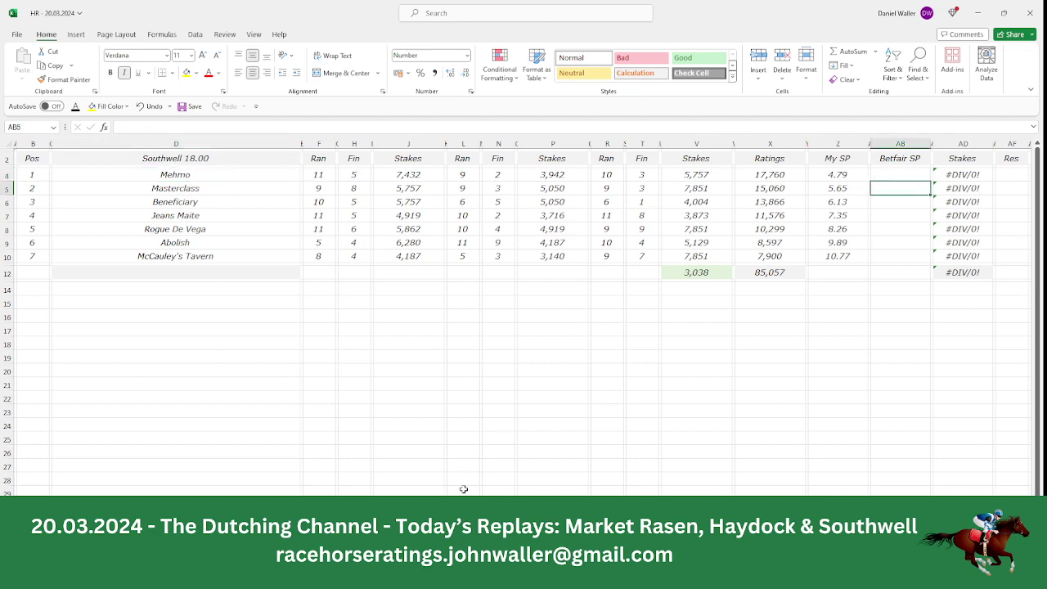
key(Up)
Switch to Matchbook in the browser and open the 18:00 Southwell win market to show all its runners' odds.
key(alt+Tab)
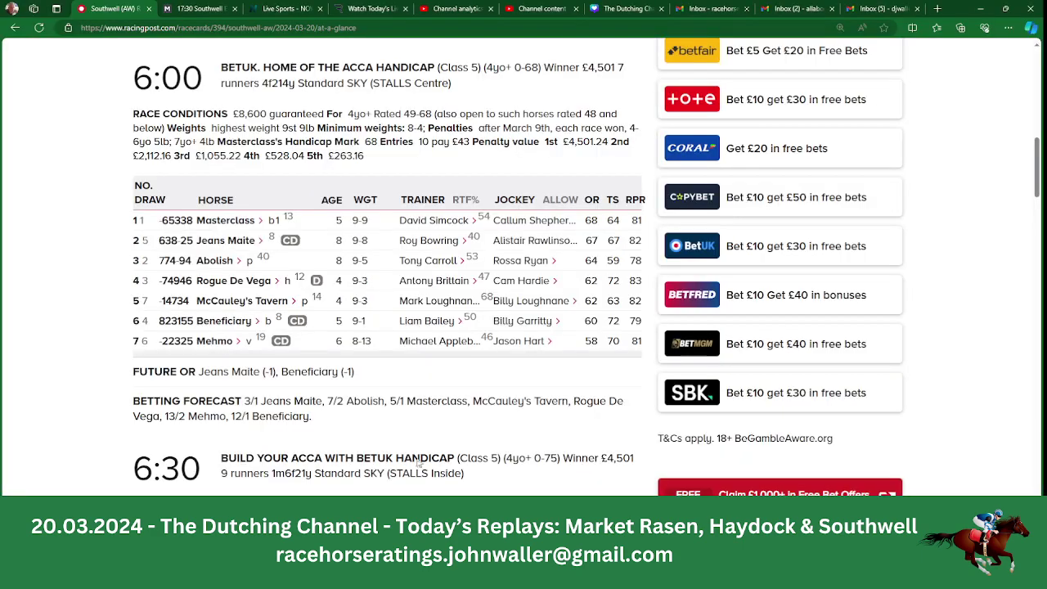
click(196, 10)
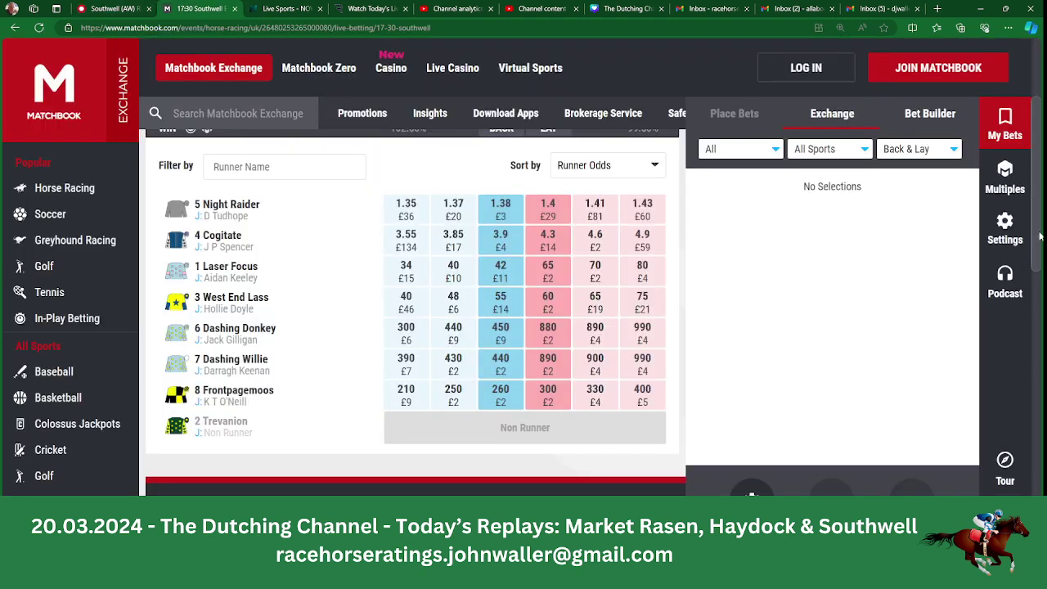
scroll(1039, 216, up, 1)
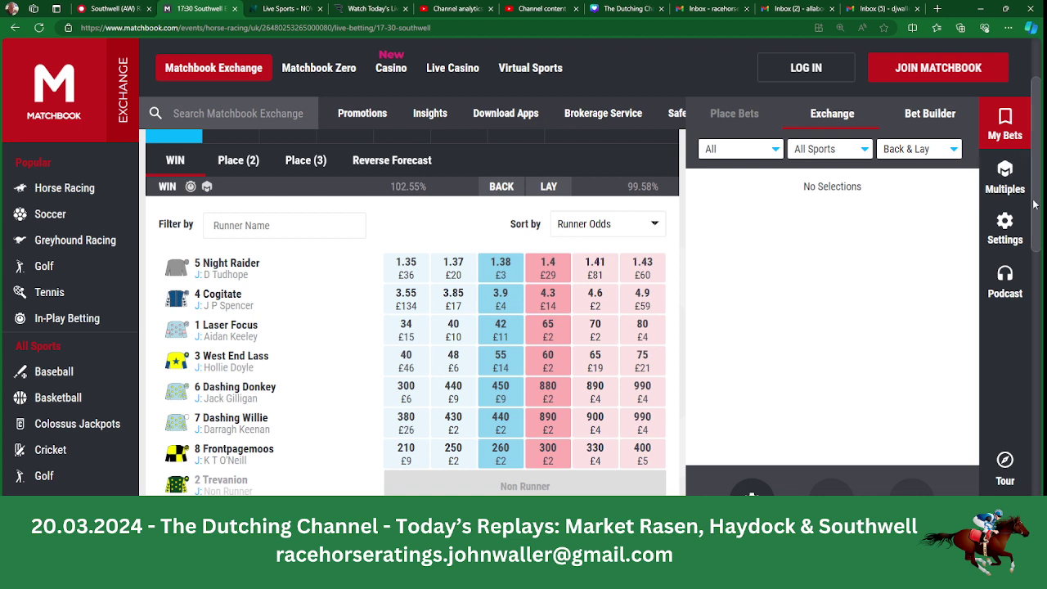
scroll(1036, 196, up, 1)
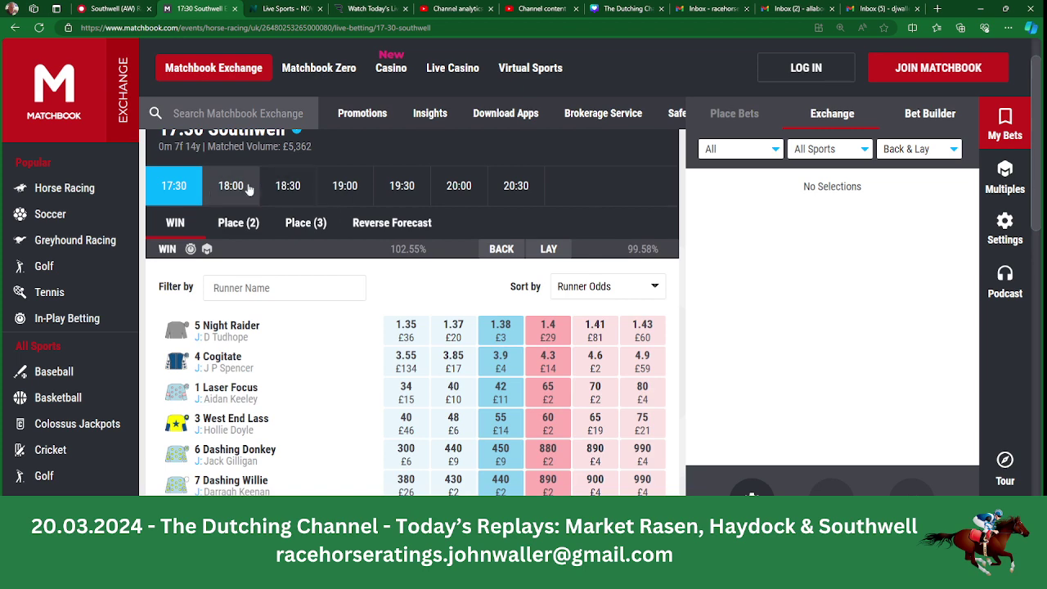
click(233, 187)
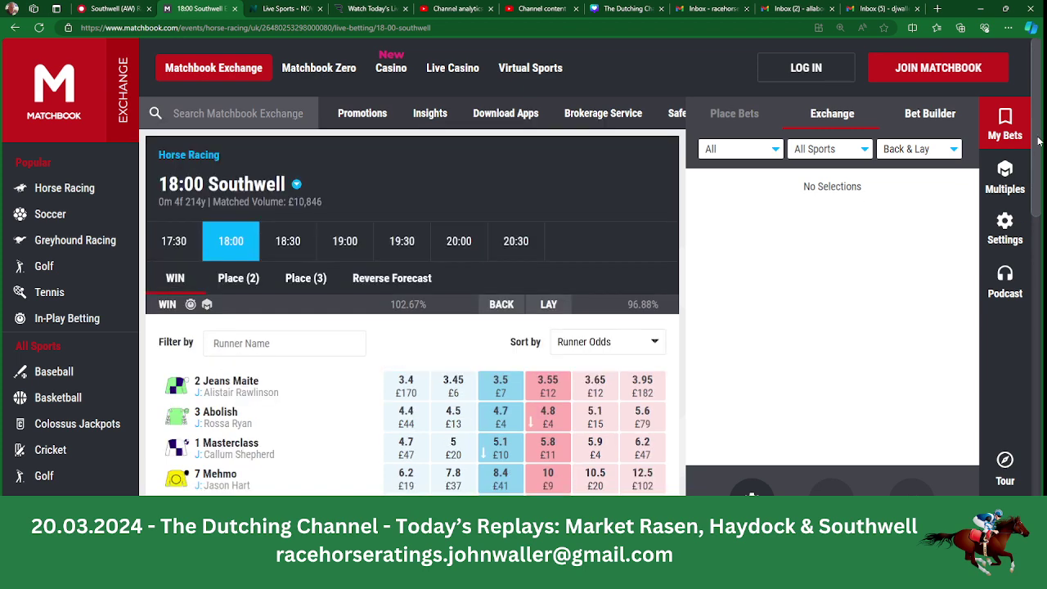
scroll(1037, 141, down, 3)
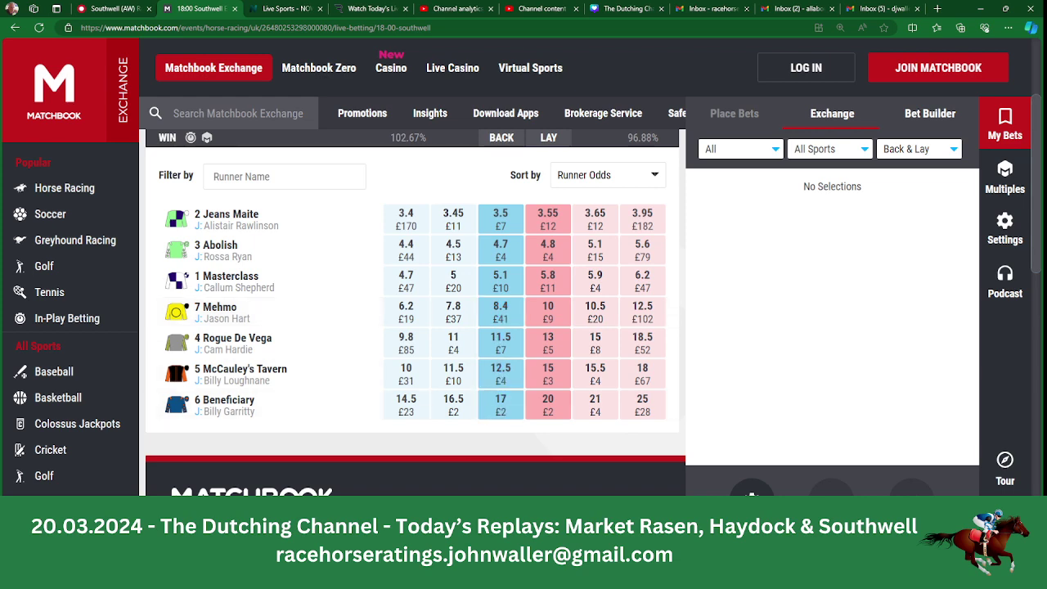
Return to the workbook and enter 8.40 as Mehmo's Betfair SP, leaving Masterclass's Betfair SP cell selected.
key(alt+Tab)
text(8.)
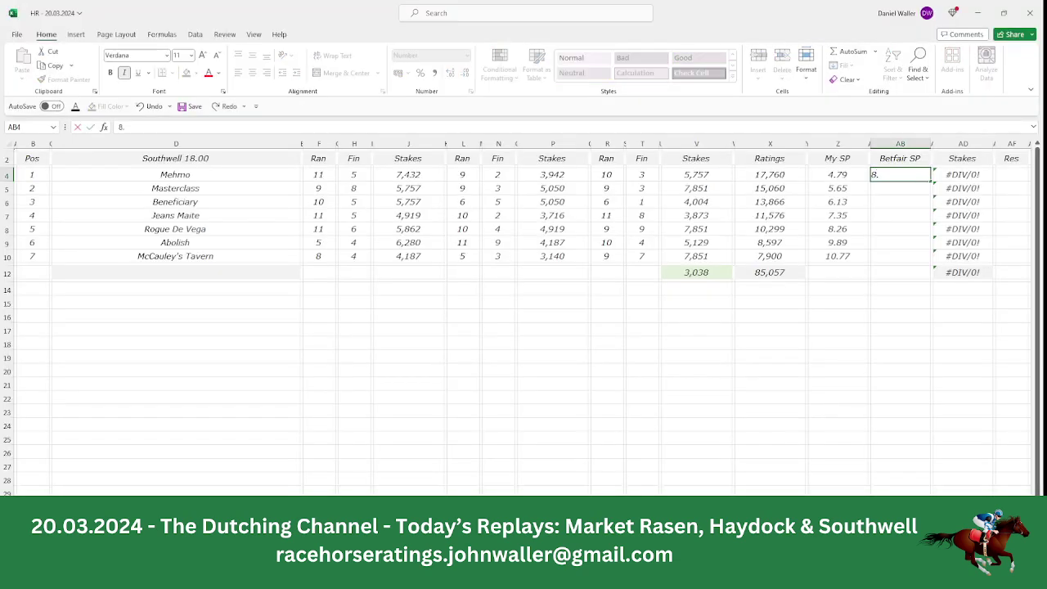
text(40)
key(Tab)
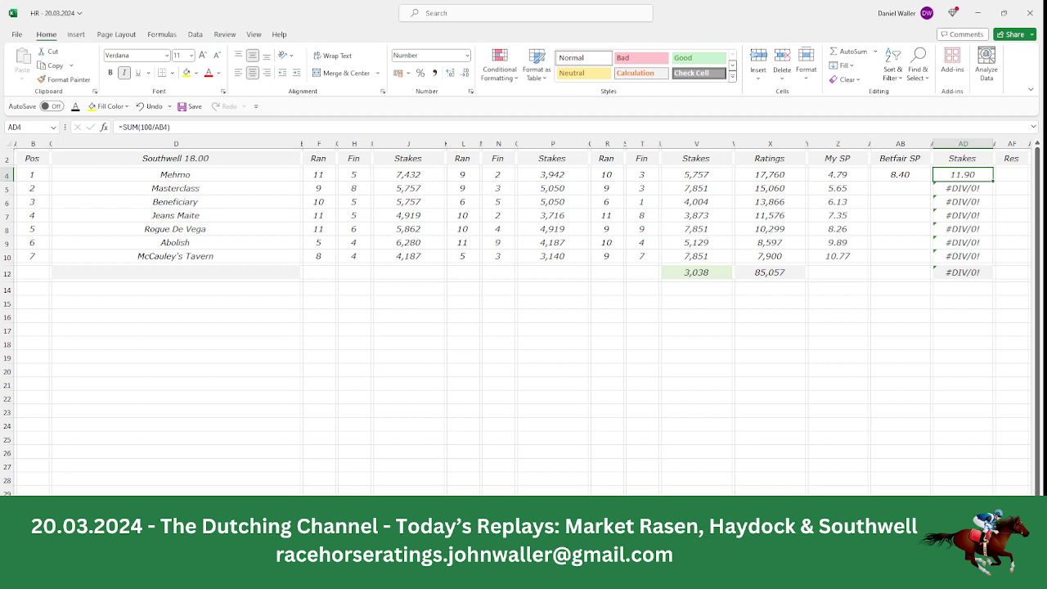
key(Down)
key(Left)
key(Left)
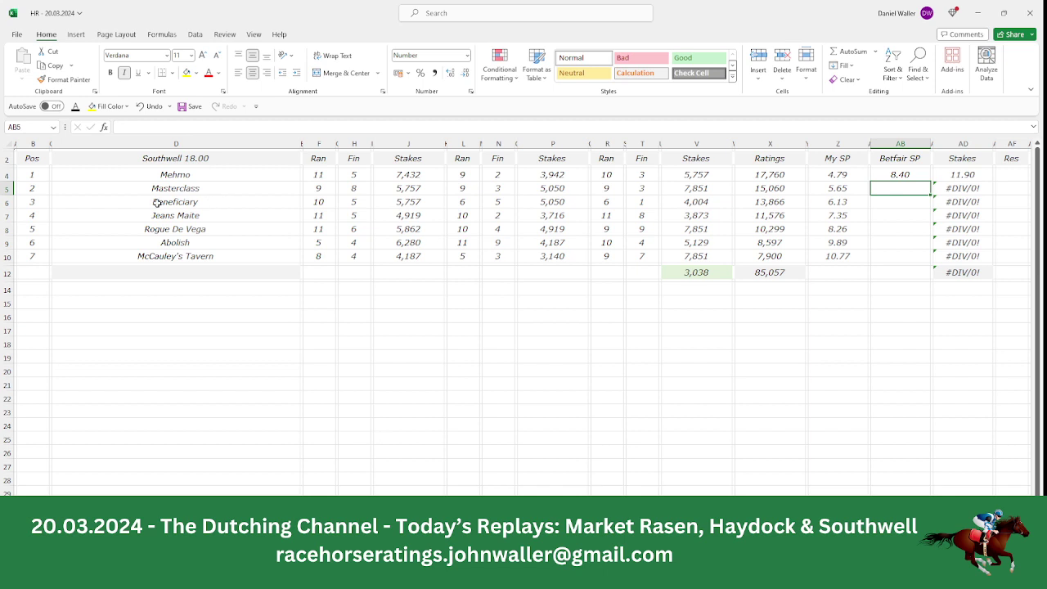
Look up Masterclass's back odds on Matchbook and enter 5.10 as its Betfair SP in the workbook.
key(alt+Tab)
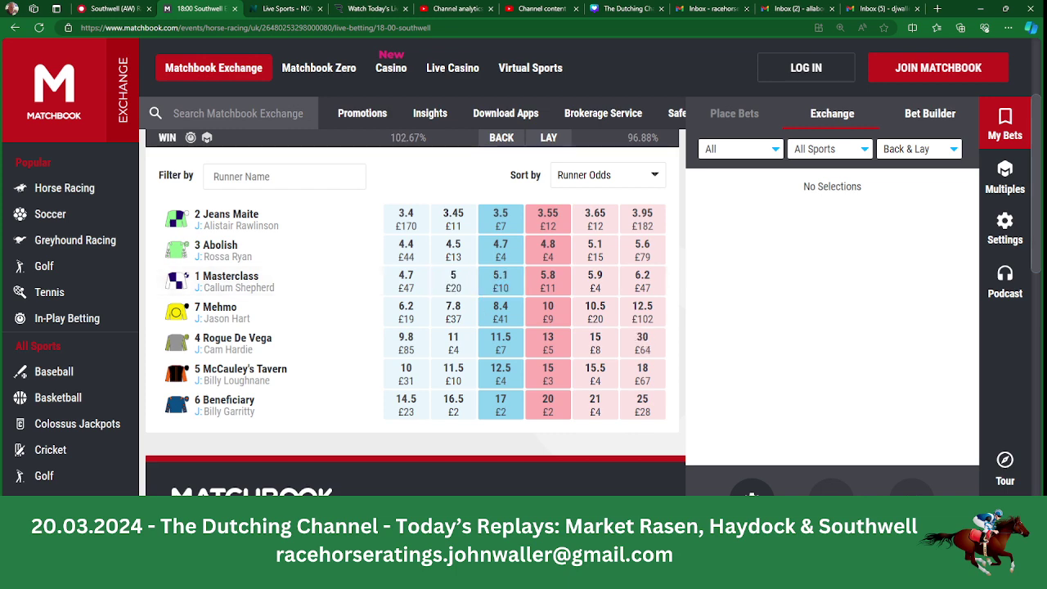
key(alt+Tab)
text(5.)
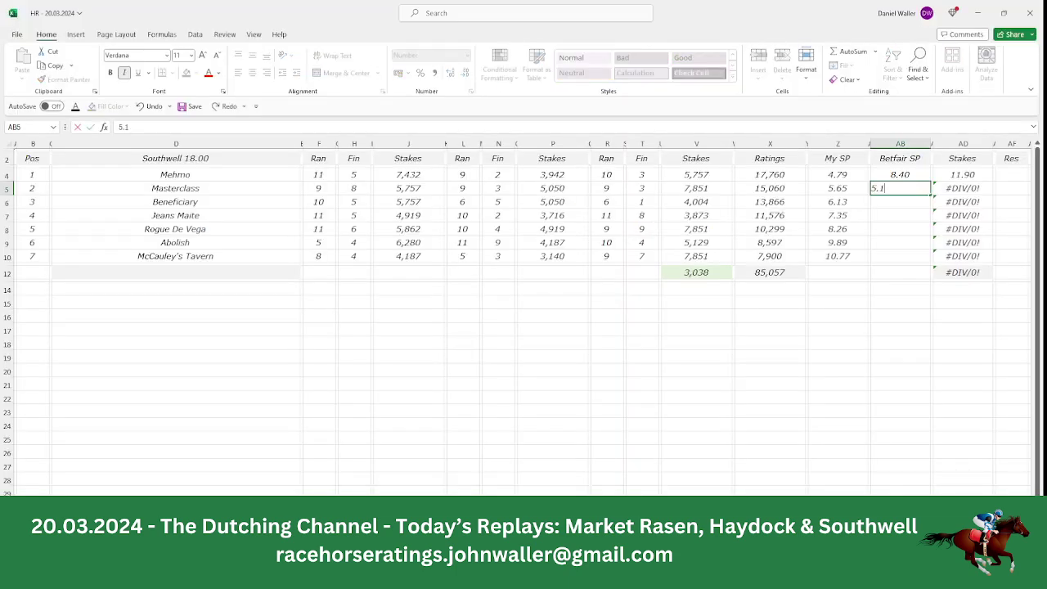
key(Tab)
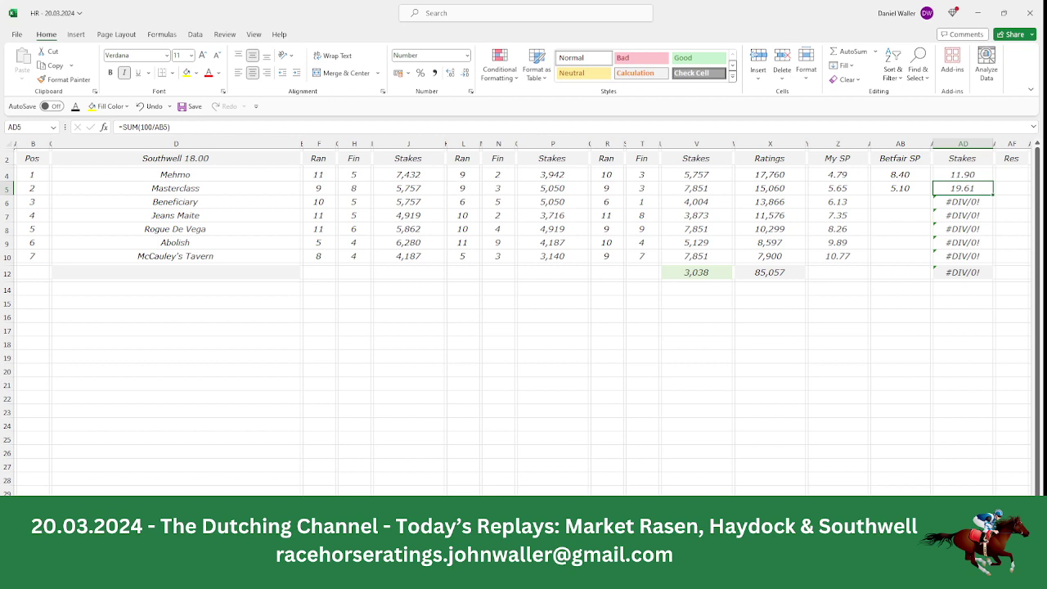
Look up Beneficiary on Matchbook, enter 17.00 as its Betfair SP, and select the stakes of the first three horses.
key(Down)
key(Left)
key(Left)
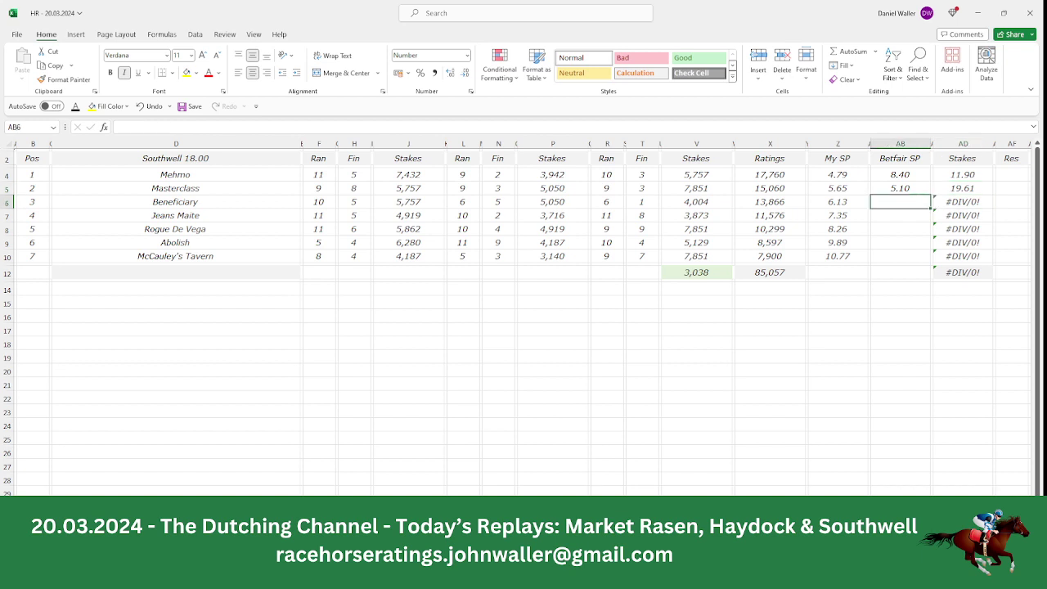
key(alt+Tab)
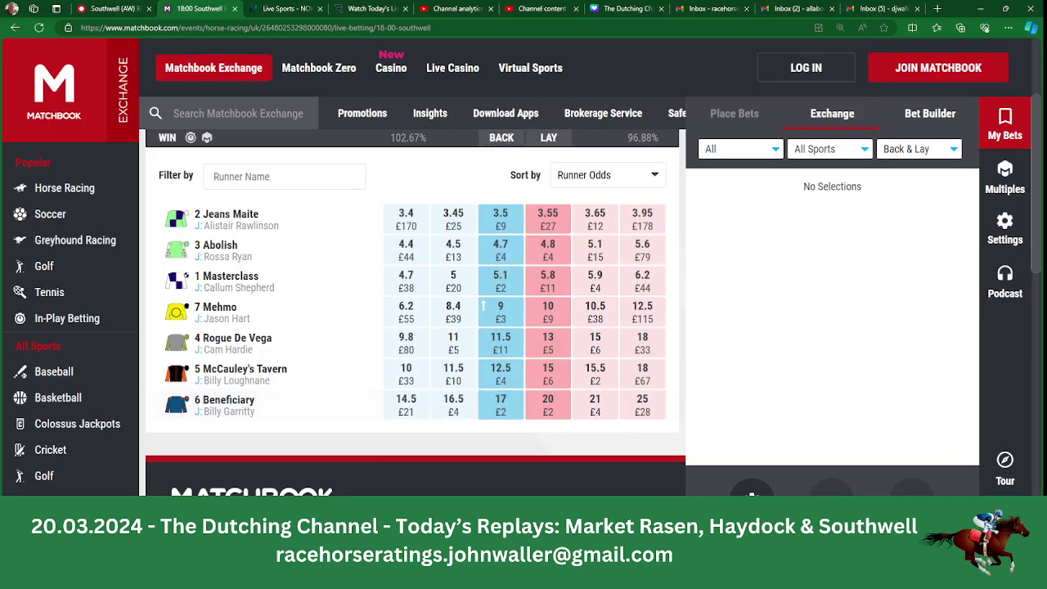
key(alt+Tab)
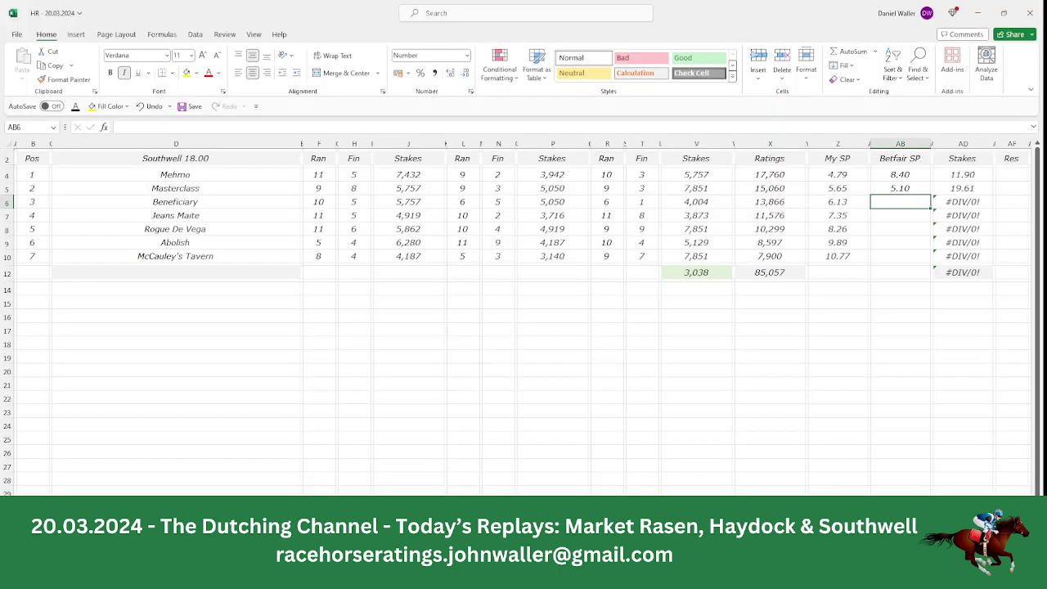
text(17)
click(963, 202)
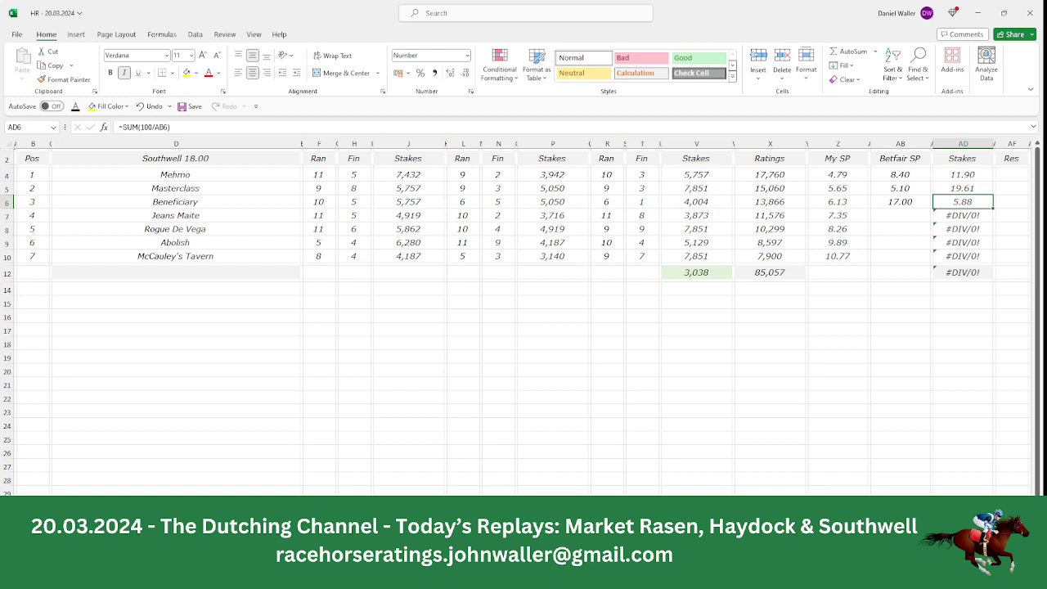
drag(962, 178, 963, 203)
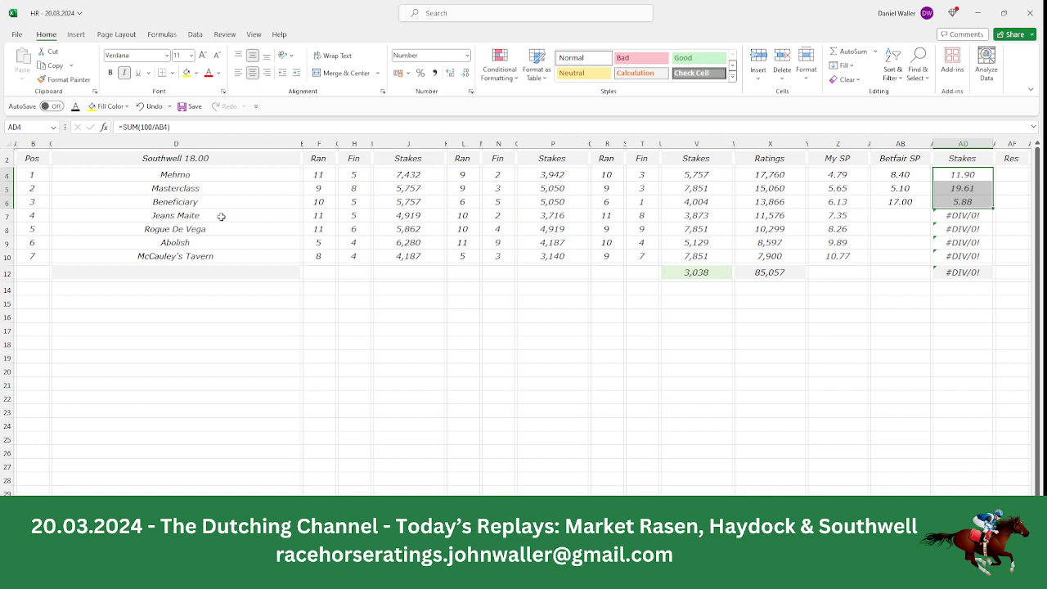
Check Jeans Maite's back odds on Matchbook and enter 3.50 as its Betfair SP.
click(881, 216)
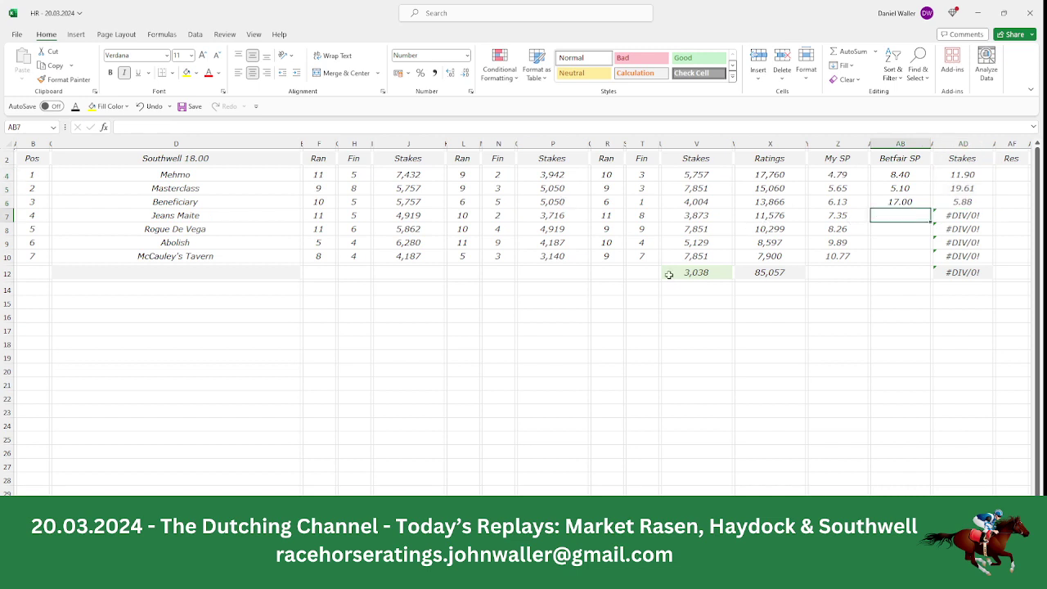
key(alt+Tab)
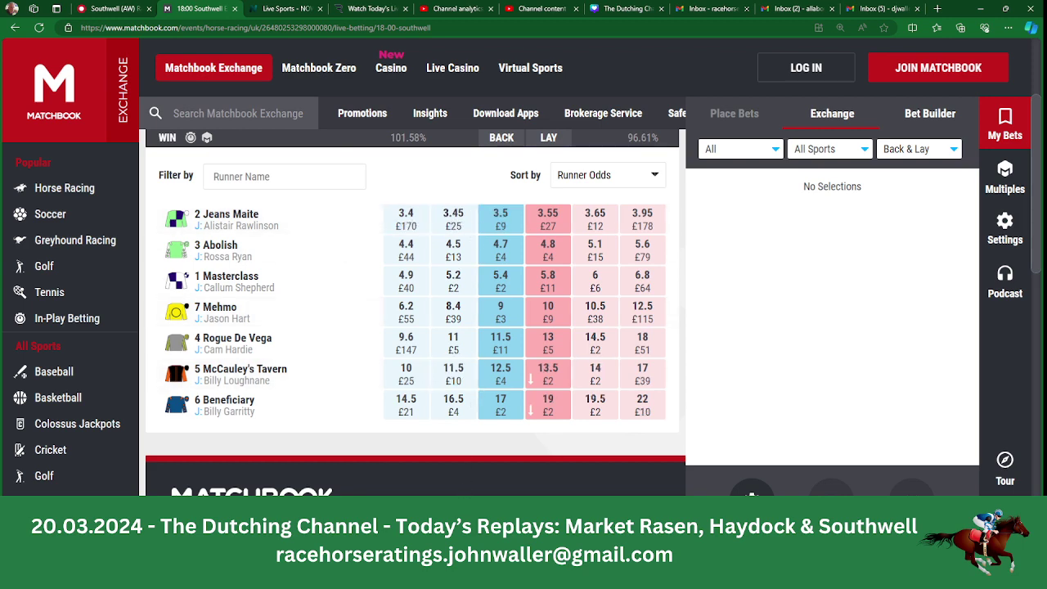
key(alt+Tab)
text(3.5)
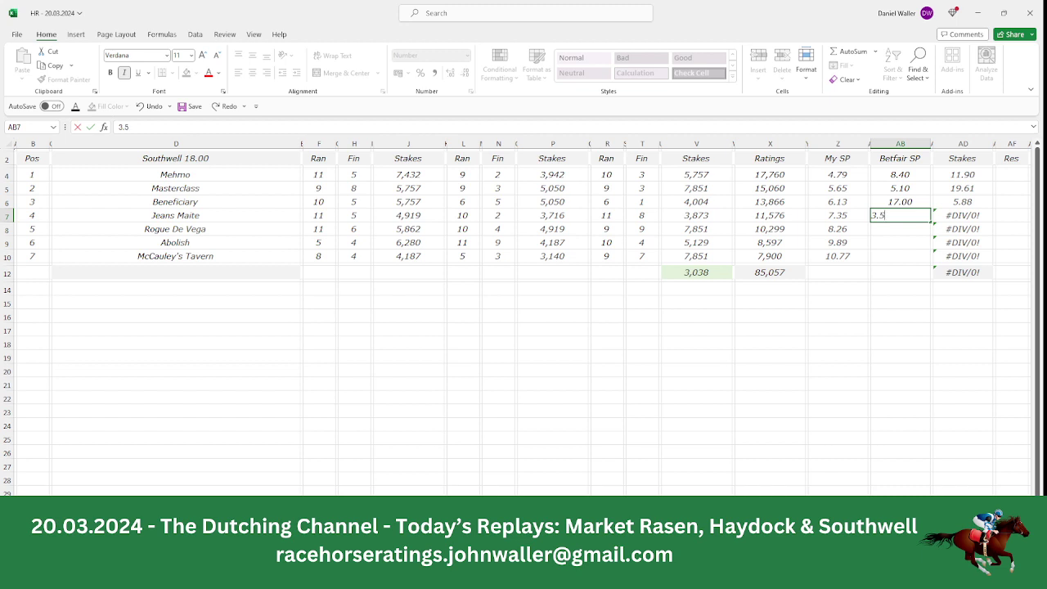
key(Tab)
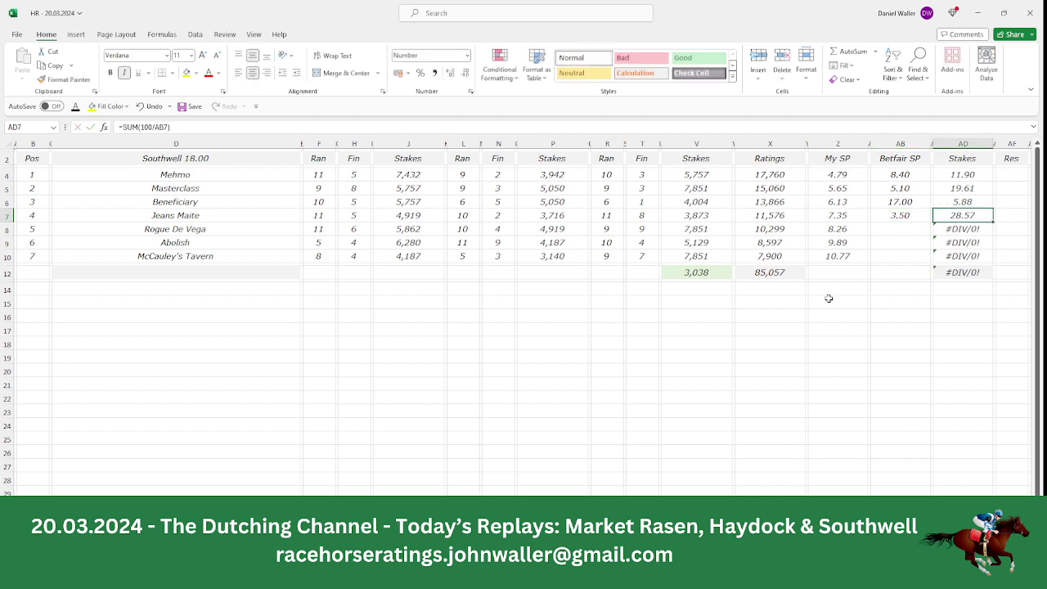
drag(969, 173, 964, 197)
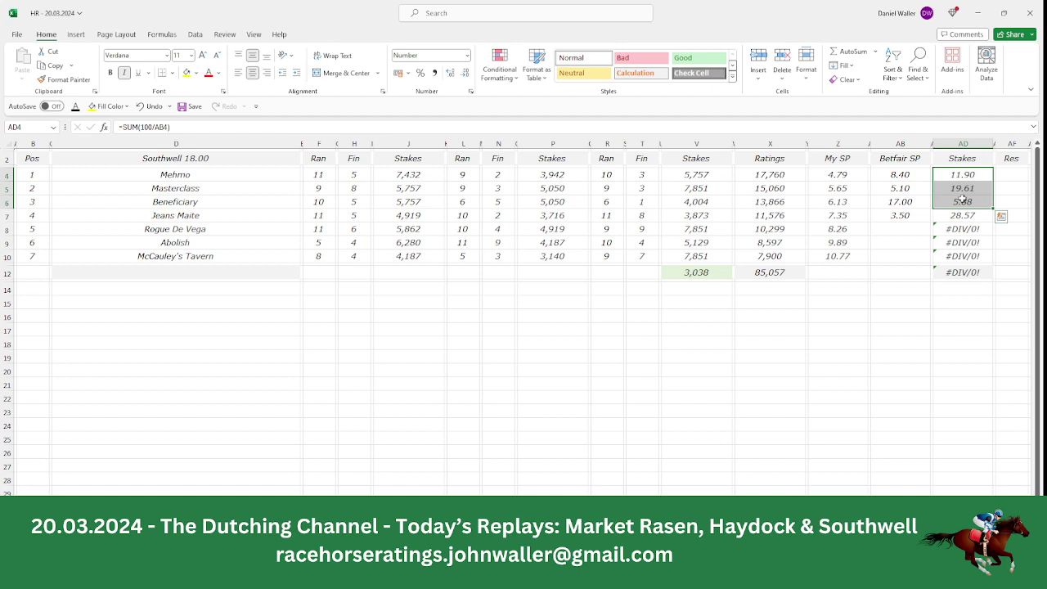
click(961, 215)
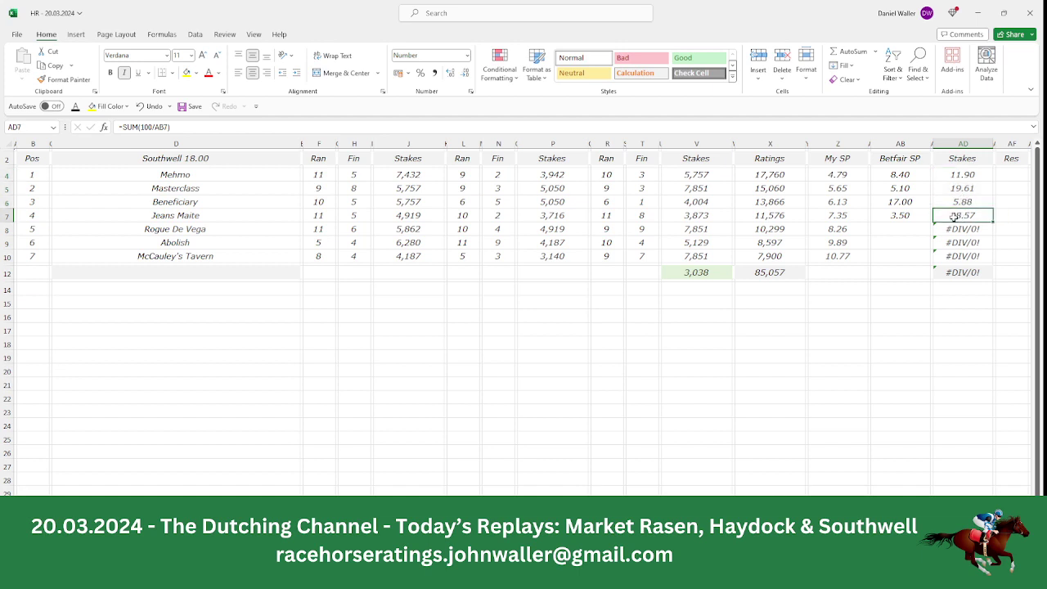
text(12.61)
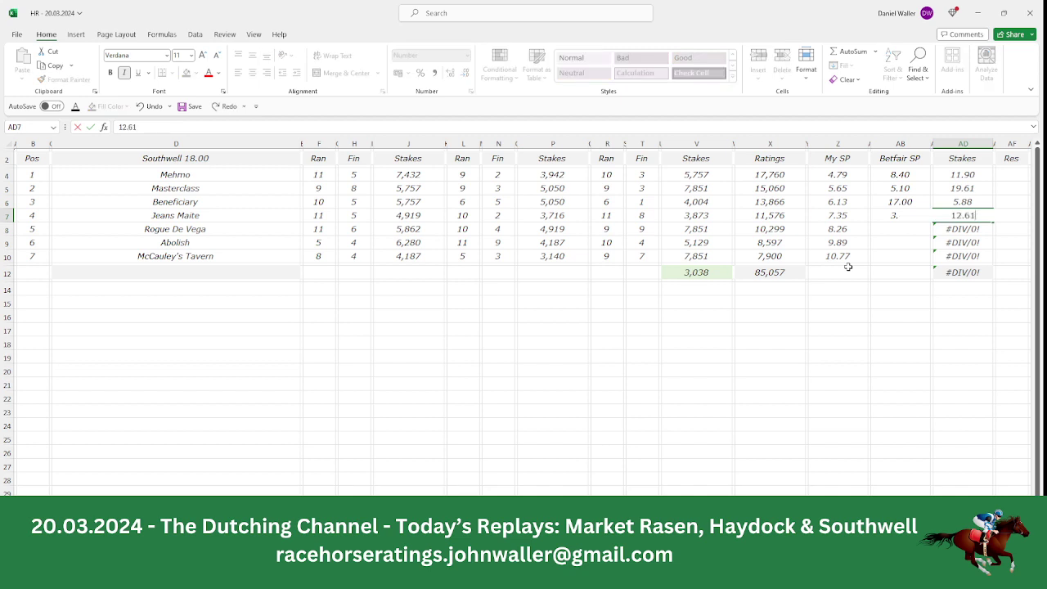
key(Return)
Clear the stake formulas for Rogue De Vega, Abolish and McCauley's Tavern.
key(BackSpace)
key(Down)
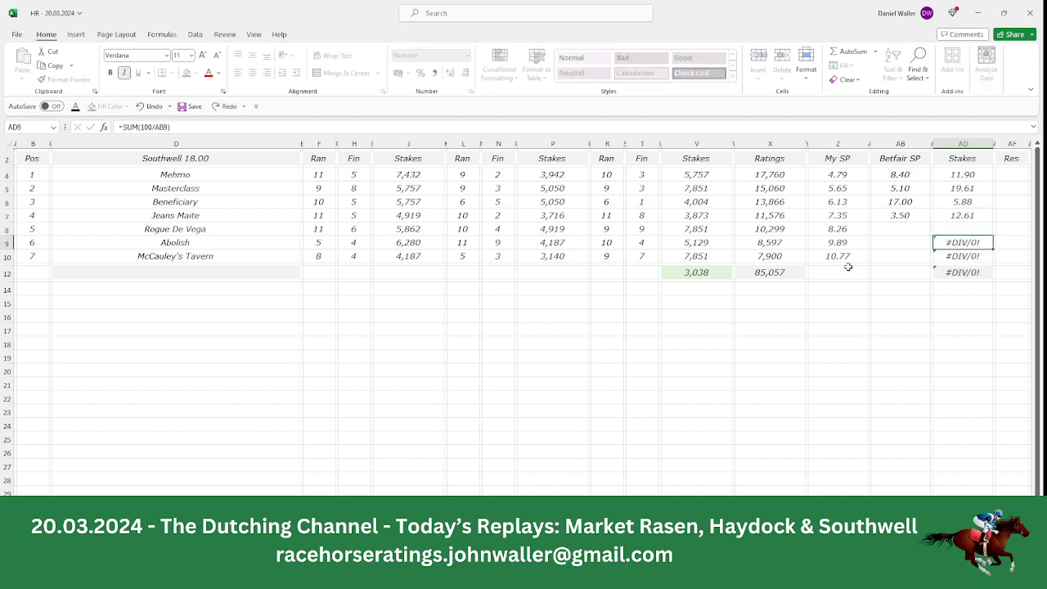
key(BackSpace)
key(Down)
key(BackSpace)
key(Up)
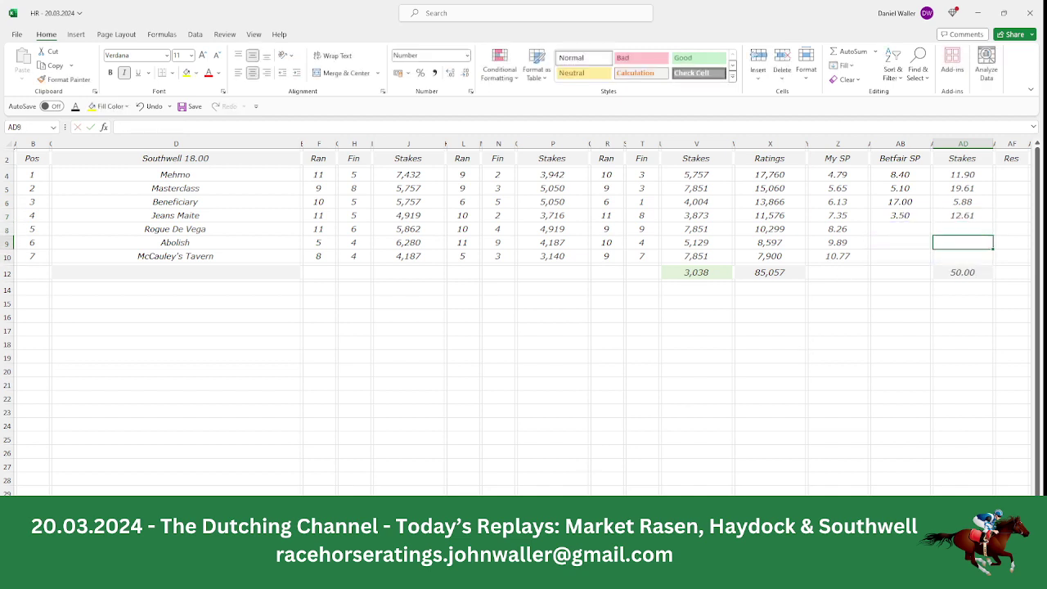
Switch to Calculator and multiply Jeans Maite's stake of 12.61 by its odds of 3.5.
key(alt+Tab)
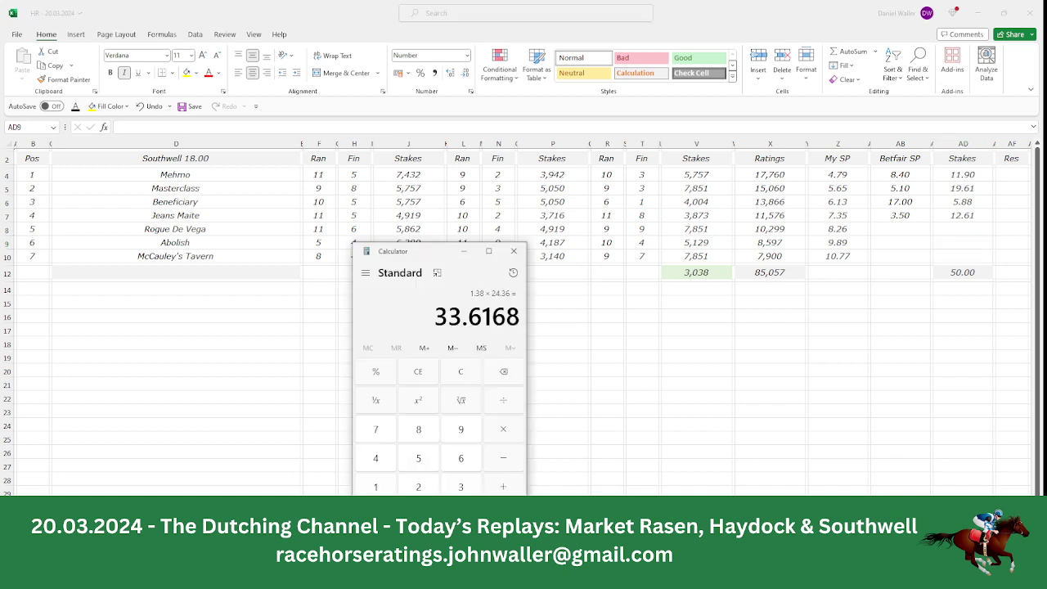
click(381, 486)
click(419, 488)
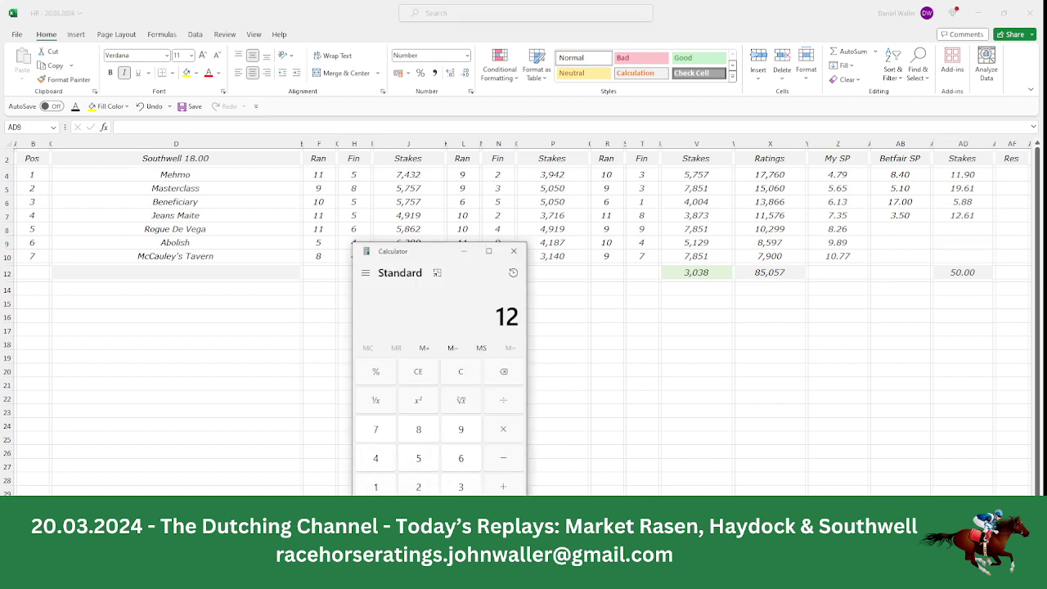
click(461, 515)
click(460, 463)
click(390, 489)
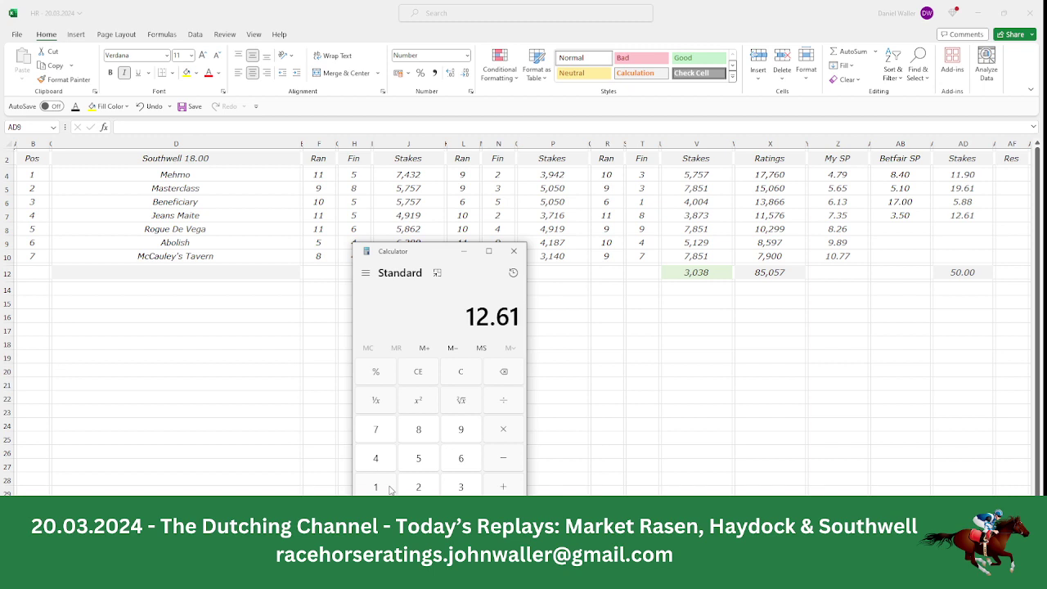
click(517, 434)
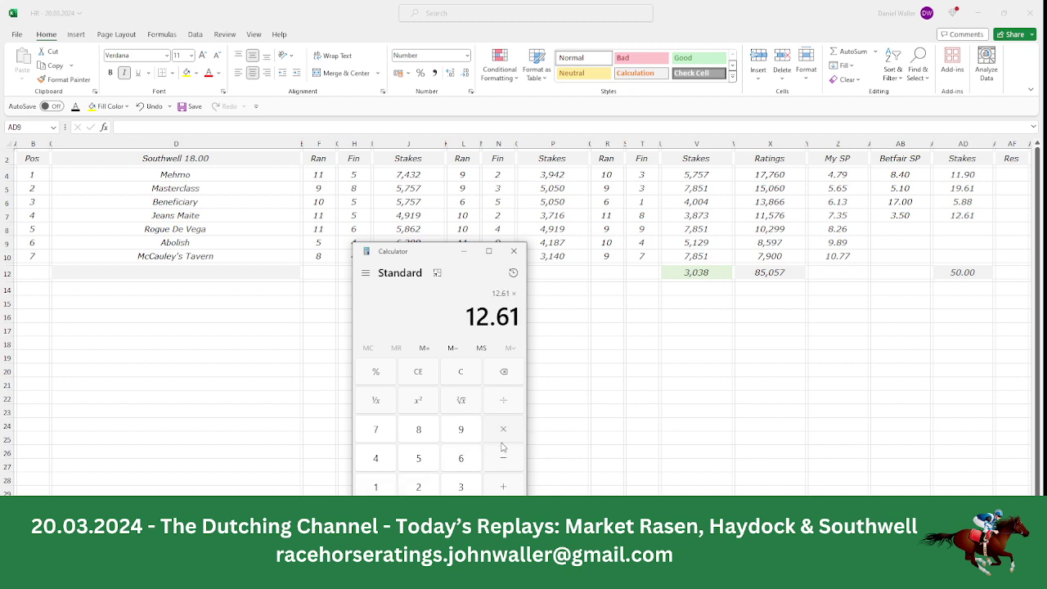
click(451, 489)
click(461, 516)
click(429, 467)
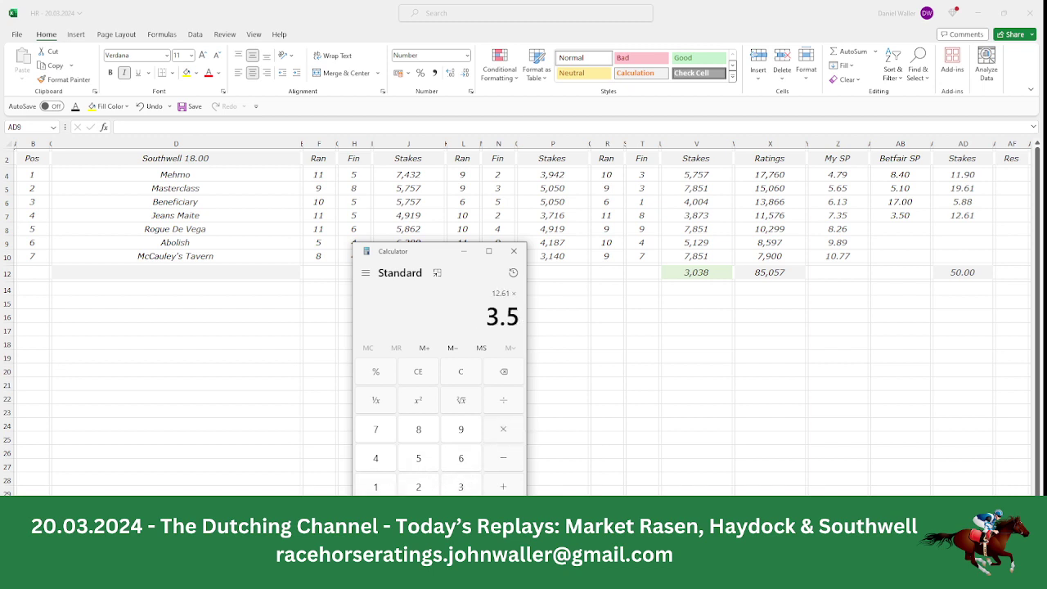
click(503, 516)
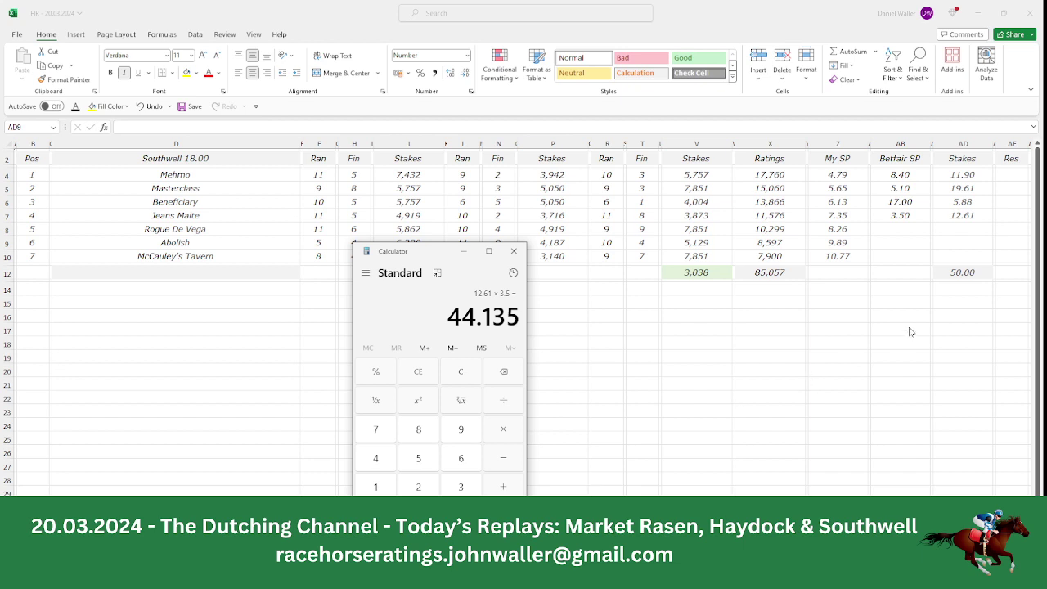
Return to the workbook and go through Mehmo, Masterclass and Beneficiary in the horse list, finishing on the Pos header cell.
click(184, 219)
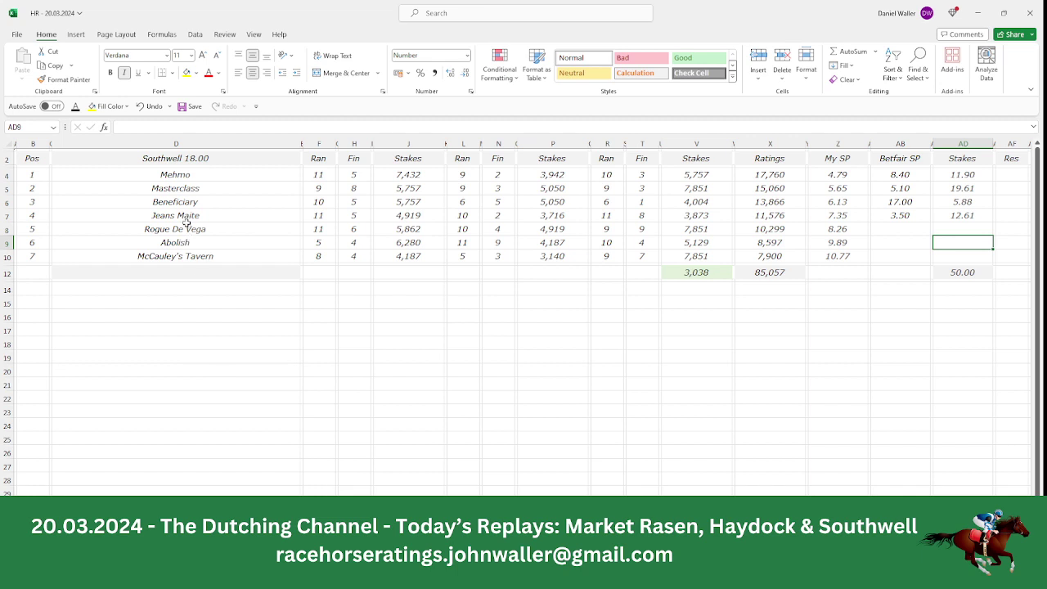
click(202, 174)
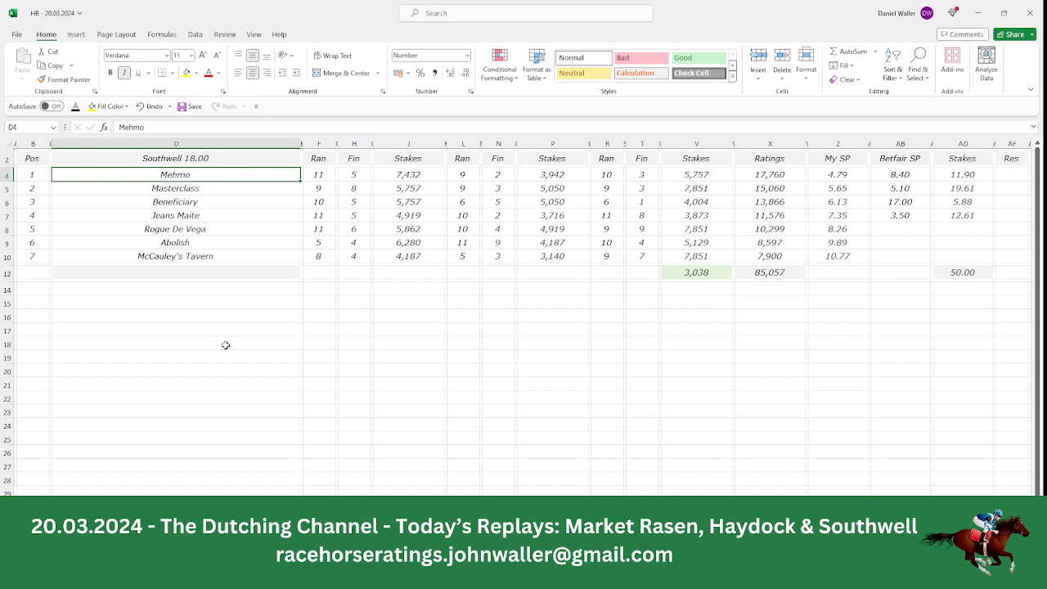
key(Down)
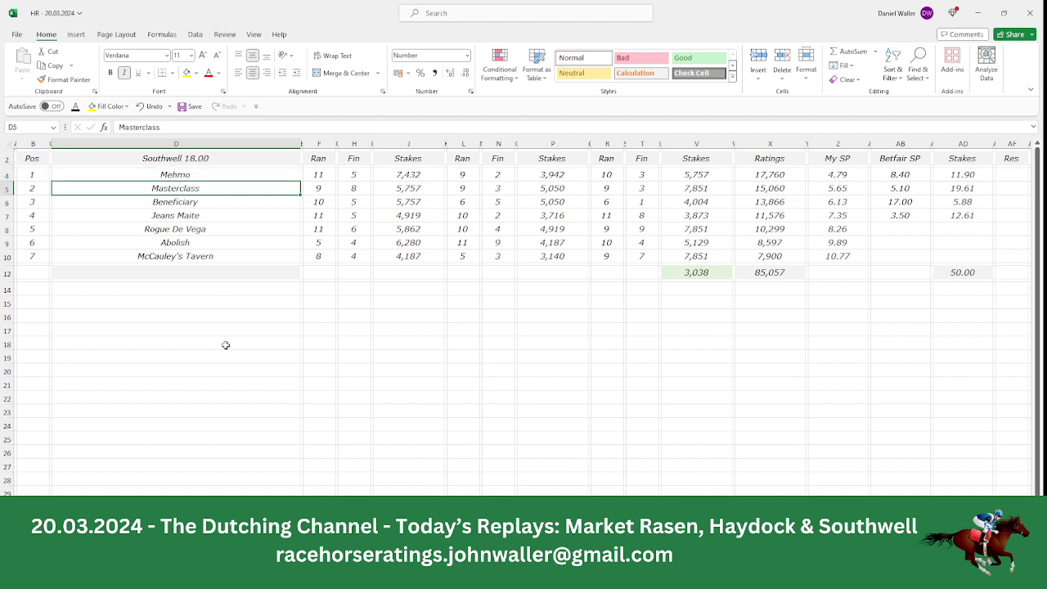
key(Down)
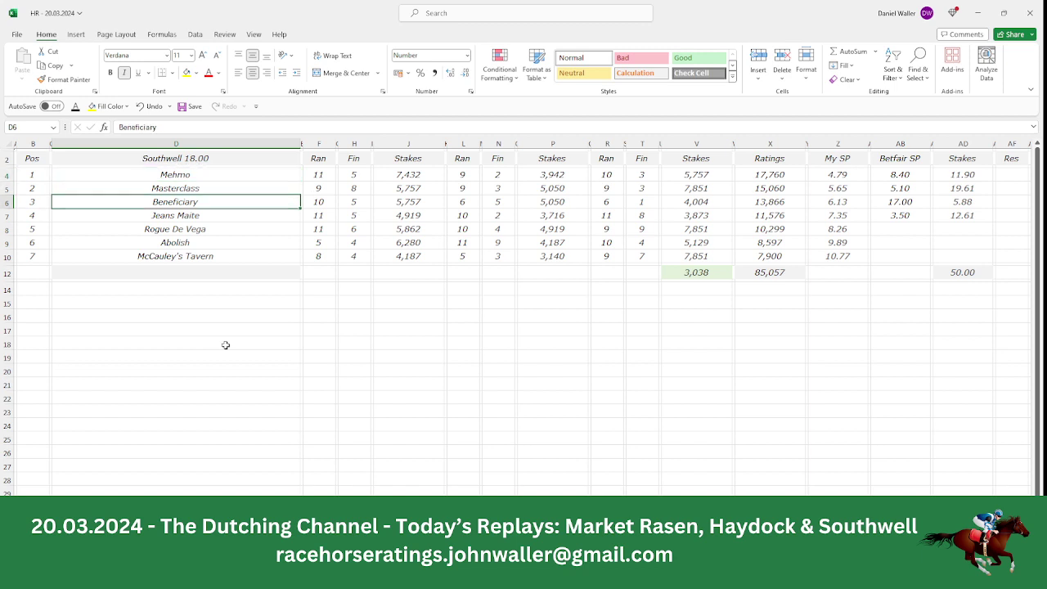
click(38, 162)
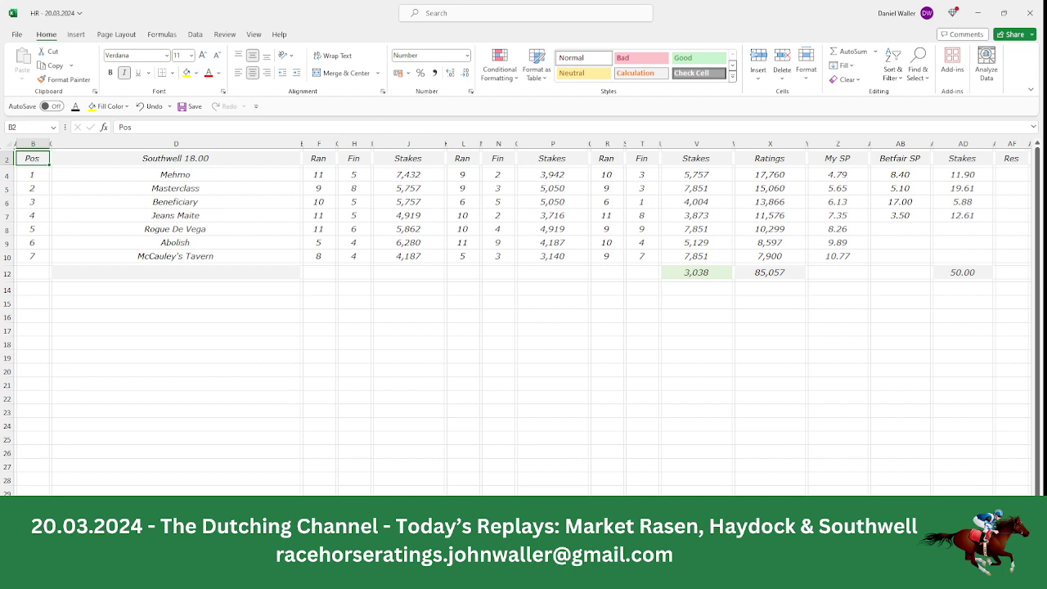
Switch to the Racing Post Southwell racecards in the browser and view the 6:30 race.
key(alt+Tab)
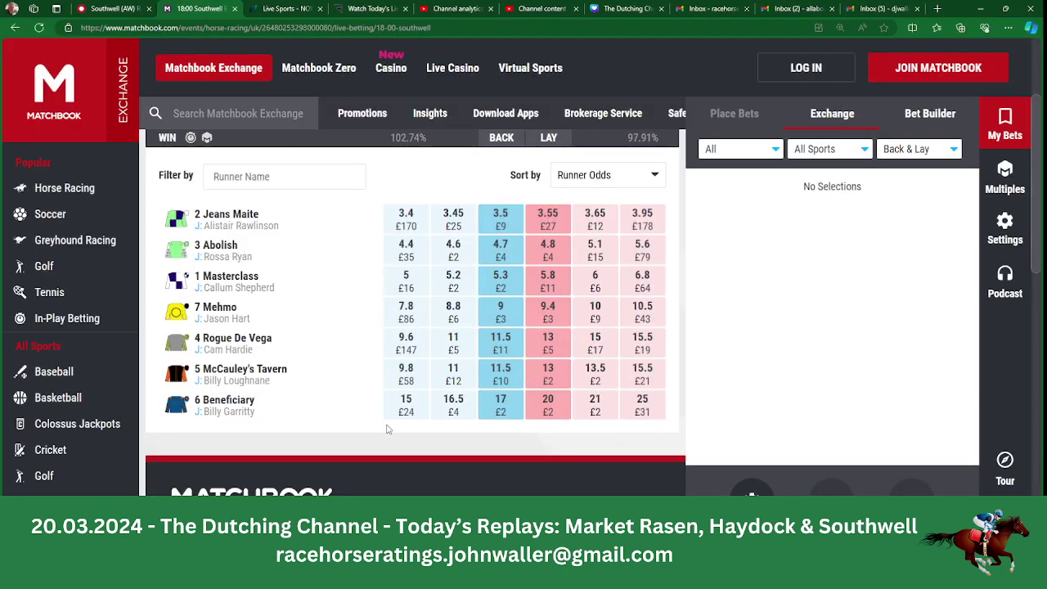
click(114, 9)
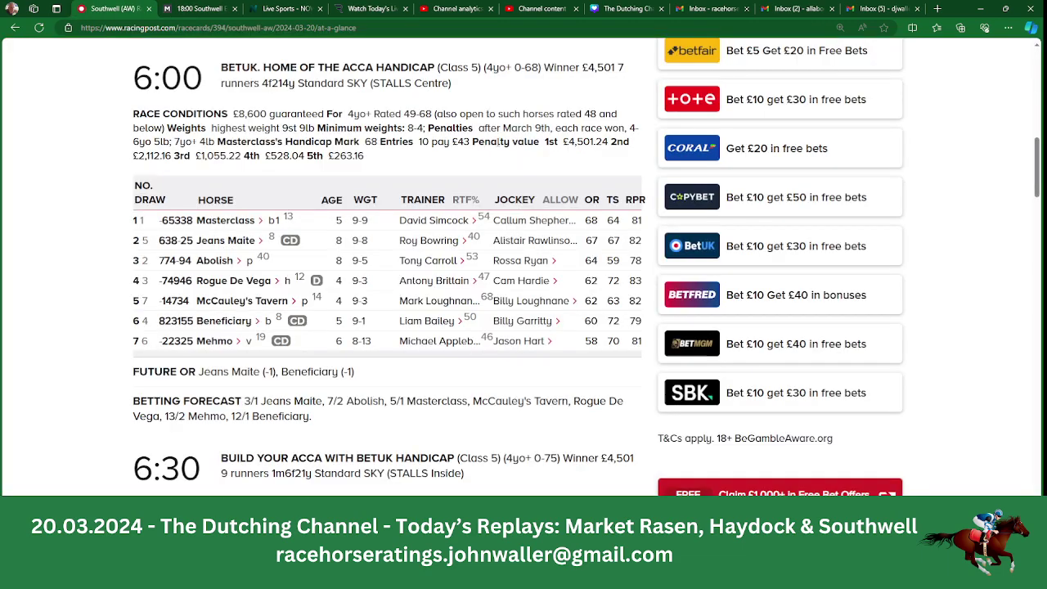
scroll(524, 267, down, 5)
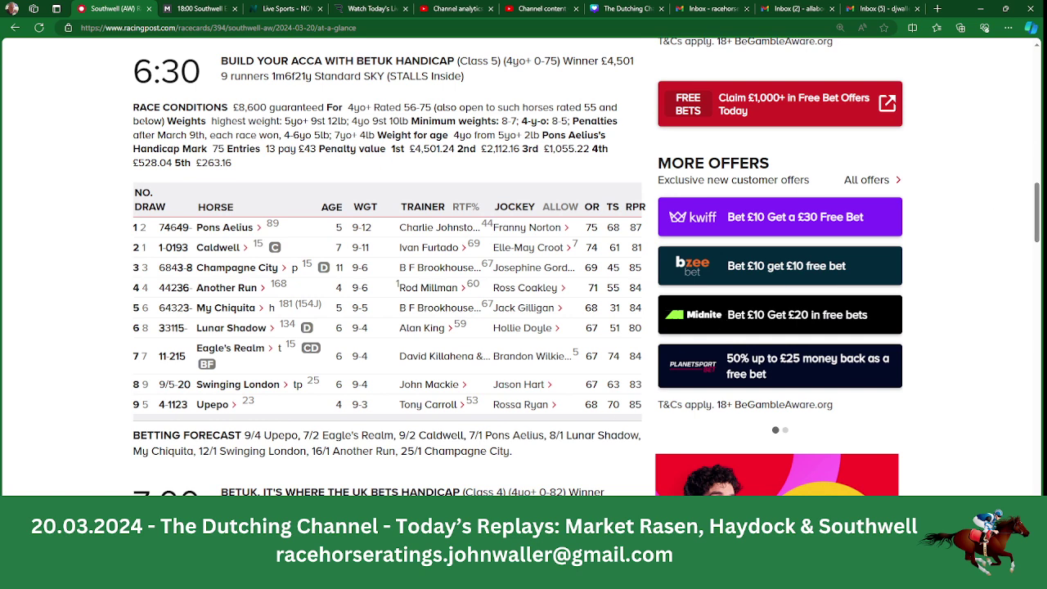
Return to the workbook, open the Southwell 18.30 sheet and select My Chiquita's Betfair SP cell.
key(alt+Tab)
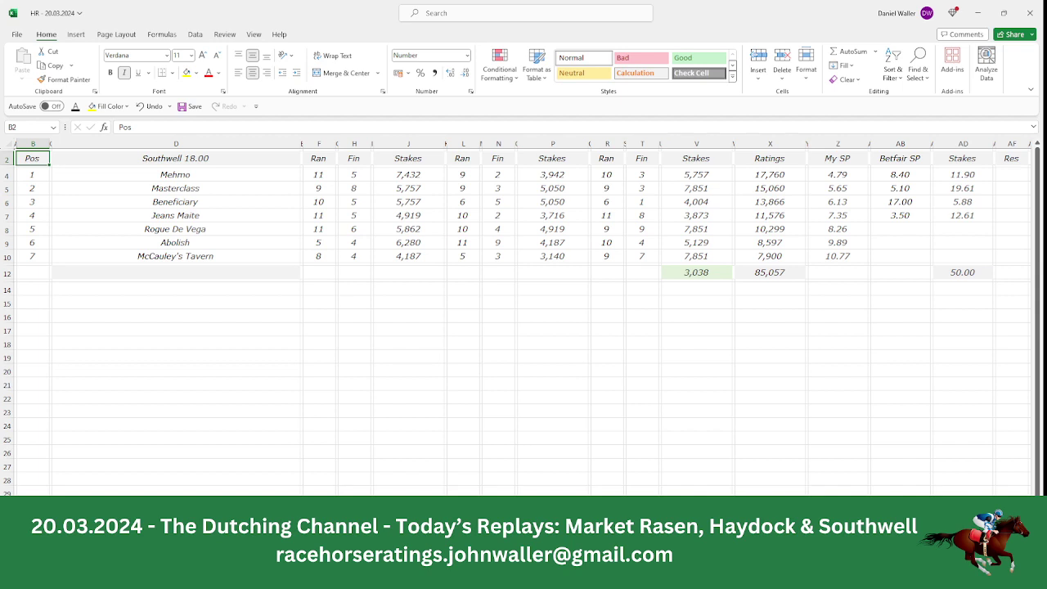
key(ctrl+Page_Down)
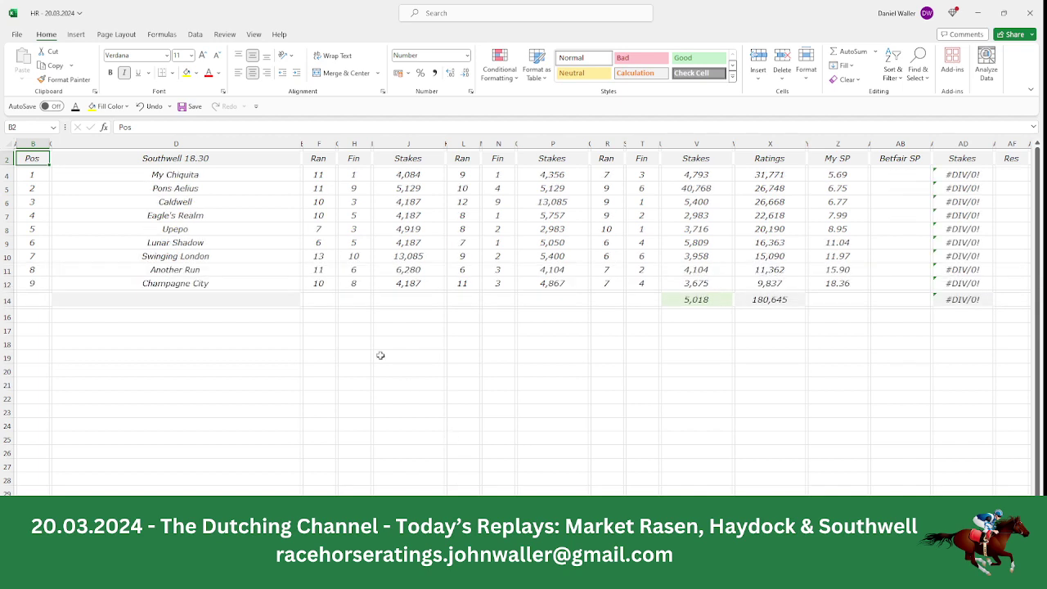
click(879, 176)
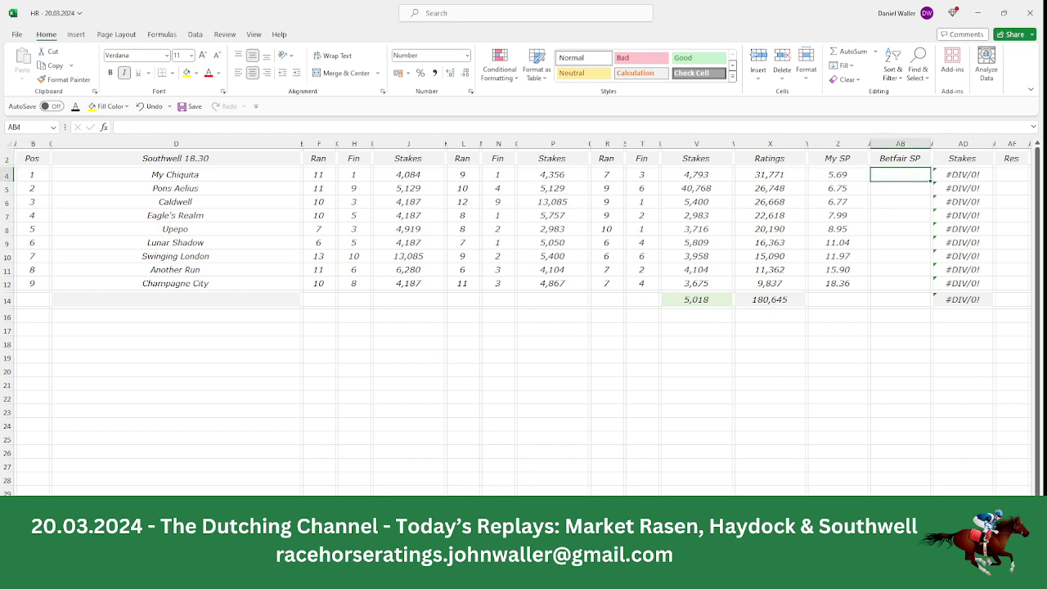
Switch to the Matchbook exchange in the browser and open the 18:30 Southwell market to view all runners' odds.
key(alt+Tab)
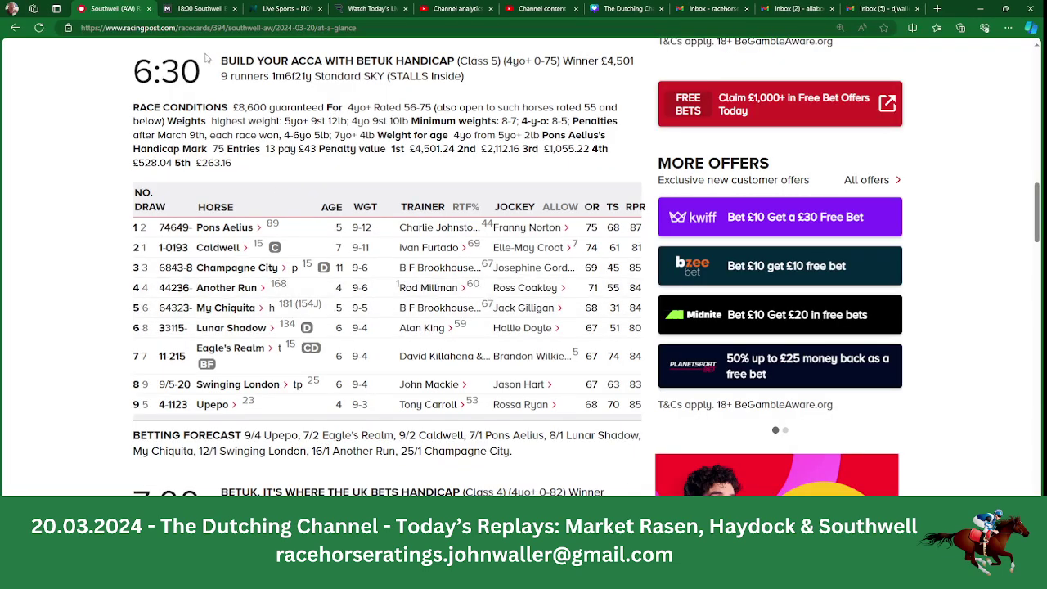
click(201, 9)
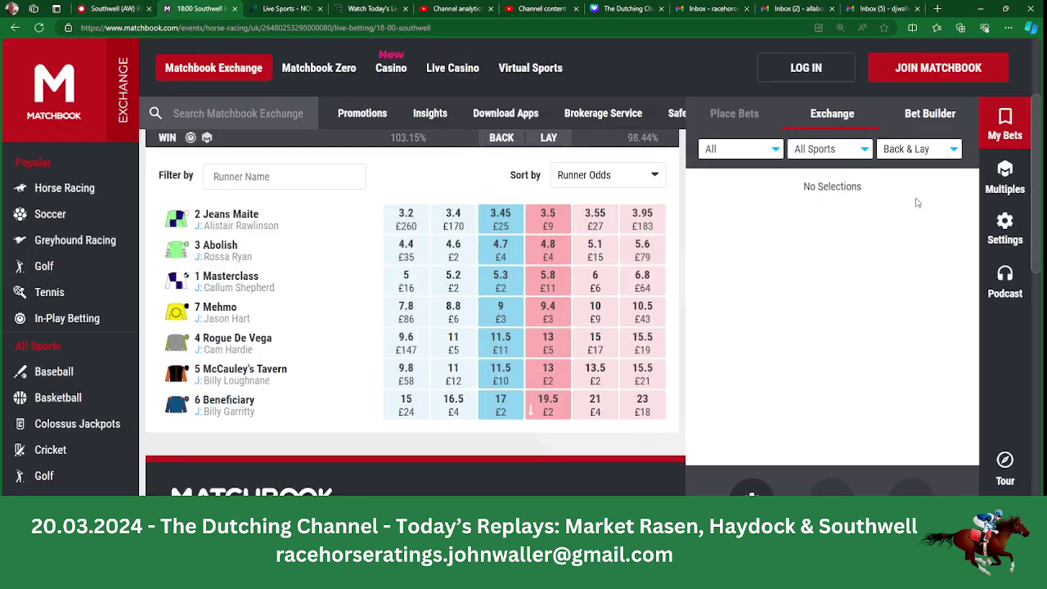
scroll(621, 246, up, 1)
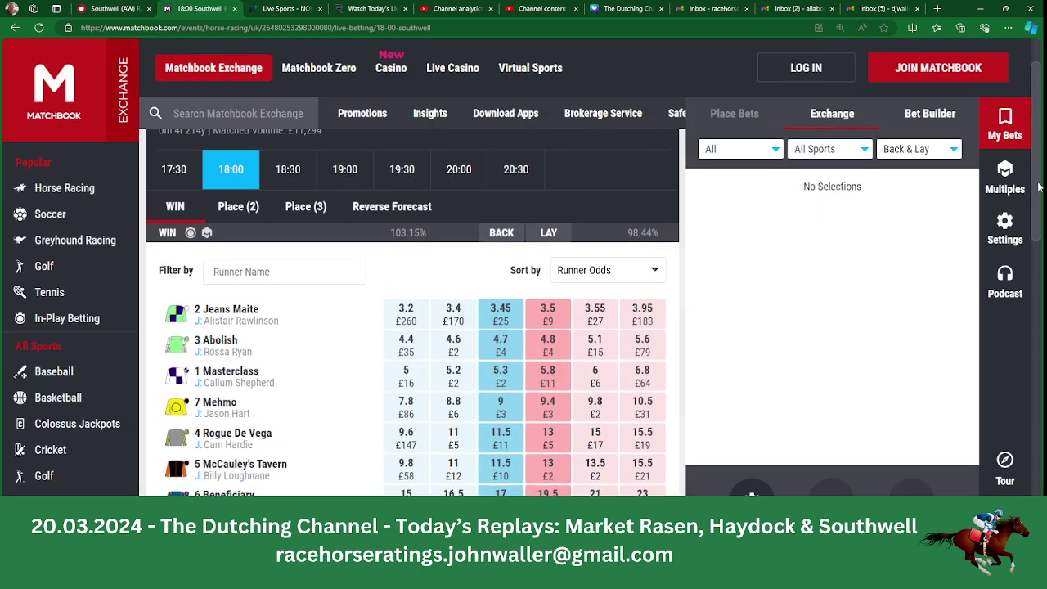
click(288, 172)
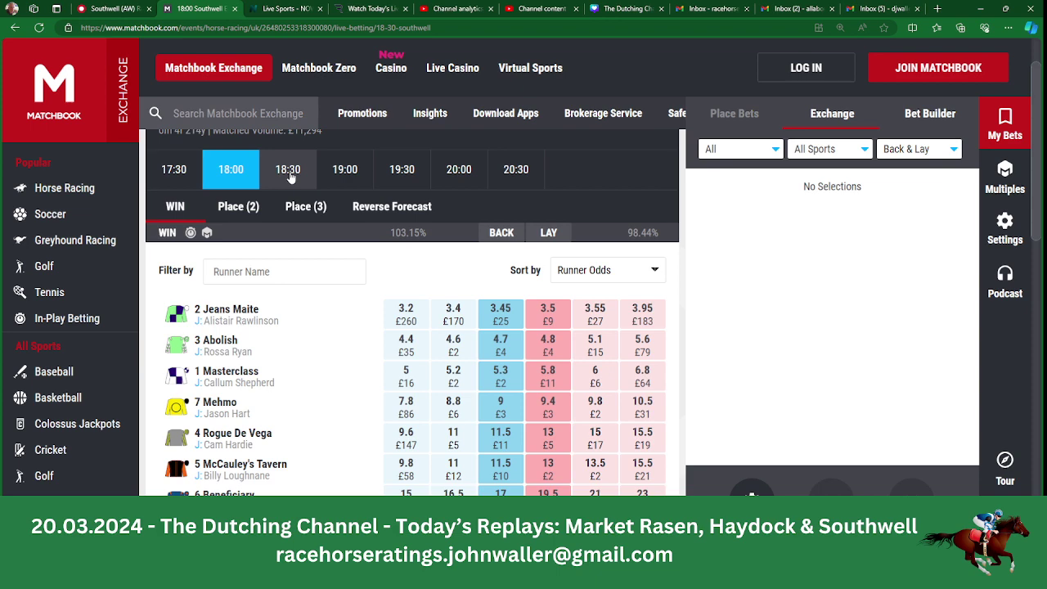
scroll(605, 167, down, 1)
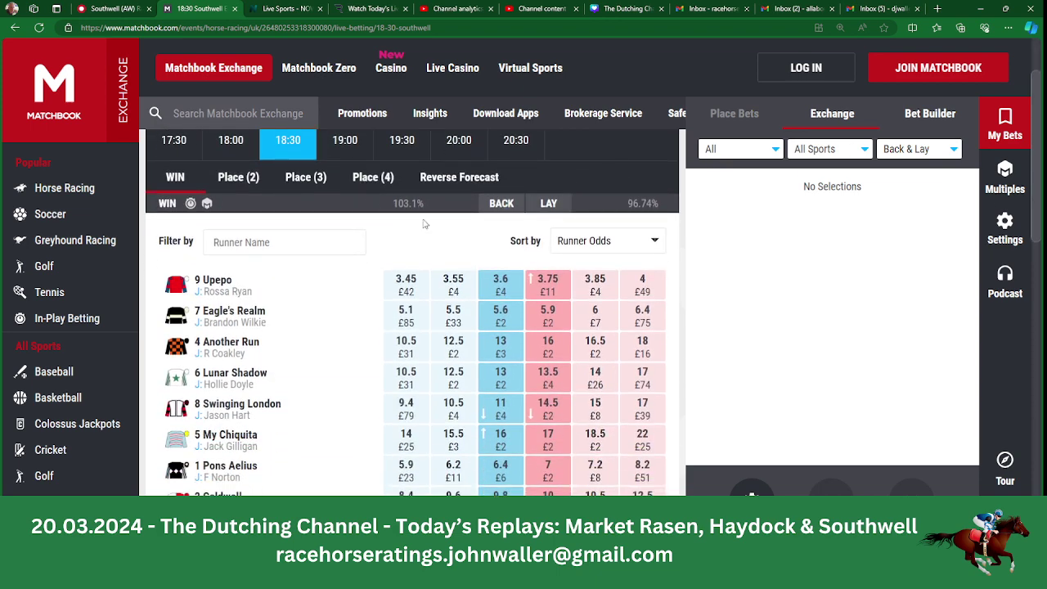
drag(1035, 173, 1040, 213)
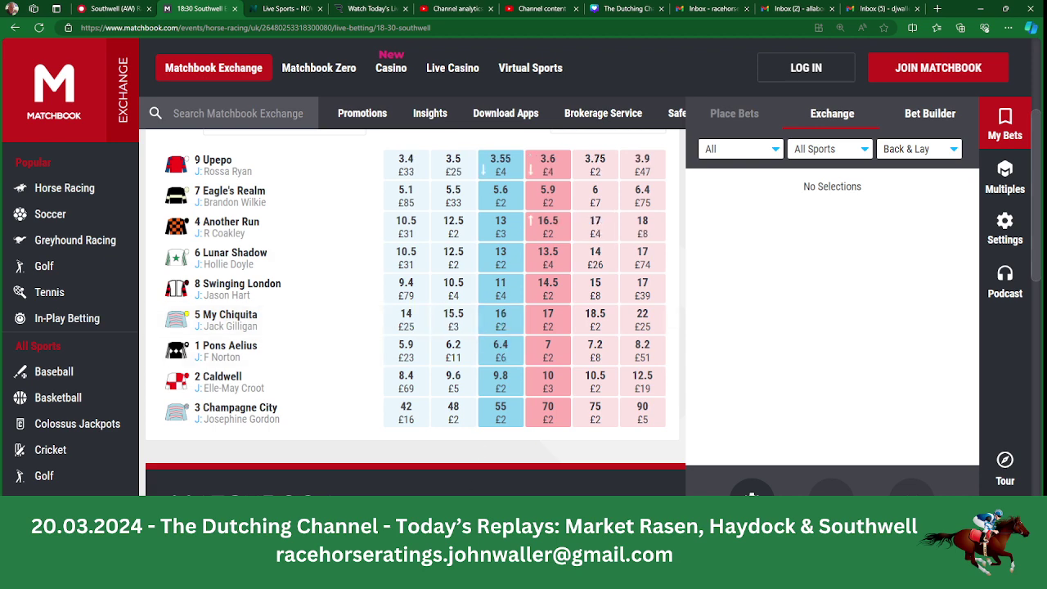
Return to the workbook and set My Chiquita's Betfair SP to 16 on the Southwell 18.30 sheet.
key(alt+Tab)
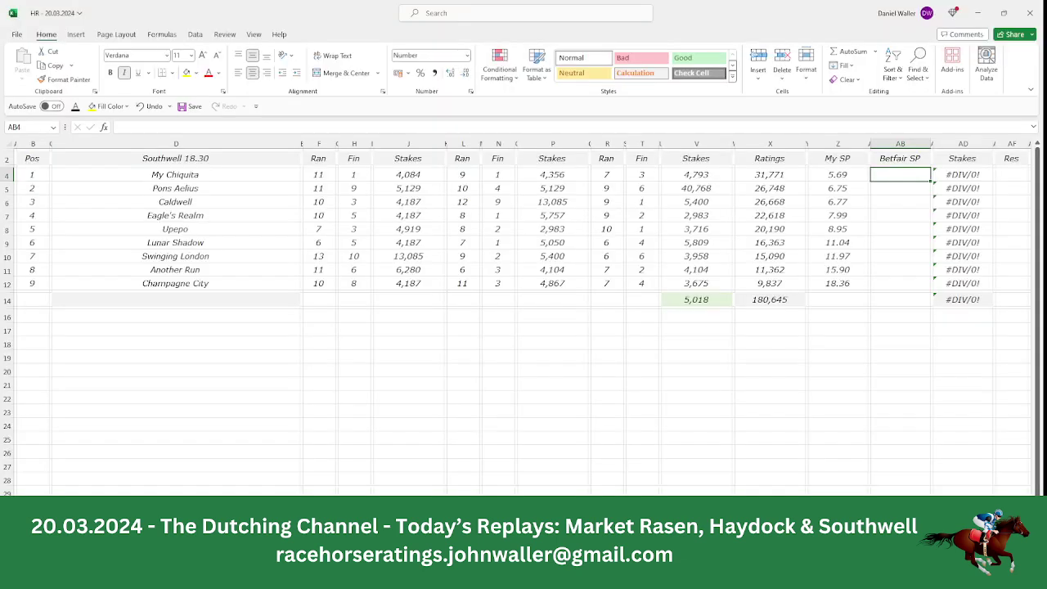
text(16)
key(ctrl+Return)
click(900, 188)
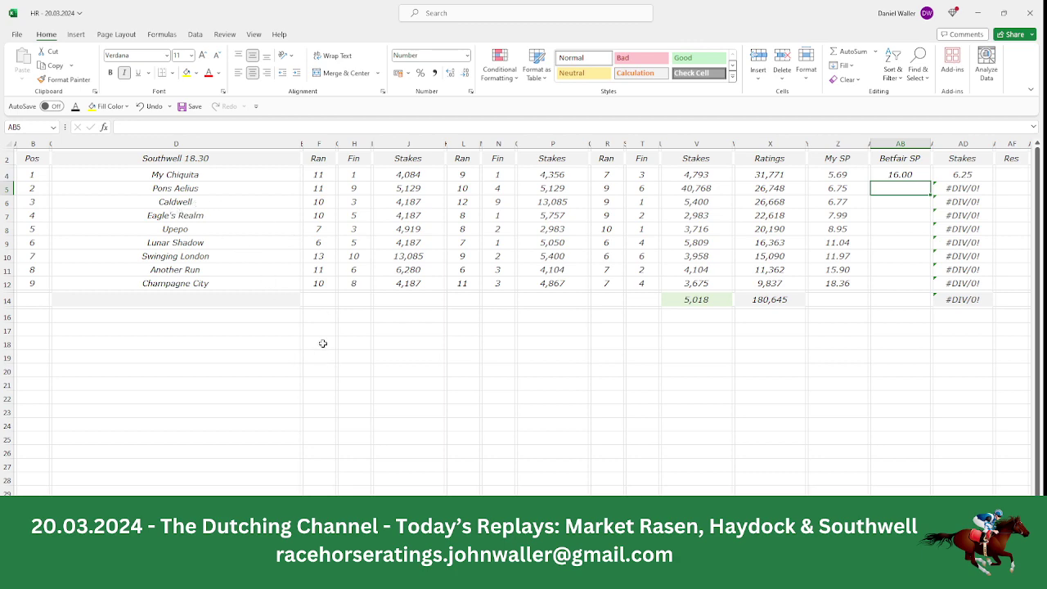
Check Pons Aelius's back odds on Matchbook and enter 6.4 as its Betfair SP in the workbook.
key(alt+Tab)
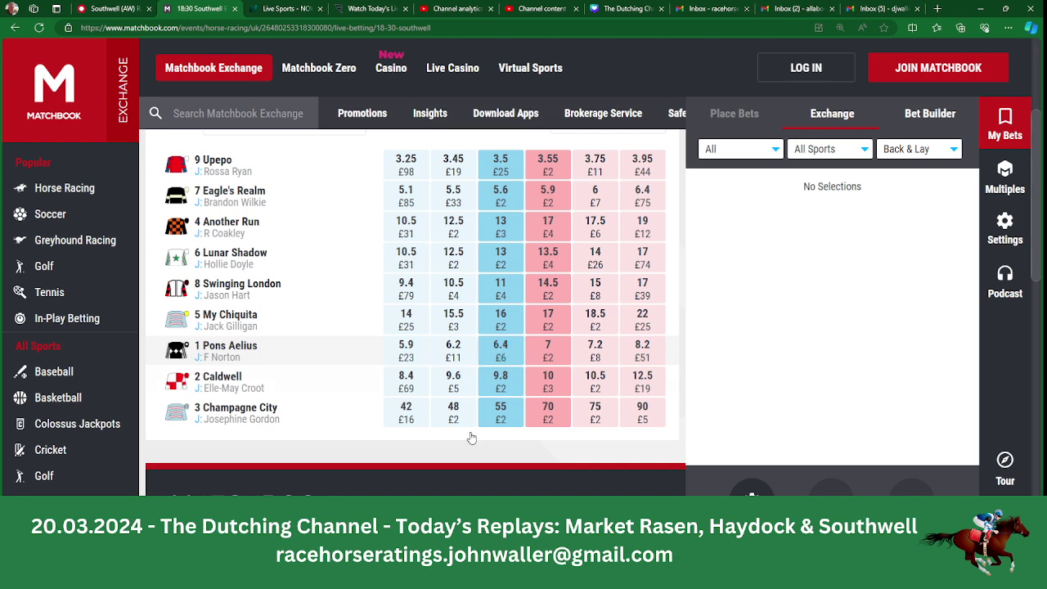
key(alt+Tab)
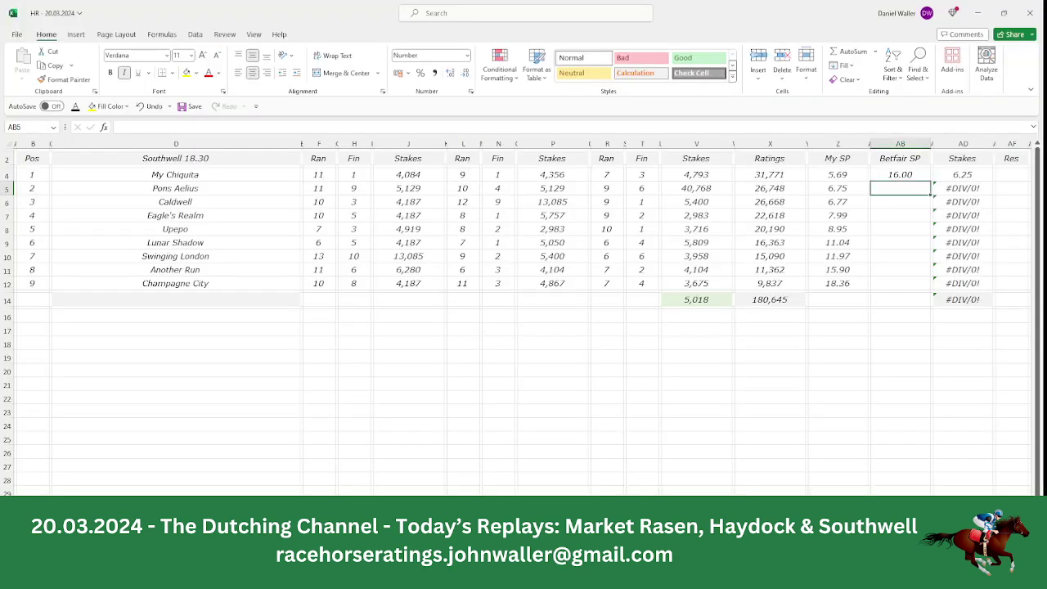
text(6.4)
key(Tab)
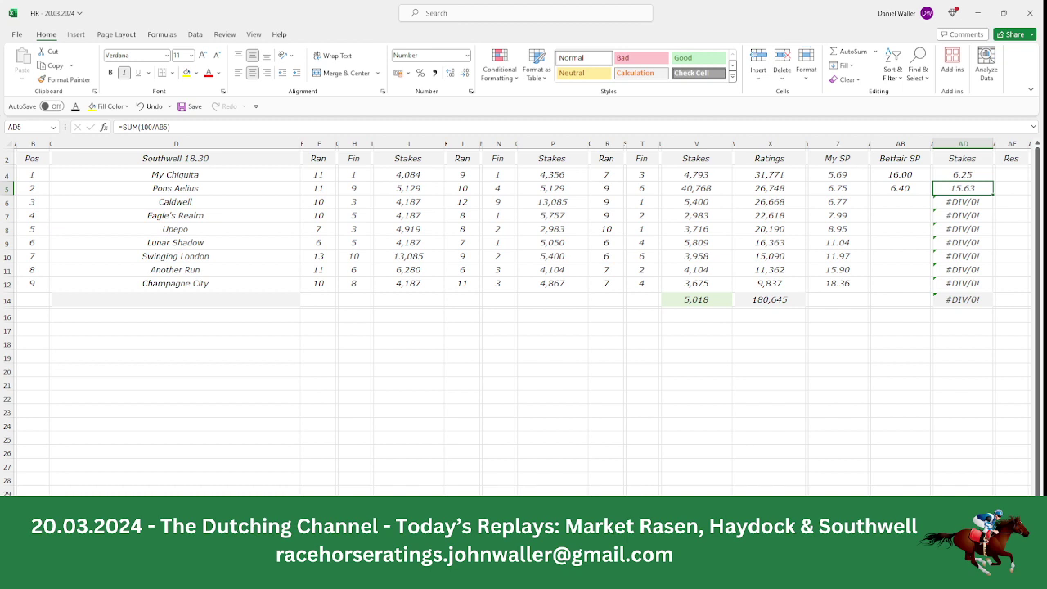
key(Down)
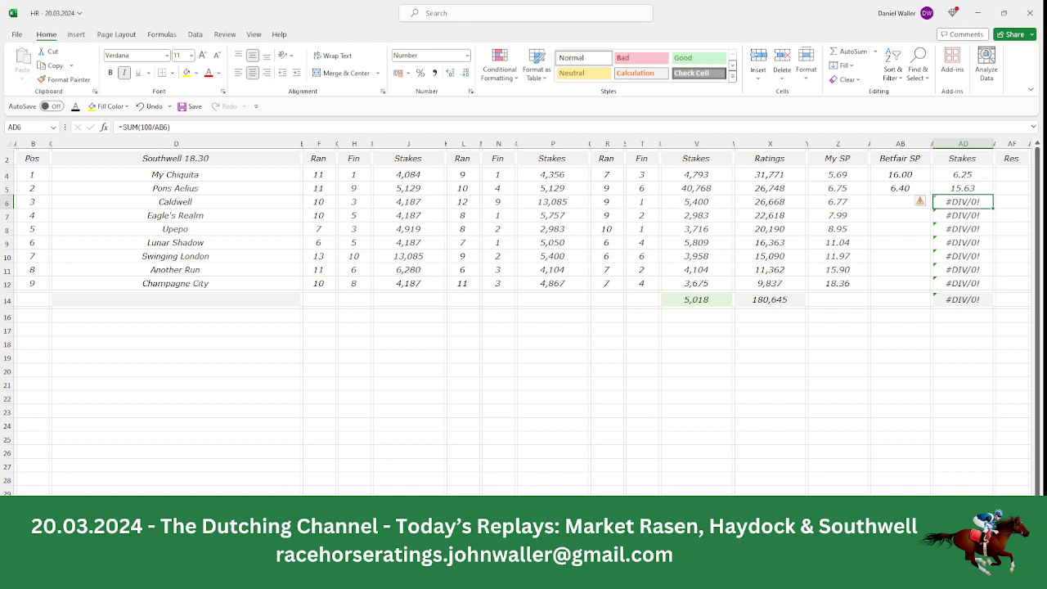
Look up Caldwell's back odds on Matchbook, enter 9.8 as its Betfair SP, and select the first three horses' stakes.
key(Left)
key(Left)
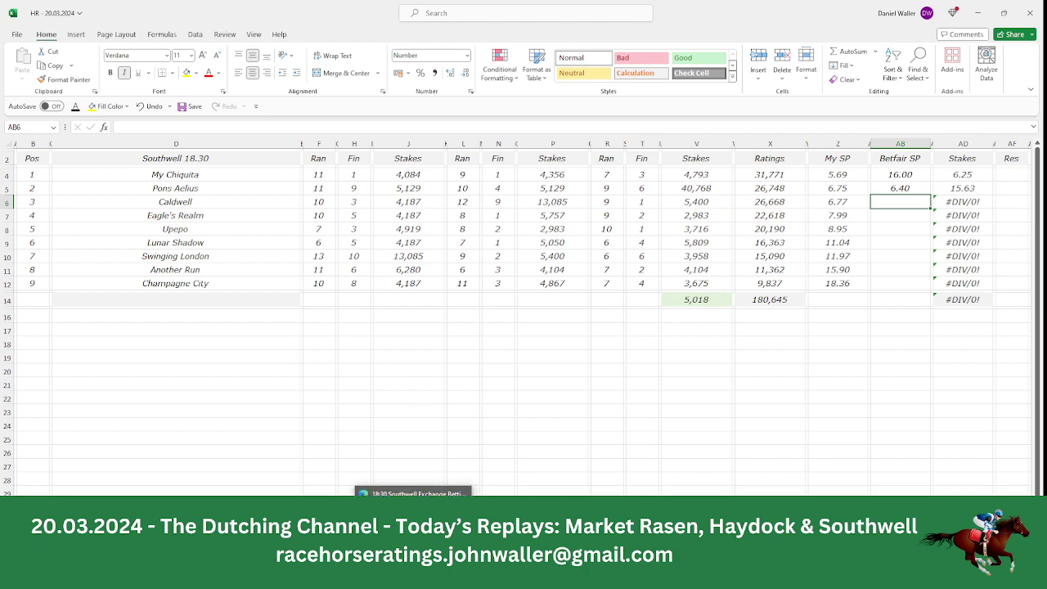
click(416, 573)
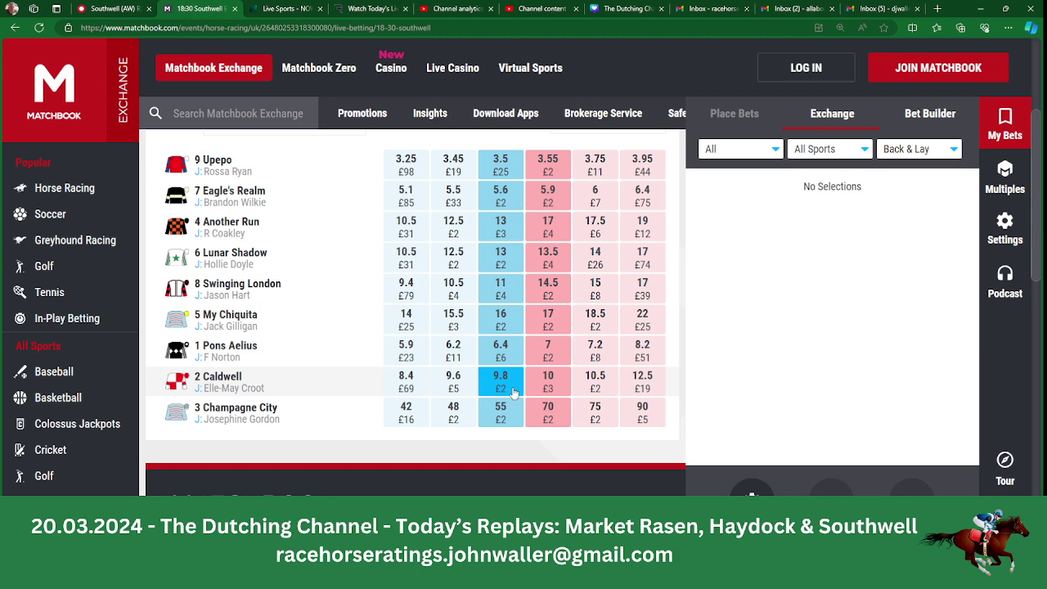
click(513, 573)
text(9)
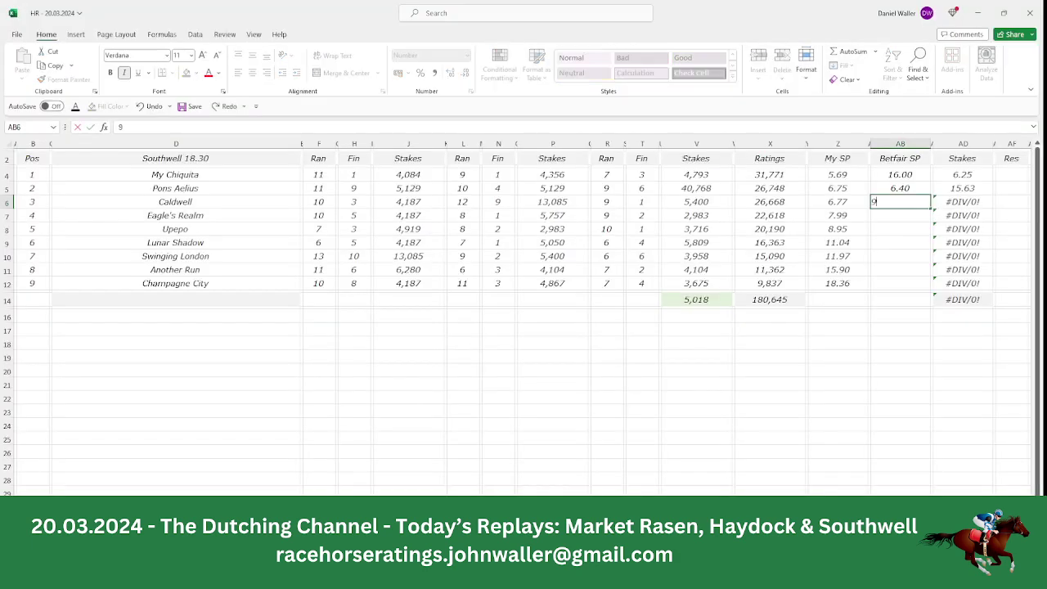
text(.8)
key(Tab)
key(Tab)
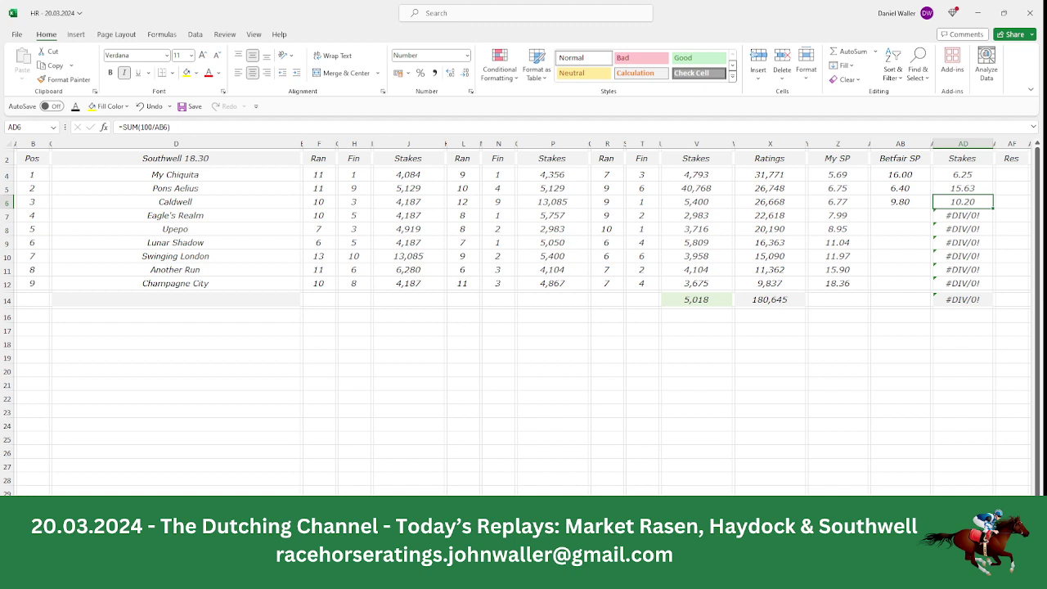
click(954, 178)
drag(954, 187, 951, 203)
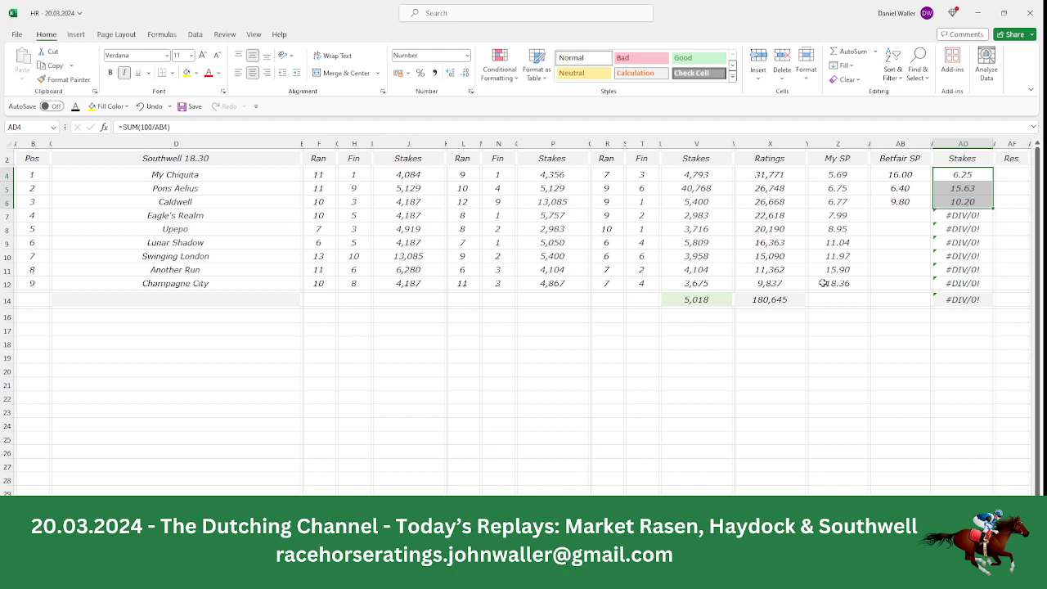
Check Eagle's Realm's back odds on Matchbook and enter 5.6 as its Betfair SP in the workbook.
click(887, 216)
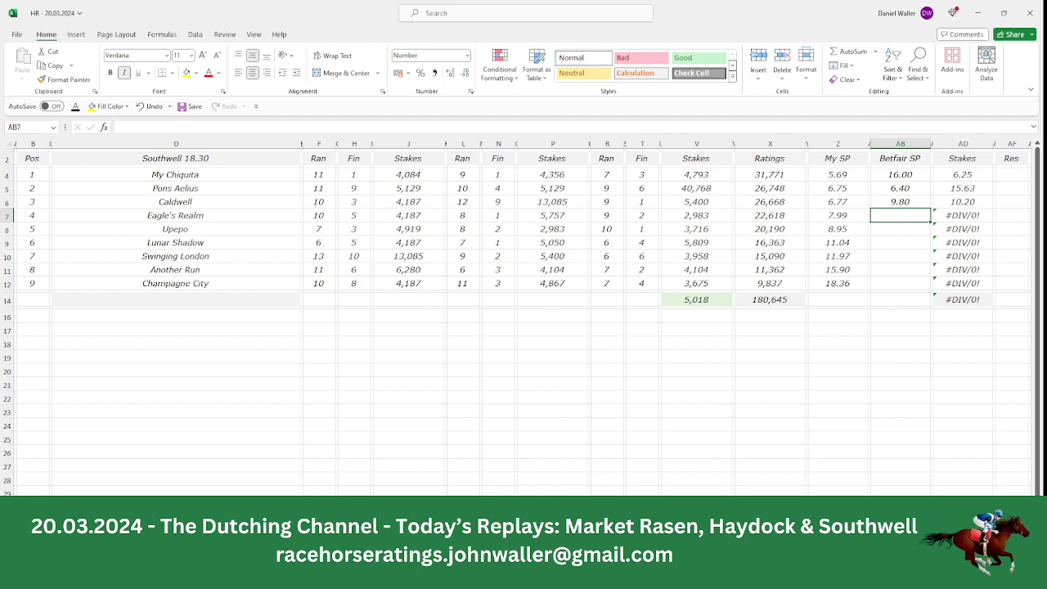
click(384, 573)
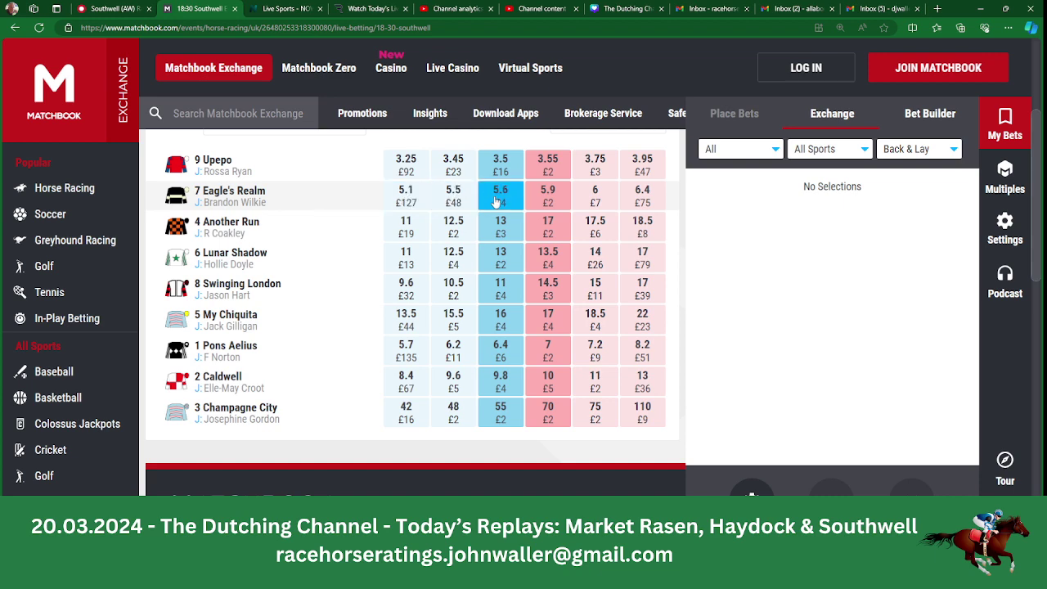
key(alt+Tab)
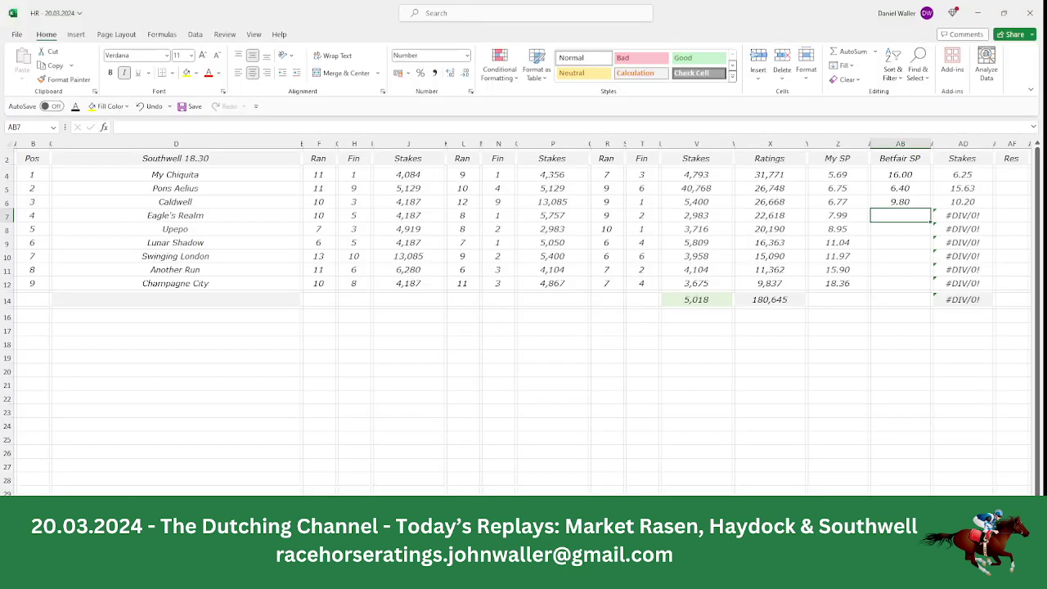
text(5.6)
key(Return)
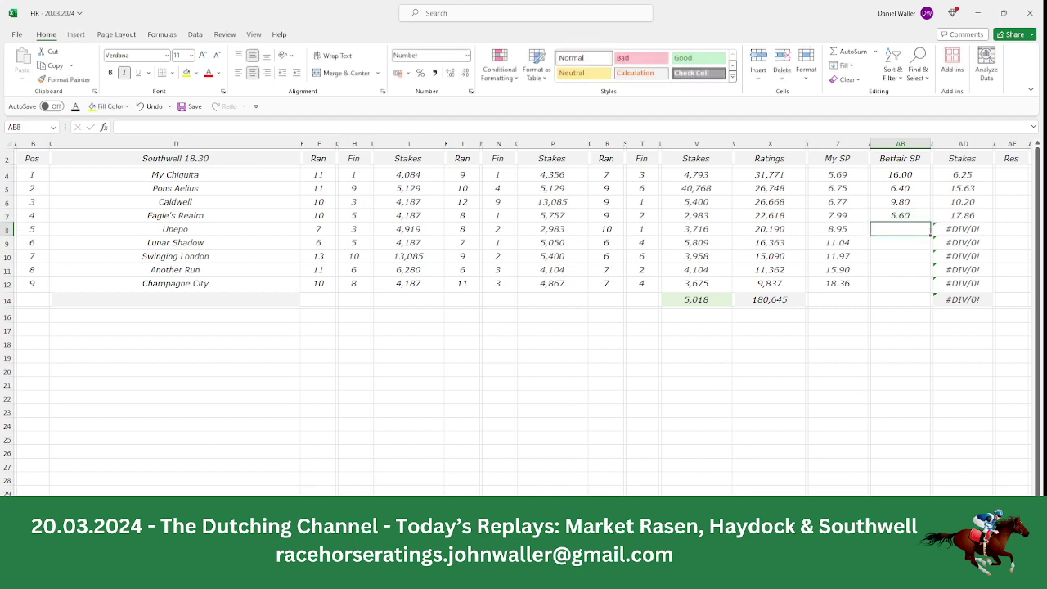
Select the first four horses' stakes to check their sum and enter 0.06 as Upepo's stake.
key(Up)
key(Right)
key(Right)
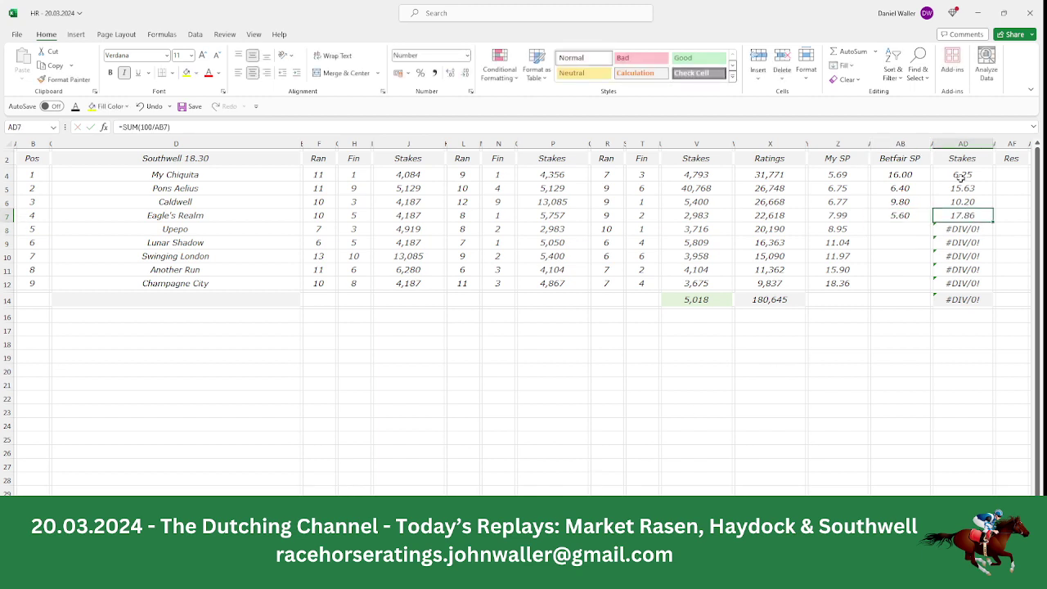
drag(961, 177, 960, 215)
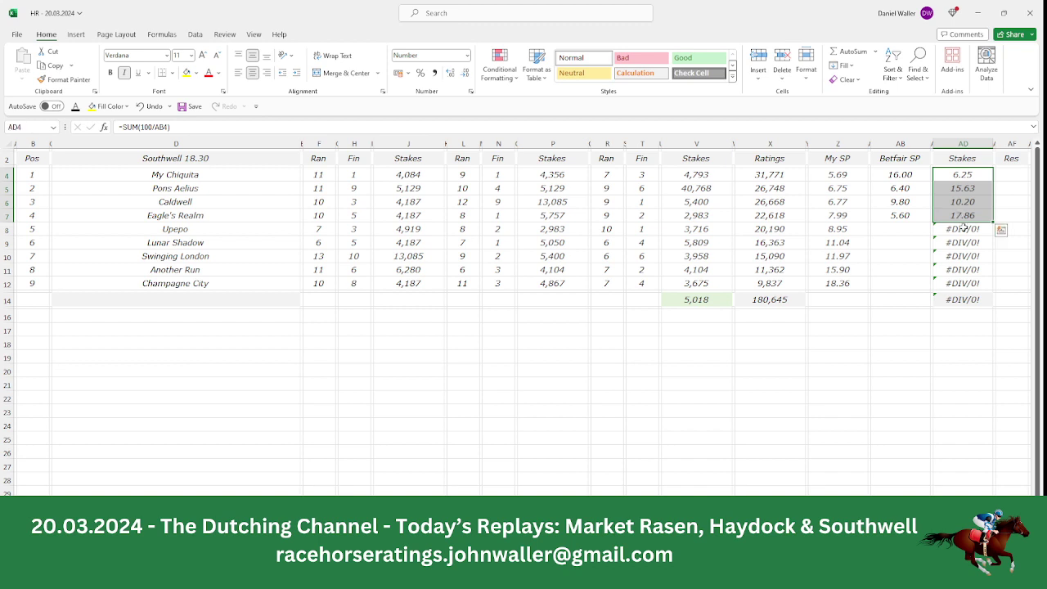
click(959, 230)
text(0.06)
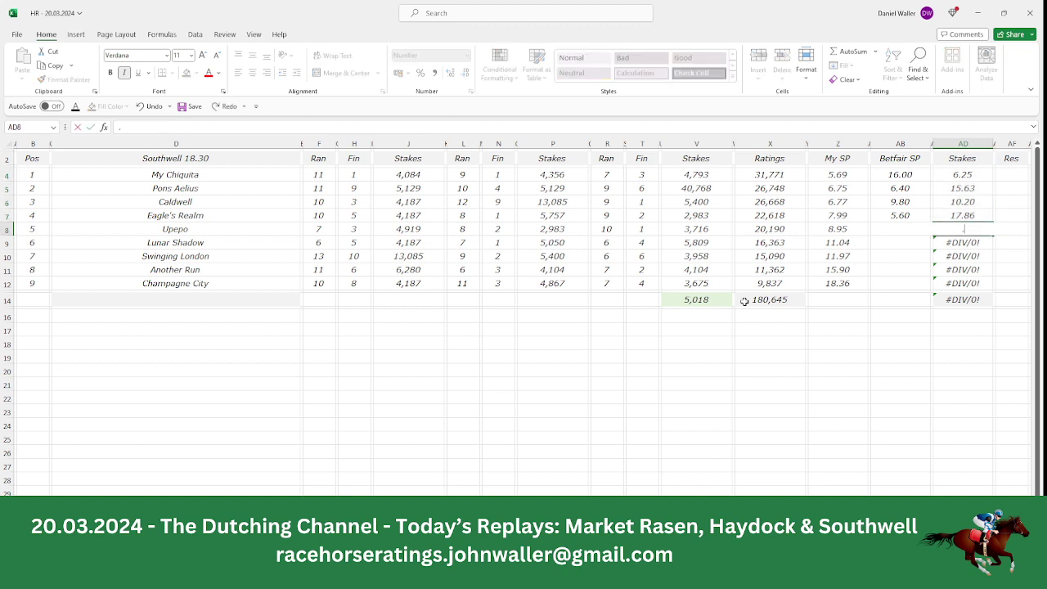
key(Return)
Clear the stake formulas of Lunar Shadow, Swinging London, Another Run and Champagne City.
key(BackSpace)
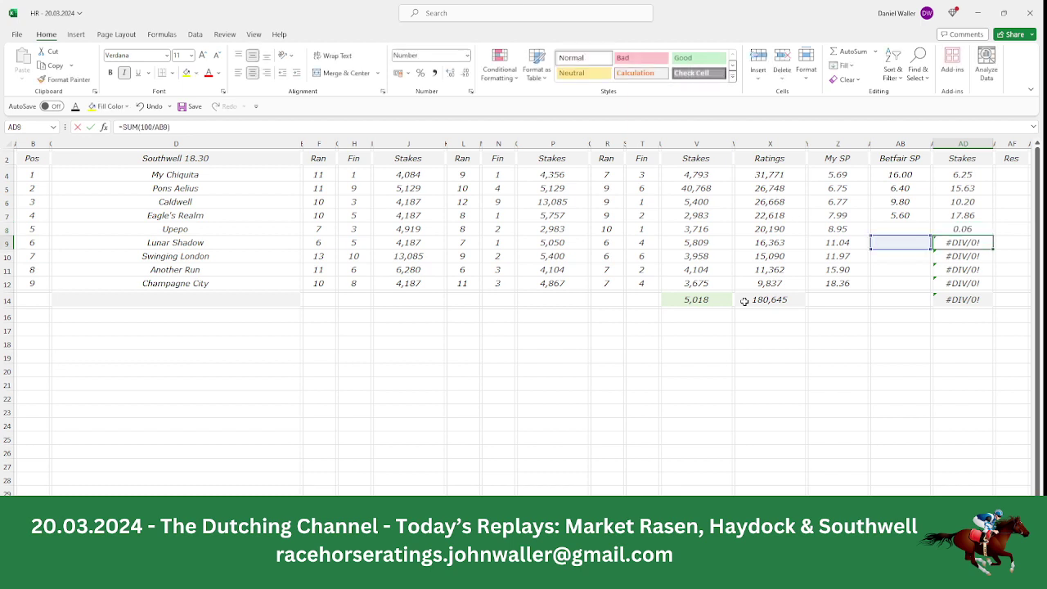
key(Return)
key(BackSpace)
key(Return)
key(BackSpace)
key(Return)
key(BackSpace)
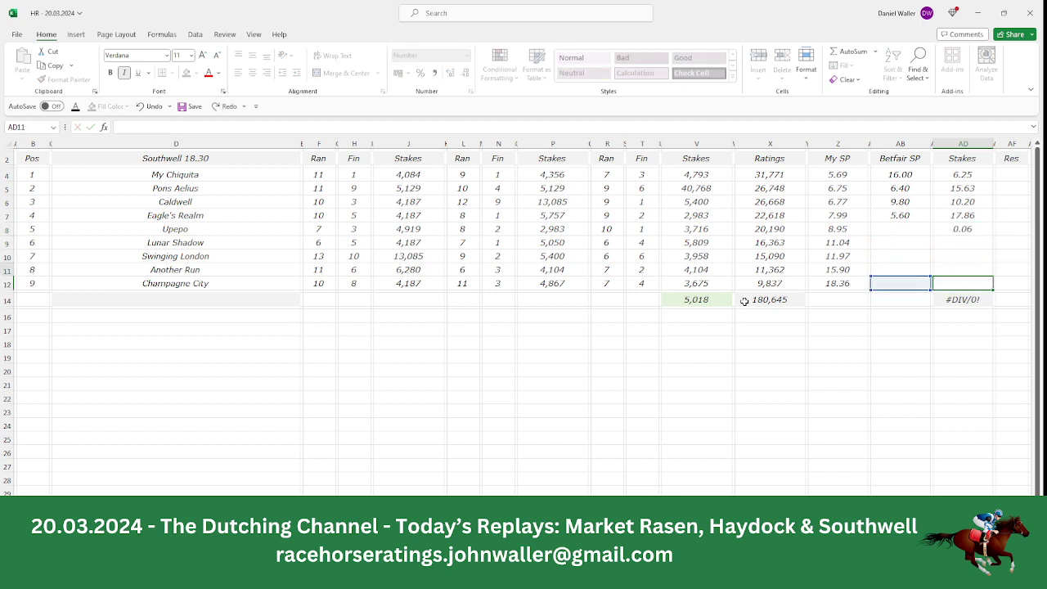
Check Upepo's back odds on Matchbook and enter 3.5 as its Betfair SP in the workbook.
key(Up)
key(Up)
key(Up)
key(Up)
key(Left)
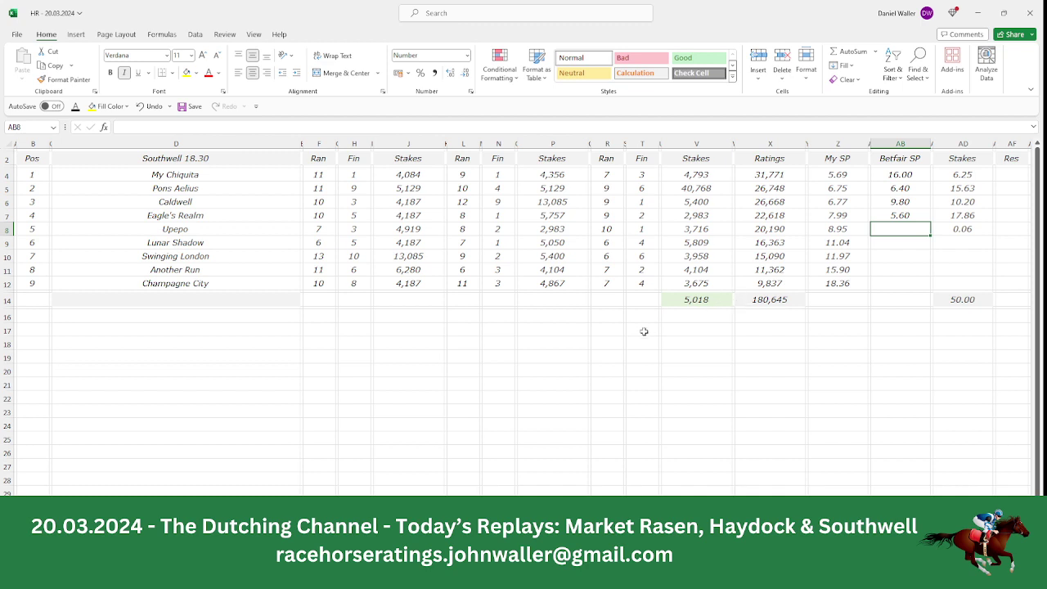
key(alt+Tab)
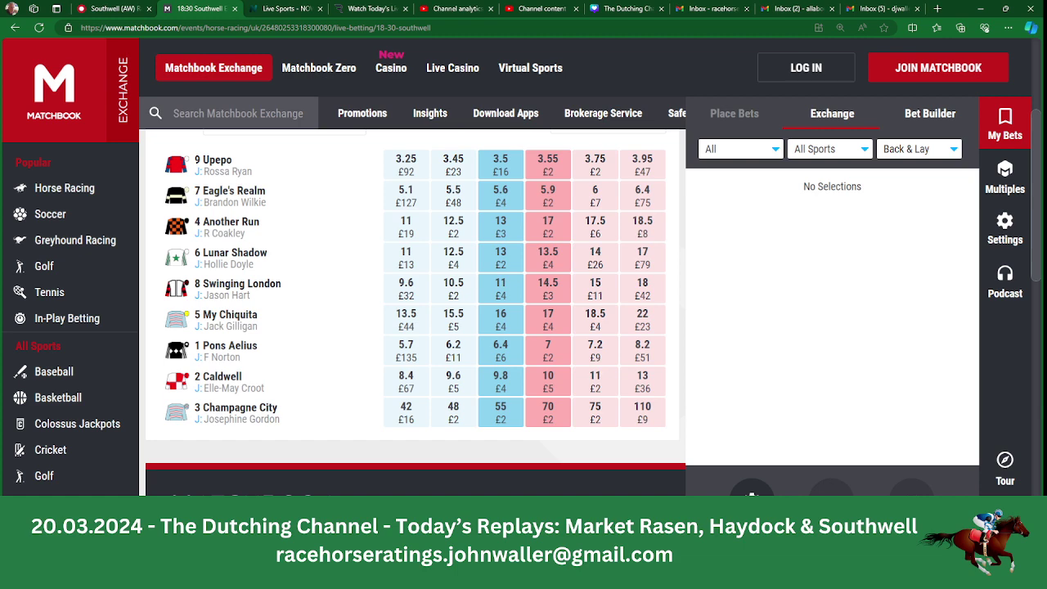
key(alt+Tab)
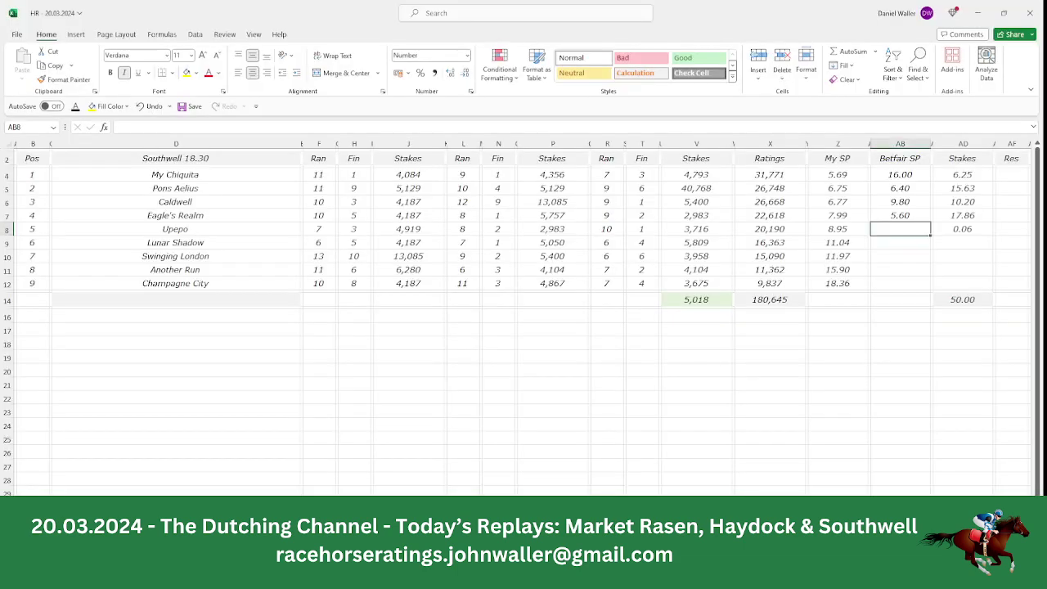
text(3.5)
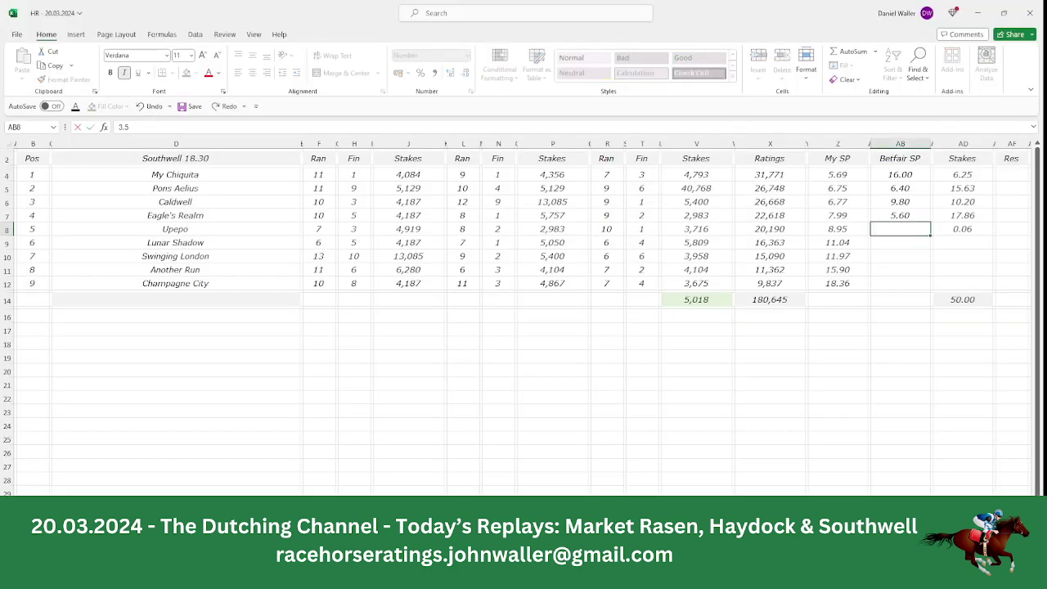
key(Tab)
Check the total in the Stakes column and go back up to Upepo's Betfair SP cell.
key(Down)
key(Down)
key(Down)
key(Down)
key(Down)
key(Down)
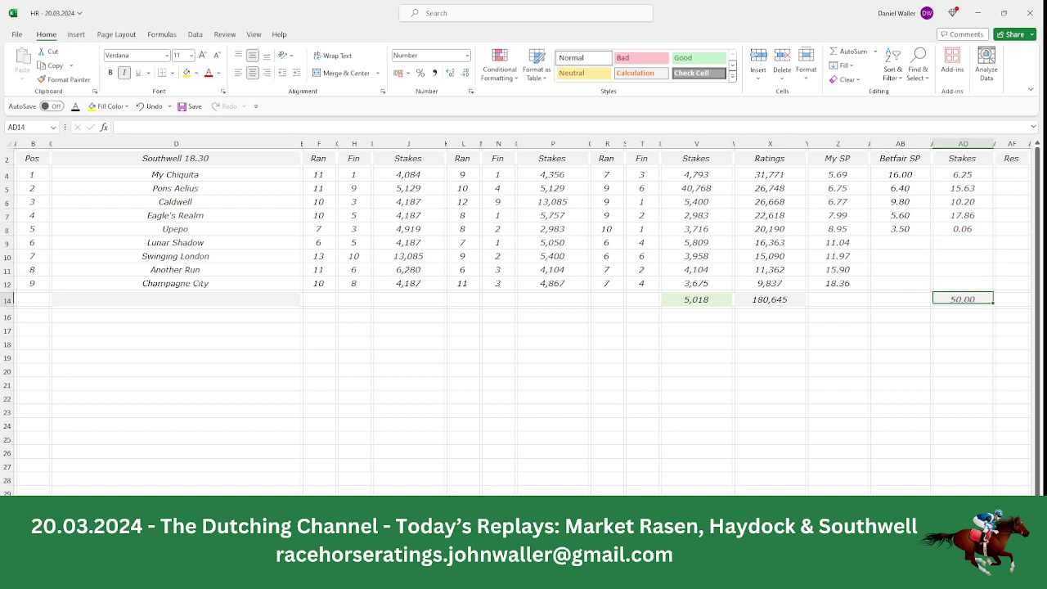
key(Up)
key(Up)
key(Up)
key(Up)
key(Up)
key(Up)
key(Up)
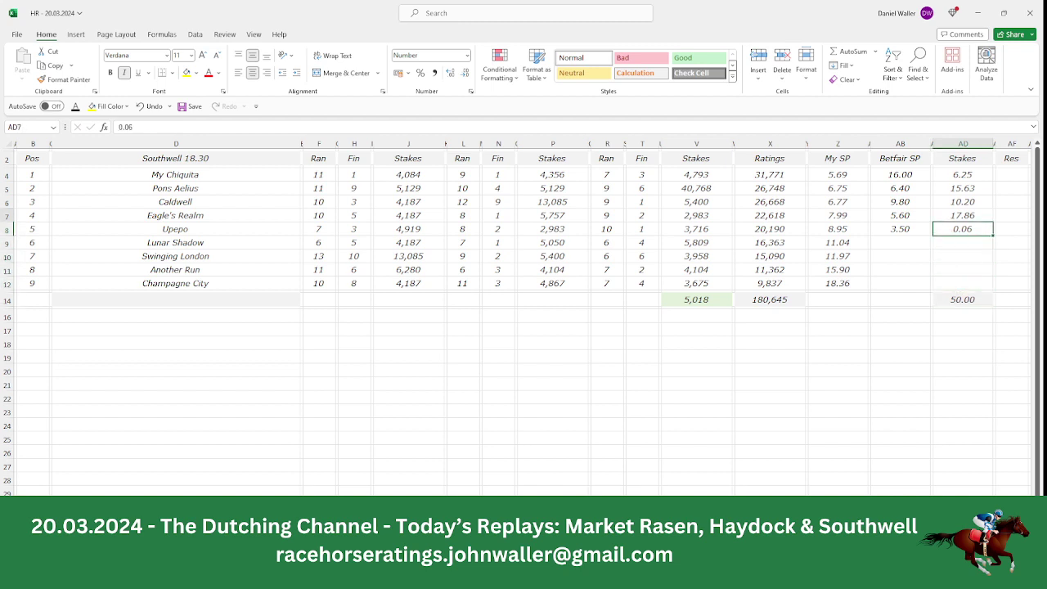
key(Down)
key(Left)
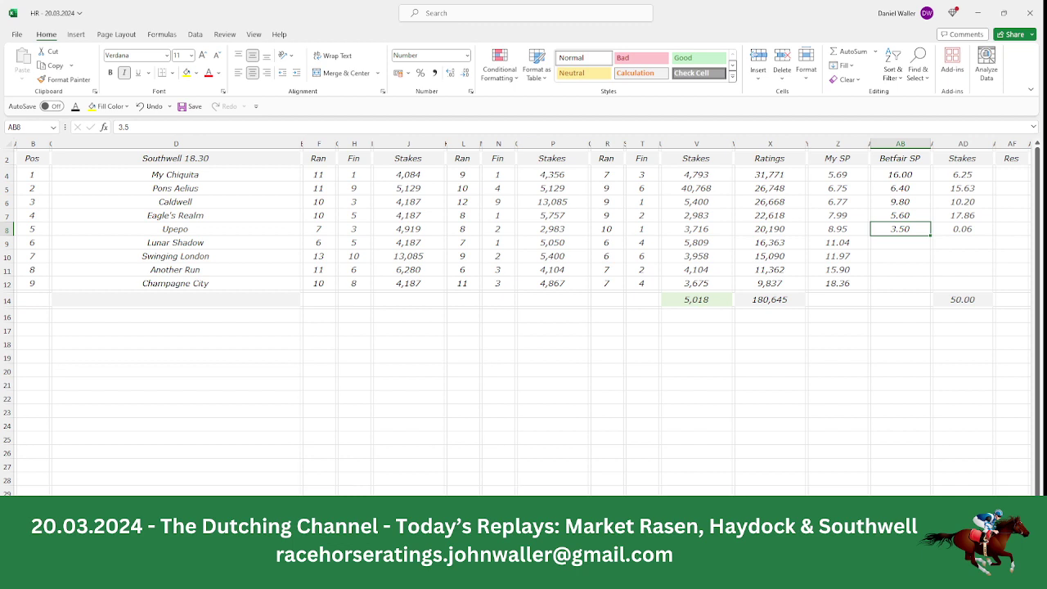
Go to the horse names of the Southwell 18.30 sheet and review the selections from My Chiquita down to Eagle's Realm.
key(Up)
key(Up)
key(Up)
key(Up)
key(Left)
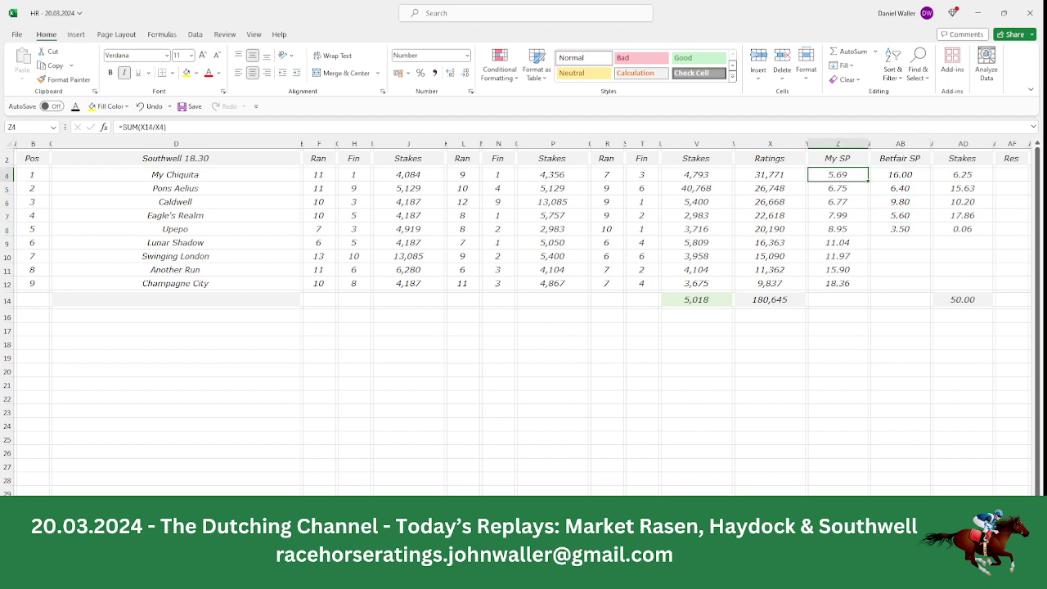
key(Left)
key(Left)
key(Left)
key(Left)
key(Left)
key(Left)
key(Left)
key(Left)
key(Left)
key(Left)
key(Left)
key(Left)
key(Left)
key(Left)
key(Left)
key(Left)
key(Left)
key(Left)
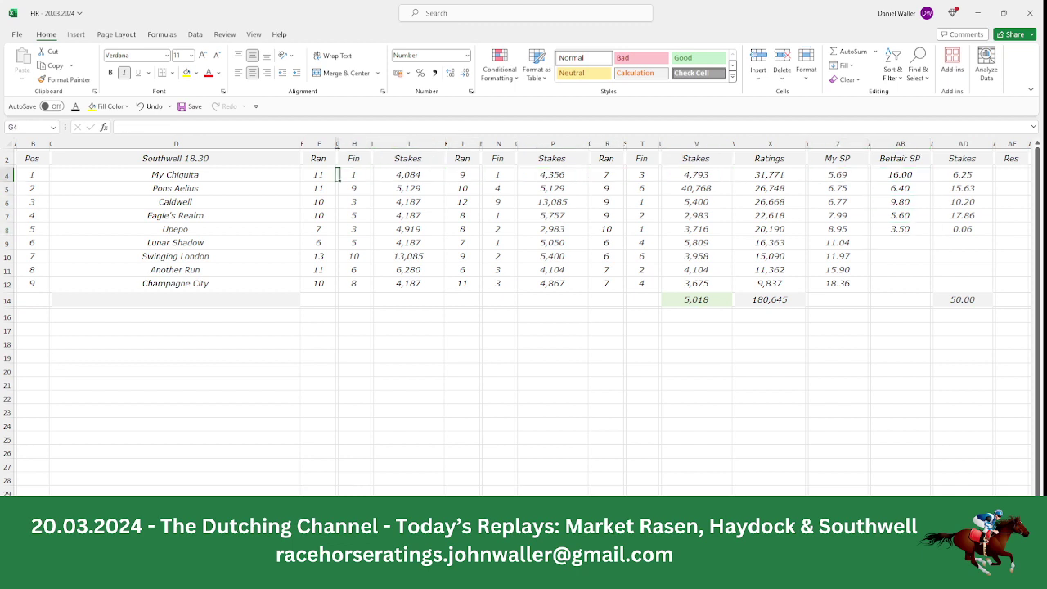
key(Left)
key(Left)
key(Left)
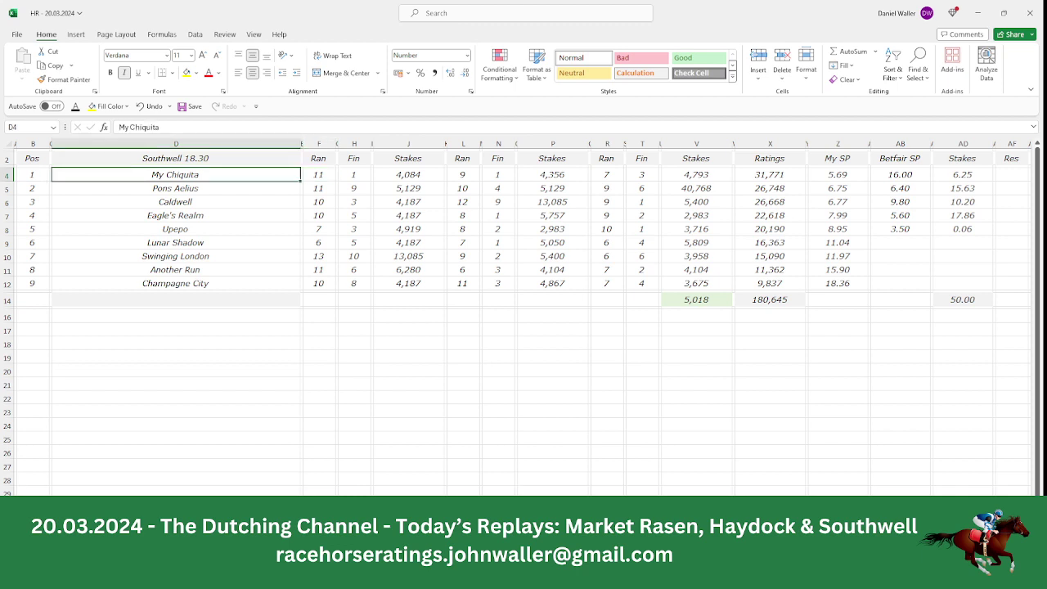
key(Down)
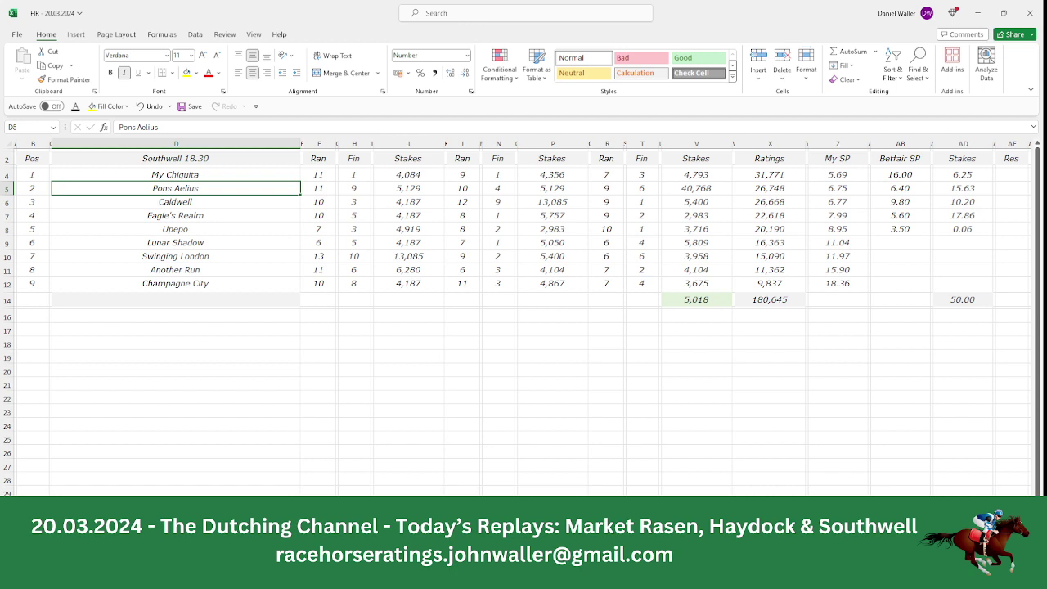
key(Down)
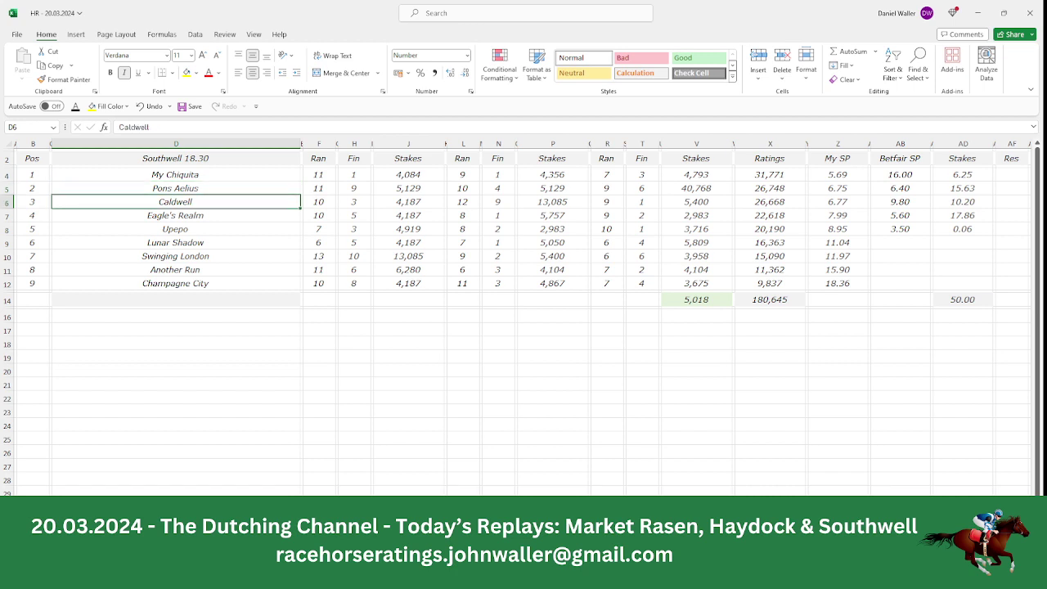
key(Down)
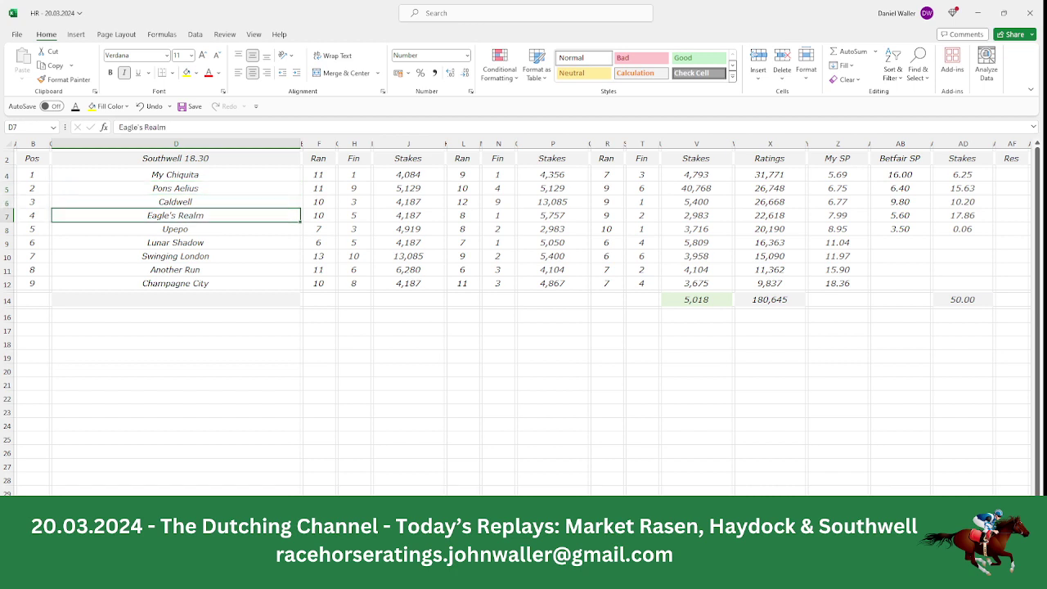
Save the workbook with the Pos header cell selected and bring up the Southwell 7:00 racecard on Racing Post.
click(32, 157)
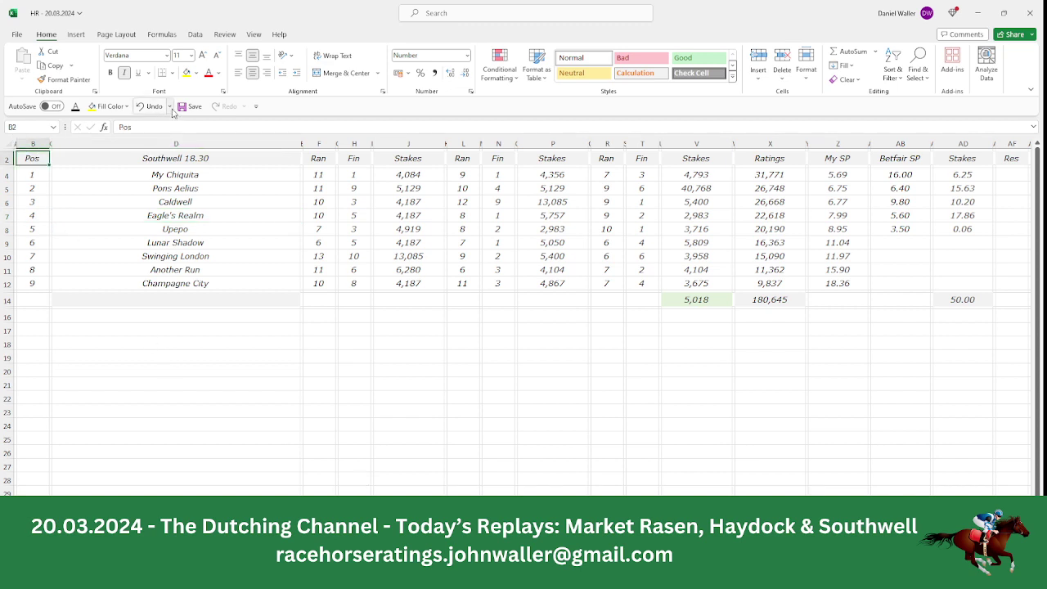
click(182, 108)
click(375, 572)
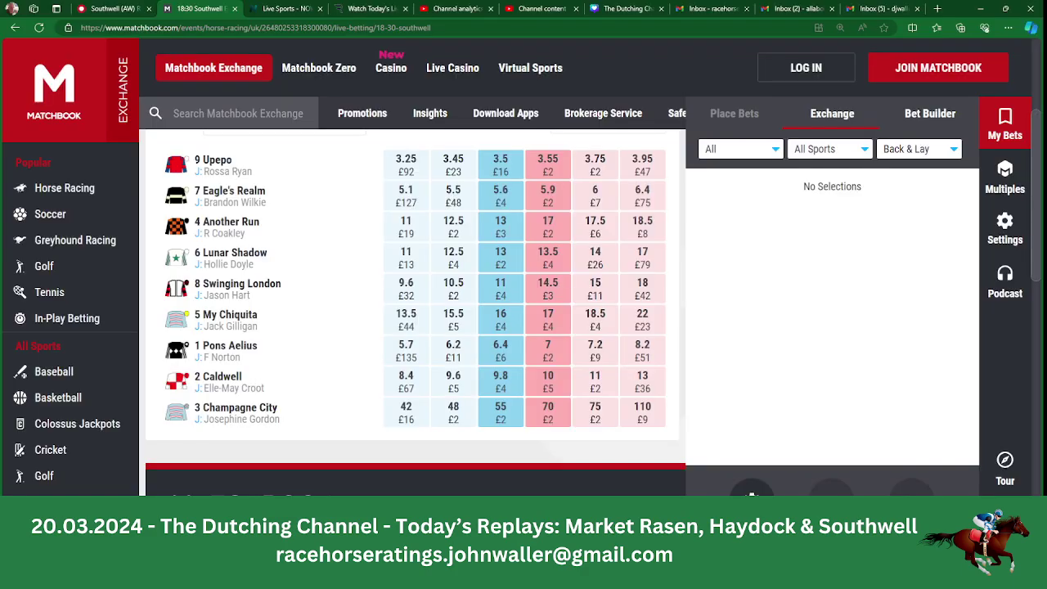
click(103, 9)
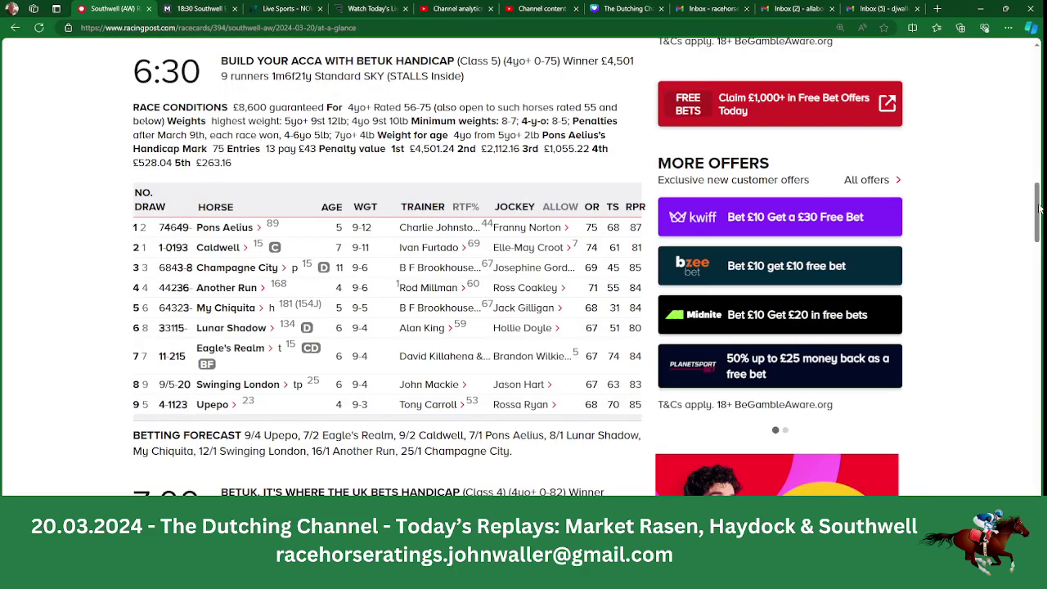
drag(1041, 209, 1041, 258)
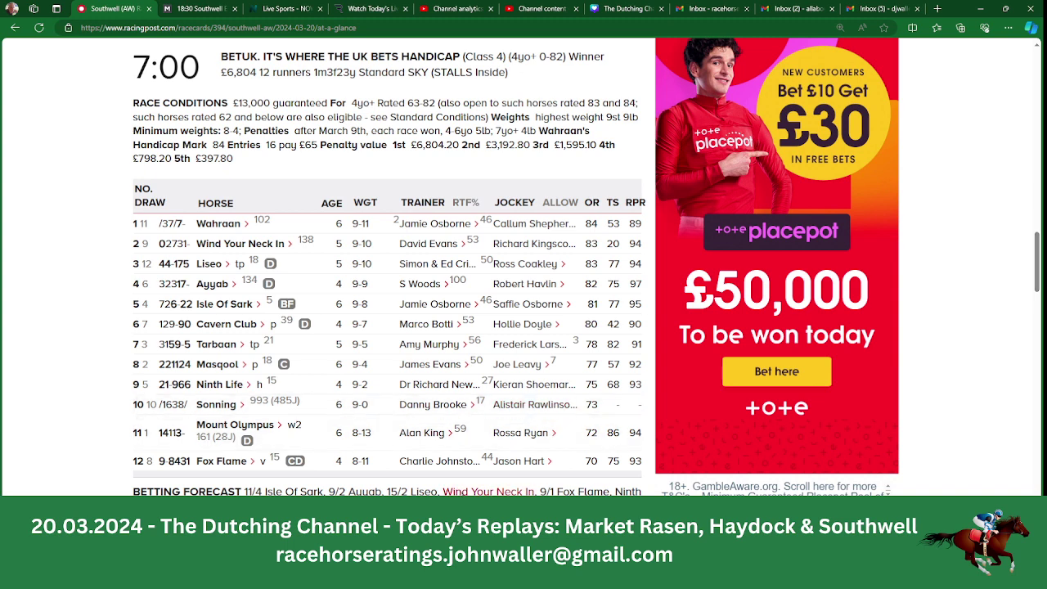
Switch back to the Excel workbook, open the Southwell 19.00 sheet and select Ayyab's Betfair SP cell.
click(448, 573)
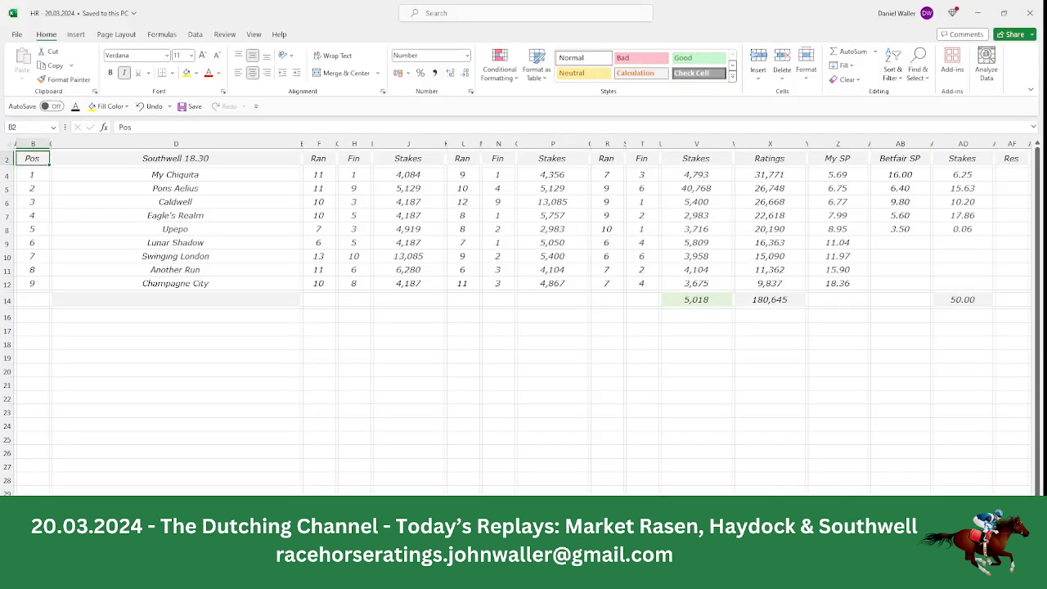
key(ctrl+Page_Down)
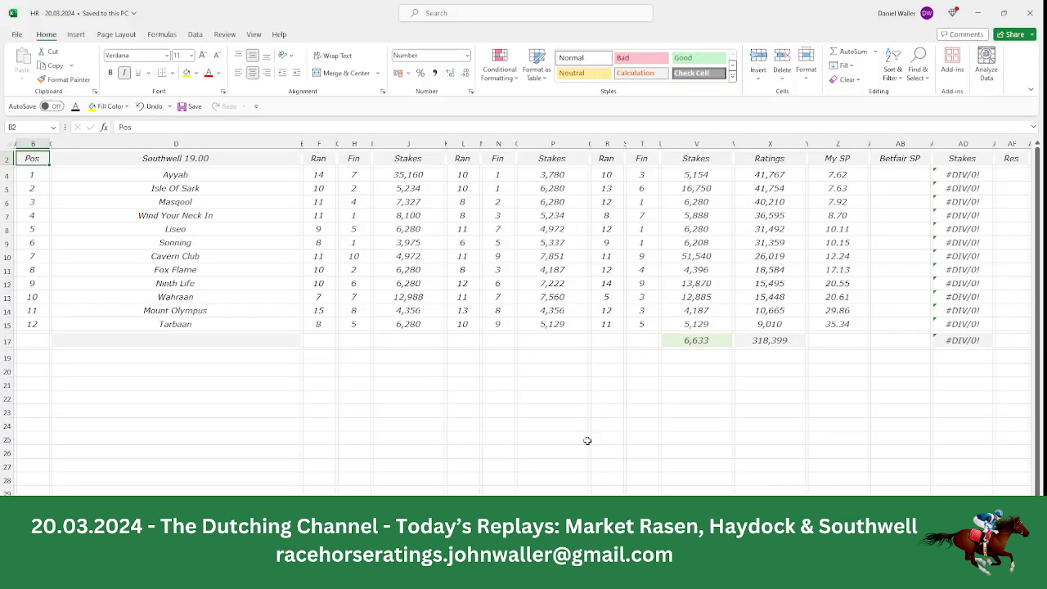
click(225, 177)
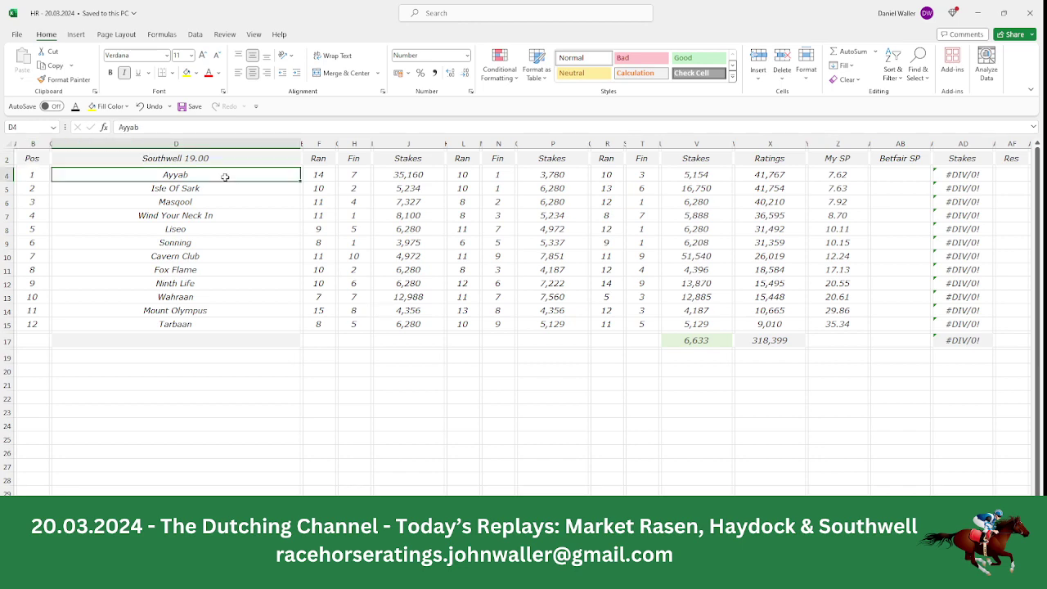
click(892, 176)
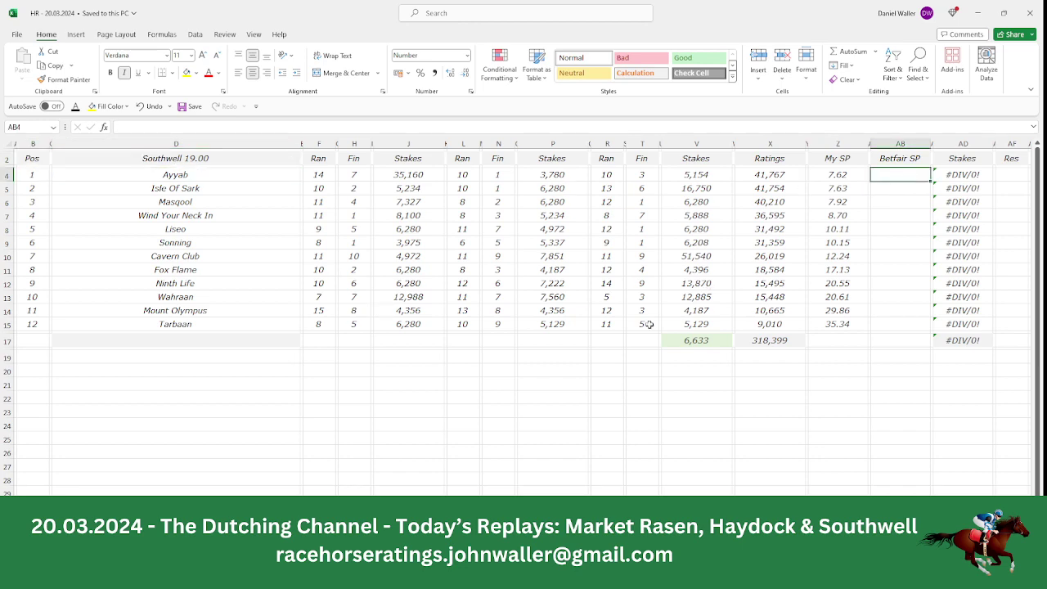
Open the 19:00 Southwell win market on Matchbook and review the runners' back odds.
key(alt+Tab)
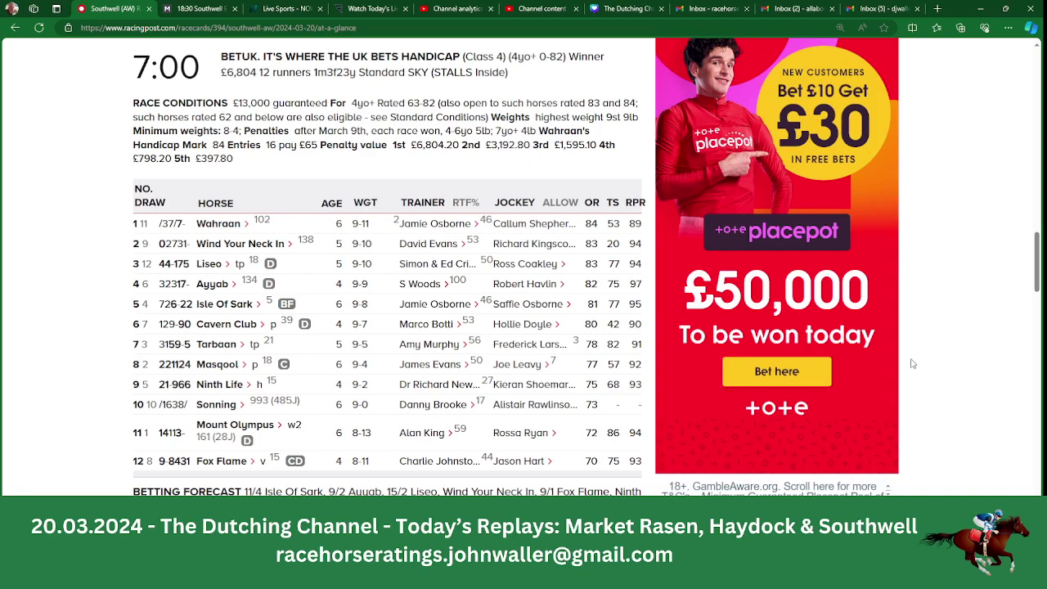
scroll(1036, 270, up, 8)
scroll(775, 109, down, 3)
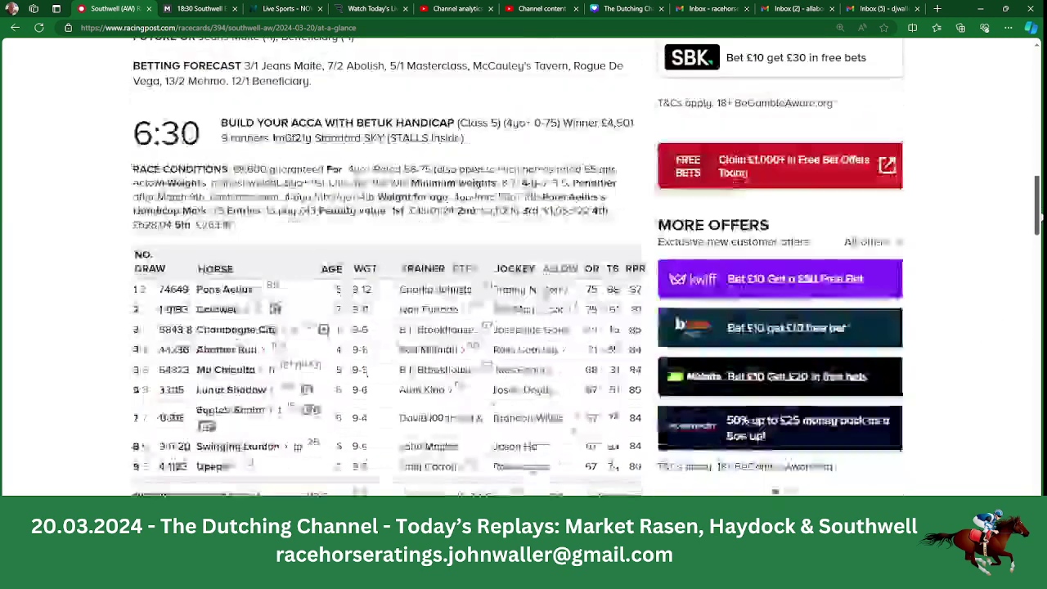
click(202, 9)
scroll(1037, 141, up, 1)
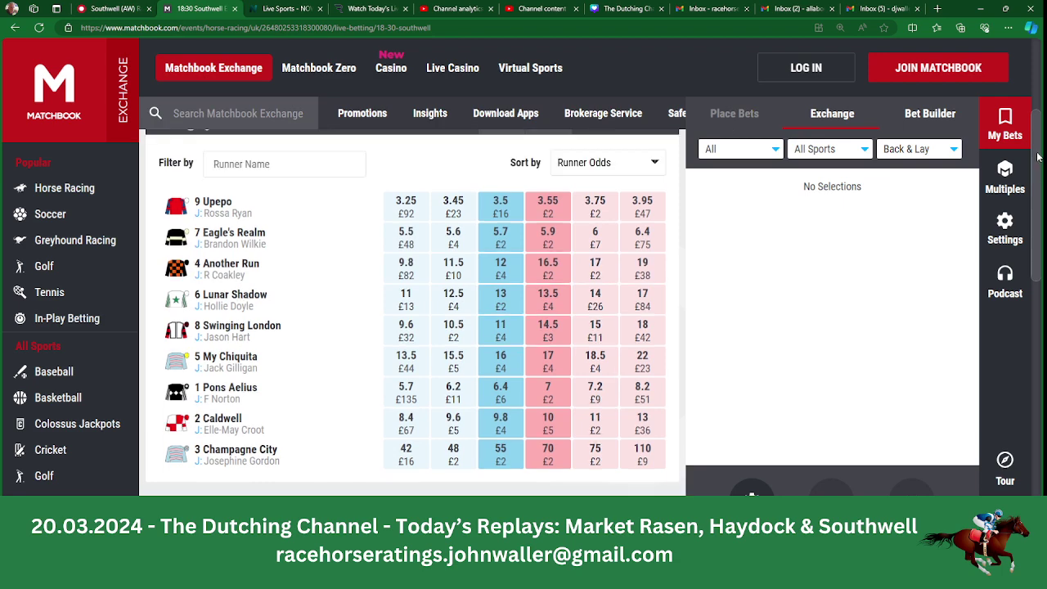
scroll(1037, 141, up, 1)
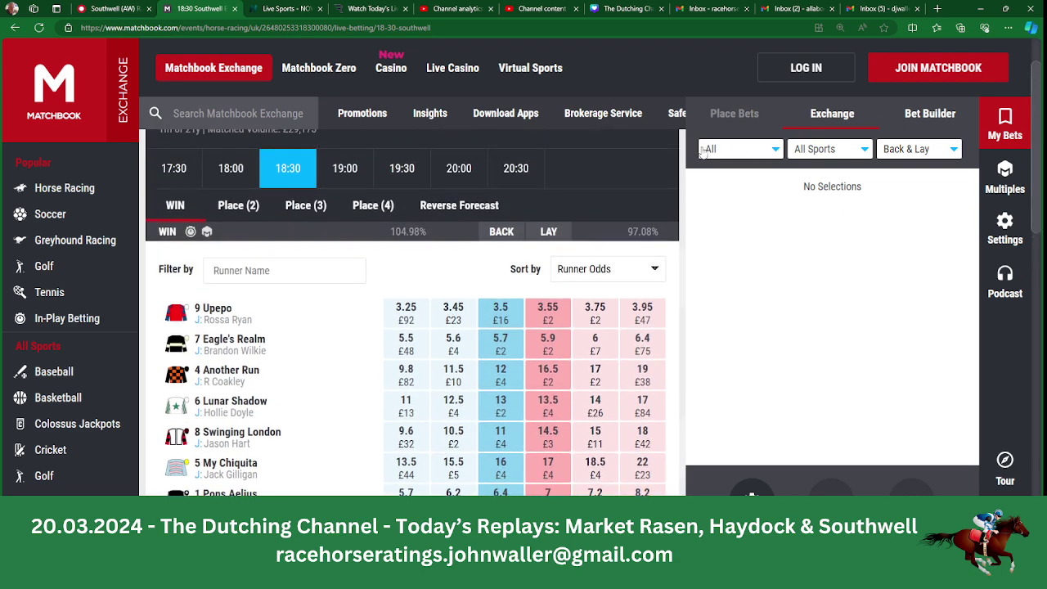
click(354, 164)
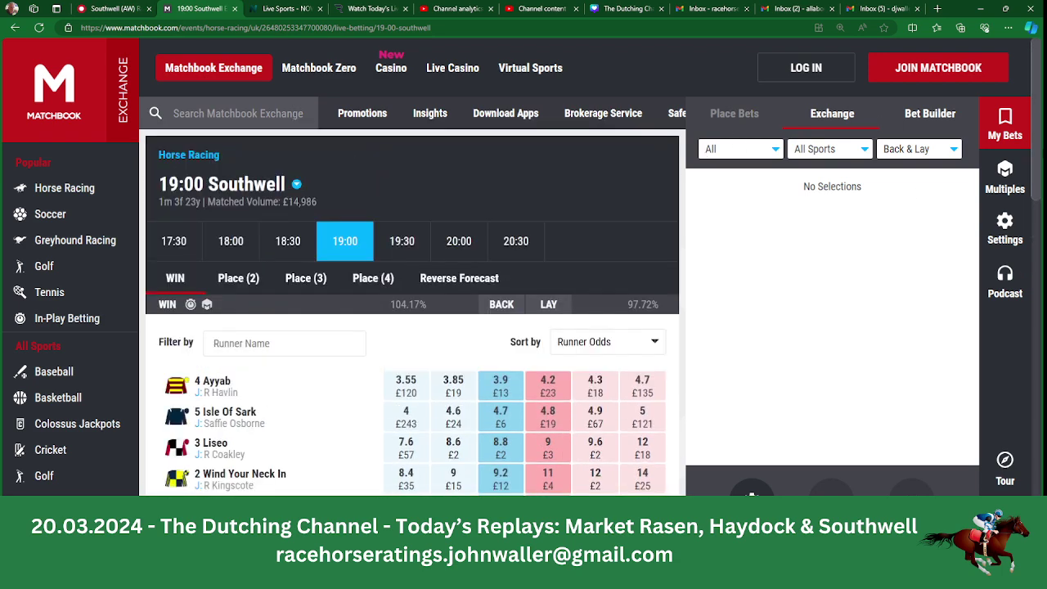
scroll(414, 327, down, 3)
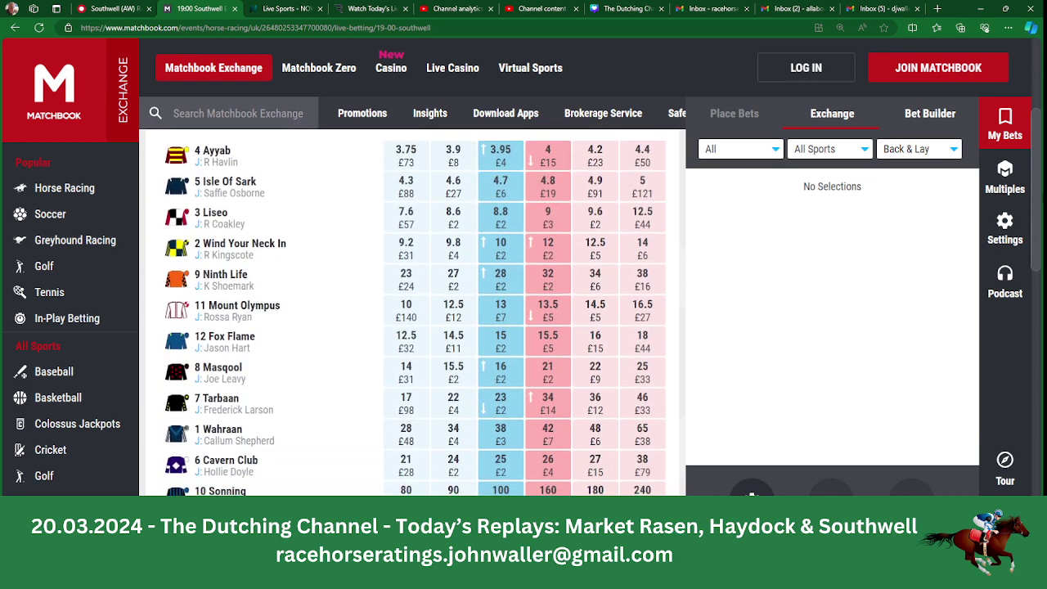
scroll(1041, 174, up, 1)
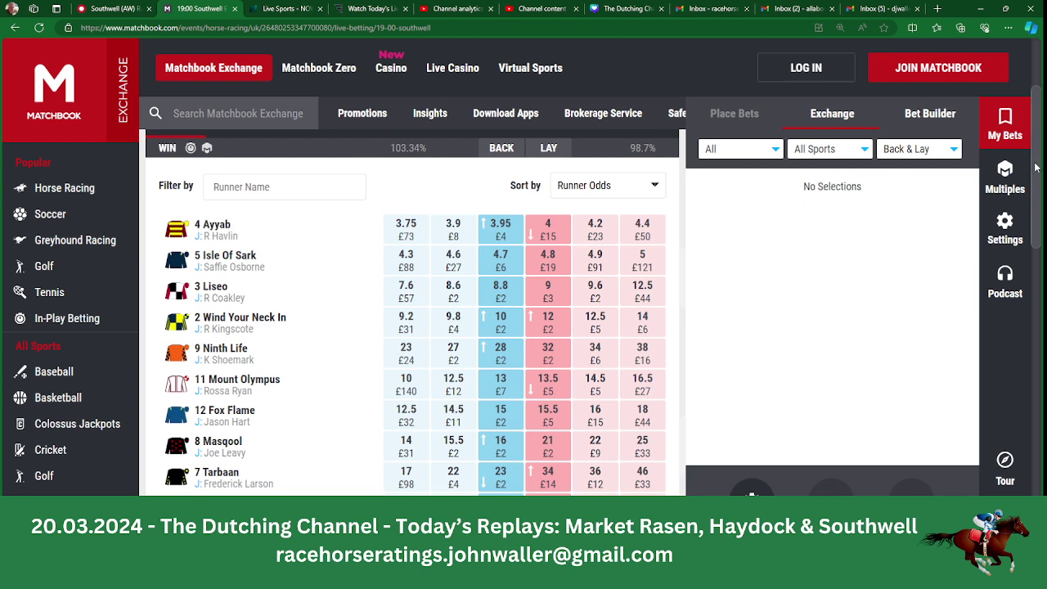
scroll(1039, 168, down, 1)
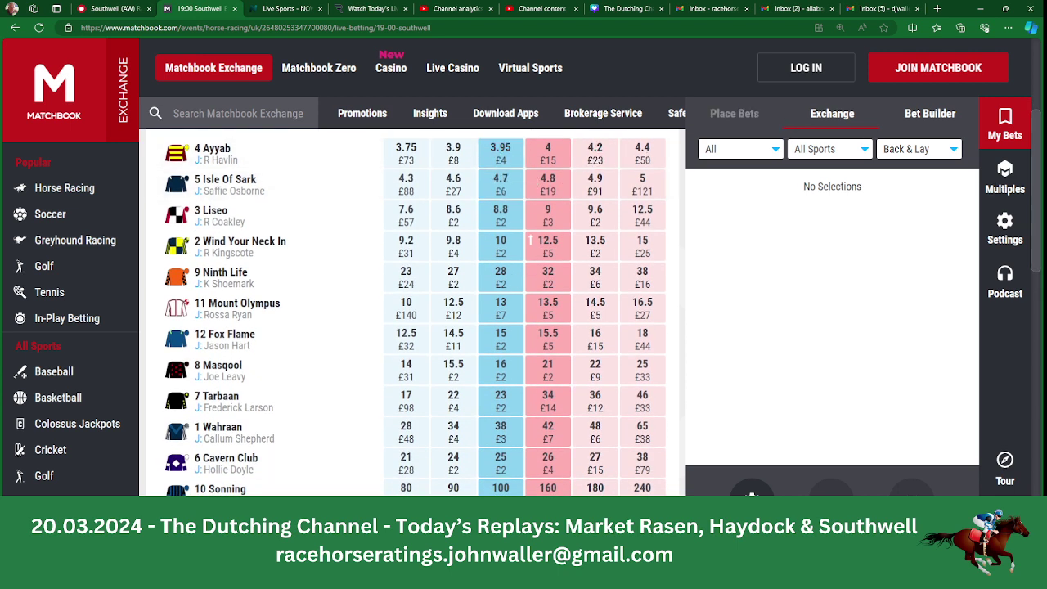
Enter 3.95 as Ayyab's Betfair SP in the Excel workbook.
key(alt+Tab)
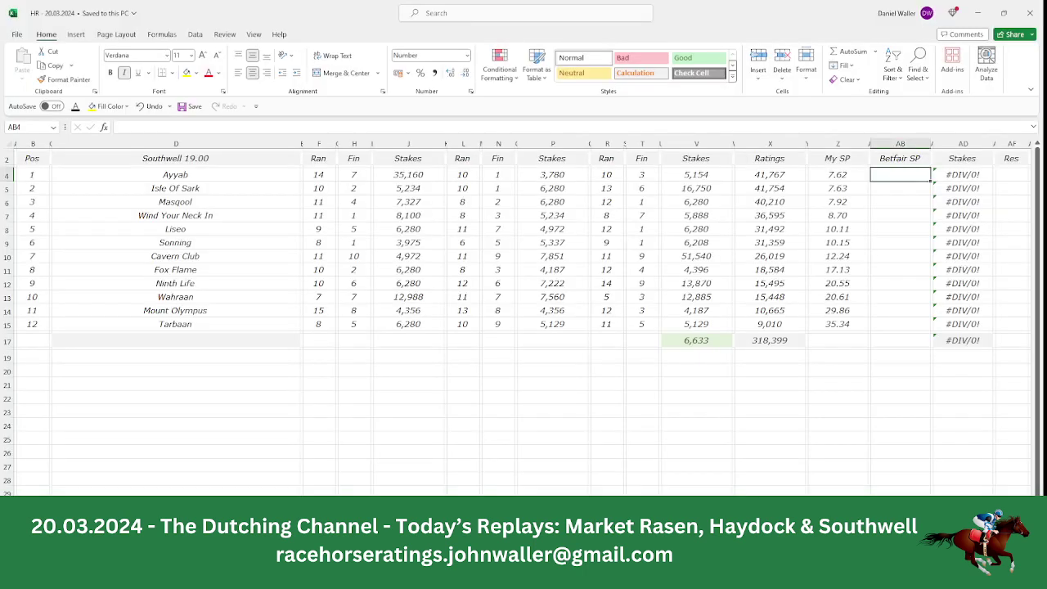
text(3.95)
key(Tab)
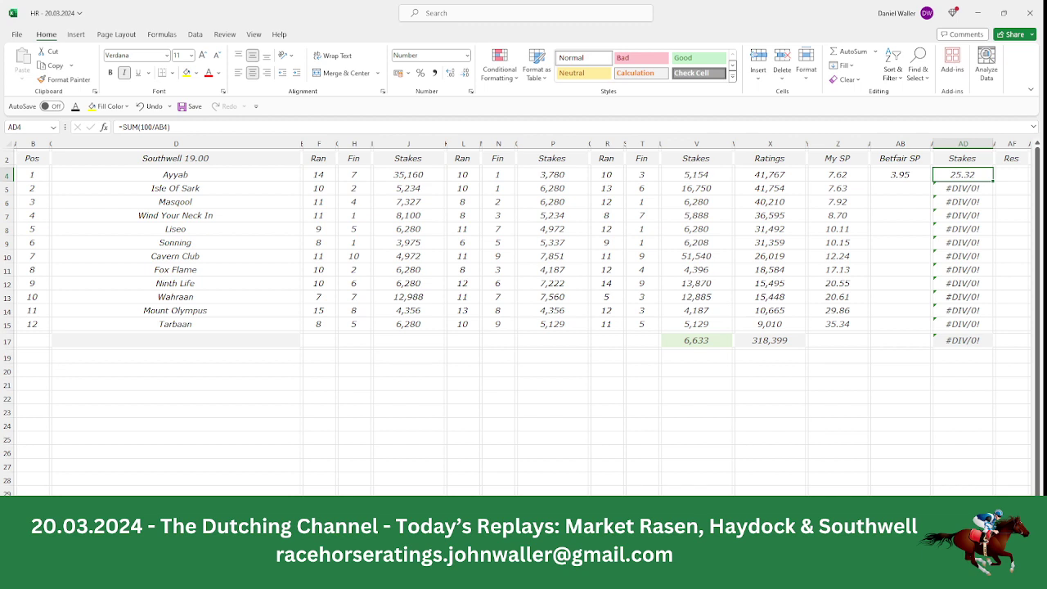
Enter Isle Of Sark's Matchbook back odds of 4.7 as its Betfair SP and select the first two stakes to check their sum.
key(Down)
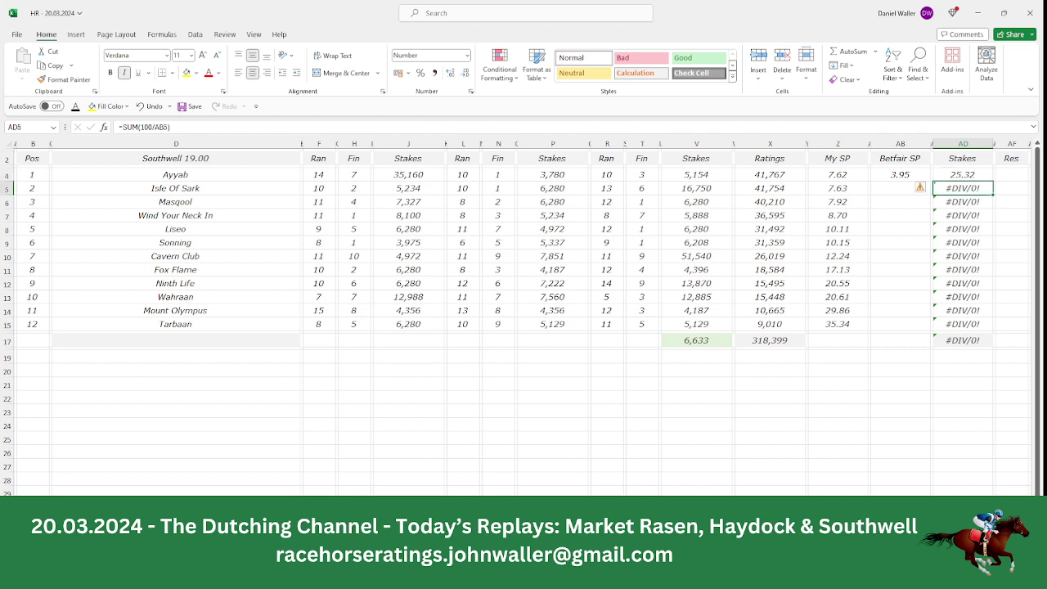
key(Left)
key(Left)
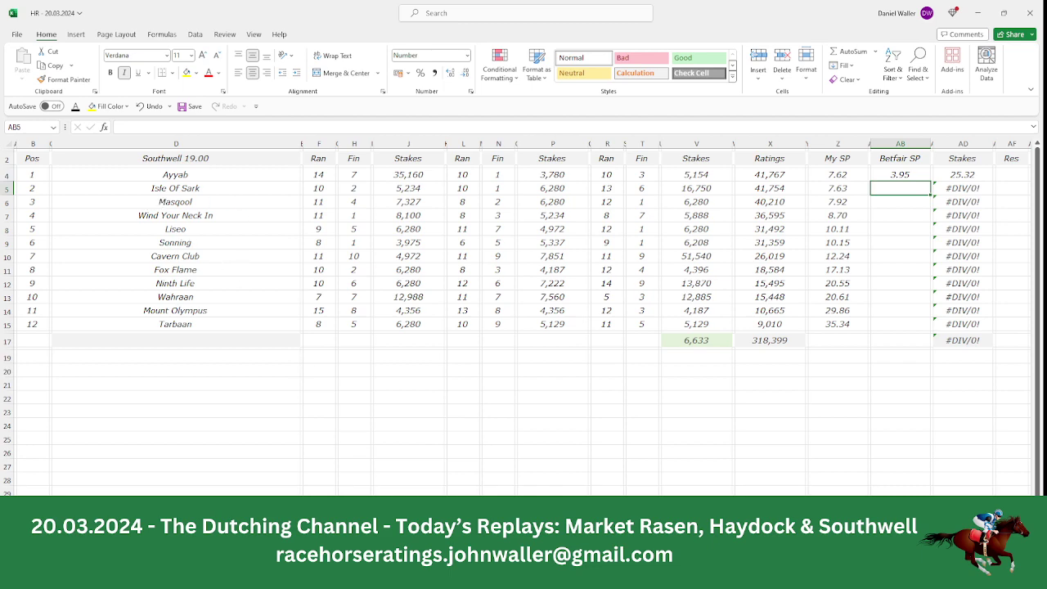
key(alt+Tab)
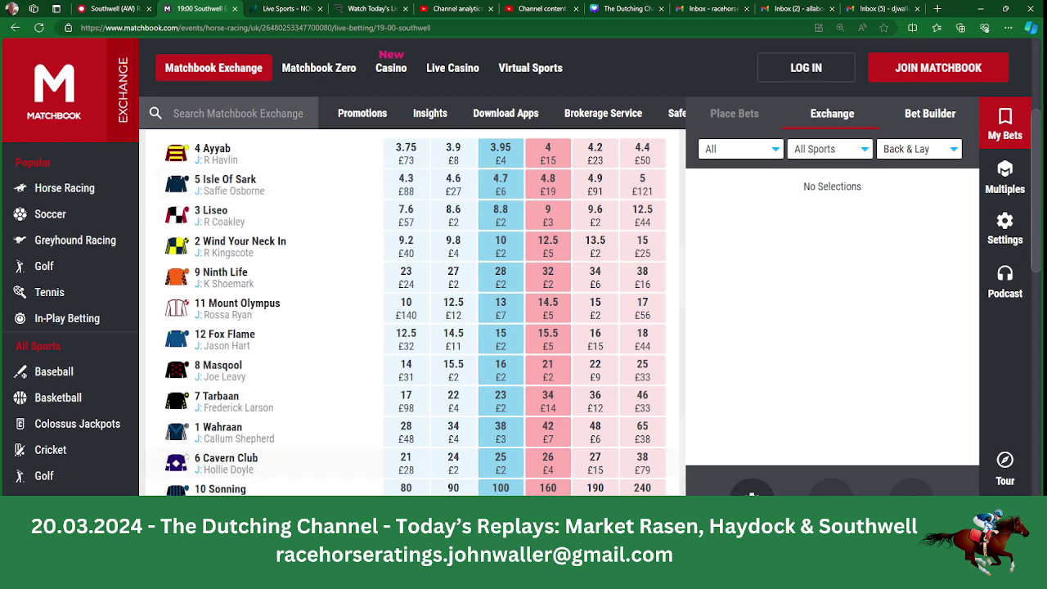
key(alt+Tab)
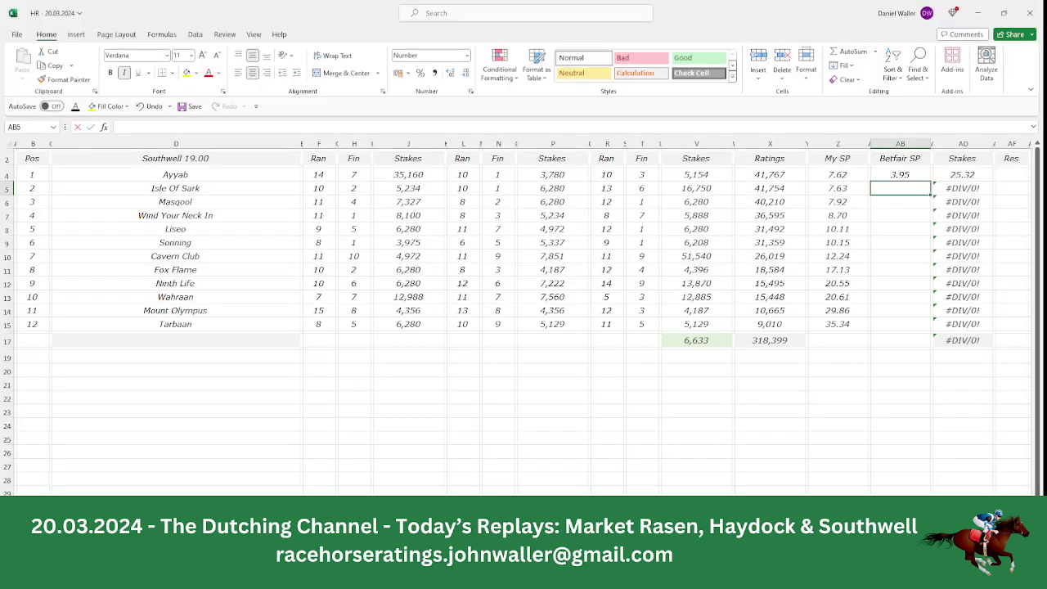
text(4.)
key(Tab)
key(Tab)
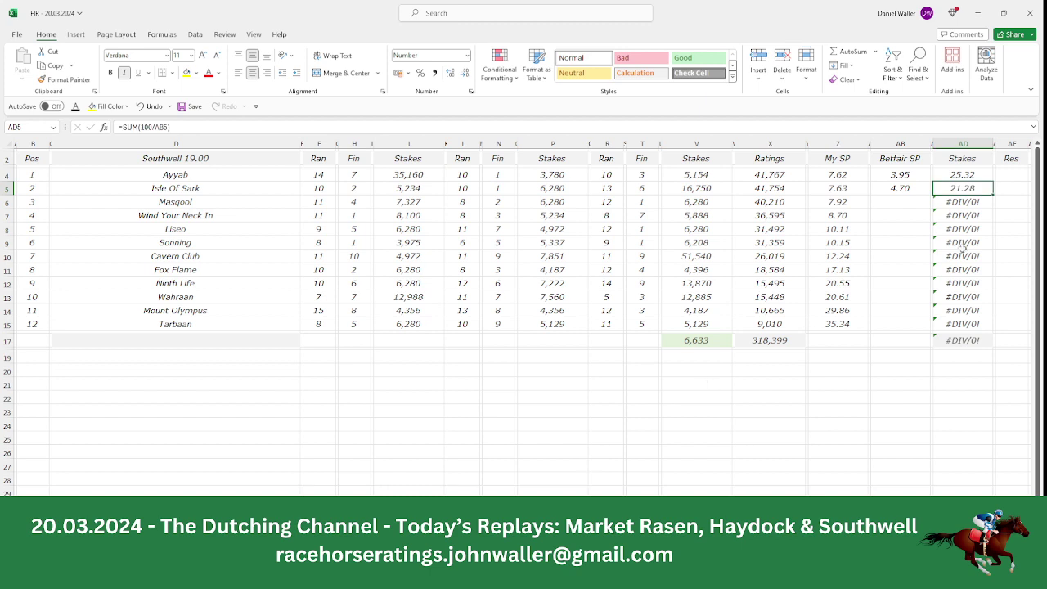
drag(967, 175, 966, 190)
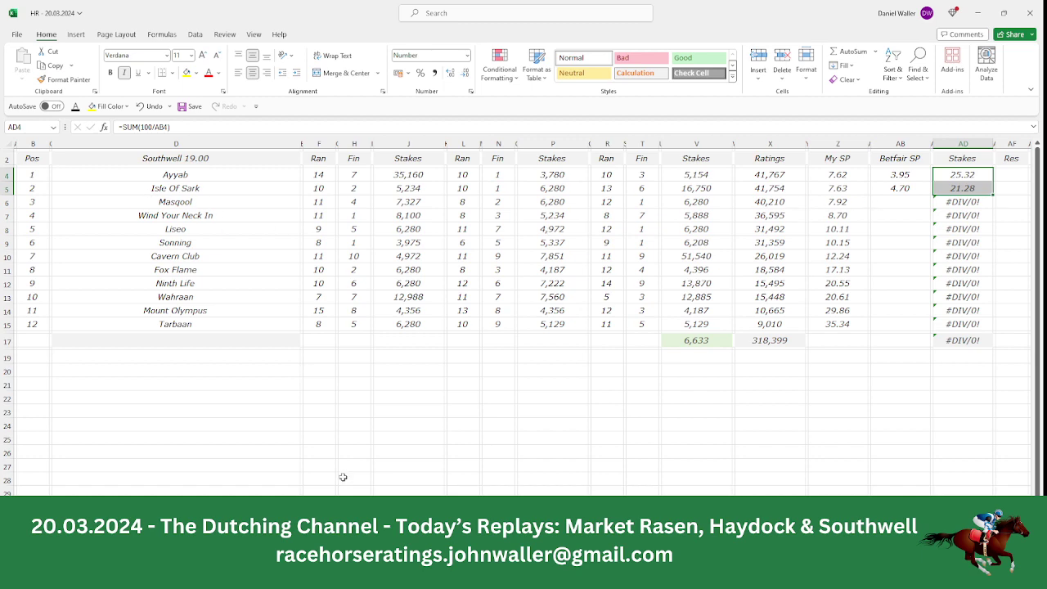
Enter Masqool's Matchbook back odds of 16 as its Betfair SP and reselect Ayyab's and Isle Of Sark's stakes.
key(alt+Tab)
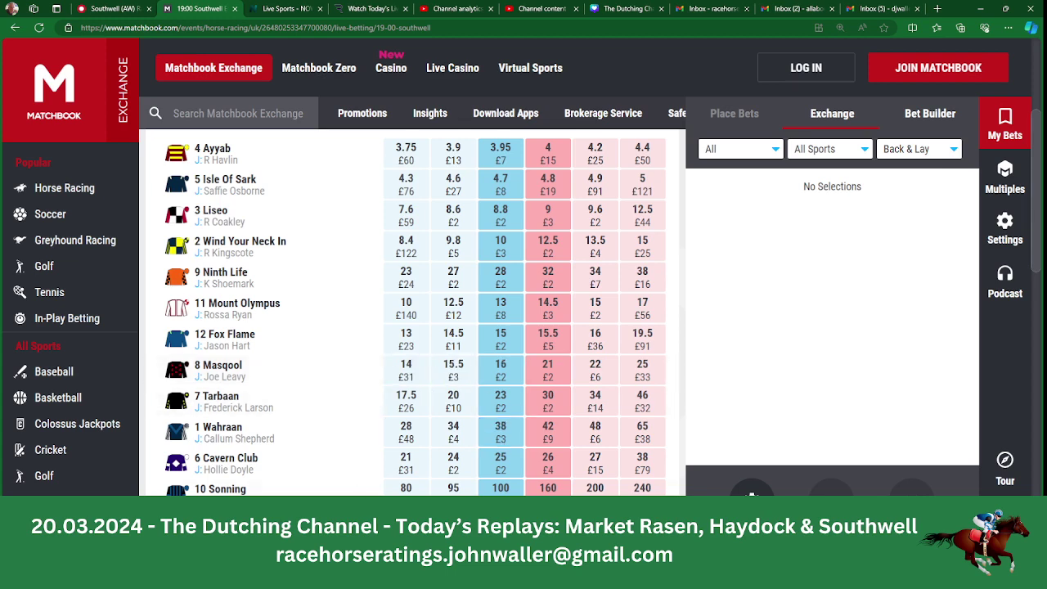
key(alt+Tab)
key(Left)
key(Left)
key(Down)
key(Down)
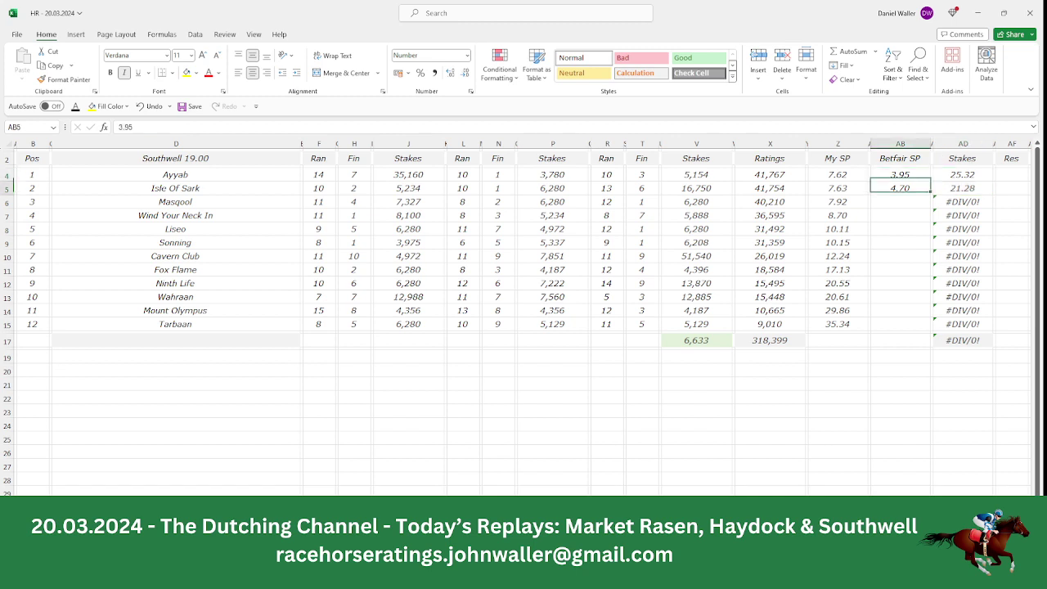
text(16)
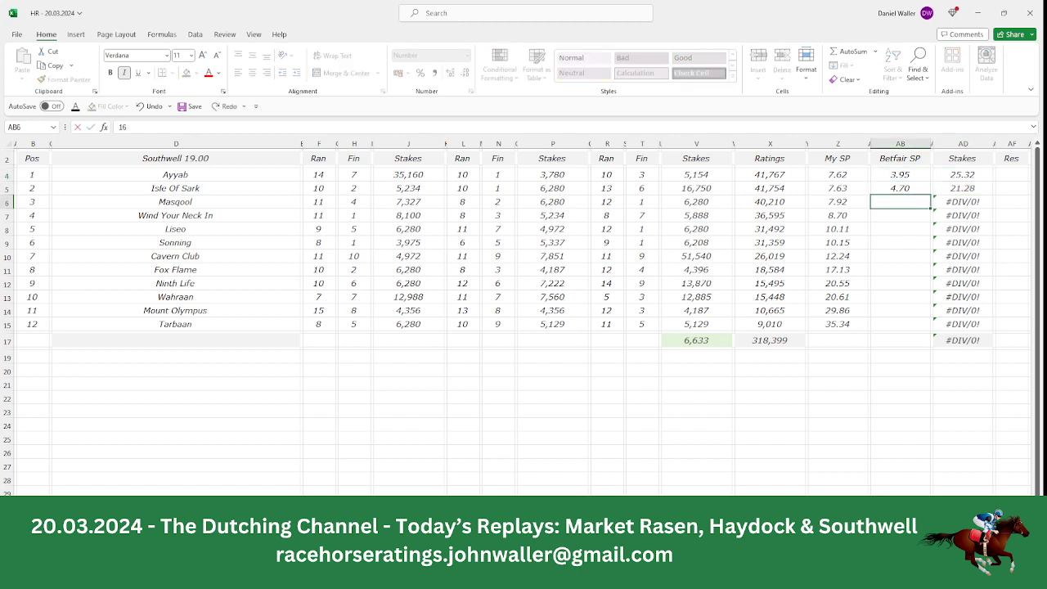
key(Tab)
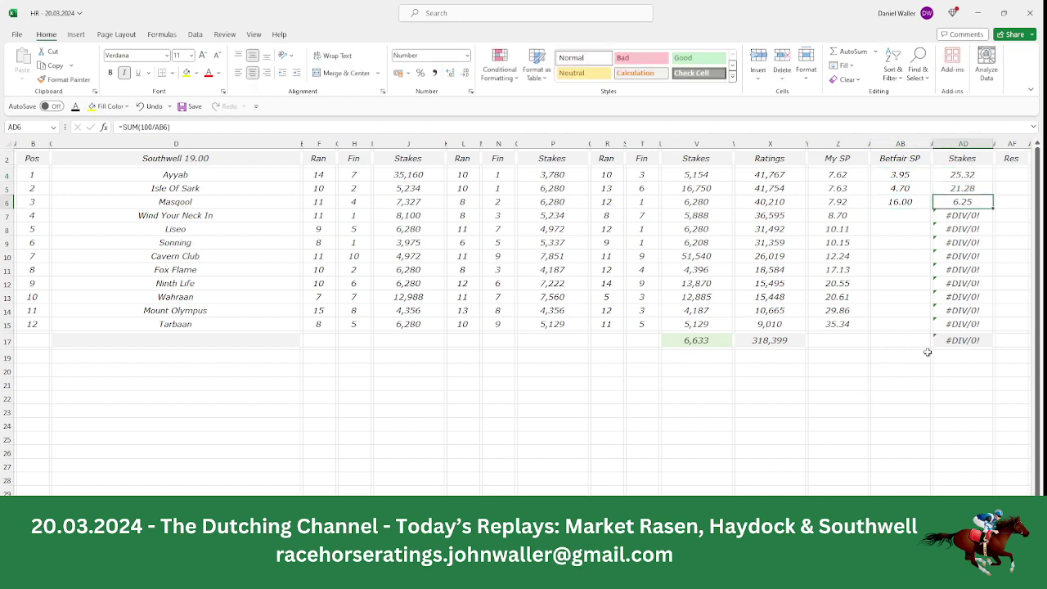
drag(962, 175, 962, 188)
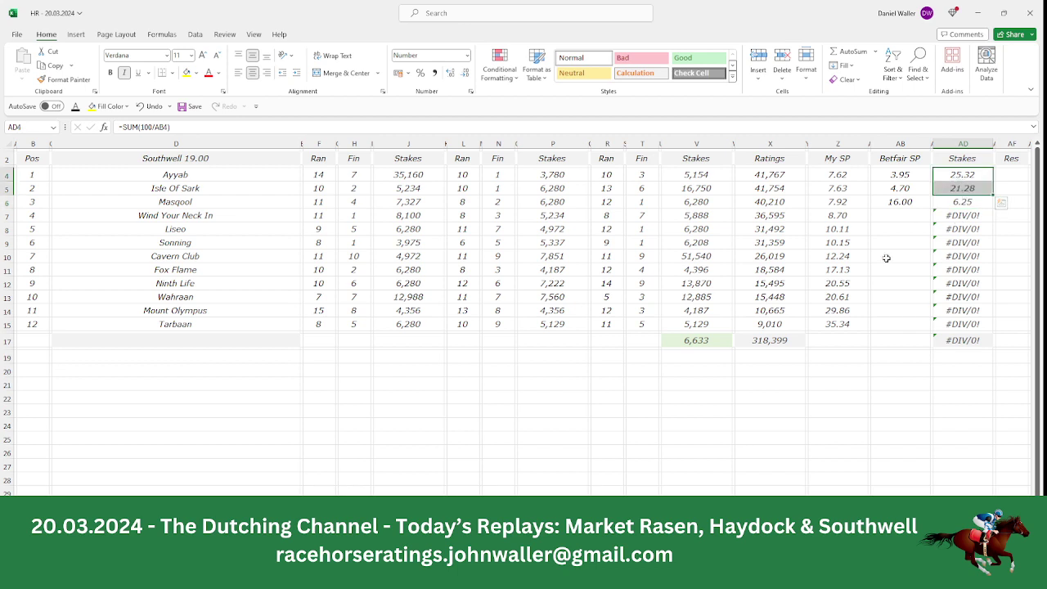
Set Masqool's stake to 3.41 in the Southwell 19.00 sheet.
click(955, 202)
text(3.41)
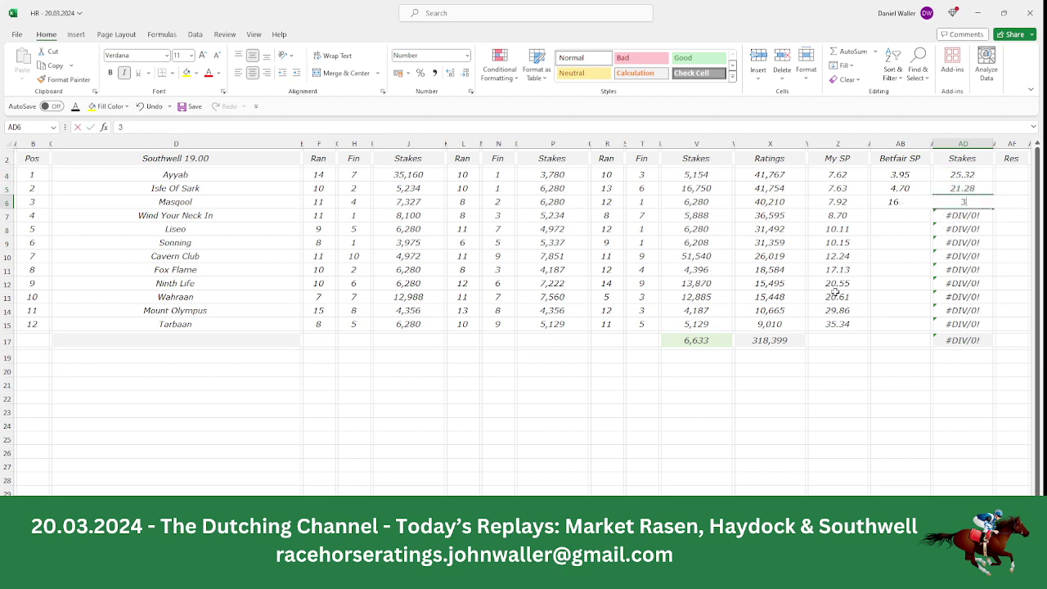
key(Return)
Clear the stake cells of the remaining Southwell 19.00 runners, from Wind Your Neck In down to Tarbaan.
key(BackSpace)
key(Return)
key(BackSpace)
key(Return)
key(BackSpace)
key(Return)
key(BackSpace)
key(Return)
key(BackSpace)
key(Return)
key(BackSpace)
key(Return)
key(BackSpace)
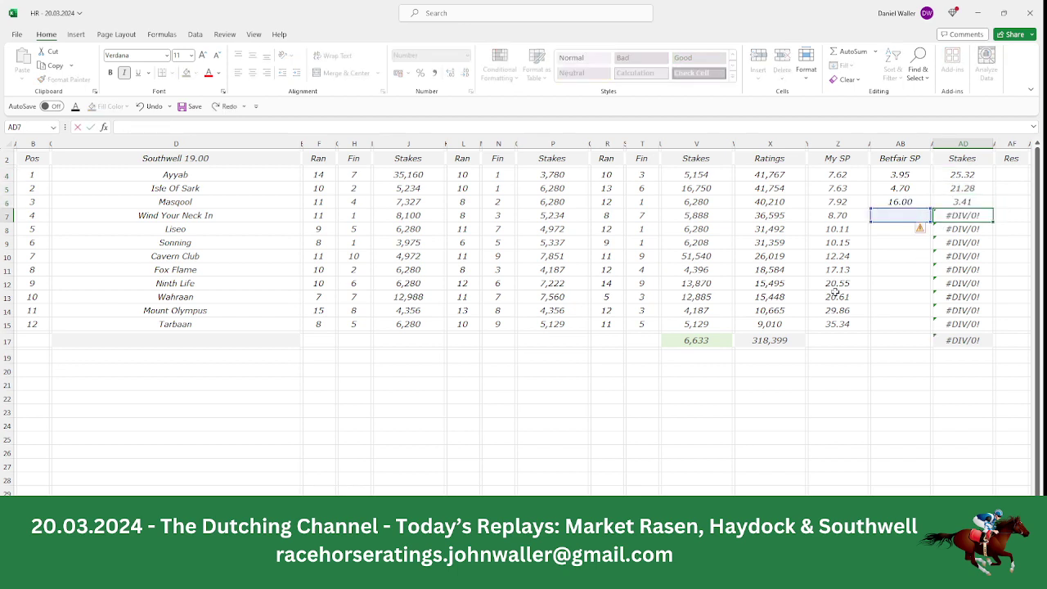
key(Return)
key(BackSpace)
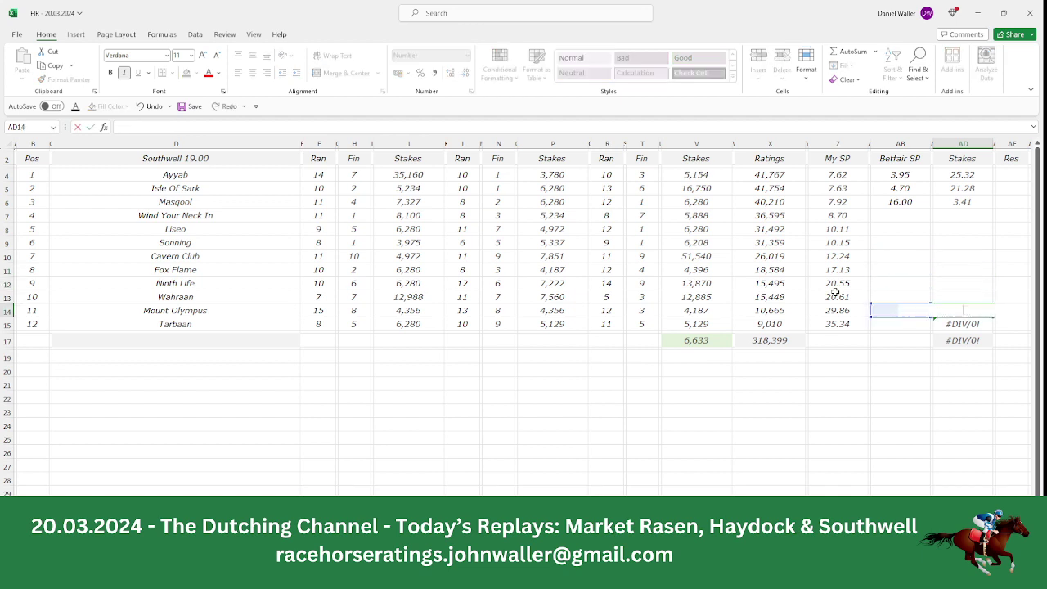
key(Return)
key(BackSpace)
key(Up)
key(Up)
key(Up)
key(Up)
key(Up)
key(Up)
key(Up)
key(Up)
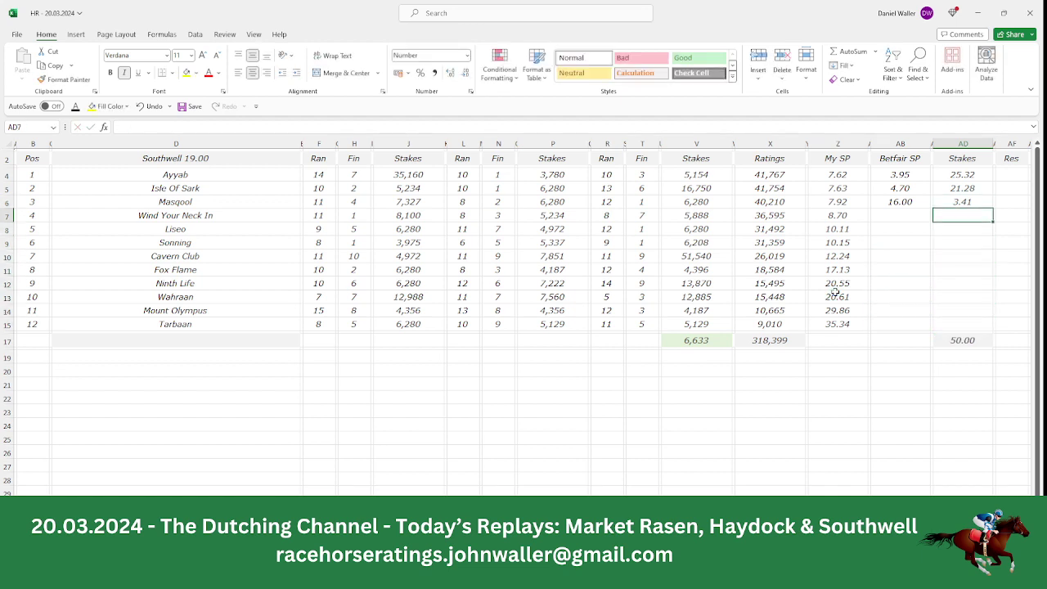
key(Down)
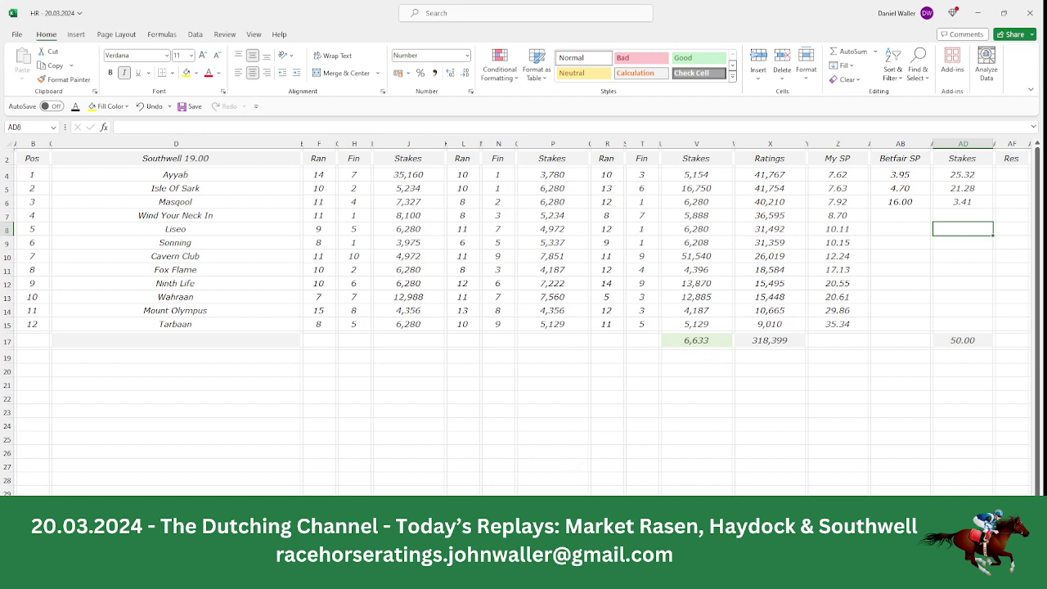
Switch to Calculator and multiply Masqool's odds of 16 by its 3.41 stake to check the return.
click(573, 573)
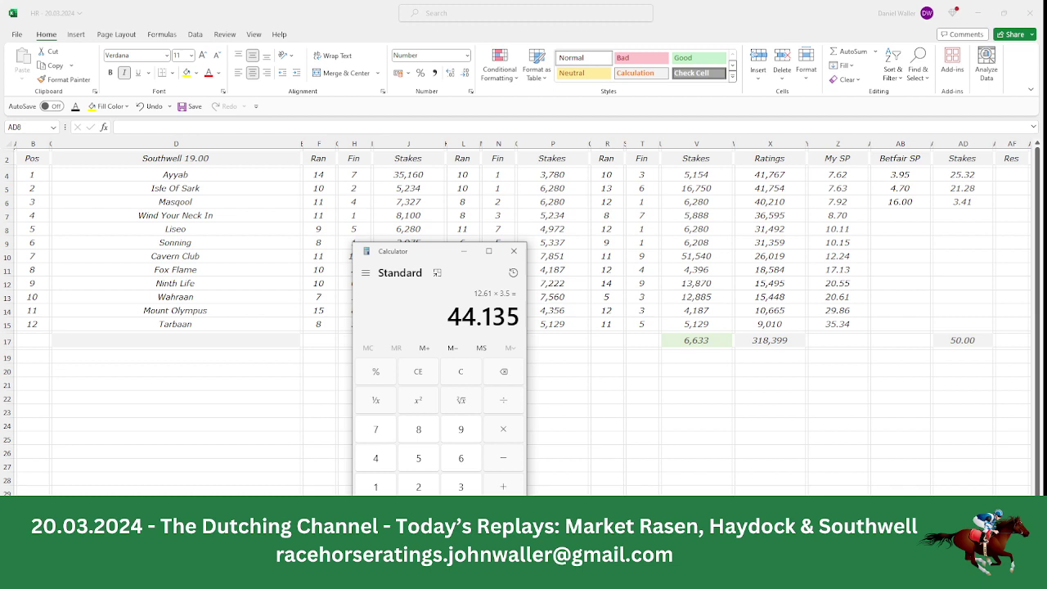
click(380, 484)
click(459, 468)
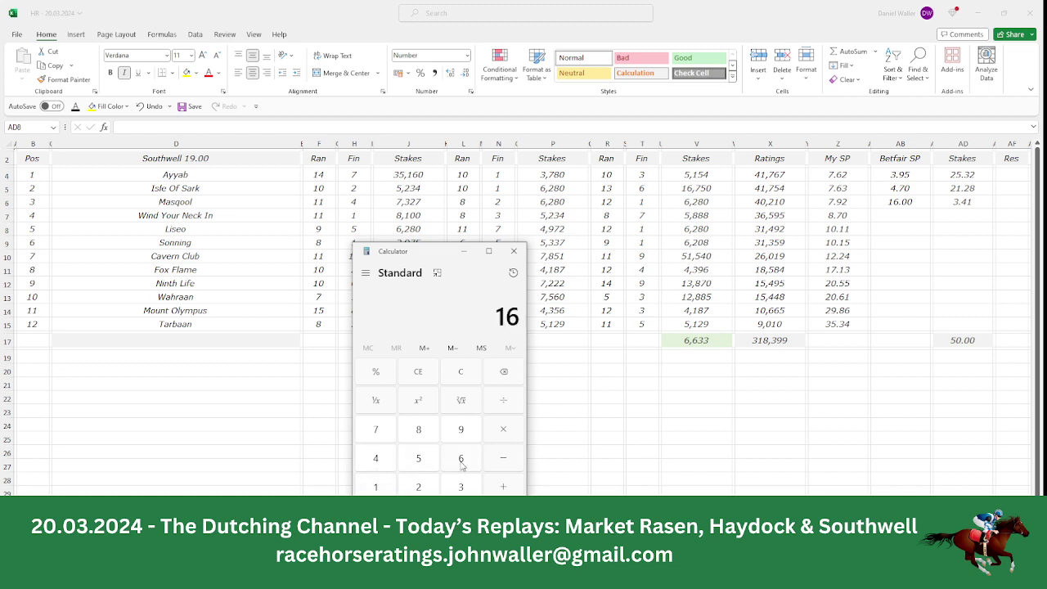
click(504, 428)
click(461, 486)
click(461, 516)
click(385, 465)
click(389, 485)
click(504, 515)
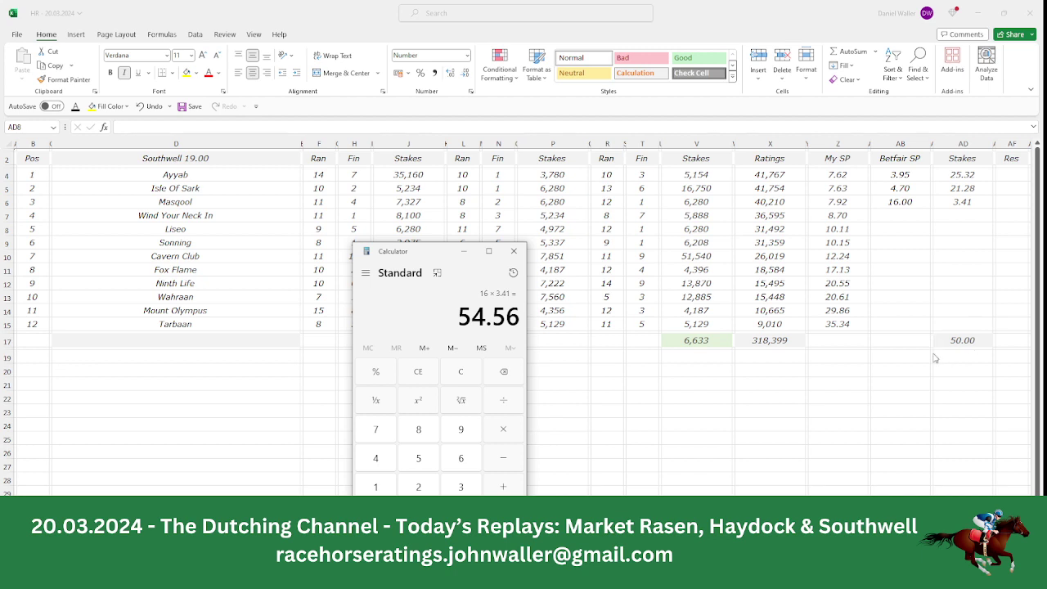
Return to the Excel workbook, select the Pos header cell of the Southwell 19.00 sheet and save the file.
click(190, 211)
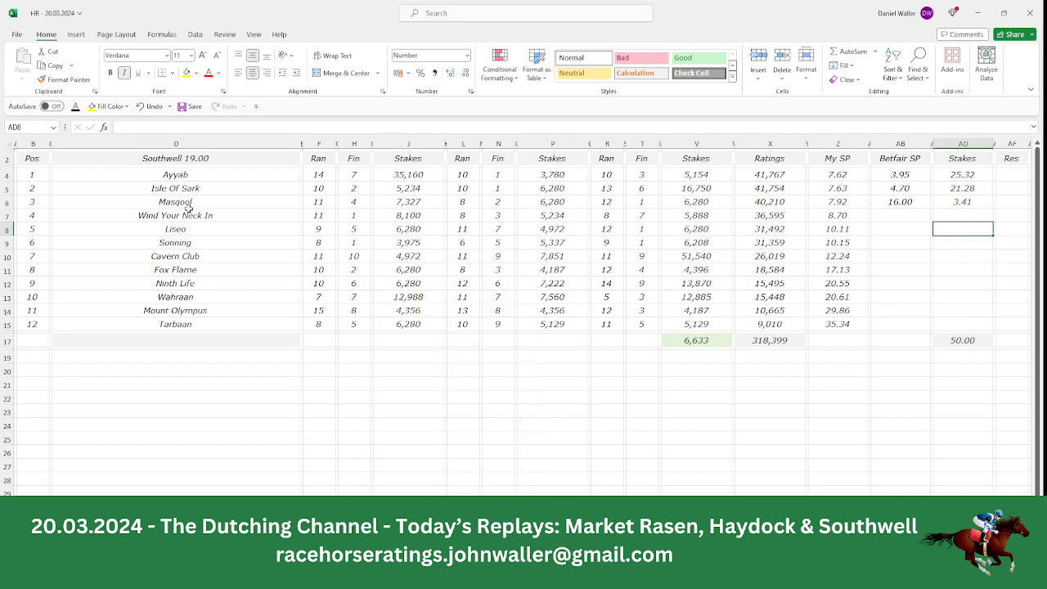
click(205, 177)
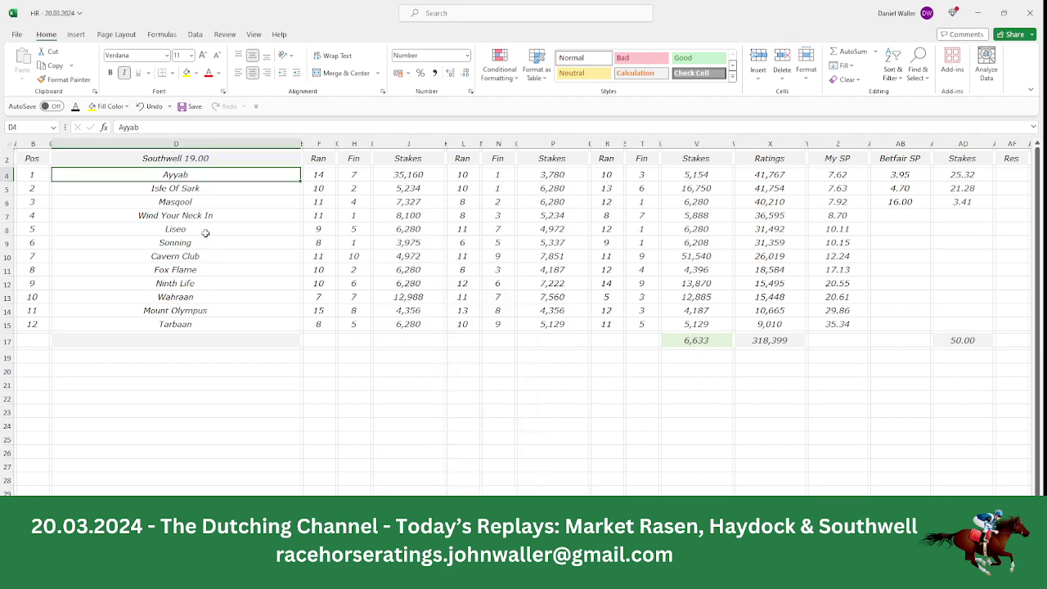
key(Down)
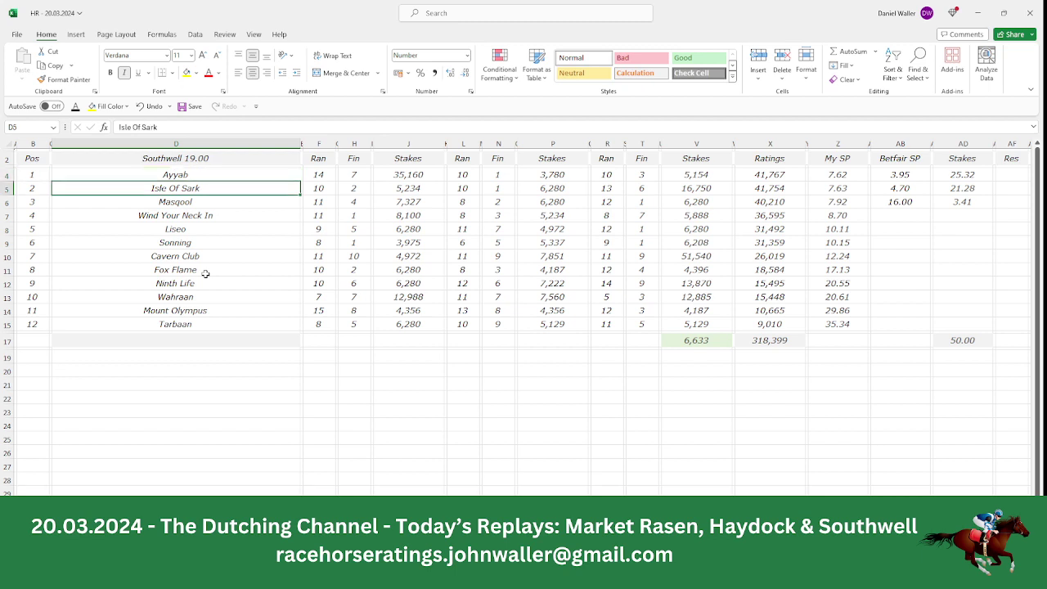
key(Up)
key(Down)
key(Up)
key(Up)
key(Left)
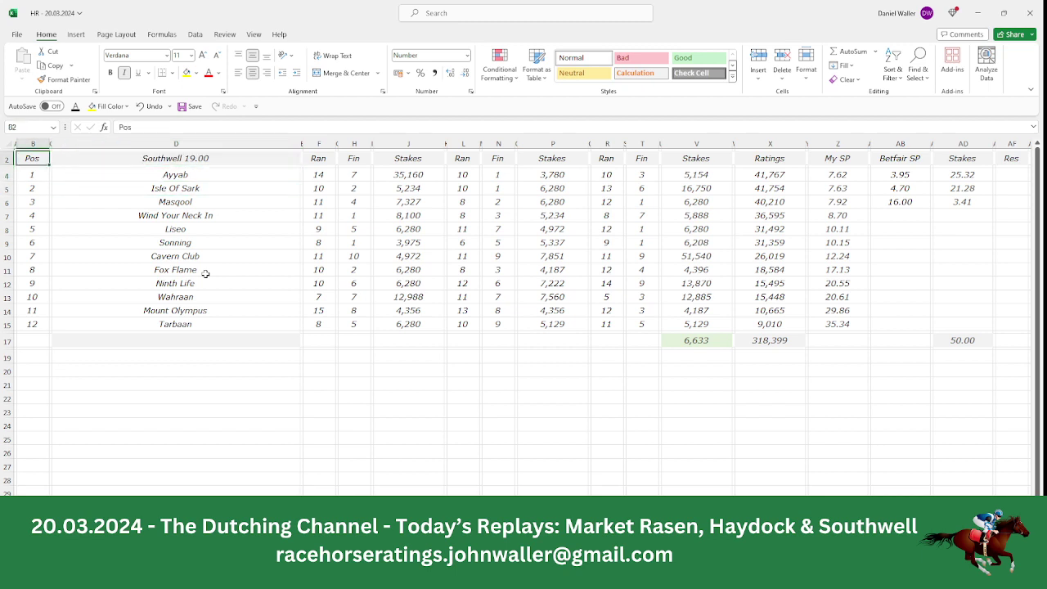
click(186, 107)
Switch to the Racing Post Southwell racecards in the browser and examine the 7:00 and 7:30 races.
key(alt+Tab)
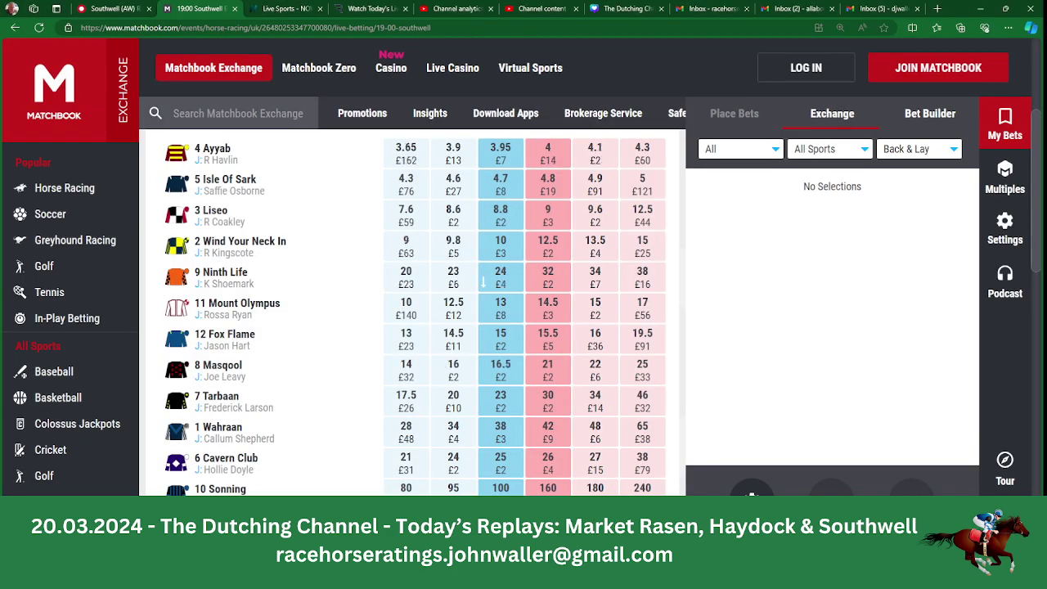
click(110, 9)
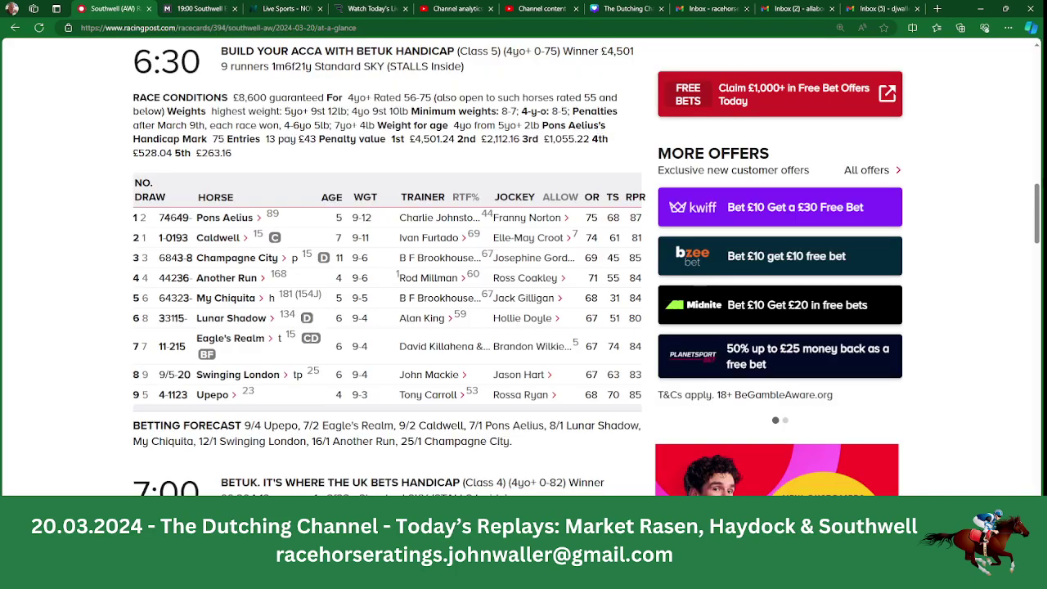
scroll(1039, 200, down, 5)
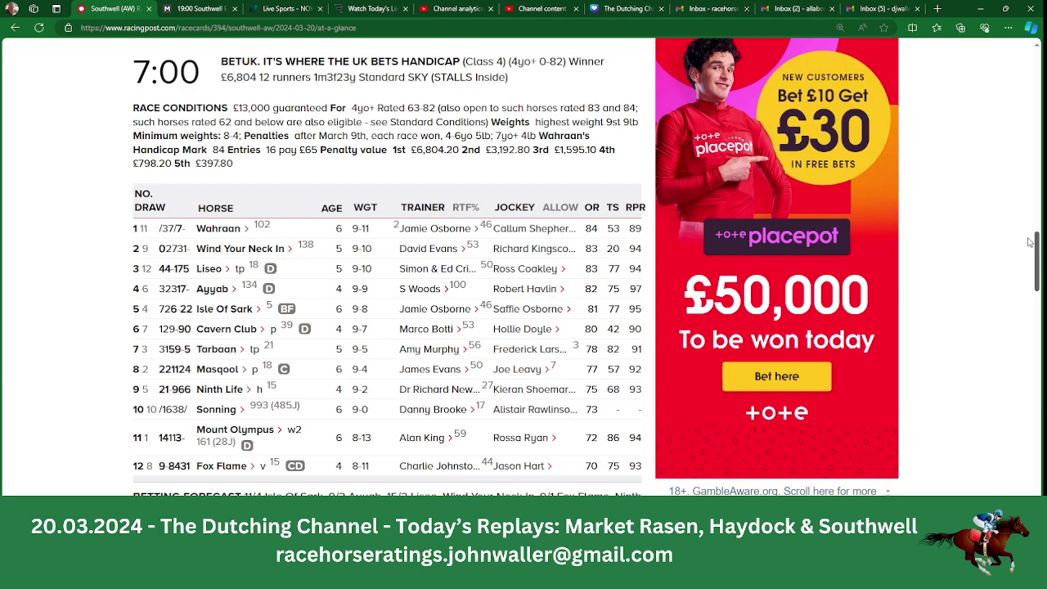
scroll(1041, 258, down, 2)
scroll(516, 266, down, 3)
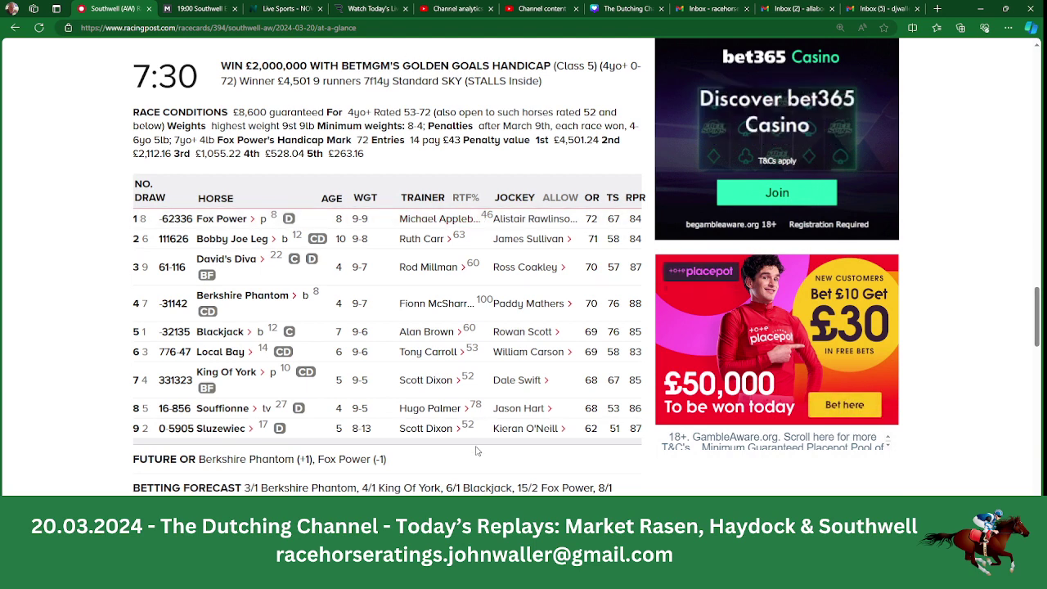
Go to the Southwell 19.30 sheet in the Excel workbook and select King Of York's Betfair SP cell.
key(alt+Tab)
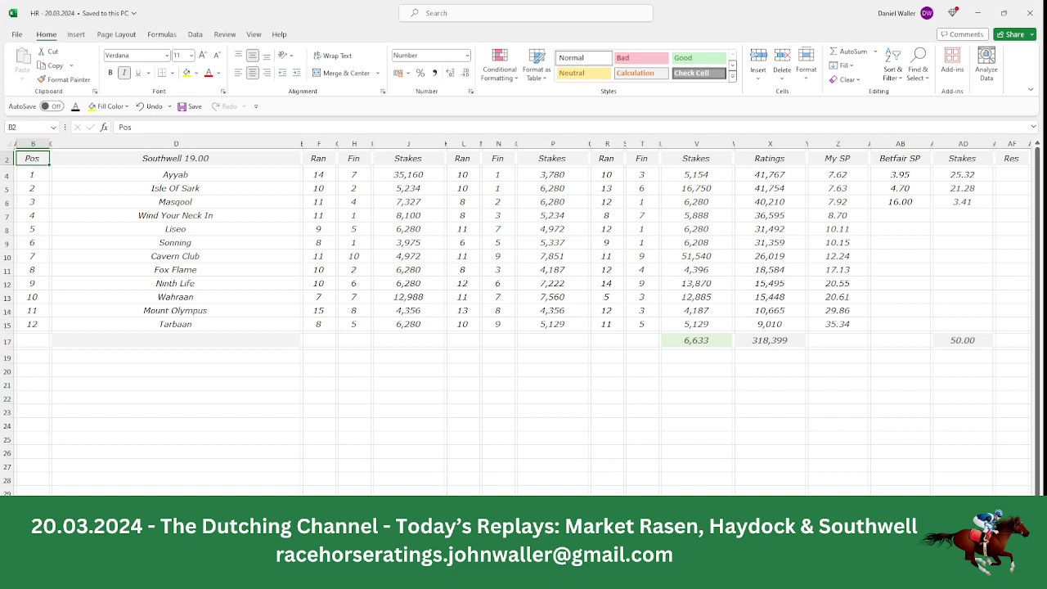
key(ctrl+Page_Down)
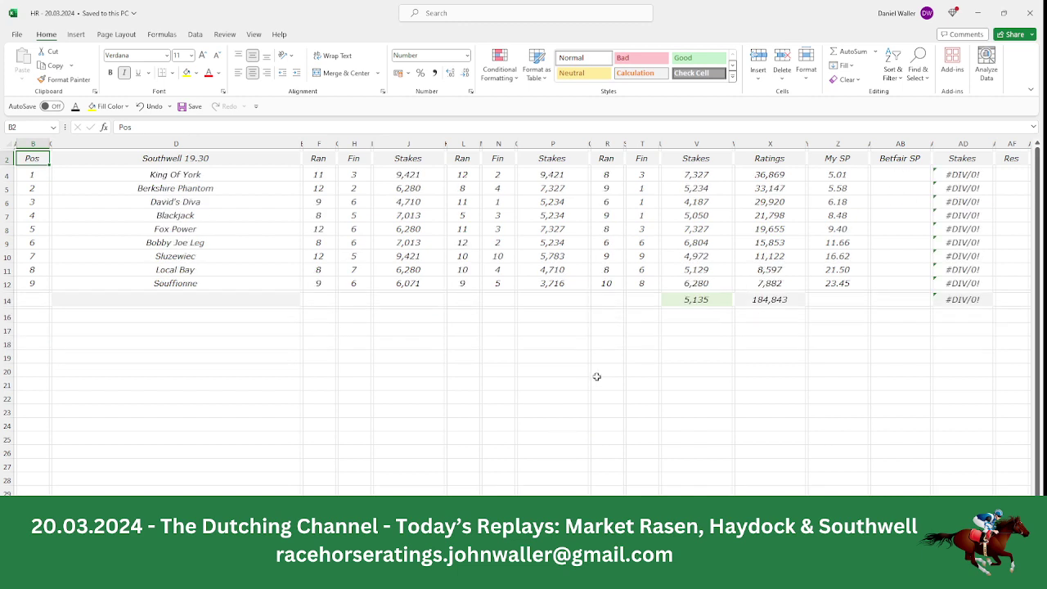
click(236, 174)
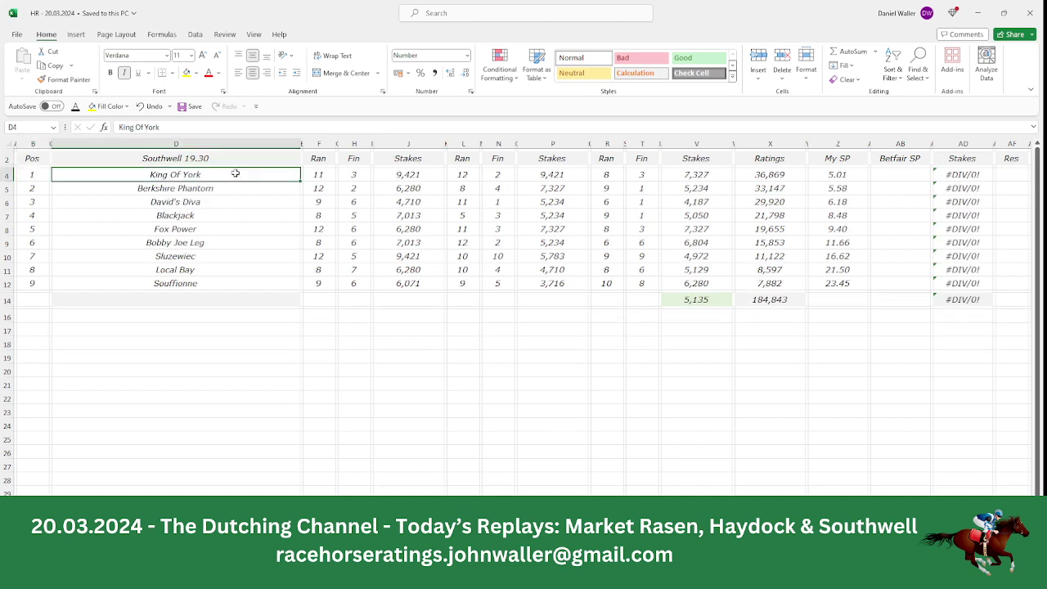
click(906, 174)
Open the 19:30 Southwell win market on Matchbook in the browser and review the runners' back odds.
click(548, 573)
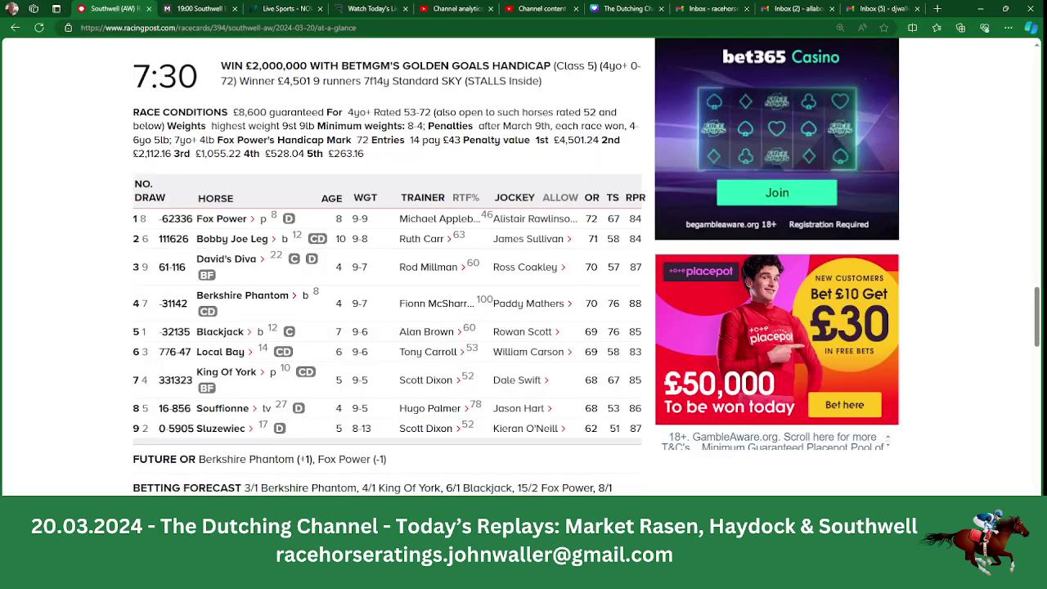
click(203, 12)
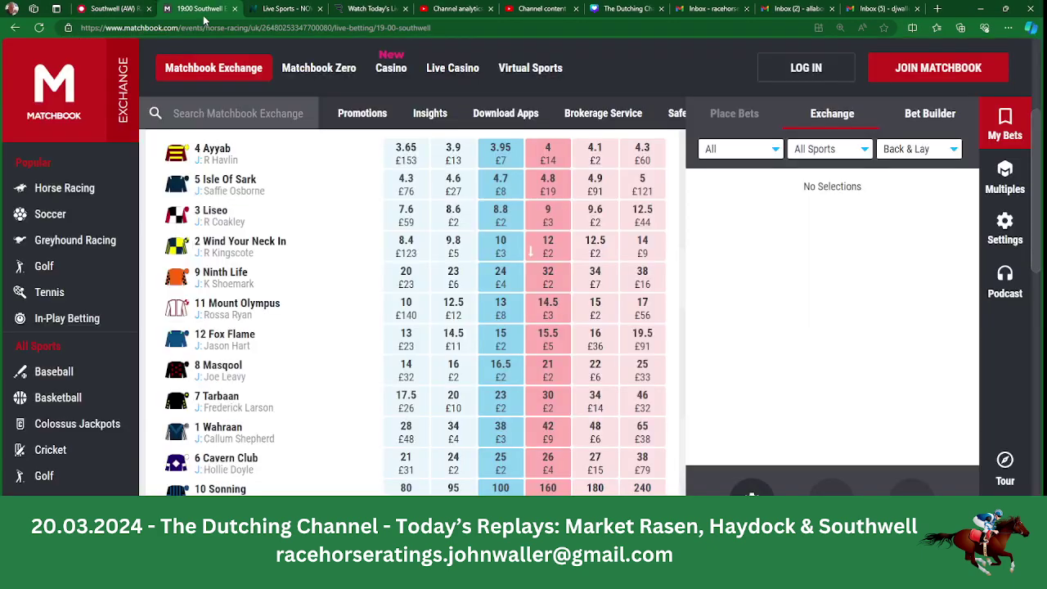
scroll(941, 213, up, 3)
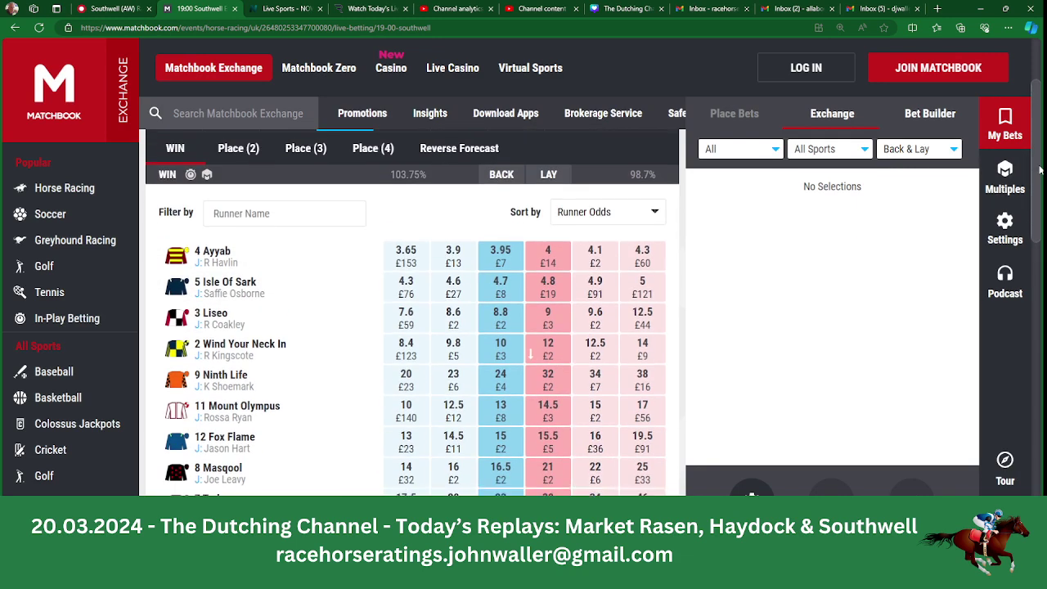
click(420, 216)
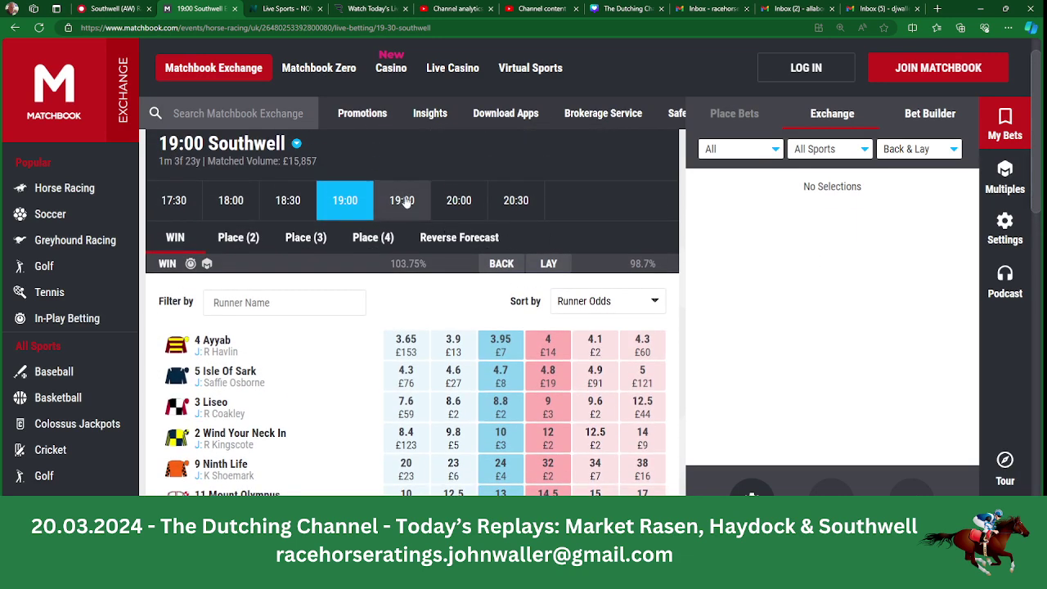
scroll(415, 223, down, 2)
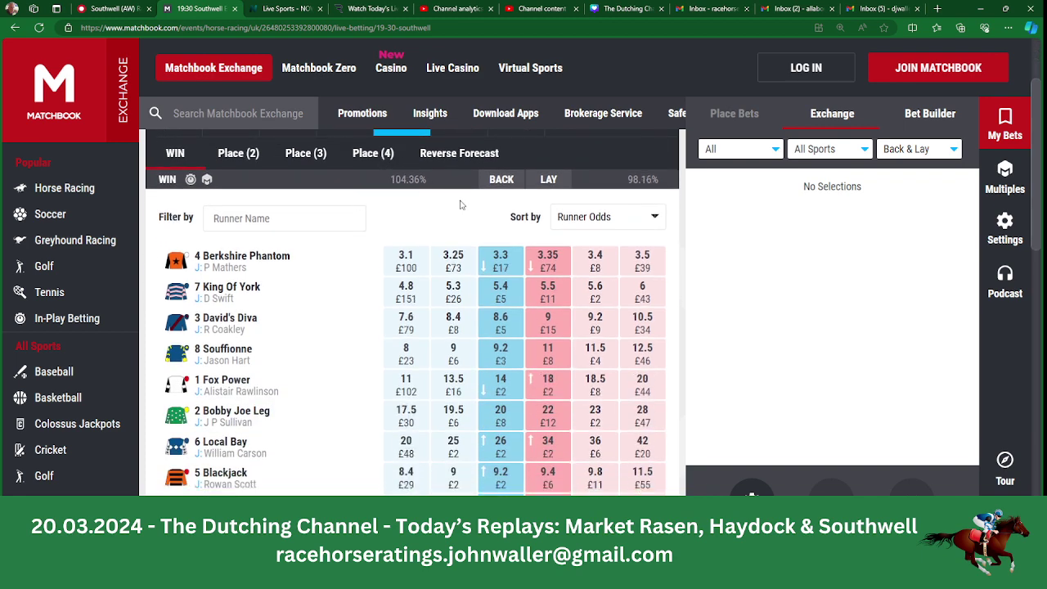
drag(1035, 168, 1039, 203)
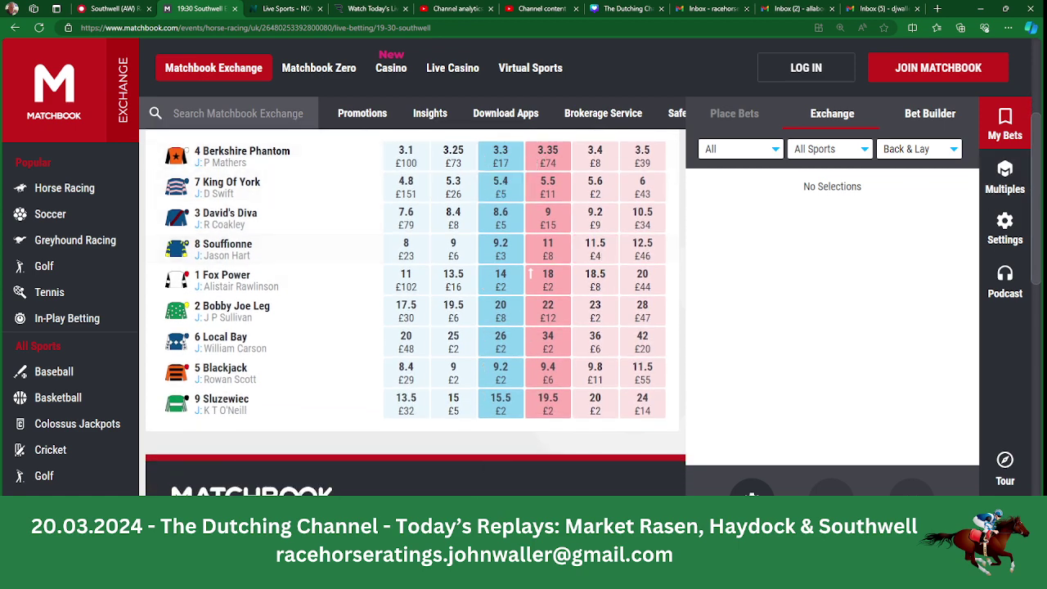
Enter King Of York's Matchbook back odds of 5.4 as its Betfair SP in the Excel workbook.
key(alt+Tab)
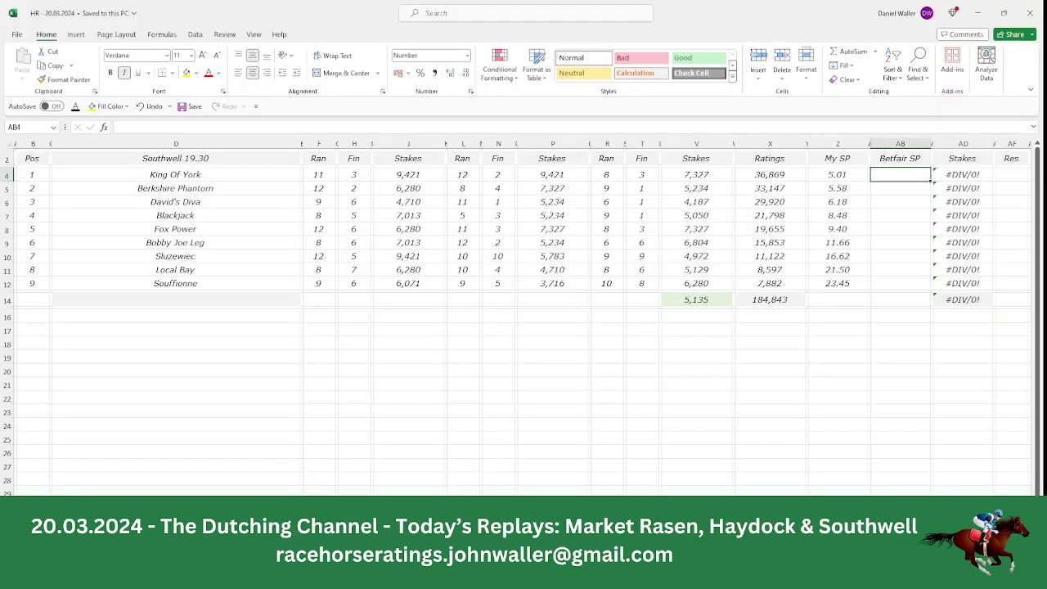
text(5.4)
key(Tab)
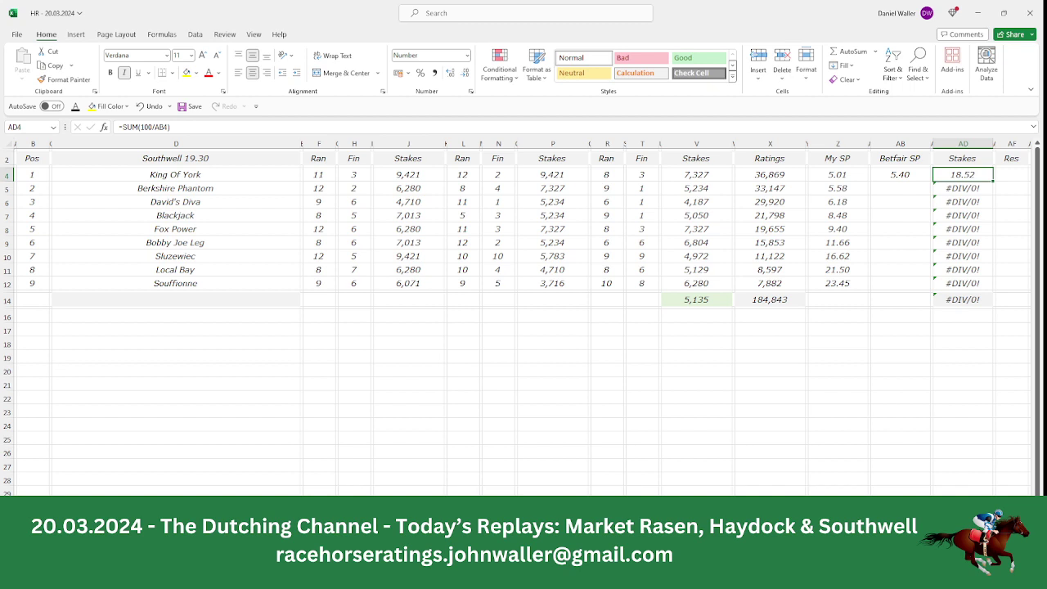
key(Return)
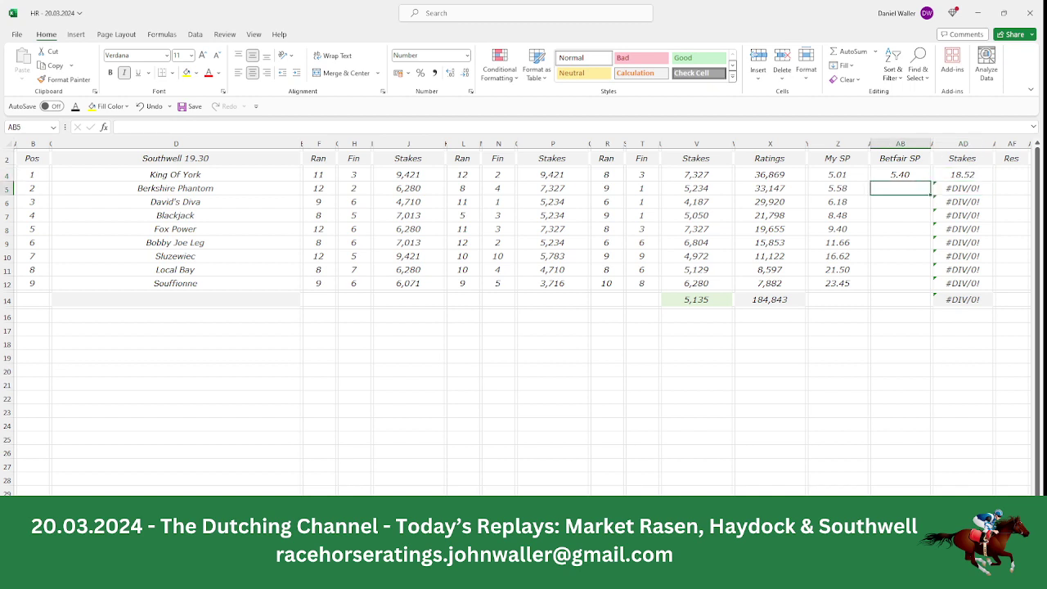
Look up Berkshire Phantom's back odds on Matchbook and enter 3.3 as its Betfair SP in the Excel workbook.
mouse_move(414, 573)
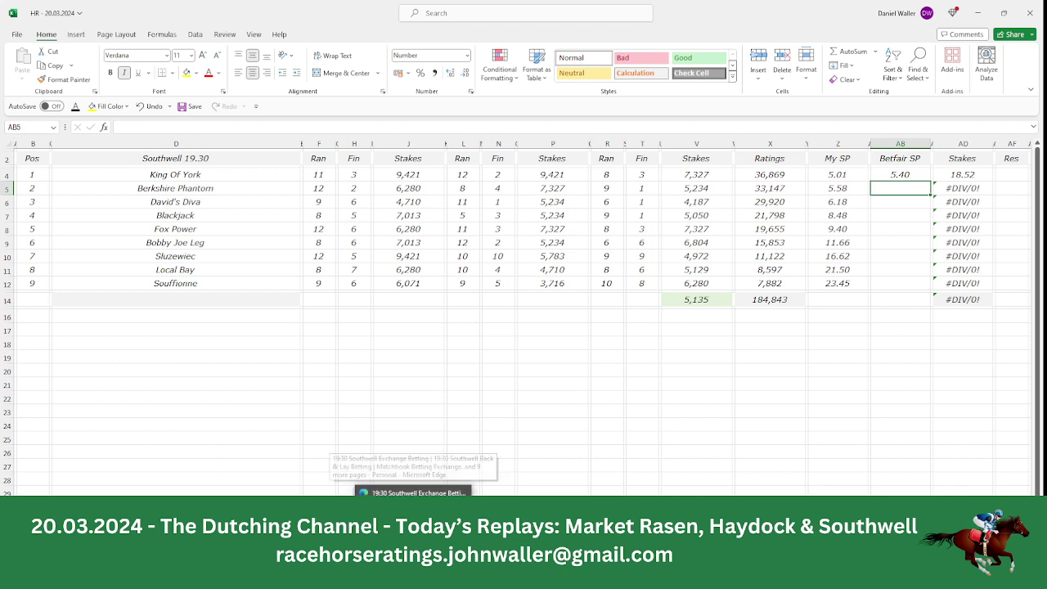
click(414, 532)
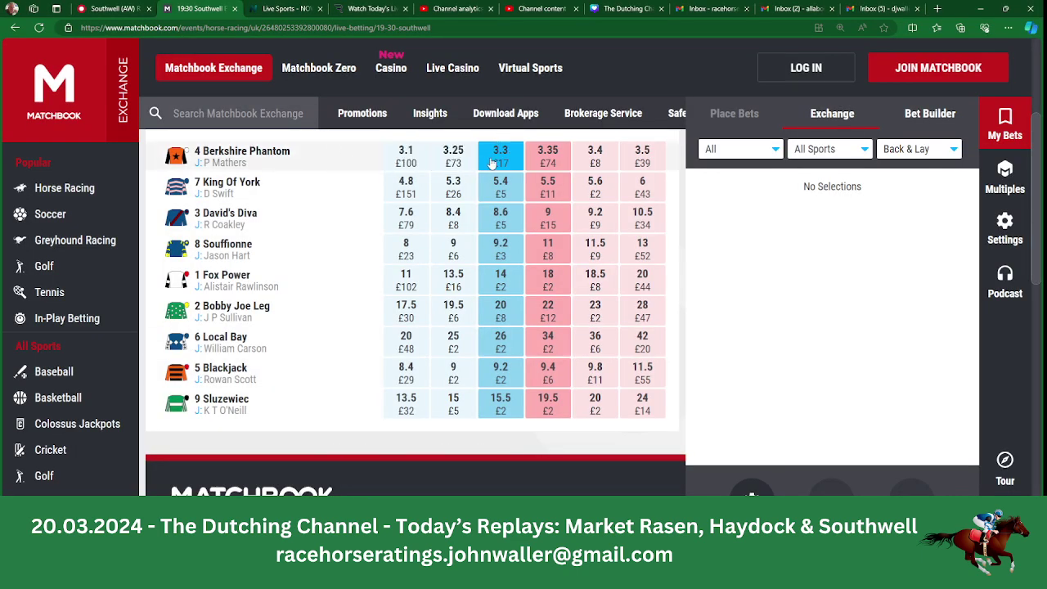
key(alt+Tab)
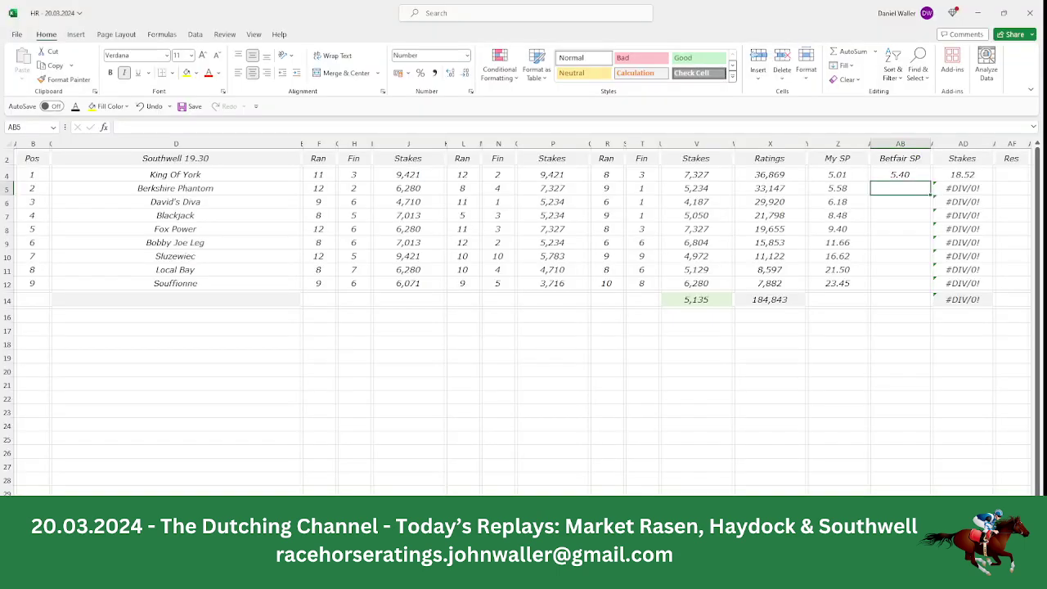
text(3.3)
key(Tab)
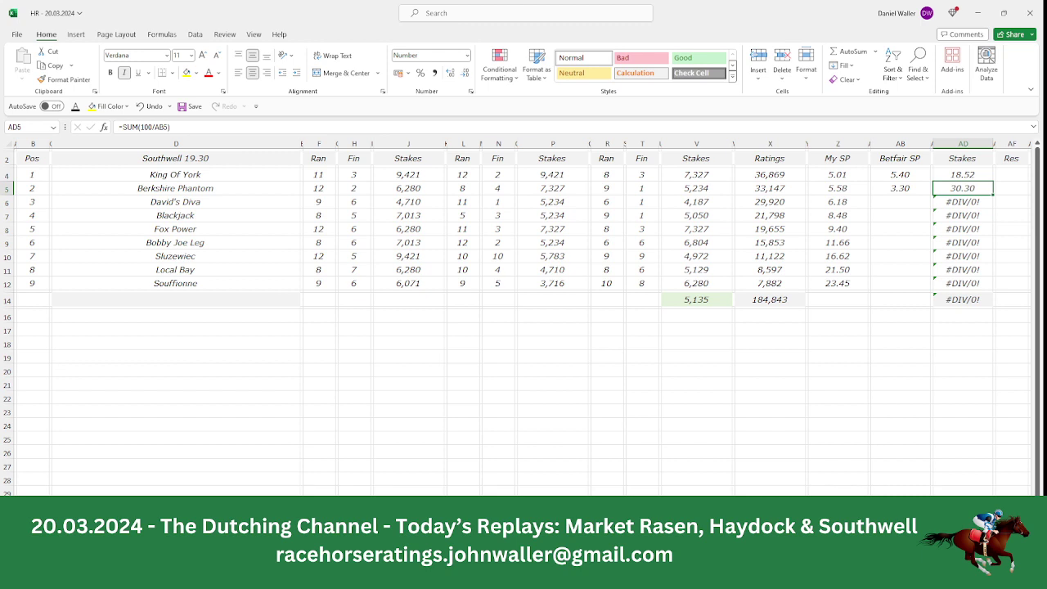
Select King Of York's and Berkshire Phantom's stakes to check their sum, and set David's Diva's stake to 1.18.
drag(971, 177, 971, 187)
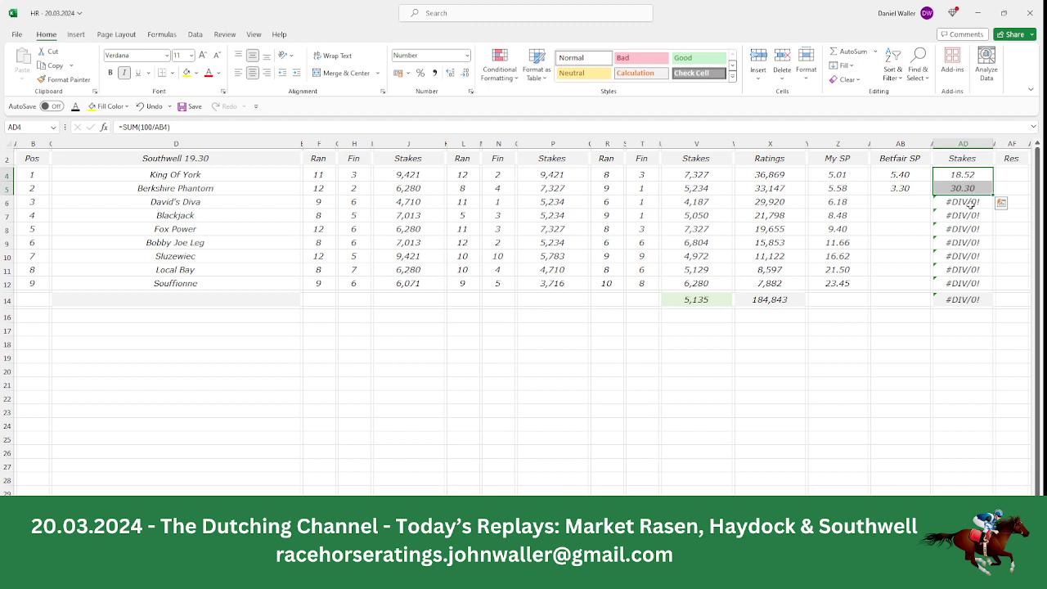
click(969, 204)
text(1.18)
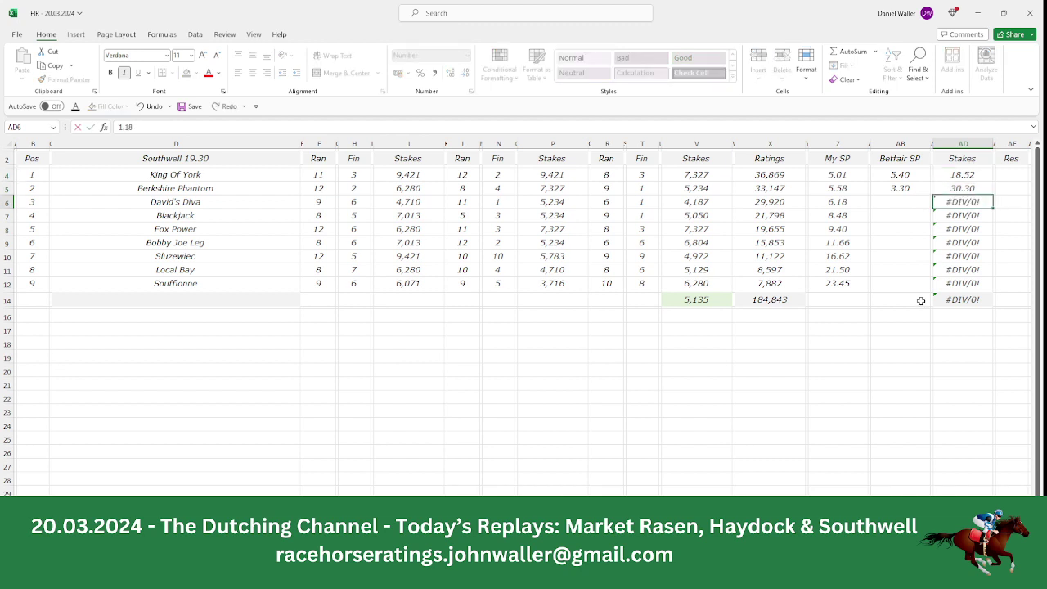
key(Return)
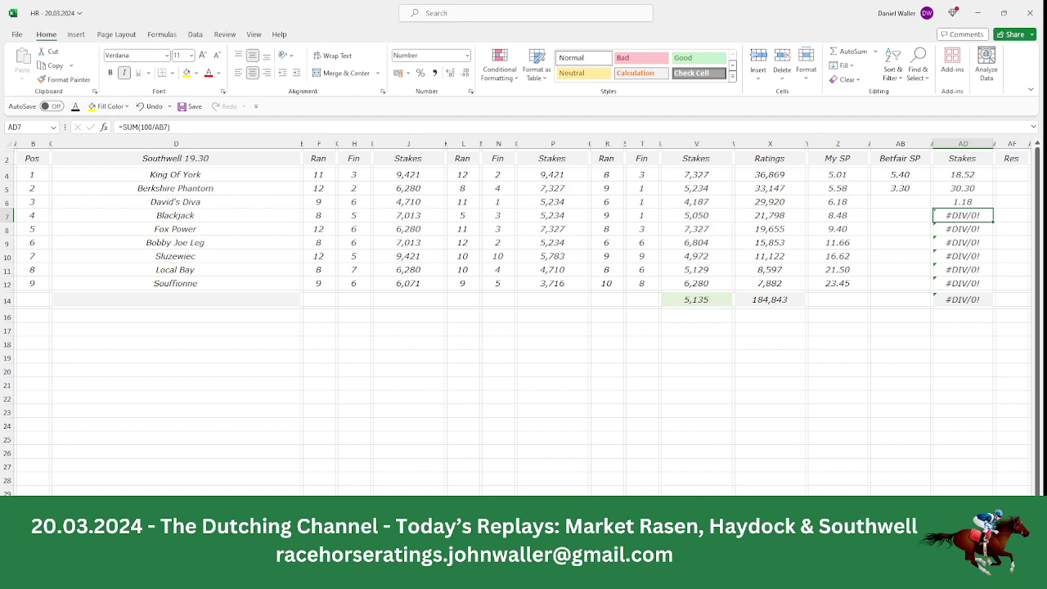
Look up David's Diva's back odds on Matchbook and enter 8.86 as its Betfair SP in the Excel workbook.
key(alt+Tab)
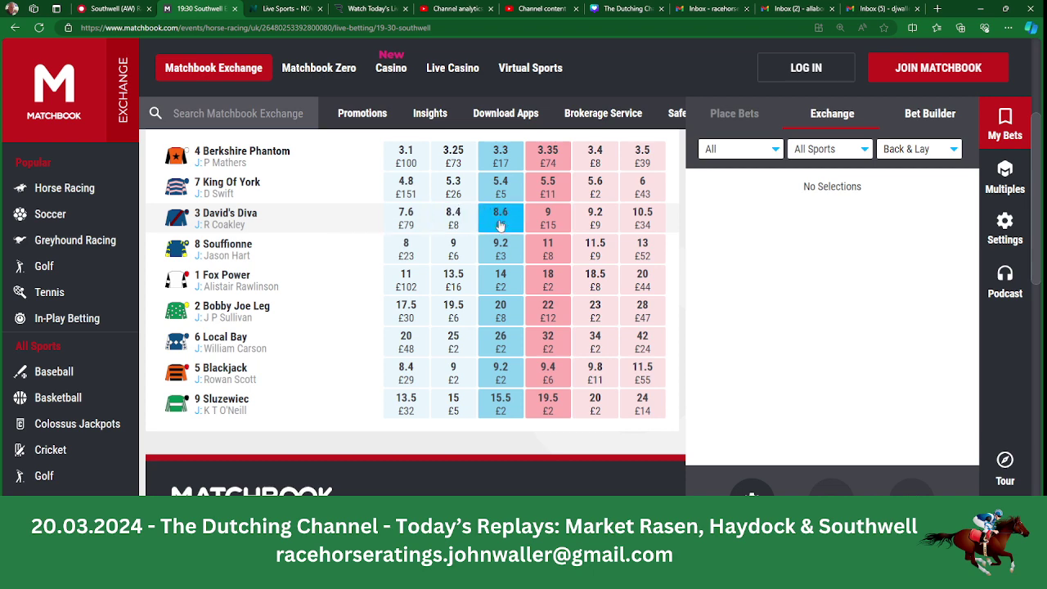
key(alt+Tab)
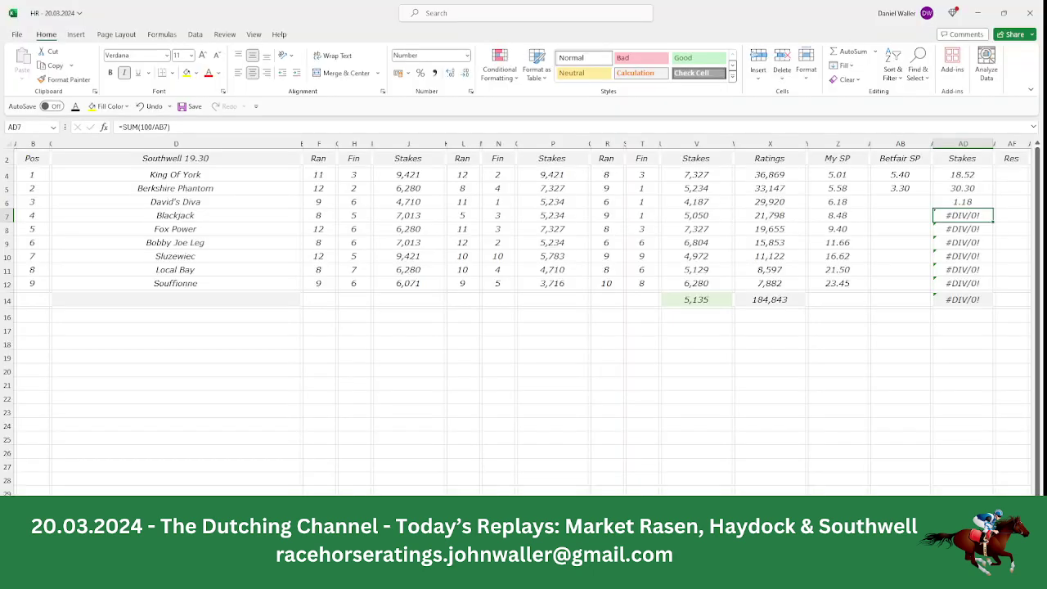
key(Up)
key(Left)
key(Left)
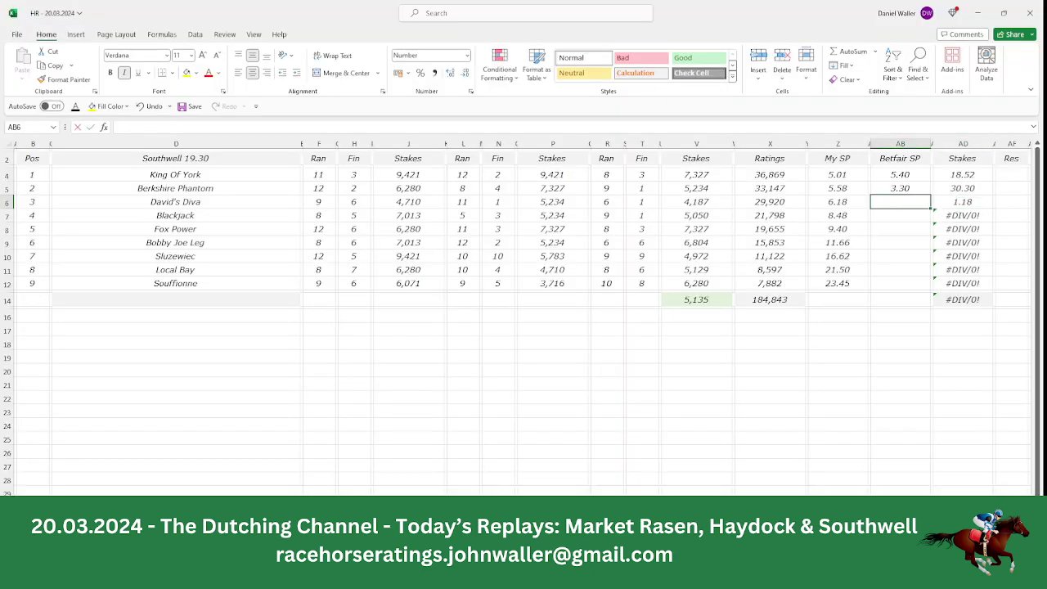
text(8.8)
key(Return)
Clear the stake formulas of the six unbacked Southwell 19.30 runners, from Blackjack down to Souffionne.
key(Right)
key(Right)
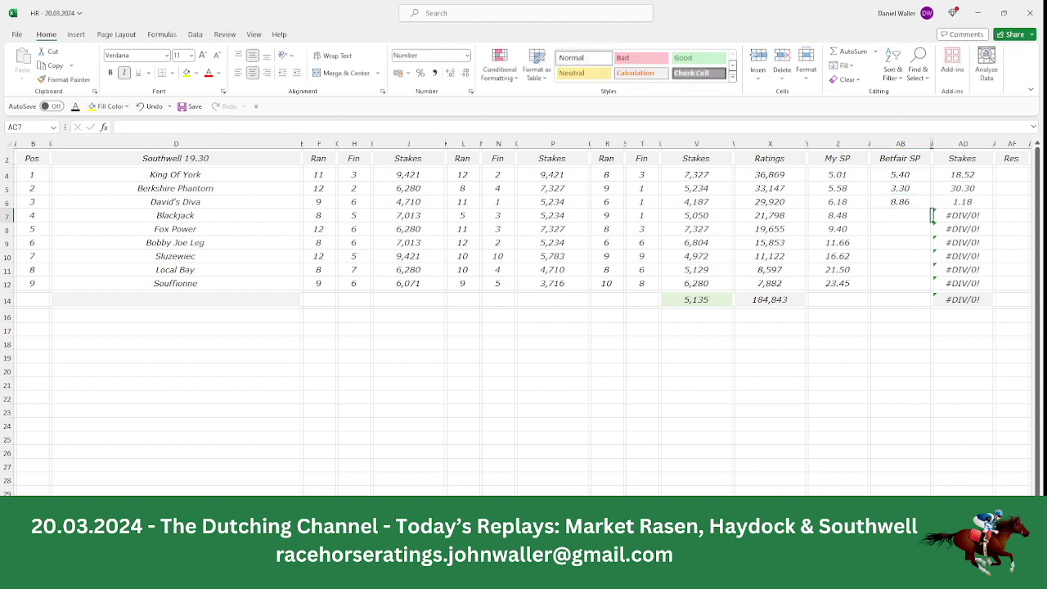
key(BackSpace)
key(Return)
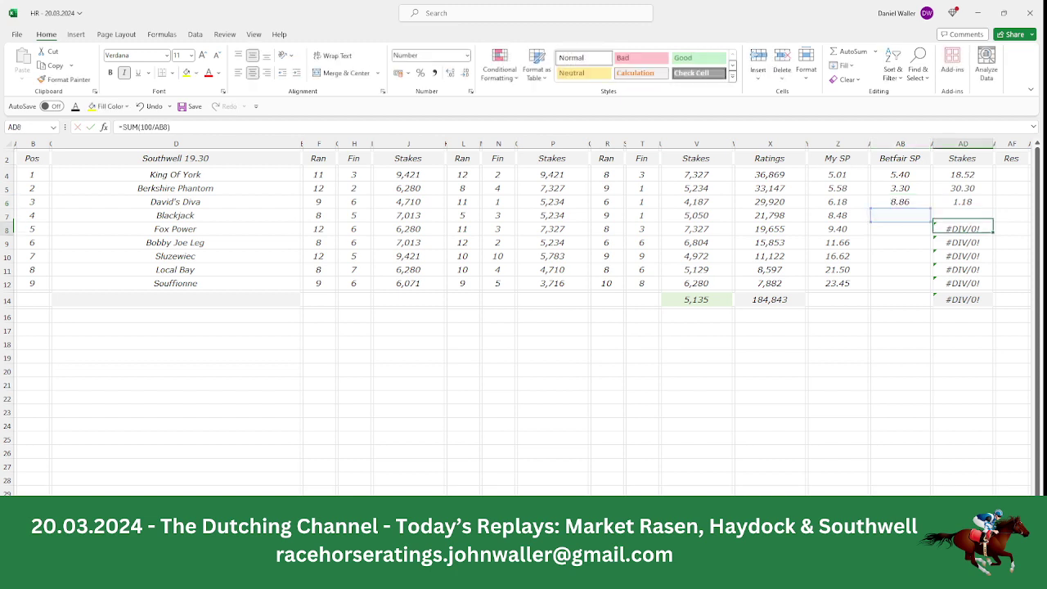
key(BackSpace)
key(Return)
key(BackSpace)
key(Return)
key(BackSpace)
key(Return)
key(BackSpace)
key(Return)
key(BackSpace)
key(Up)
key(Up)
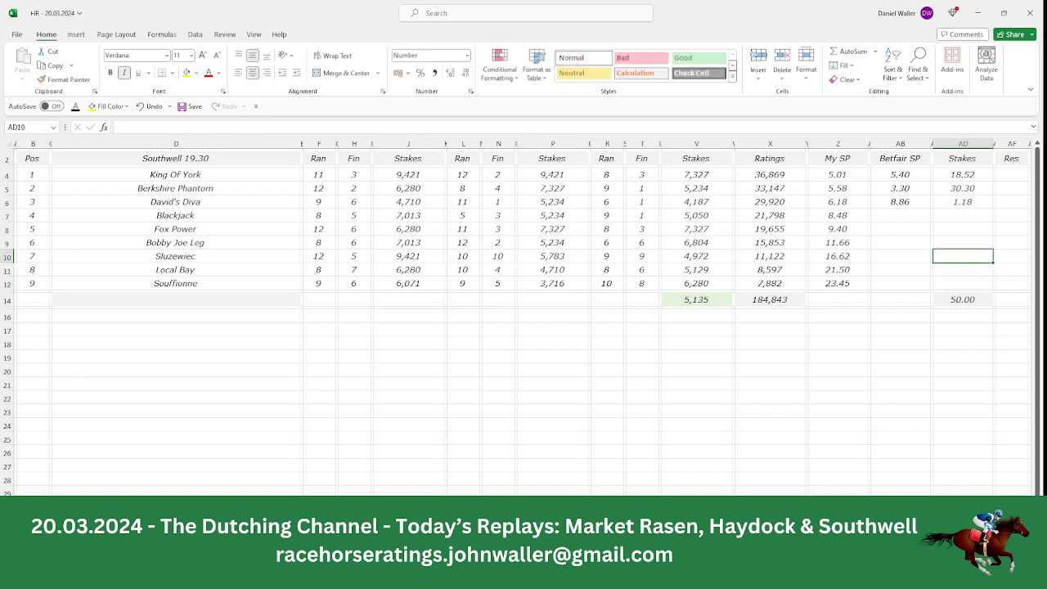
Recheck David's Diva's back odds on Matchbook and correct its Betfair SP to 8.6 in the Excel workbook.
key(alt+Tab)
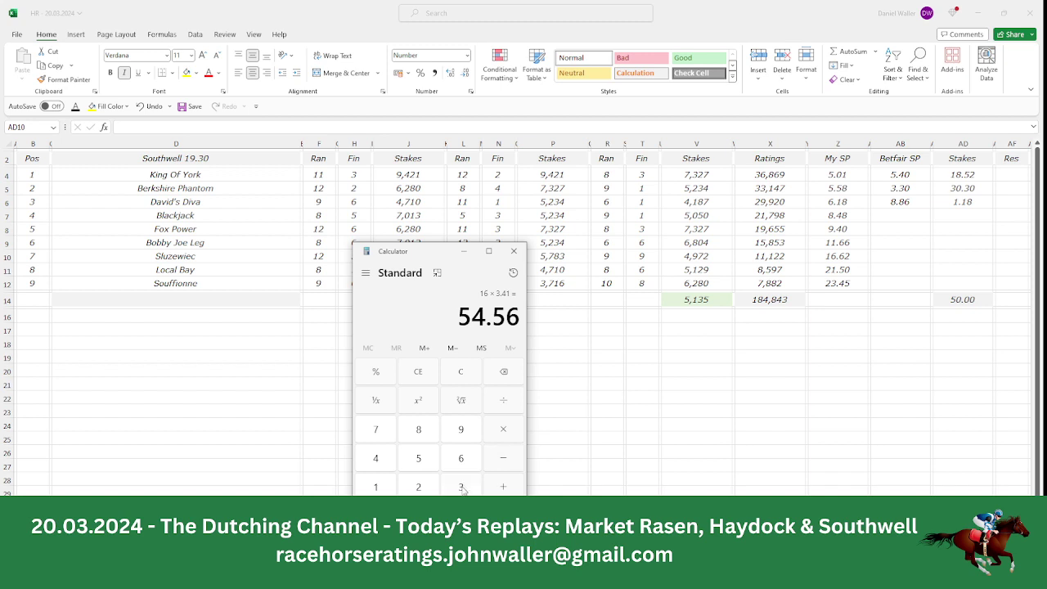
key(alt+Tab)
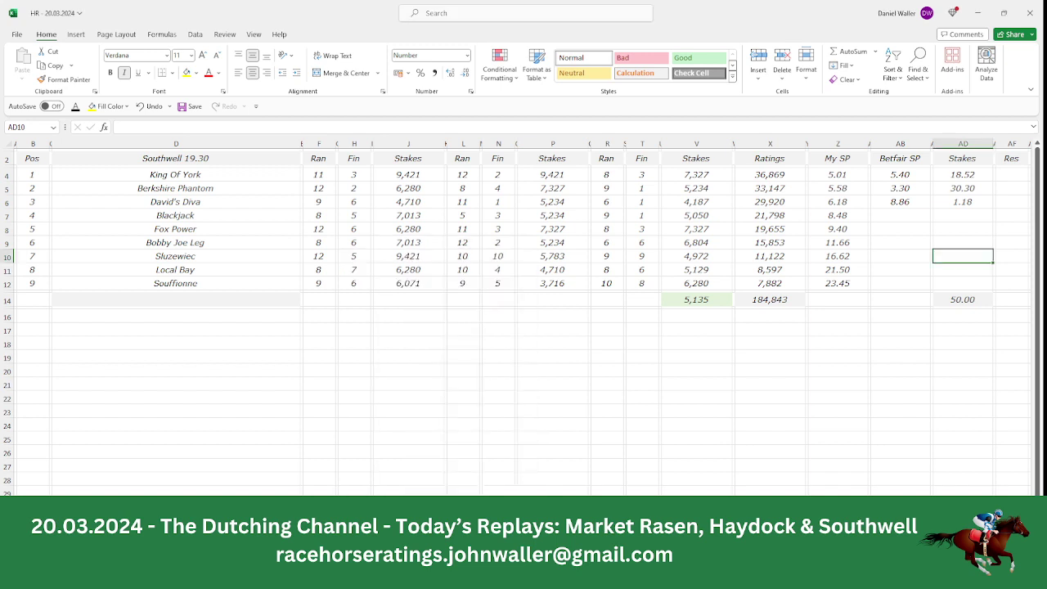
key(super+Down)
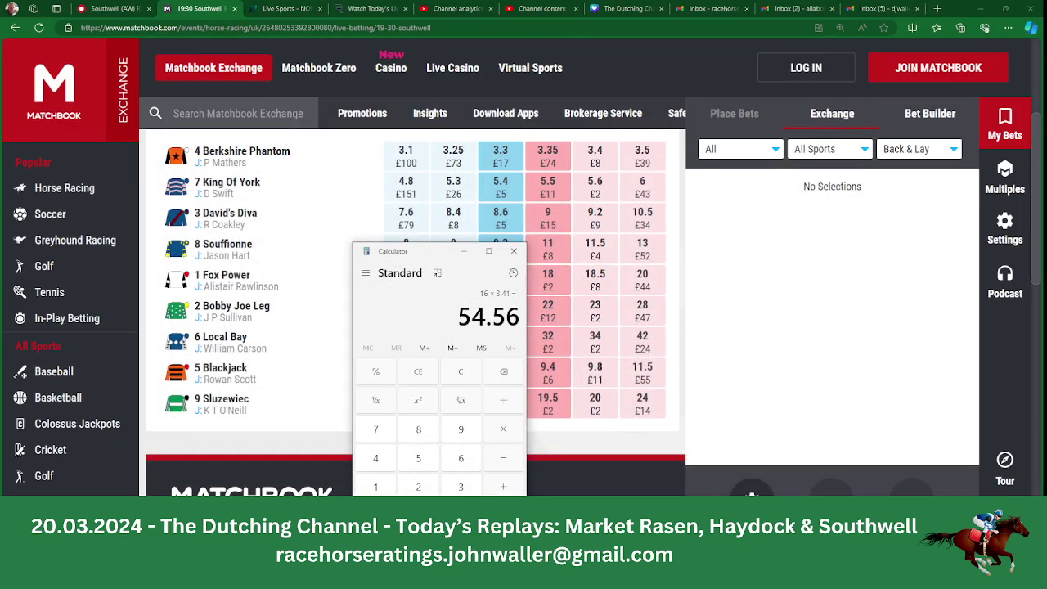
key(alt+Tab)
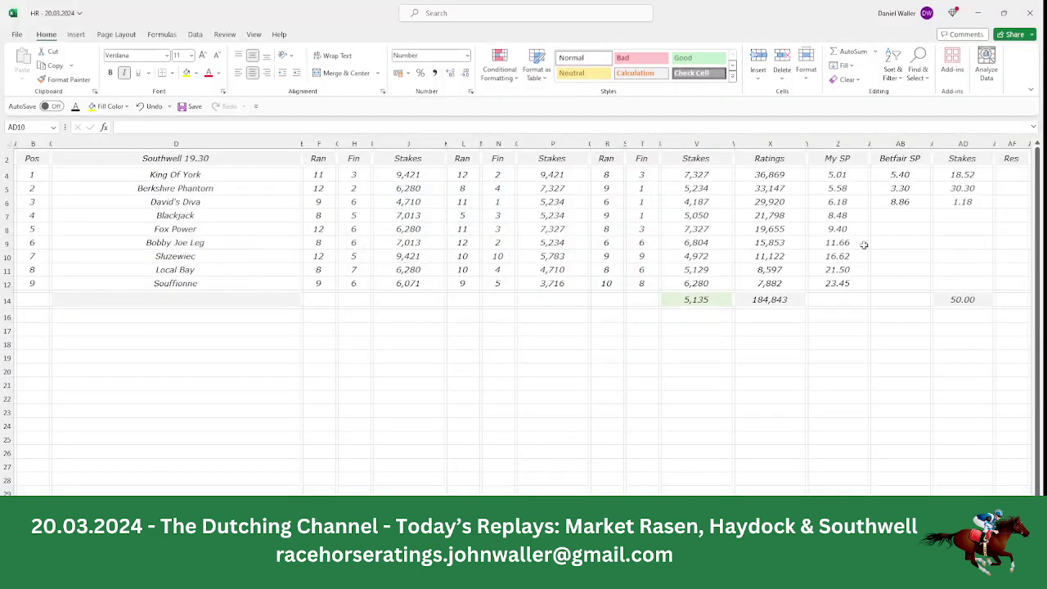
click(900, 202)
text(8.6)
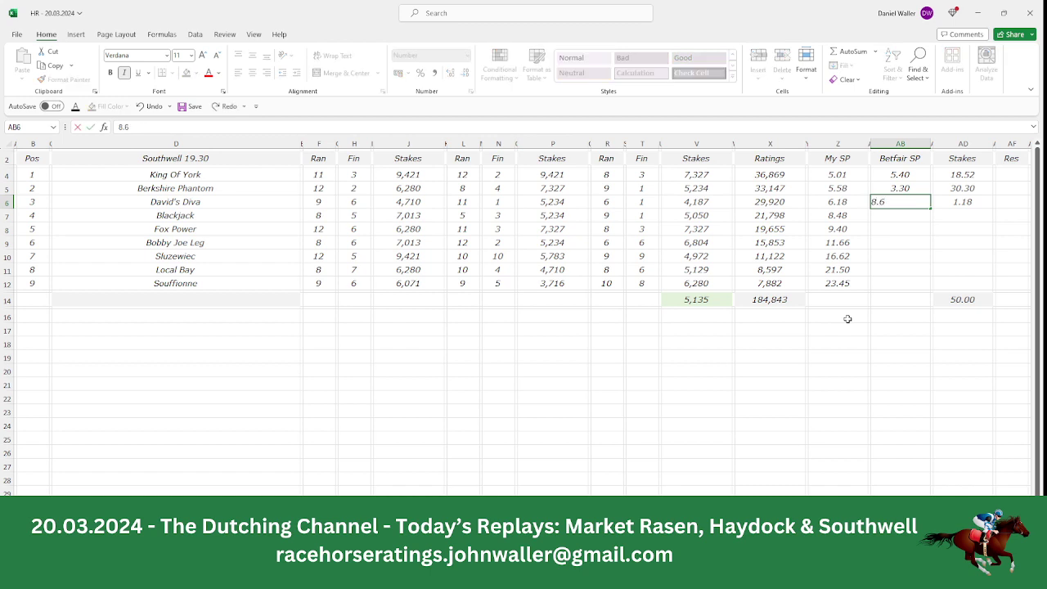
key(Return)
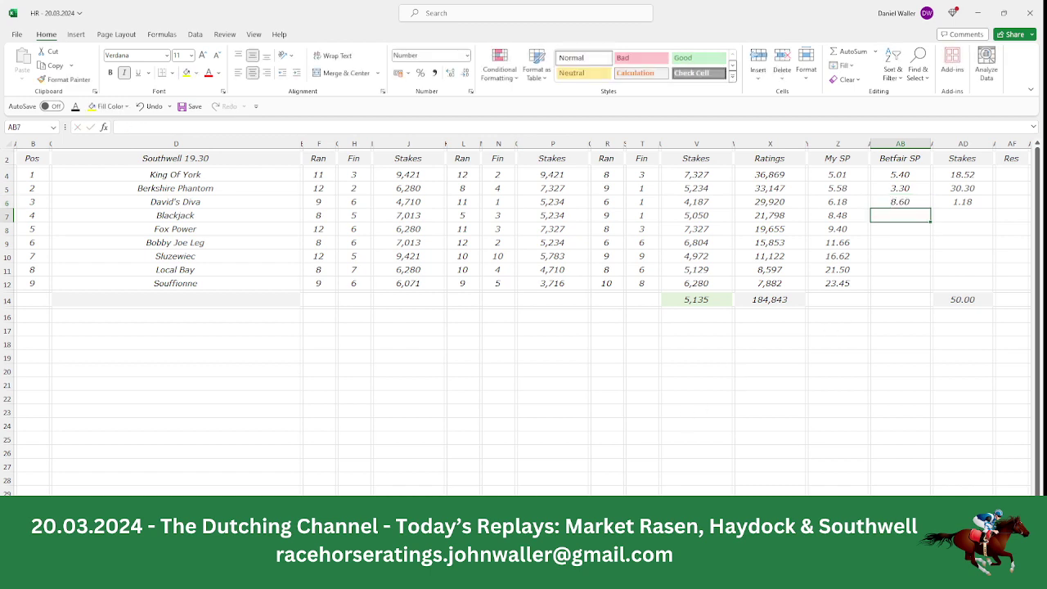
Switch to Calculator and multiply David's Diva's odds of 8.6 by its stake of 1.18 to check the return.
key(alt+Tab)
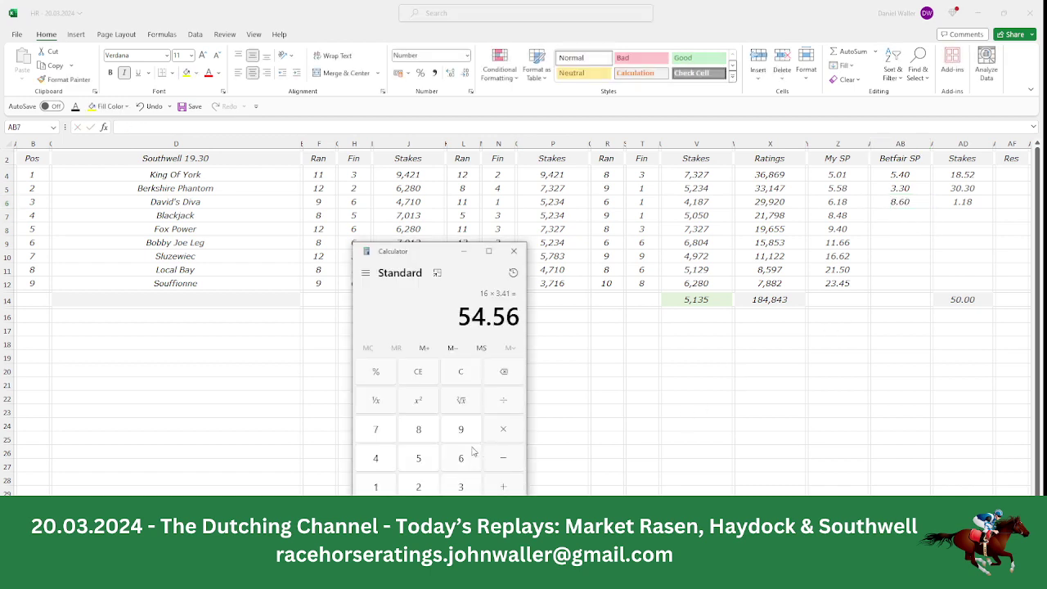
click(425, 434)
click(461, 516)
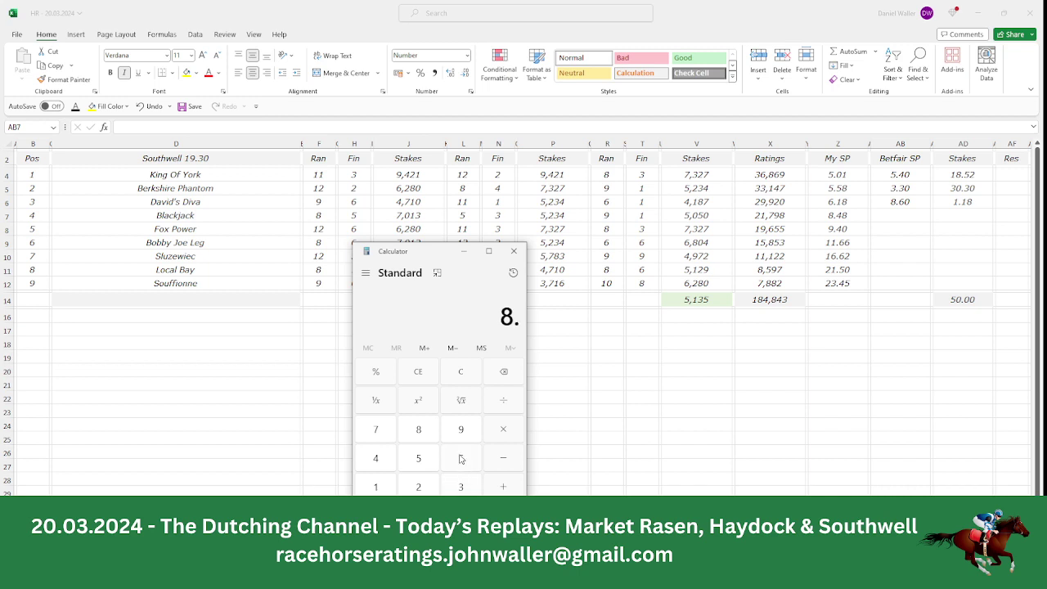
click(461, 458)
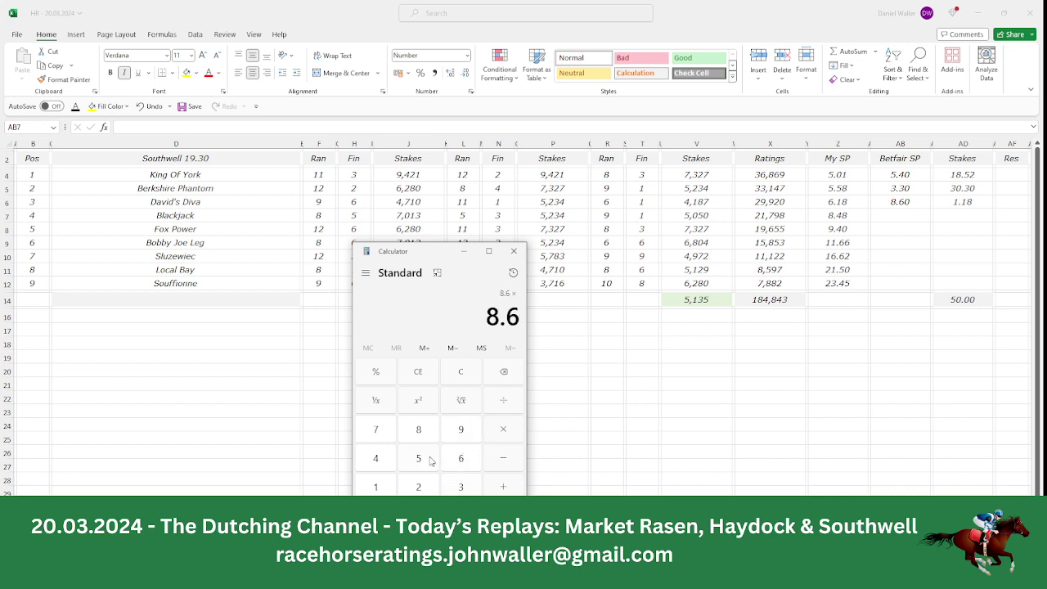
click(391, 488)
click(461, 516)
click(388, 486)
click(417, 430)
click(495, 516)
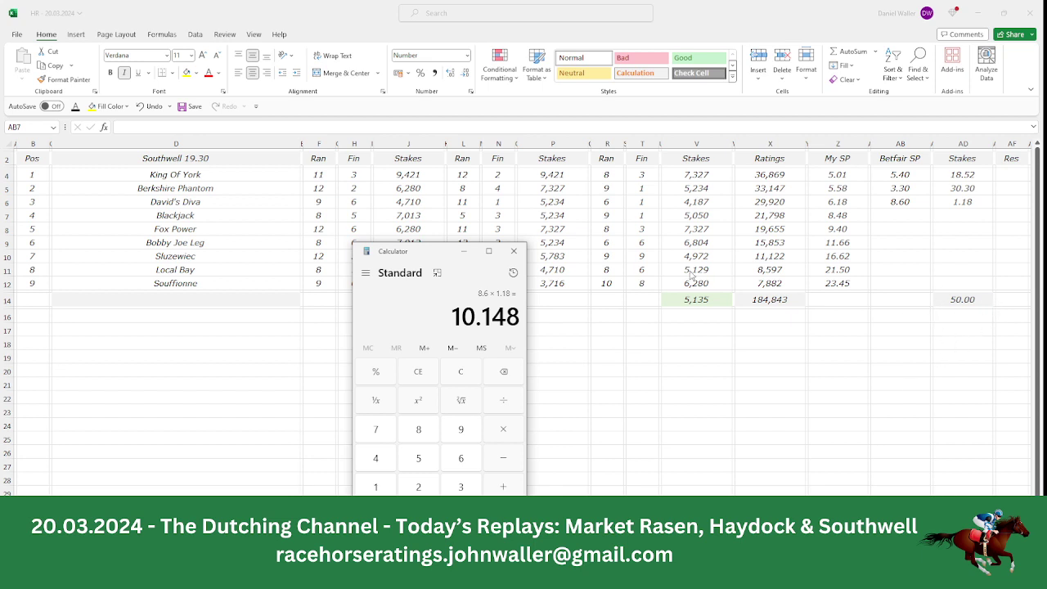
Return to the Excel workbook, go over the King Of York and Berkshire Phantom entries, and save the workbook.
click(201, 205)
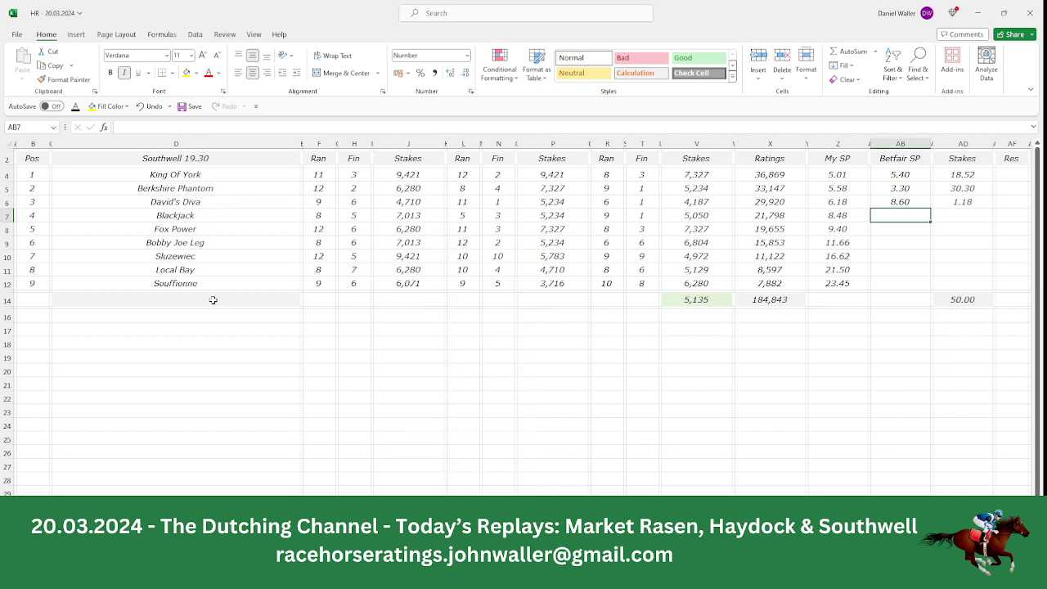
key(Up)
key(Up)
key(Up)
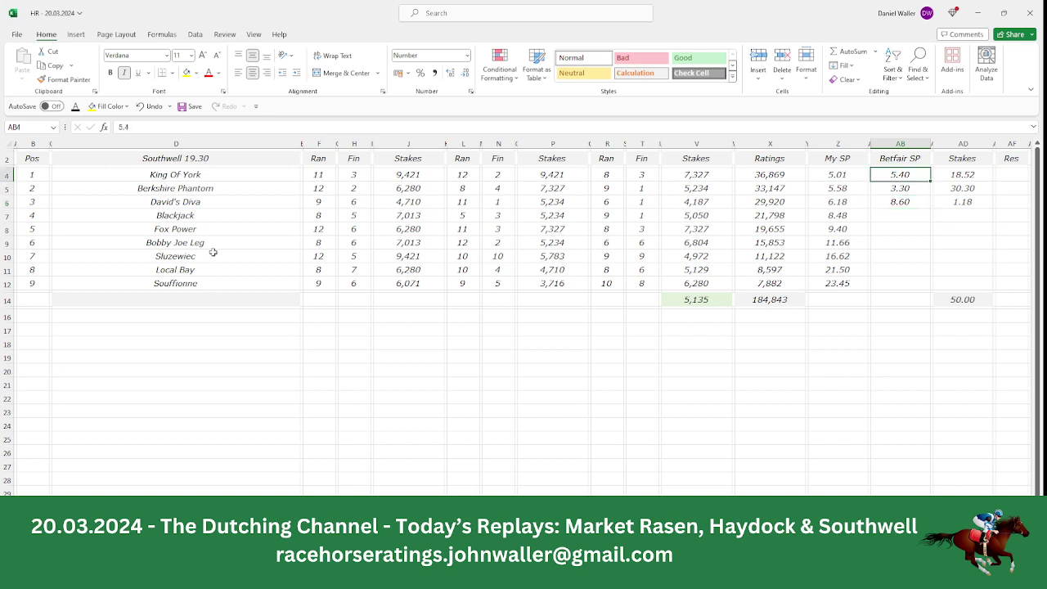
click(212, 180)
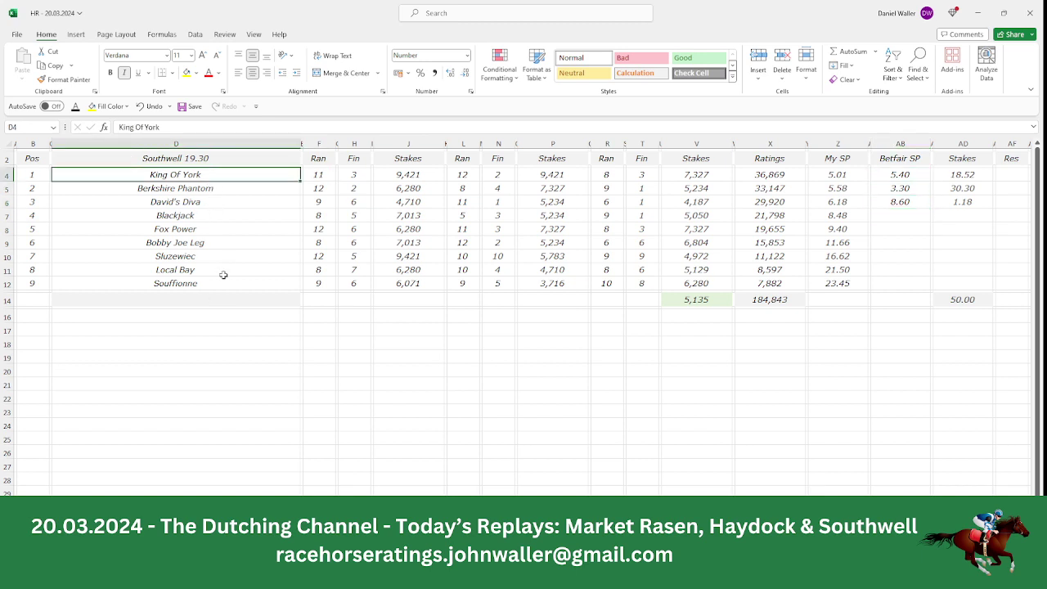
key(Down)
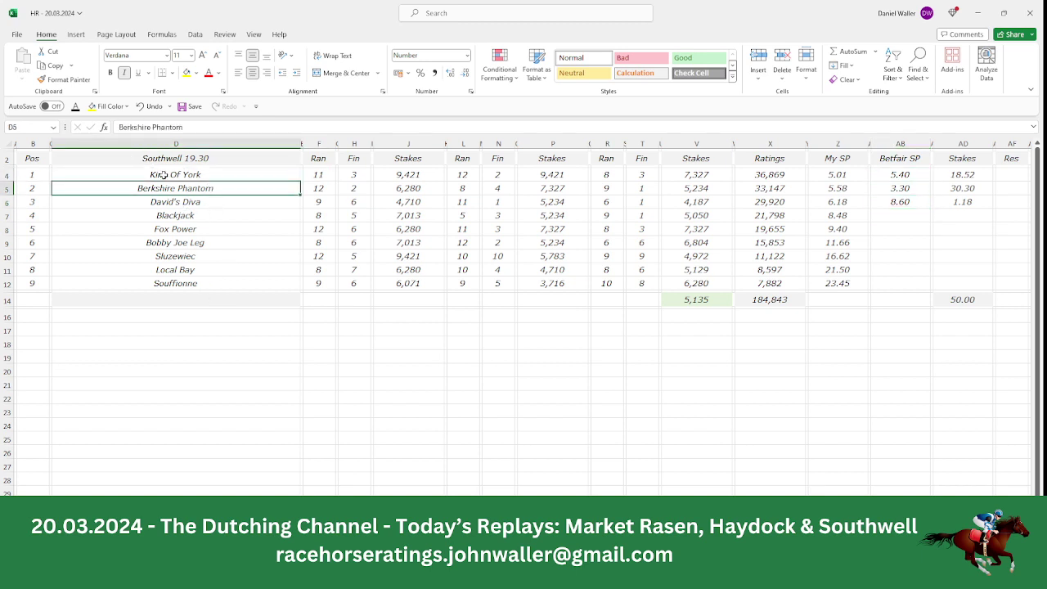
click(36, 156)
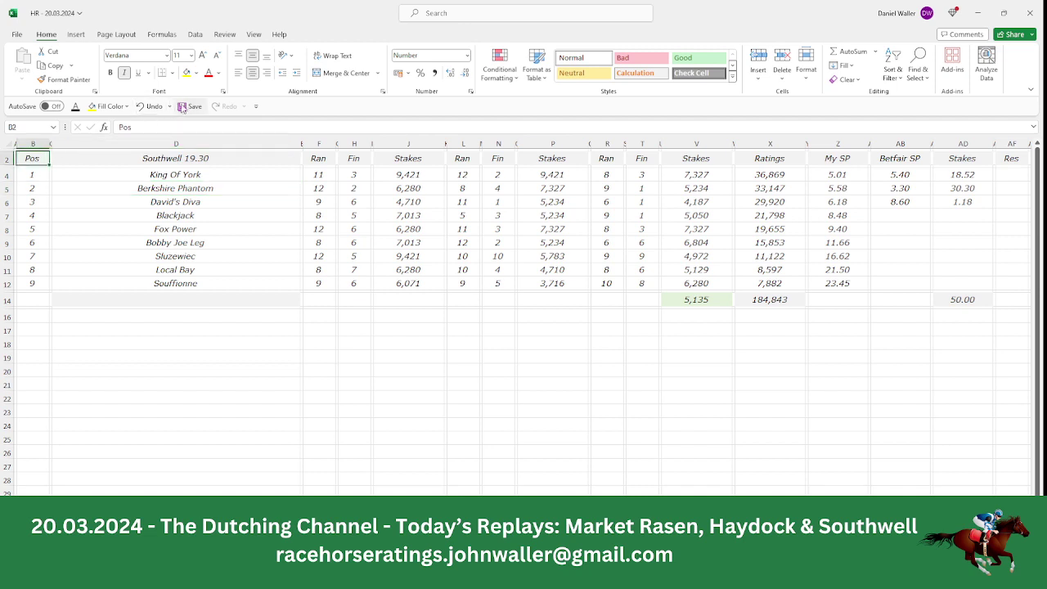
click(189, 106)
Switch to the Racing Post racecards in the browser and view the 8:00 Southwell race.
key(alt+Tab)
click(113, 9)
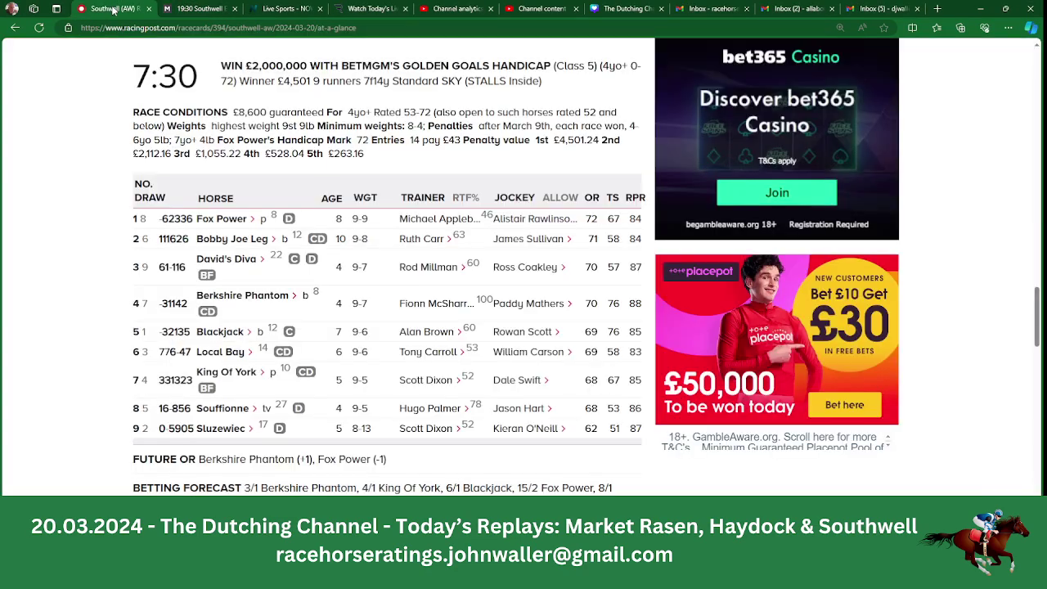
drag(1038, 321, 1040, 383)
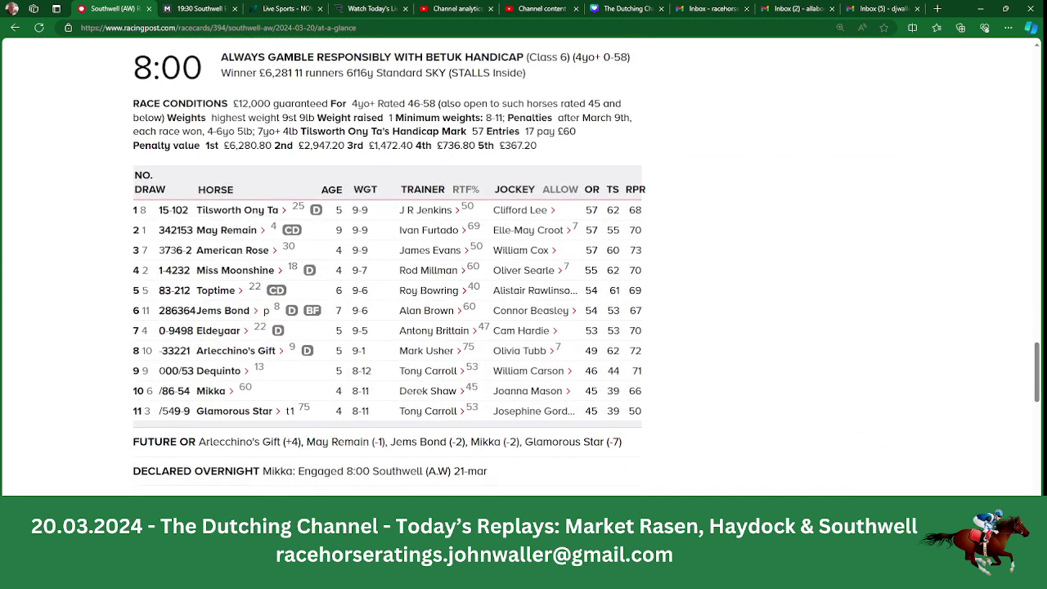
Open the Southwell 20.00 sheet in the Excel workbook and select Tilsworth Ony Ta's Betfair SP cell.
key(alt+Tab)
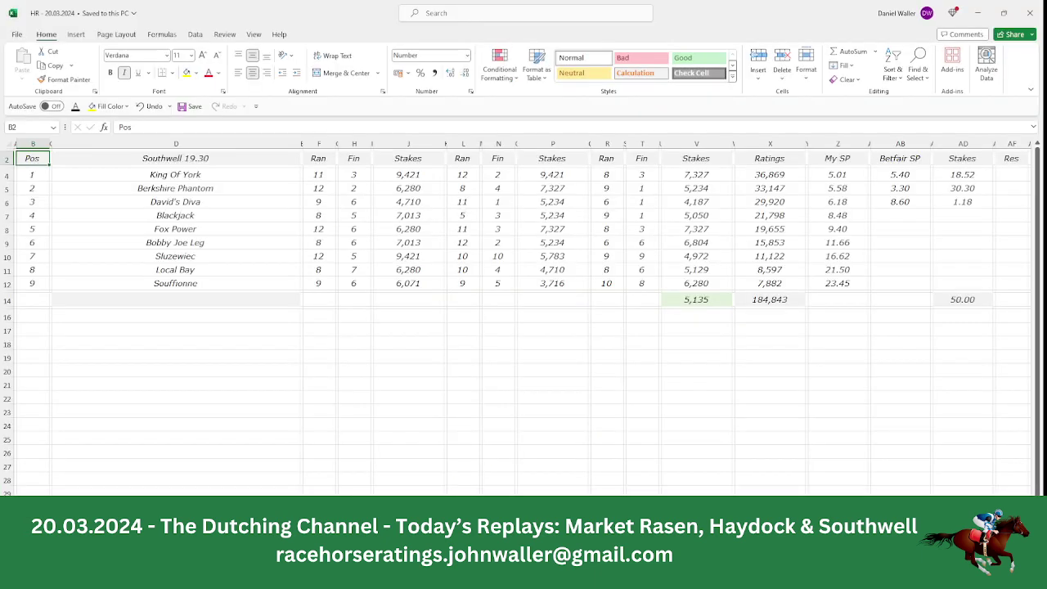
key(ctrl+Page_Down)
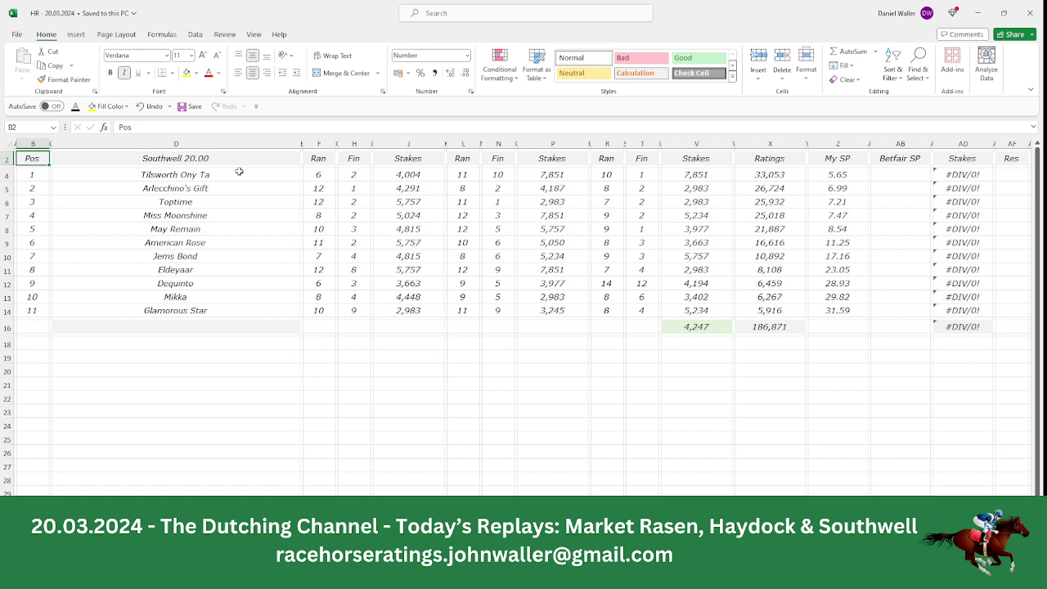
click(890, 176)
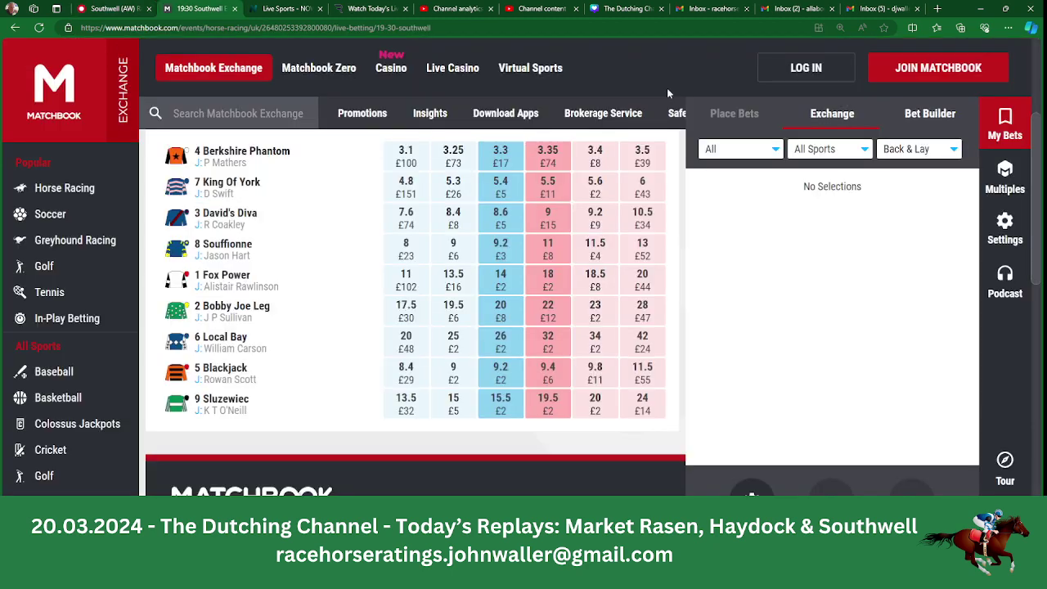
Open the 20:00 Southwell win market on Matchbook in the browser and review the runners' back odds.
drag(1037, 166, 1040, 99)
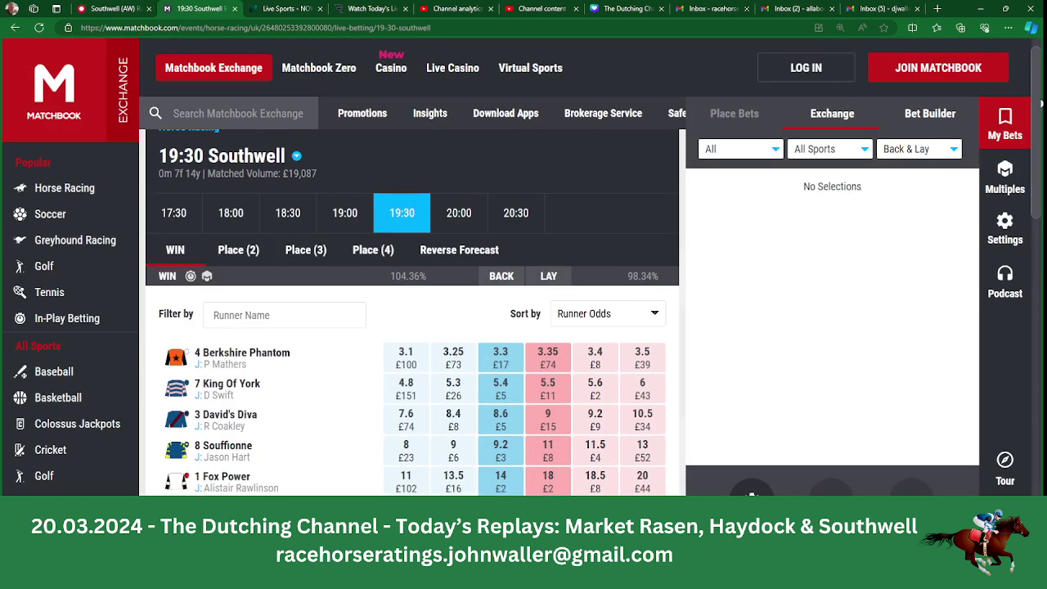
click(460, 211)
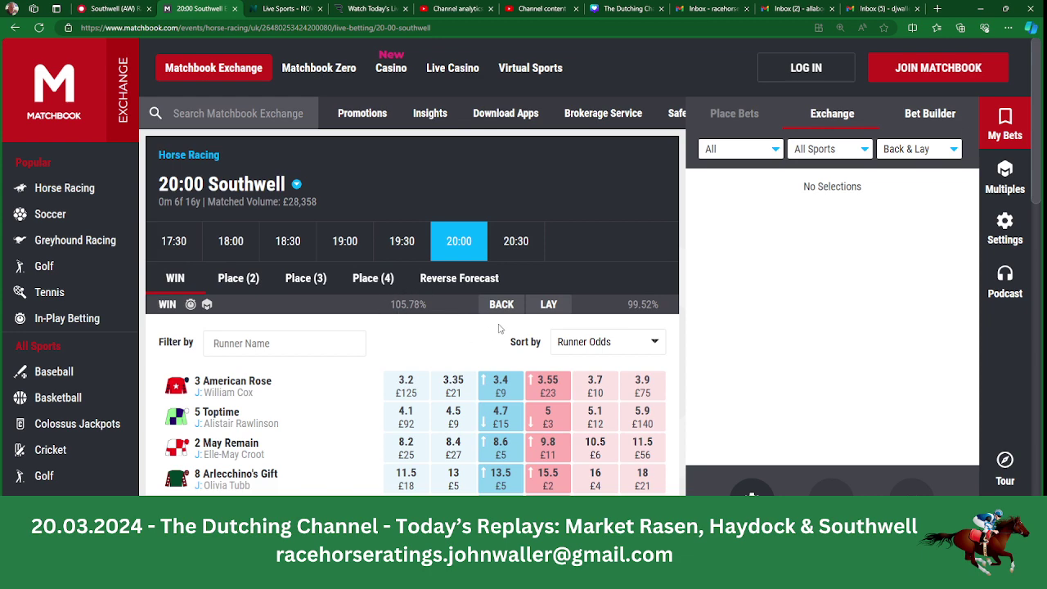
scroll(1037, 174, down, 2)
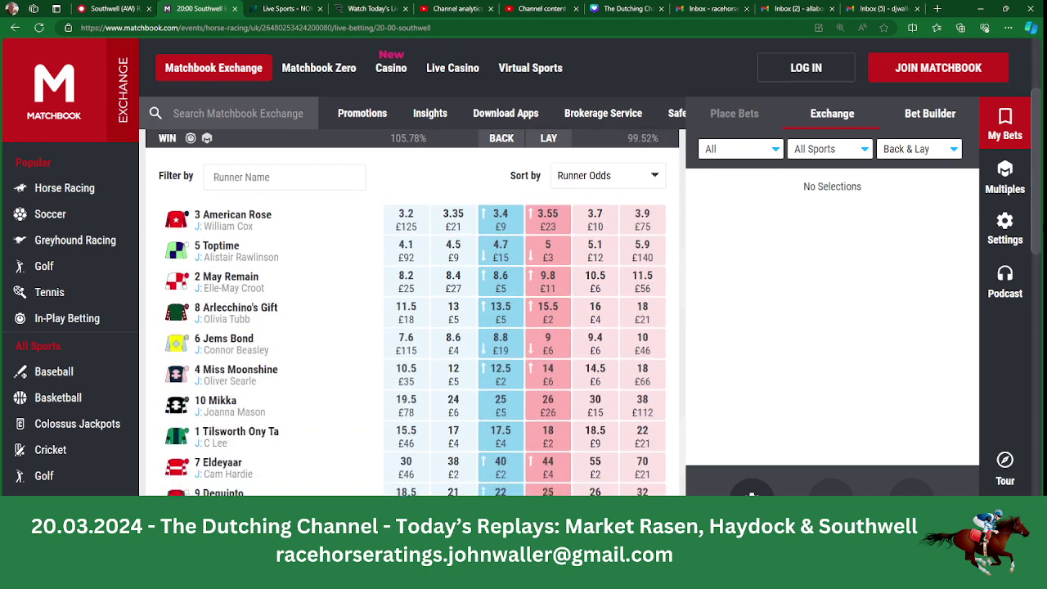
scroll(413, 312, down, 1)
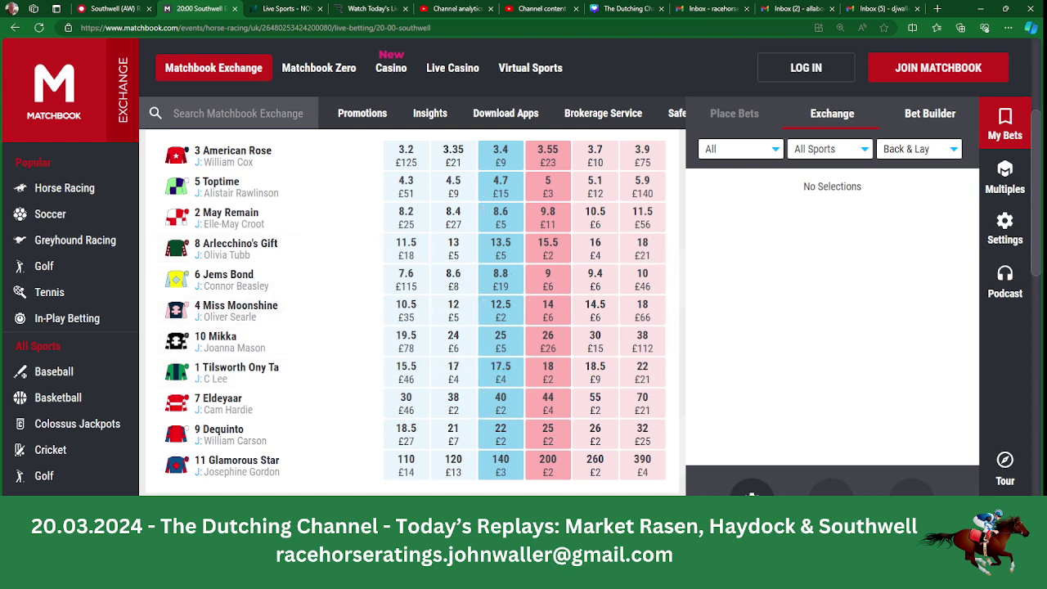
Enter 17.5 as Tilsworth Ony Ta's Betfair SP in the Excel workbook and select Arlecchino's Gift's Betfair SP cell.
key(alt+Tab)
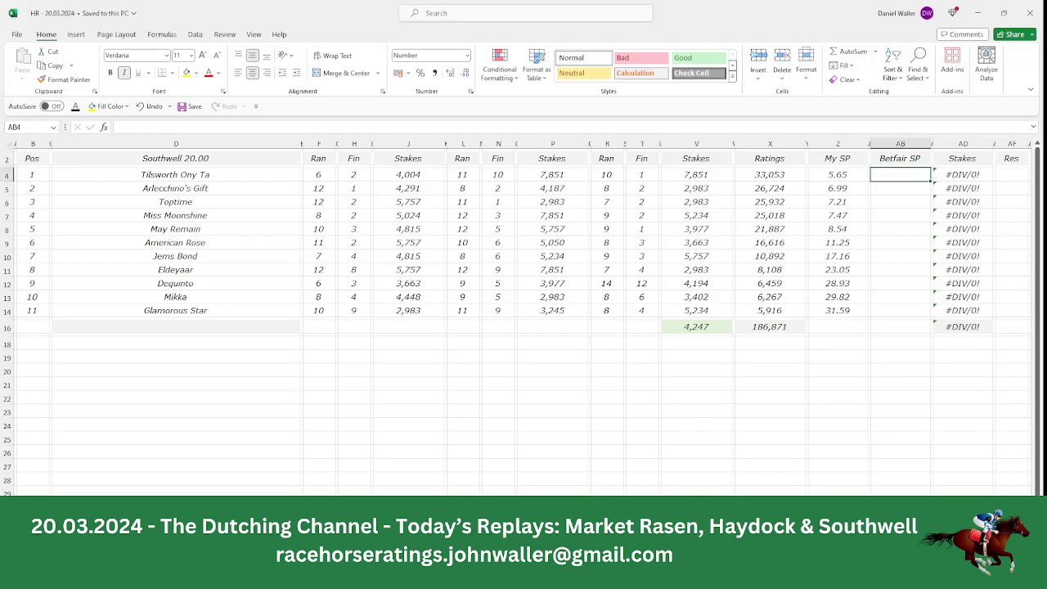
text(17.5)
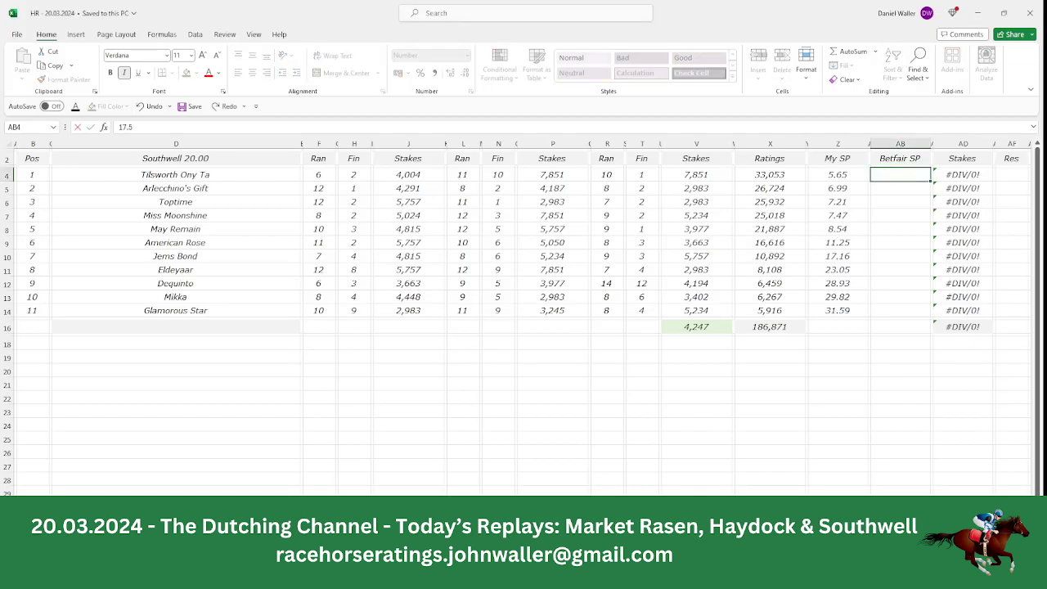
key(Tab)
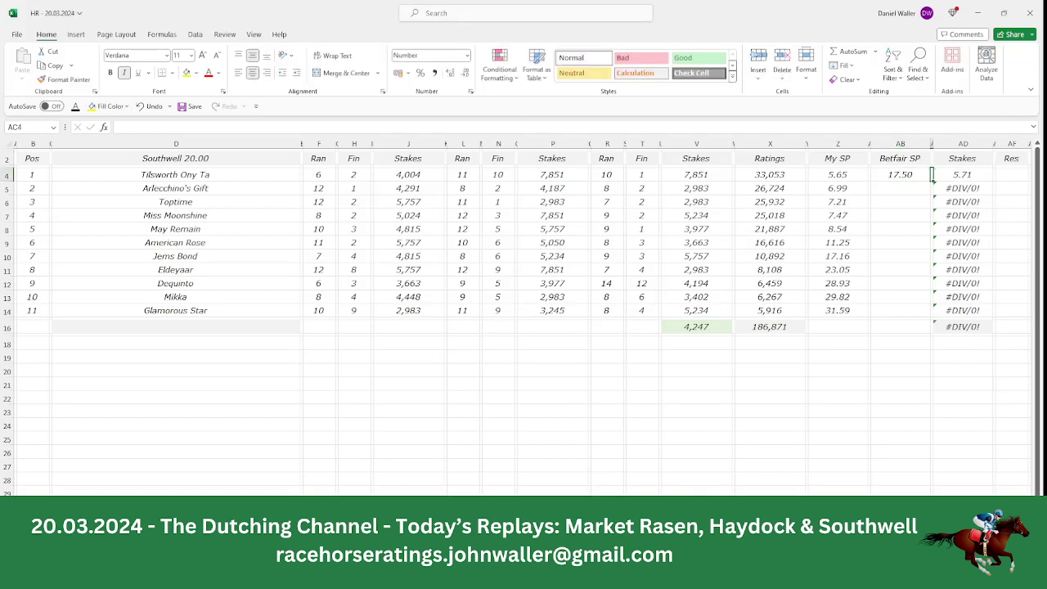
key(Right)
key(Down)
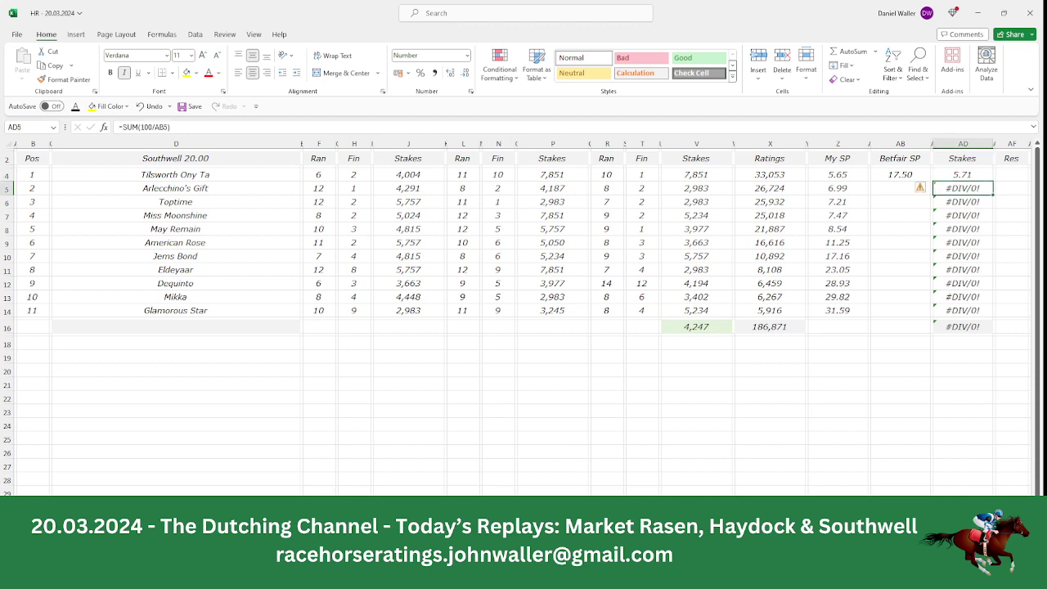
key(Left)
key(Left)
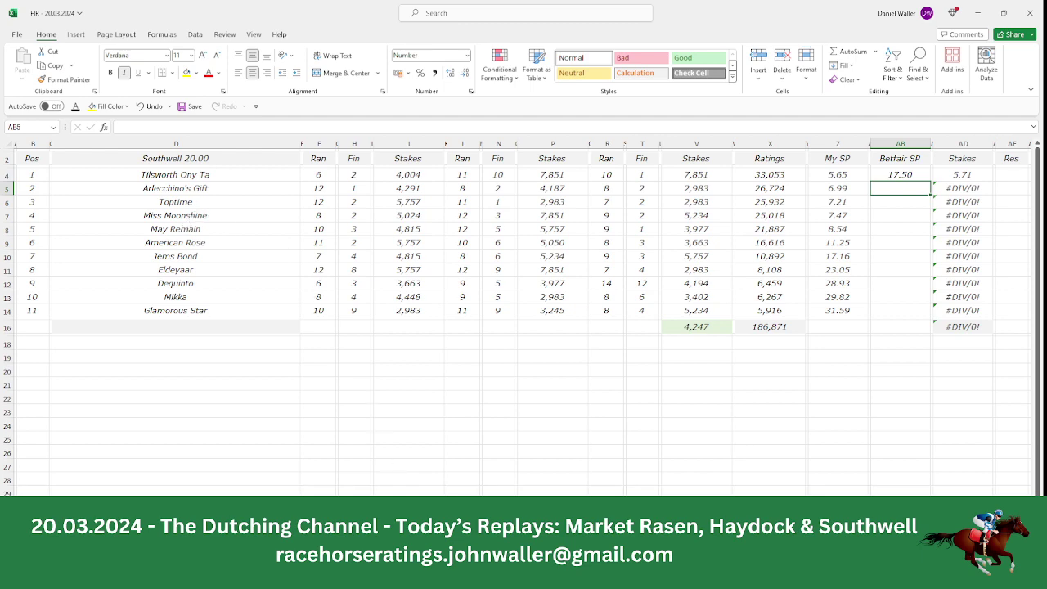
Check Arlecchino's Gift's back odds on Matchbook in the browser and enter 13.5 as its Betfair SP in the Excel workbook.
key(alt+Tab)
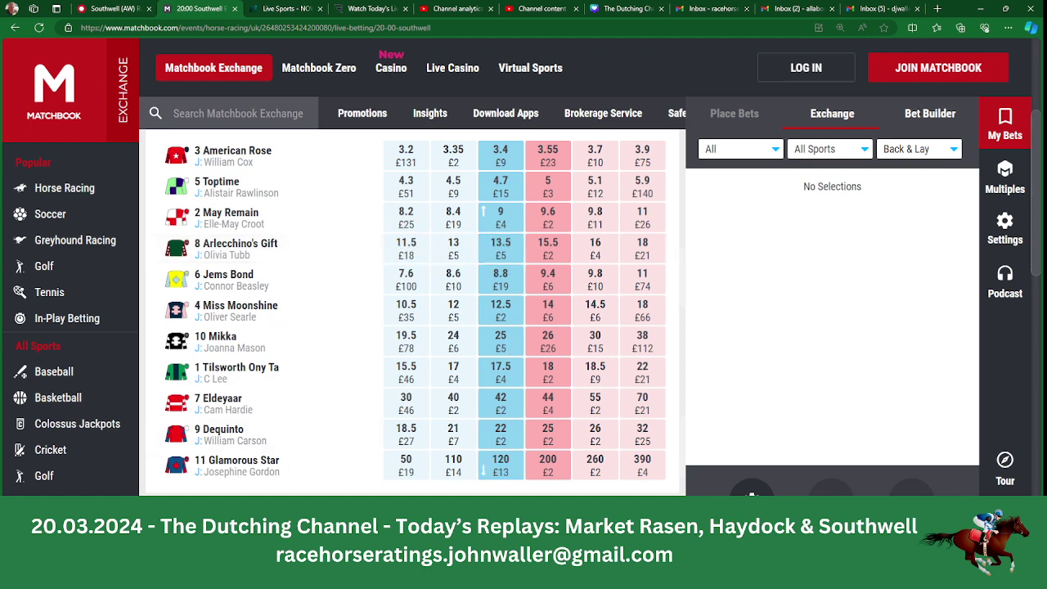
key(alt+Tab)
text(13.)
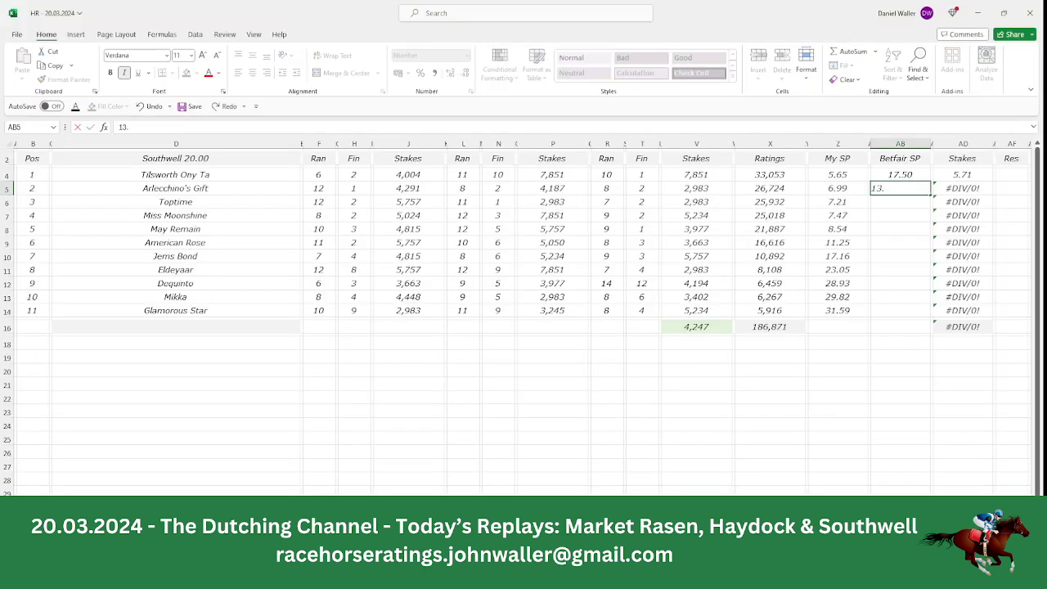
text(5)
key(Tab)
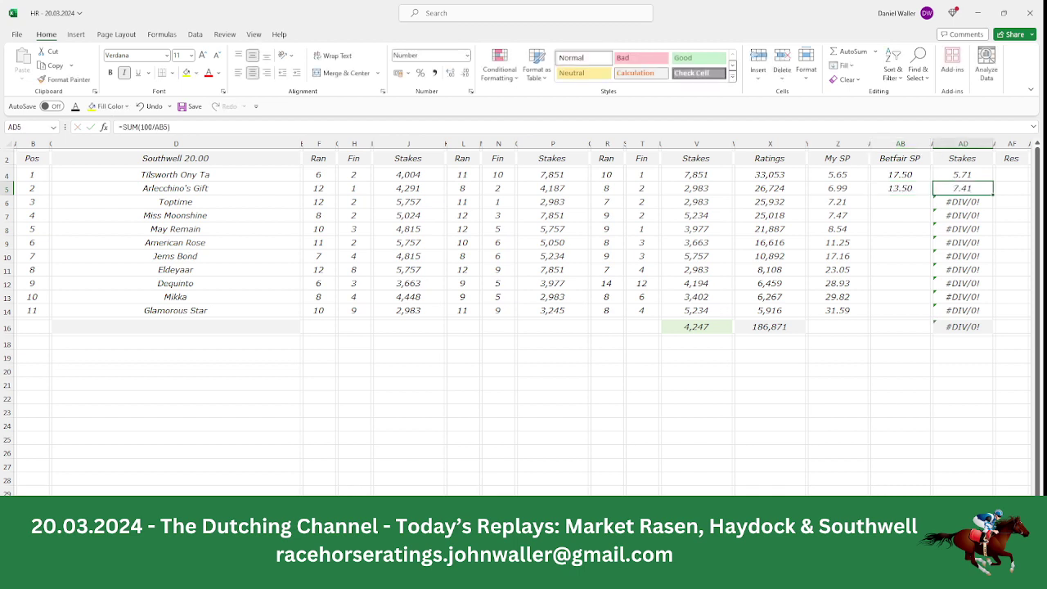
Look up Toptime on Matchbook, enter 4.7 as its Betfair SP in the Excel workbook, and select the first three stakes to check their sum.
key(Down)
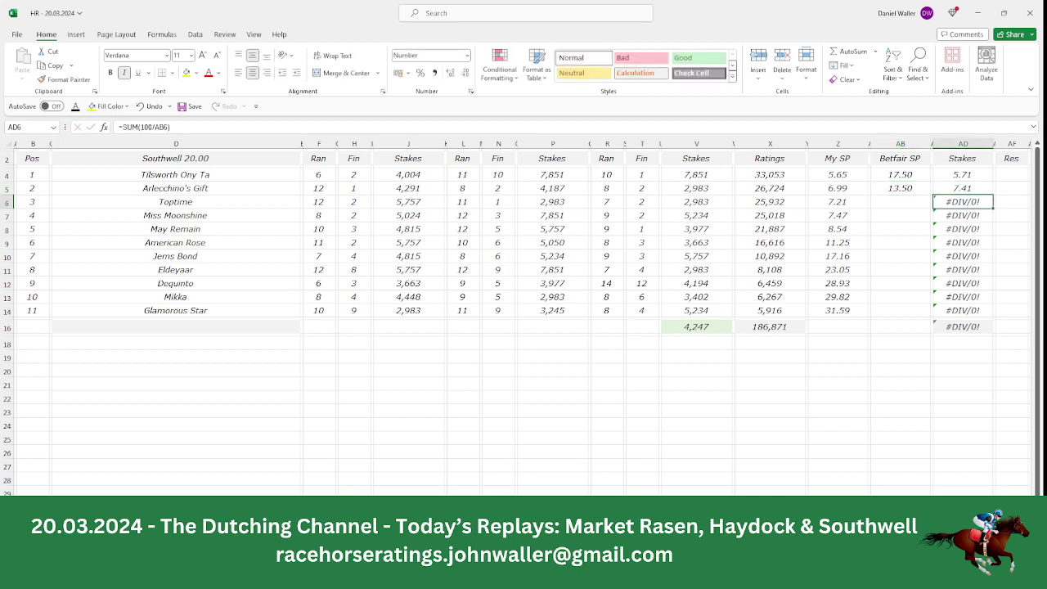
key(Left)
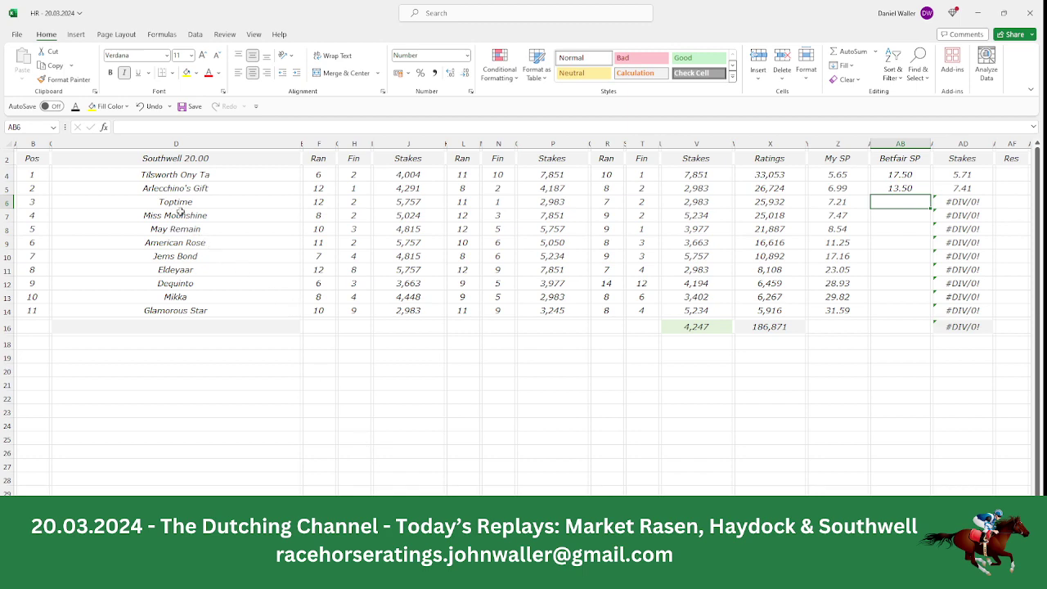
key(alt+Tab)
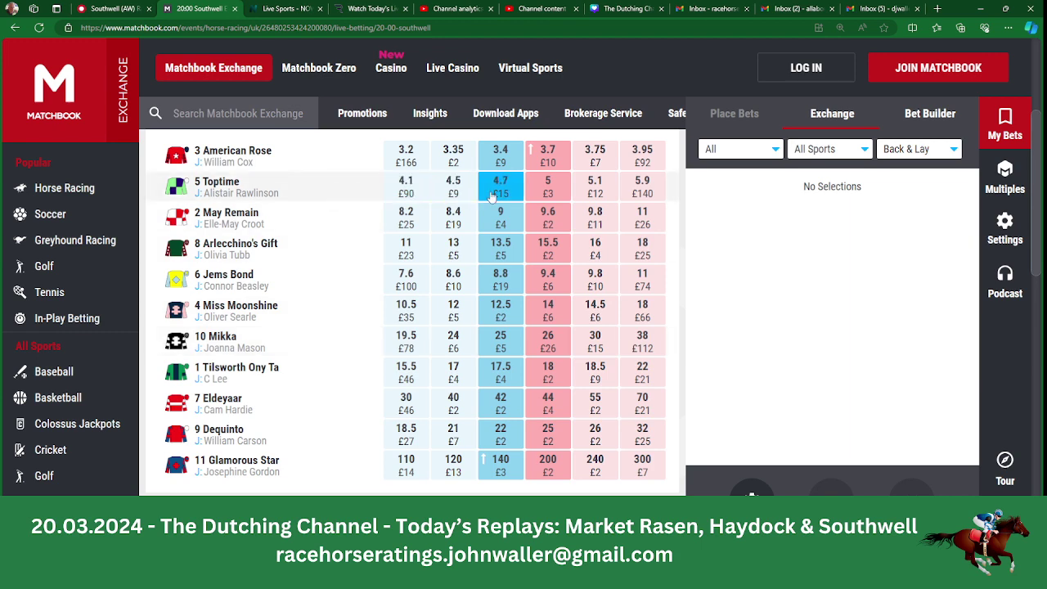
key(alt+Tab)
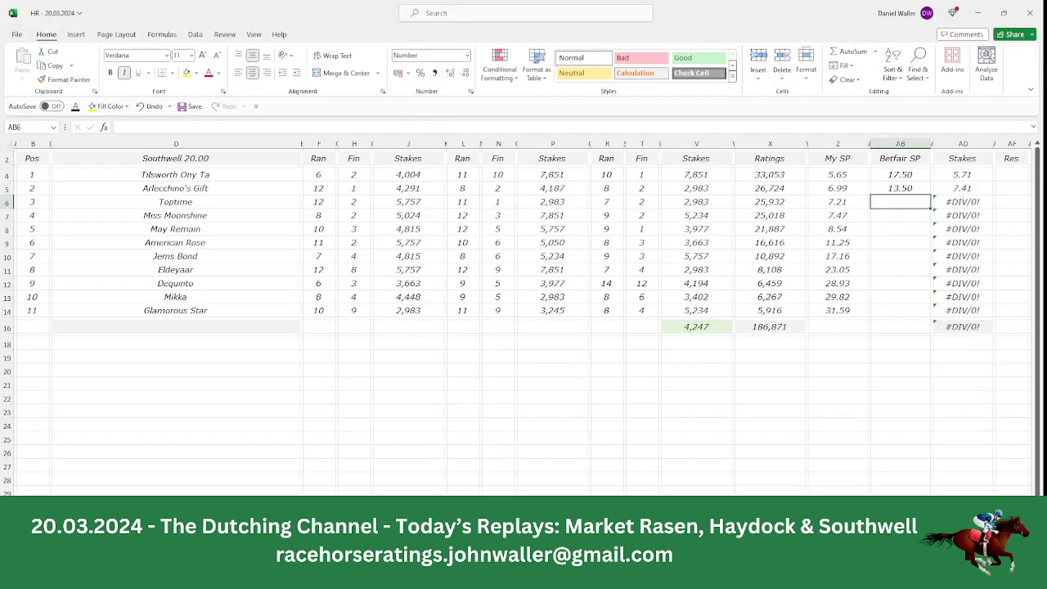
text(4.7)
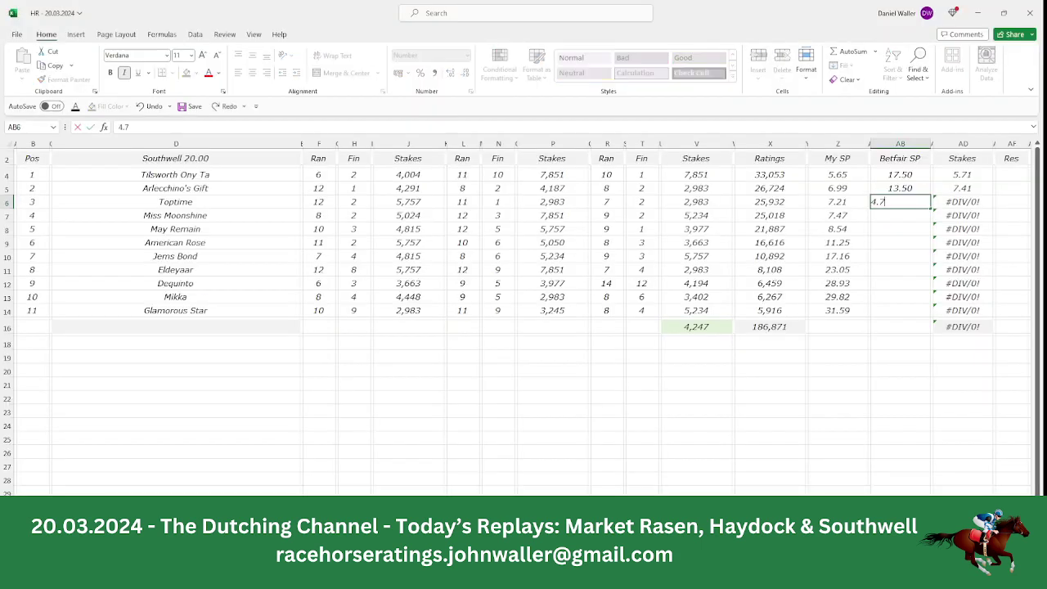
key(Tab)
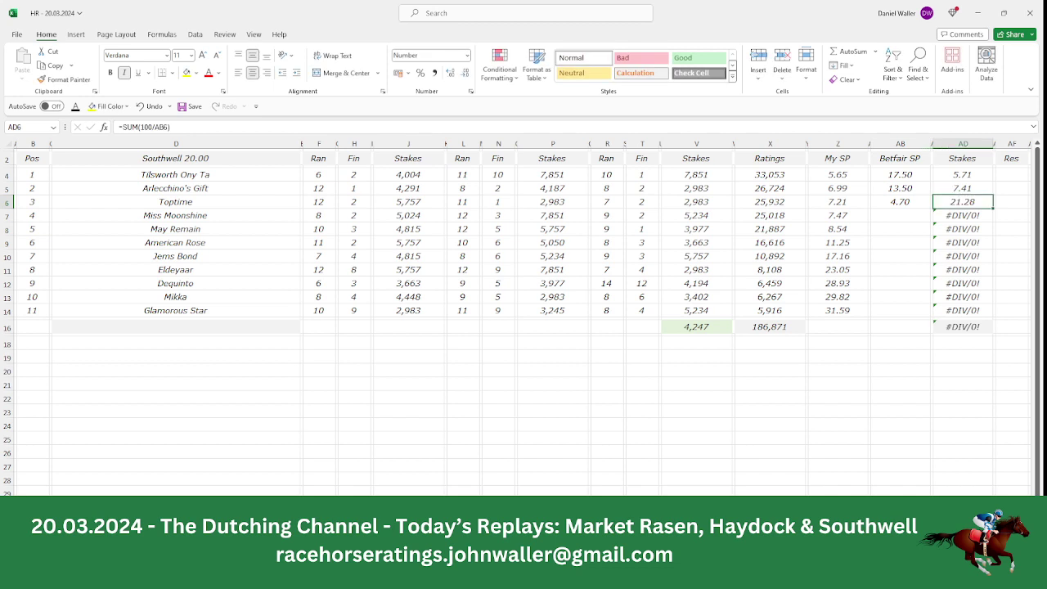
drag(951, 176, 951, 201)
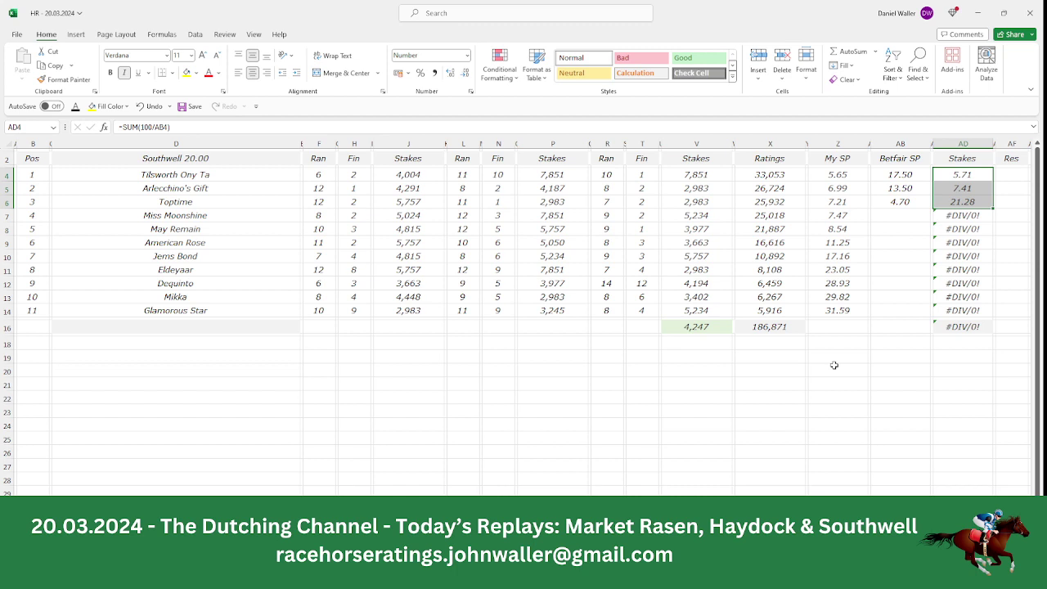
Look up Miss Moonshine on Matchbook, enter 12.5 as its Betfair SP in the Excel workbook, and select the first four stakes to check their sum.
key(Down)
key(Down)
key(Down)
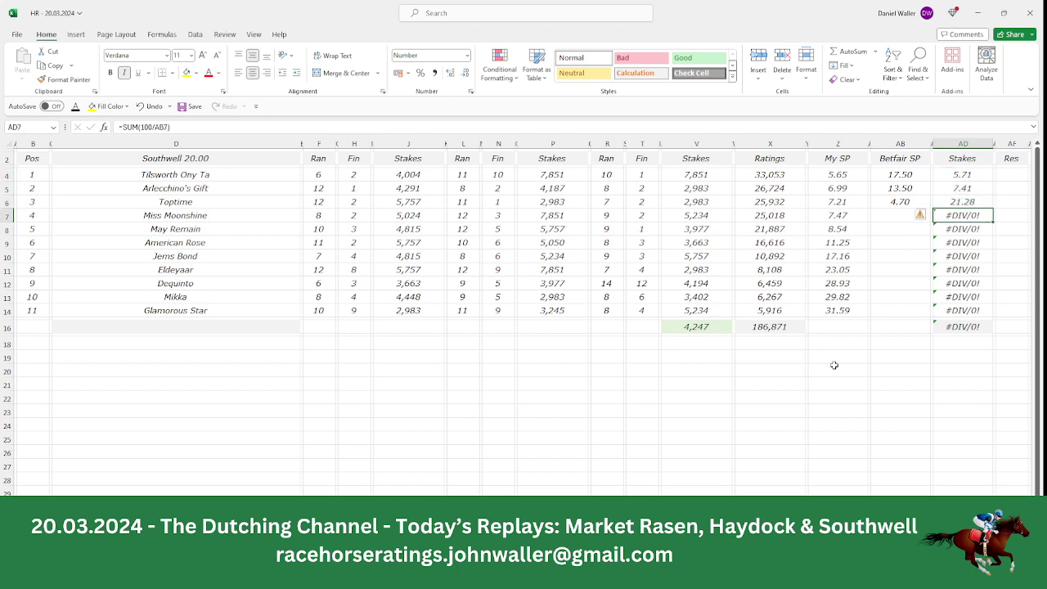
key(Left)
key(Left)
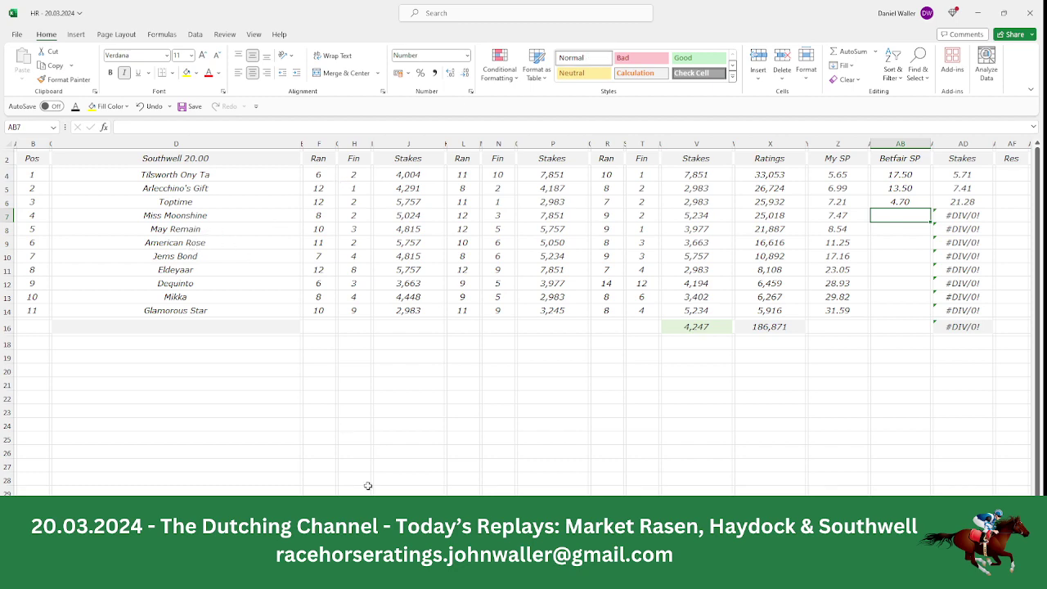
key(alt+Tab)
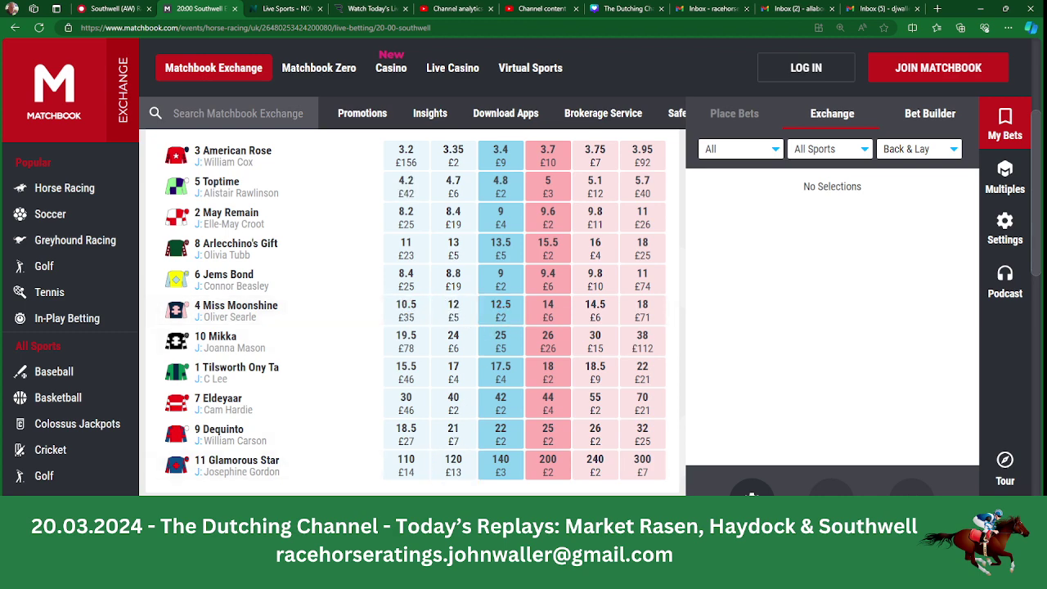
key(alt+Tab)
text(12.)
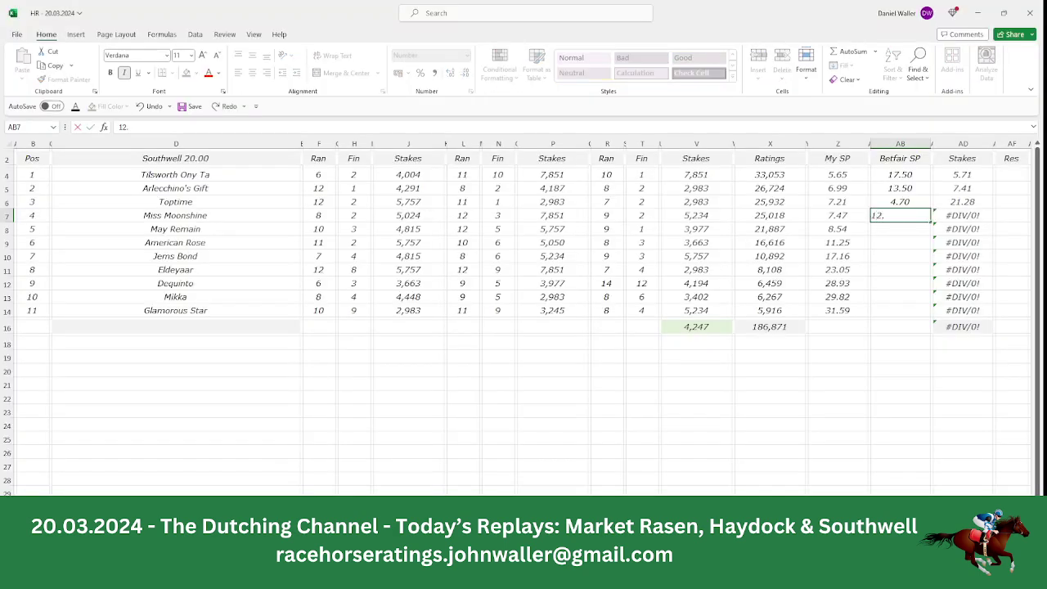
text(5)
key(Tab)
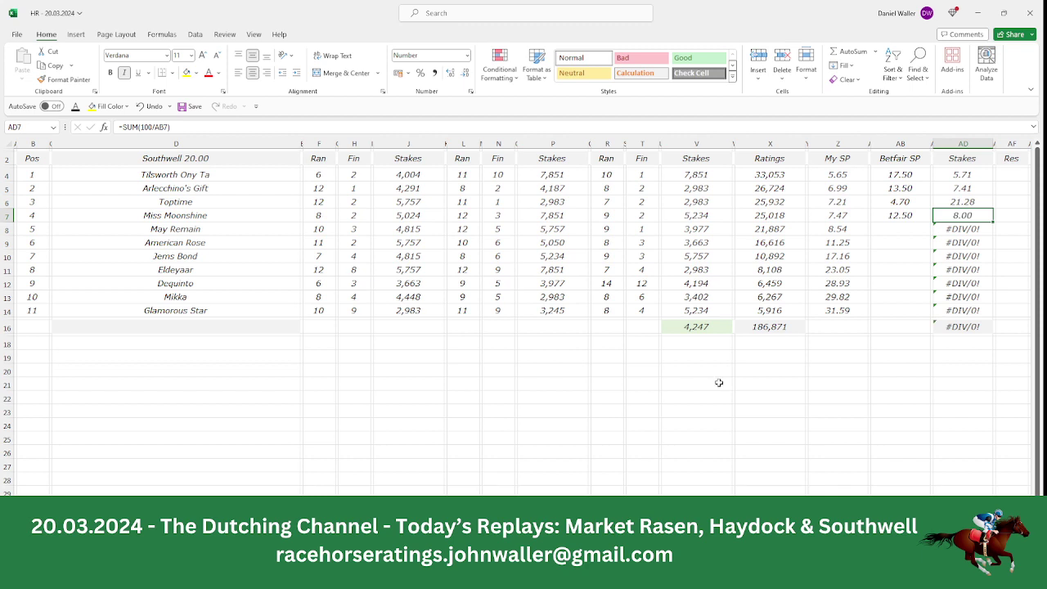
drag(964, 173, 964, 216)
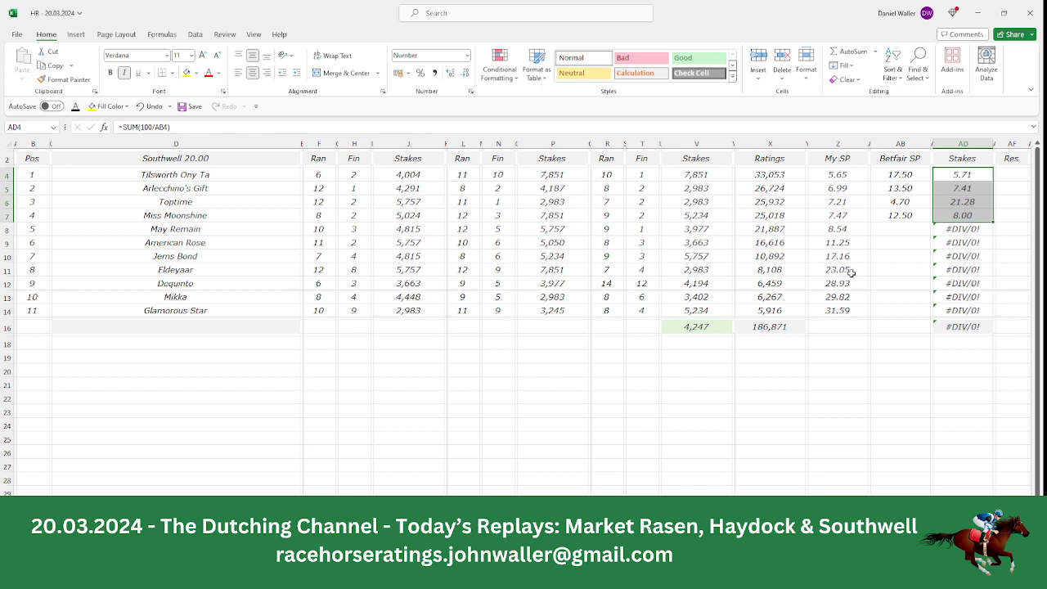
Look up May Remain on Matchbook, enter 9 as its Betfair SP in the Excel workbook, and select the four stakes above its own.
click(892, 228)
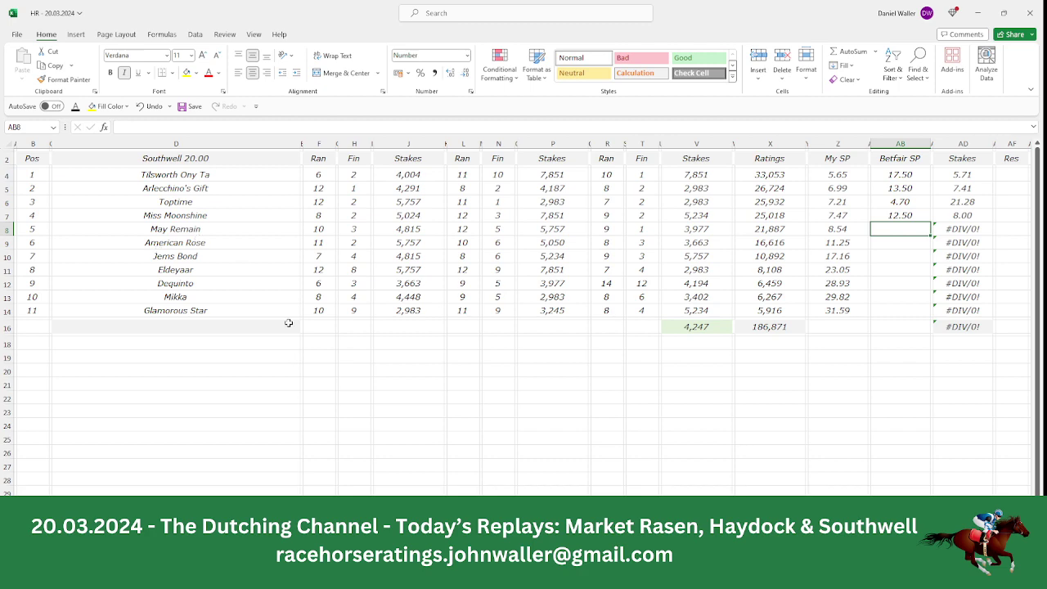
key(alt+Tab)
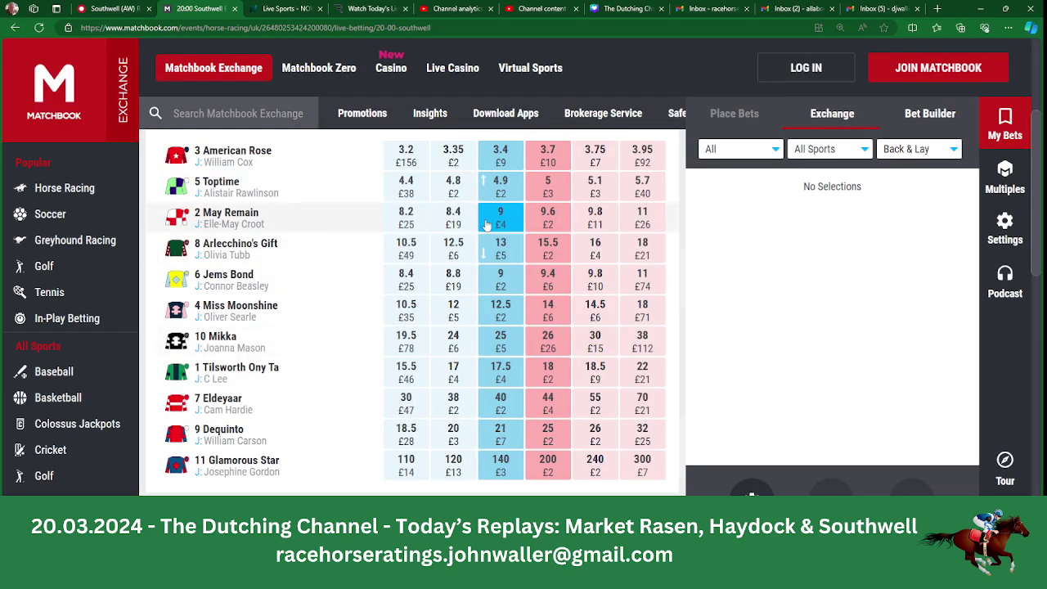
key(alt+Tab)
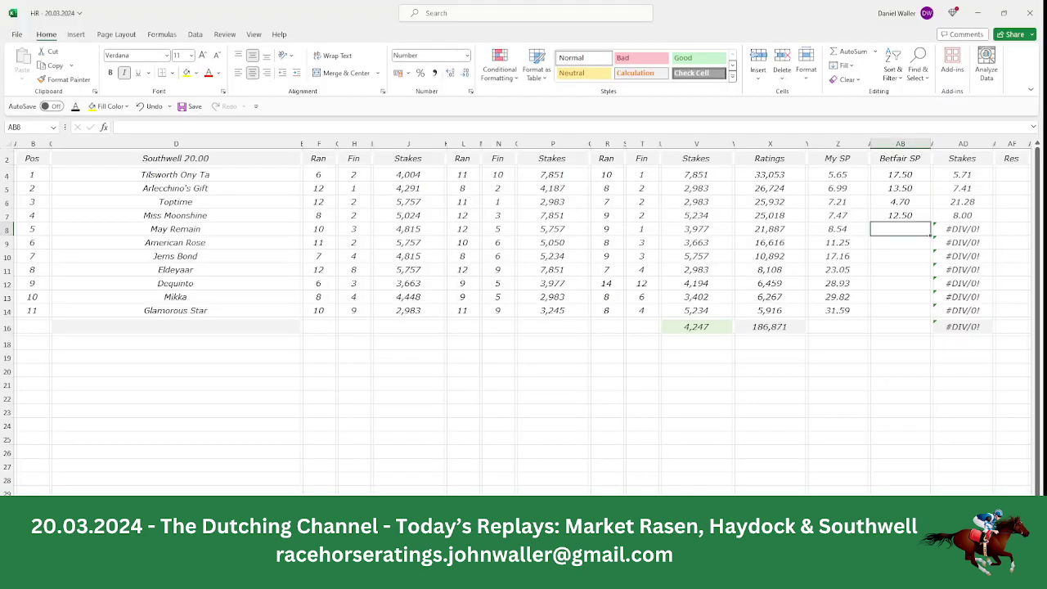
text(9)
key(Tab)
key(Tab)
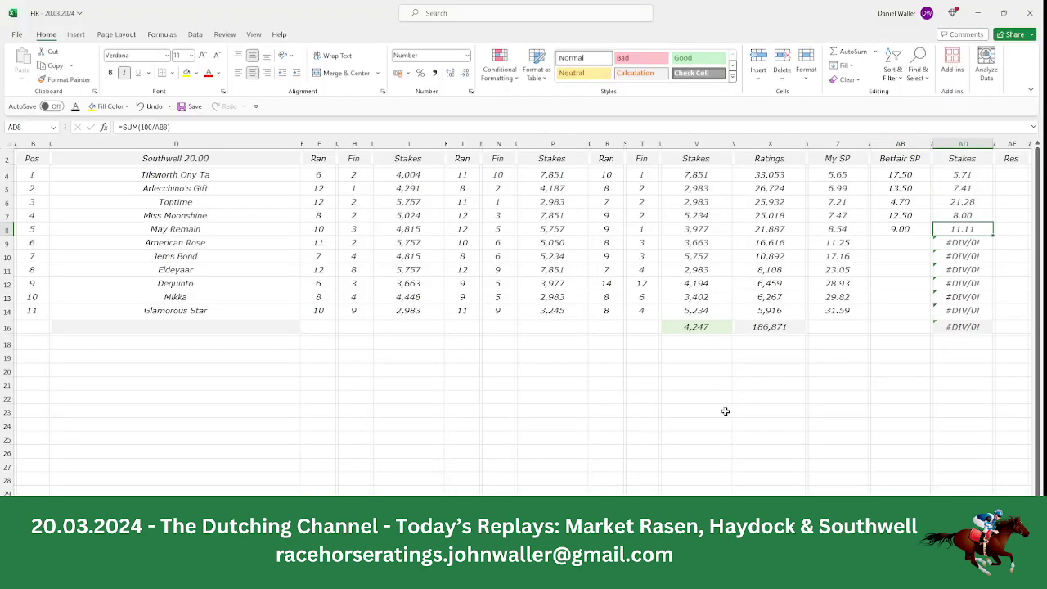
drag(958, 177, 958, 214)
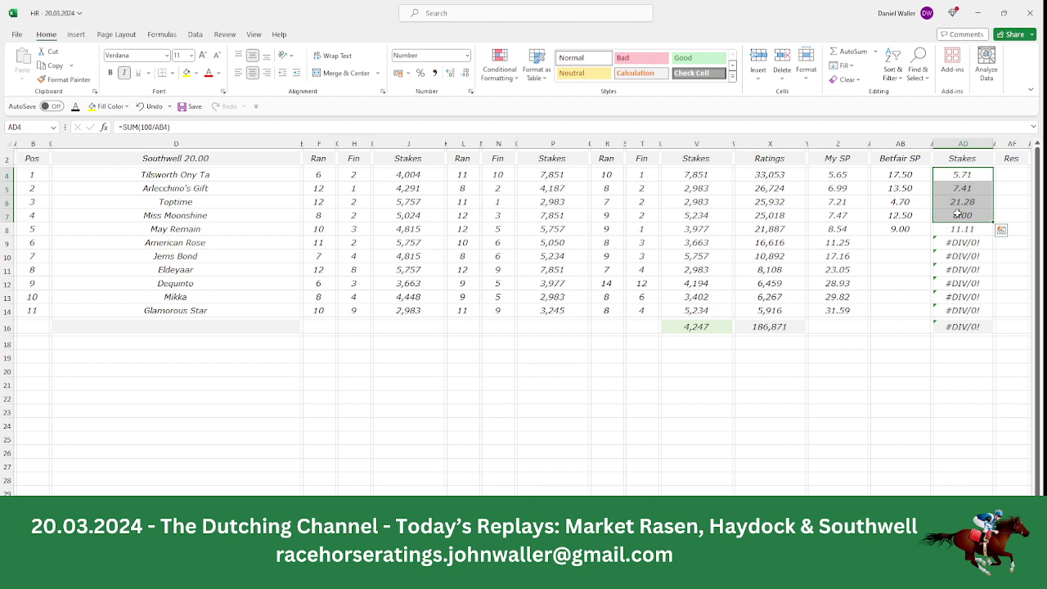
Replace May Remain's stake formula with a fixed stake of 7.6.
click(950, 229)
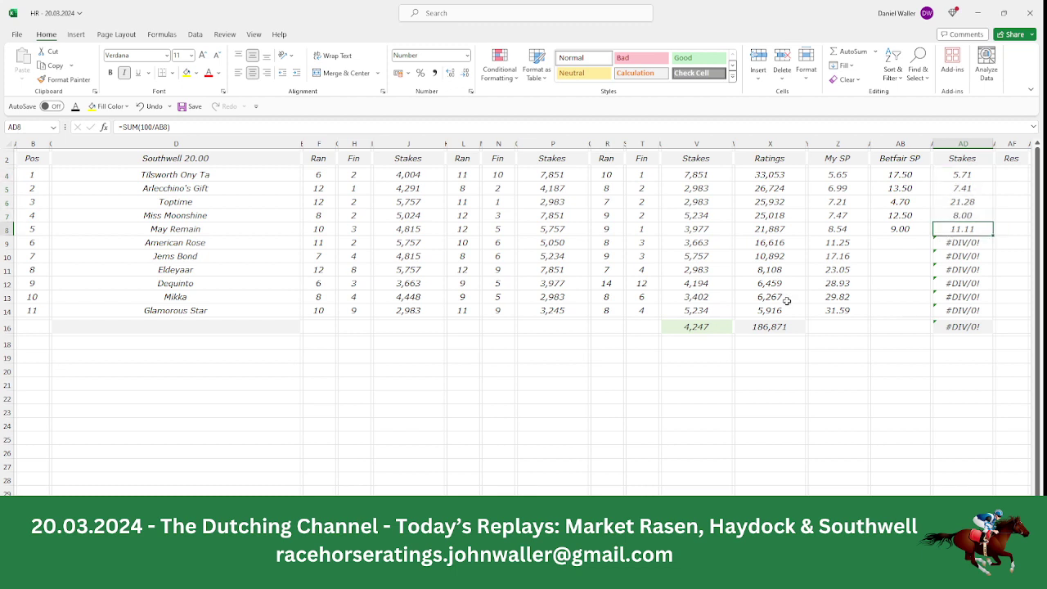
text(7.6)
key(Return)
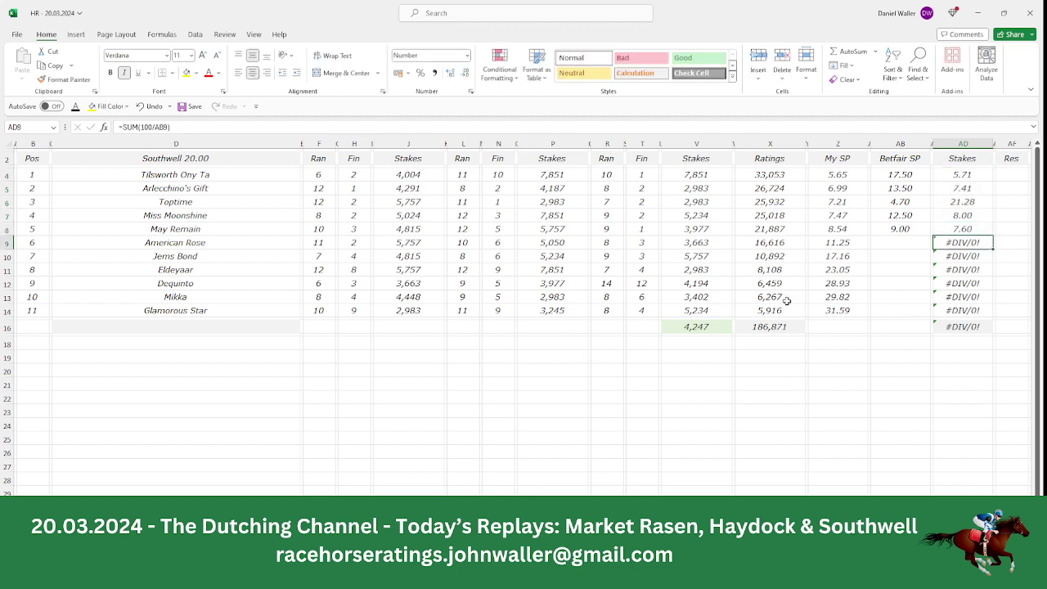
Clear the stake formulas of the six lowest-rated runners, from American Rose down to Glamorous Star.
key(BackSpace)
key(Return)
key(BackSpace)
key(Return)
key(BackSpace)
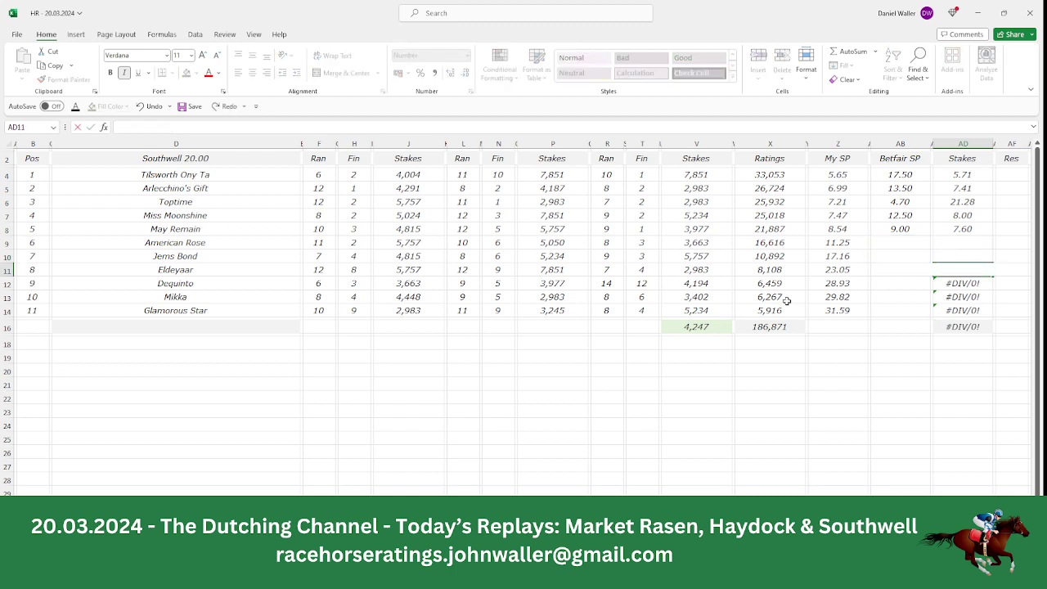
key(Return)
key(Down)
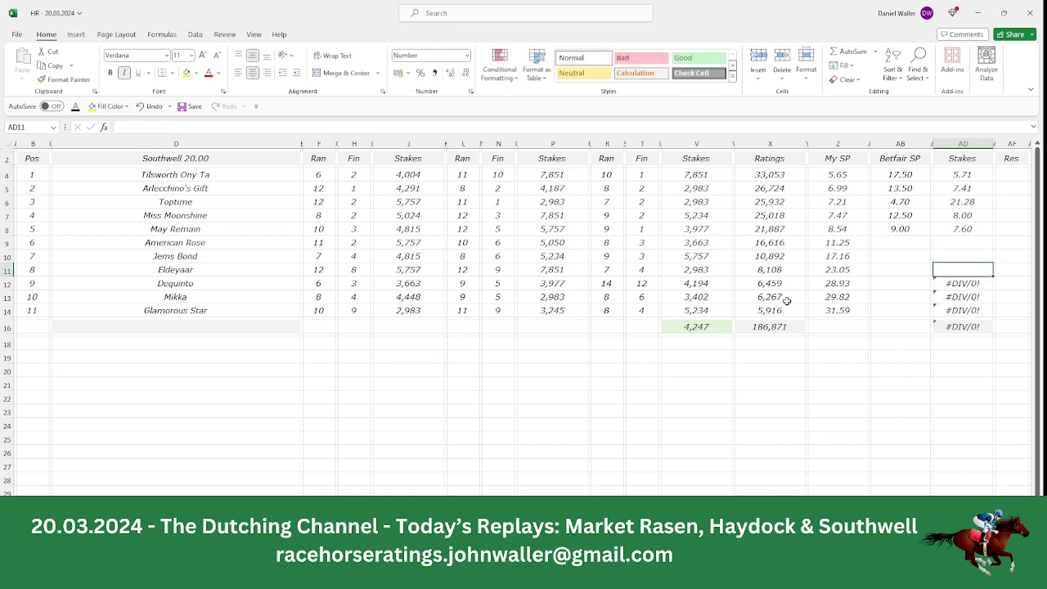
key(Down)
key(F2)
key(Return)
key(BackSpace)
key(Return)
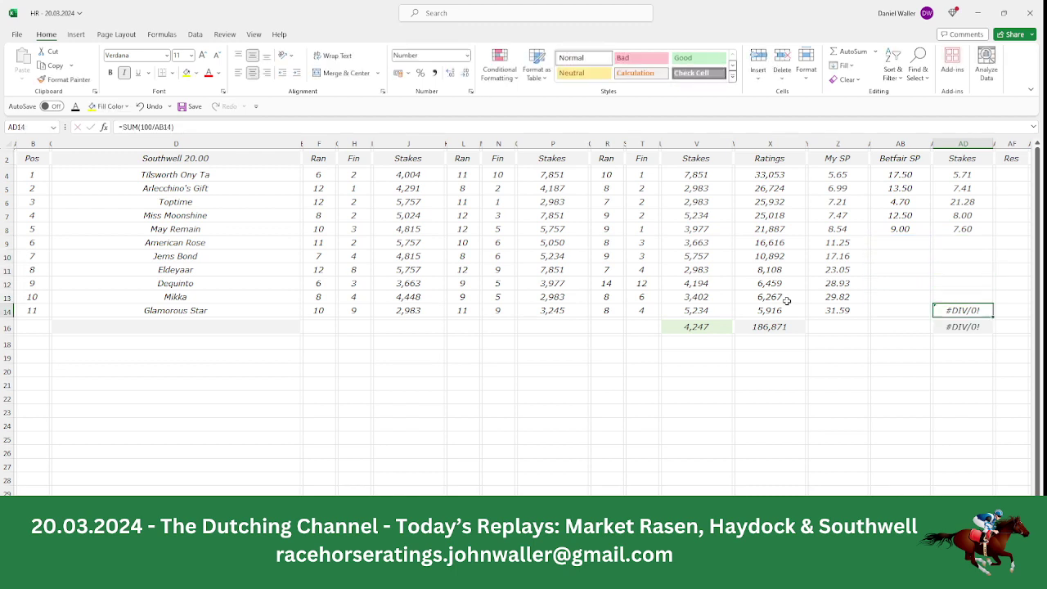
key(BackSpace)
key(Up)
key(Up)
key(Up)
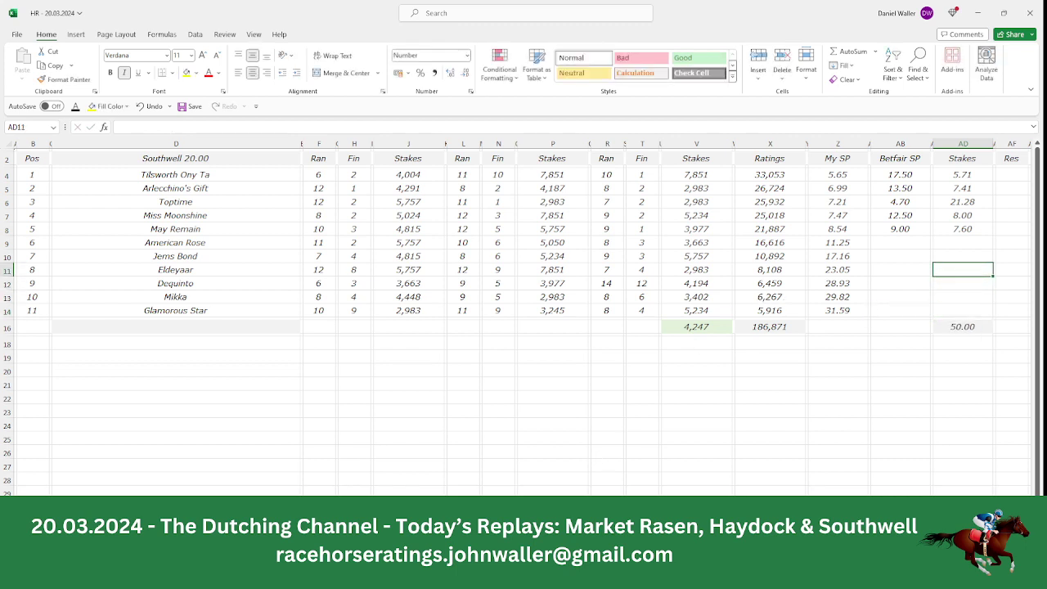
Switch to Calculator and multiply May Remain's stake of 7.6 by its odds of 9.
key(alt+Tab)
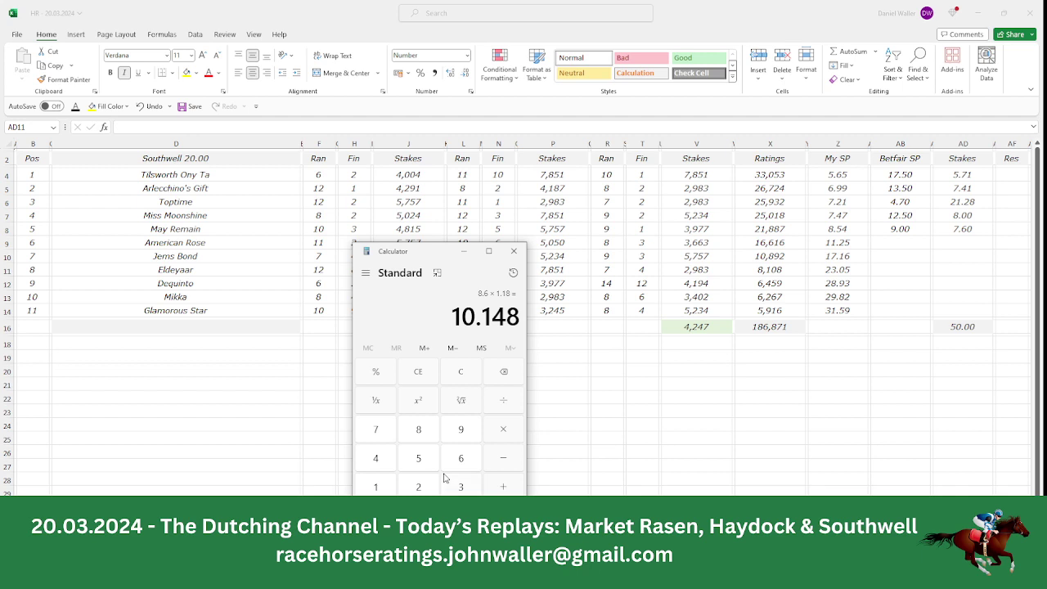
click(388, 437)
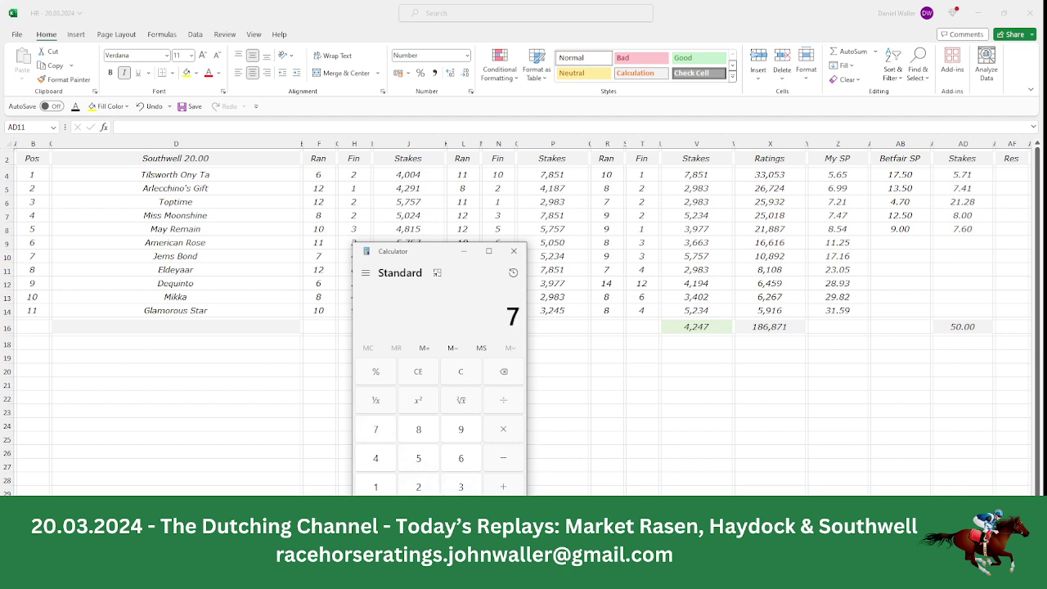
click(461, 515)
click(463, 458)
click(496, 436)
click(463, 435)
click(504, 516)
Return to the Excel workbook, go through the selected runners on the Southwell 20.00 sheet, and save the workbook.
key(alt+Tab)
click(198, 174)
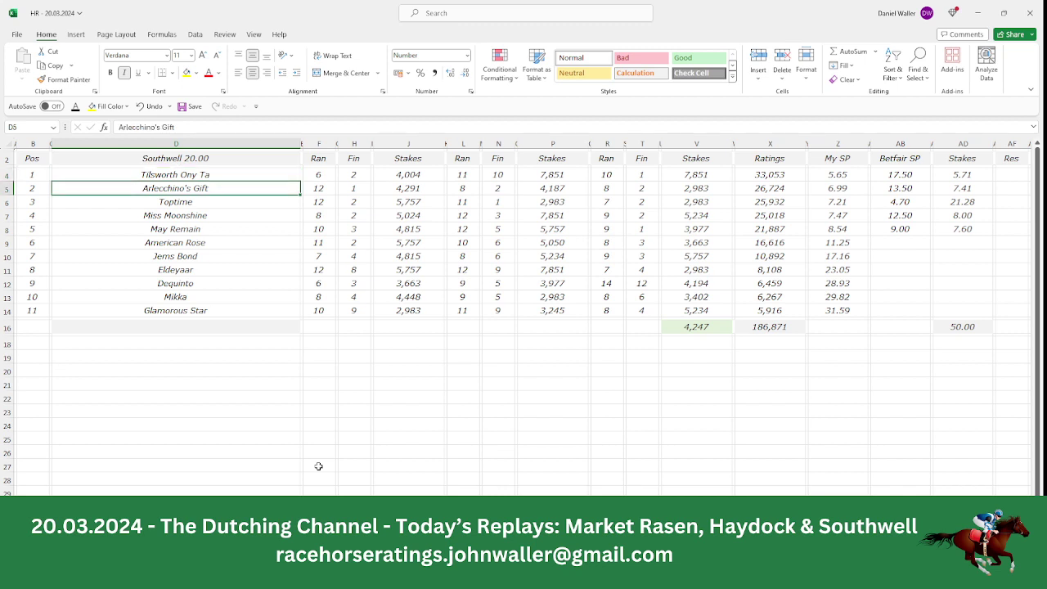
key(Down)
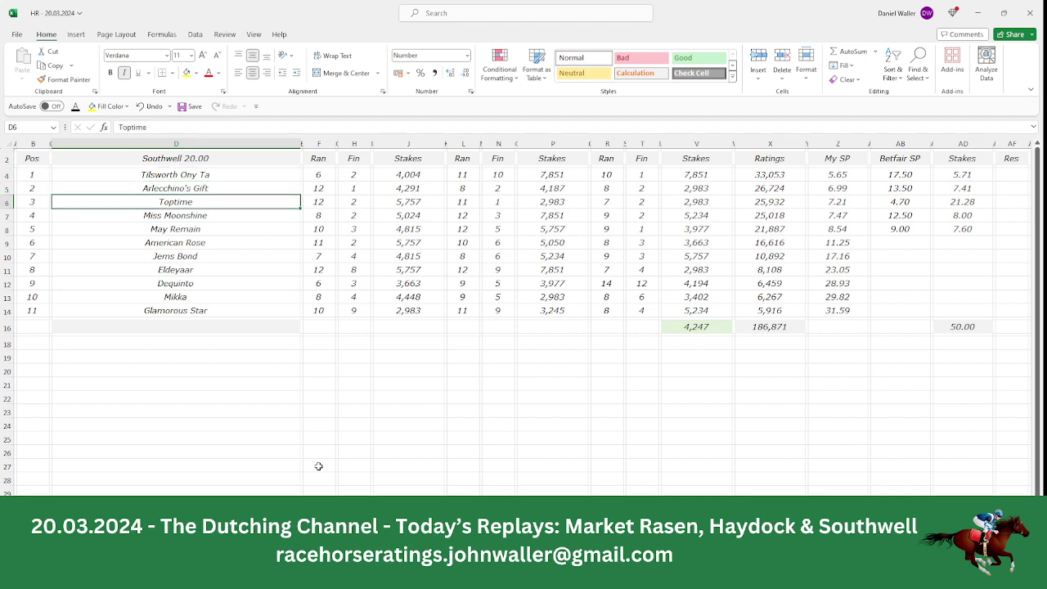
key(Down)
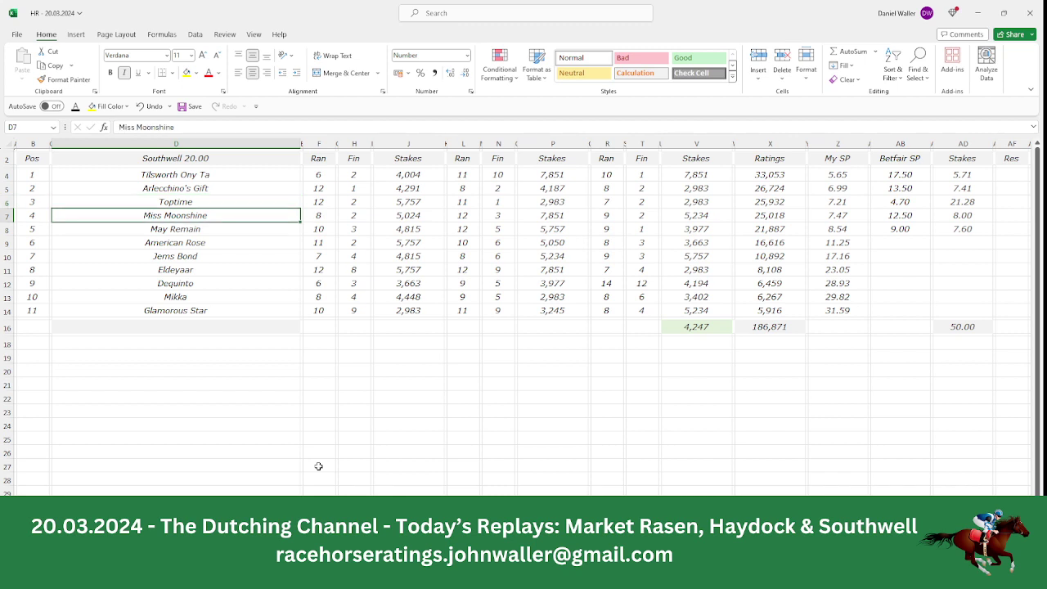
click(38, 157)
click(183, 106)
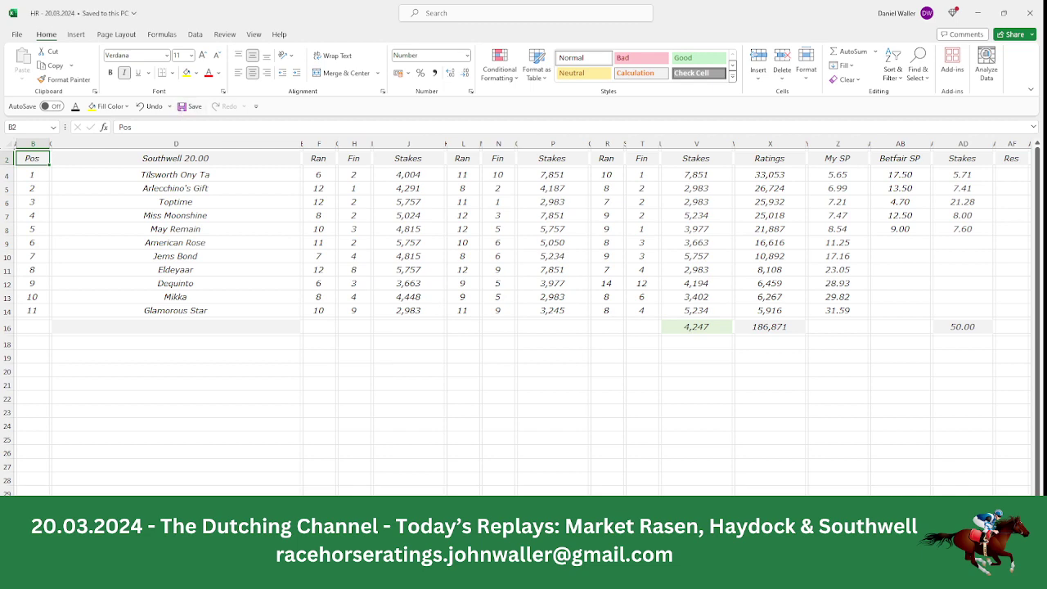
Switch to the Racing Post Southwell racecards in the browser.
key(alt+Tab)
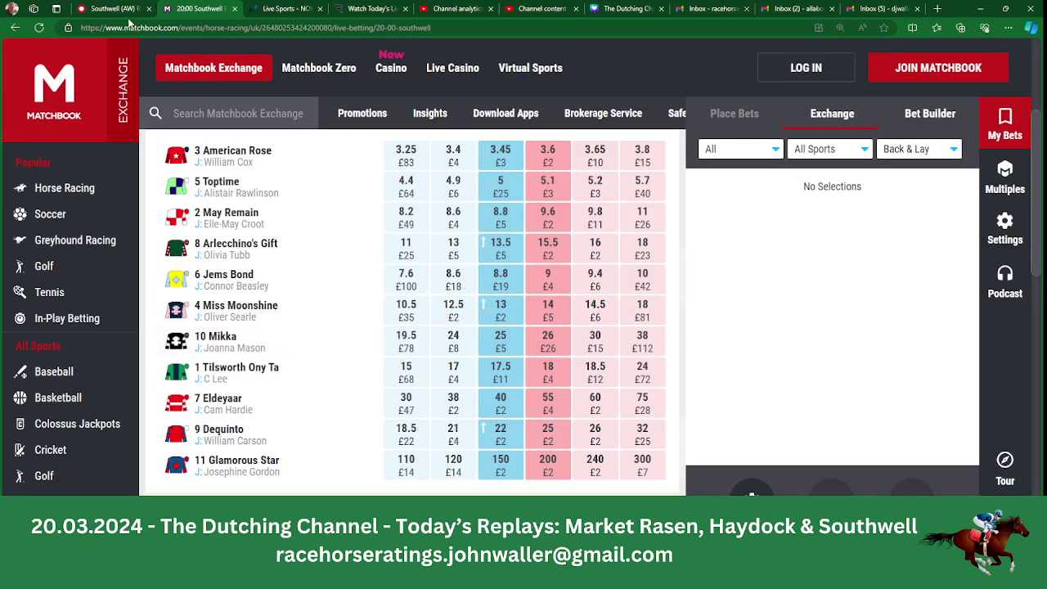
click(124, 11)
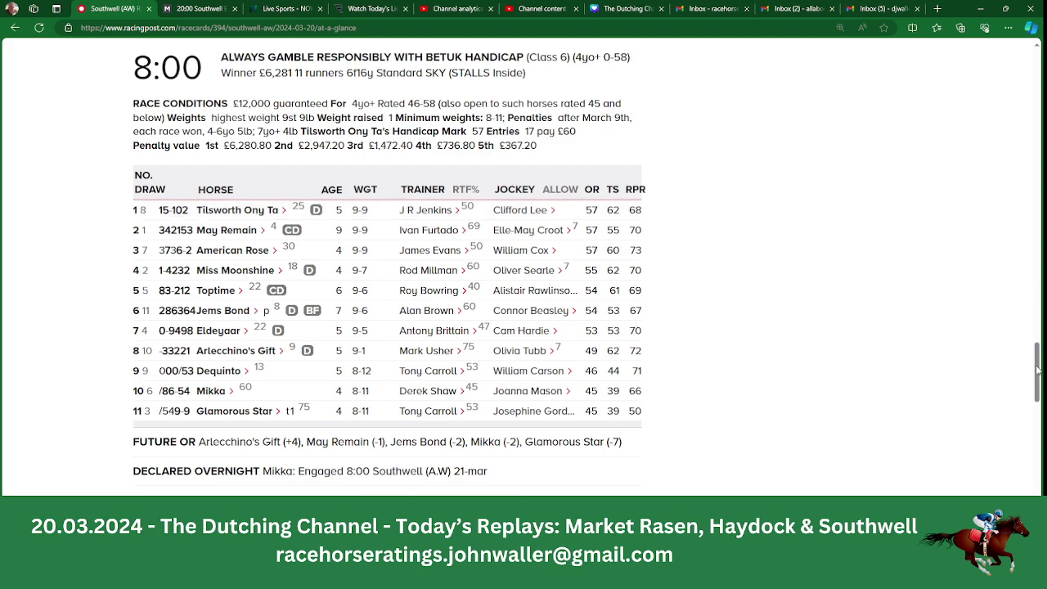
Check the runners on the Southwell 8:30 racecard and switch to the Southwell 20.30 sheet in the Excel workbook.
drag(1037, 369, 1037, 429)
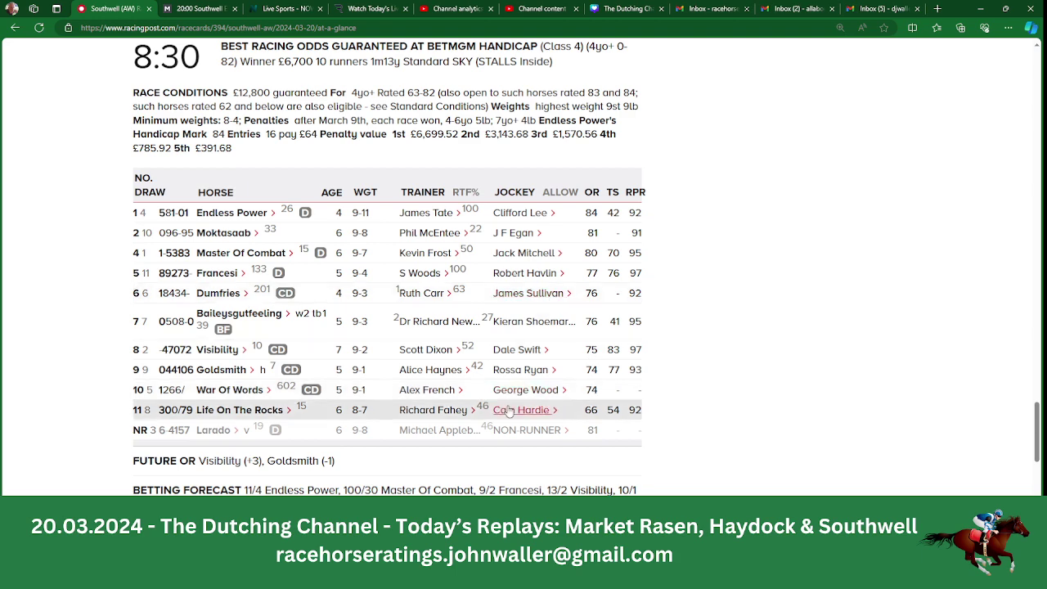
key(alt+Tab)
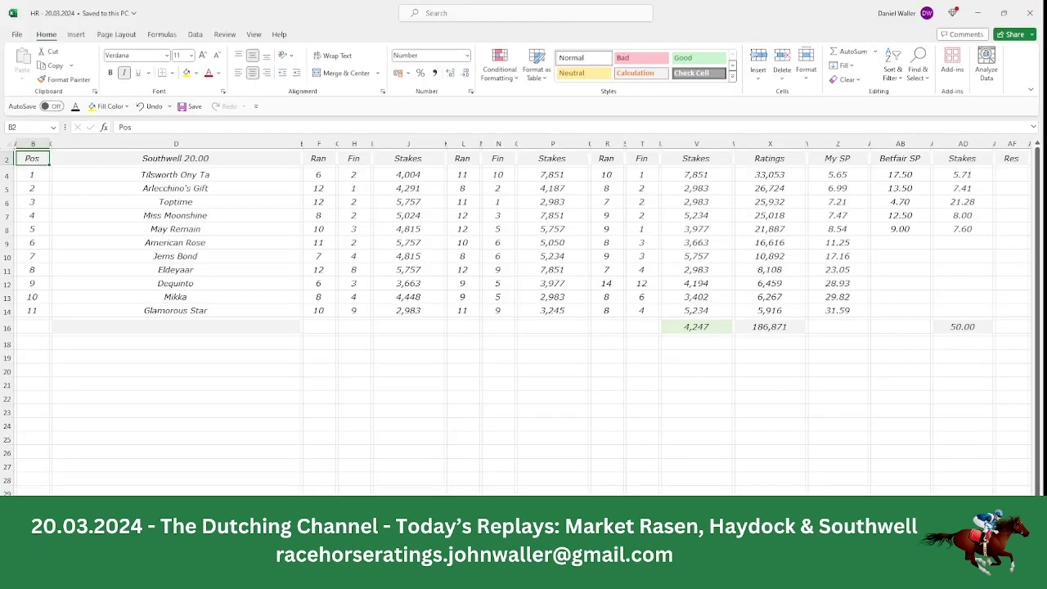
key(ctrl+Page_Down)
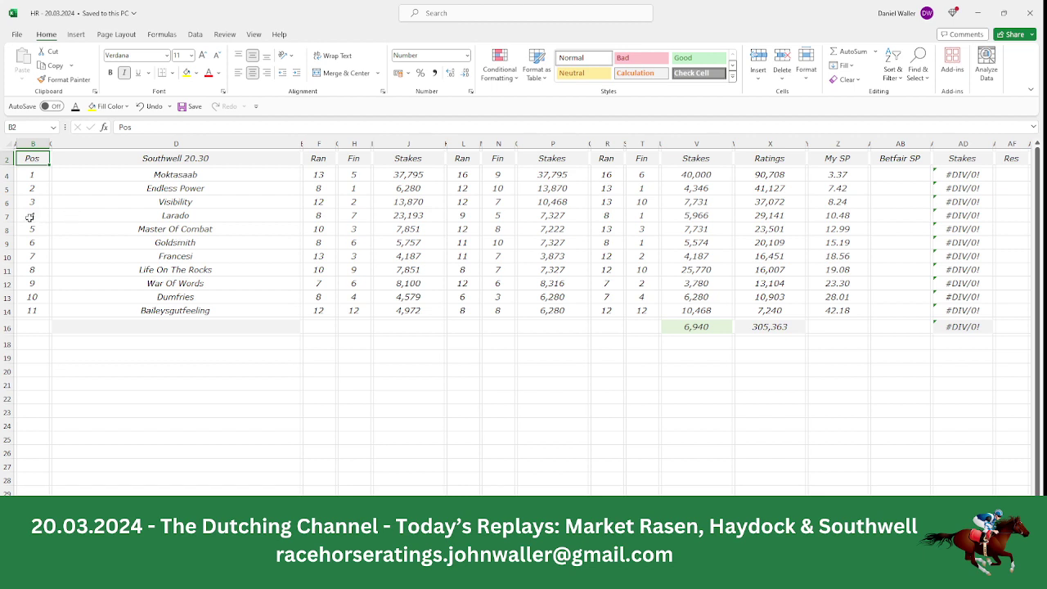
Copy positions 4 to 10 down one row to start at Master Of Combat, and delete the row of non-runner Larado.
drag(30, 217, 33, 295)
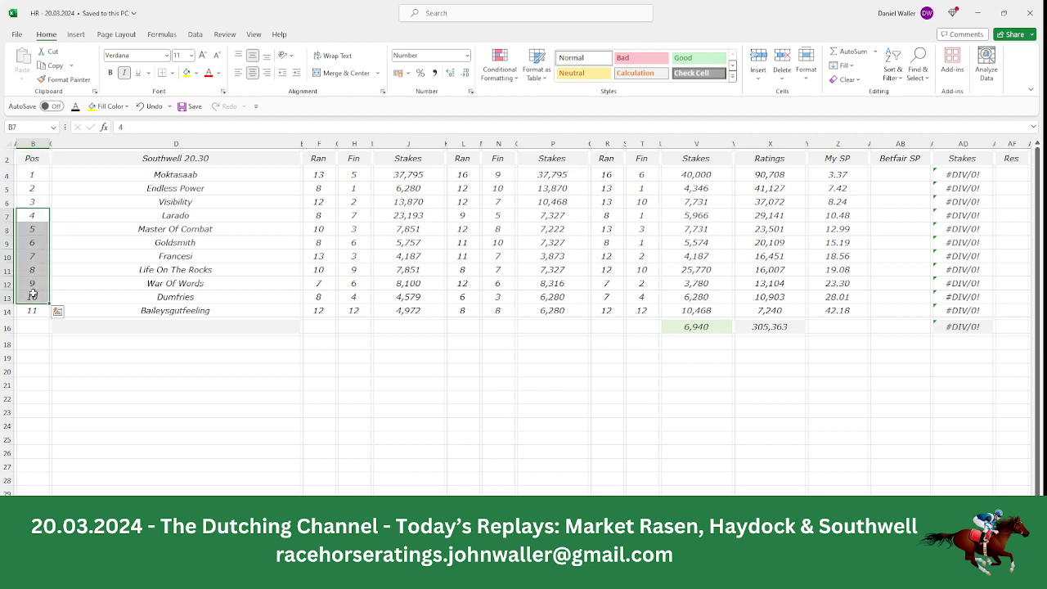
click(54, 66)
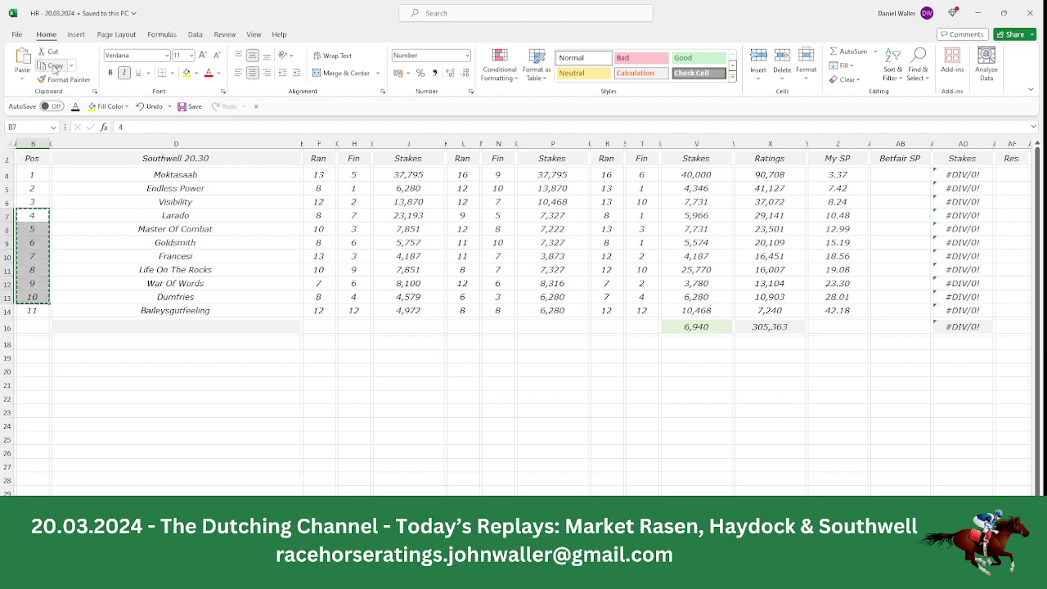
click(33, 229)
click(22, 64)
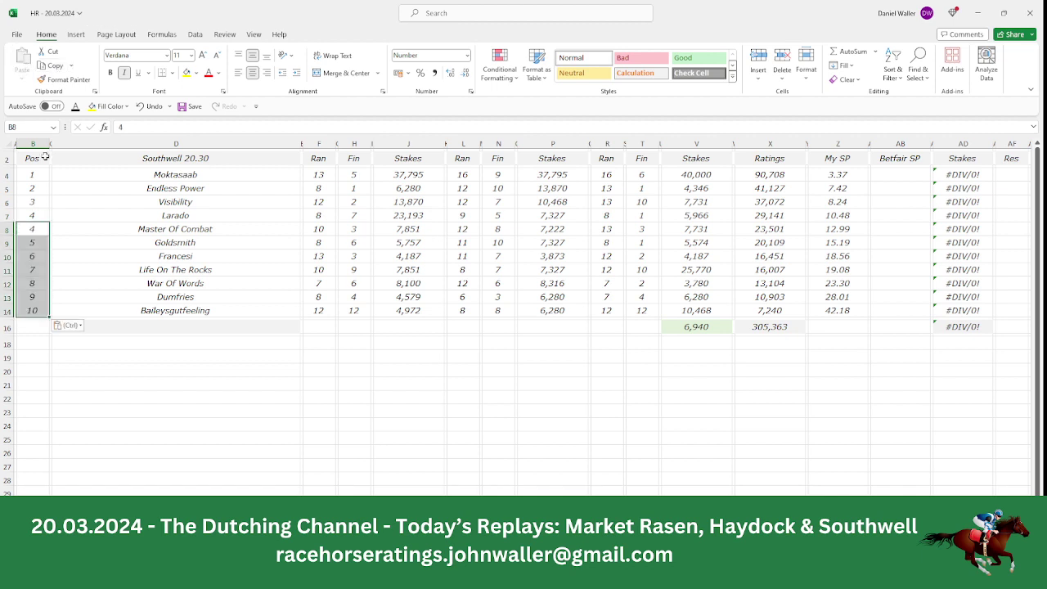
click(9, 215)
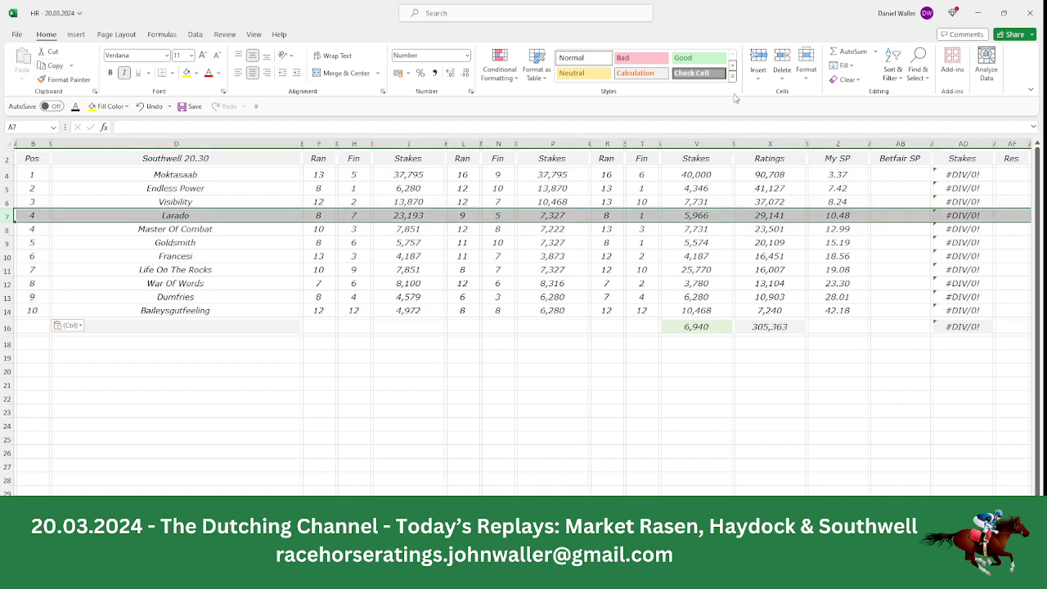
click(782, 57)
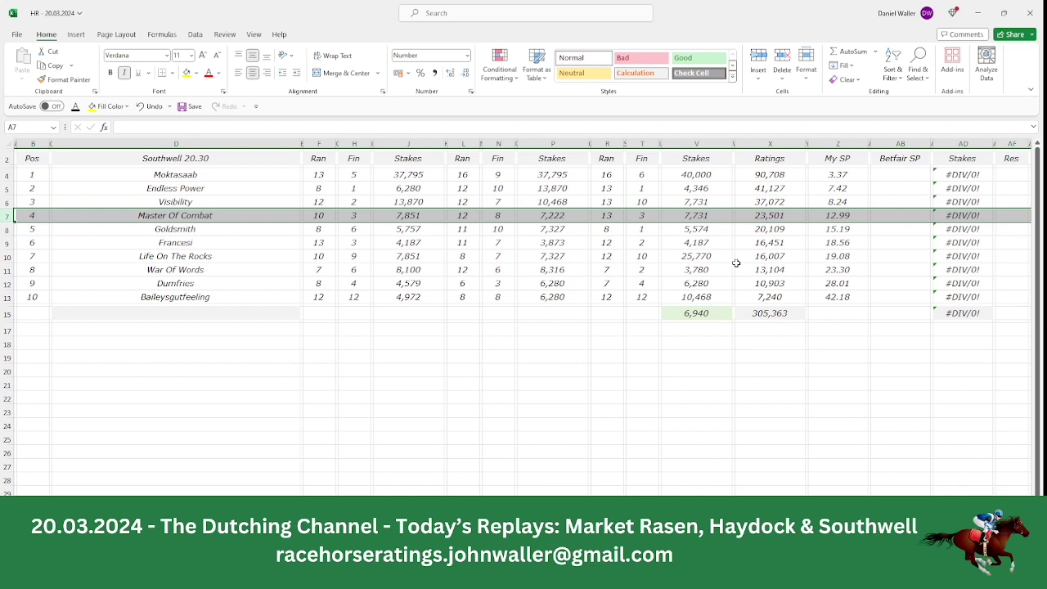
Change the divisor in the average stakes formula to 10, giving =SUM(X15/4)/10, and save the workbook.
click(694, 312)
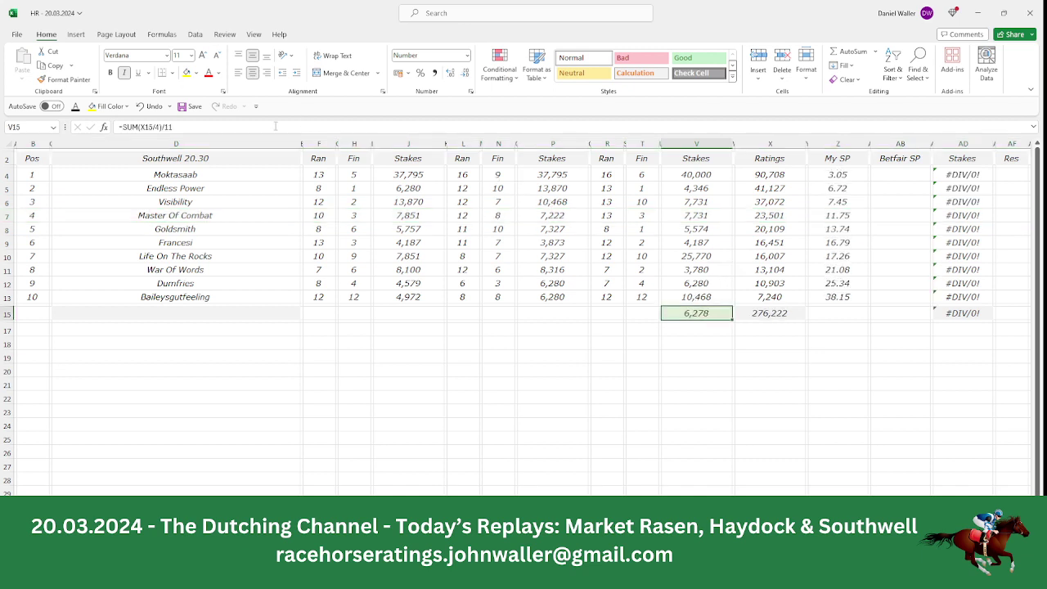
click(246, 126)
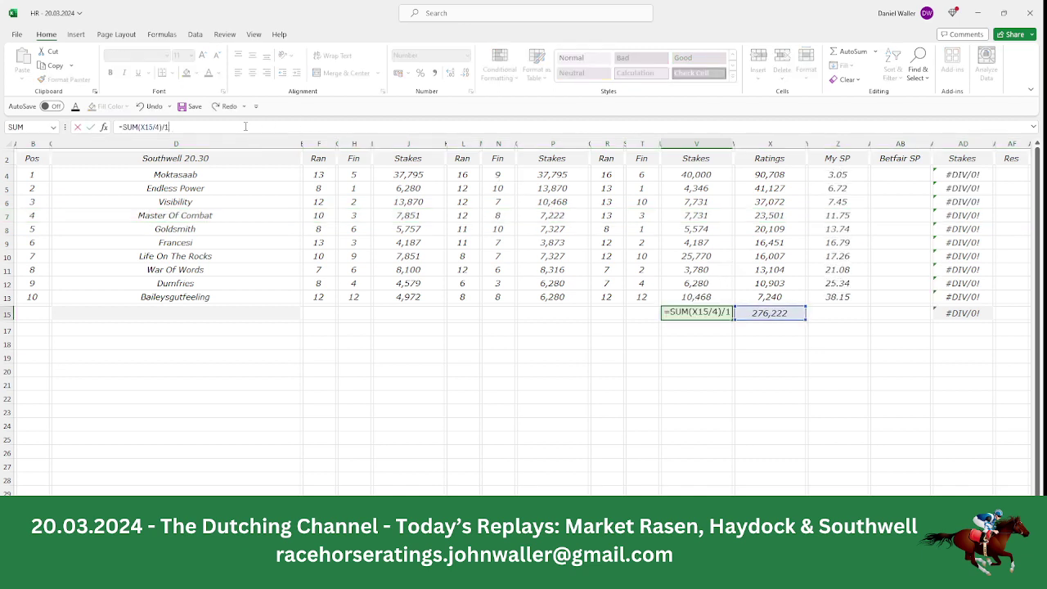
text(0)
key(Return)
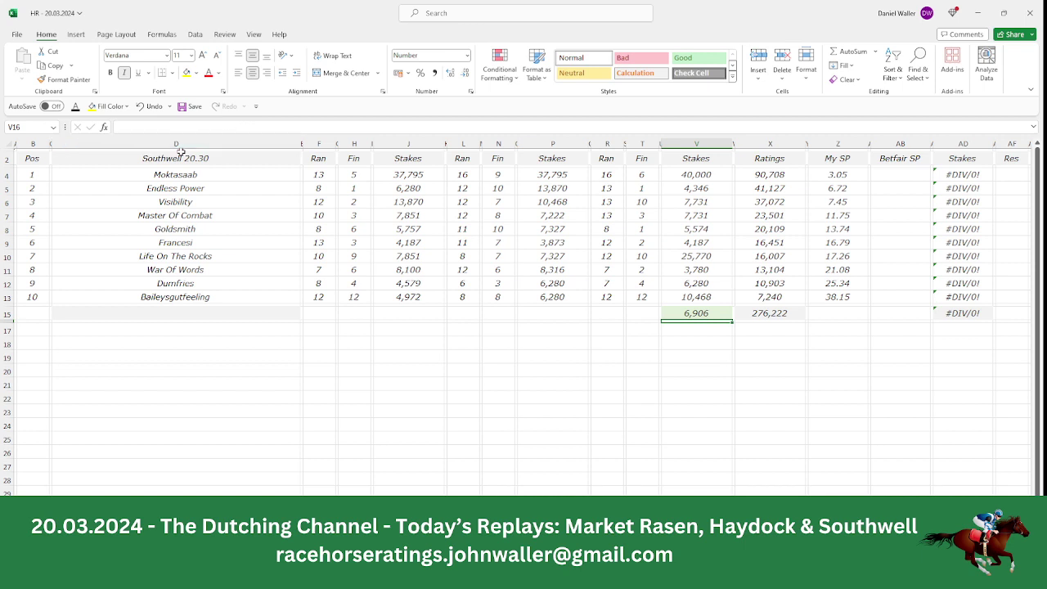
click(182, 108)
Switch to Matchbook in the browser and bring up the win odds for the Southwell 20:30 race.
click(895, 176)
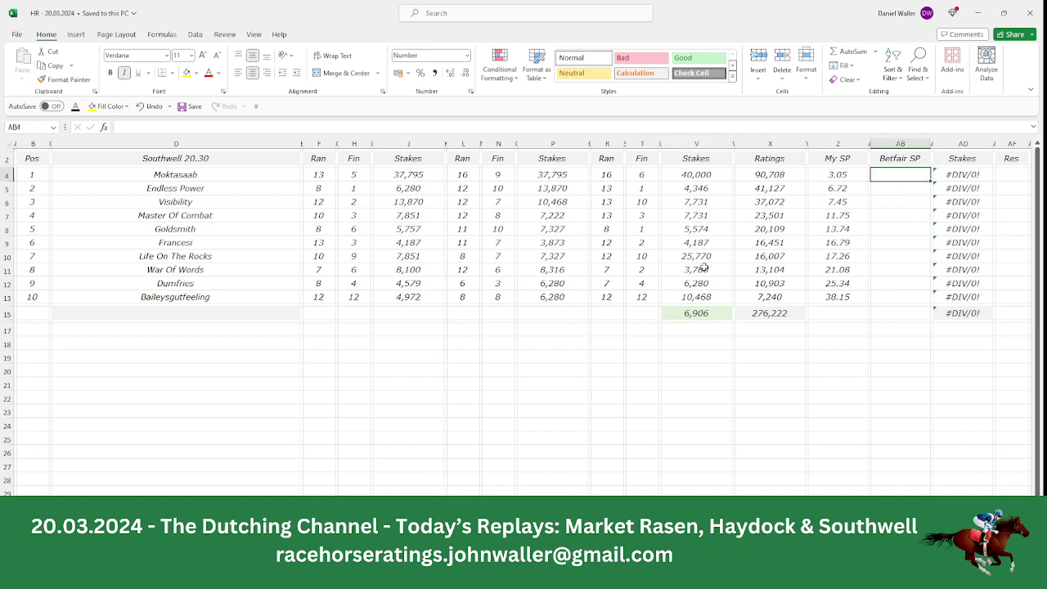
key(alt+Tab)
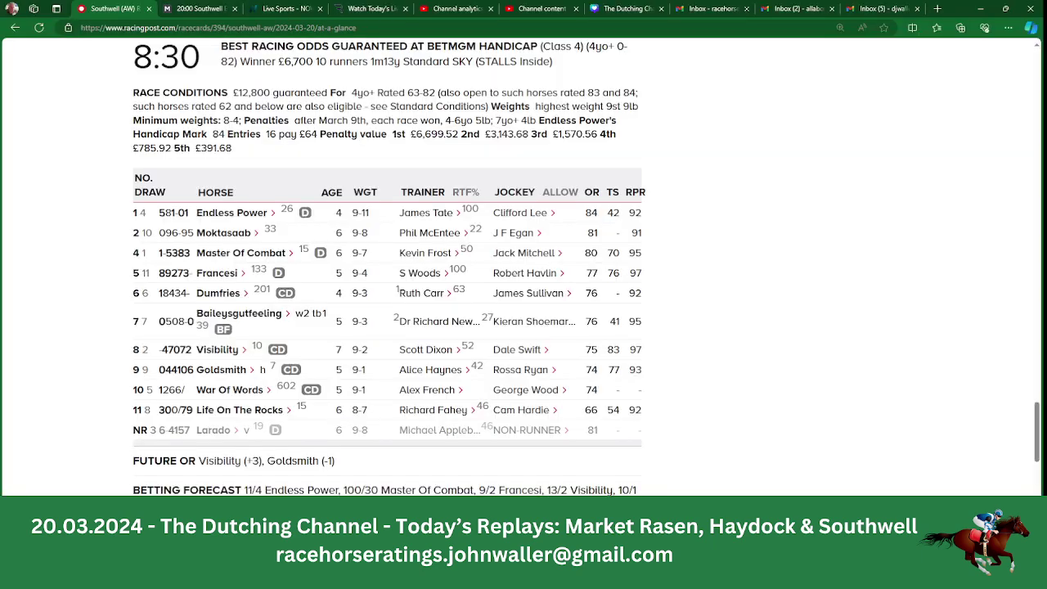
click(198, 7)
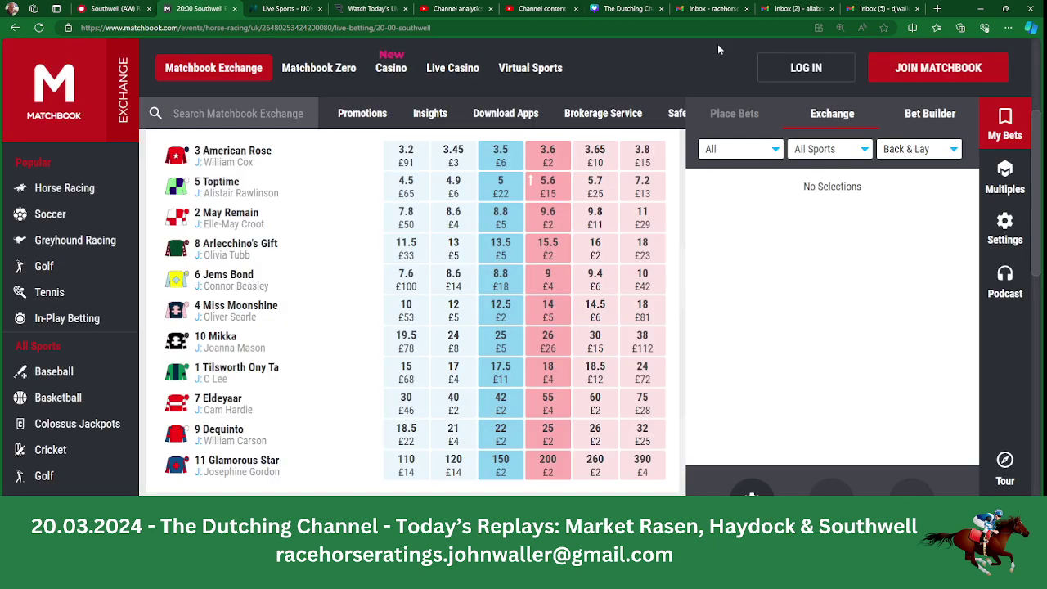
mouse_move(1036, 177)
mouse_down()
mouse_move(1041, 123)
mouse_move(1039, 162)
mouse_up()
click(524, 178)
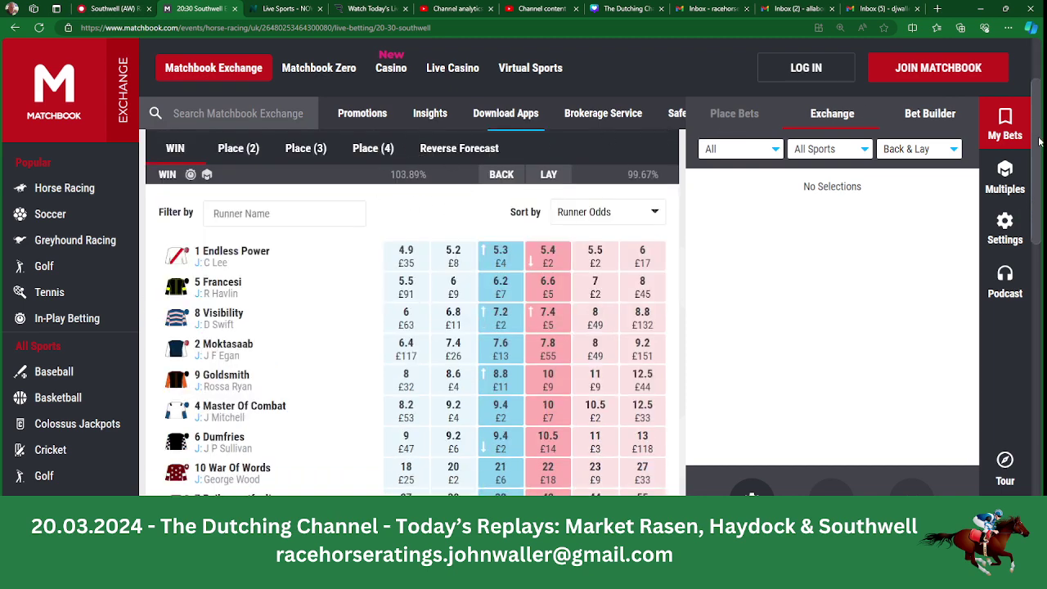
scroll(1039, 161, down, 2)
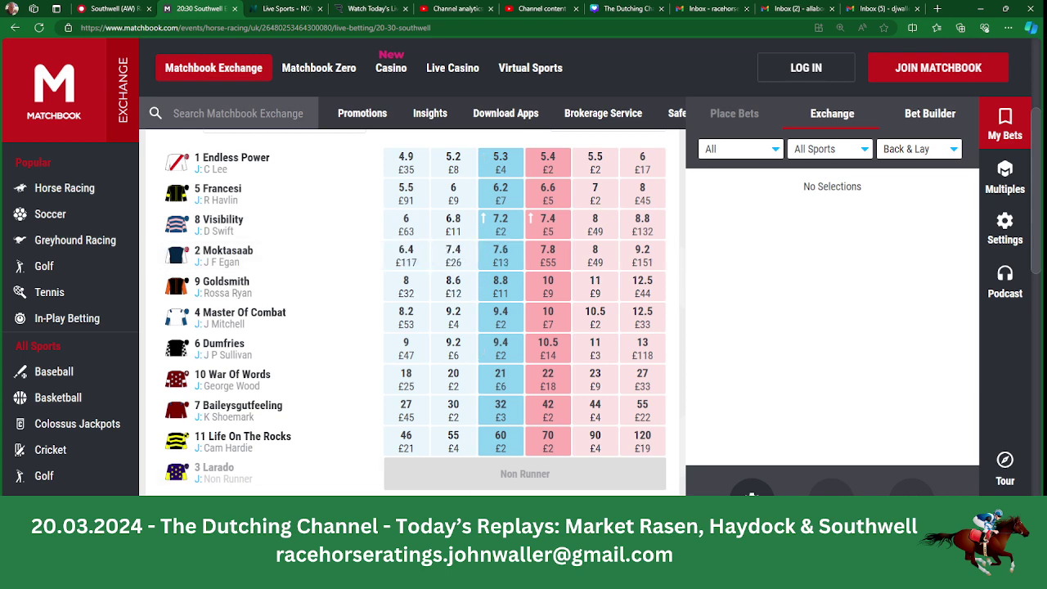
Return to the Excel workbook and enter Betfair SP odds of 7.6 for Moktasaab and 5.3 for Endless Power, checking Matchbook.
key(alt+Tab)
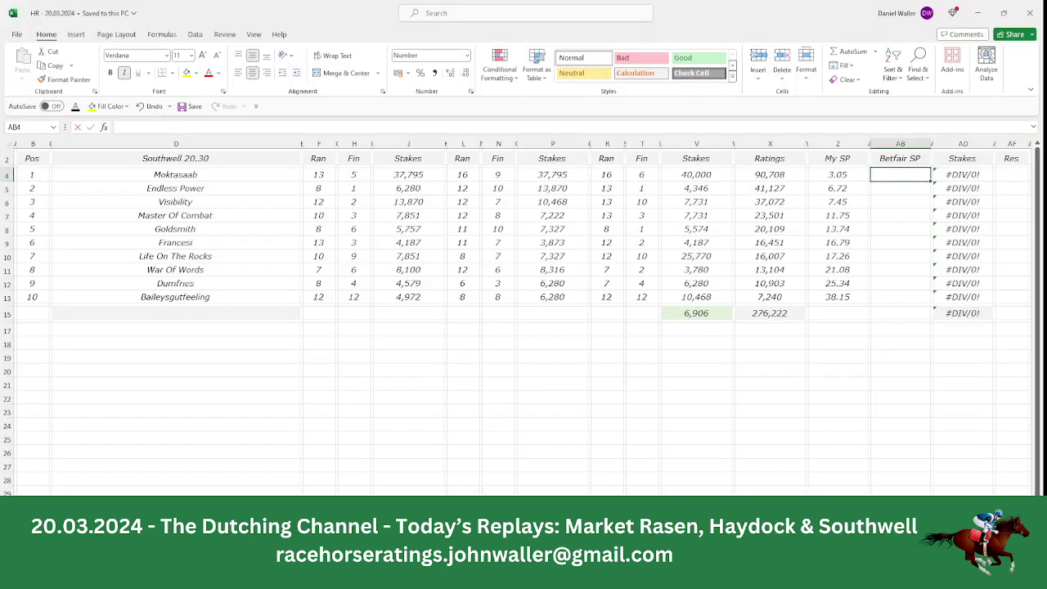
text(7.6)
key(Return)
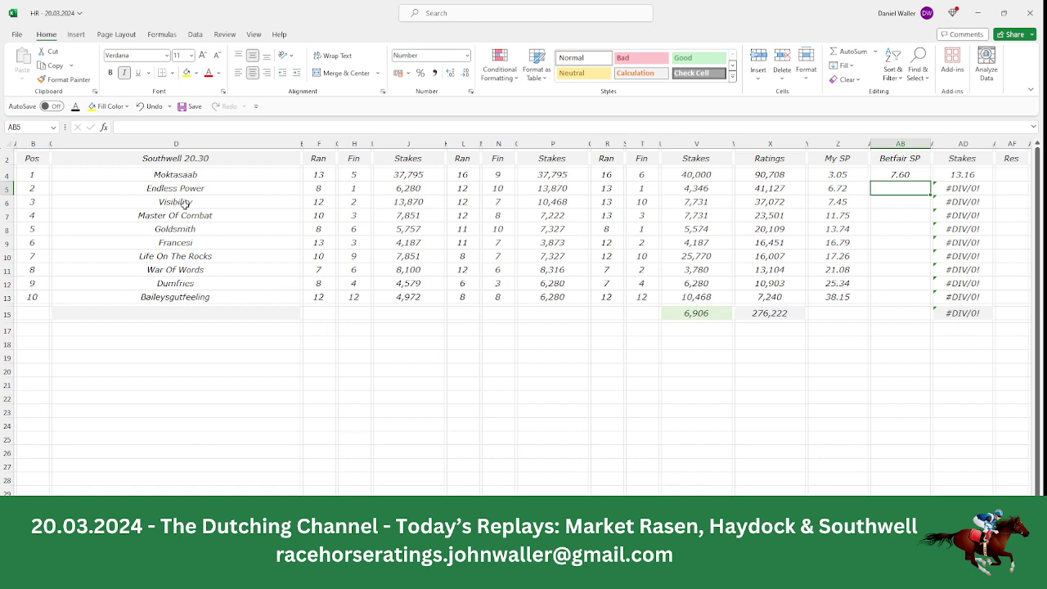
key(alt+Tab)
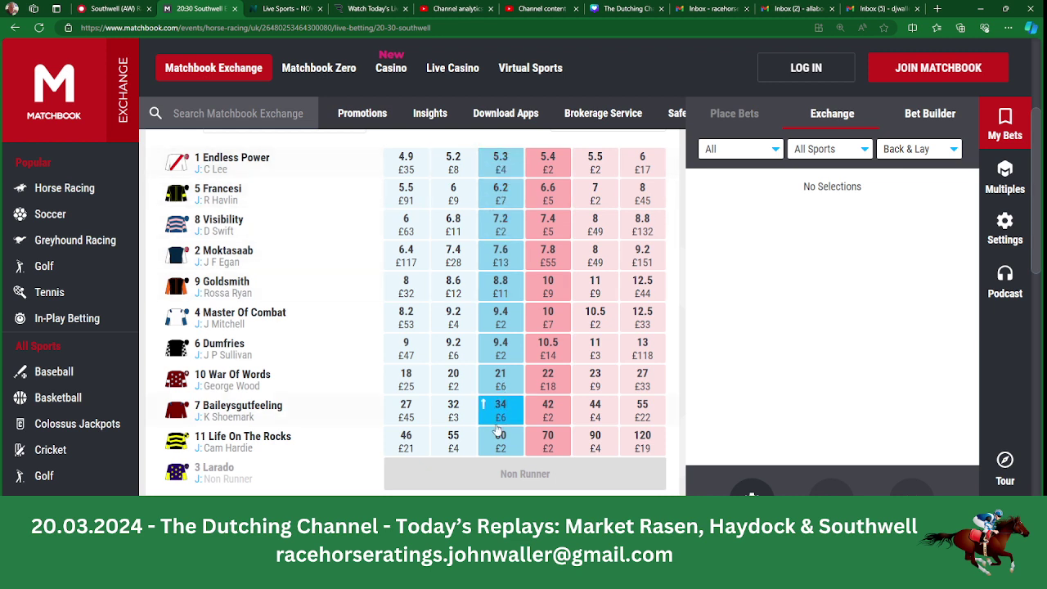
key(alt+Tab)
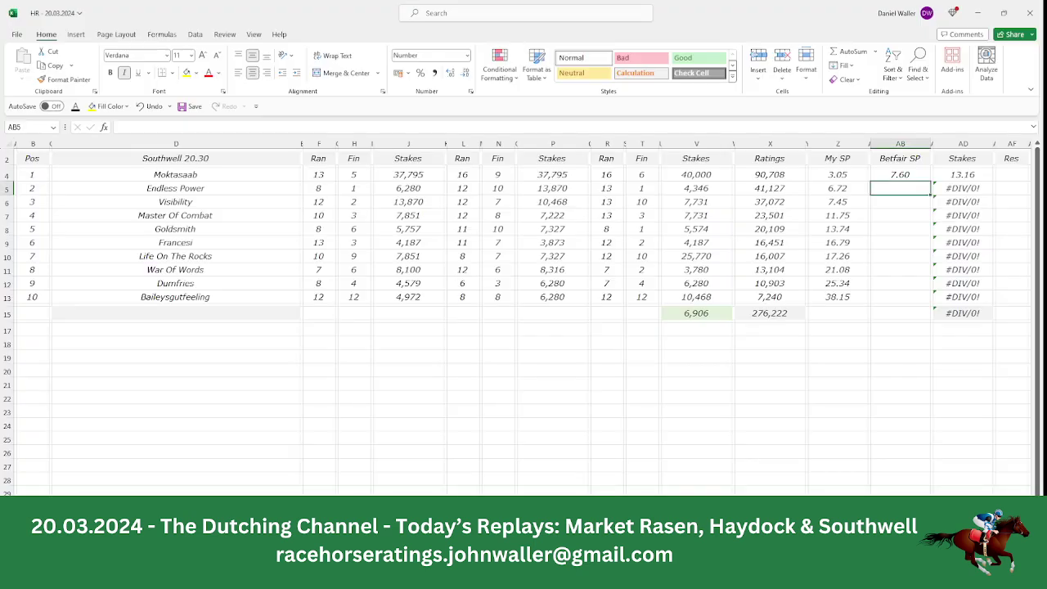
text(5)
key(Tab)
key(Tab)
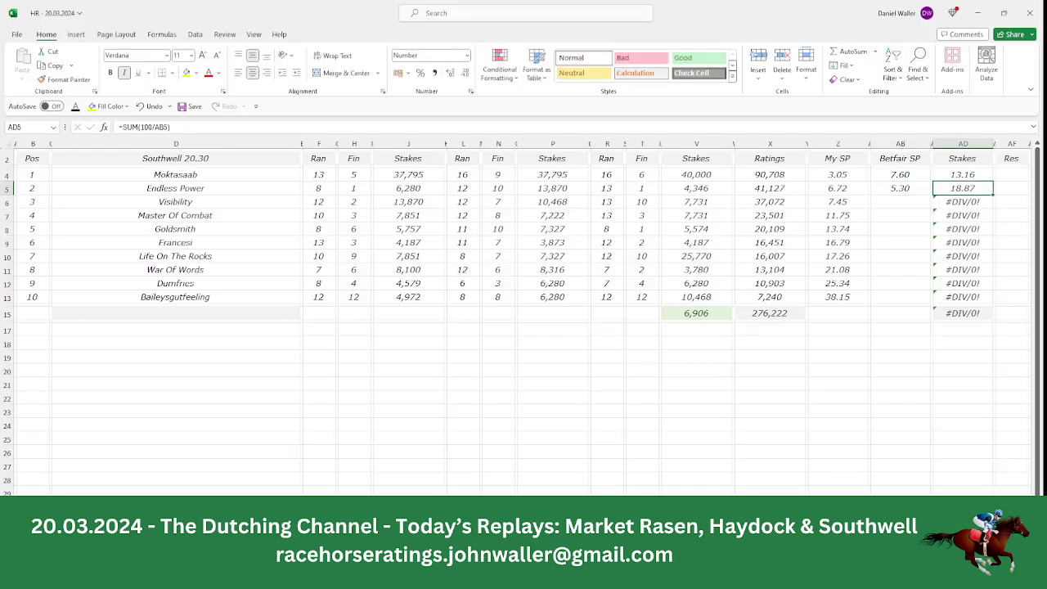
Look up Visibility's back odds on Matchbook and enter 6.8 as its Betfair SP in the Excel workbook.
key(Down)
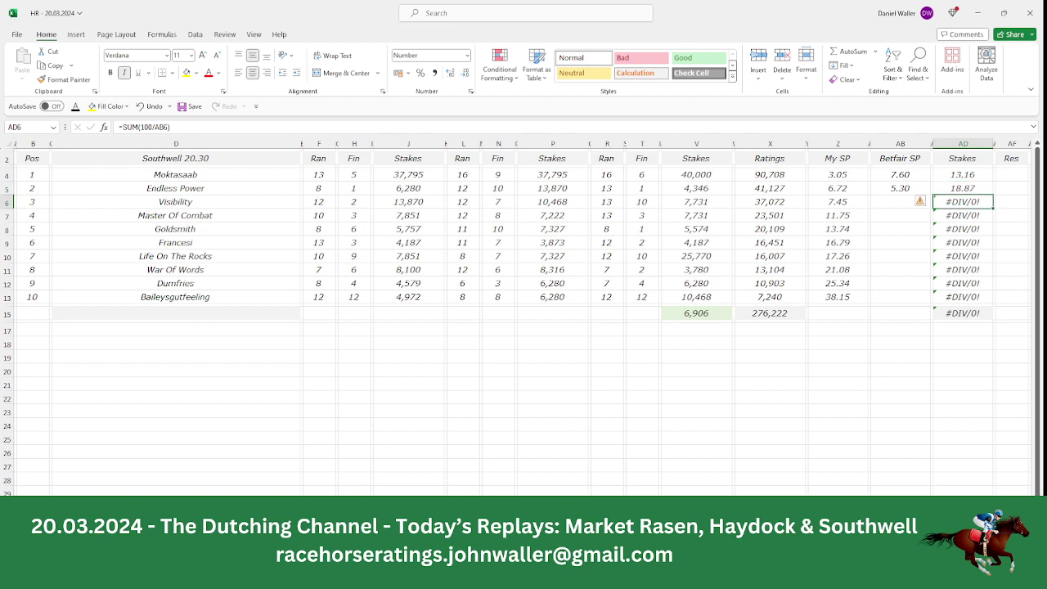
key(Left)
key(Left)
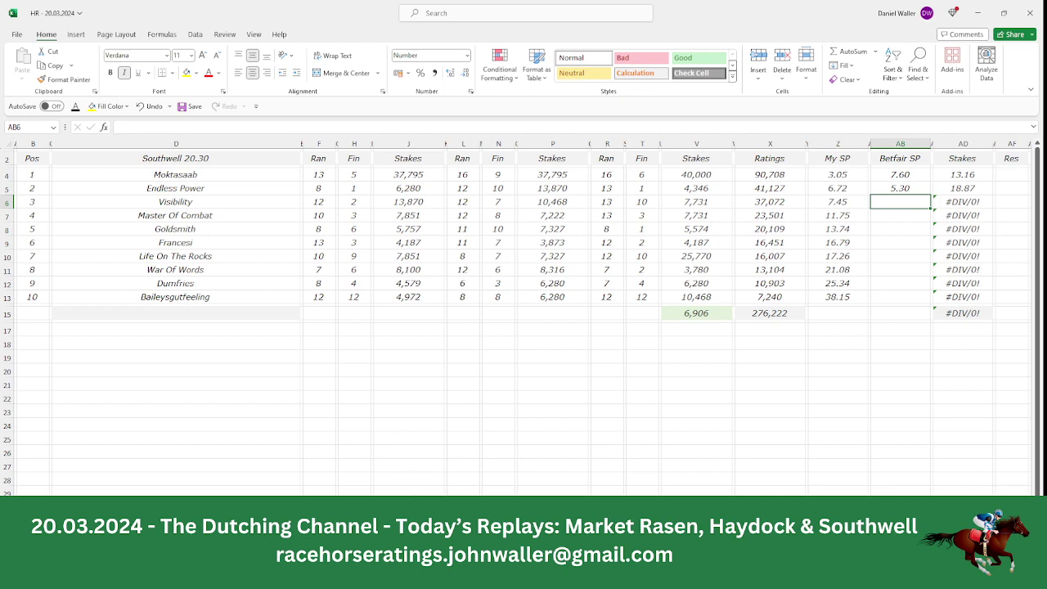
key(alt+Tab)
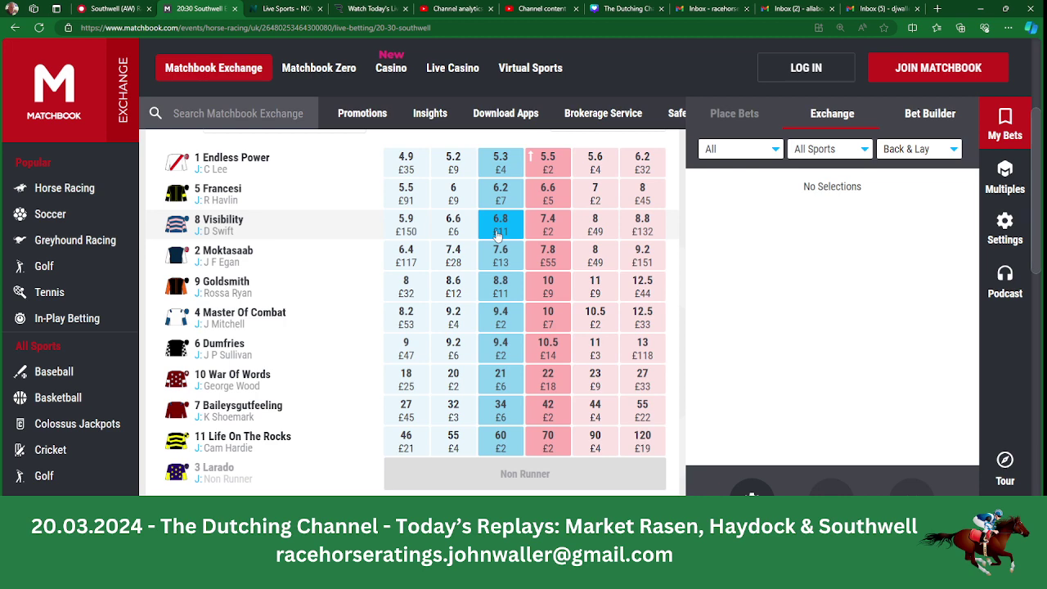
key(alt+Tab)
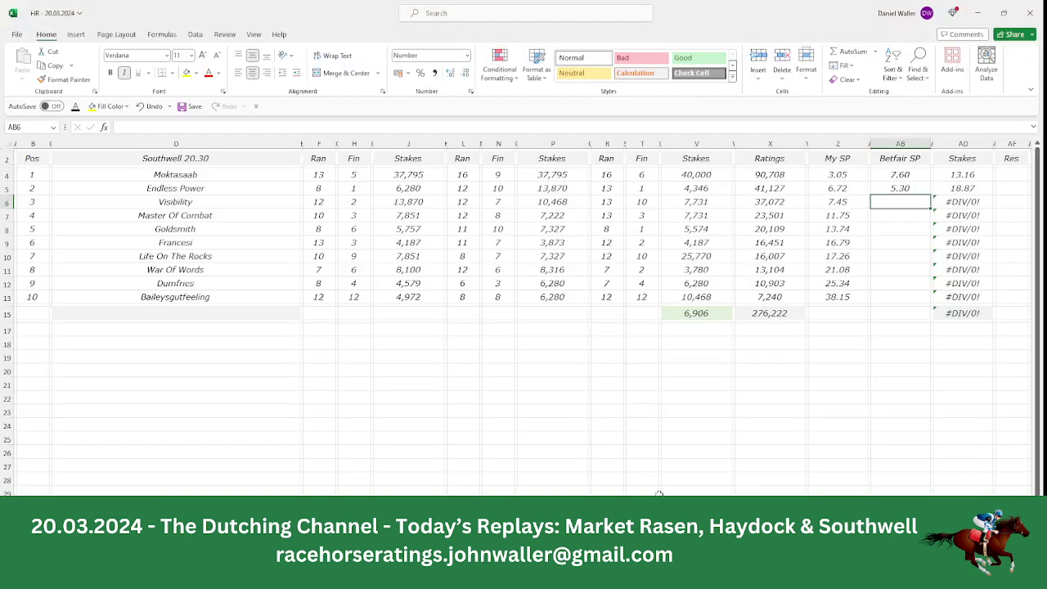
text(6.)
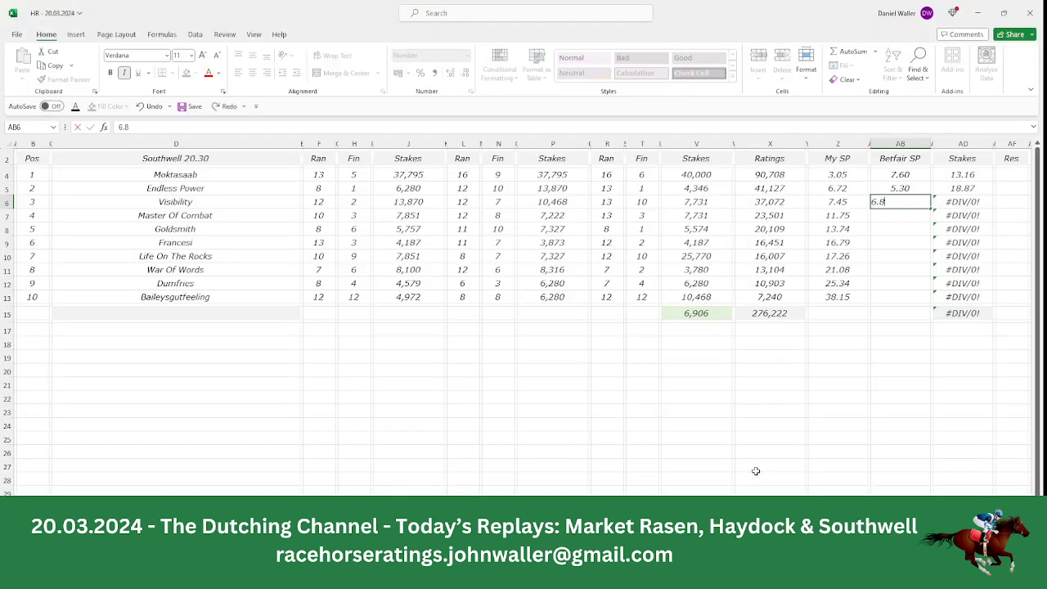
text(8)
key(Tab)
key(Tab)
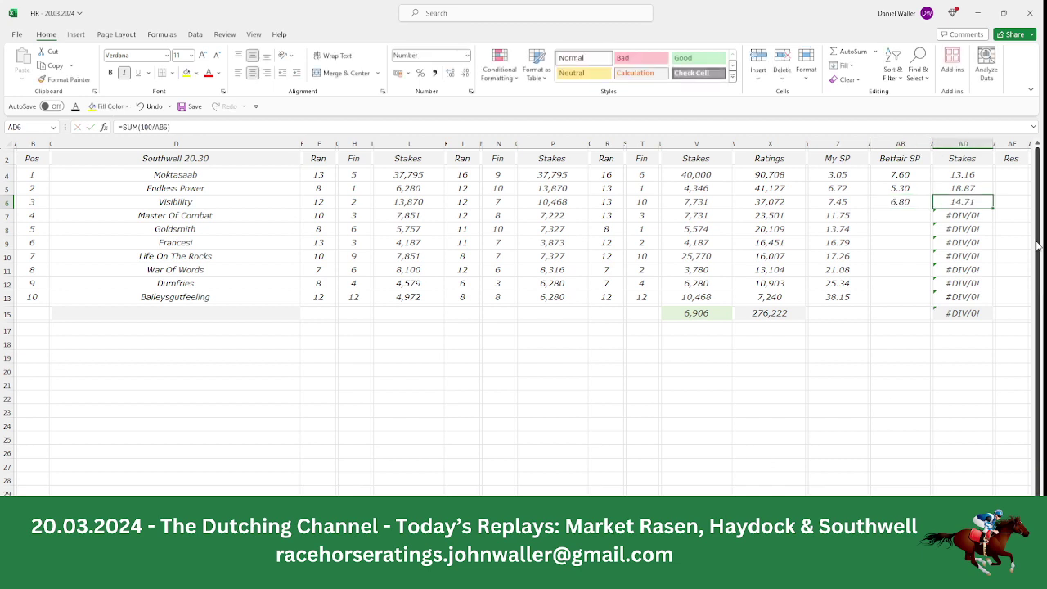
Select the stakes of the top three runners to check their sum, and enter 3.27 as Master Of Combat's stake.
drag(965, 176, 965, 190)
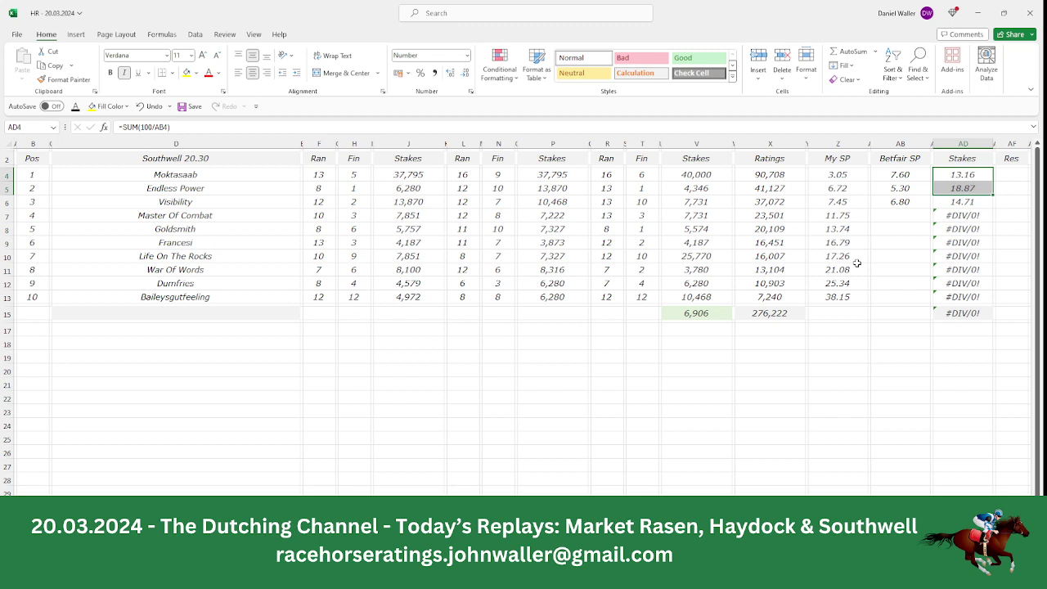
click(968, 177)
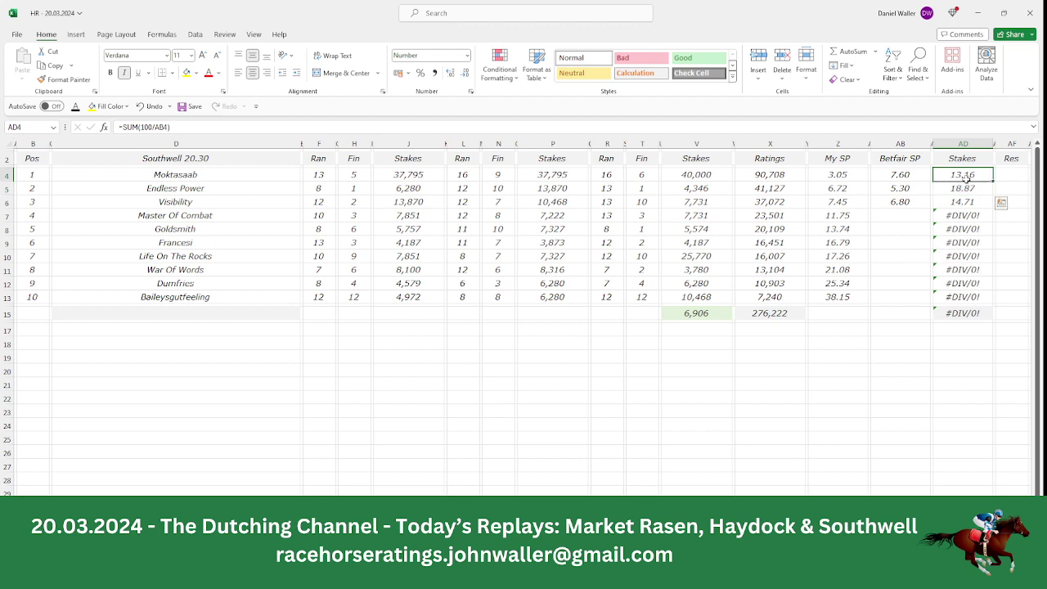
drag(967, 177, 965, 202)
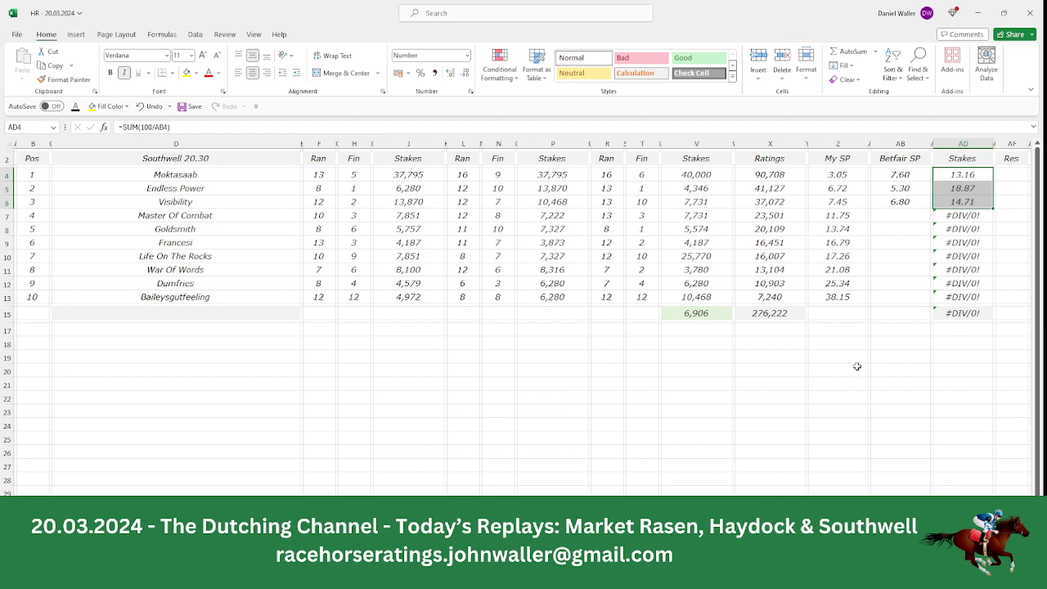
click(954, 216)
text(3.27)
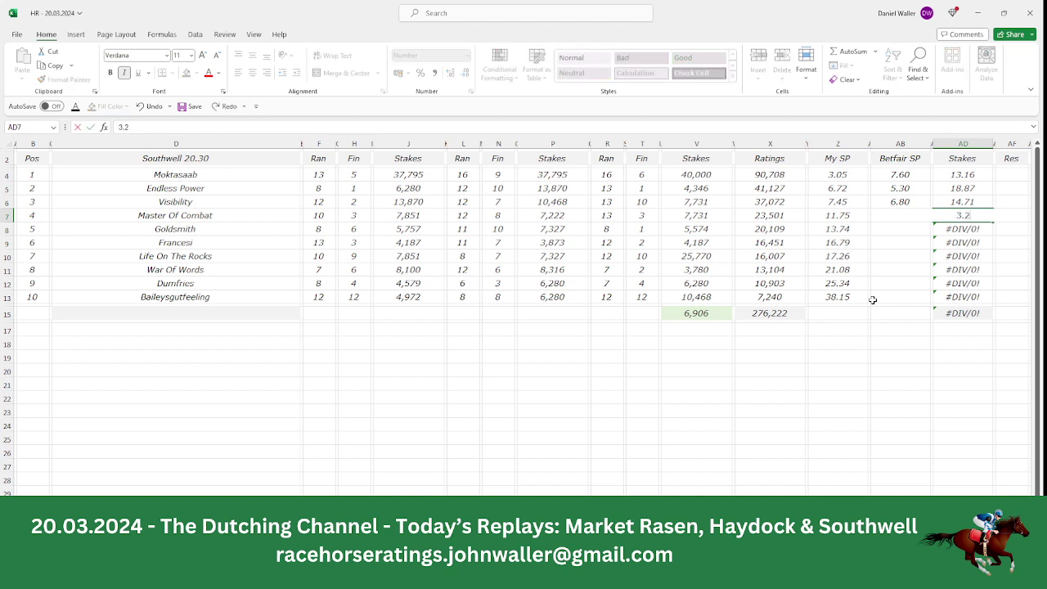
Look up Master Of Combat's back odds on Matchbook and enter 9.4 as its Betfair SP in the Excel workbook.
key(Left)
key(Left)
key(Left)
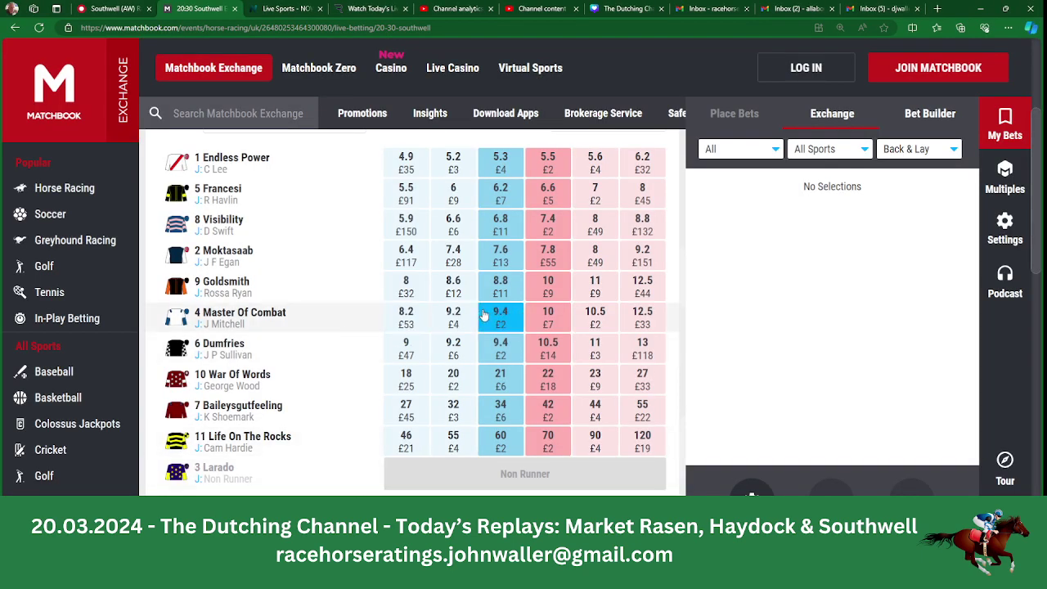
key(alt+Tab)
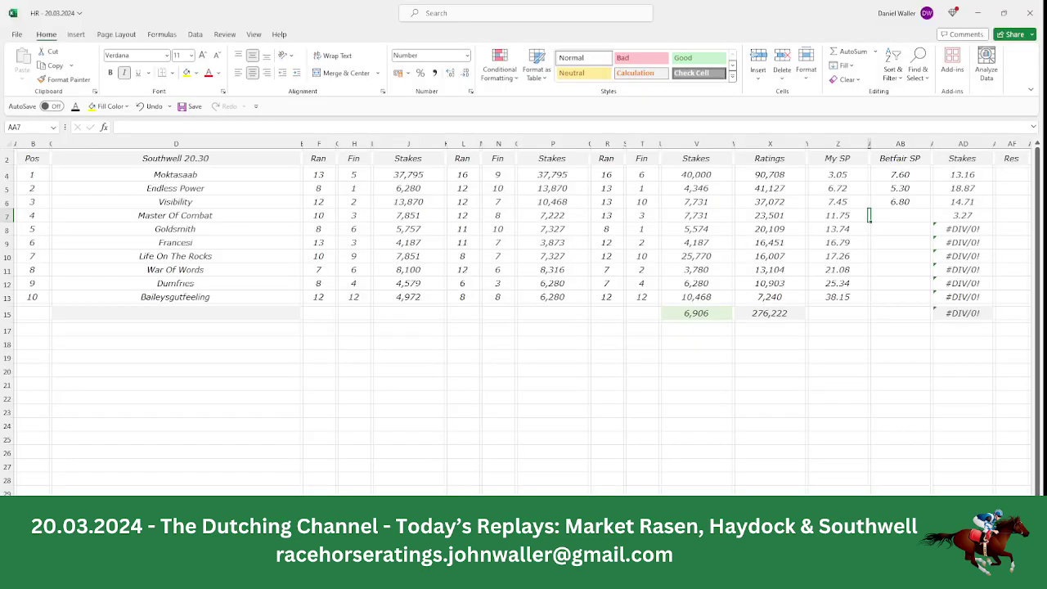
click(901, 216)
text(9.)
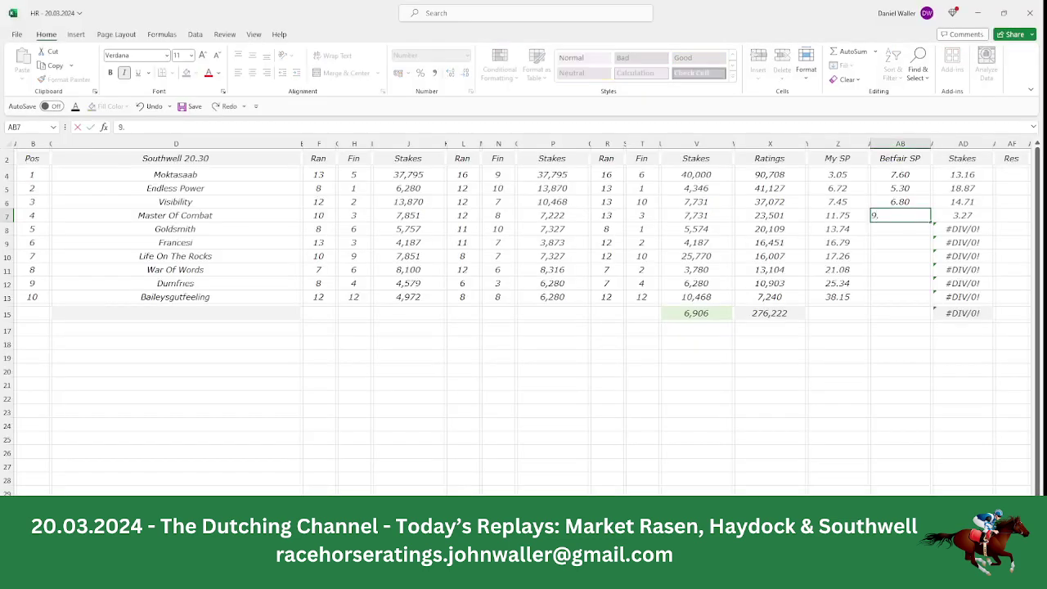
text(4)
key(Return)
key(Right)
key(Right)
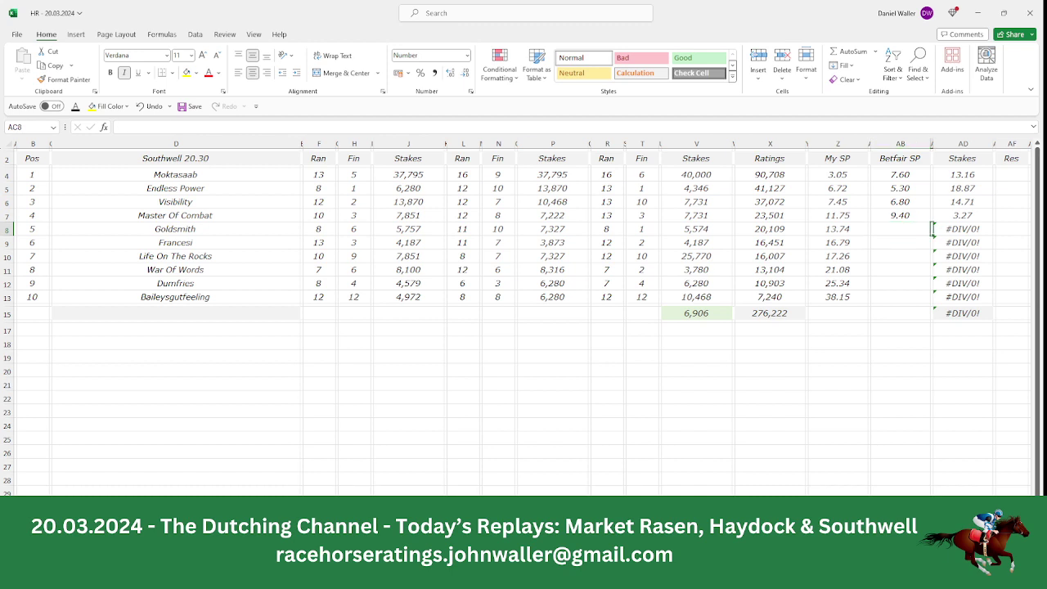
Clear the stake formulas for the six runners without odds, from Goldsmith down to Baileysgutfeeling.
key(BackSpace)
key(Return)
key(BackSpace)
key(Return)
key(BackSpace)
key(Return)
key(BackSpace)
key(Return)
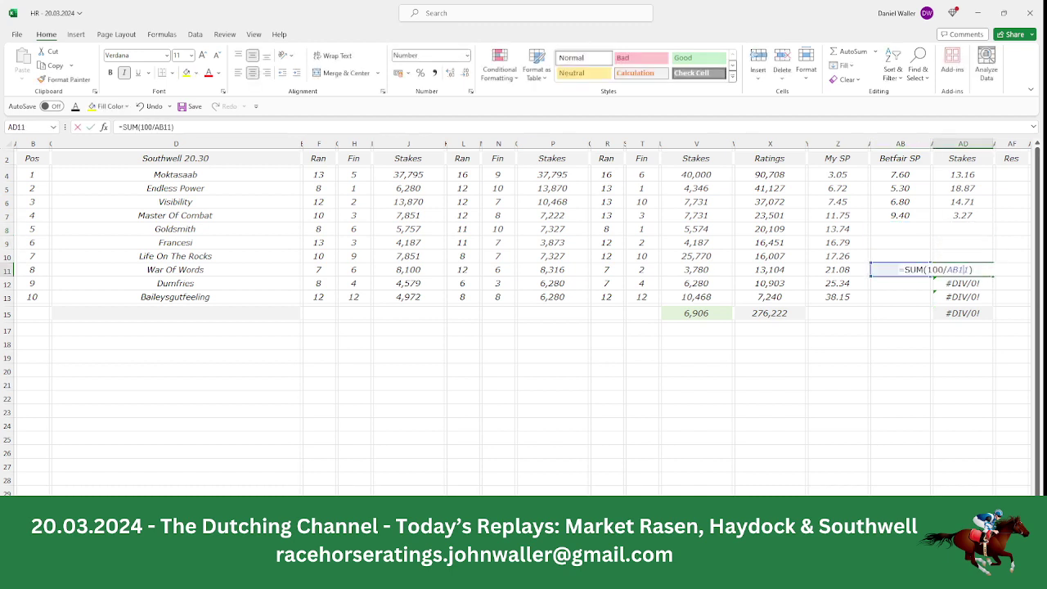
key(BackSpace)
key(Return)
key(BackSpace)
key(Return)
key(Up)
key(Up)
key(Up)
key(Up)
click(963, 256)
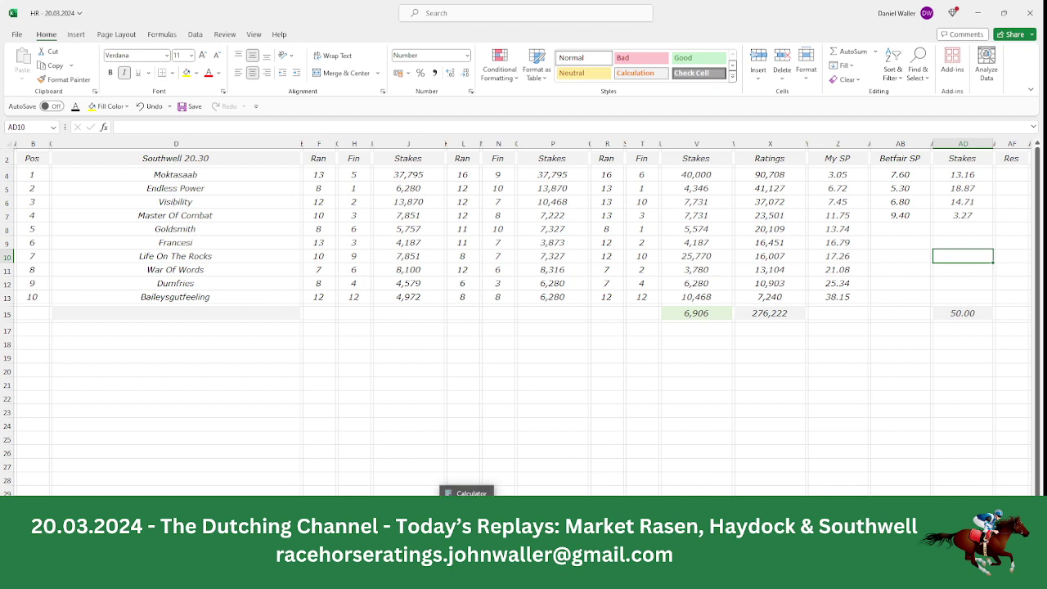
Switch to Calculator and multiply Master Of Combat's stake of 3.27 by its odds of 9.4 to check the return.
click(466, 572)
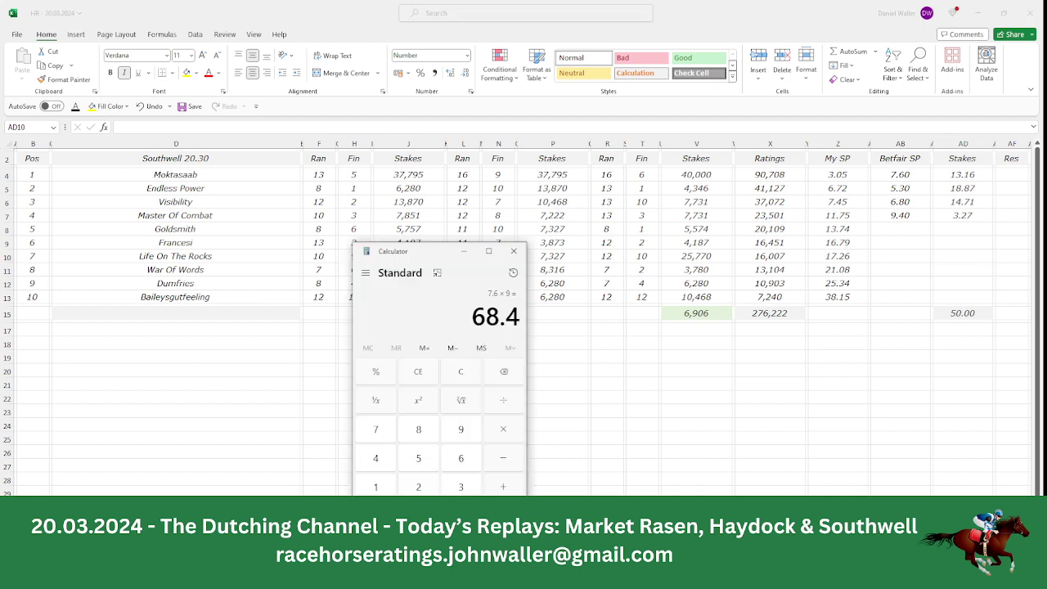
text(3.)
click(429, 489)
click(381, 435)
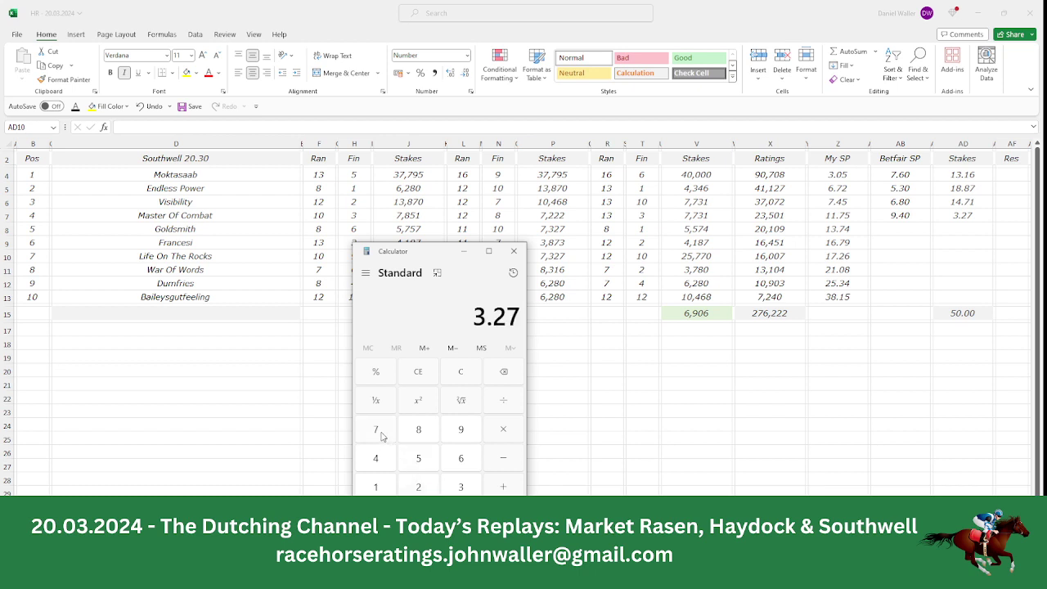
click(499, 438)
click(469, 434)
text(.)
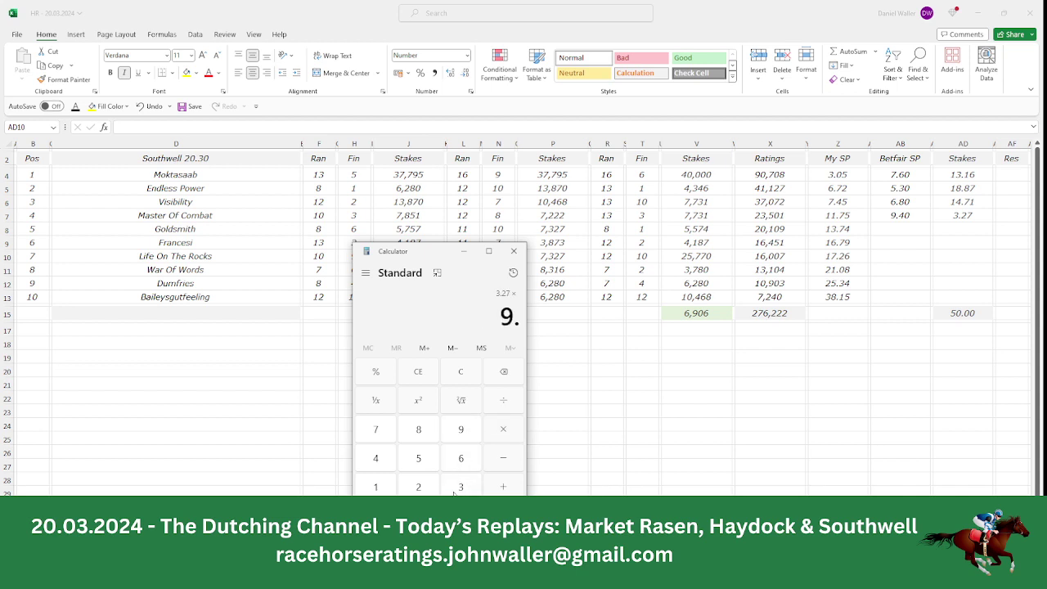
click(385, 463)
key(Return)
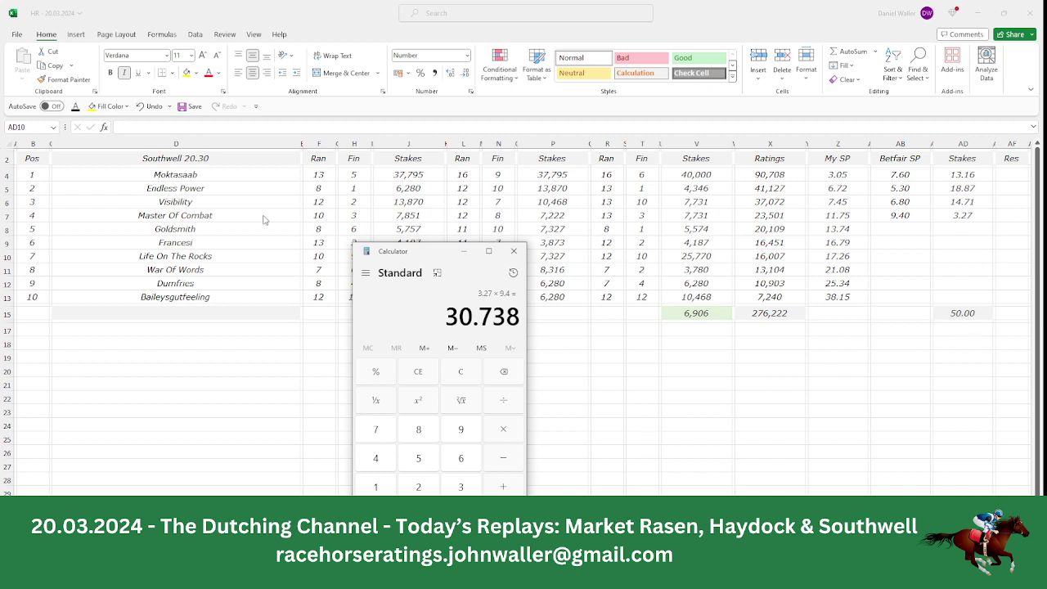
Return to the Excel workbook, go over the backed Southwell 20.30 runners, select the Pos header cell and save the workbook.
click(229, 216)
click(197, 180)
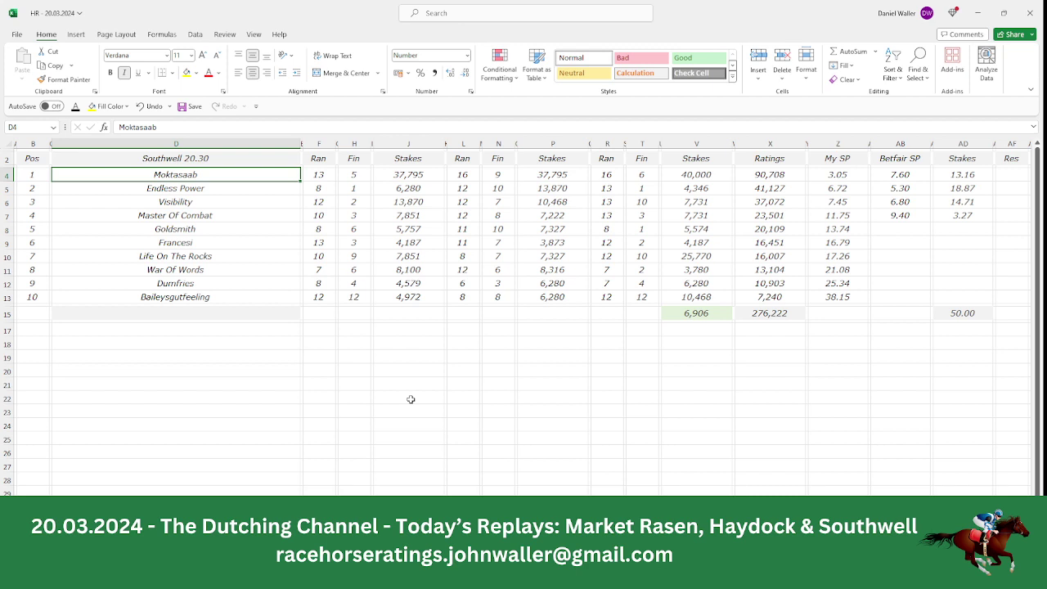
key(Down)
key(Down)
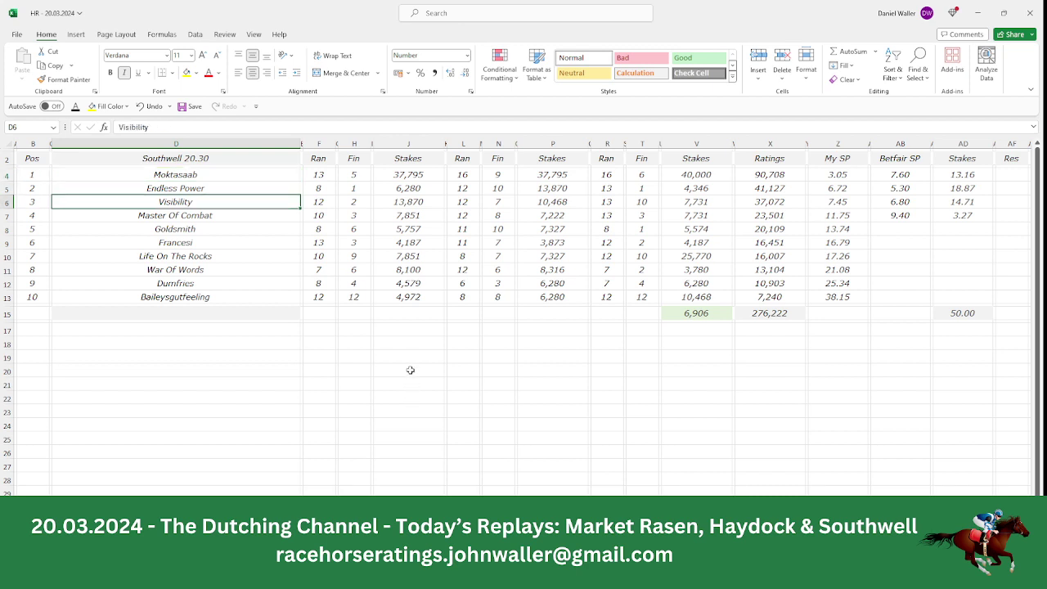
click(31, 158)
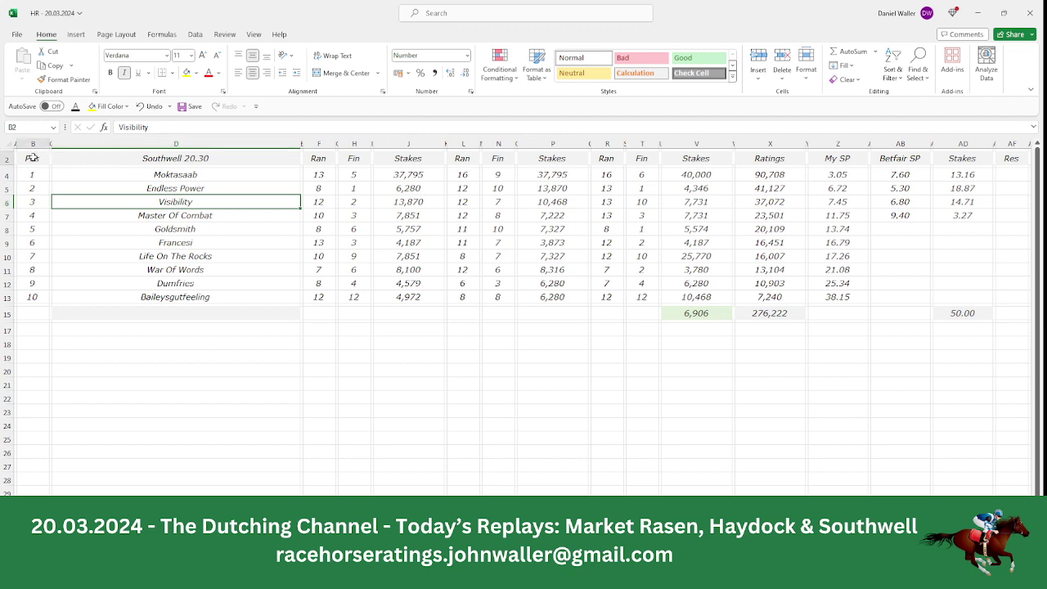
click(185, 106)
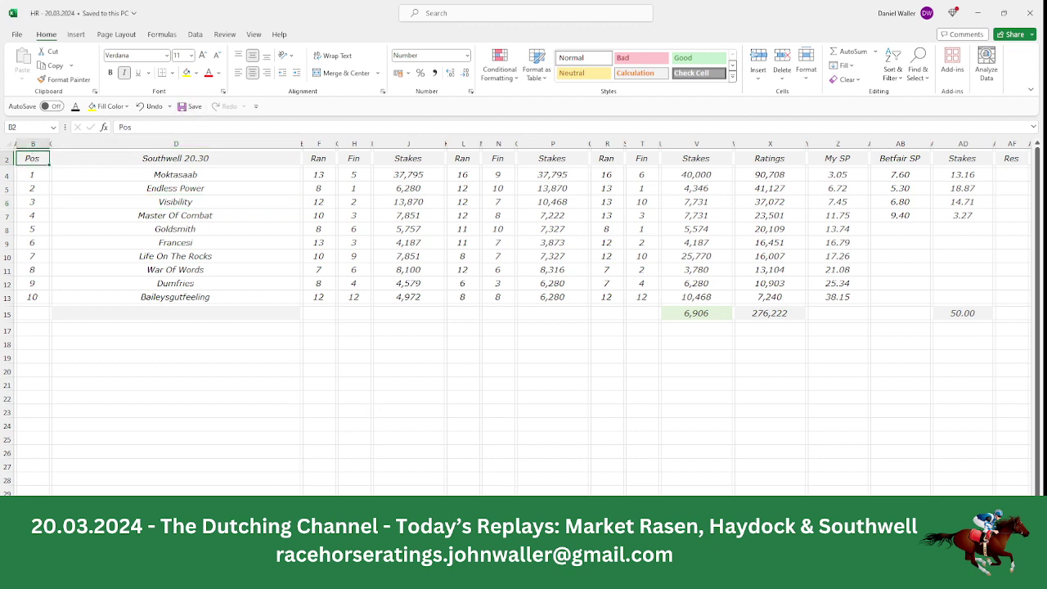
Review the selections, odds and stakes on the race sheets from Market Rasen 14.00 through Haydock 17.00.
key(ctrl+Page_Up)
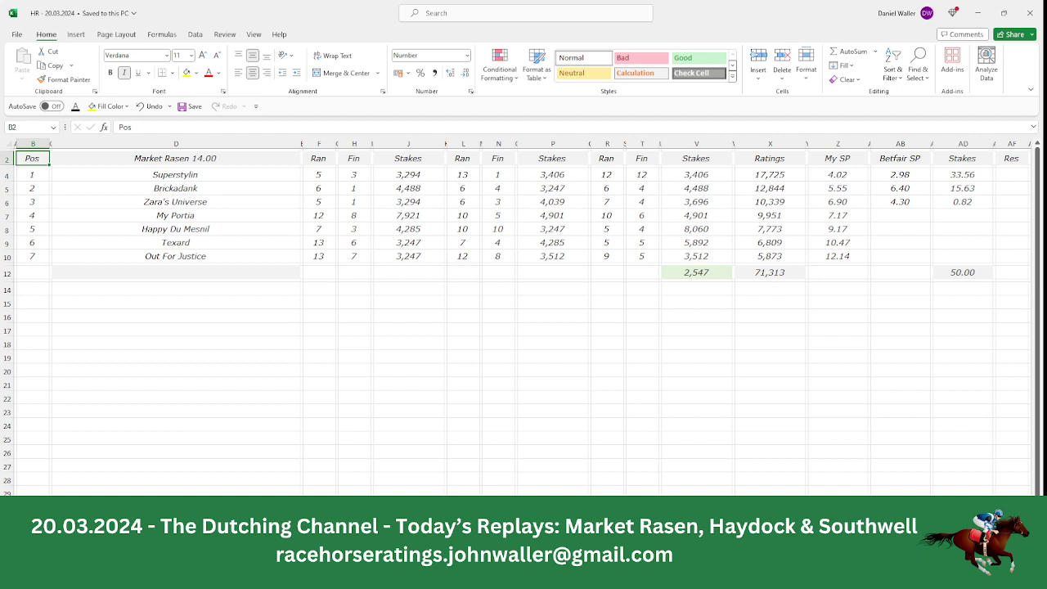
key(ctrl+Page_Down)
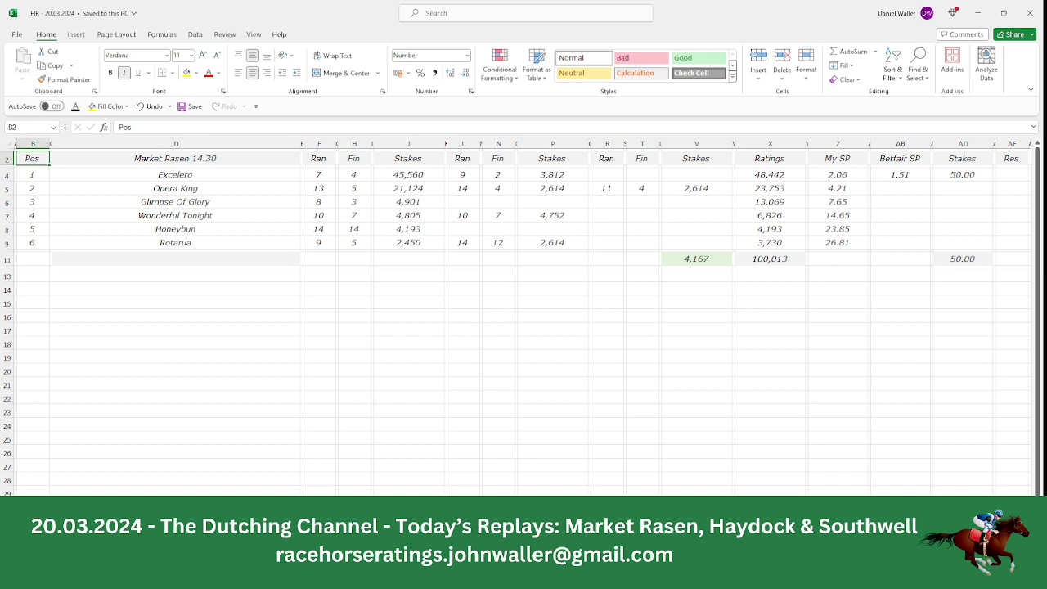
key(ctrl+Page_Down)
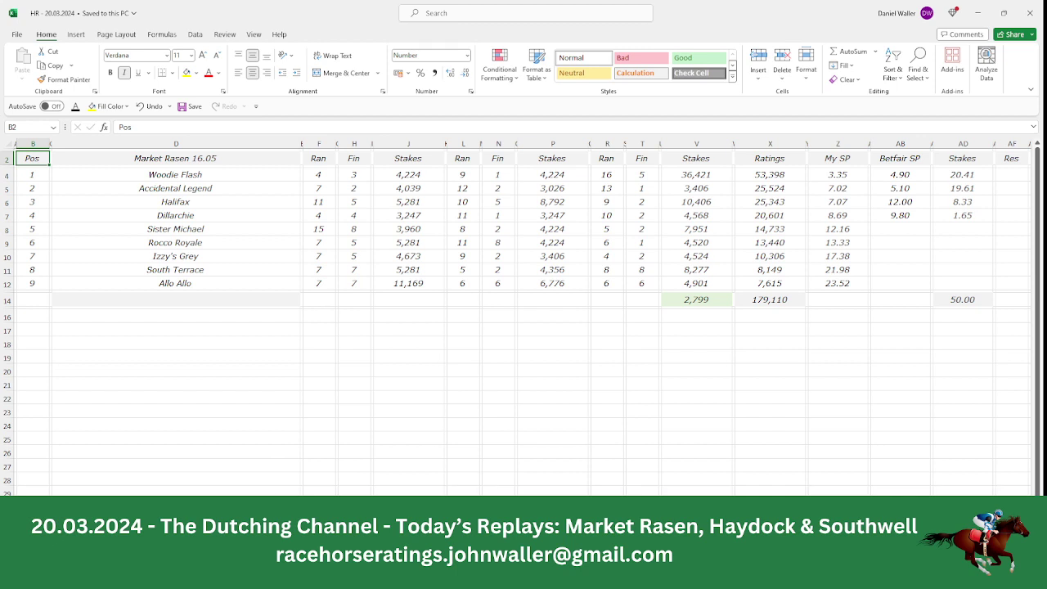
key(ctrl+Page_Down)
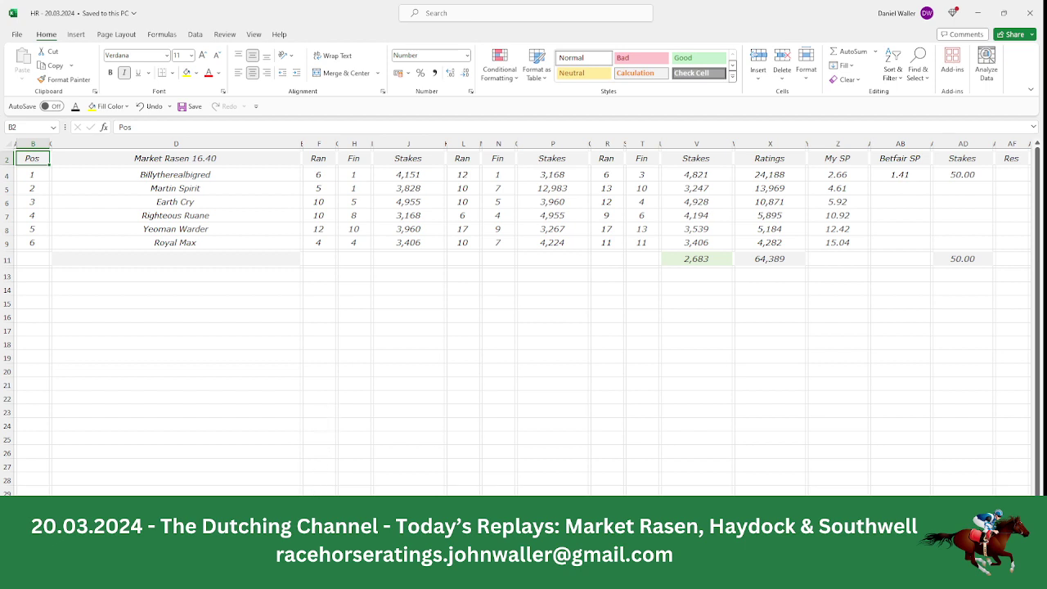
key(ctrl+Page_Down)
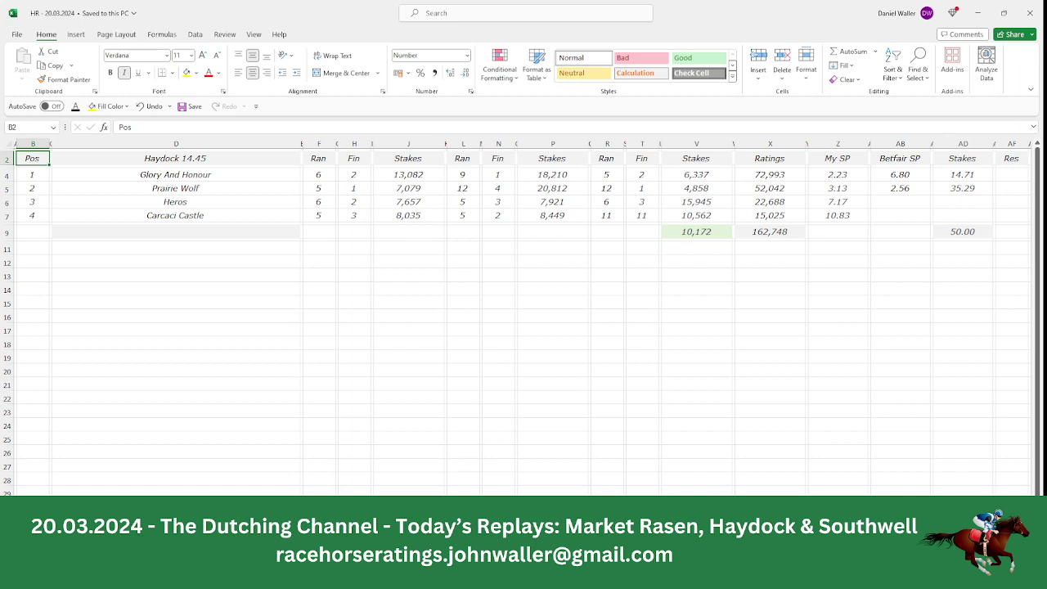
key(ctrl+Page_Down)
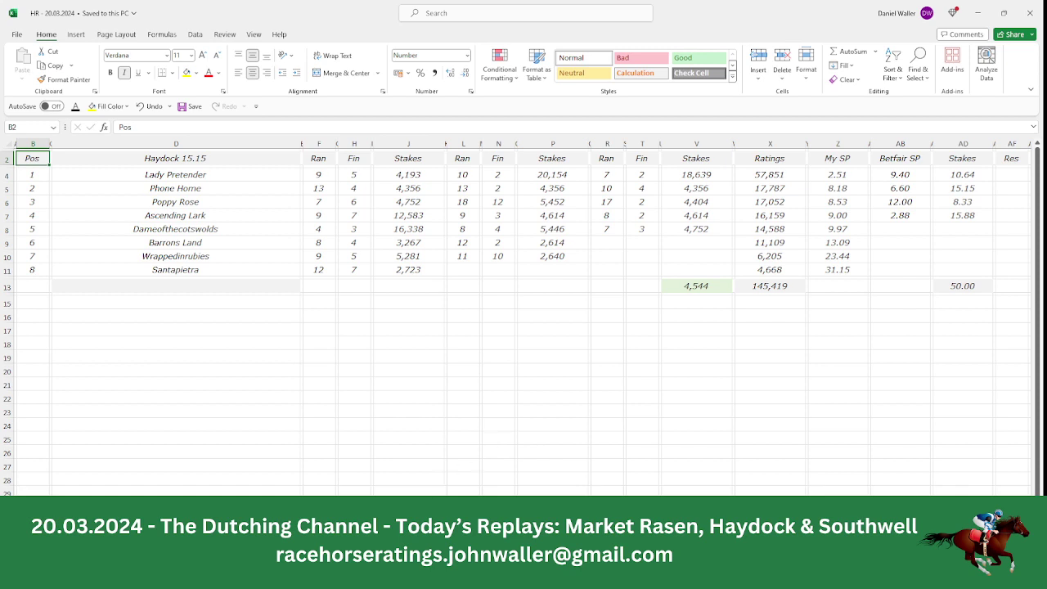
key(ctrl+Page_Down)
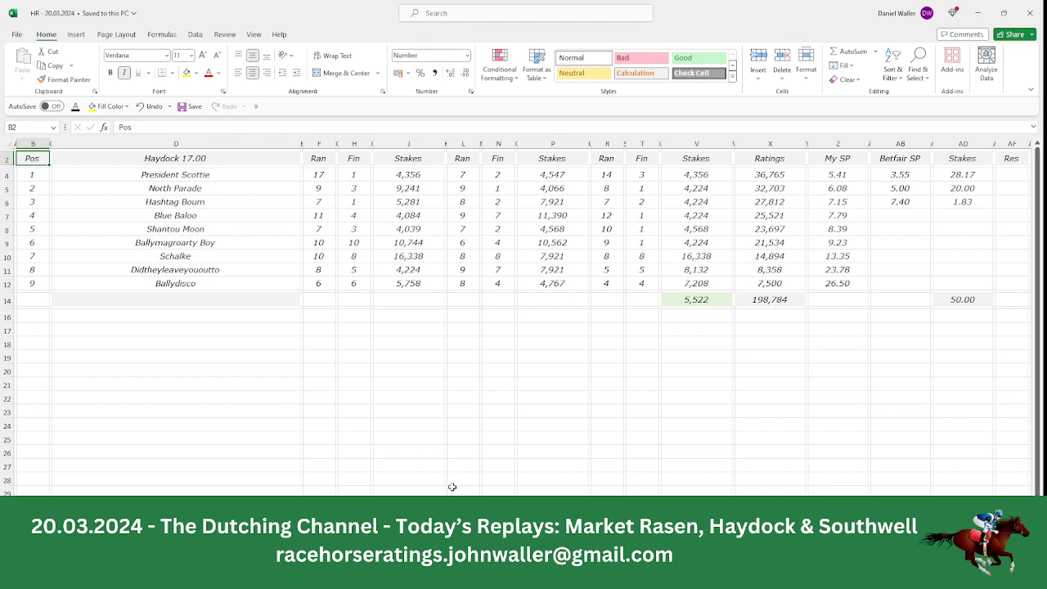
Review the Southwell race sheets from 17.30 through 20.30 and save the workbook.
click(448, 549)
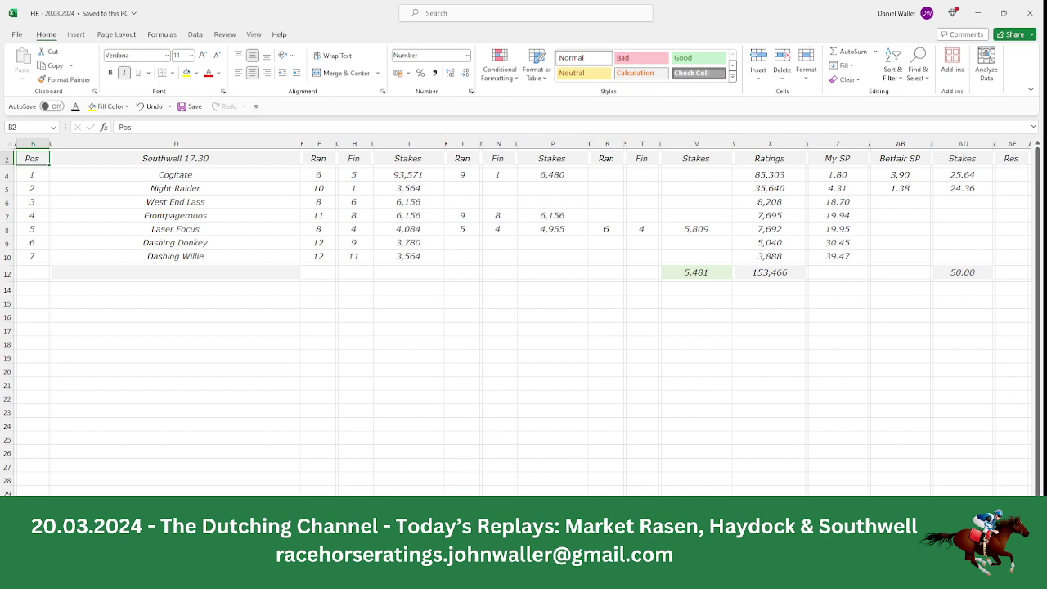
click(453, 548)
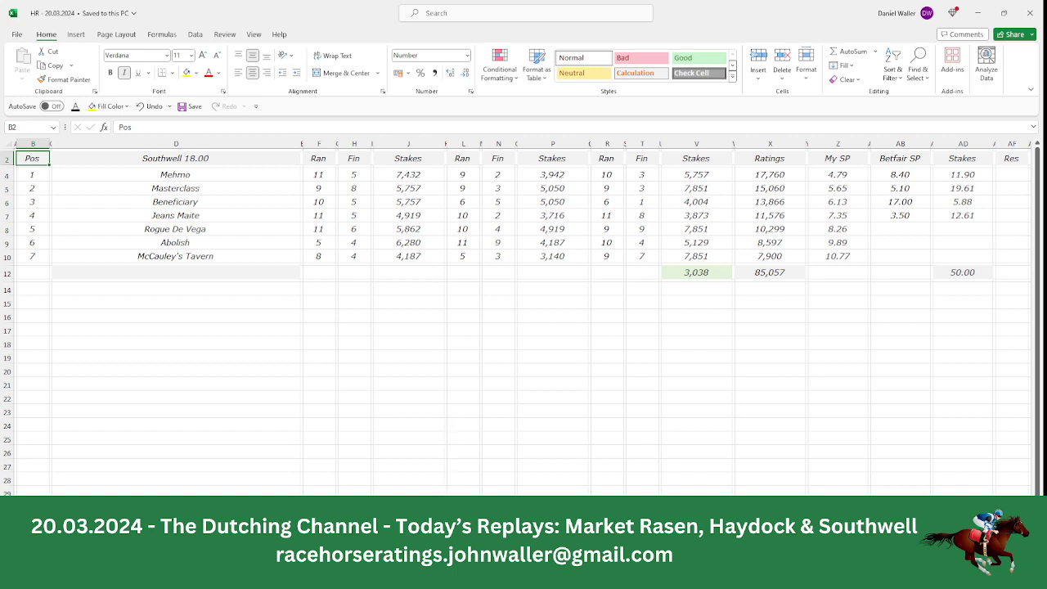
key(ctrl+Page_Down)
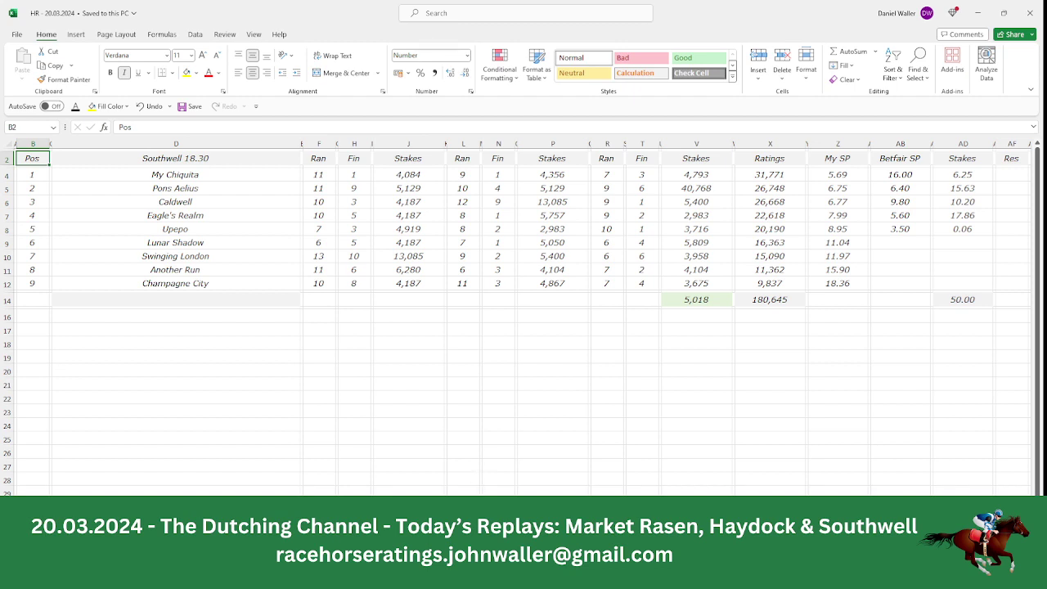
key(ctrl+Page_Down)
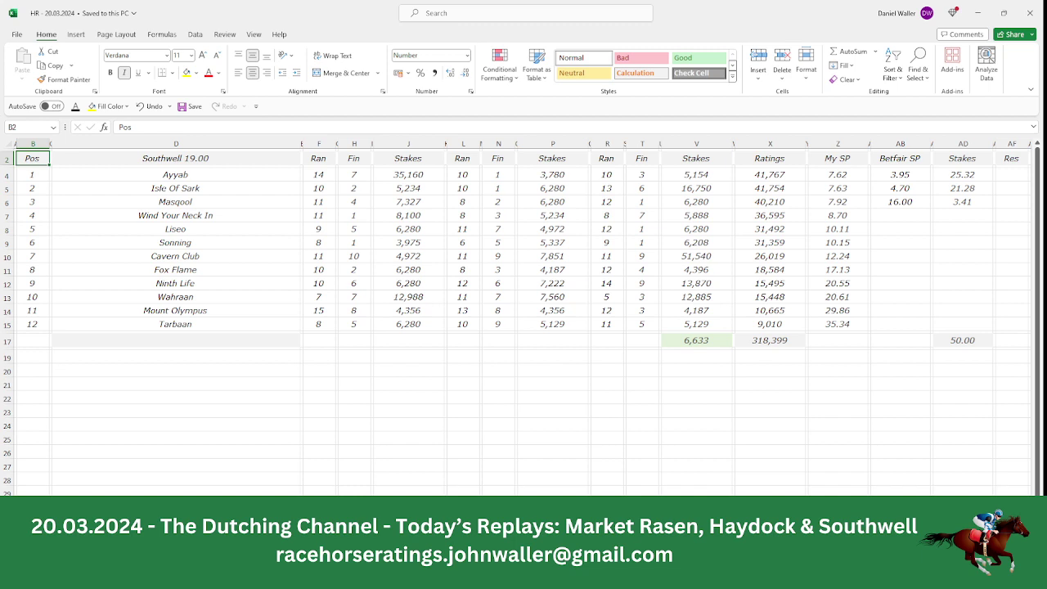
key(ctrl+Page_Down)
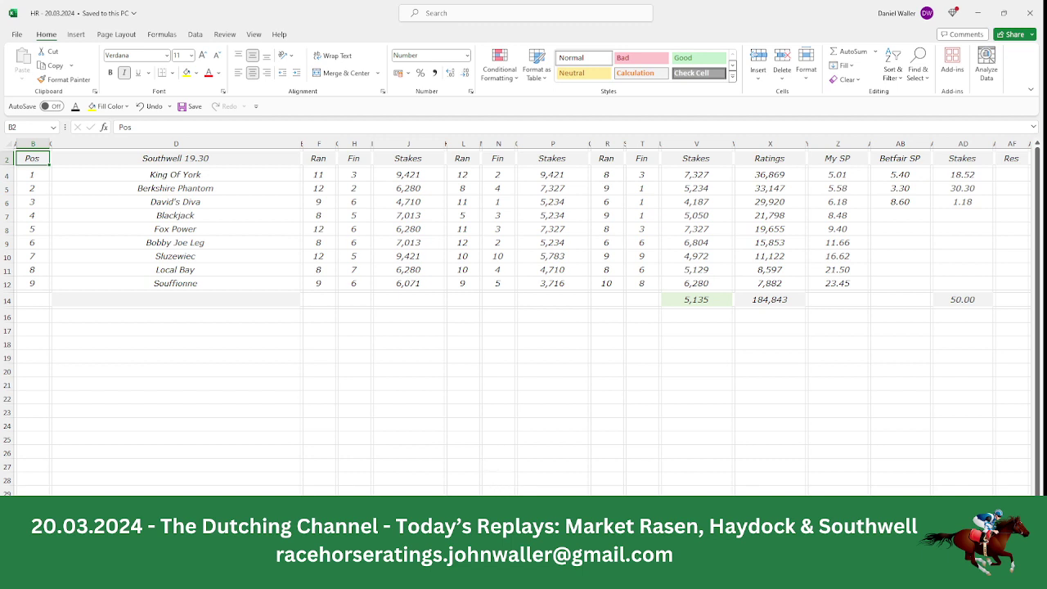
key(ctrl+Page_Down)
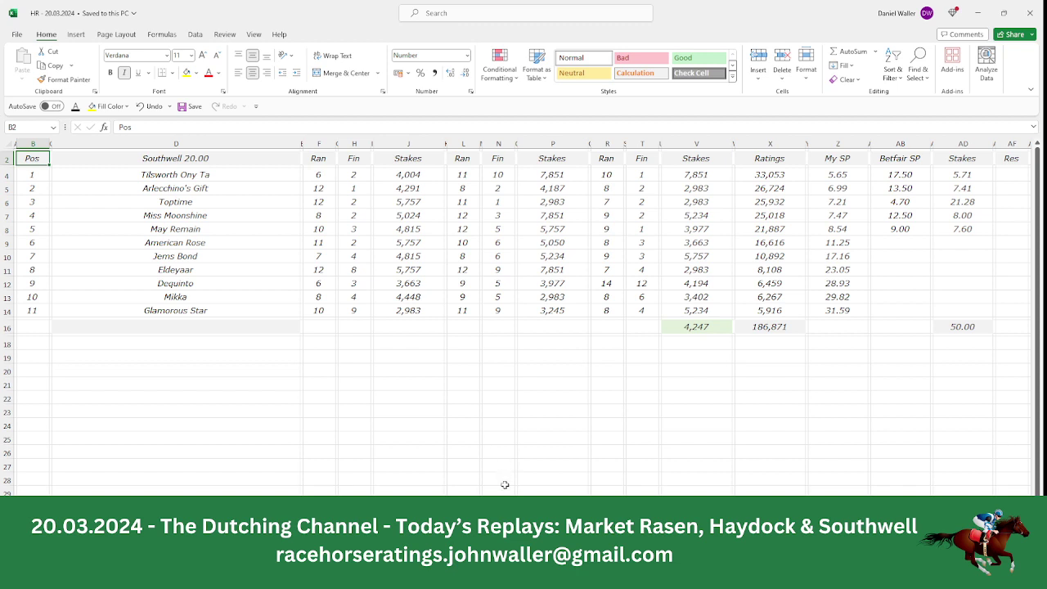
key(ctrl+Page_Down)
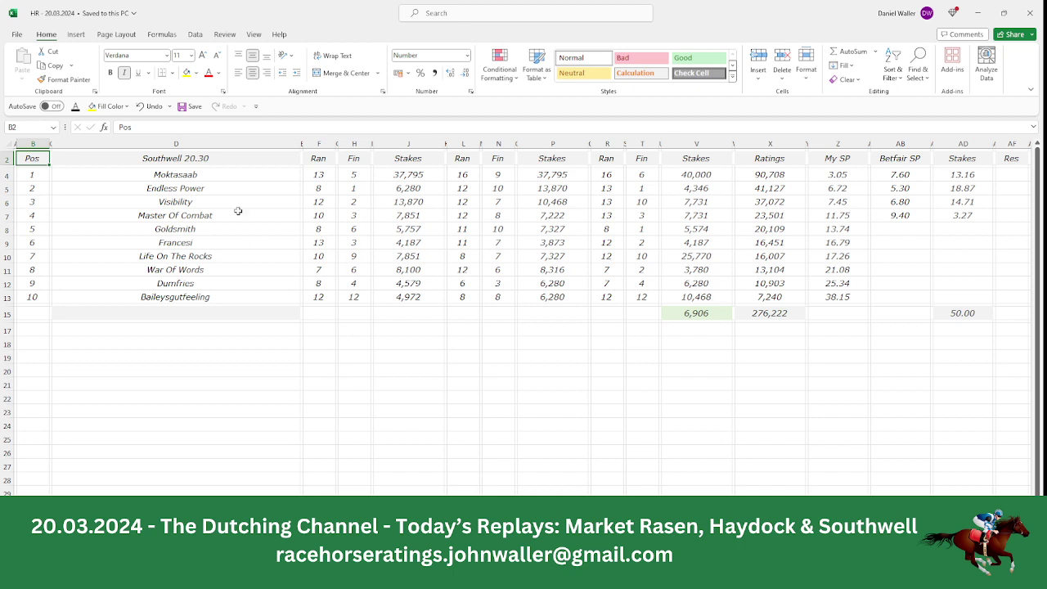
click(183, 108)
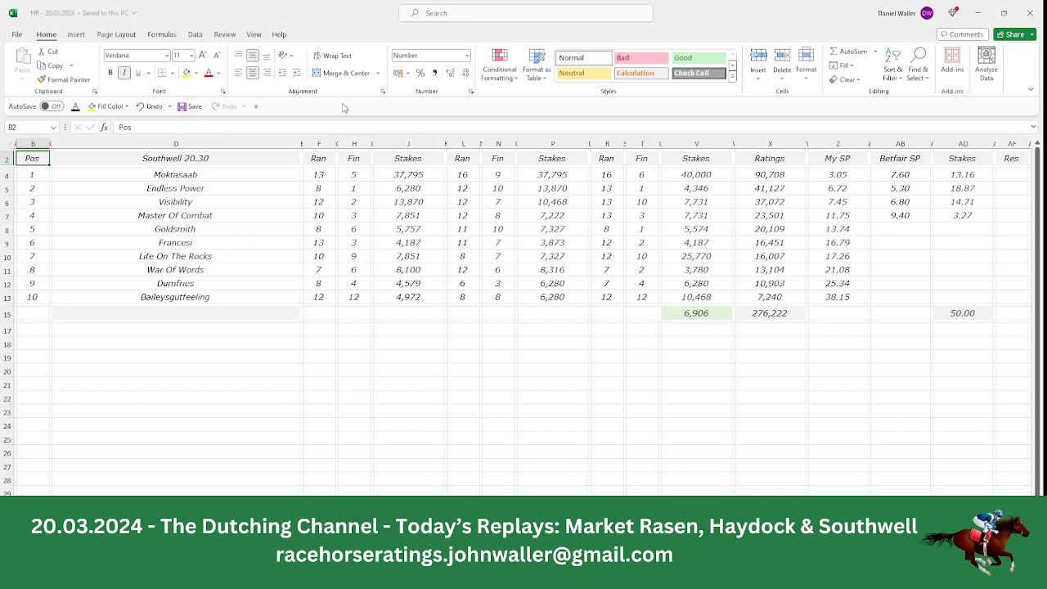